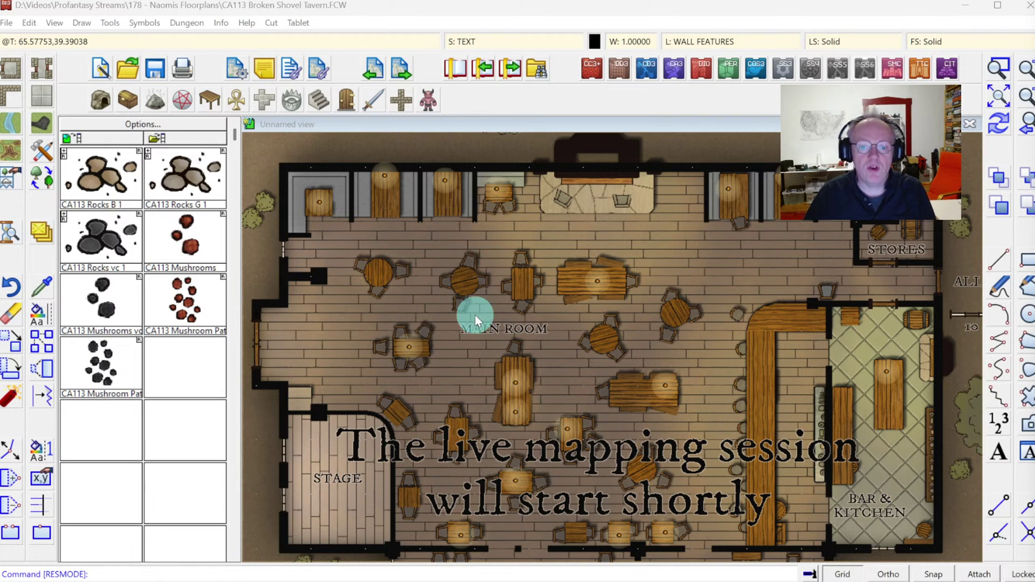
# Start a new dungeon map with self-chosen settings in the Annual Naomis Floorplans style, discarding changes to the current drawing.
pyautogui.click(102, 69)
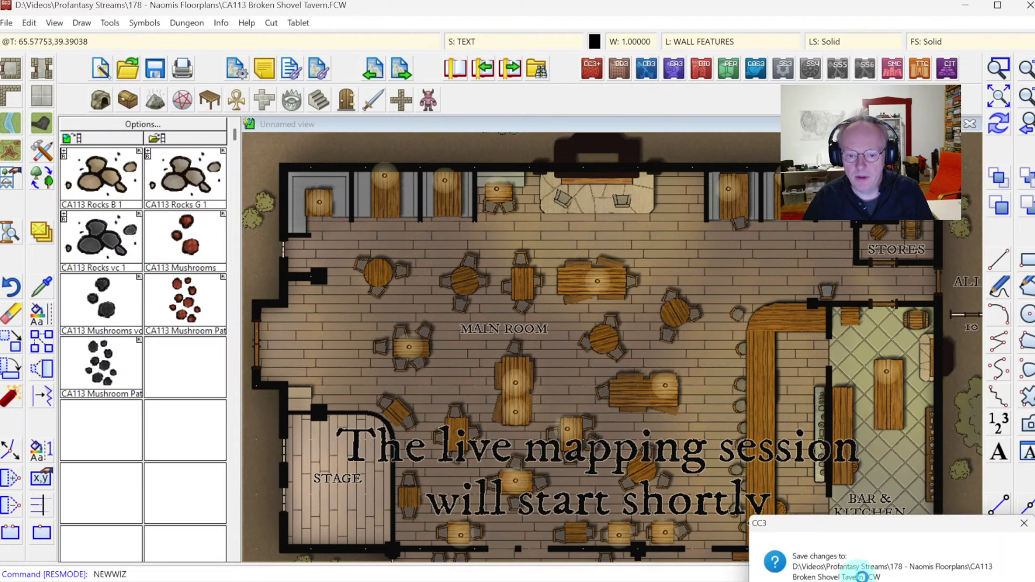
pyautogui.press('n')
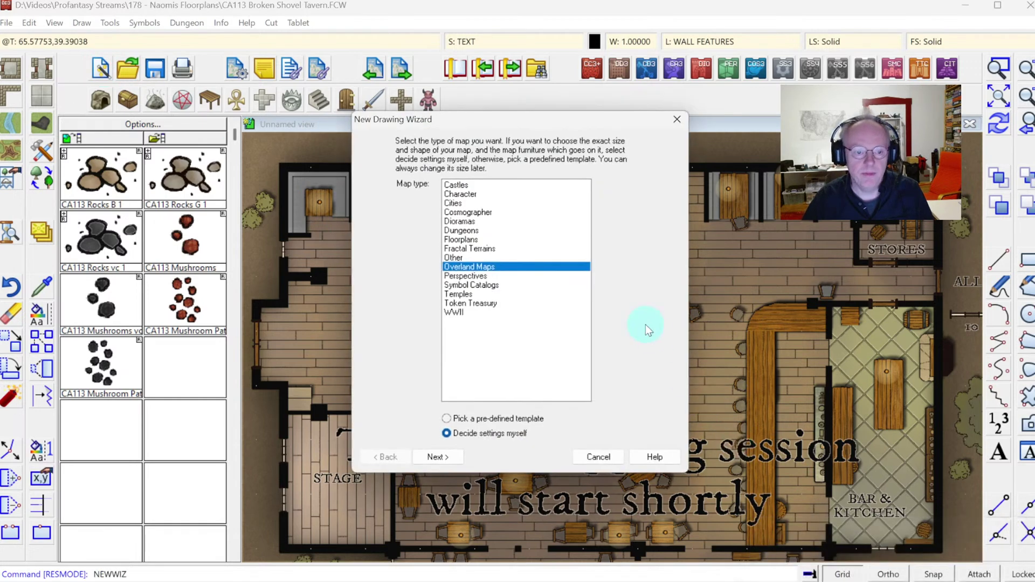
pyautogui.click(463, 239)
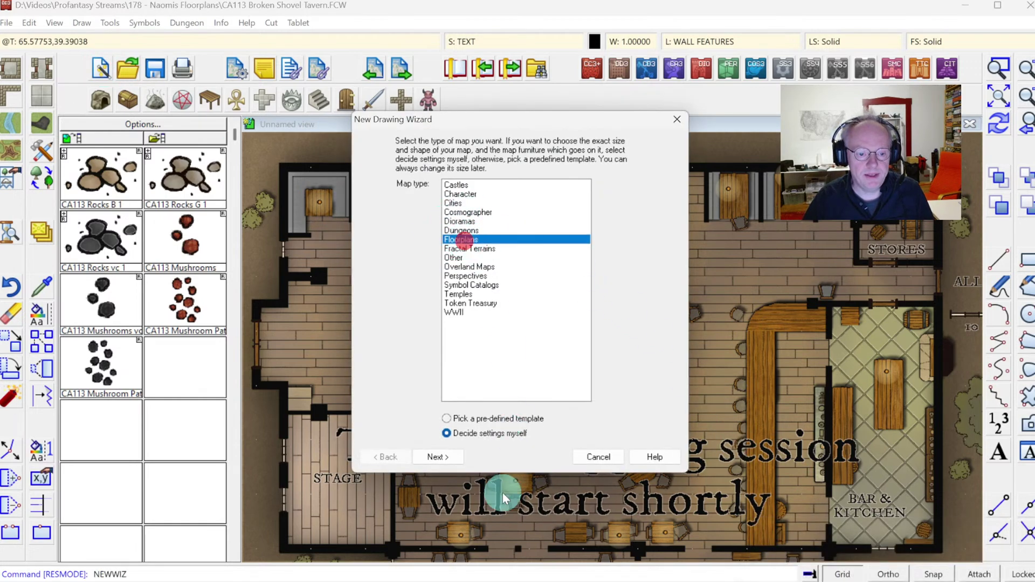
pyautogui.click(477, 230)
pyautogui.click(452, 458)
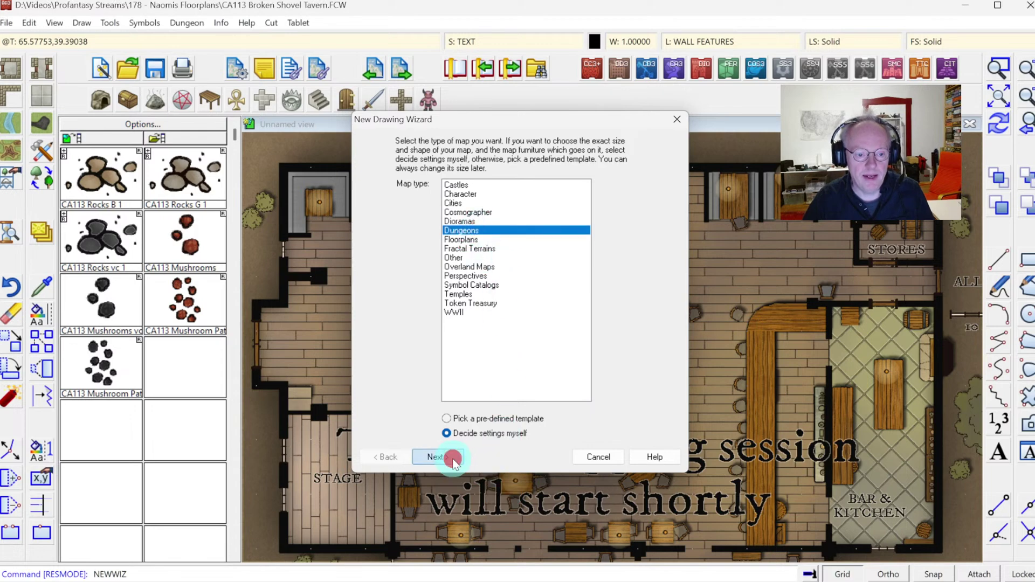
pyautogui.moveTo(491, 207); pyautogui.dragTo(493, 247)
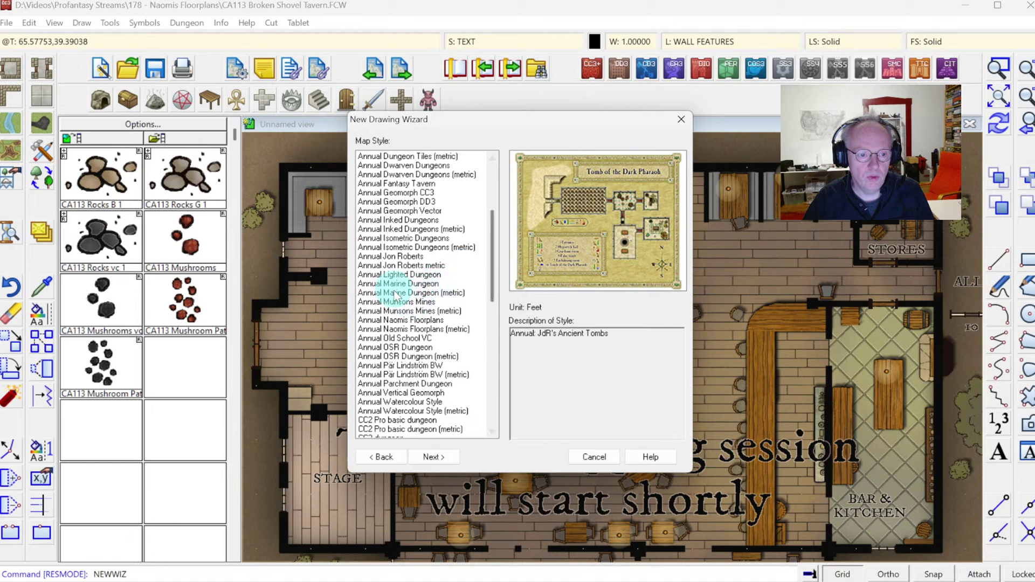
pyautogui.click(401, 320)
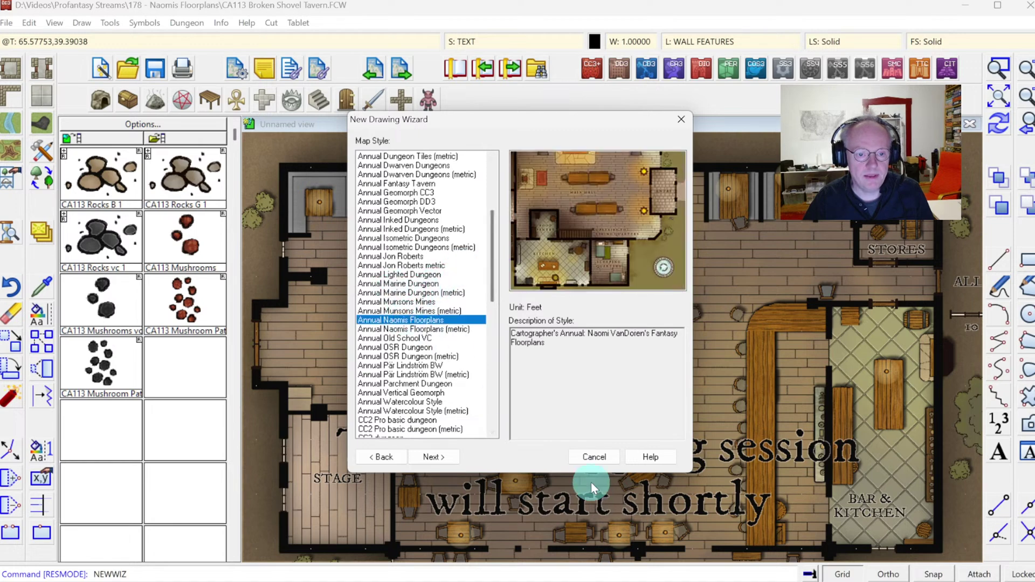
pyautogui.click(438, 457)
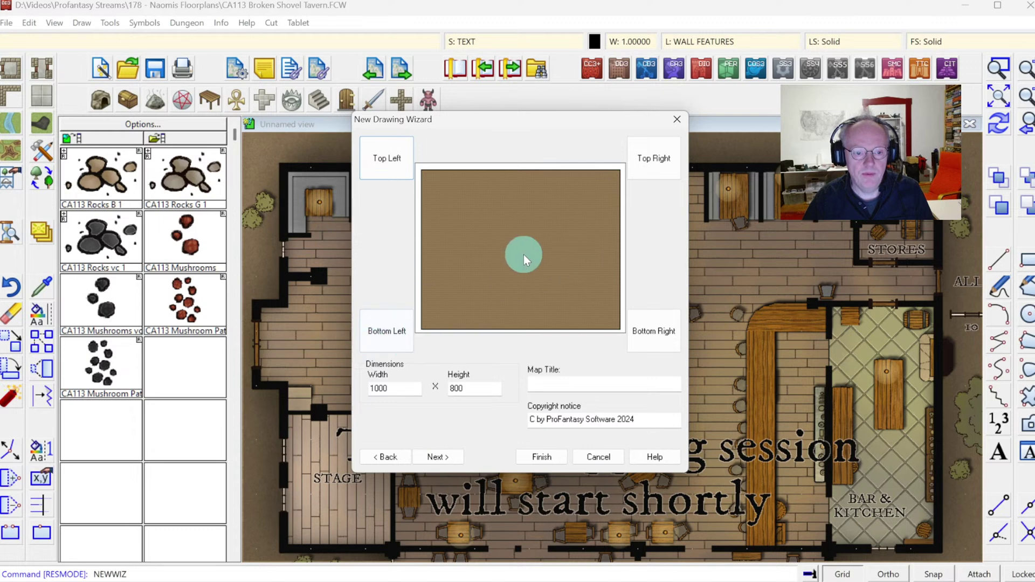
# Set the new map's dimensions to a width of 200 and a height of 160.
pyautogui.moveTo(399, 388); pyautogui.dragTo(347, 379)
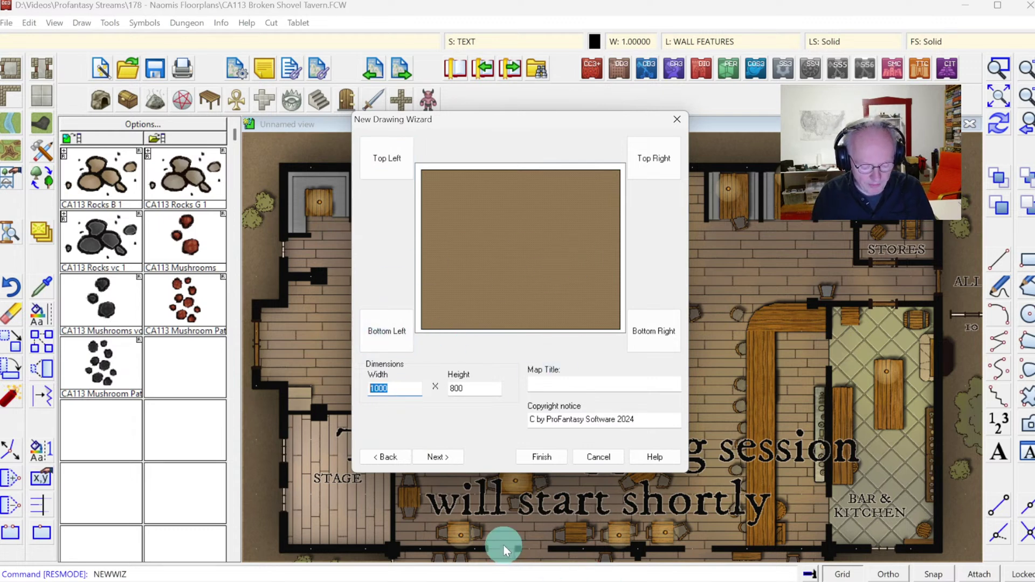
pyautogui.write('200')
pyautogui.press('Tab')
pyautogui.write('160')
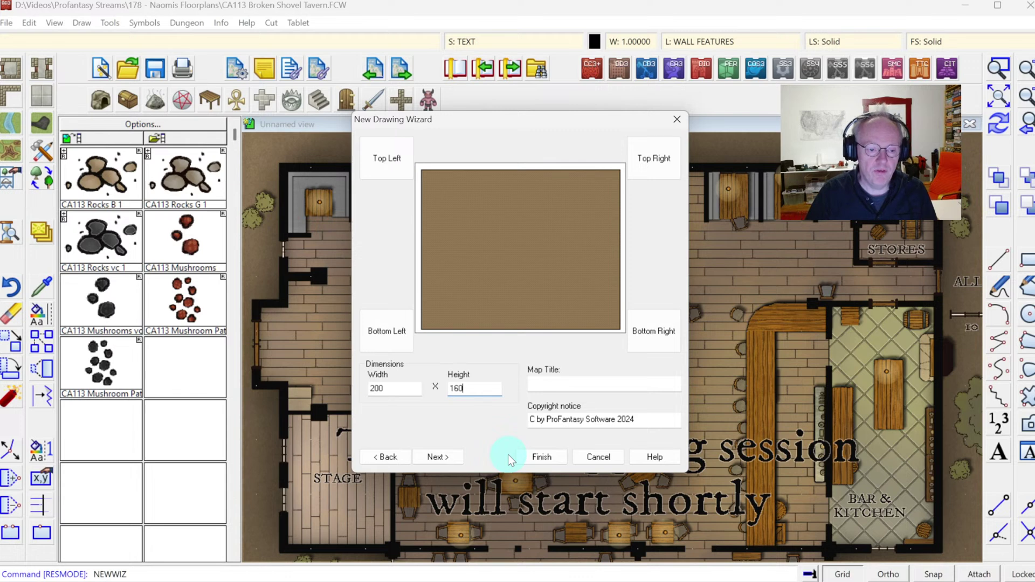
# Set the new map's dimensions to a width of 160 and a height of 120.
pyautogui.doubleClick(397, 388)
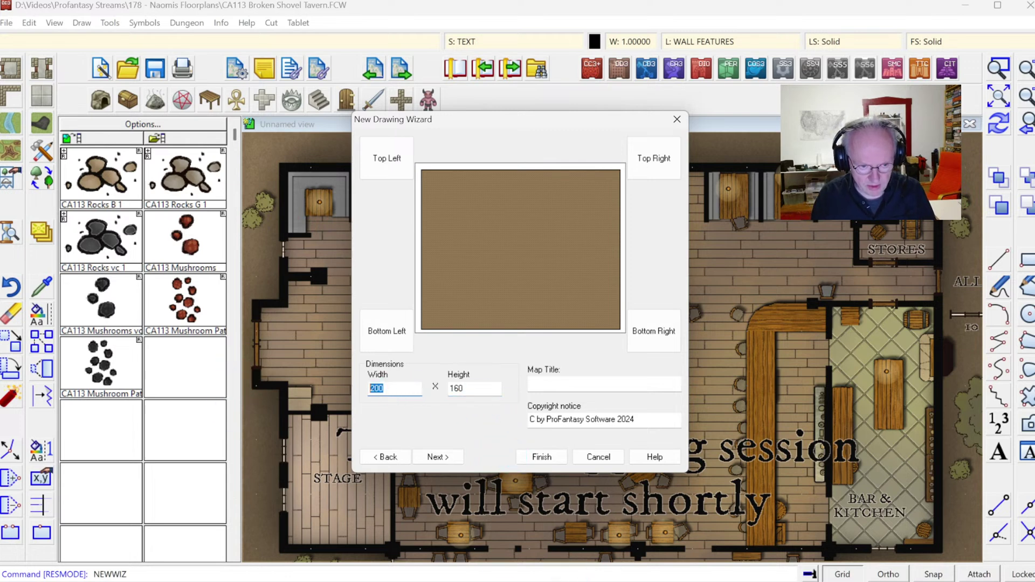
pyautogui.write('160')
pyautogui.press('Tab')
pyautogui.write('120')
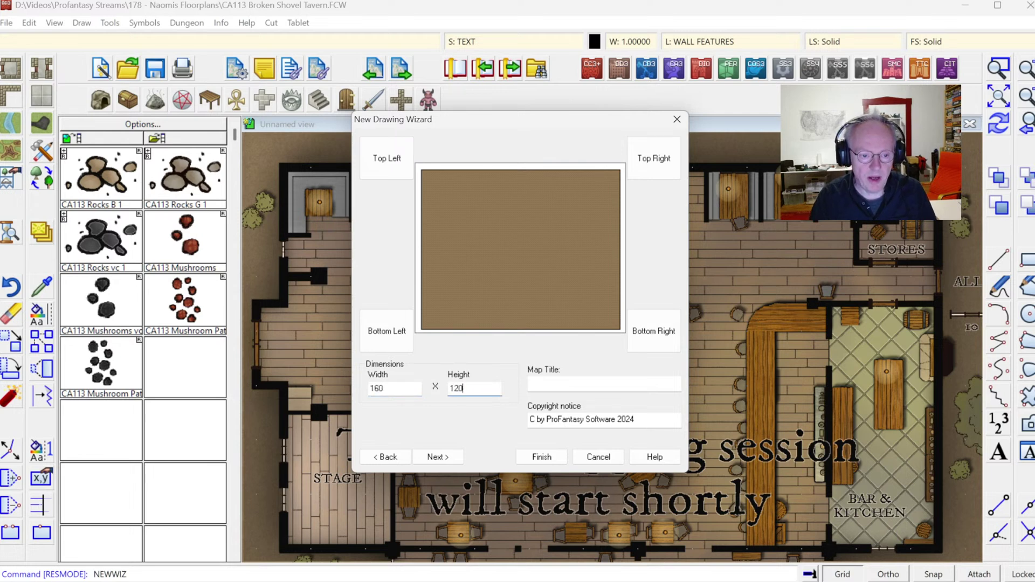
pyautogui.press('BackSpace')
pyautogui.press('BackSpace')
pyautogui.press('BackSpace')
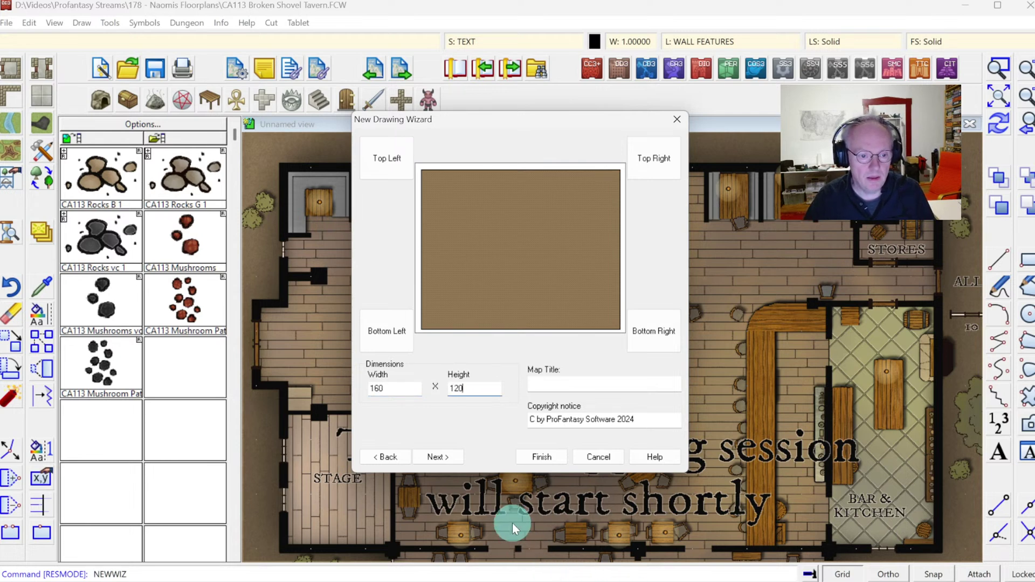
pyautogui.write('100')
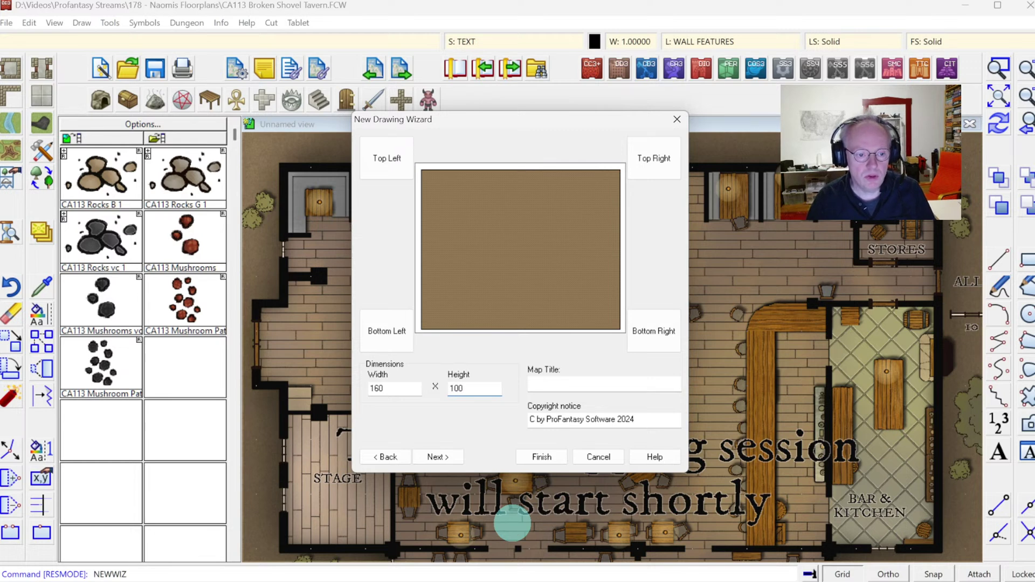
pyautogui.press('BackSpace')
pyautogui.press('BackSpace')
pyautogui.write('20')
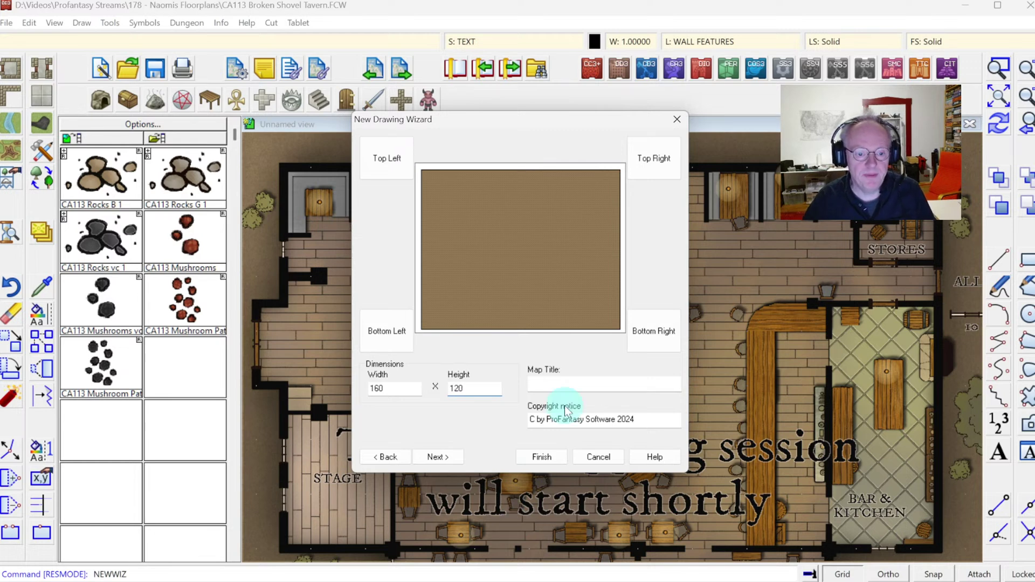
# Finish the map setup and save the new map as Tavern.
pyautogui.click(549, 463)
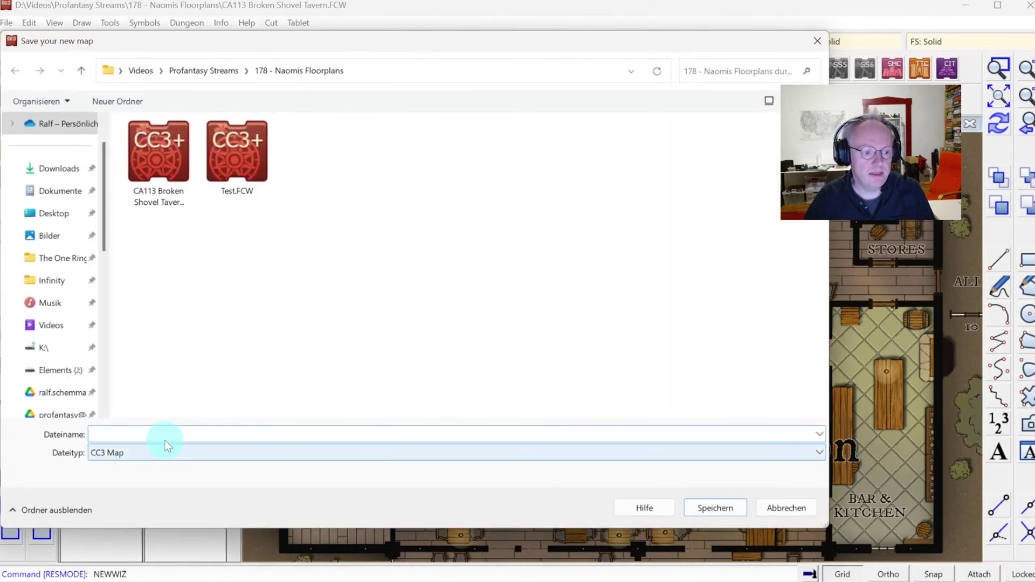
pyautogui.click(163, 435)
pyautogui.write('Tavern')
pyautogui.press('Return')
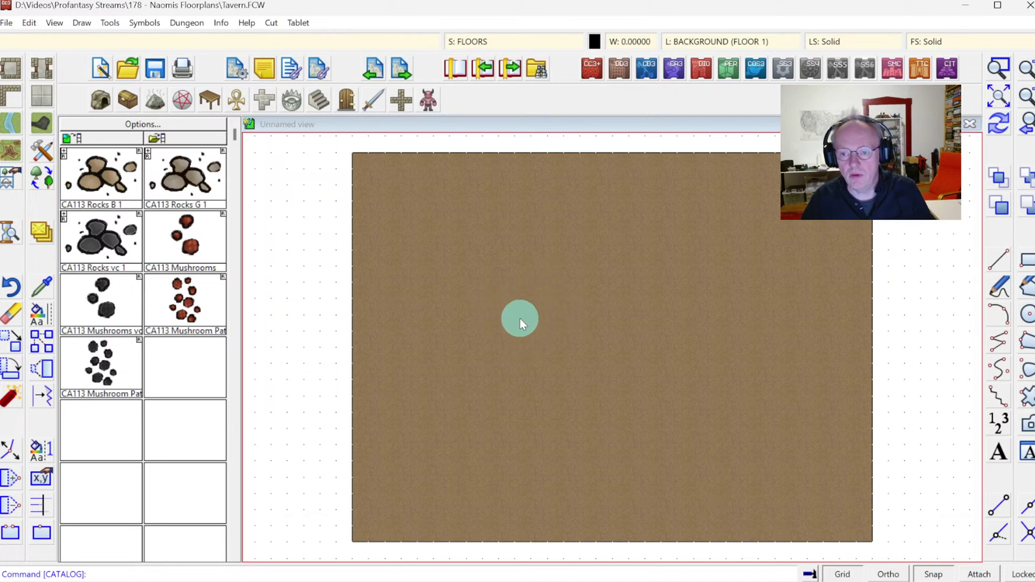
# Add a new layer named TEMP and make it the current drawing layer.
pyautogui.click(701, 39)
pyautogui.moveTo(587, 326); pyautogui.dragTo(586, 381)
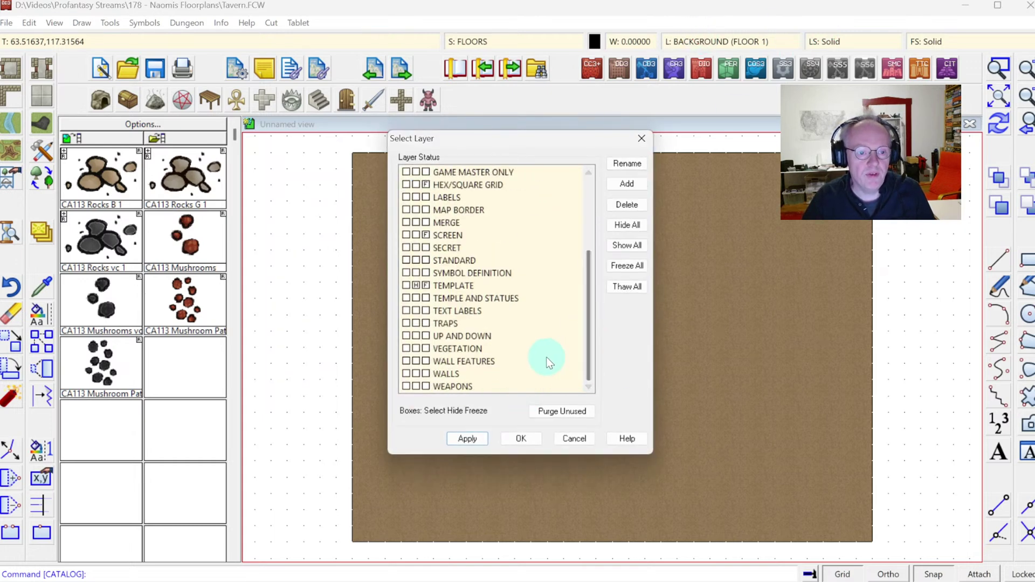
pyautogui.scroll(3, 527, 351)
pyautogui.scroll(-3, 492, 351)
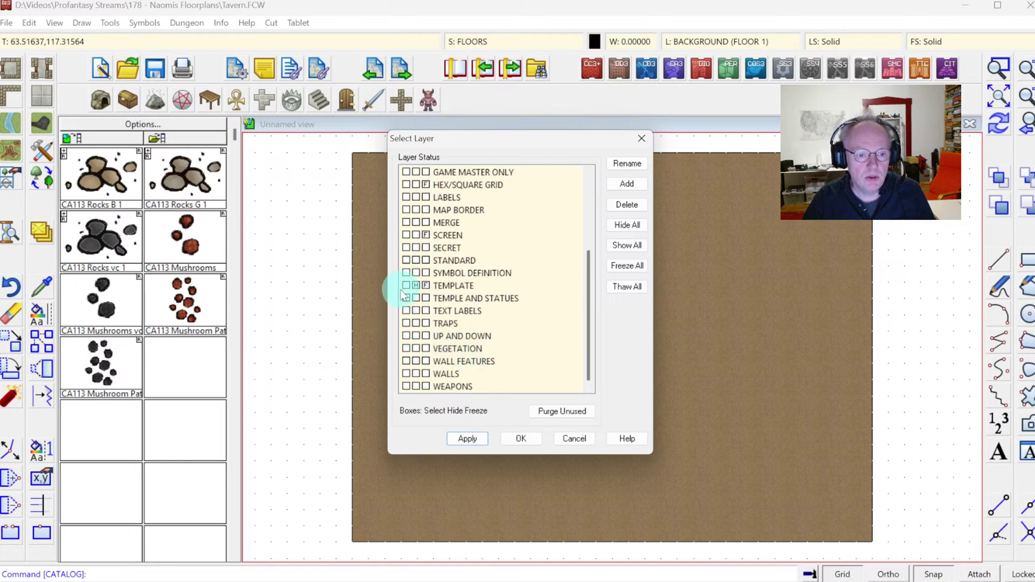
pyautogui.click(631, 186)
pyautogui.write('TEMP')
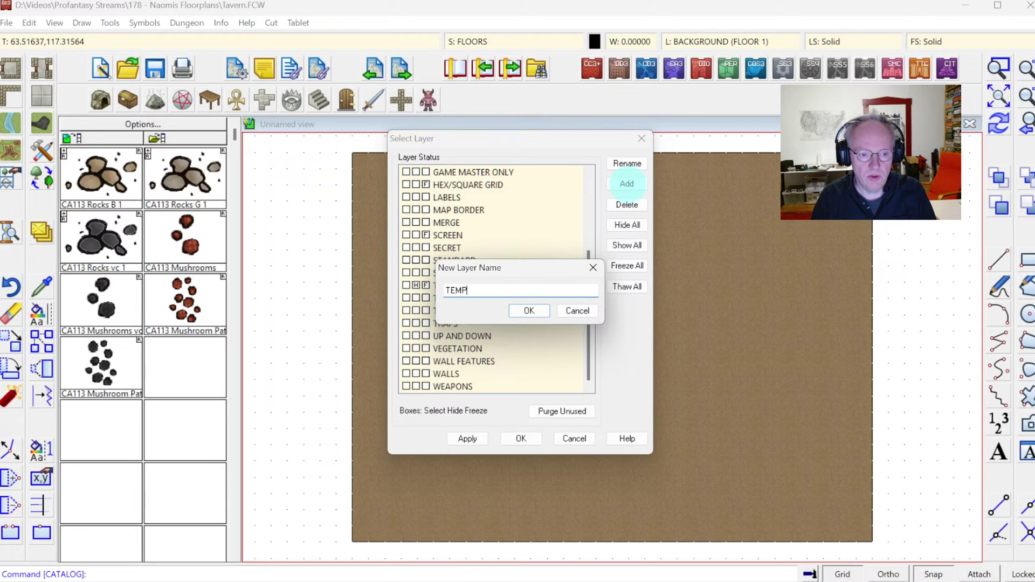
pyautogui.press('Return')
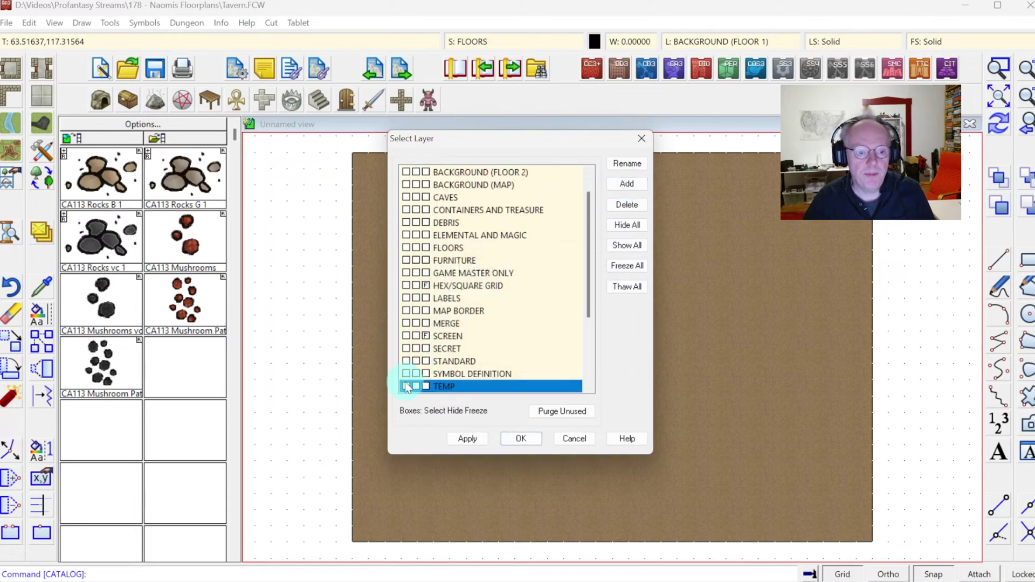
pyautogui.click(521, 438)
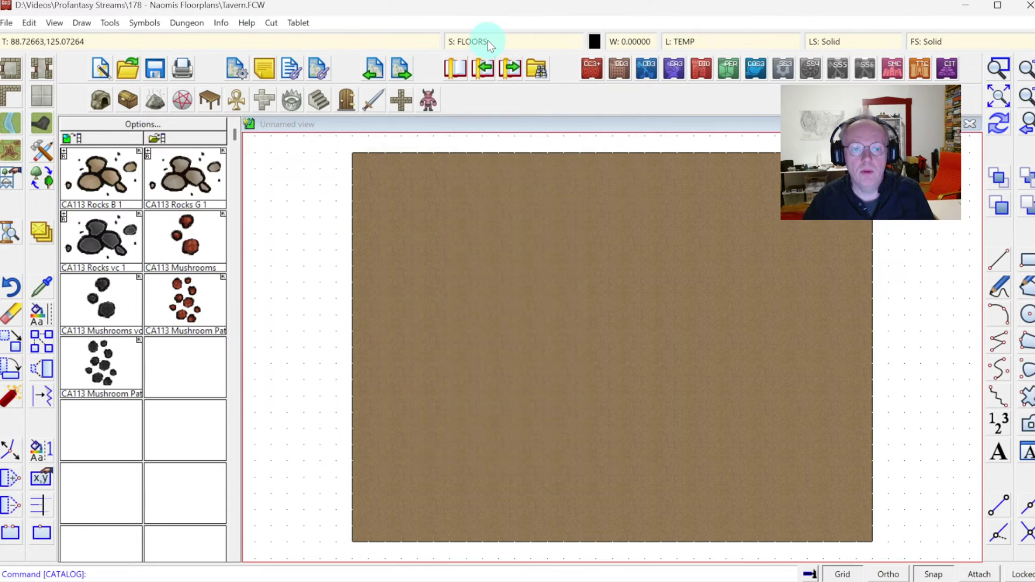
# Set the drawing colour to bright green and the fill style to Hollow.
pyautogui.click(595, 40)
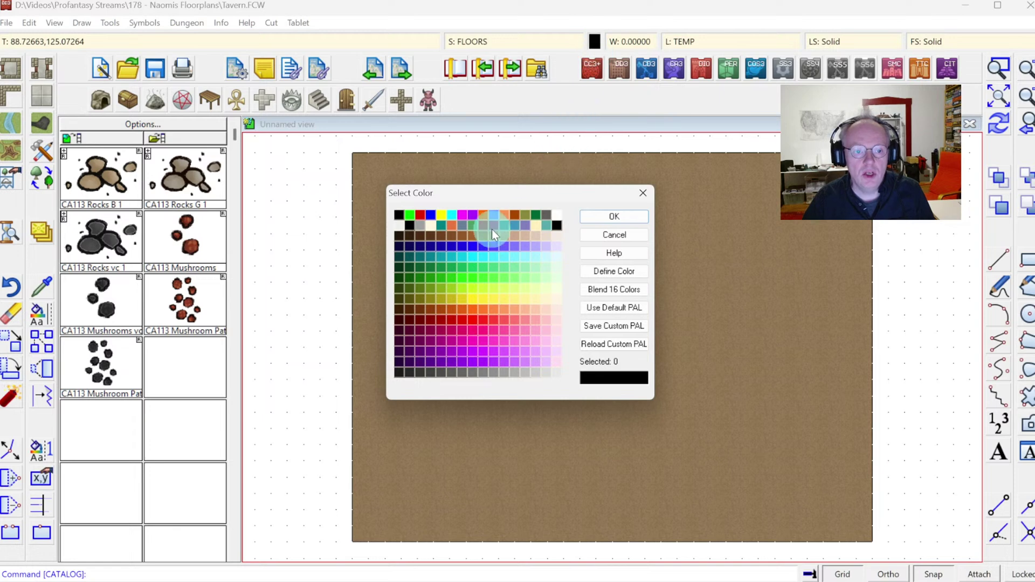
pyautogui.click(409, 214)
pyautogui.click(615, 216)
pyautogui.click(959, 45)
pyautogui.click(440, 231)
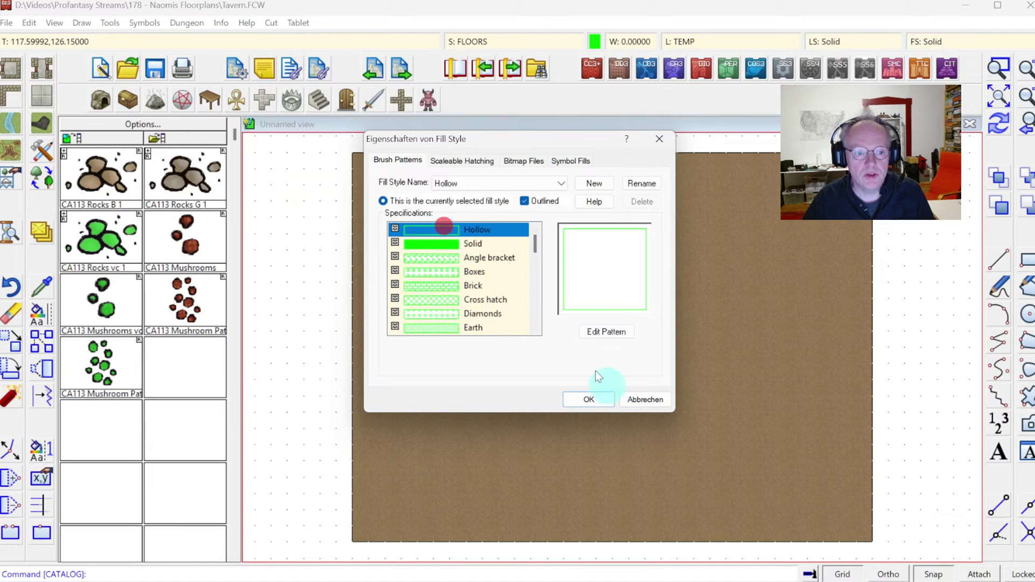
pyautogui.click(593, 397)
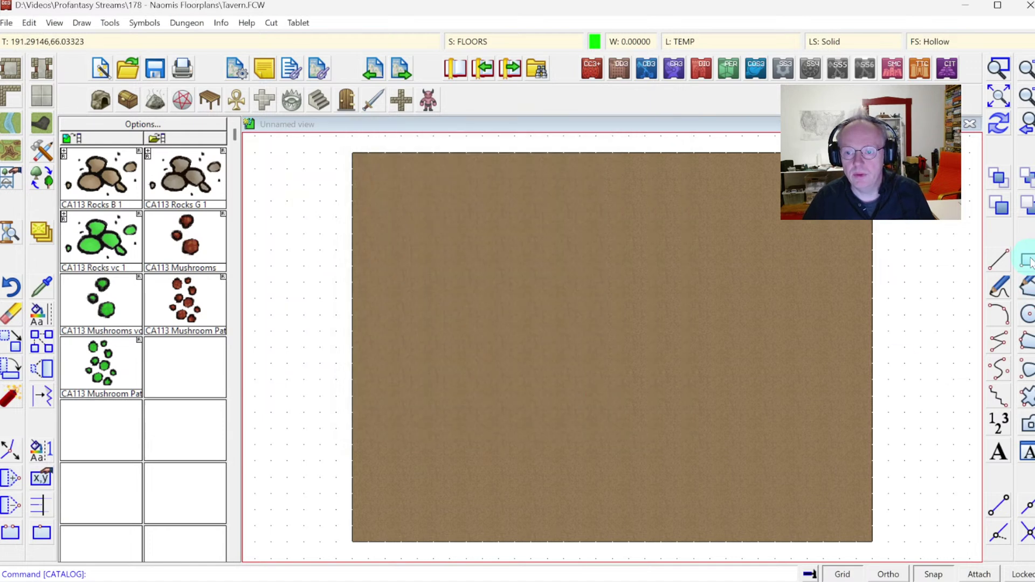
# Draw a box 90 feet wide and 60 feet high on the map, from (115, 30) to its opposite upper-left corner.
pyautogui.click(1028, 262)
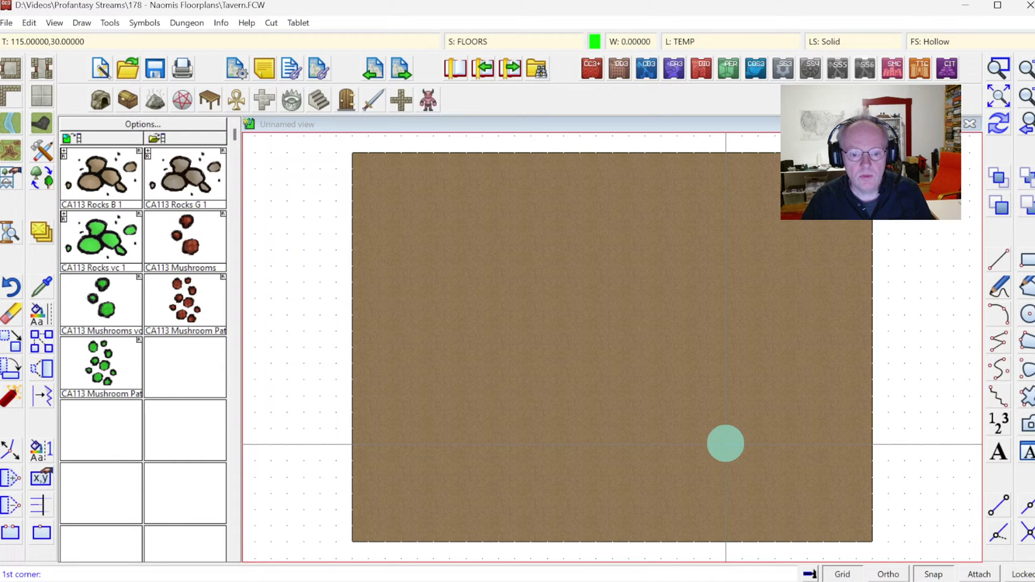
pyautogui.click(726, 443)
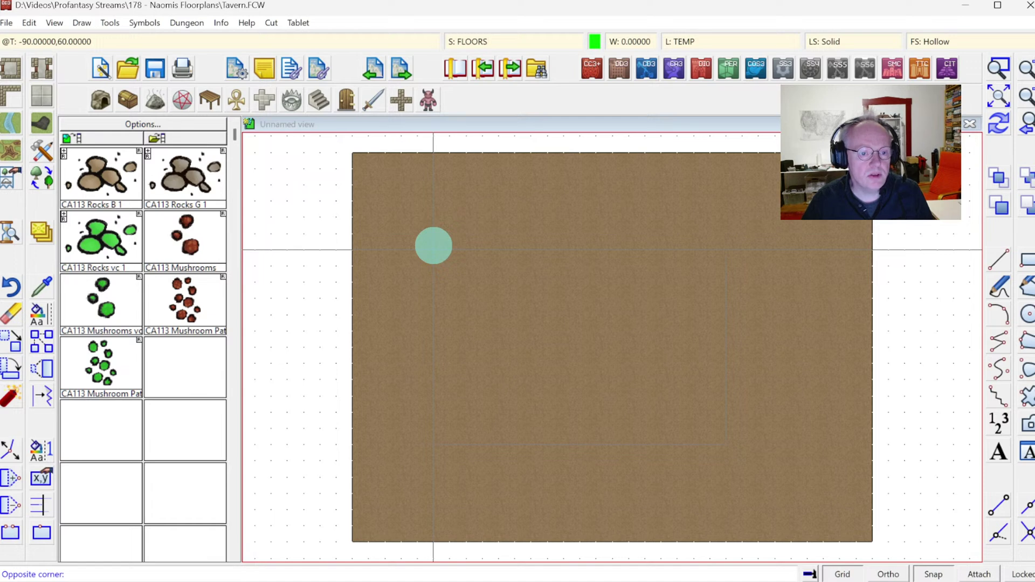
pyautogui.click(433, 249)
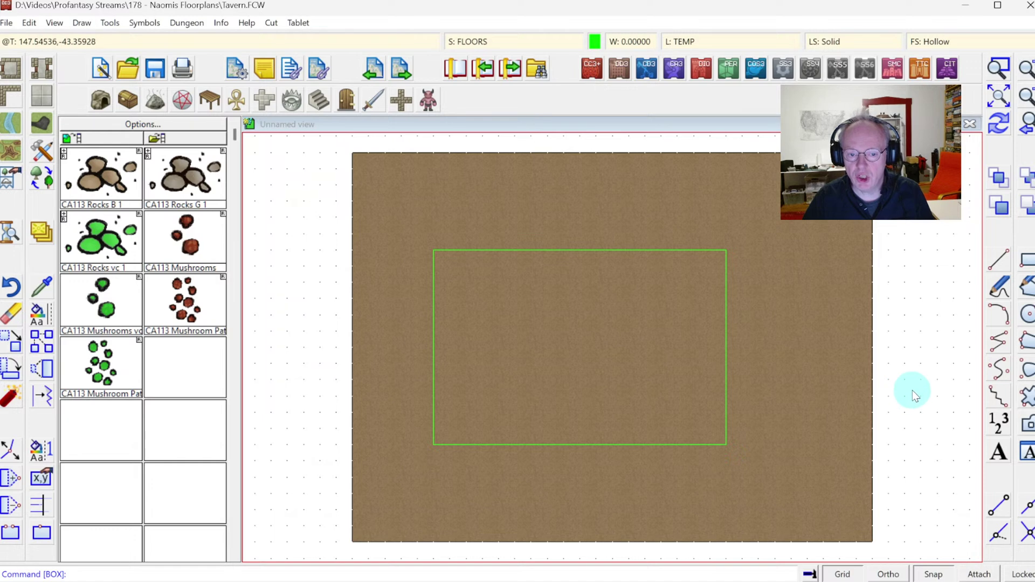
# Draw a second box about 60 by 50 feet, extending down and left from near the first box's upper-right corner.
pyautogui.click(1029, 264)
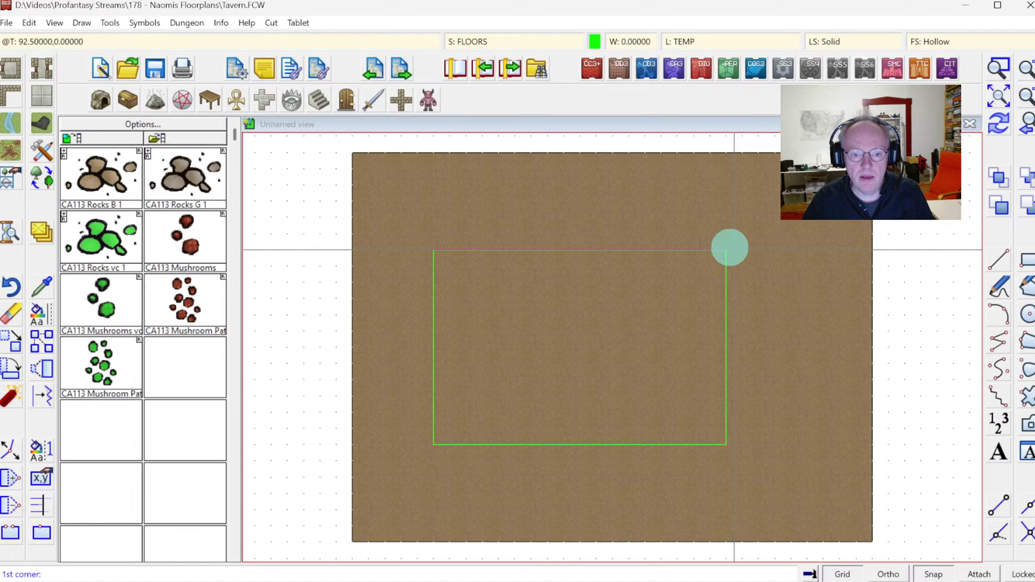
pyautogui.click(728, 247)
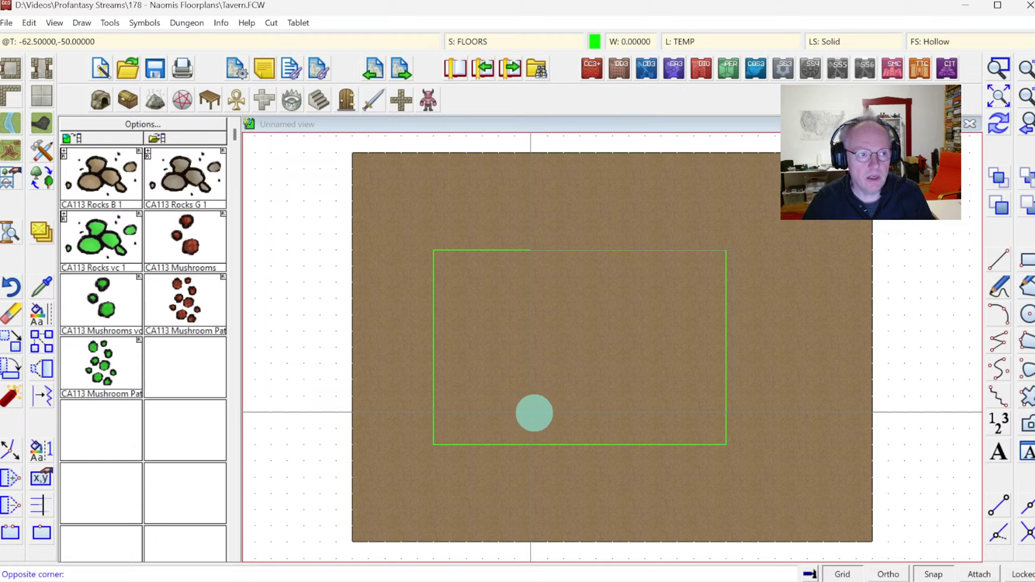
pyautogui.click(536, 412)
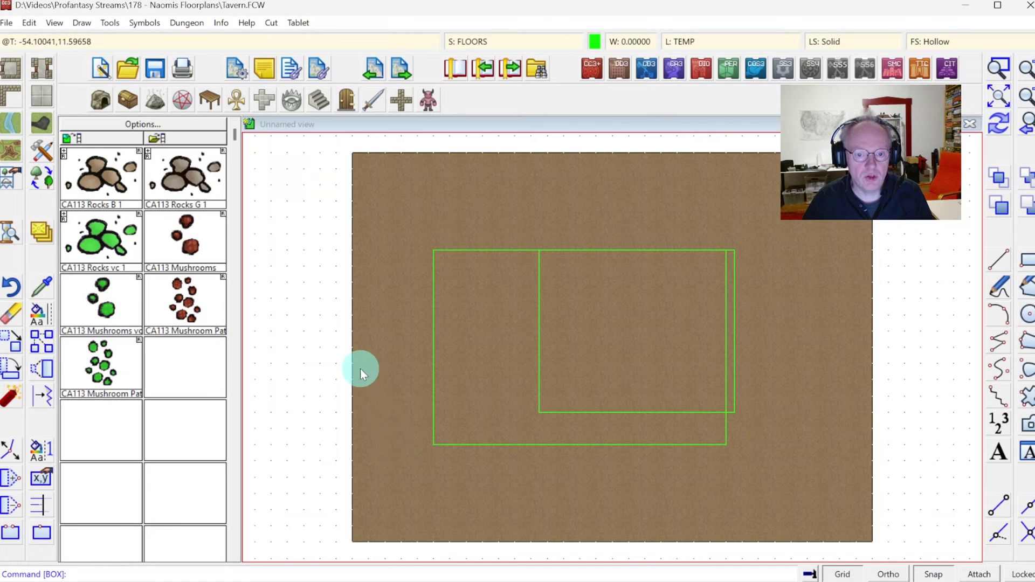
# Move the smaller box so its upper-right corner meets the larger box's upper-right corner, and redraw the view.
pyautogui.click(11, 343)
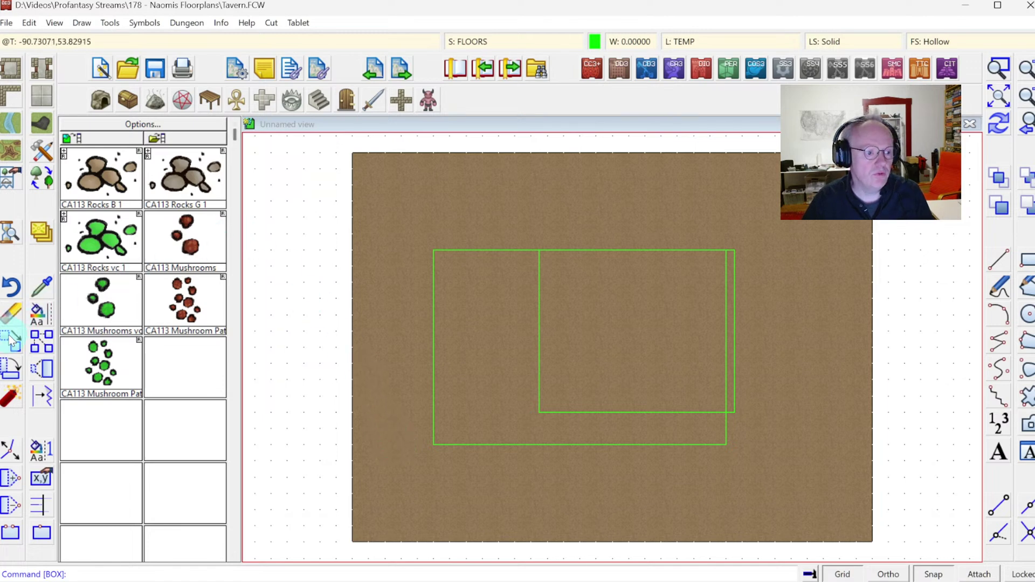
pyautogui.click(736, 251)
pyautogui.rightClick(766, 271)
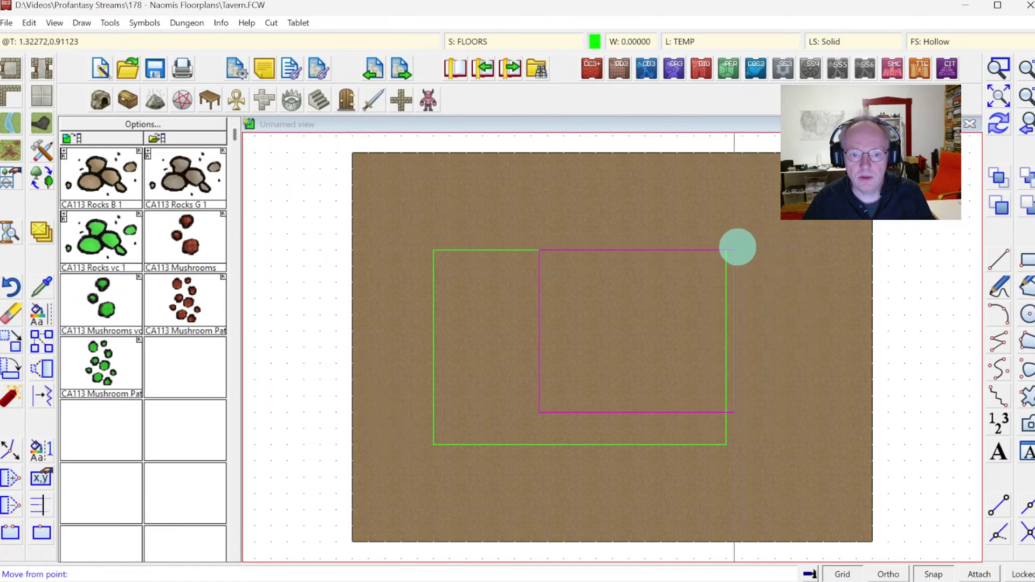
pyautogui.click(733, 249)
pyautogui.click(725, 249)
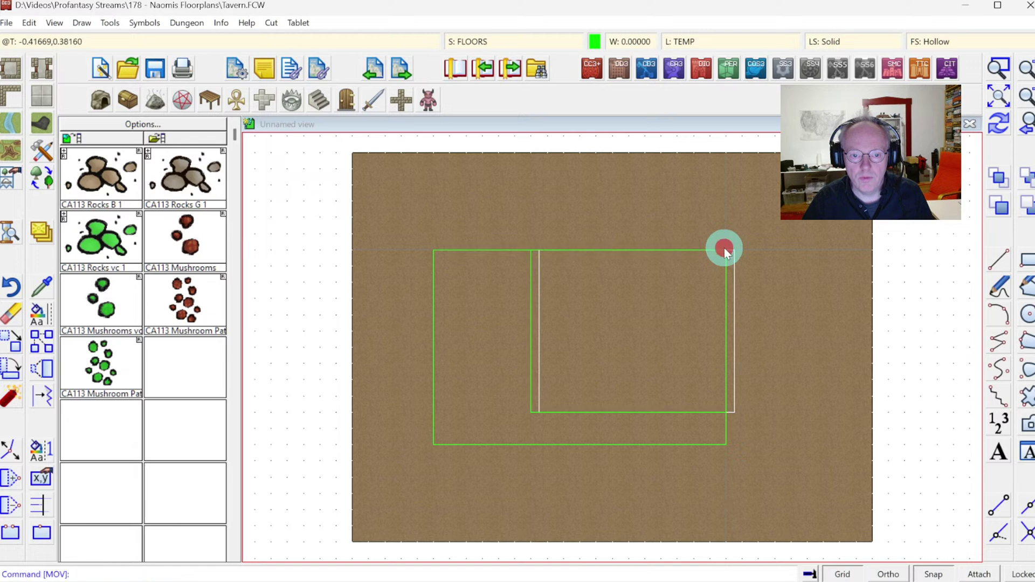
pyautogui.click(999, 127)
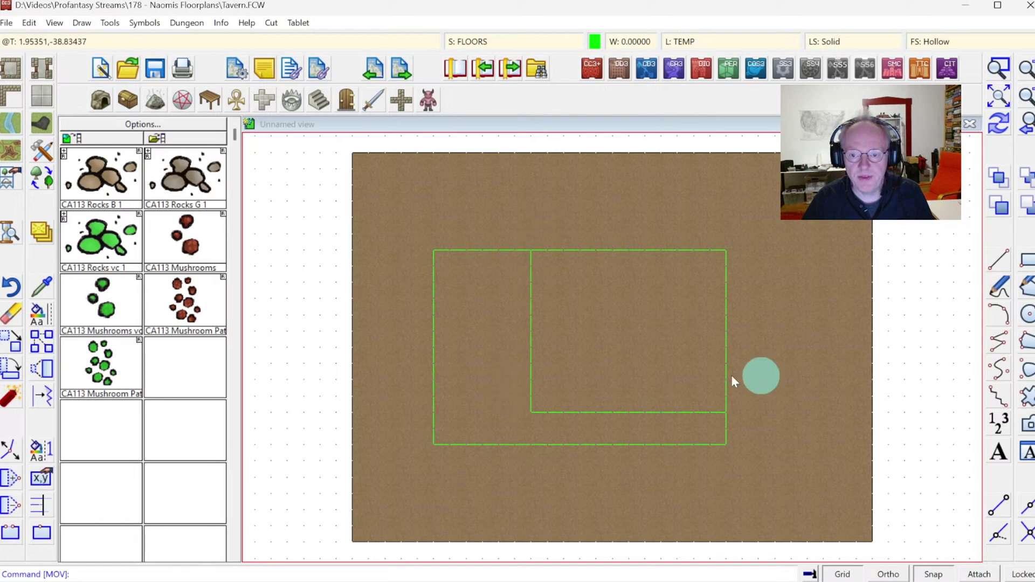
# Draw a guide box 30 feet wide and 20 feet high in the upper-left corner of the large box.
pyautogui.click(1028, 261)
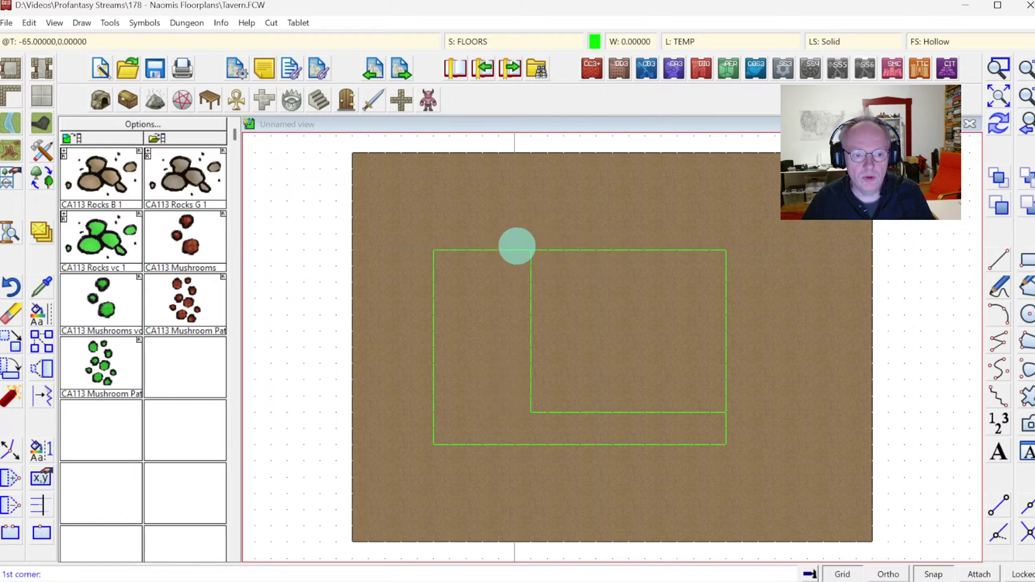
pyautogui.click(528, 247)
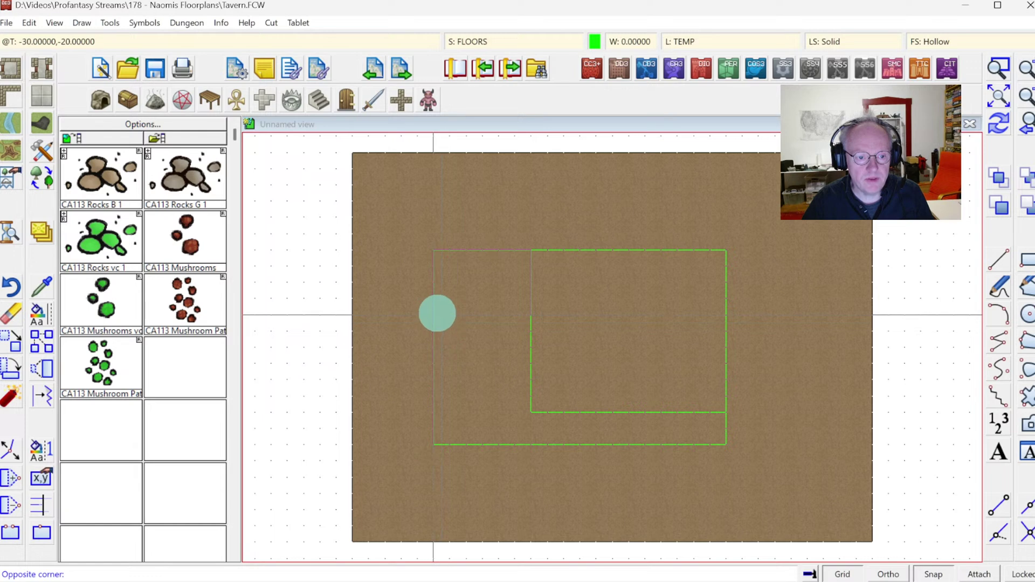
pyautogui.click(437, 313)
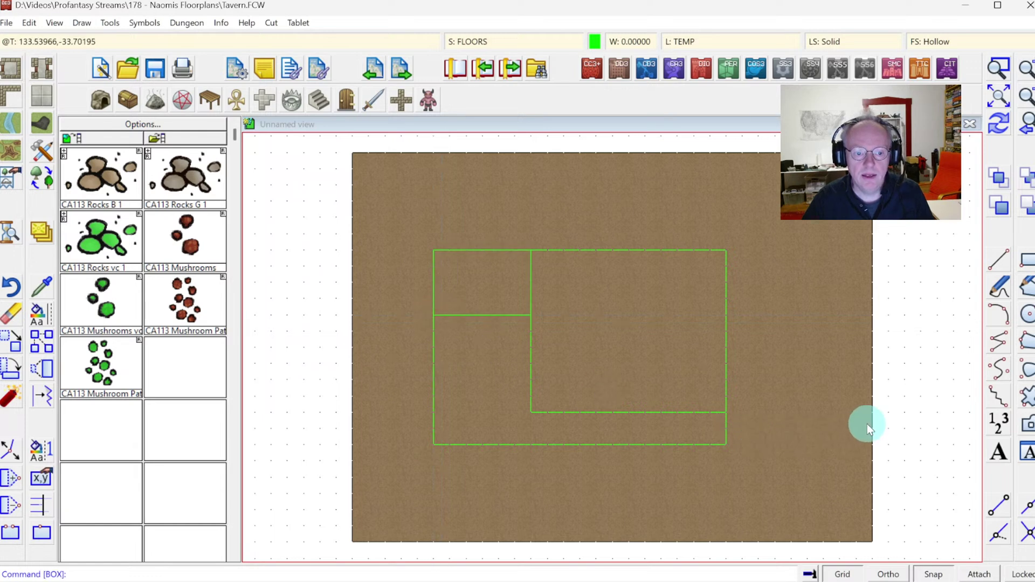
# Draw a guide box 10 feet wide and 25 feet high in the lower-left corner of the large box.
pyautogui.click(1026, 261)
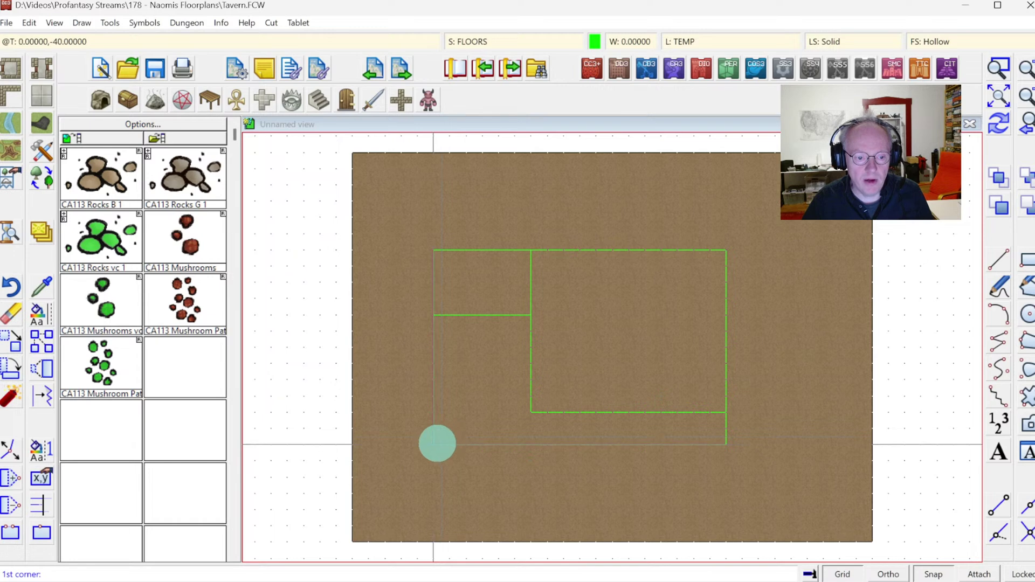
pyautogui.click(435, 444)
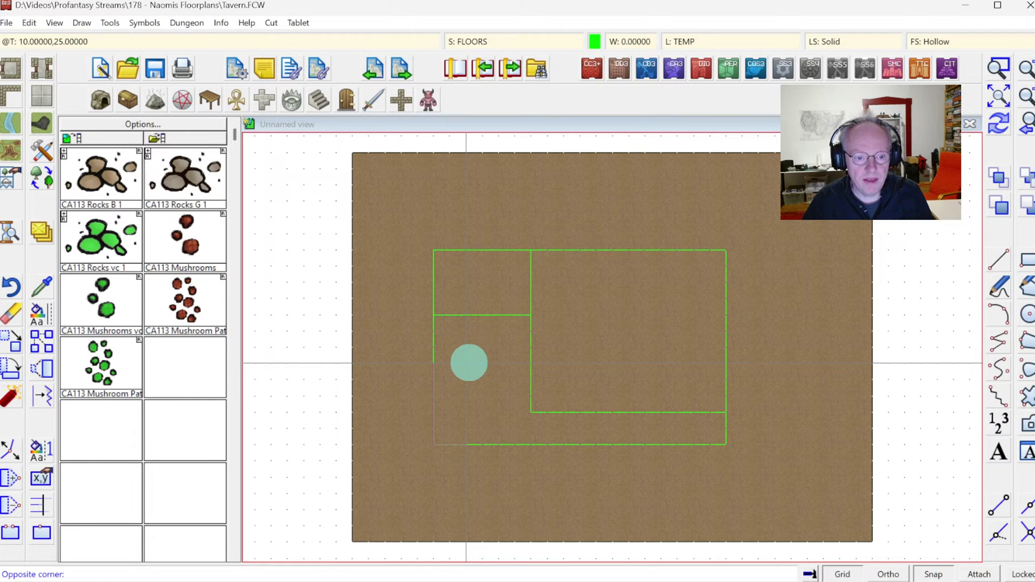
pyautogui.click(467, 364)
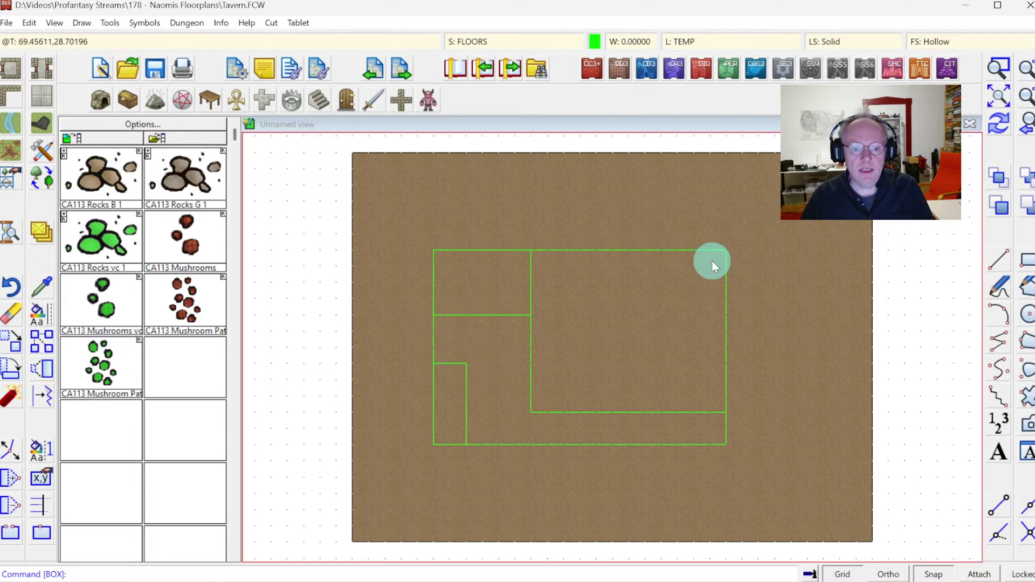
# Create a new drawing tool named "Wall, Default Closed" from the "Wall, Default" tool in the Annual Naomis Floorplans style.
pyautogui.click(998, 68)
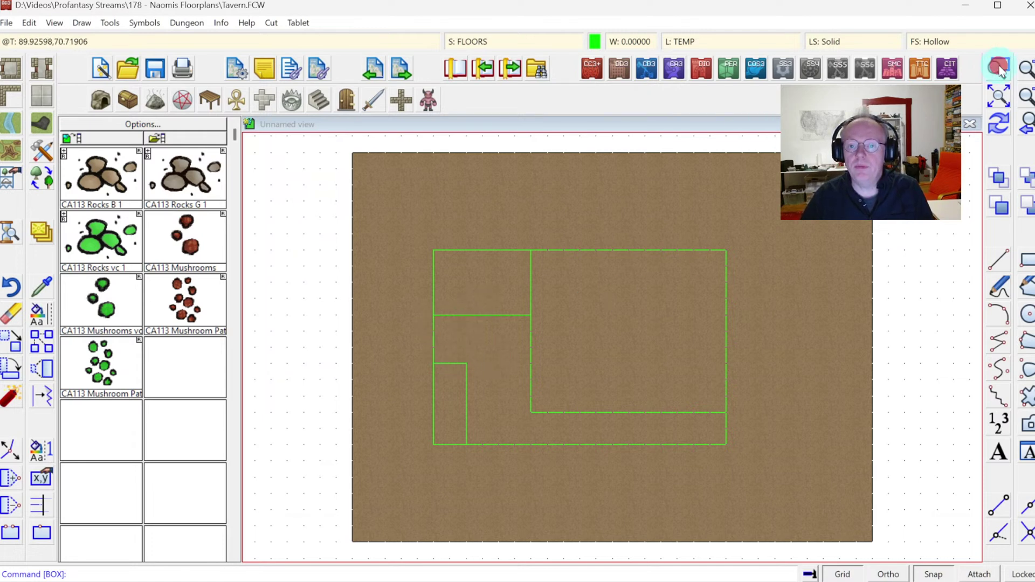
pyautogui.click(428, 243)
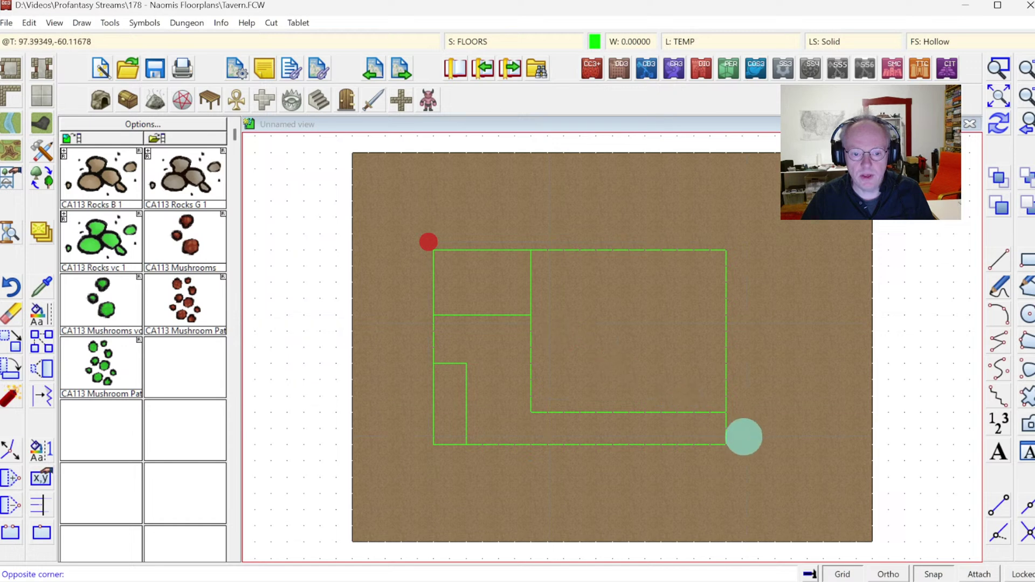
pyautogui.click(751, 458)
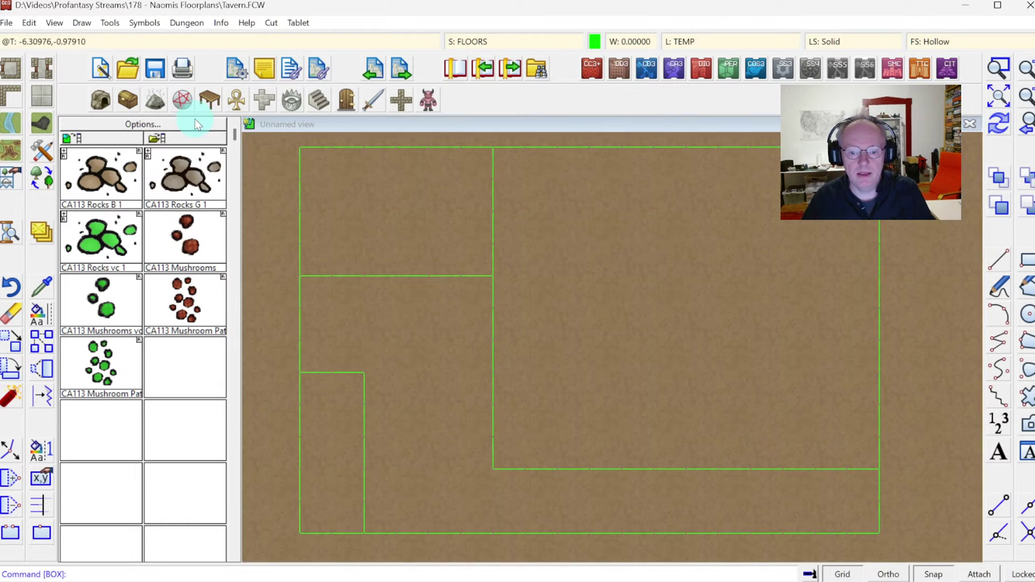
pyautogui.rightClick(11, 100)
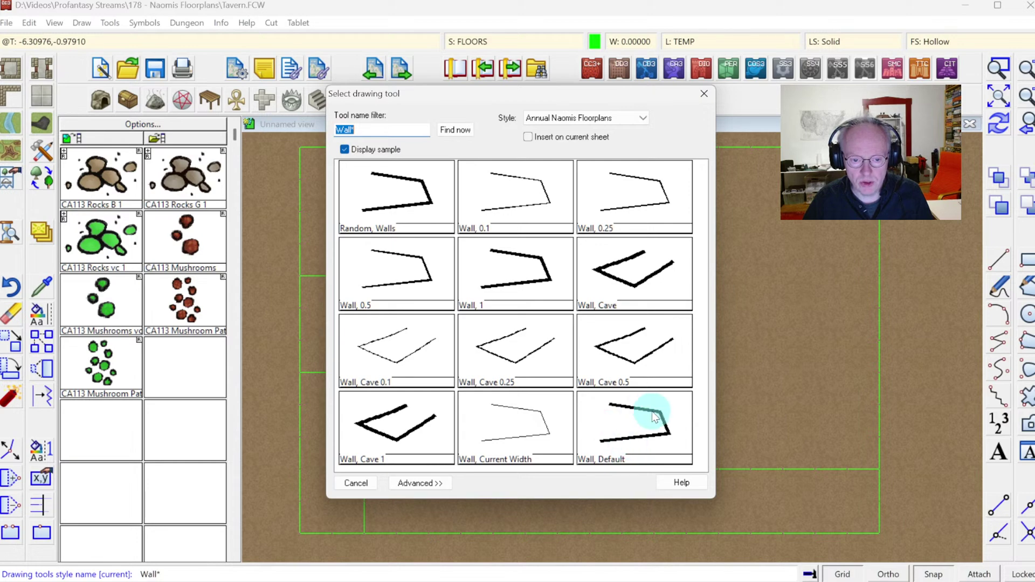
pyautogui.click(423, 483)
pyautogui.moveTo(442, 243); pyautogui.dragTo(456, 366)
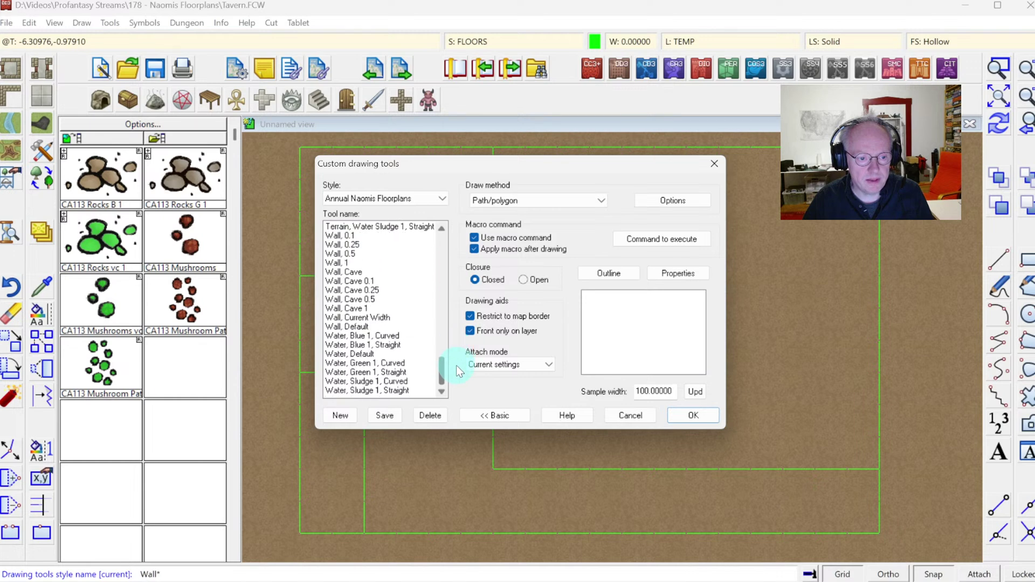
pyautogui.click(364, 328)
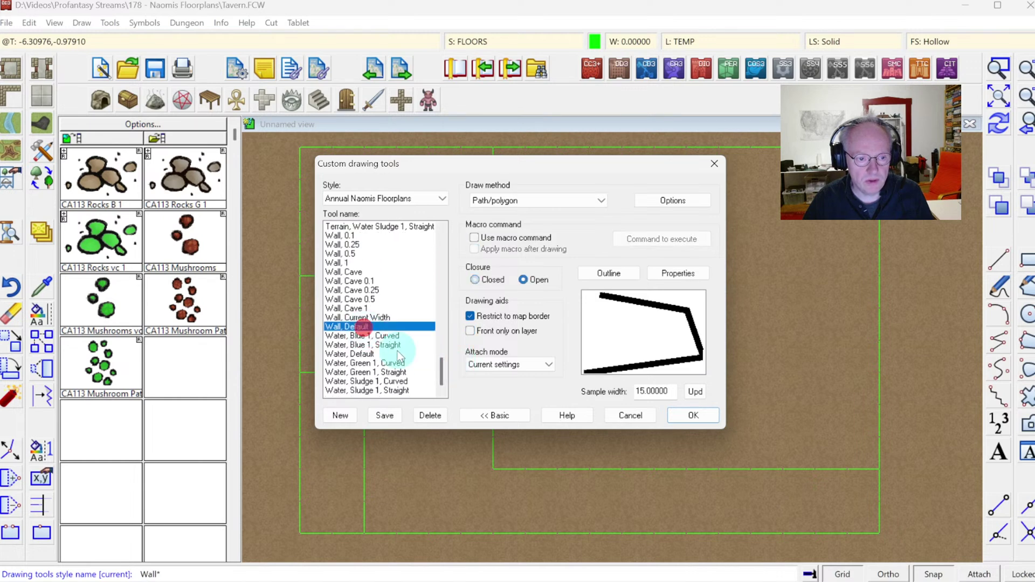
pyautogui.click(342, 416)
pyautogui.click(516, 292)
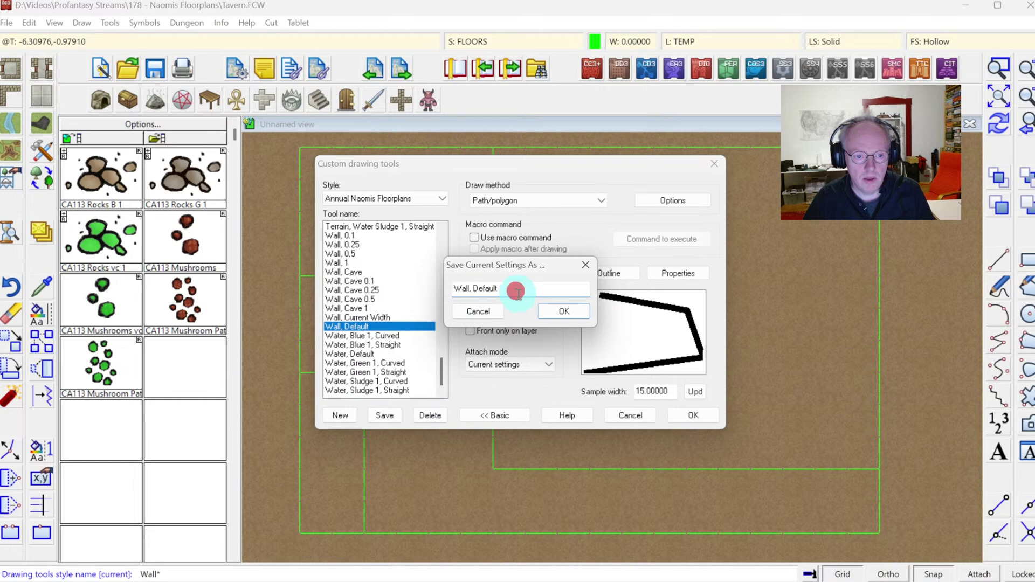
pyautogui.write('Closed')
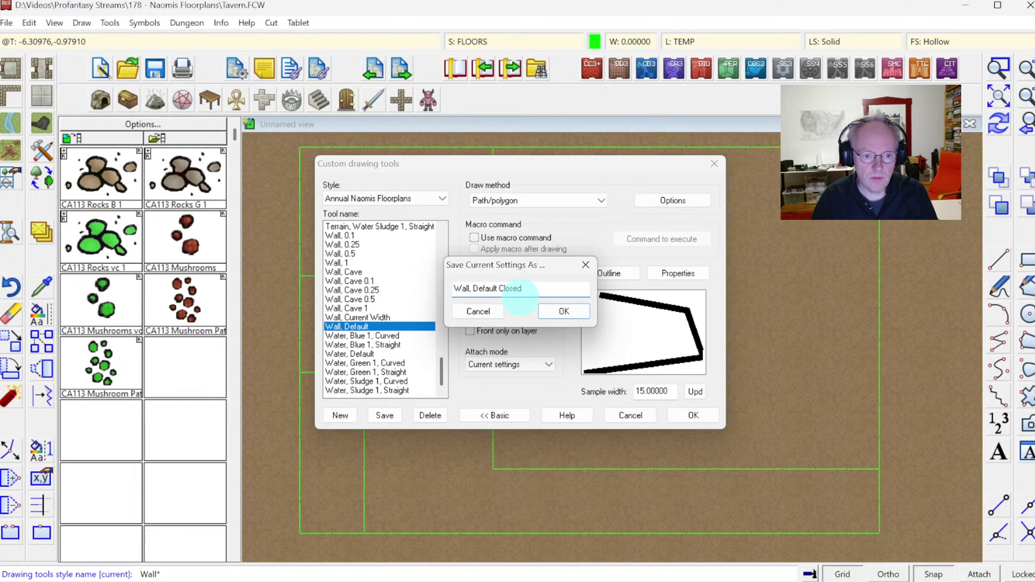
pyautogui.press('Return')
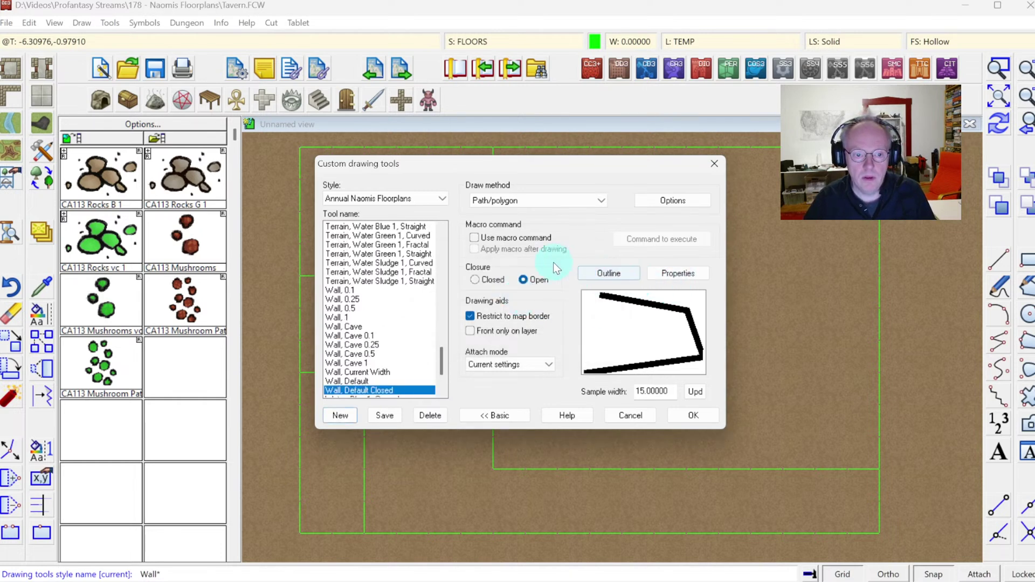
# Set the closure of the "Wall, Default Closed" tool to Closed and save its settings.
pyautogui.click(478, 280)
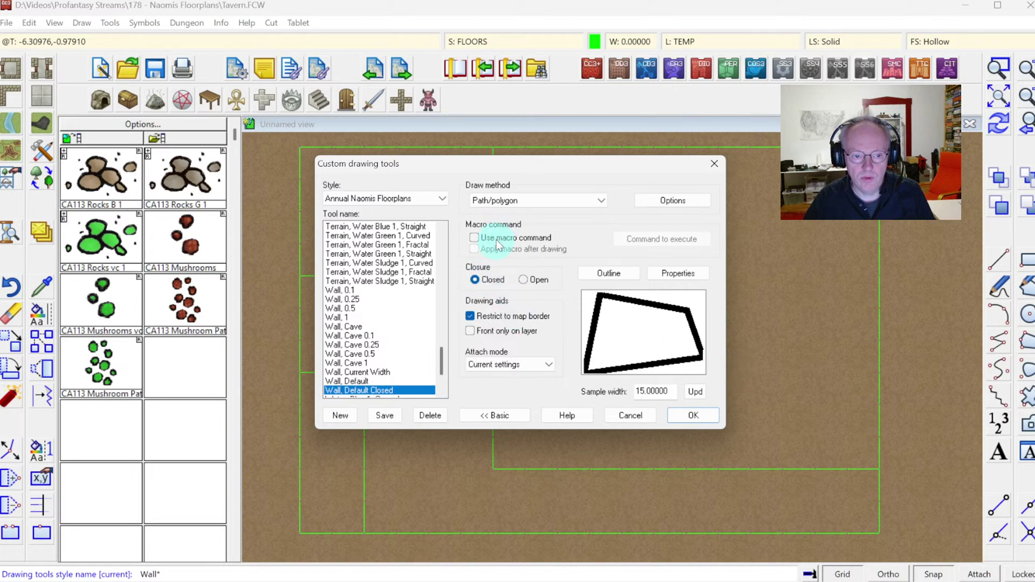
pyautogui.click(704, 417)
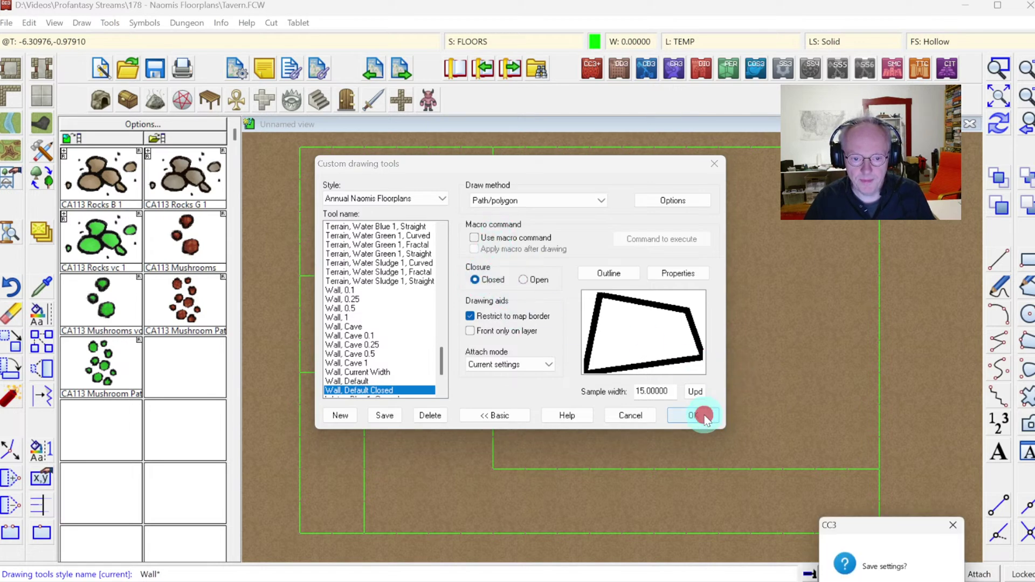
pyautogui.click(873, 548)
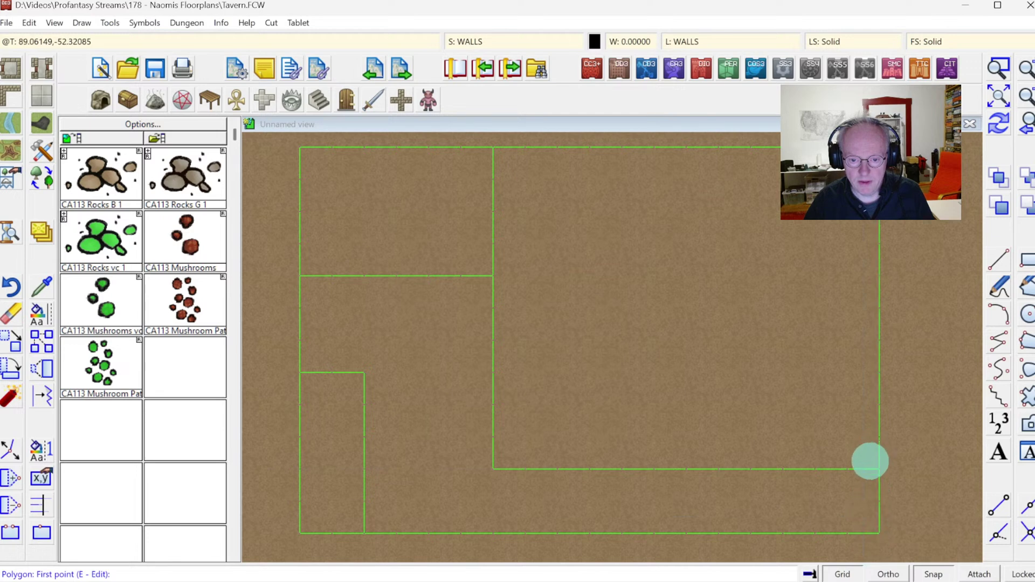
# Draw a closed wall around the large 60 by 50 foot guide box.
pyautogui.click(875, 471)
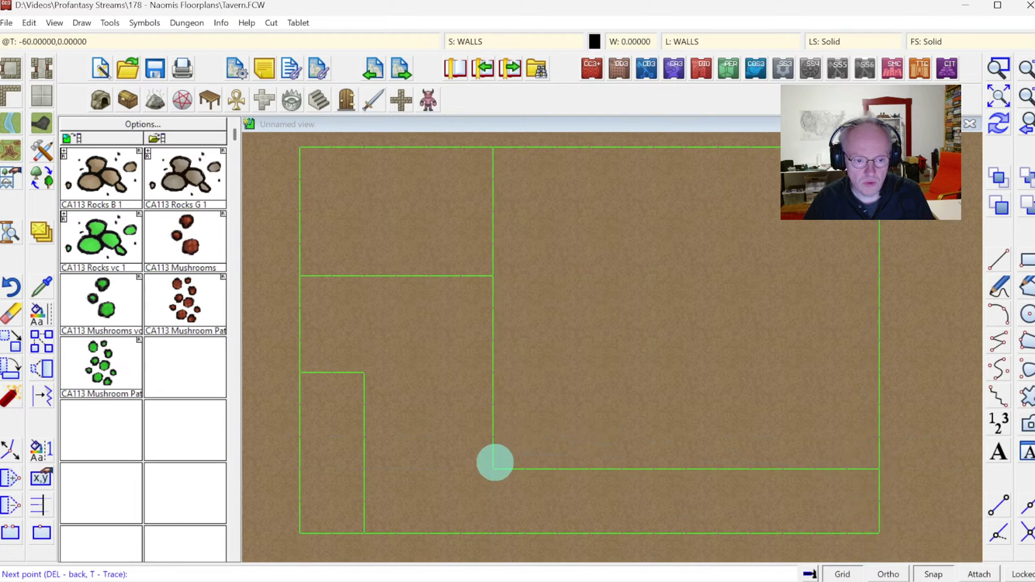
pyautogui.click(497, 465)
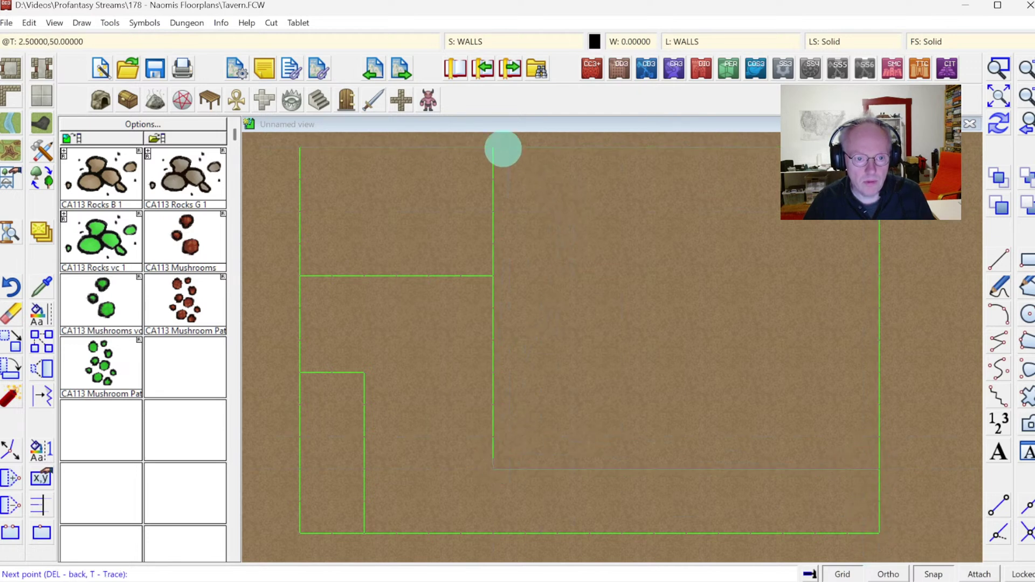
pyautogui.click(492, 148)
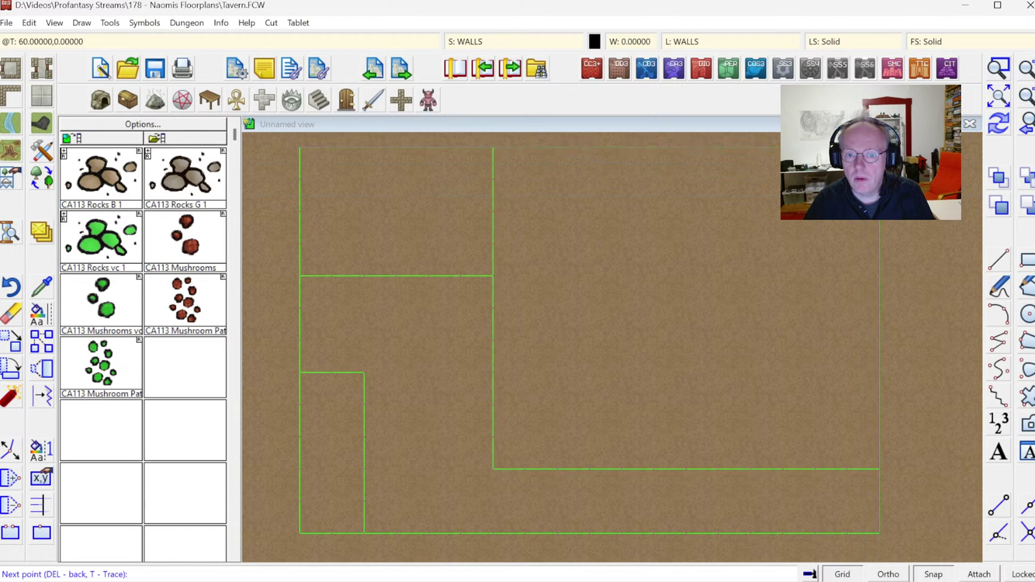
pyautogui.click(879, 147)
pyautogui.rightClick(879, 147)
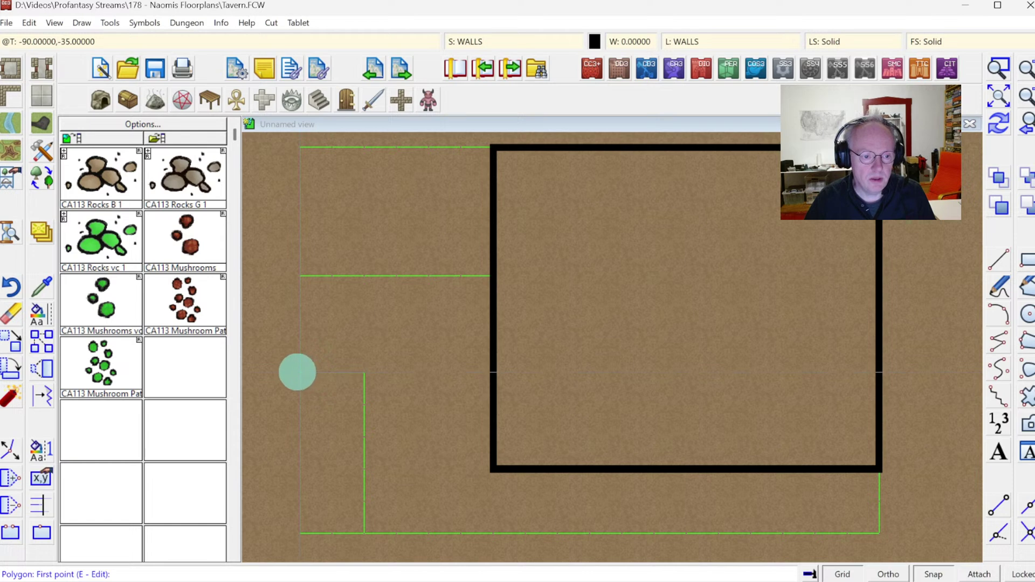
# Draw a closed wall around the 10 by 25 foot guide box in the building's lower-left corner.
pyautogui.click(297, 371)
pyautogui.click(363, 370)
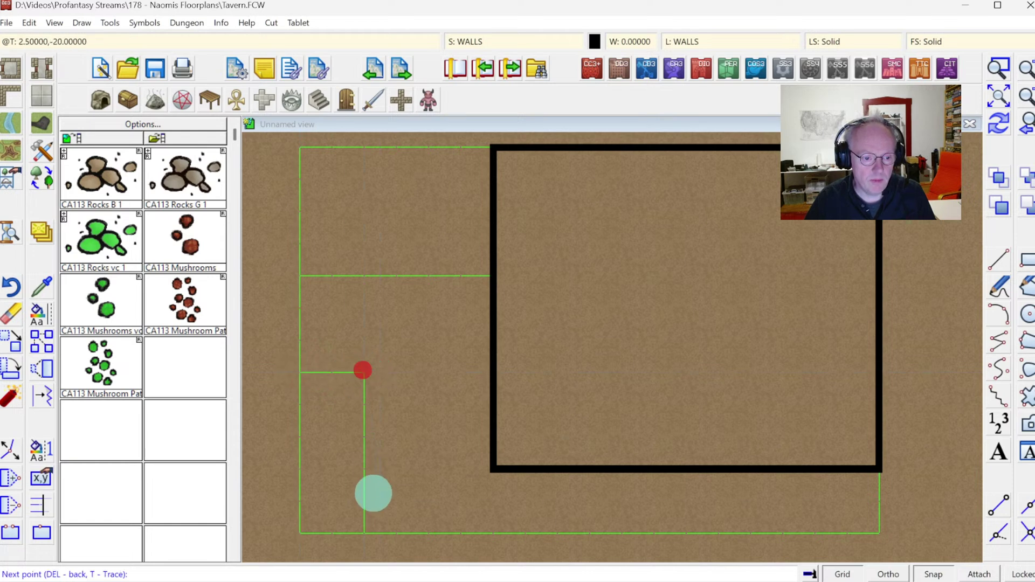
pyautogui.click(365, 532)
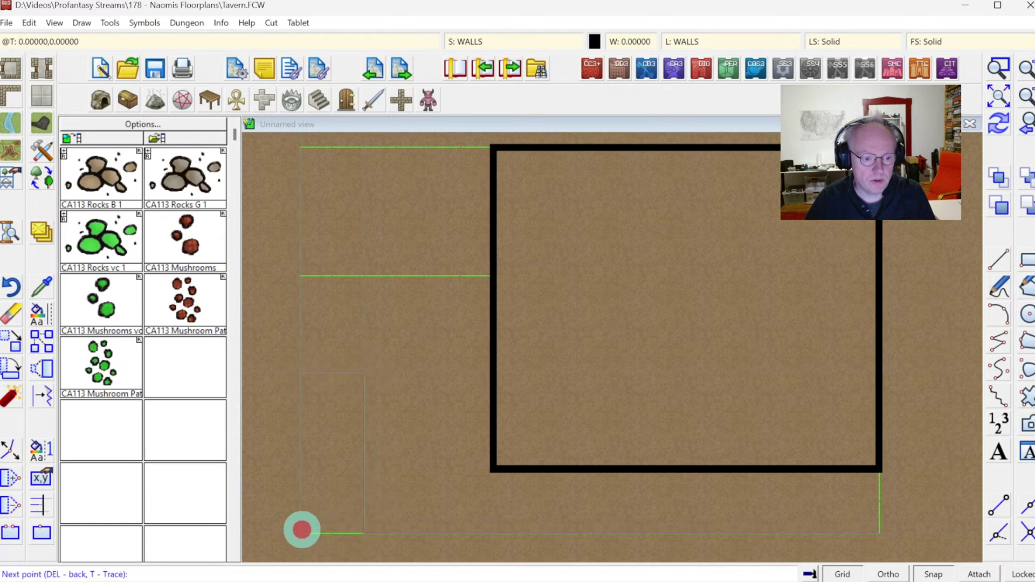
pyautogui.click(301, 532)
pyautogui.rightClick(300, 531)
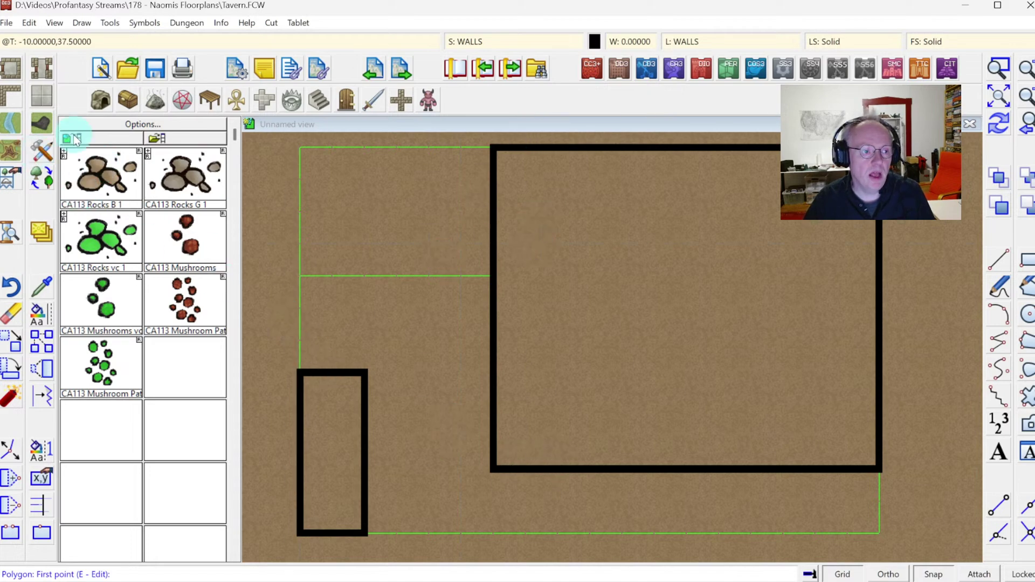
# Draw an open wall around the upper-left room, starting and ending at the large room's left wall.
pyautogui.click(10, 99)
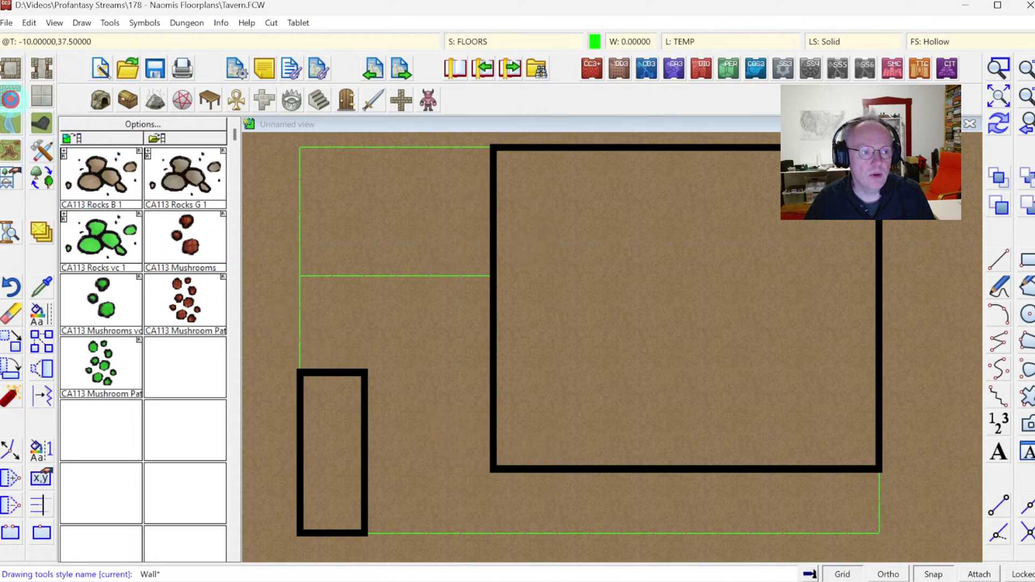
pyautogui.click(648, 338)
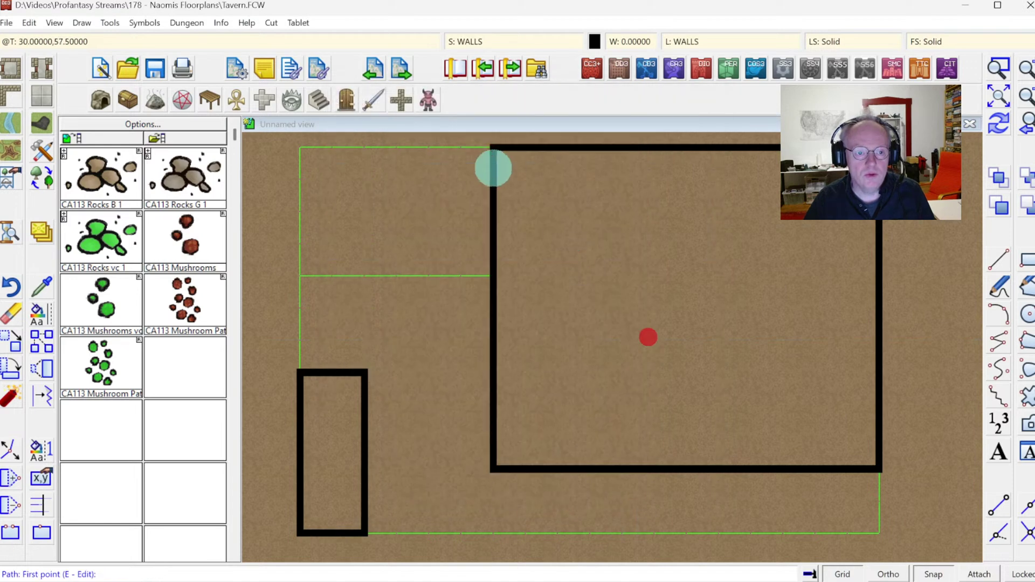
pyautogui.click(490, 145)
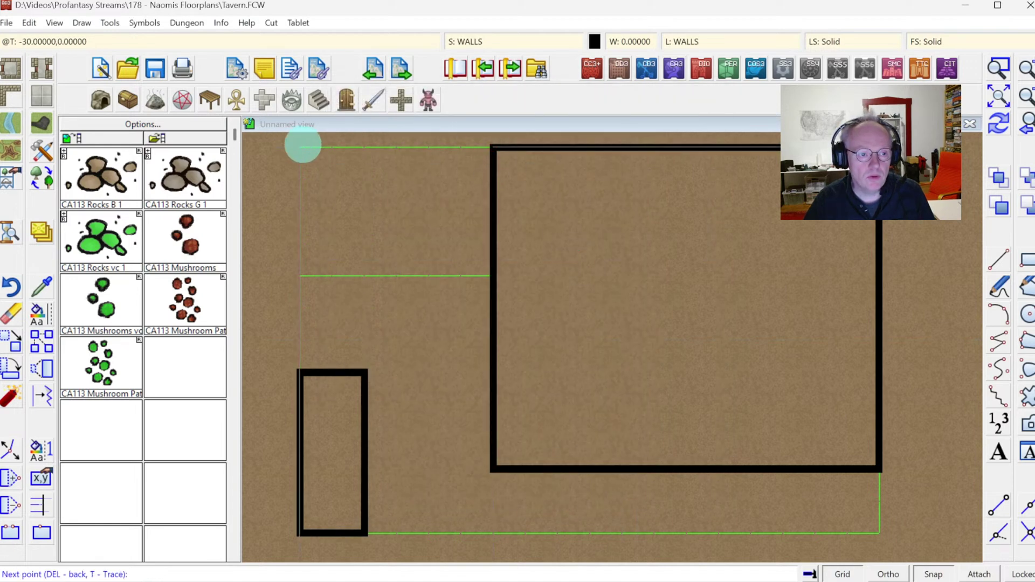
pyautogui.click(300, 144)
pyautogui.click(300, 275)
pyautogui.click(486, 275)
pyautogui.rightClick(485, 275)
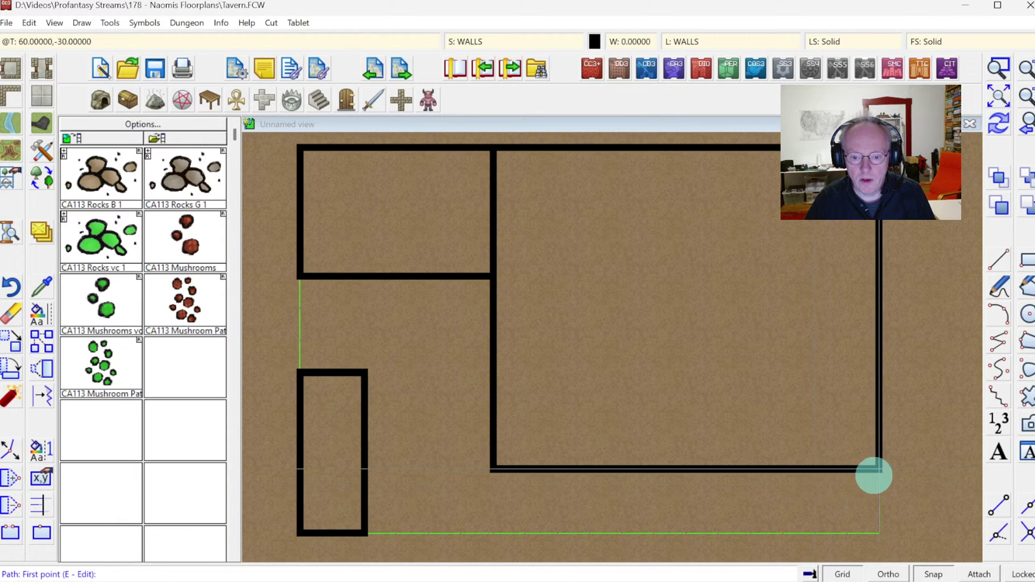
# Draw open walls from the large room's lower-right corner to the lower-left room, and between the two left-hand rooms along the outer edge.
pyautogui.click(880, 473)
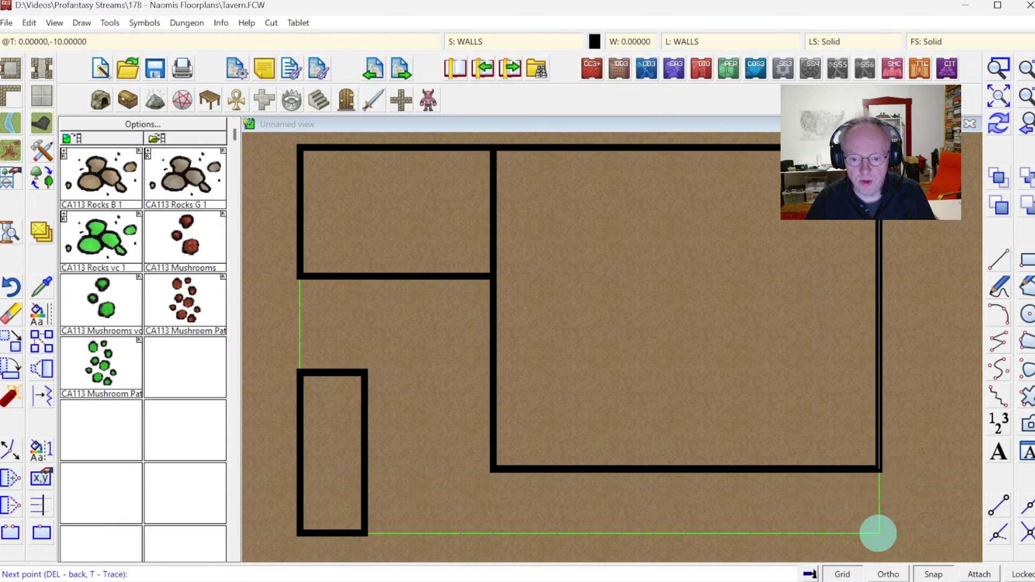
pyautogui.click(879, 533)
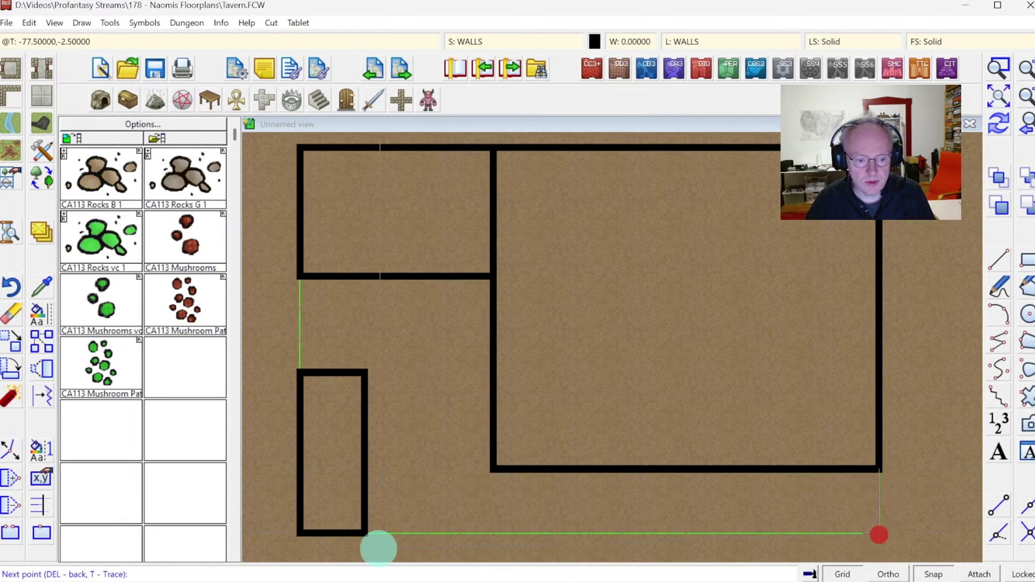
pyautogui.click(369, 535)
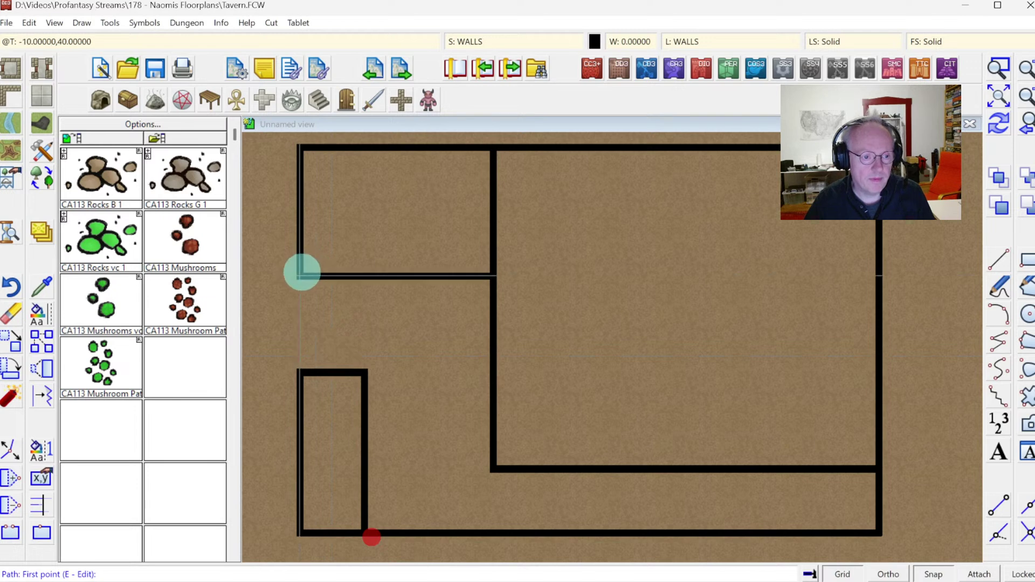
pyautogui.click(301, 272)
pyautogui.click(303, 371)
pyautogui.rightClick(303, 371)
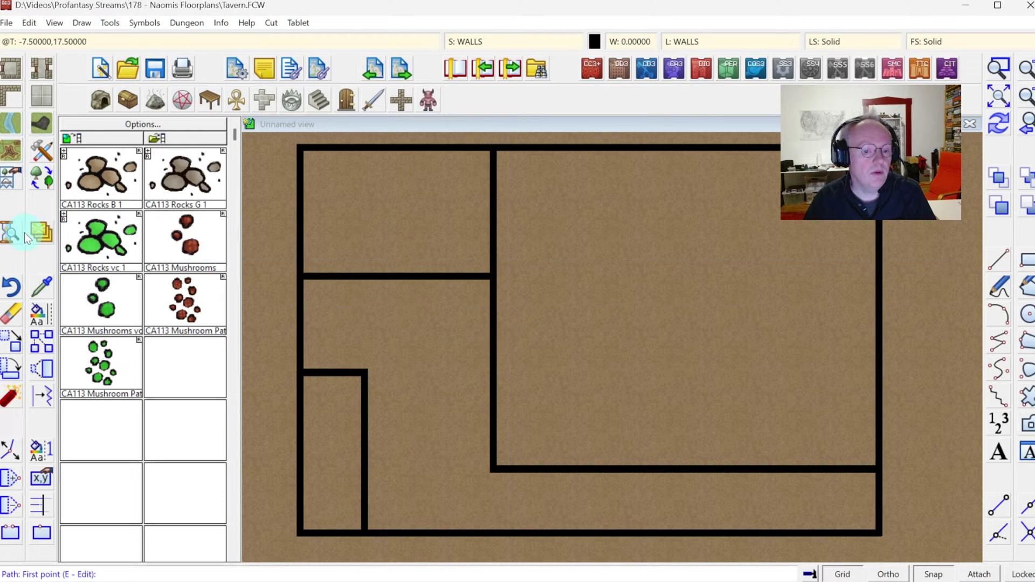
# Erase all the temporary guide boxes at once by selecting every entity of their green color, and redraw the map.
pyautogui.click(13, 318)
pyautogui.rightClick(619, 271)
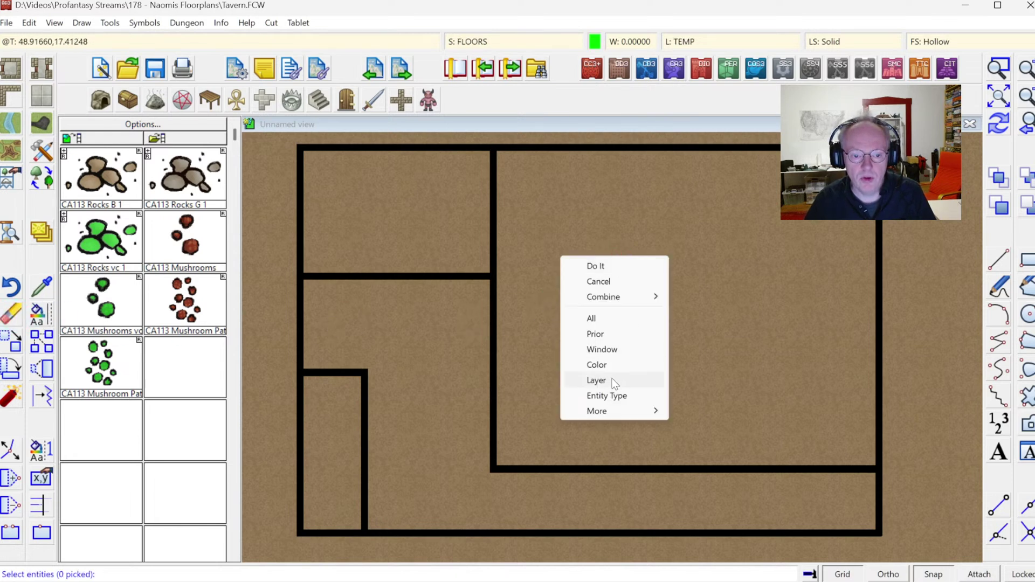
pyautogui.click(615, 365)
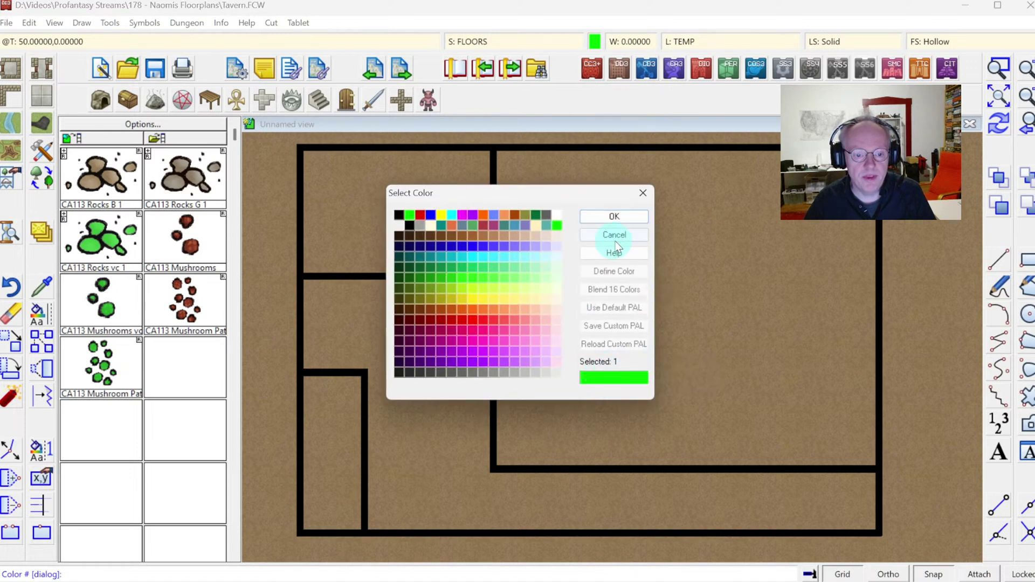
pyautogui.click(608, 218)
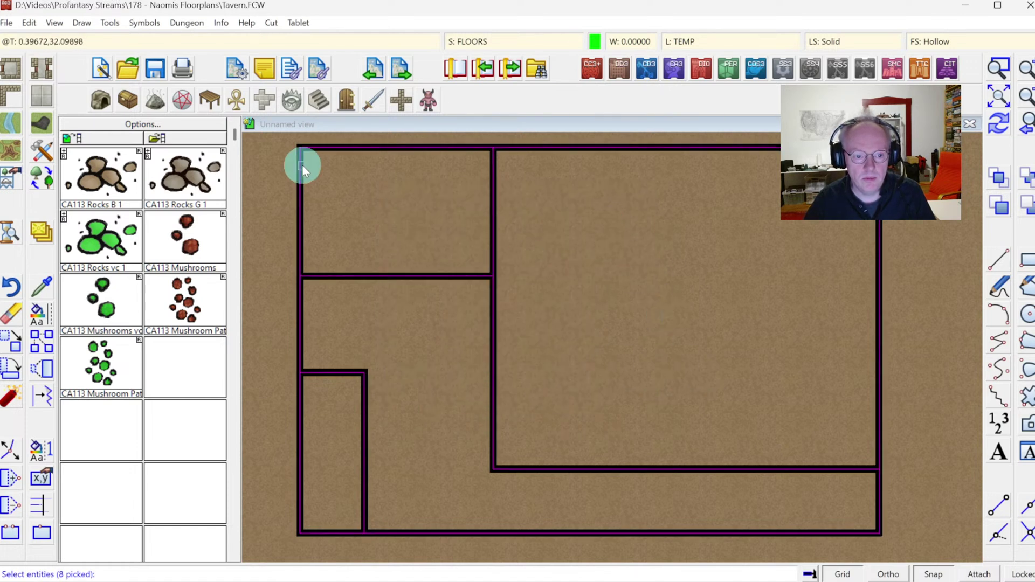
pyautogui.rightClick(581, 334)
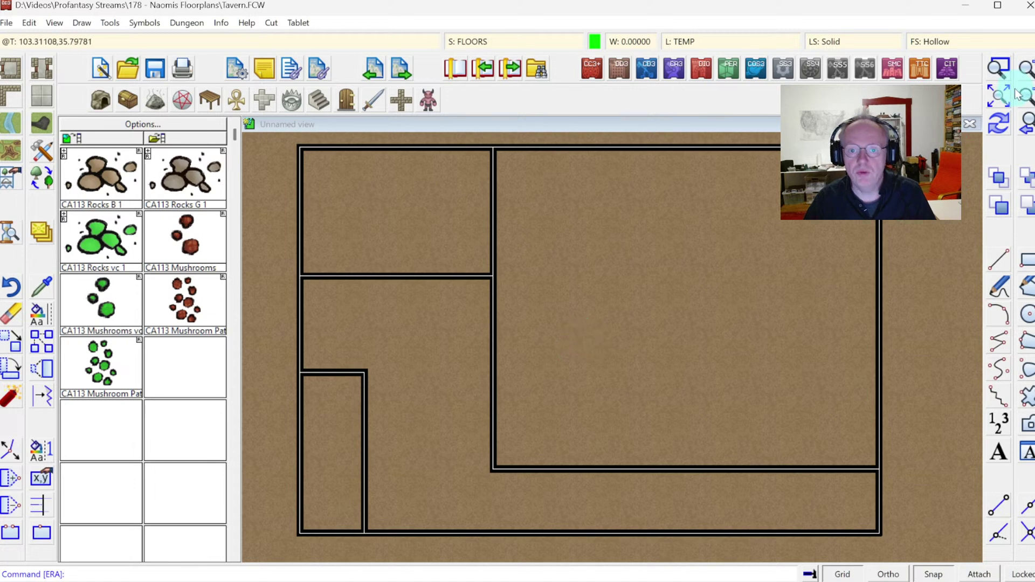
pyautogui.click(1000, 125)
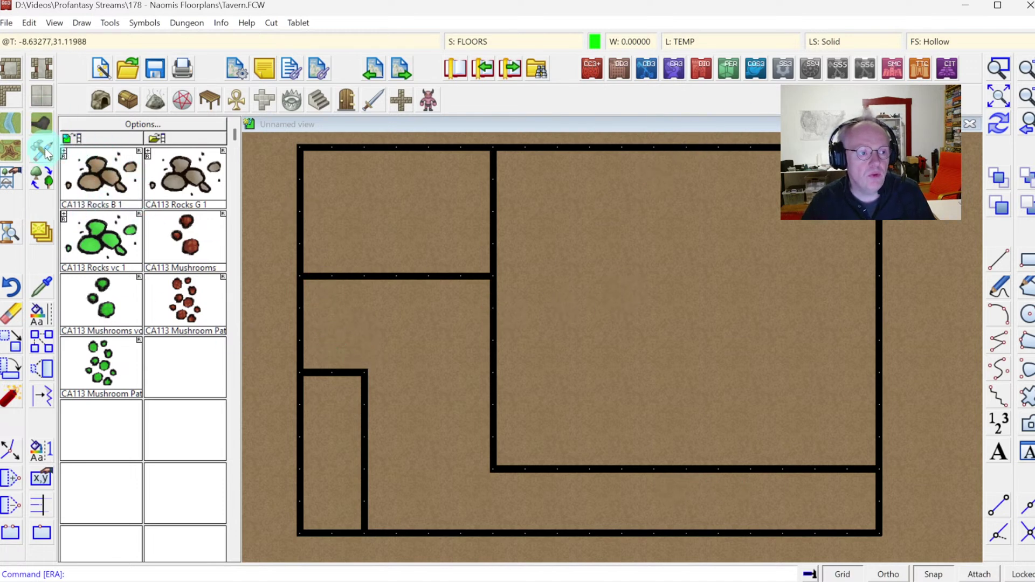
# Cover the large 60 by 50 foot room with the default wood floor, following the inside of its walls.
pyautogui.click(41, 99)
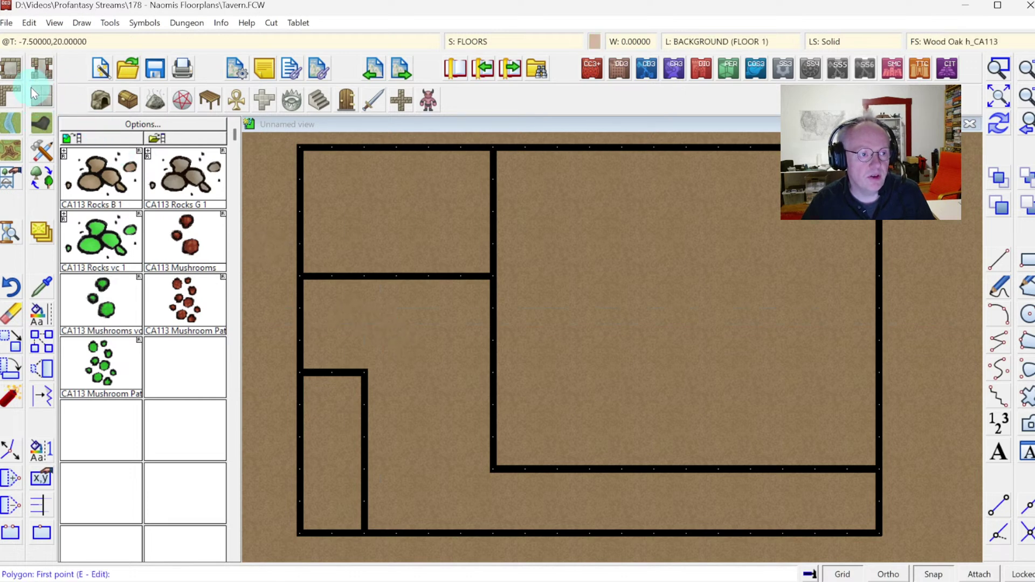
pyautogui.rightClick(42, 98)
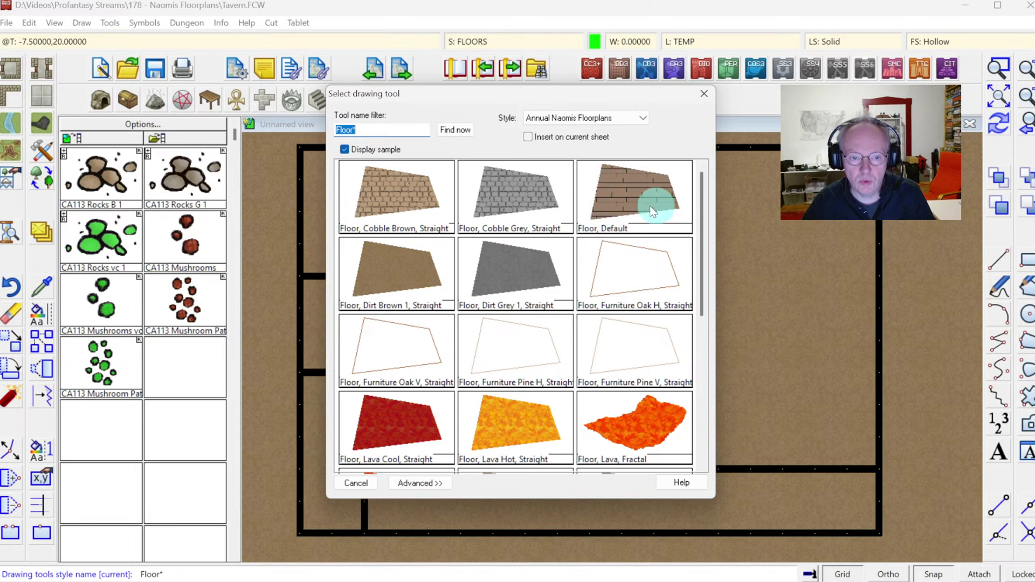
pyautogui.moveTo(700, 198)
pyautogui.mouseDown()
pyautogui.moveTo(703, 268)
pyautogui.moveTo(704, 189)
pyautogui.mouseUp()
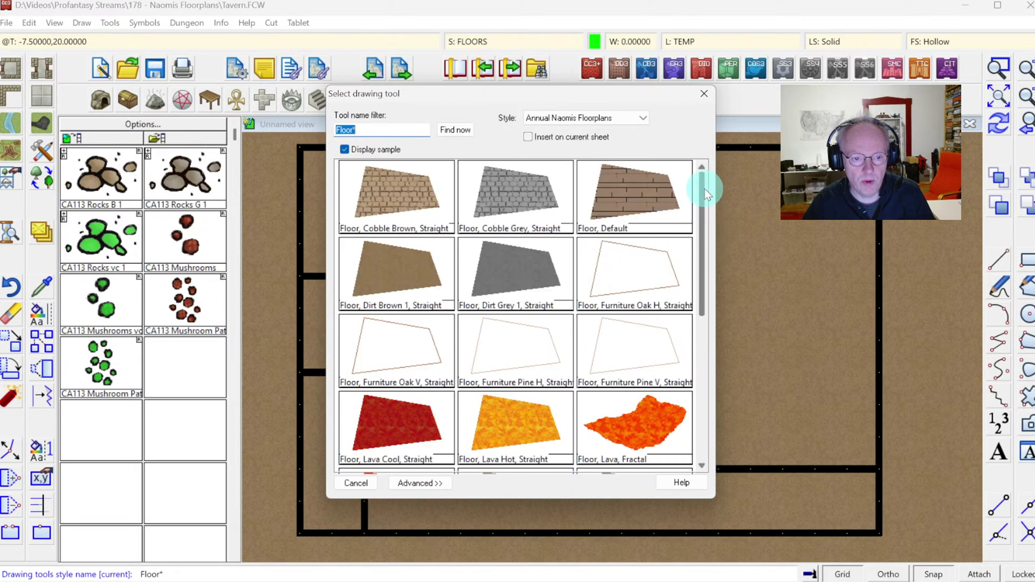
pyautogui.click(639, 189)
pyautogui.click(493, 151)
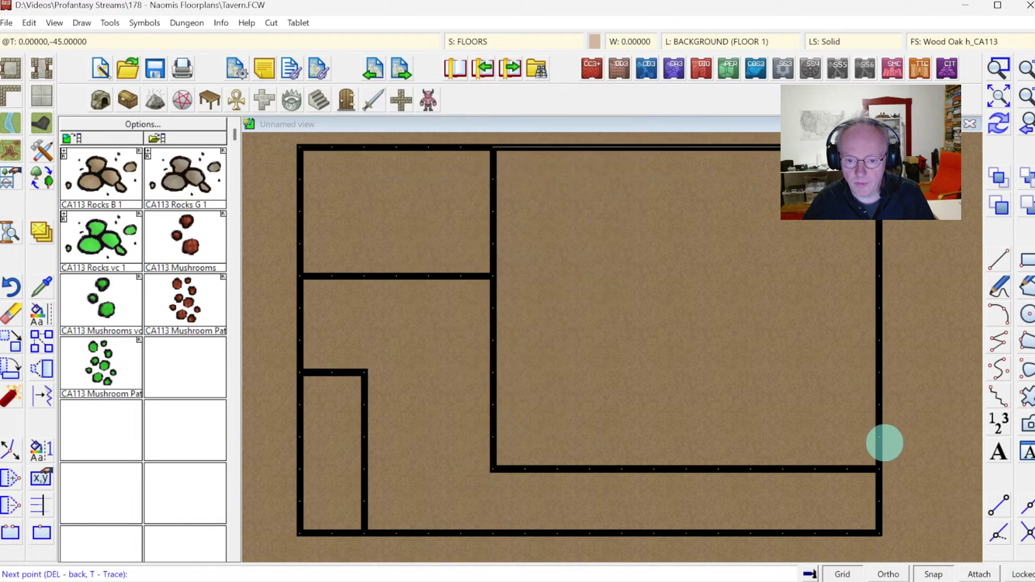
pyautogui.click(877, 467)
pyautogui.click(490, 471)
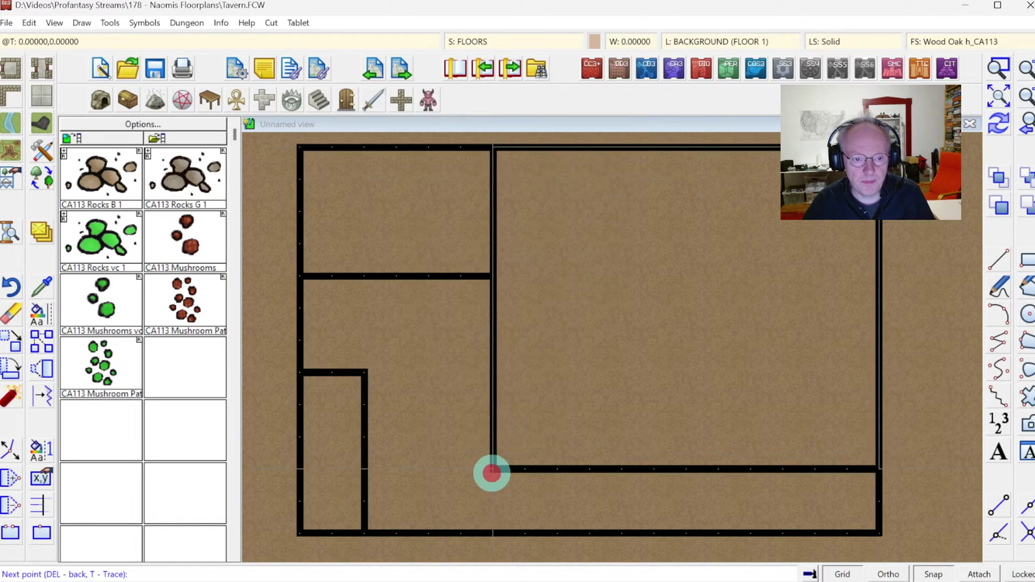
pyautogui.rightClick(490, 471)
pyautogui.click(998, 124)
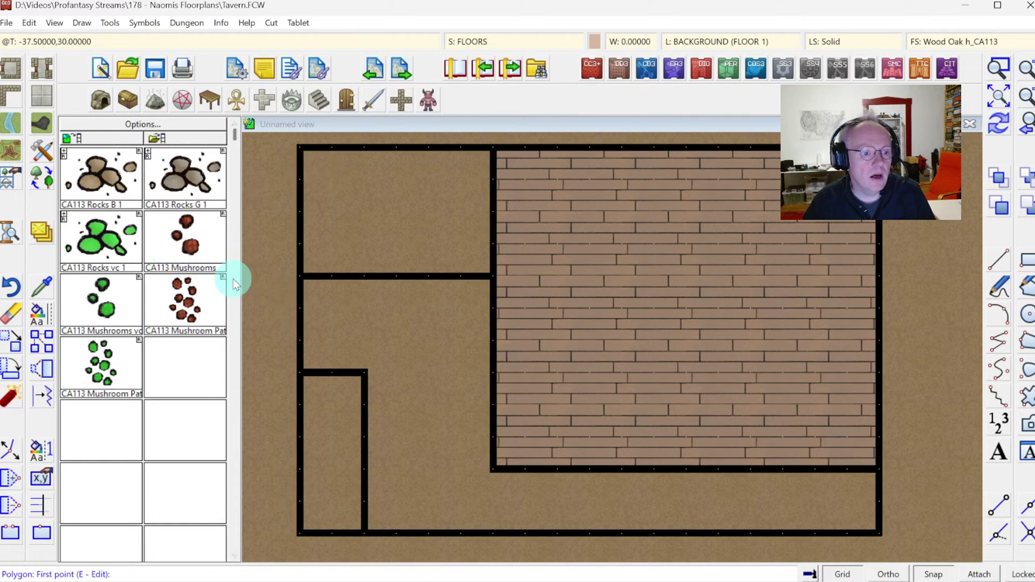
# Draw a straight grey cobble floor over the irregular area wrapping around the large room and the lower-left room.
pyautogui.click(46, 99)
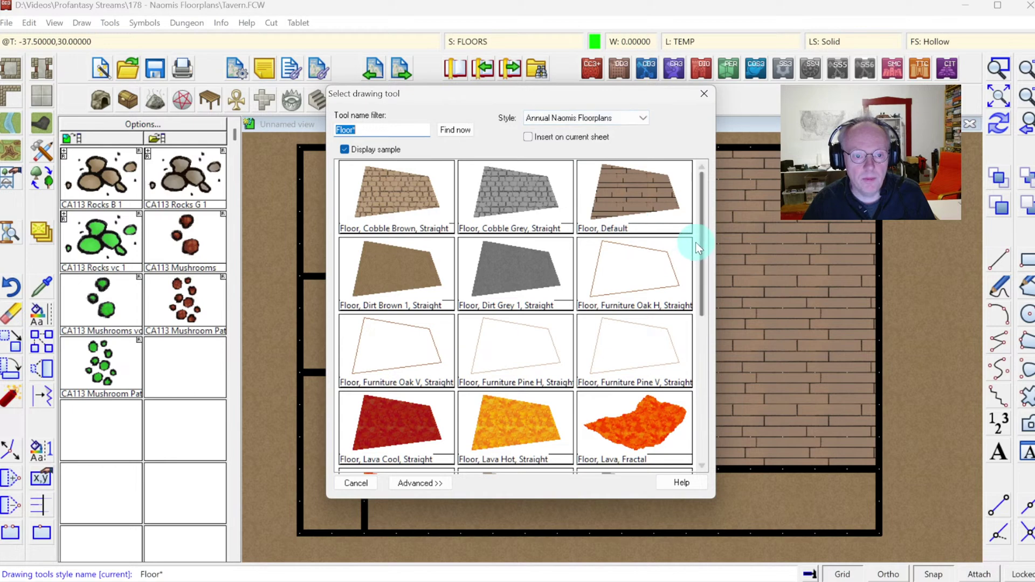
pyautogui.click(512, 196)
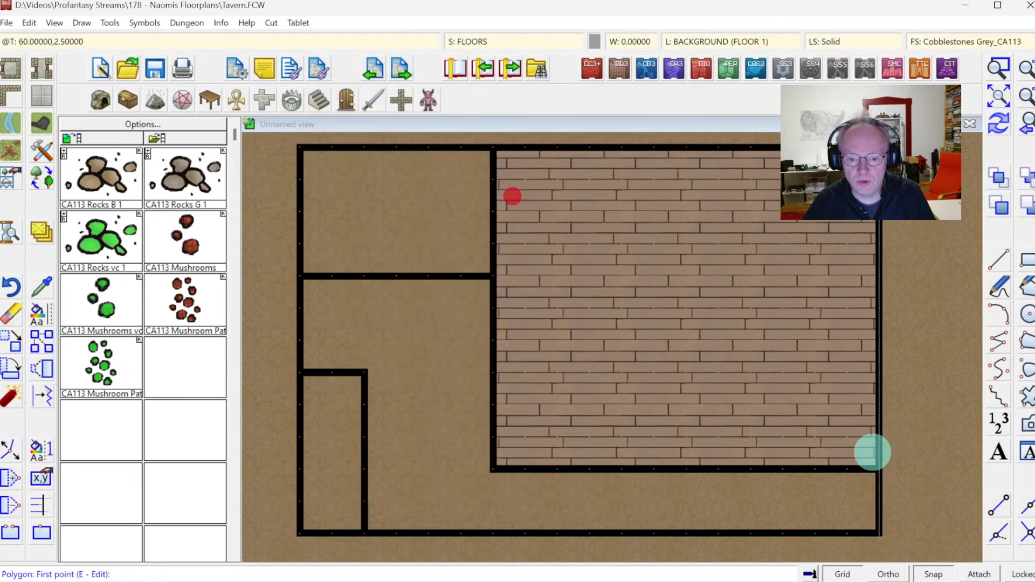
pyautogui.click(870, 465)
pyautogui.click(492, 467)
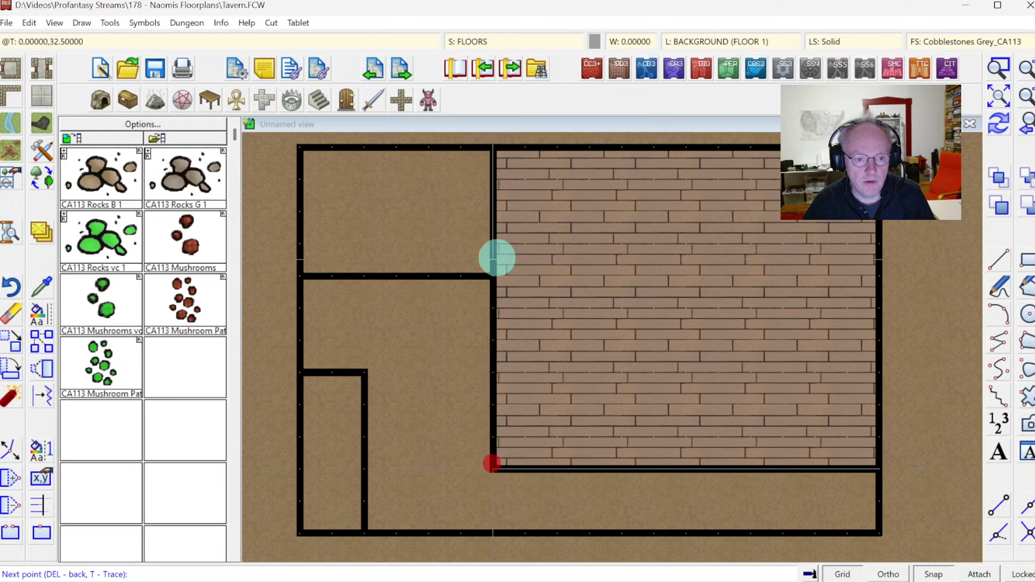
pyautogui.click(489, 271)
pyautogui.click(300, 276)
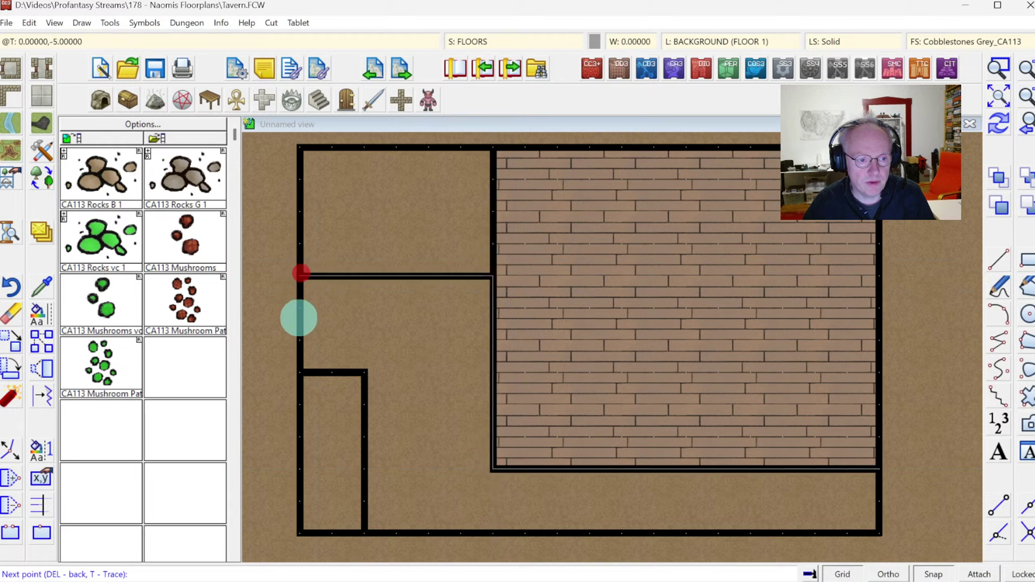
pyautogui.click(299, 371)
pyautogui.click(364, 372)
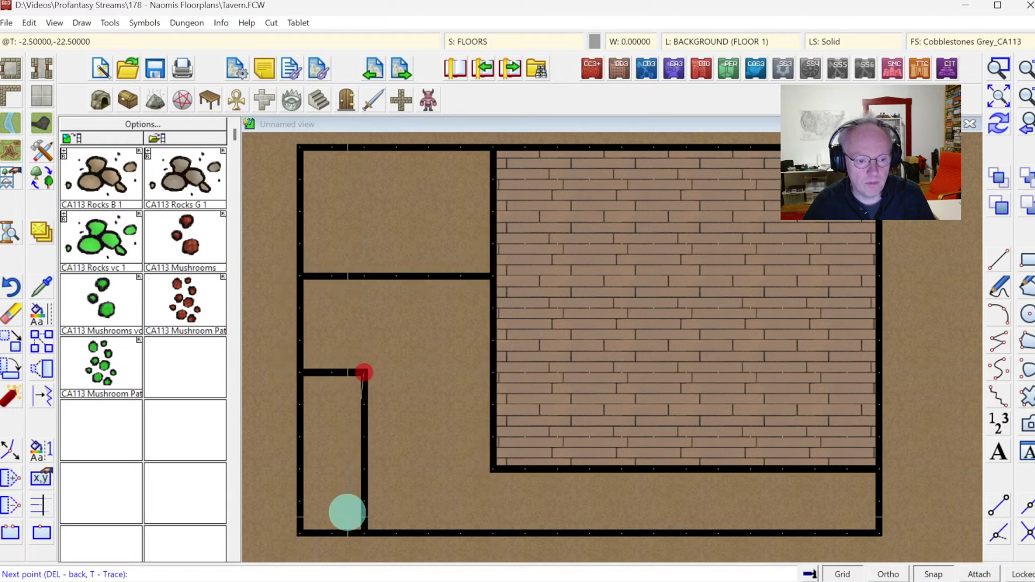
pyautogui.click(365, 536)
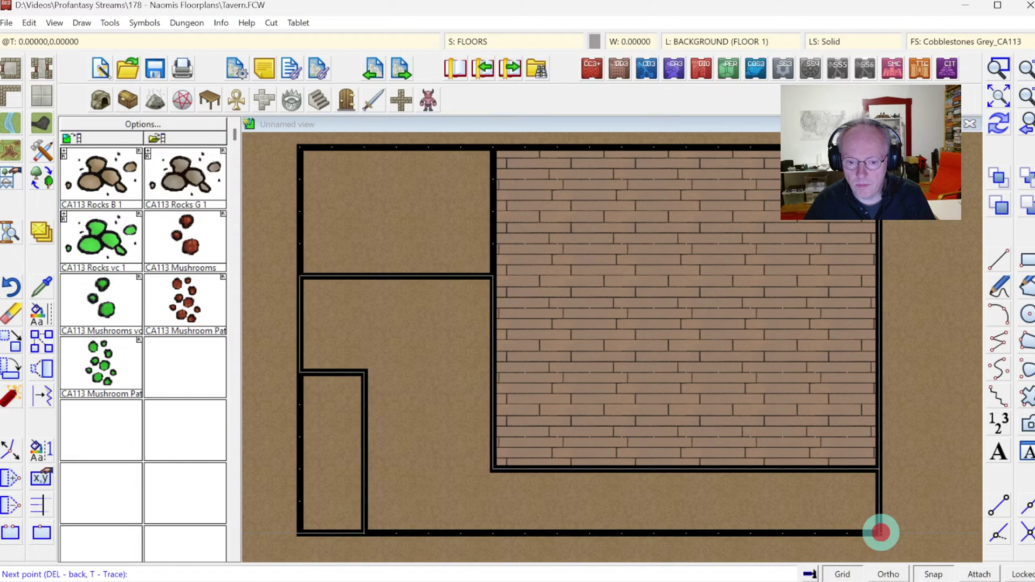
pyautogui.rightClick(880, 532)
# Draw a straight grey tile floor from corner to corner of the upper-left room and redraw the map.
pyautogui.click(39, 101)
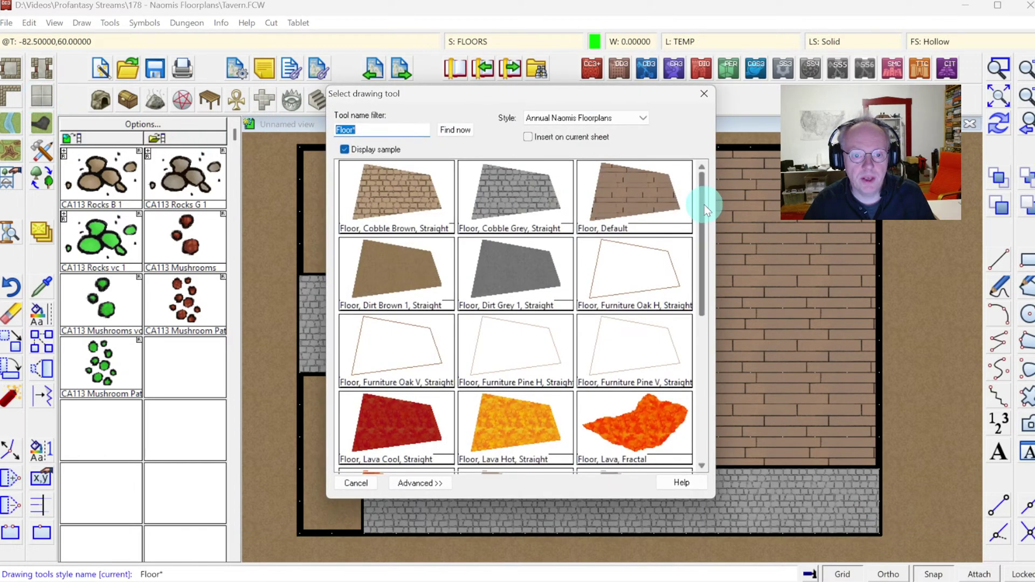
pyautogui.moveTo(701, 194); pyautogui.dragTo(706, 289)
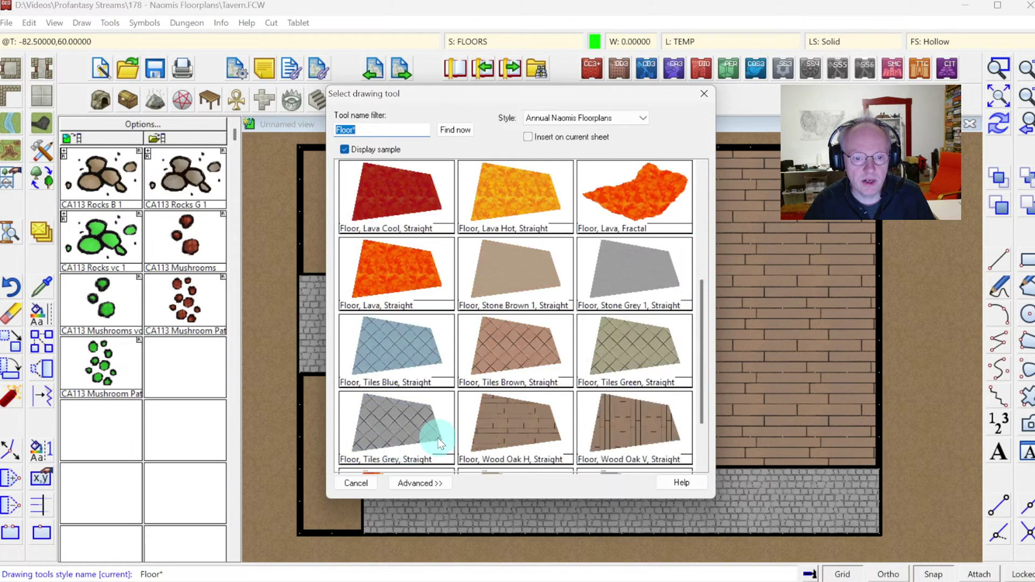
pyautogui.doubleClick(390, 423)
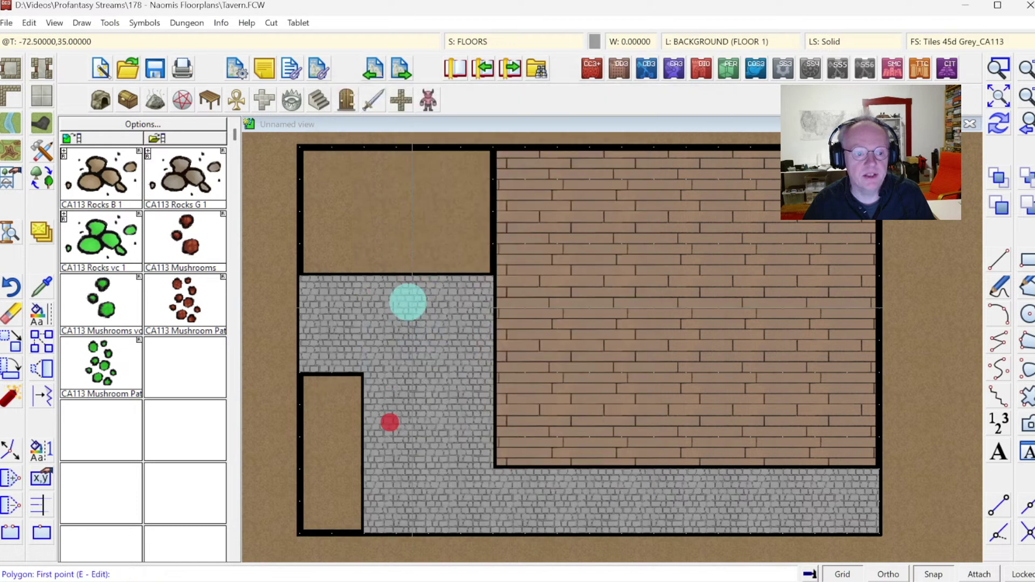
pyautogui.click(294, 149)
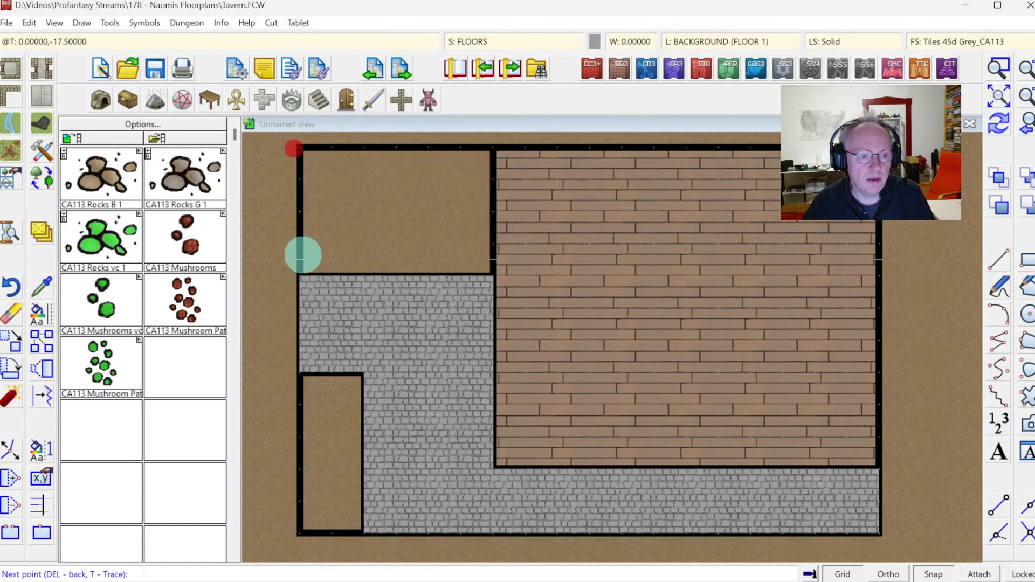
pyautogui.click(298, 271)
pyautogui.click(486, 271)
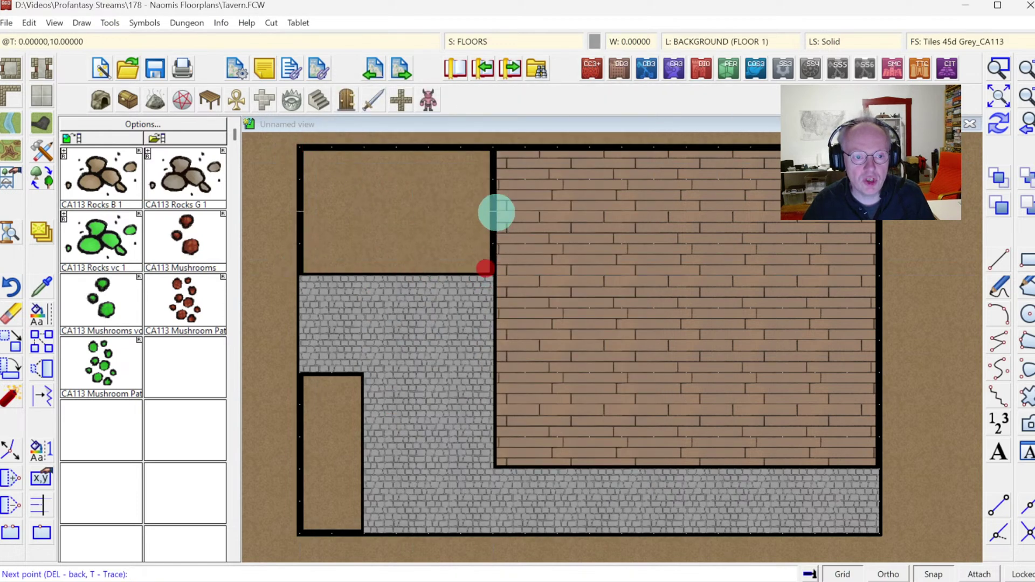
pyautogui.click(489, 143)
pyautogui.rightClick(504, 151)
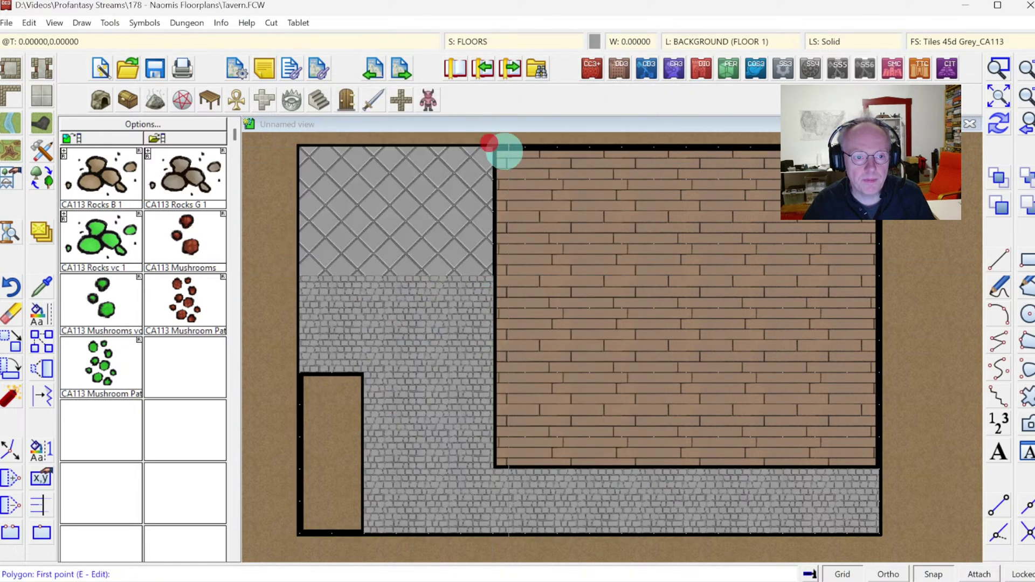
pyautogui.click(998, 123)
# Draw a straight Stone Brown 1 floor over the small lower-left room and redraw the map.
pyautogui.click(46, 152)
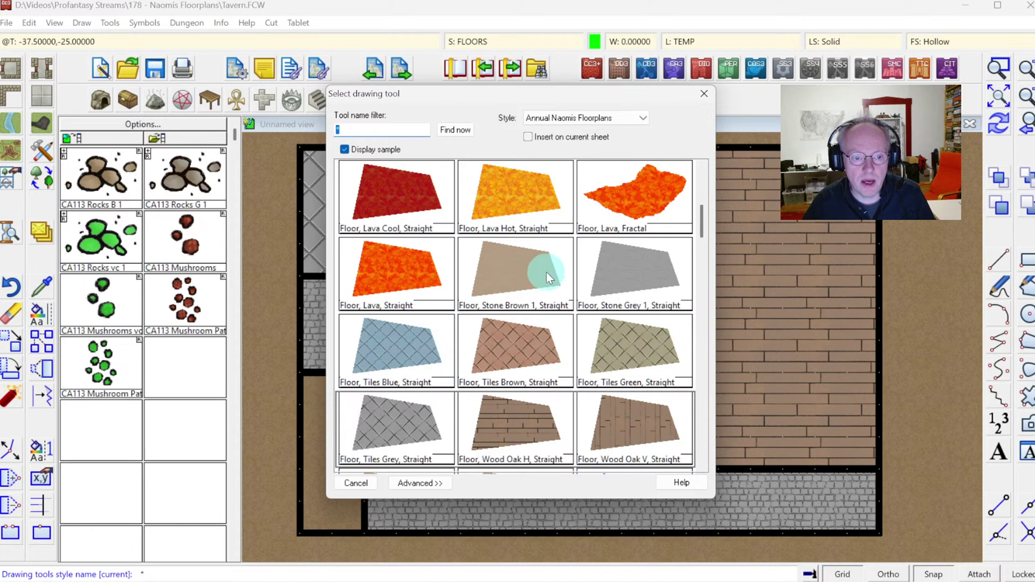
pyautogui.click(523, 267)
pyautogui.click(304, 373)
pyautogui.click(300, 534)
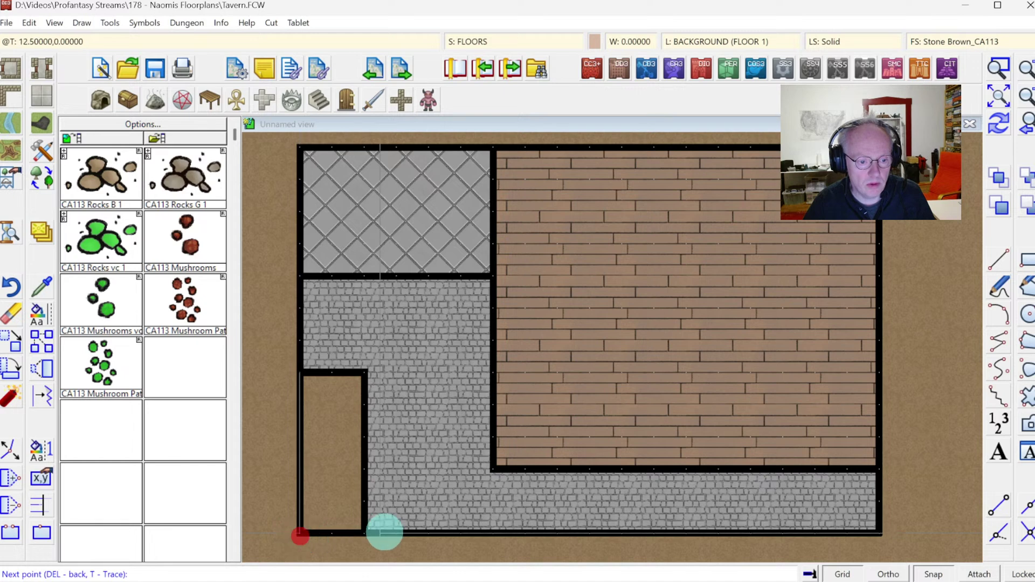
pyautogui.click(363, 532)
pyautogui.click(370, 374)
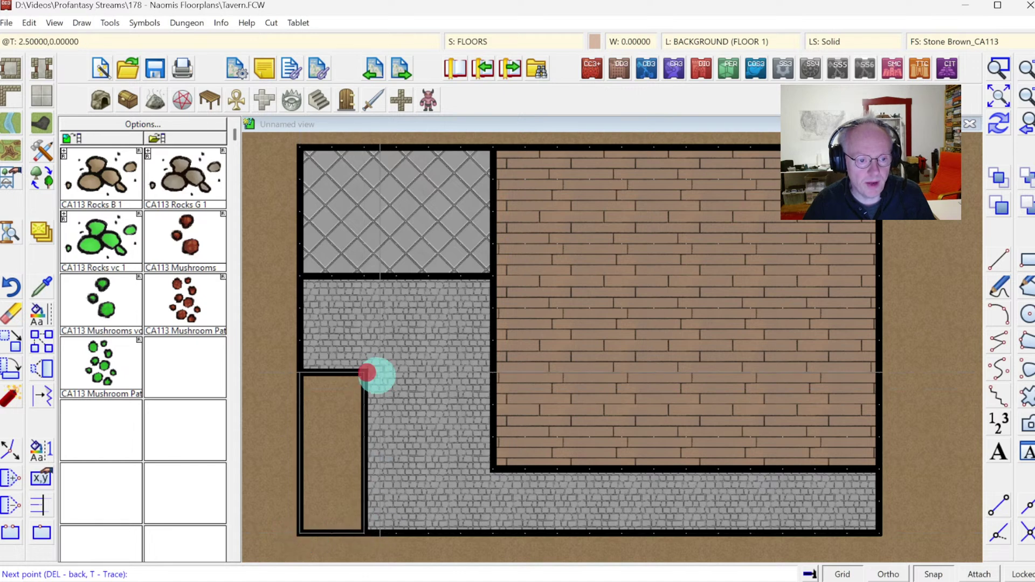
pyautogui.rightClick(378, 376)
pyautogui.click(998, 124)
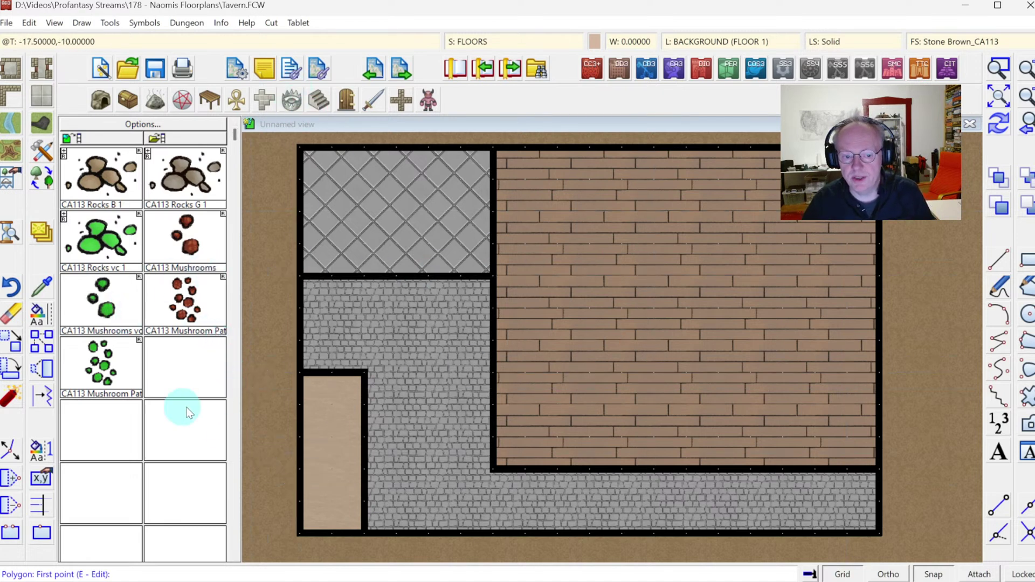
# Place a wooden double door at scale 1.5 in the large room's right outer wall.
pyautogui.click(345, 102)
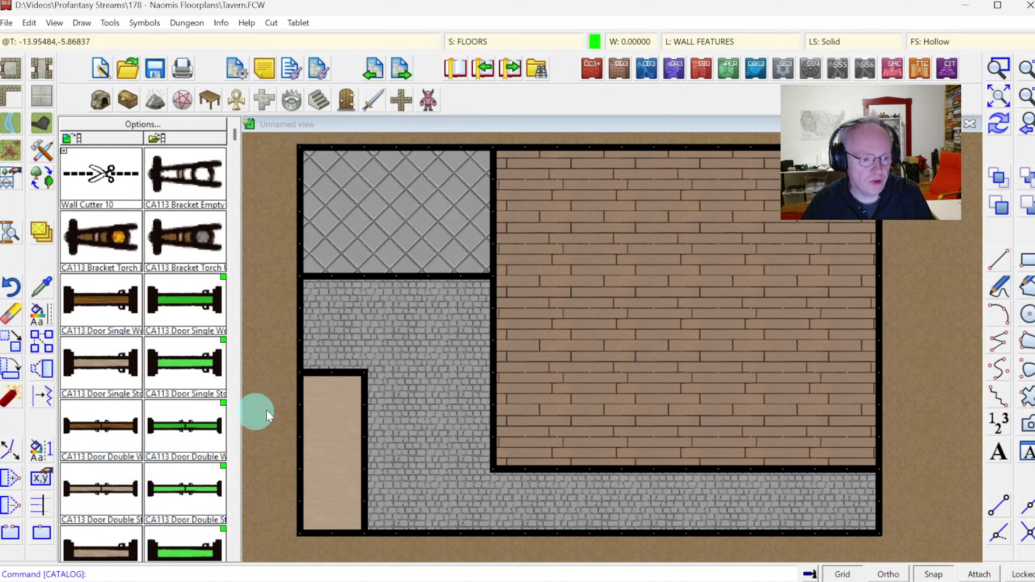
pyautogui.click(105, 430)
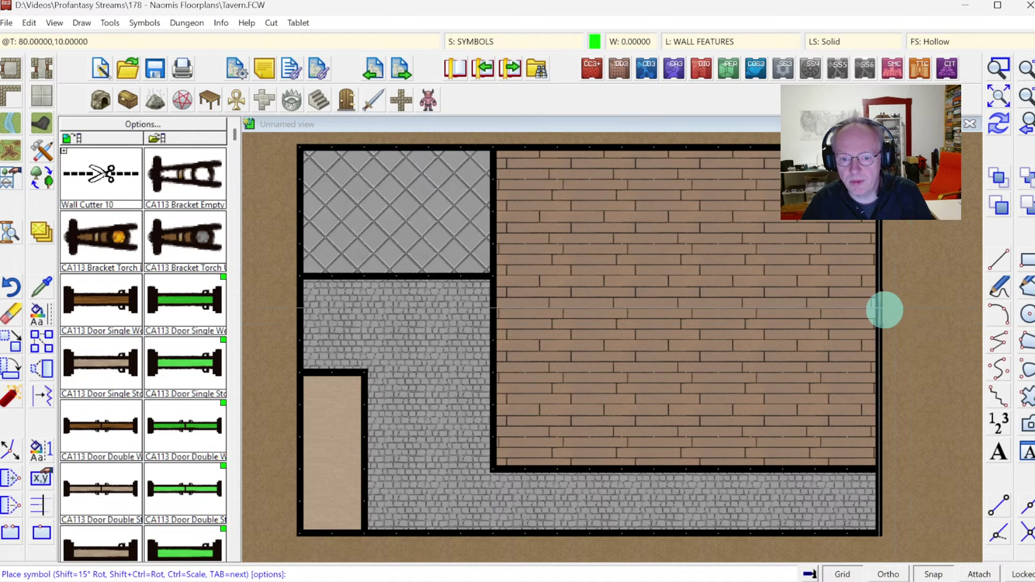
pyautogui.rightClick(714, 296)
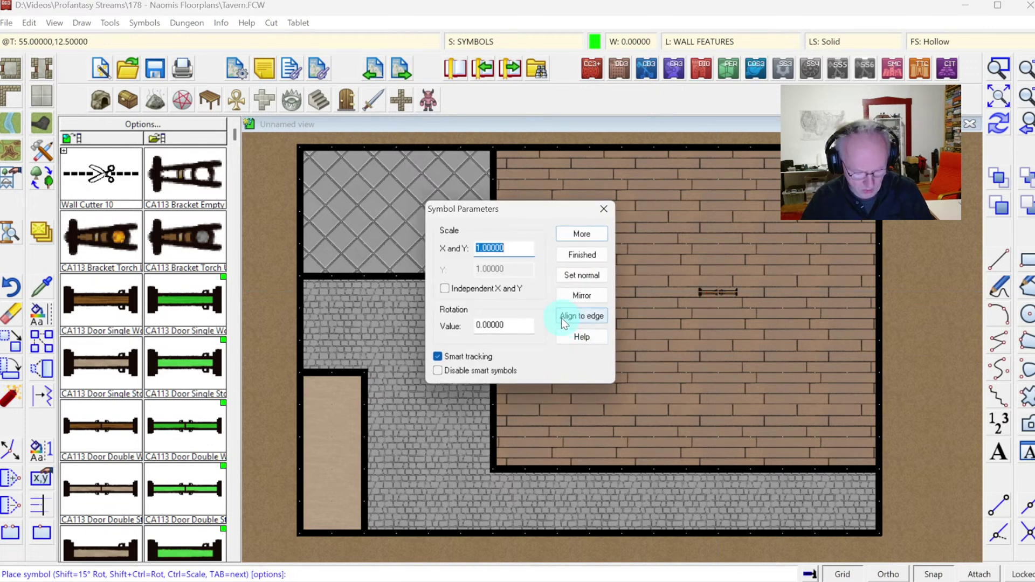
pyautogui.write('2')
pyautogui.click(580, 234)
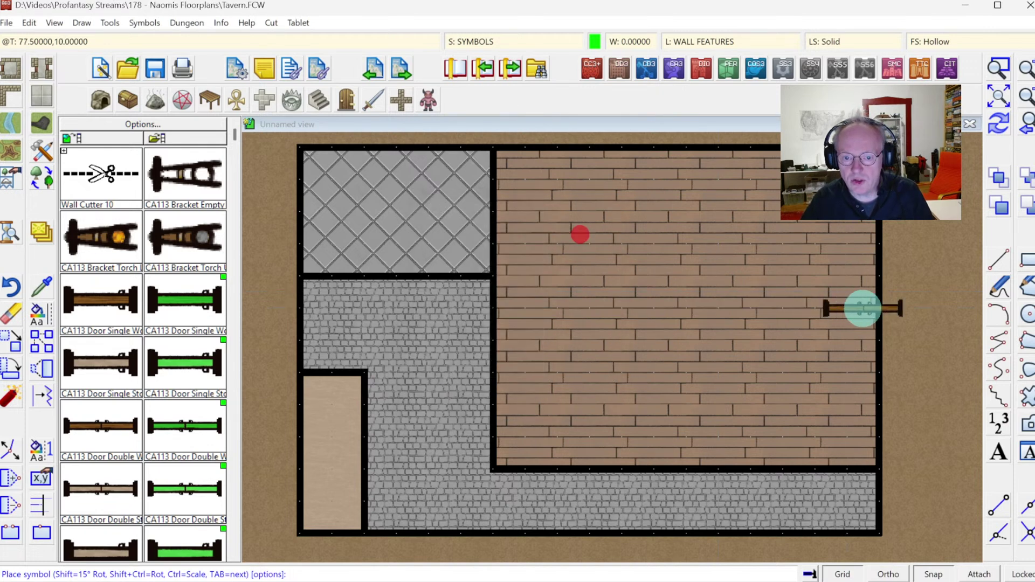
pyautogui.rightClick(747, 308)
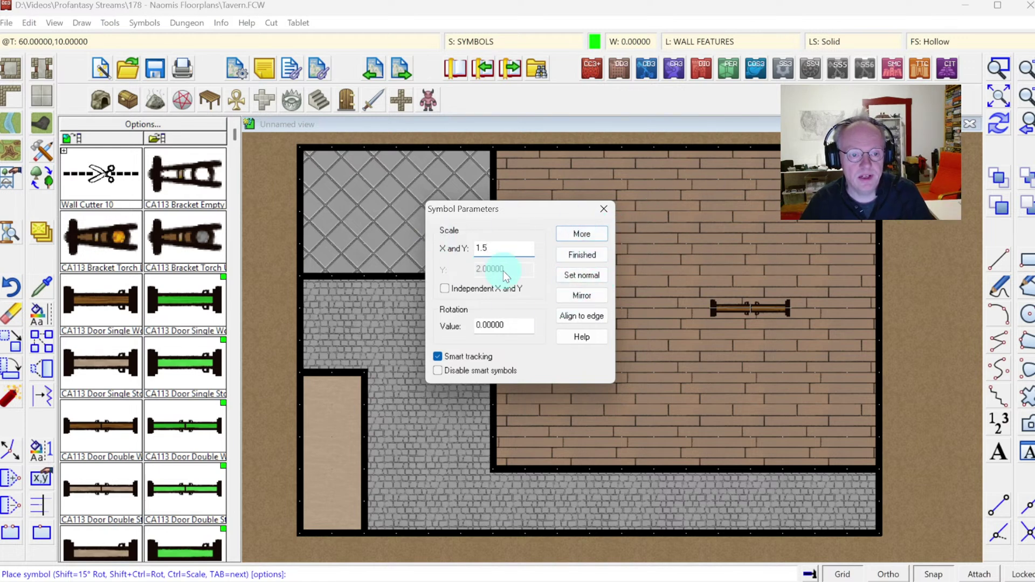
pyautogui.click(581, 234)
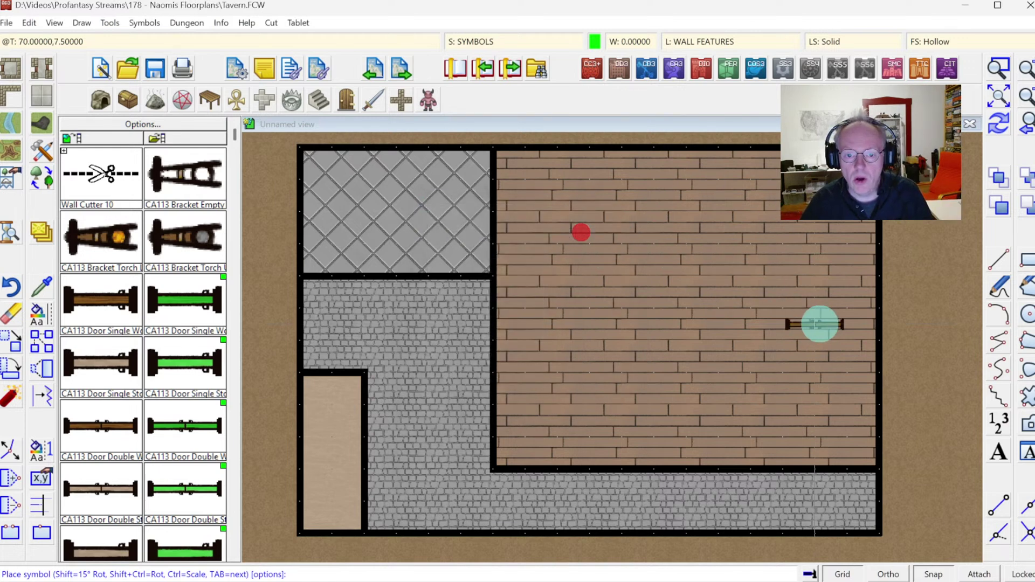
pyautogui.click(874, 311)
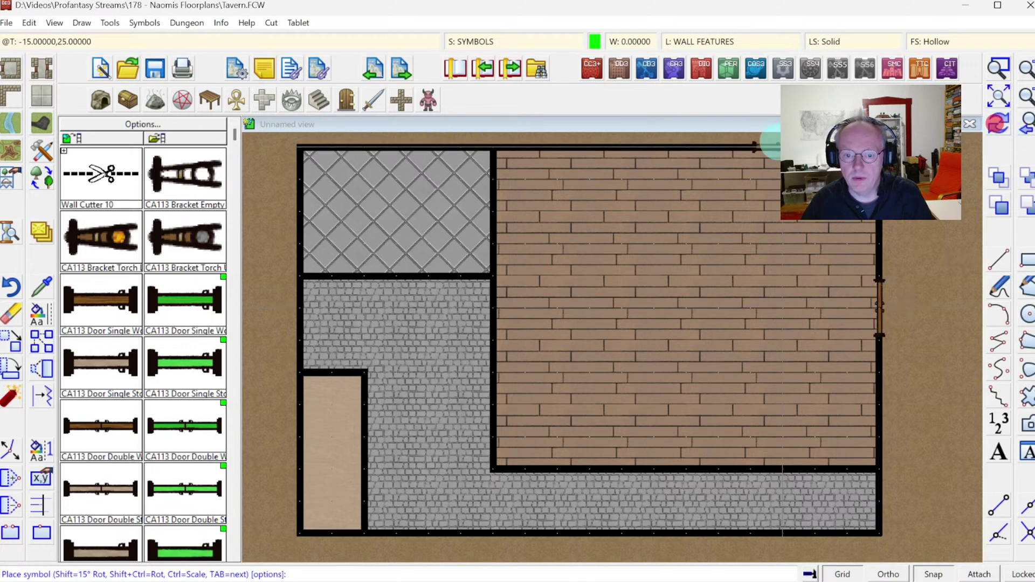
pyautogui.click(190, 224)
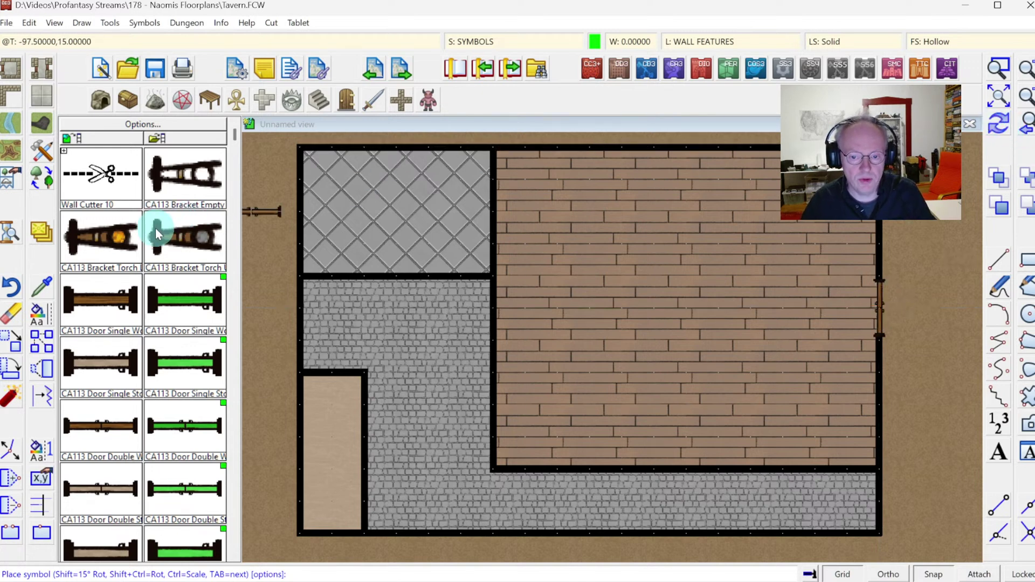
# Place a second wooden double door in the right outer wall, at the end of the cobbled corridor.
pyautogui.click(186, 373)
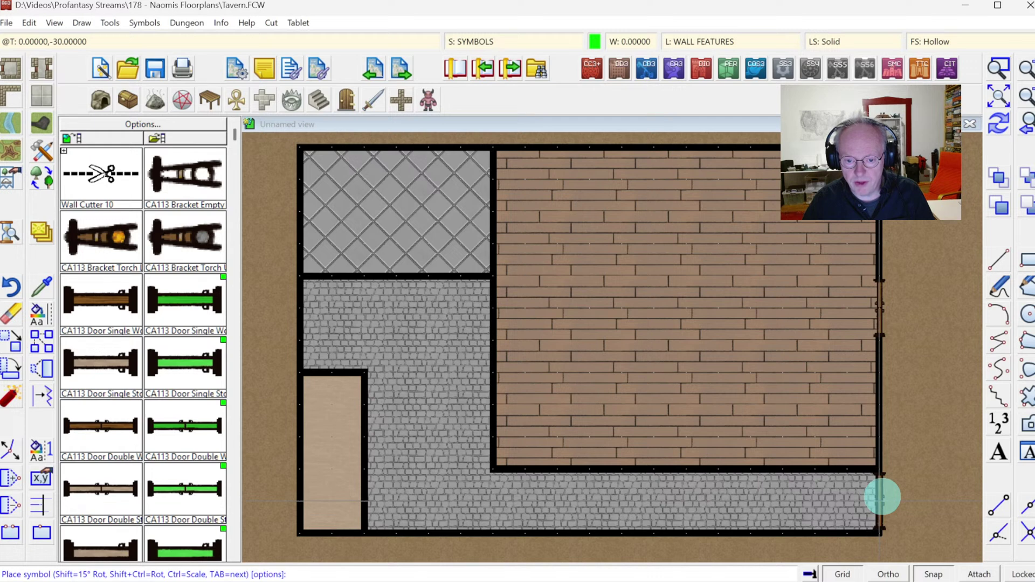
pyautogui.click(882, 497)
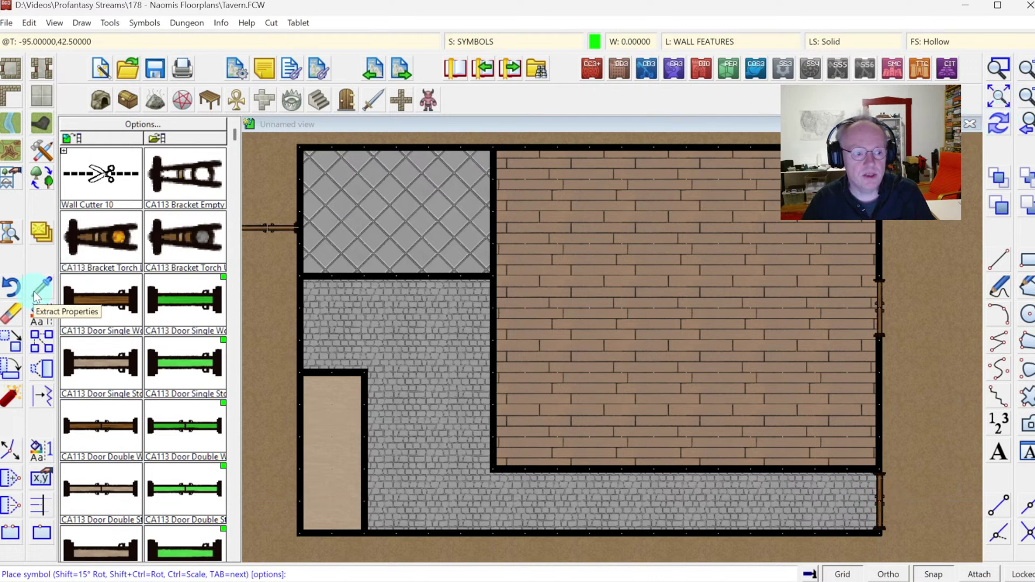
# Place a single wooden door at scale 1.25 in the wall between the tiled upper-left room and the large room.
pyautogui.click(101, 295)
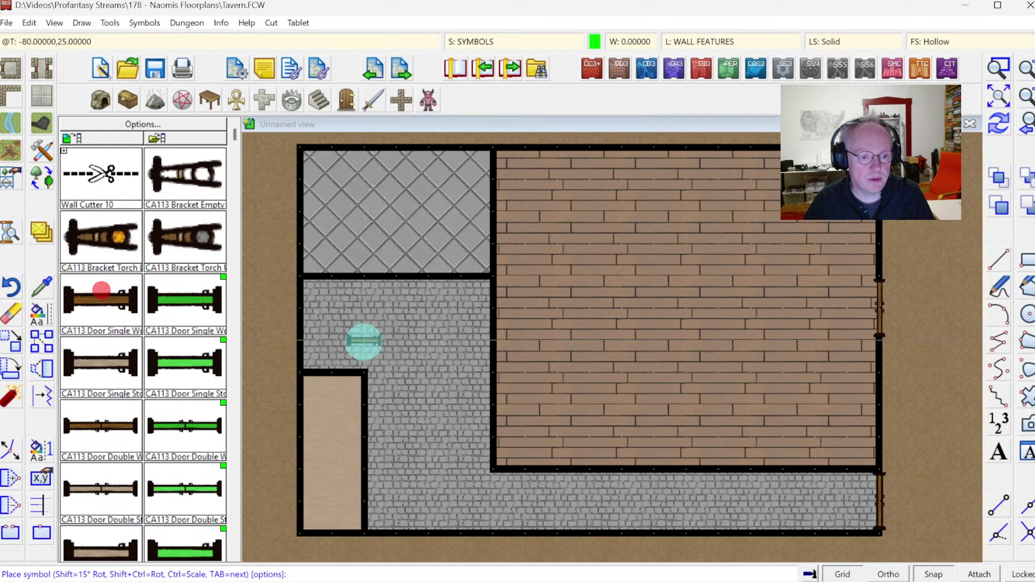
pyautogui.rightClick(492, 351)
pyautogui.click(576, 236)
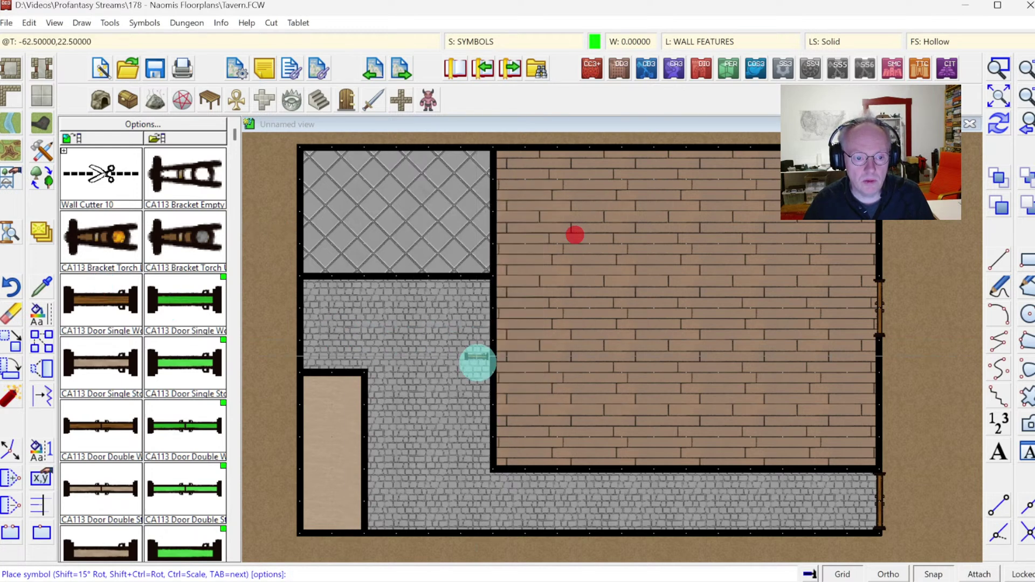
pyautogui.rightClick(488, 346)
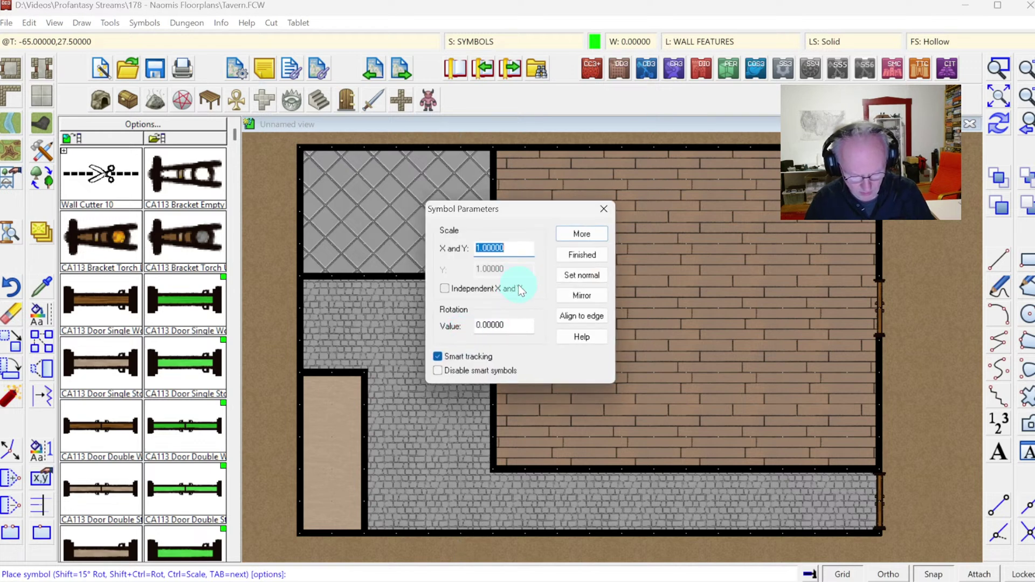
pyautogui.write('1.25')
pyautogui.click(582, 254)
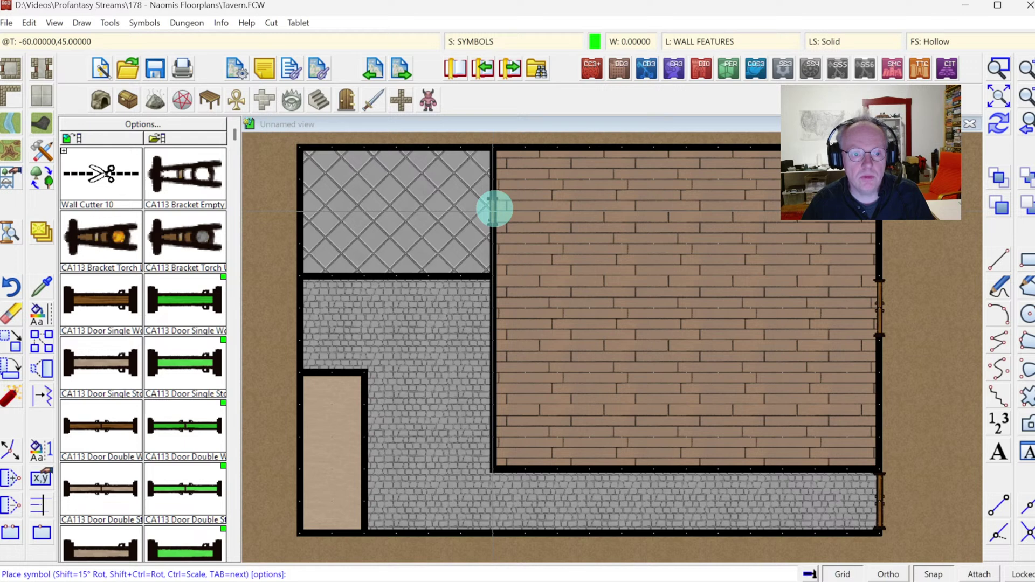
pyautogui.click(494, 208)
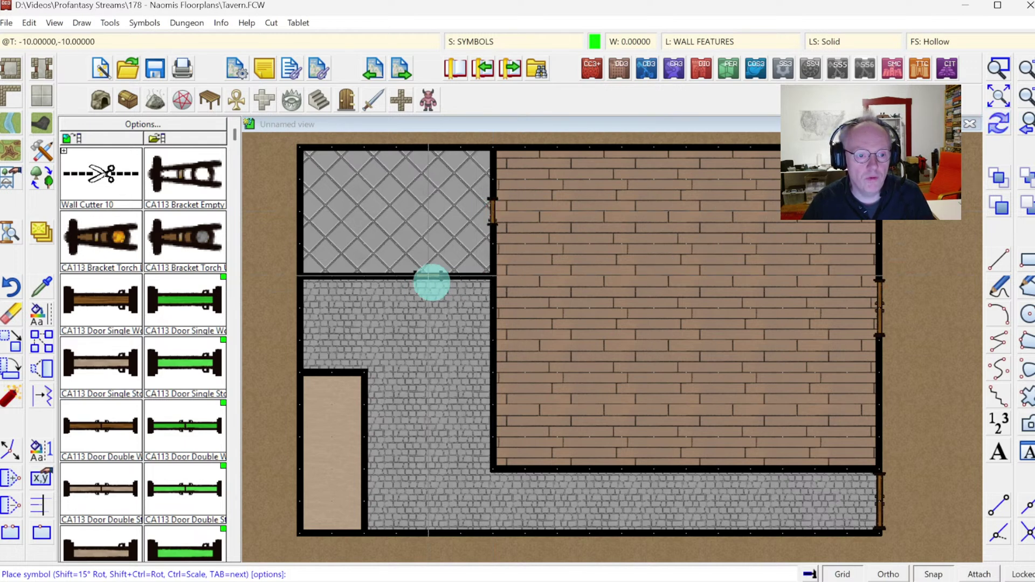
# Add single wooden doors connecting the cobbled area to the tiled room, the small room, and the large room's left and lower walls; redraw the map.
pyautogui.click(432, 282)
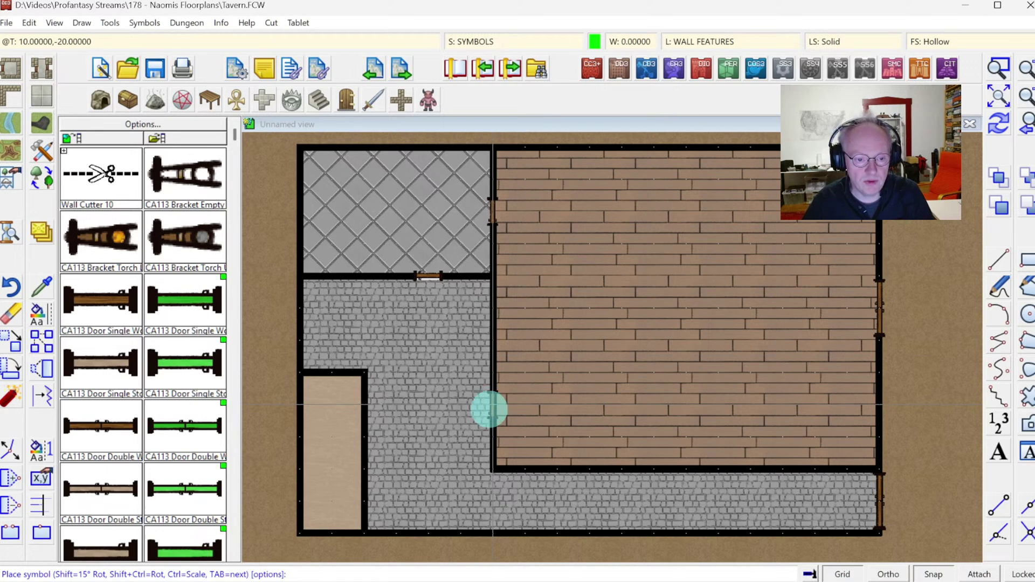
pyautogui.click(488, 421)
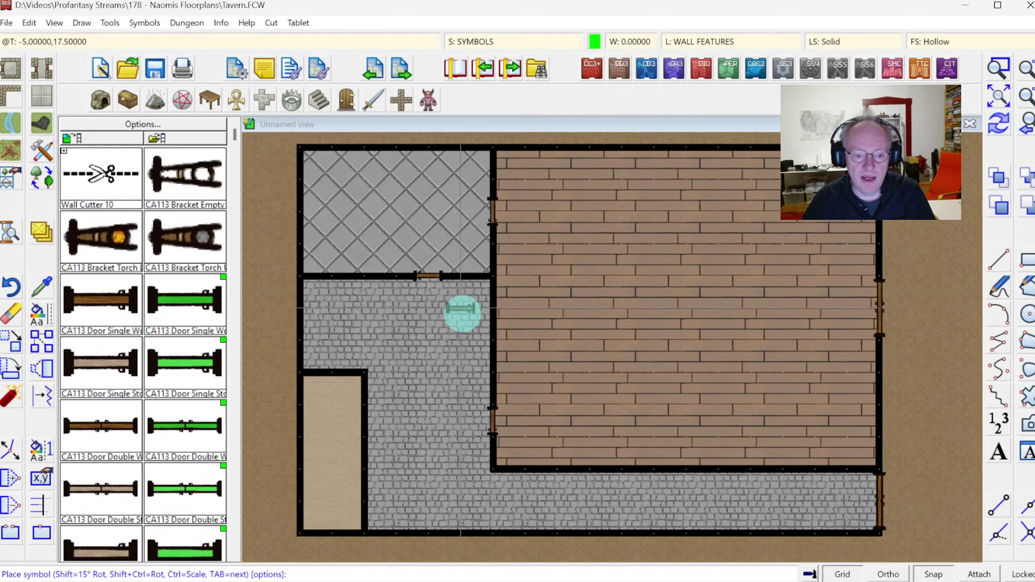
pyautogui.click(366, 415)
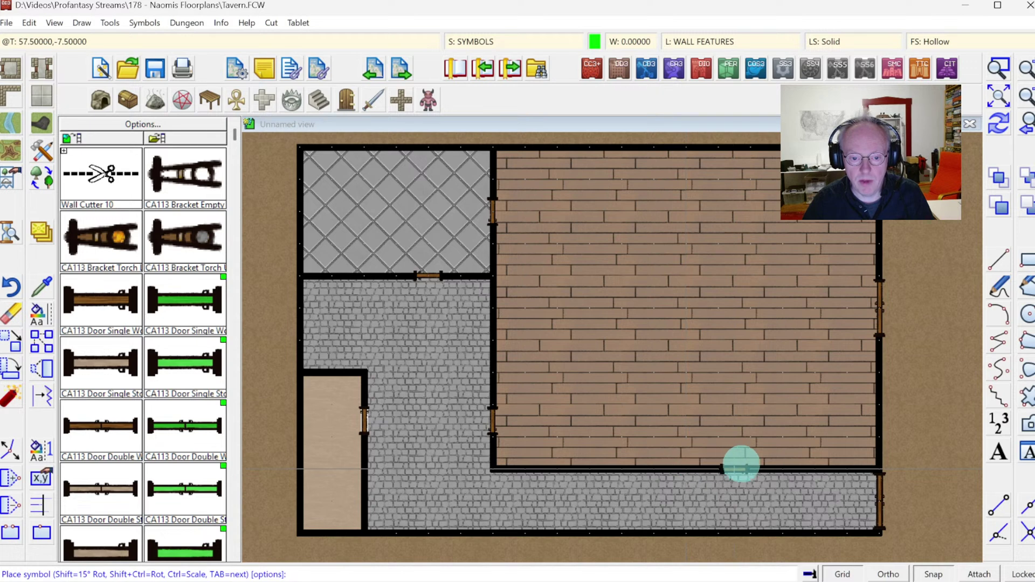
pyautogui.click(752, 464)
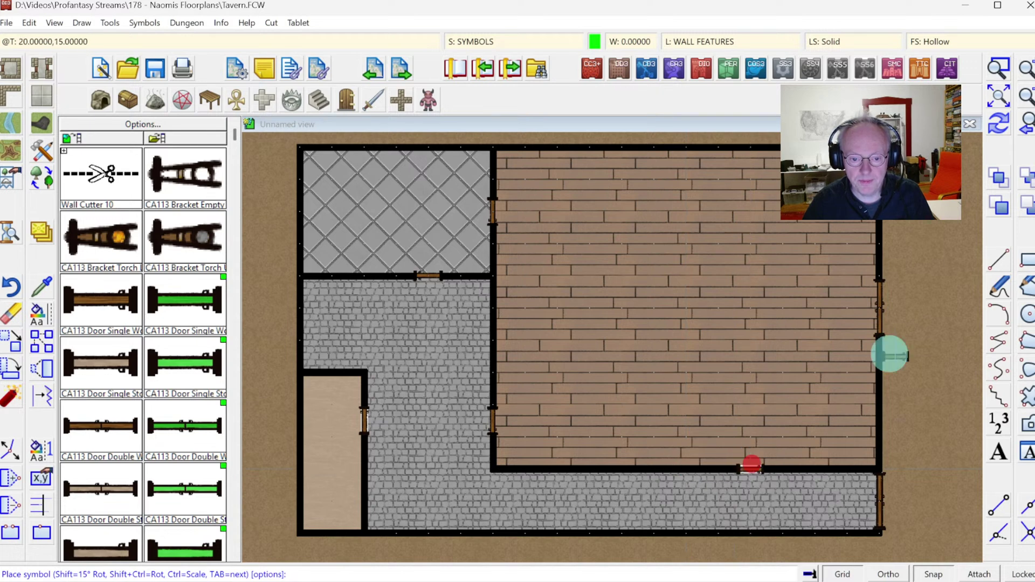
pyautogui.click(998, 123)
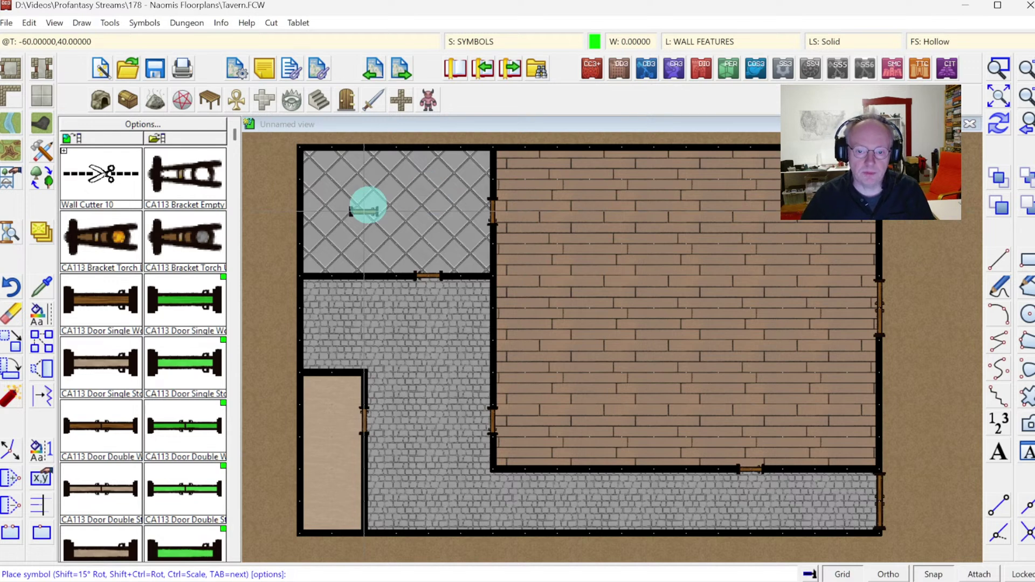
# Try a single wooden door in the upper outer wall of the tiled upper-left room.
pyautogui.click(396, 147)
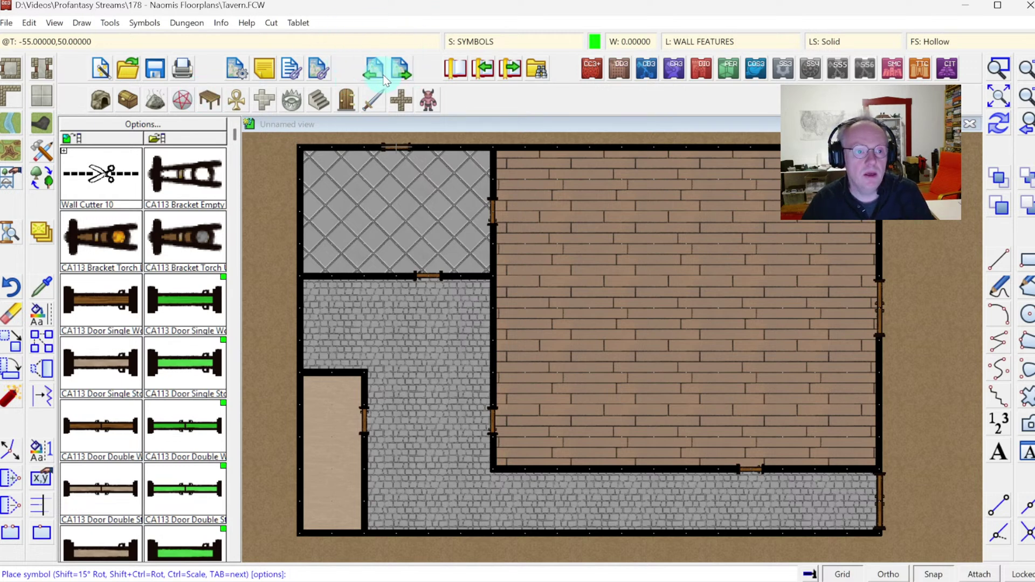
pyautogui.click(319, 100)
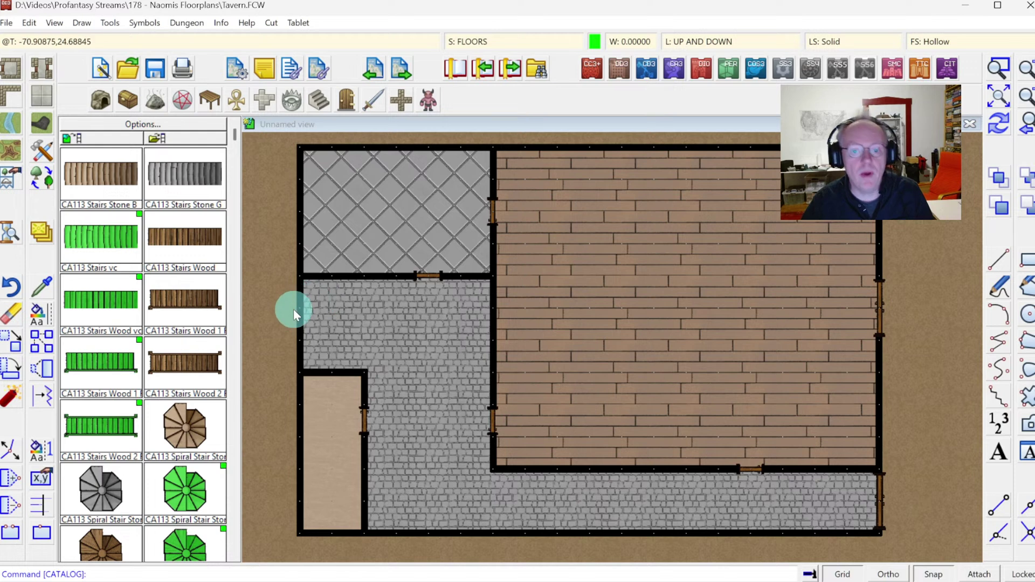
# Place a large fireplace from the furniture symbols at normal scale in the large room's lower wall, to the left of its door.
pyautogui.click(212, 103)
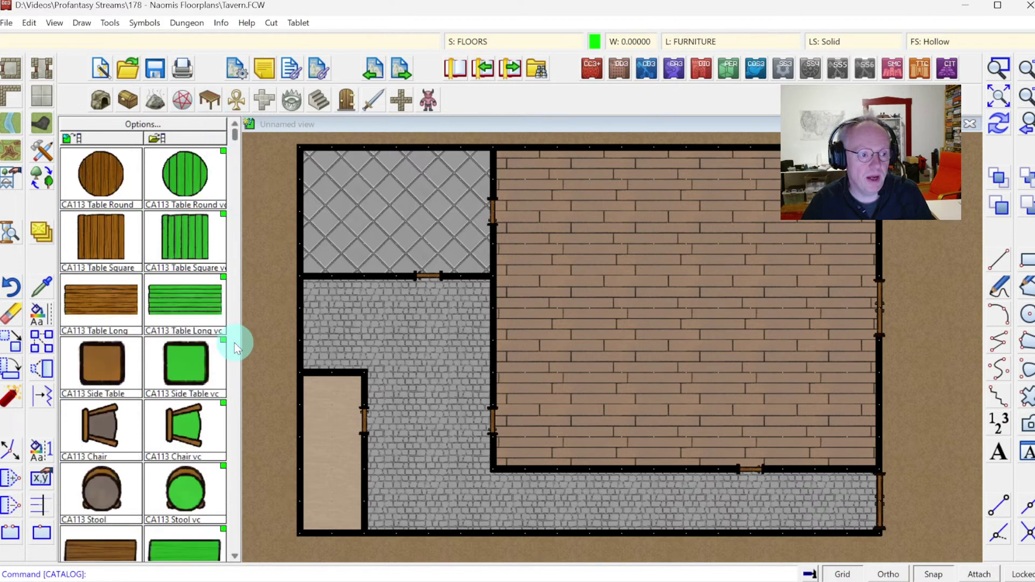
pyautogui.click(237, 380)
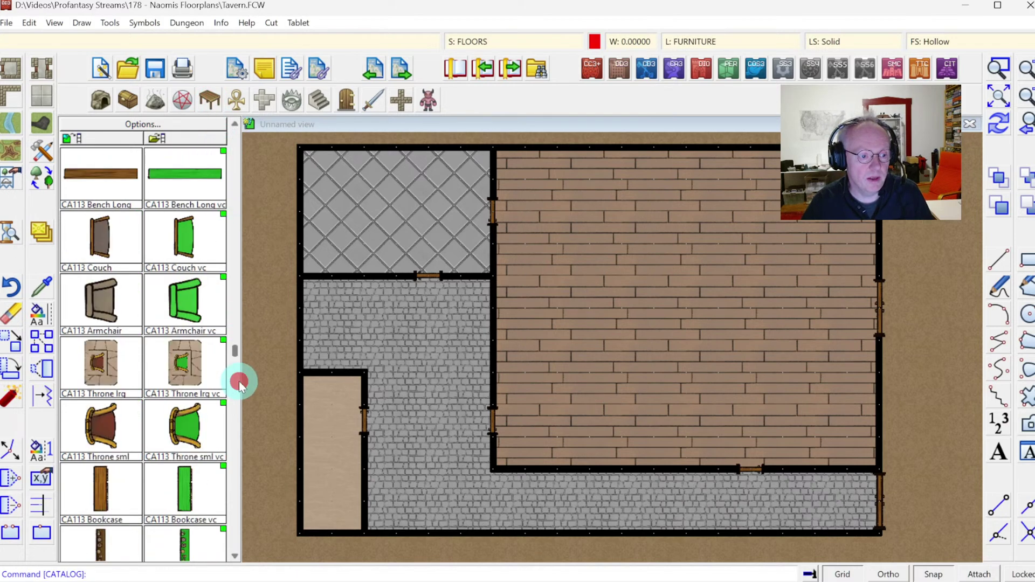
pyautogui.click(237, 382)
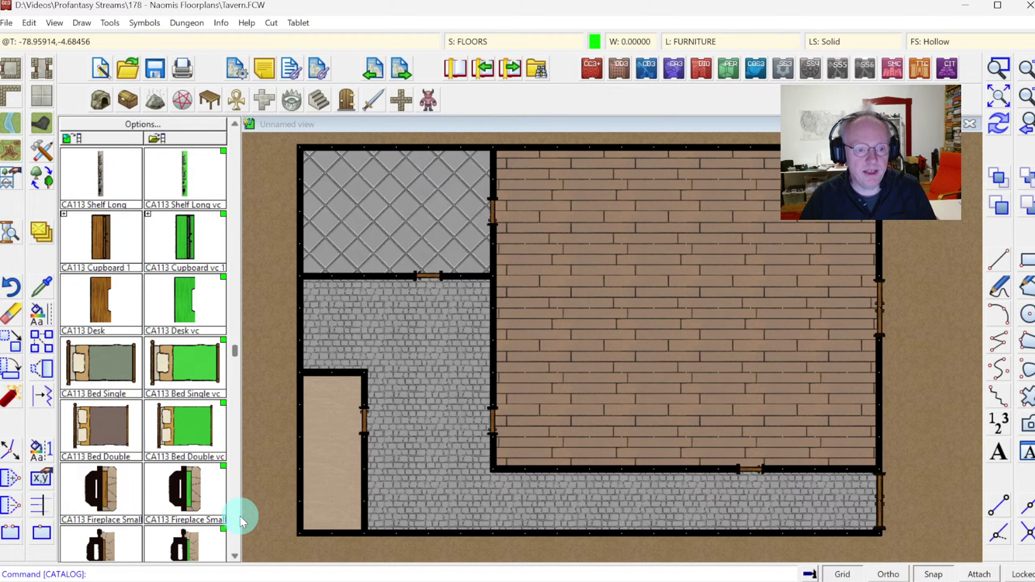
pyautogui.click(232, 555)
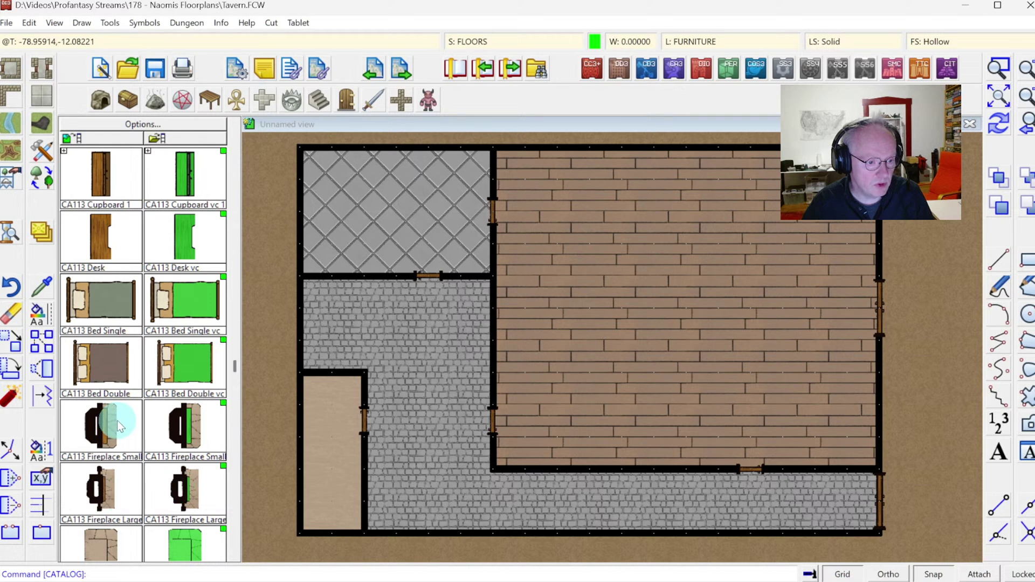
pyautogui.click(102, 492)
pyautogui.rightClick(448, 374)
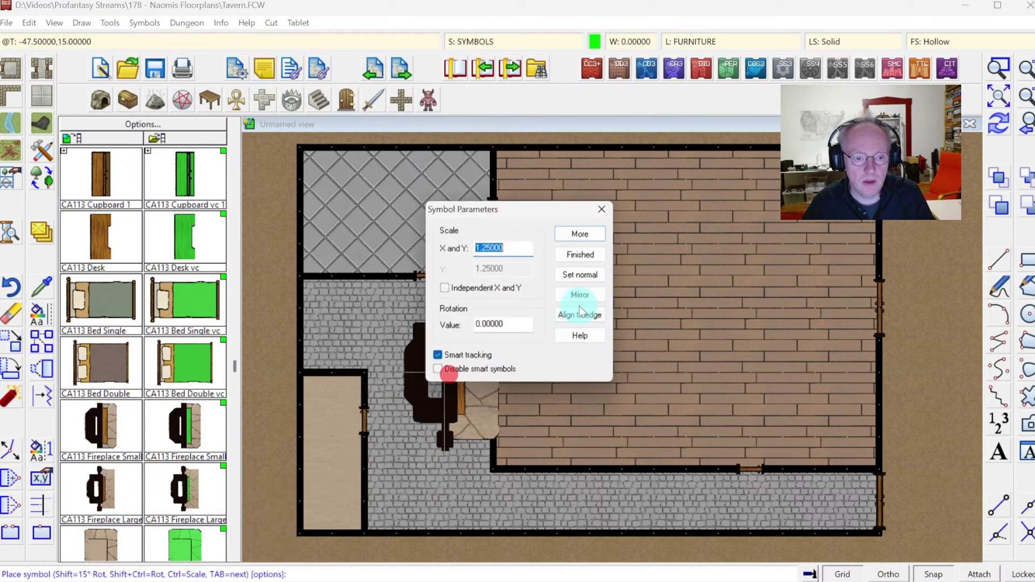
pyautogui.click(587, 273)
pyautogui.click(585, 251)
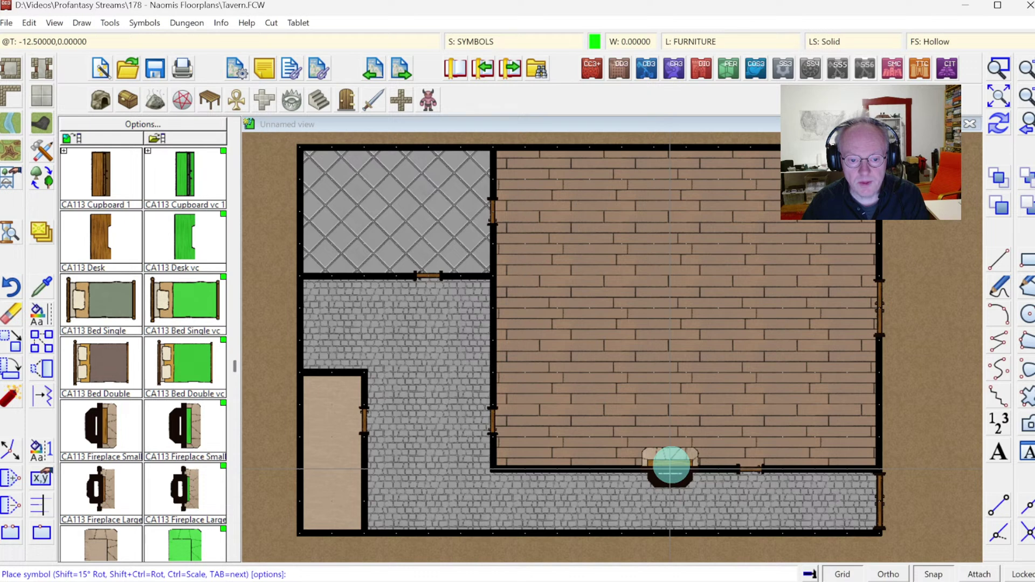
pyautogui.click(652, 472)
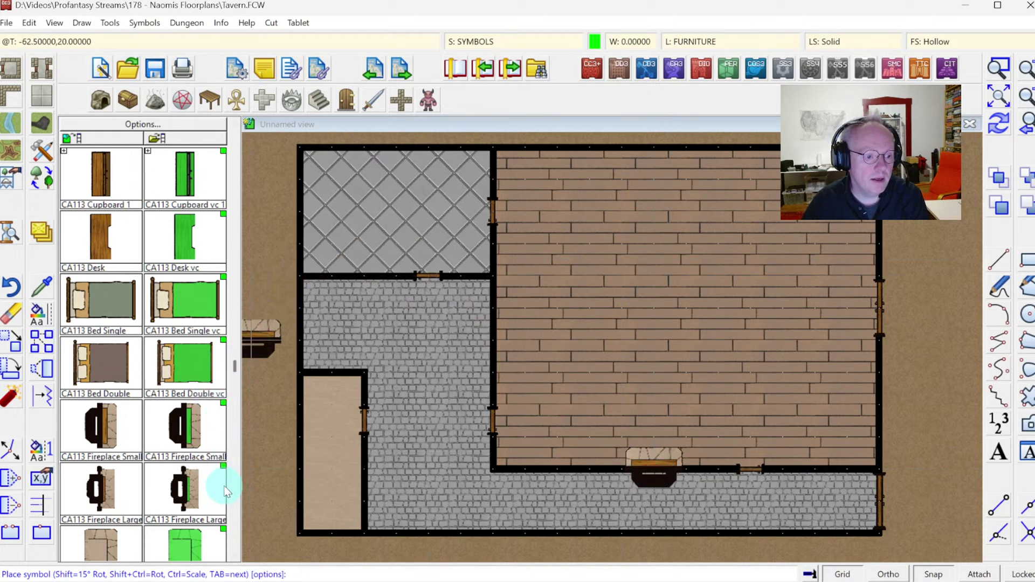
# Place another large fireplace in the left outer wall of the tiled upper-left room and redraw the map.
pyautogui.click(234, 558)
pyautogui.click(235, 558)
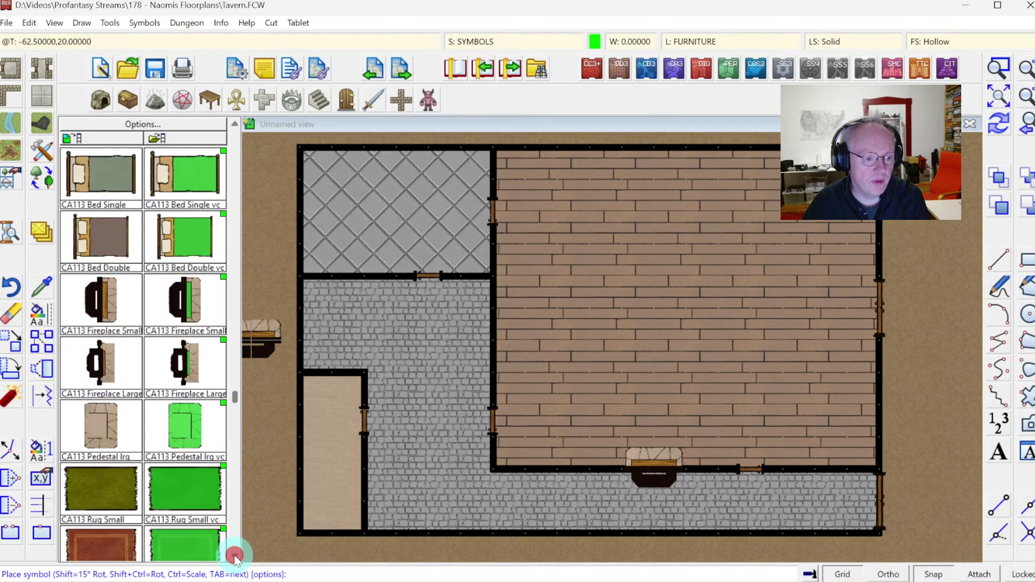
pyautogui.click(234, 124)
pyautogui.click(234, 124)
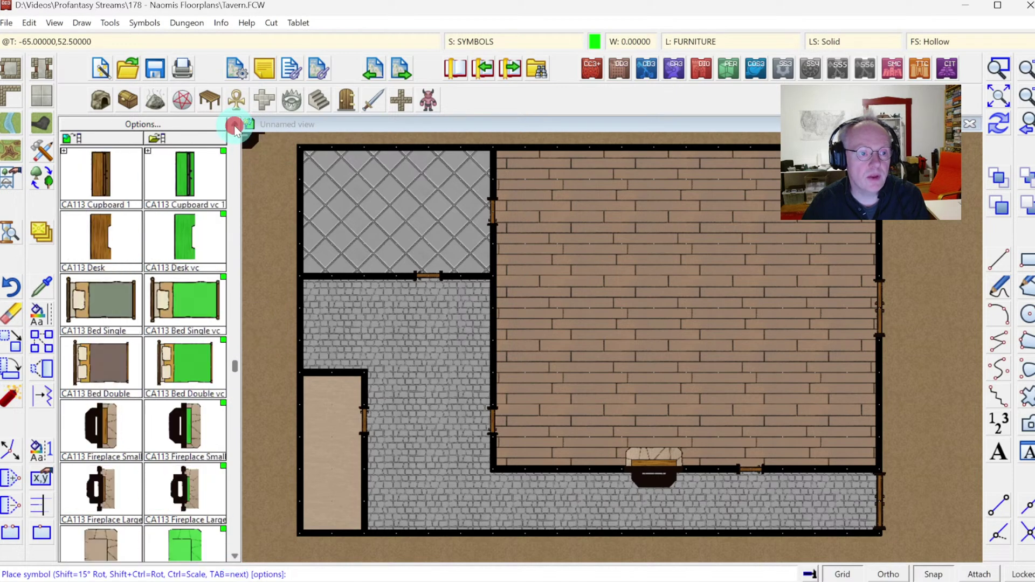
pyautogui.click(235, 125)
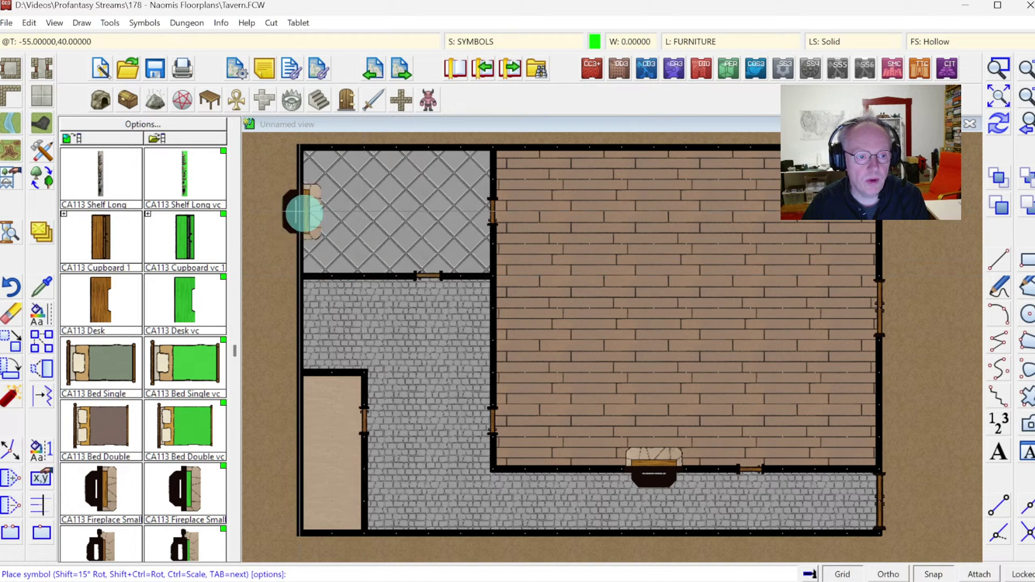
pyautogui.click(303, 214)
pyautogui.click(994, 125)
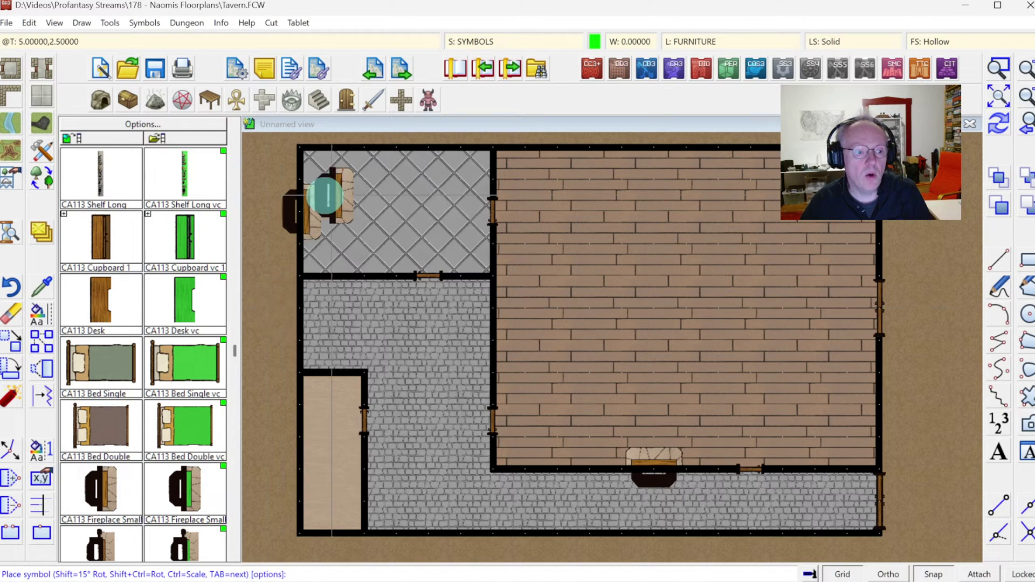
# Choose the Stairs Wood 1 symbol and set its scale to 1.5.
pyautogui.click(319, 100)
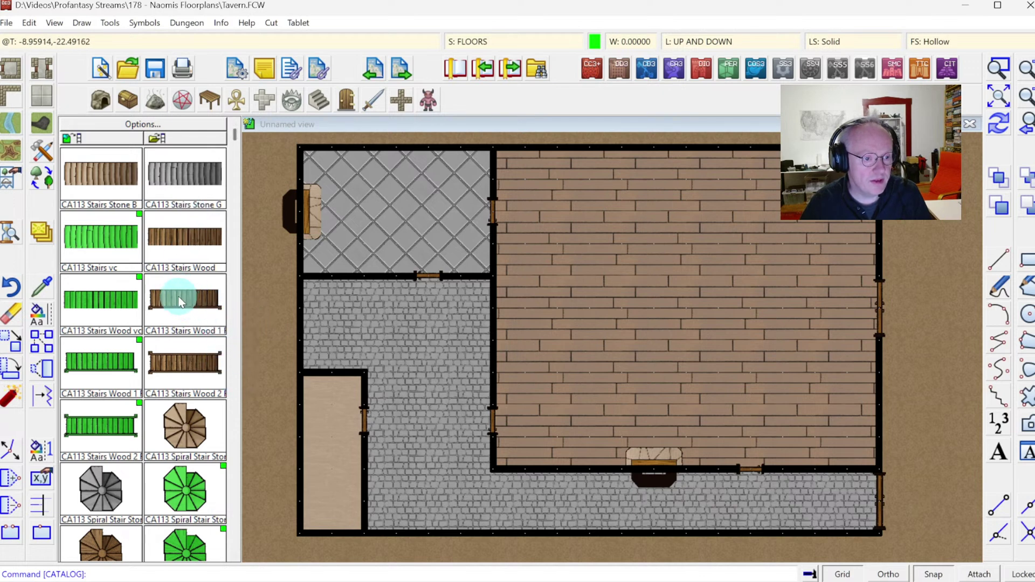
pyautogui.moveTo(179, 302); pyautogui.dragTo(590, 238)
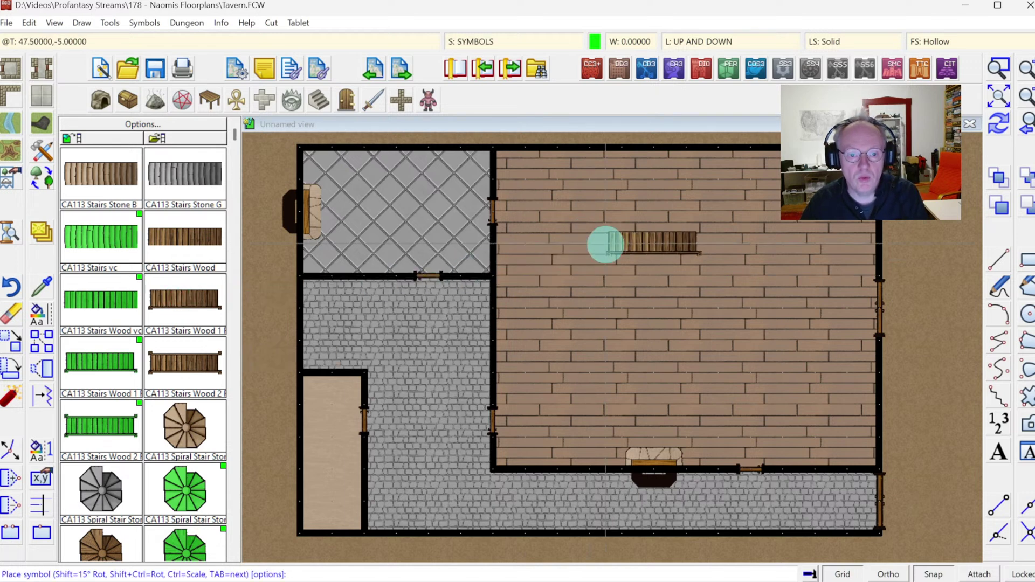
pyautogui.click(711, 226)
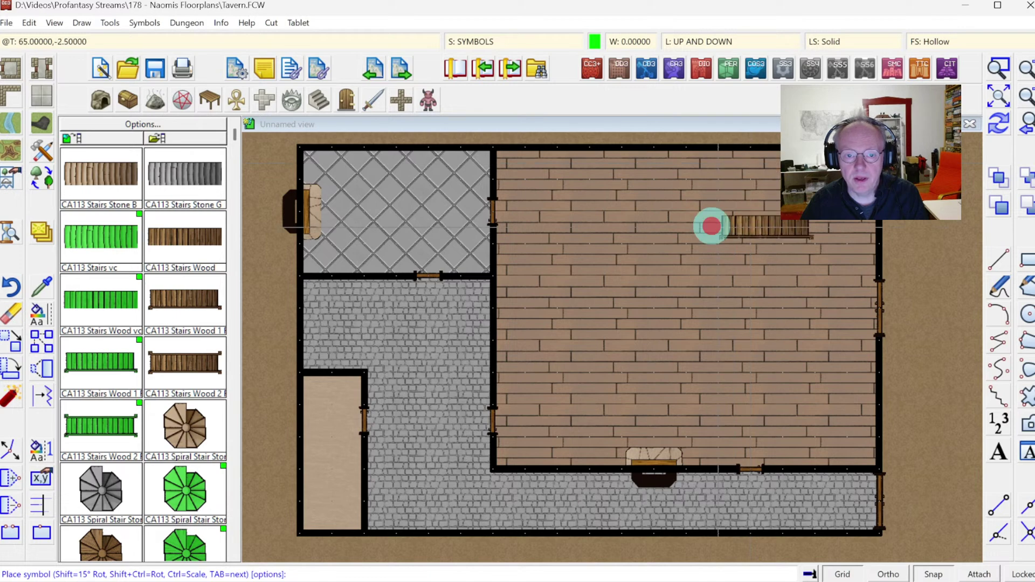
pyautogui.write('2')
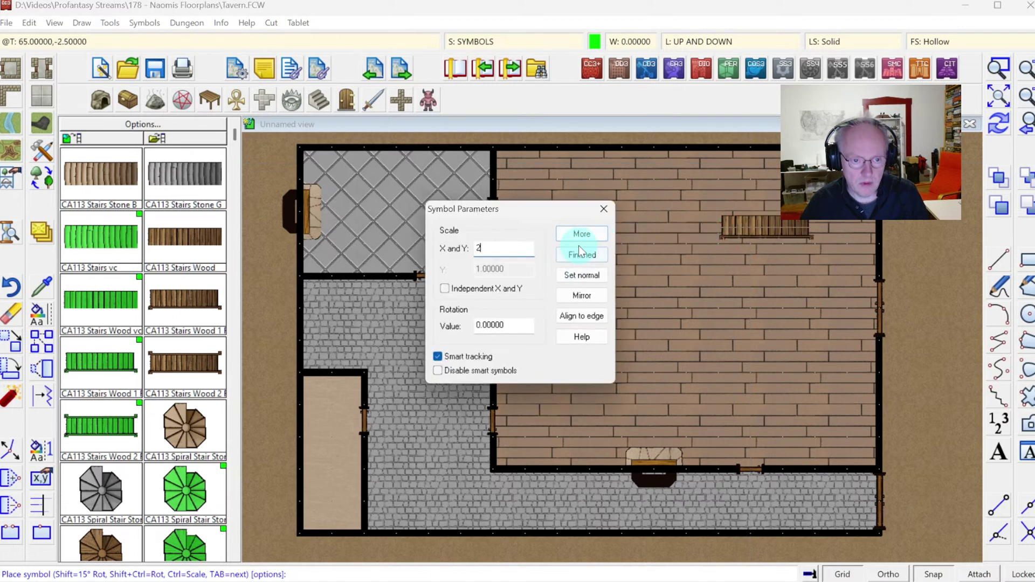
pyautogui.click(581, 250)
pyautogui.click(676, 251)
pyautogui.write('1.5')
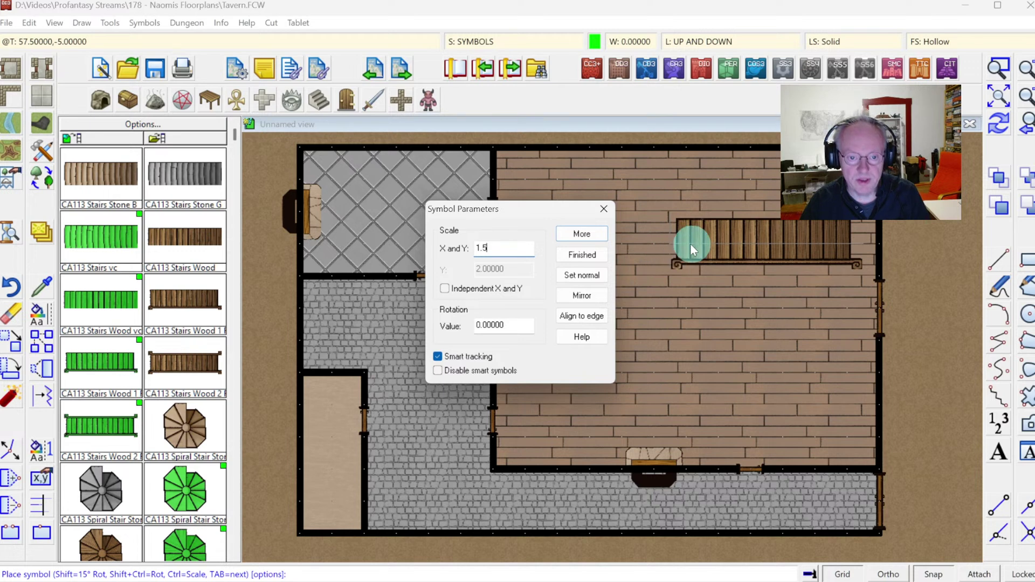
pyautogui.click(582, 253)
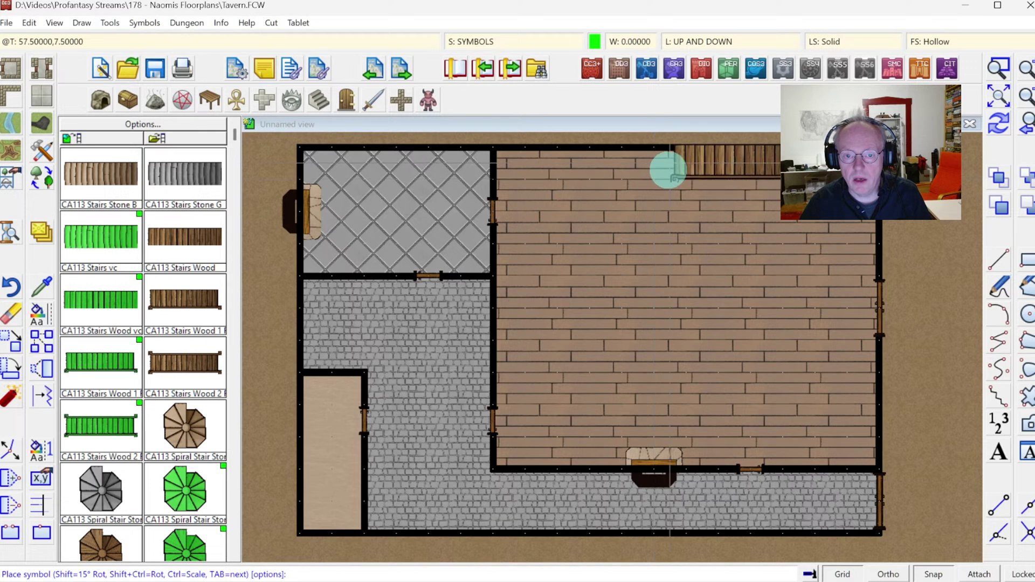
# Turn off snapping, place the wooden stairs along the large room's upper wall near its right corner, and redraw the map.
pyautogui.click(933, 574)
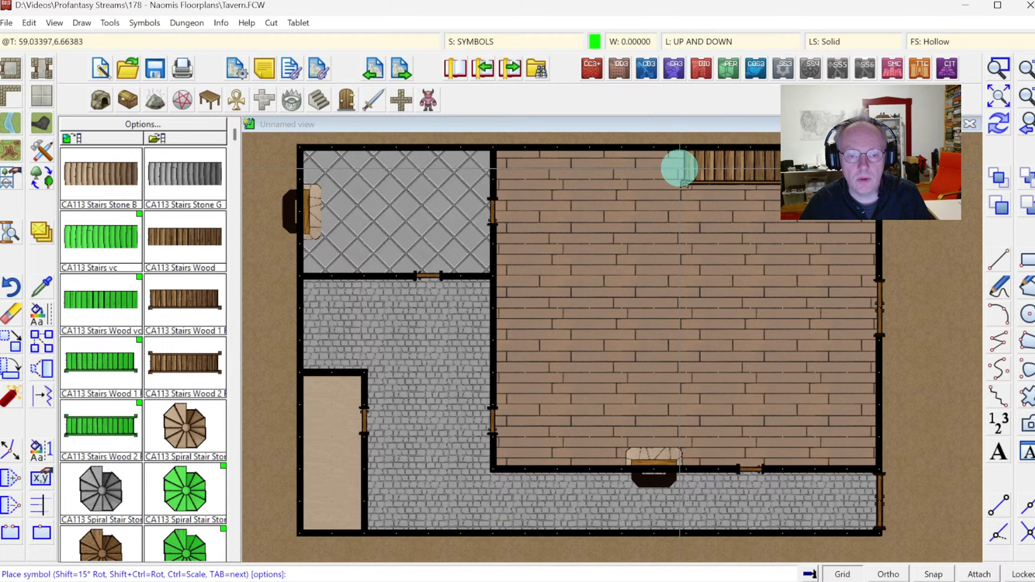
pyautogui.click(680, 168)
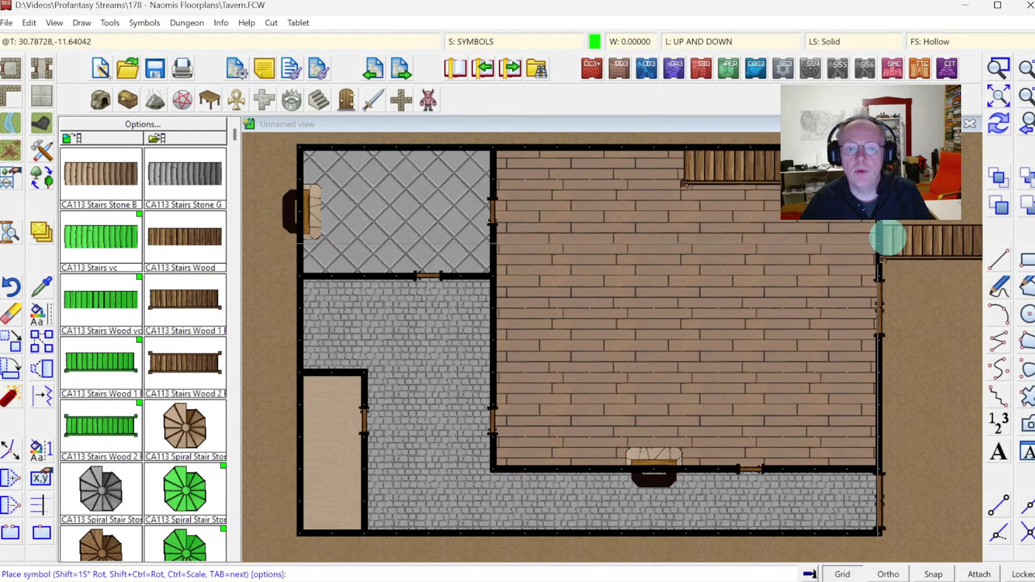
pyautogui.click(998, 128)
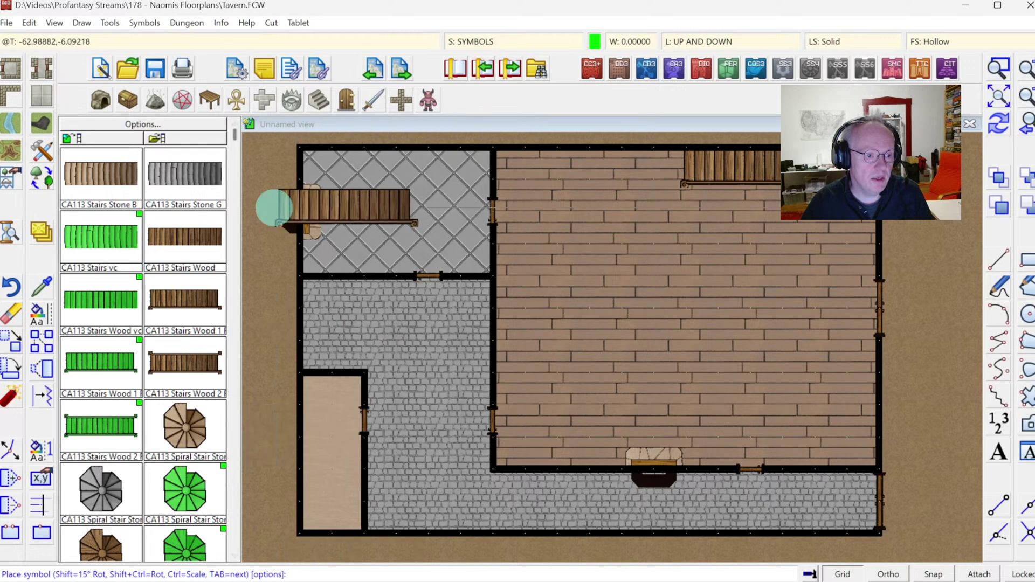
# Place a reduced-size plain trapdoor symbol in the lower-right corner of the tiled upper-left room.
pyautogui.click(236, 154)
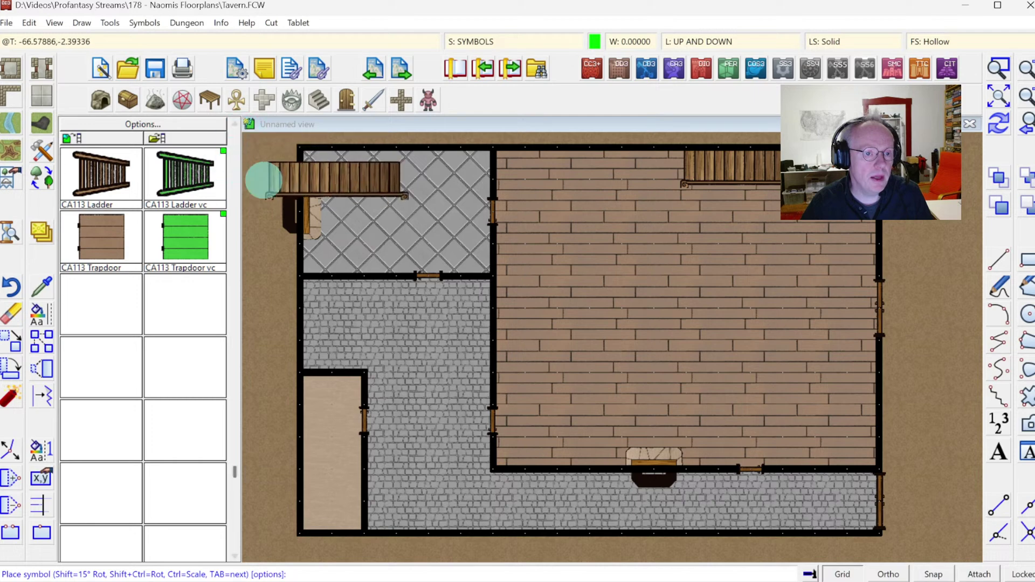
pyautogui.click(415, 143)
pyautogui.click(595, 40)
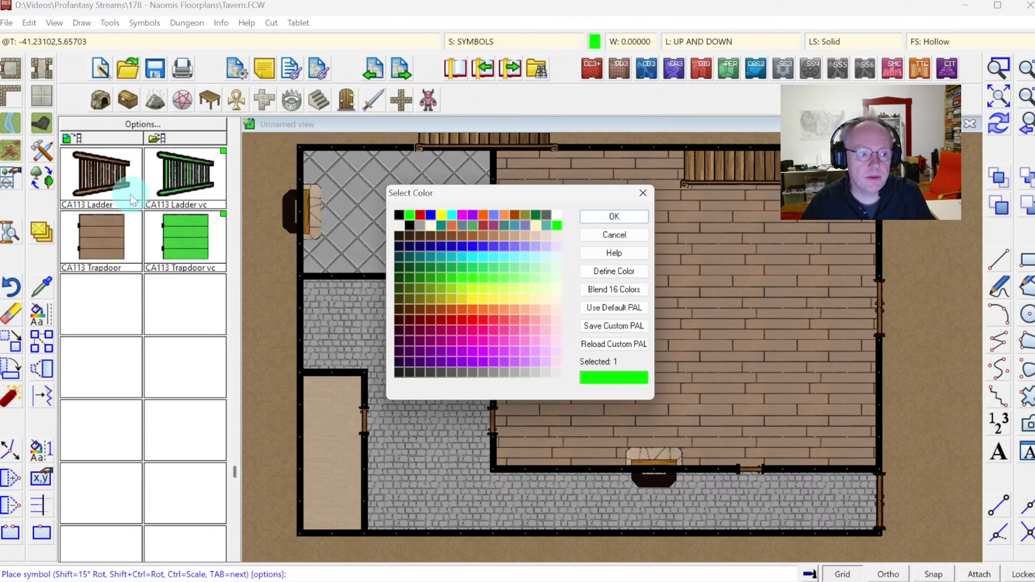
pyautogui.click(107, 237)
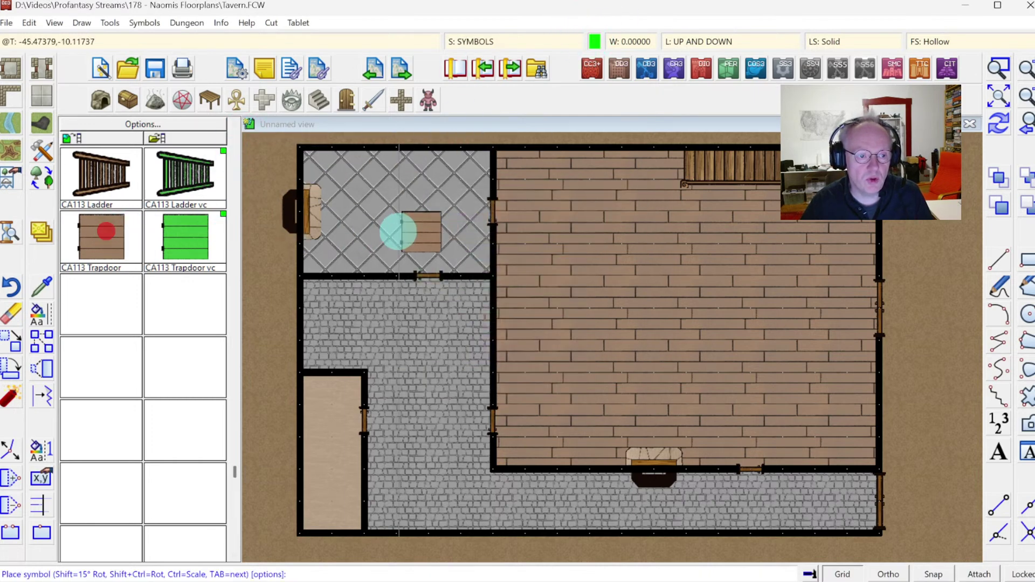
pyautogui.rightClick(415, 227)
pyautogui.click(581, 275)
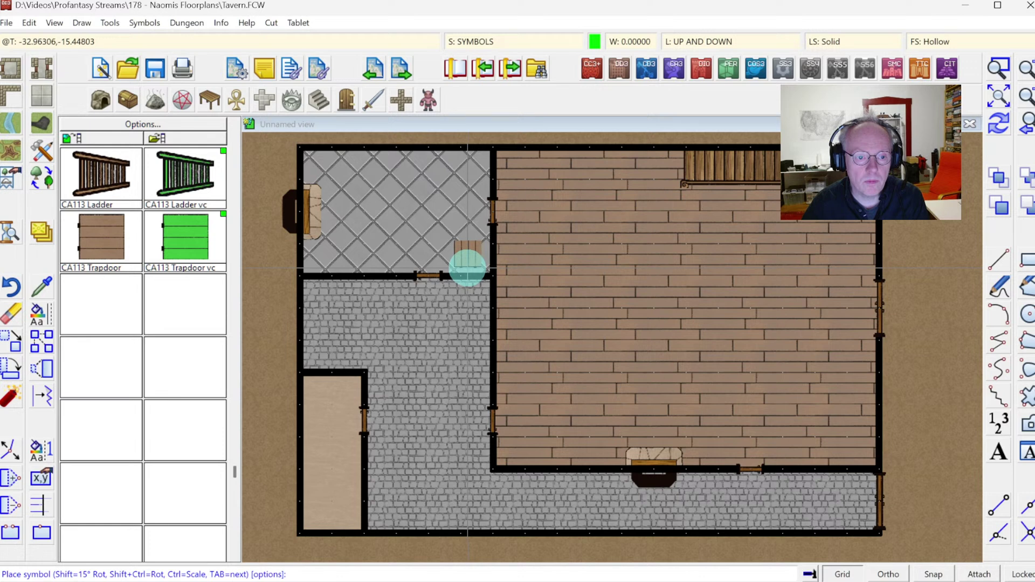
pyautogui.click(467, 267)
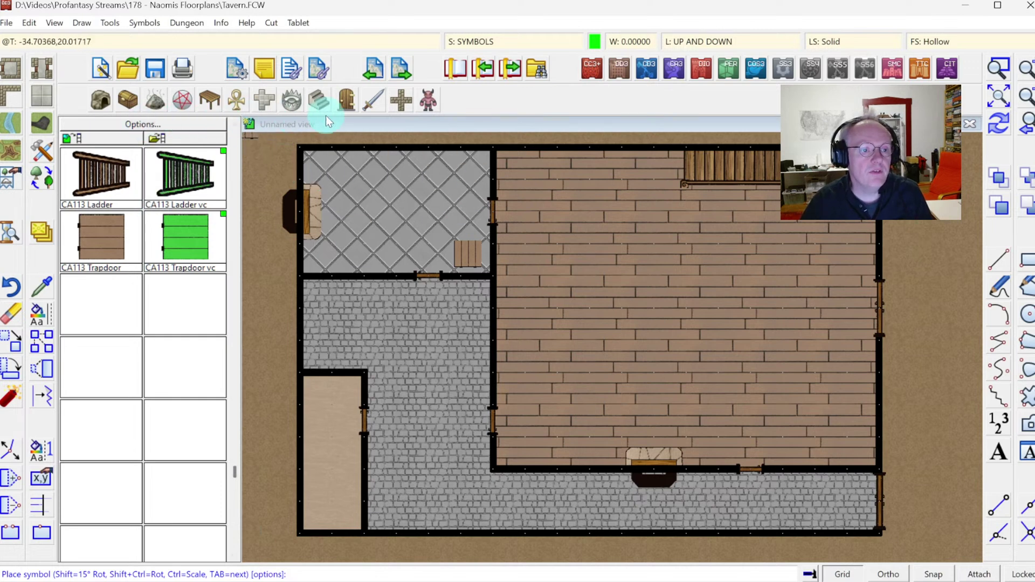
# Place the Stairs Stone G symbol with snapping on along the tiled room's upper wall, starting at its left corner.
pyautogui.scroll(10, 230, 143)
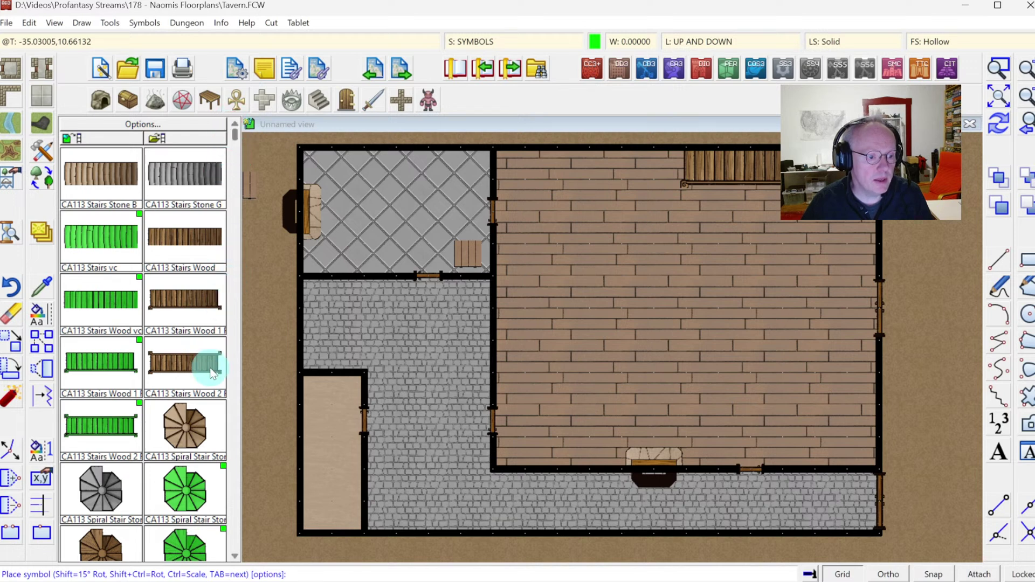
pyautogui.click(204, 175)
pyautogui.press('shift')
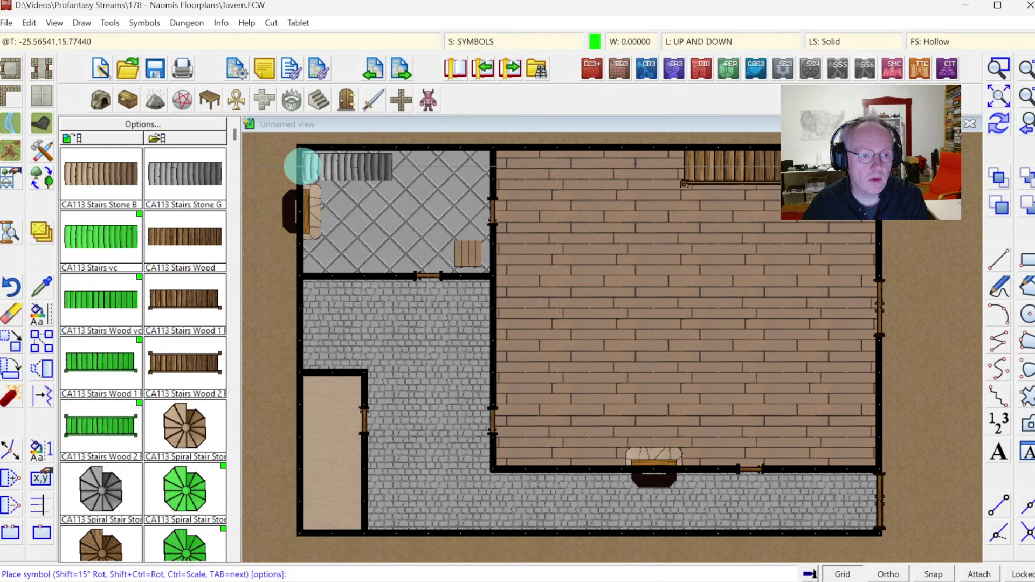
pyautogui.click(928, 575)
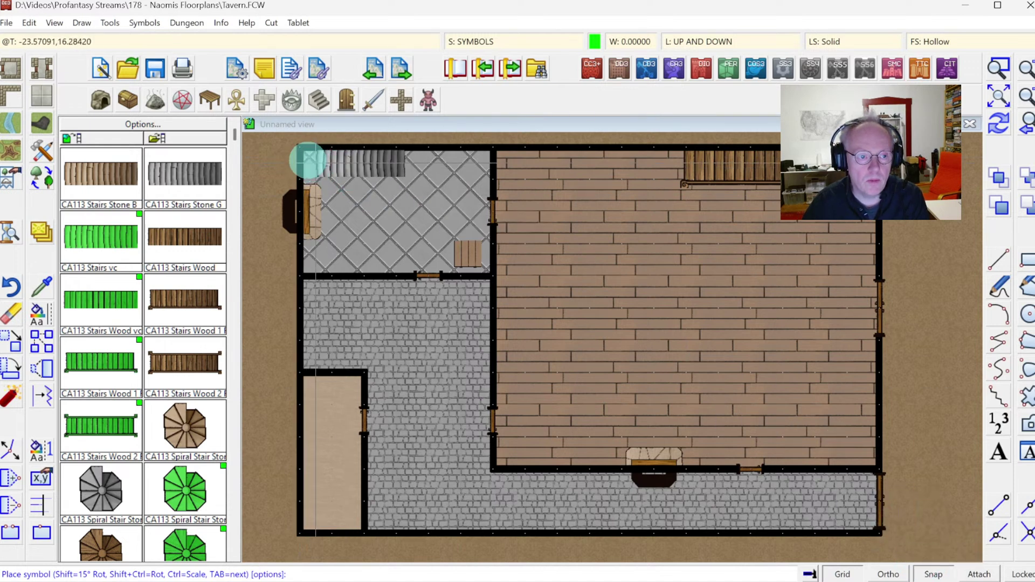
pyautogui.click(309, 161)
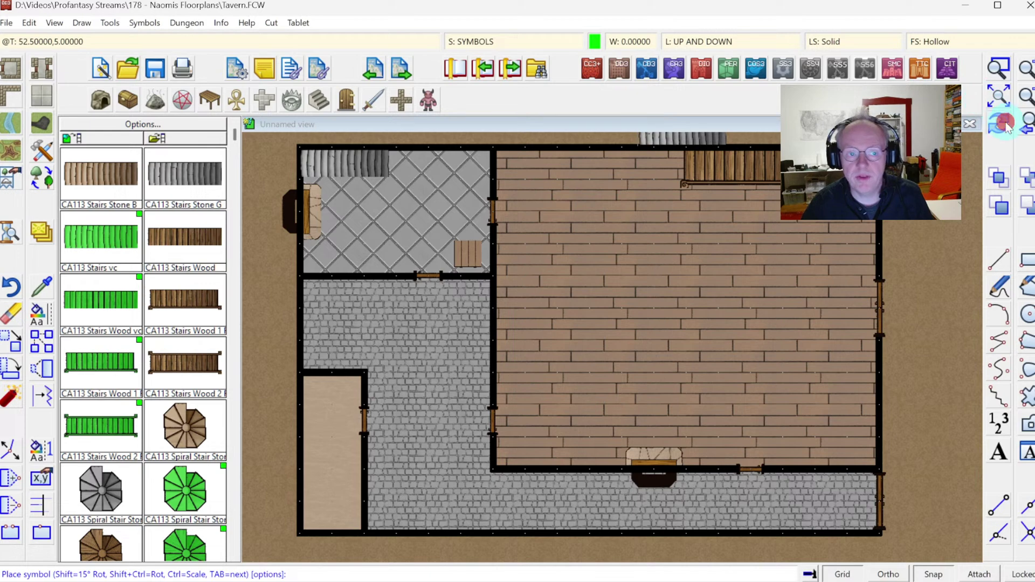
# Activate the sheet effects for the drawing, redraw it and end symbol placement.
pyautogui.click(494, 41)
pyautogui.click(569, 142)
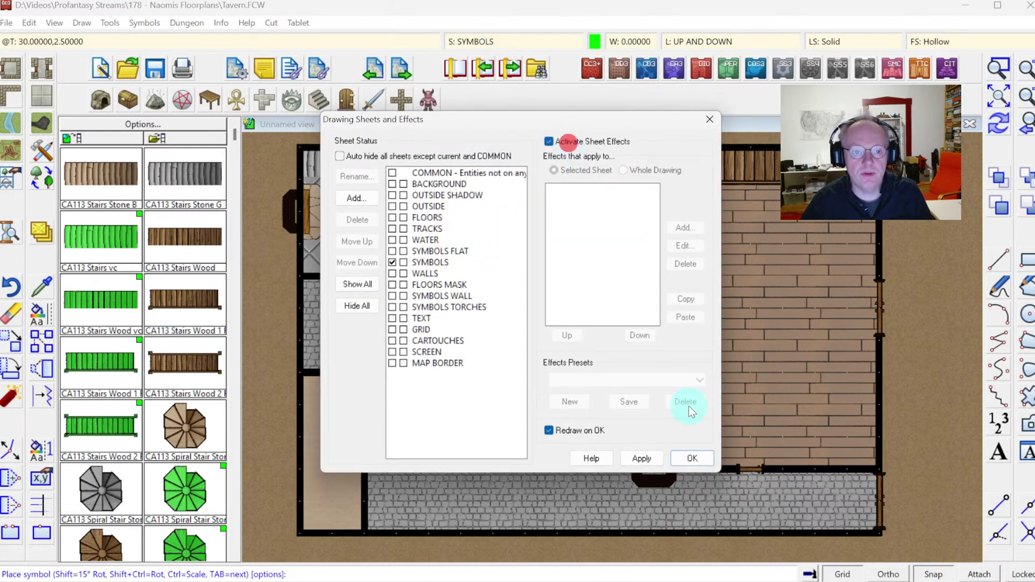
pyautogui.click(691, 459)
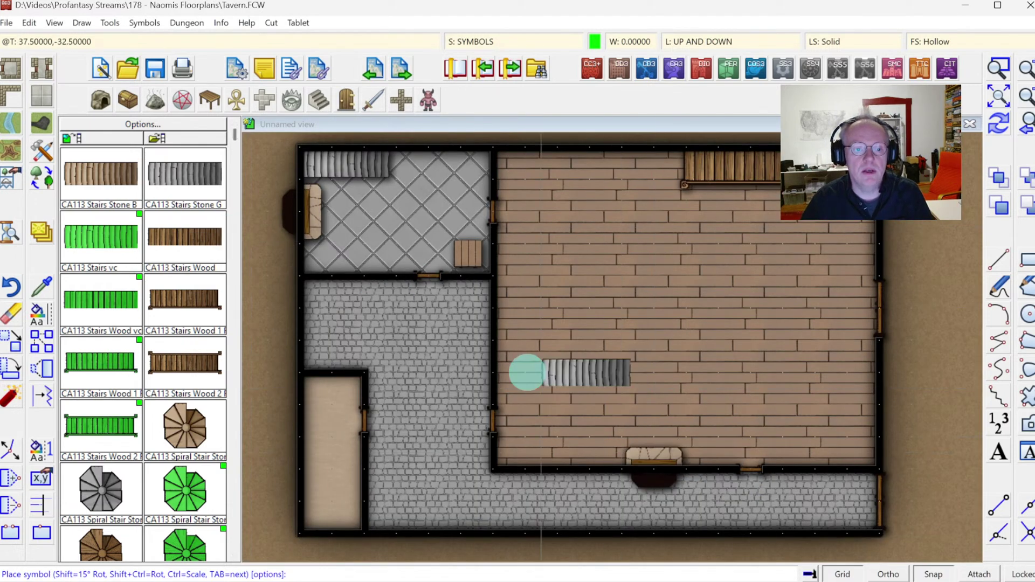
pyautogui.rightClick(487, 362)
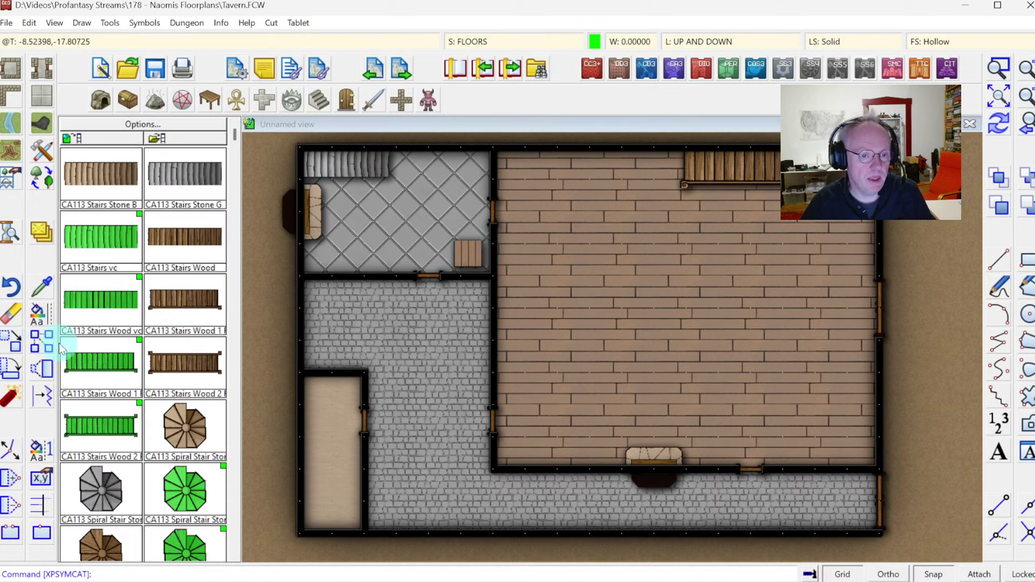
# Move the trapdoor in the tiled room to the SYMBOLS FLAT sheet.
pyautogui.rightClick(38, 234)
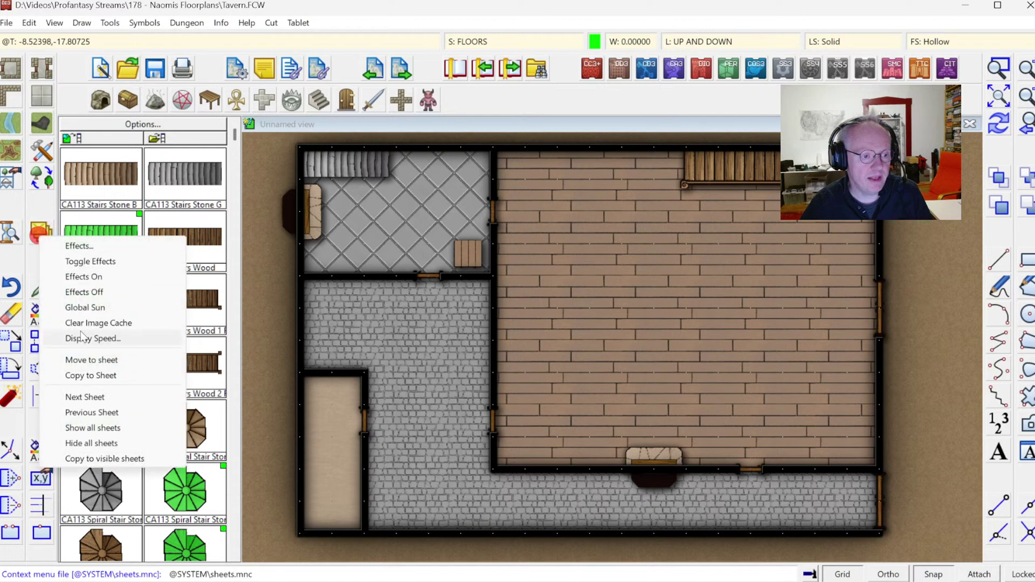
pyautogui.click(81, 361)
pyautogui.click(466, 240)
pyautogui.rightClick(540, 241)
pyautogui.click(594, 246)
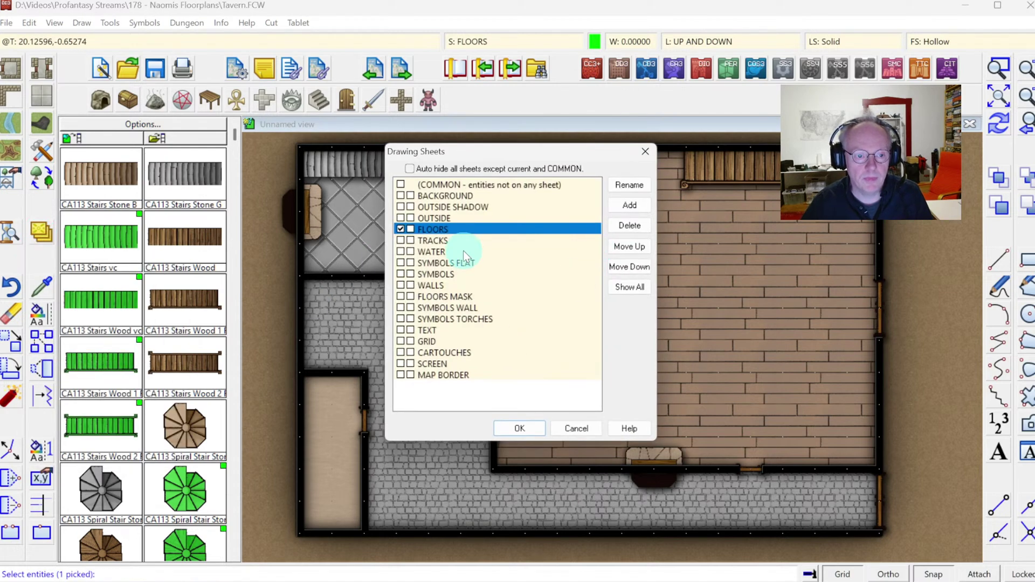
pyautogui.click(446, 268)
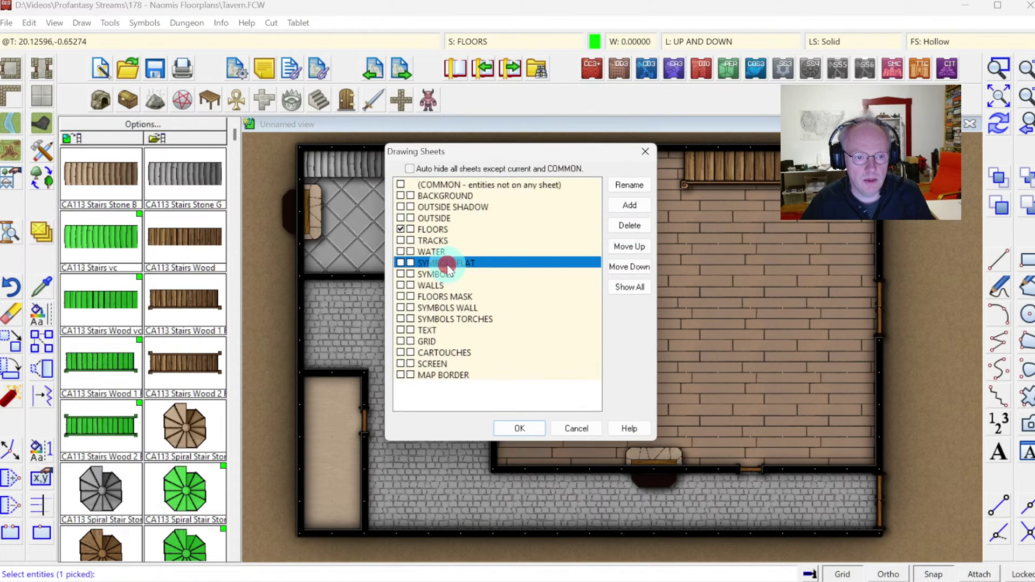
pyautogui.click(526, 430)
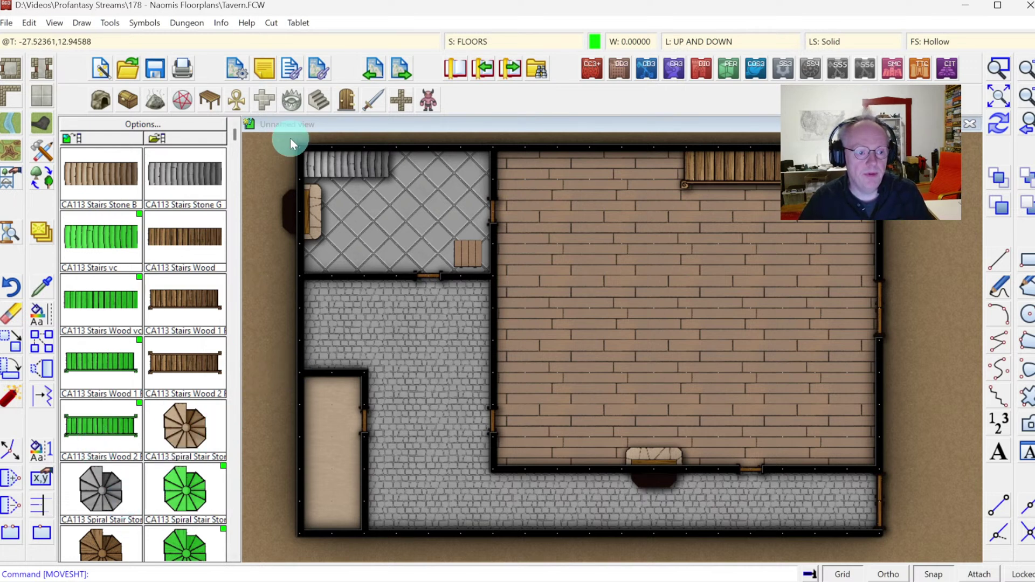
# Browse the furniture symbol catalog, from tables and seating through cupboards and beds to fireplaces and rugs.
pyautogui.click(208, 99)
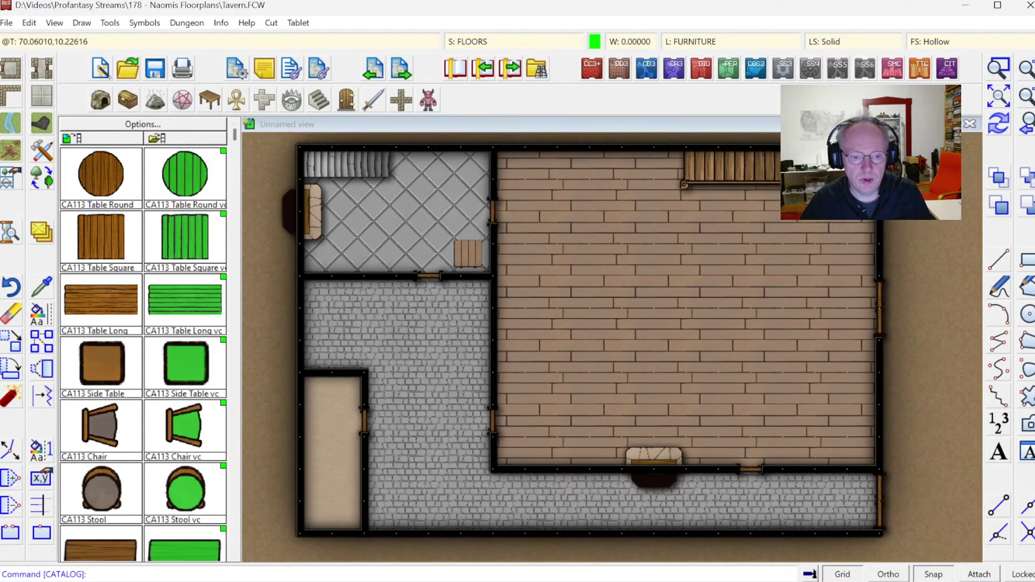
pyautogui.scroll(-5, 229, 461)
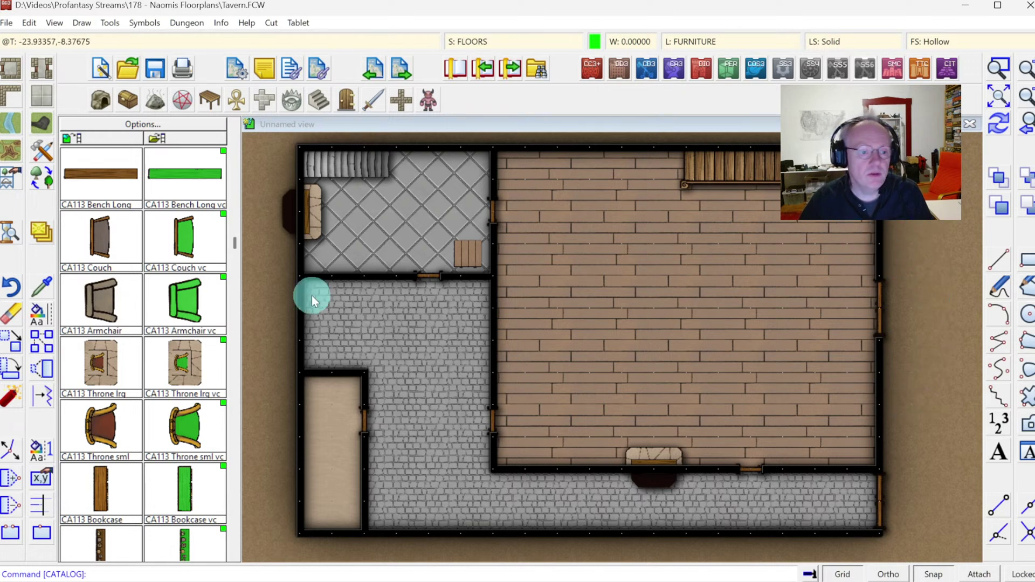
pyautogui.click(234, 392)
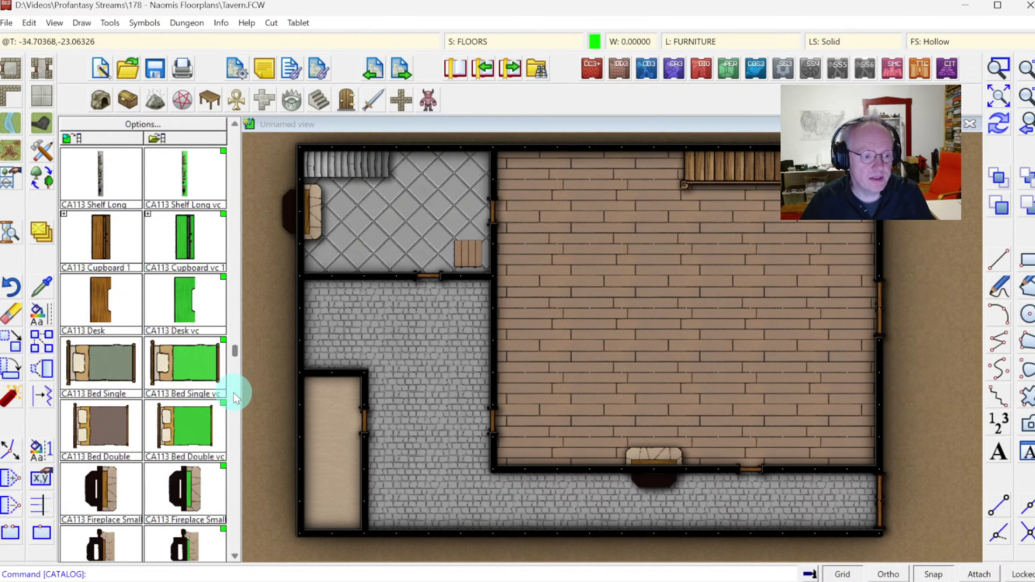
pyautogui.click(234, 392)
pyautogui.click(235, 173)
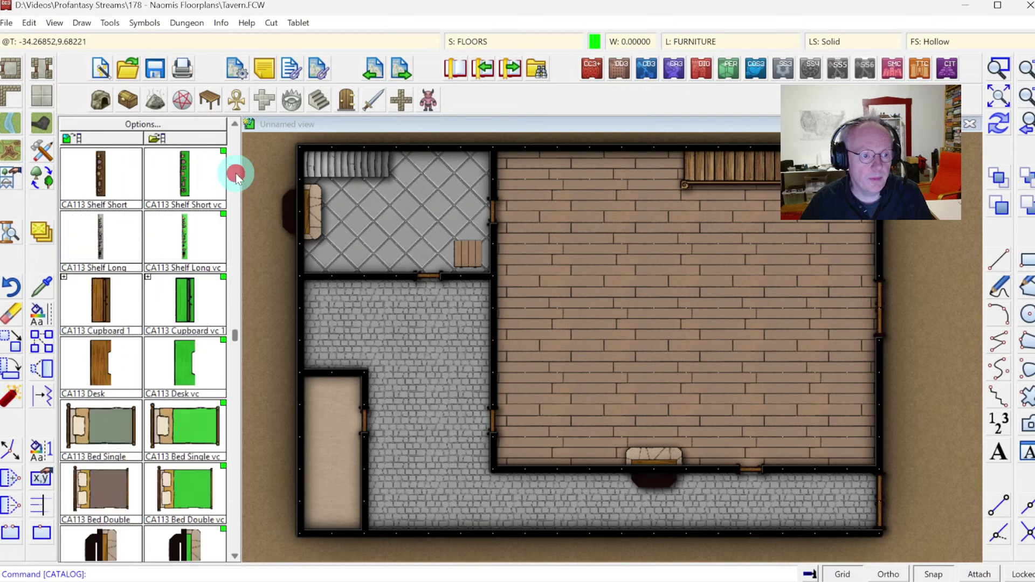
pyautogui.click(234, 556)
pyautogui.click(234, 556)
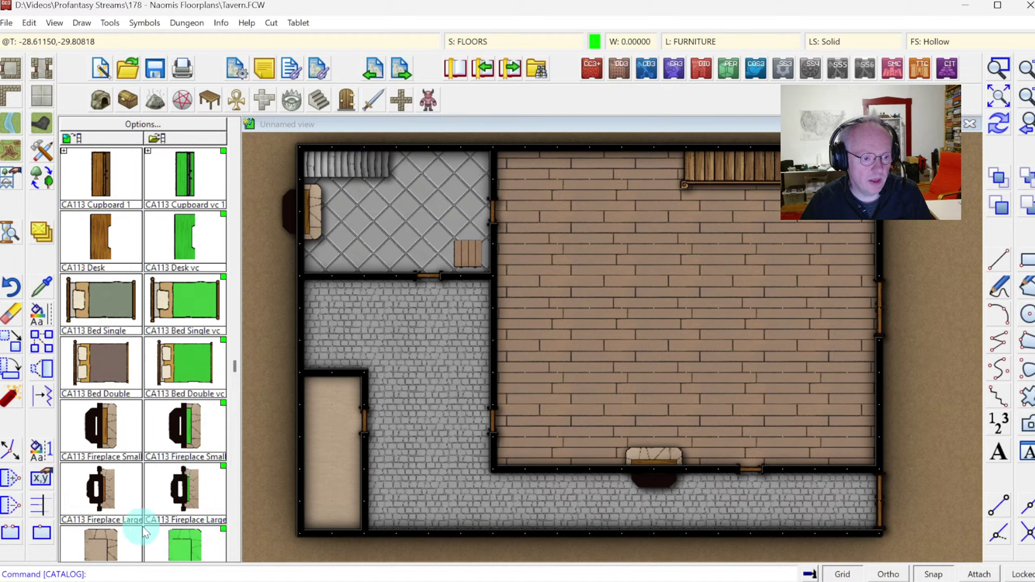
pyautogui.click(234, 555)
pyautogui.click(234, 555)
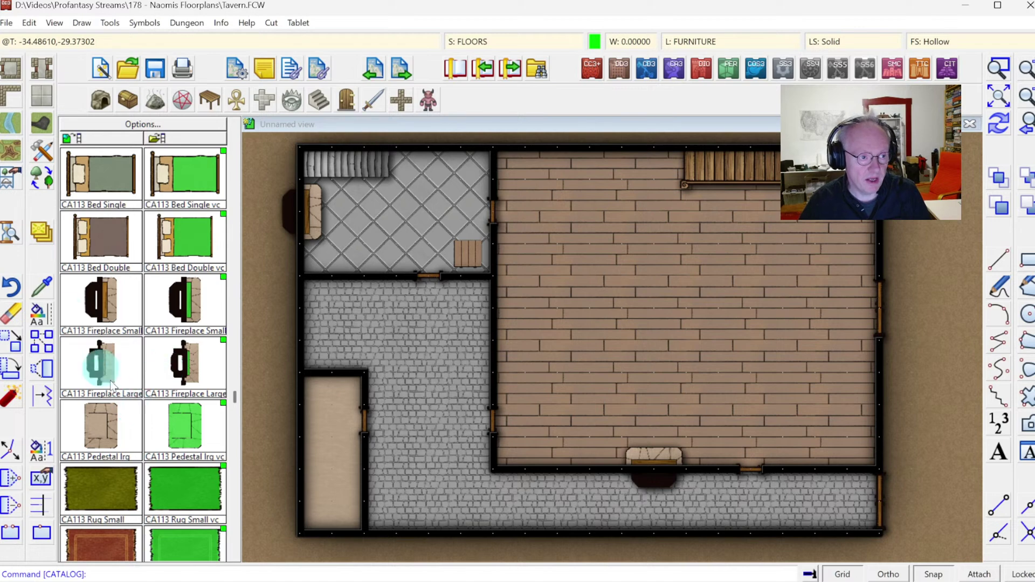
# Select the FLOORS sheet in the sheet and effects settings and add a new sheet named FLOORS.
pyautogui.click(41, 98)
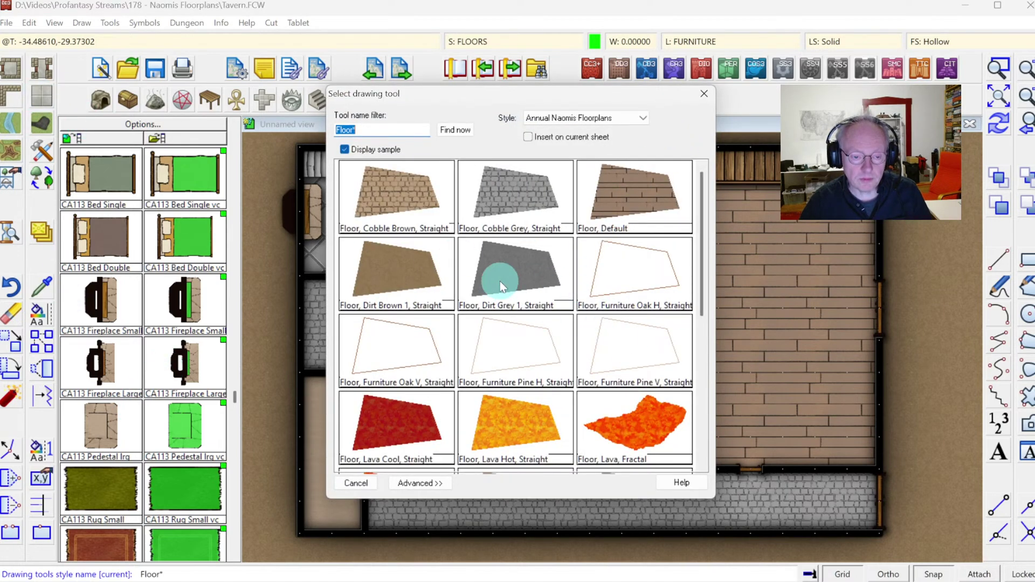
pyautogui.click(682, 208)
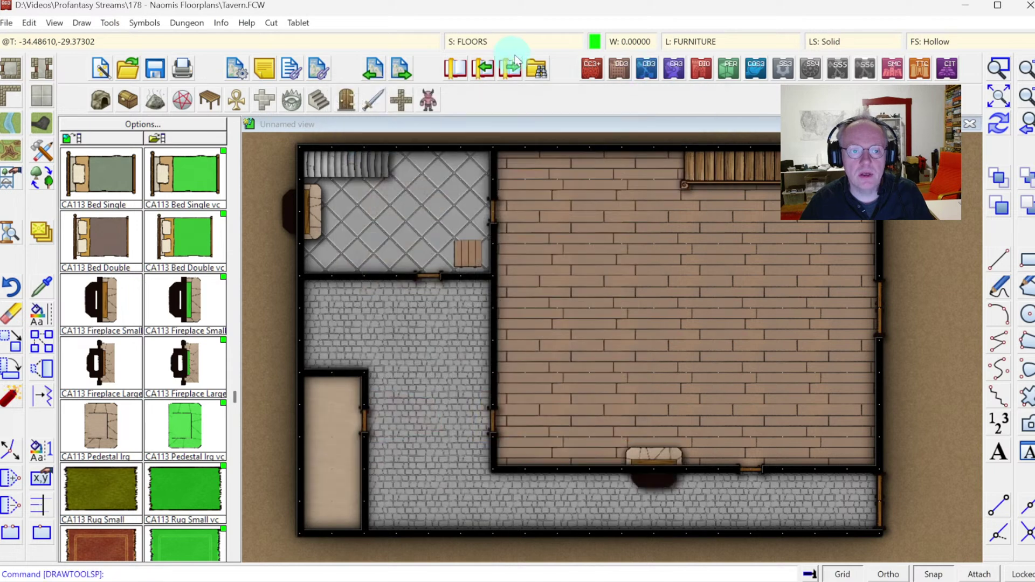
pyautogui.click(492, 41)
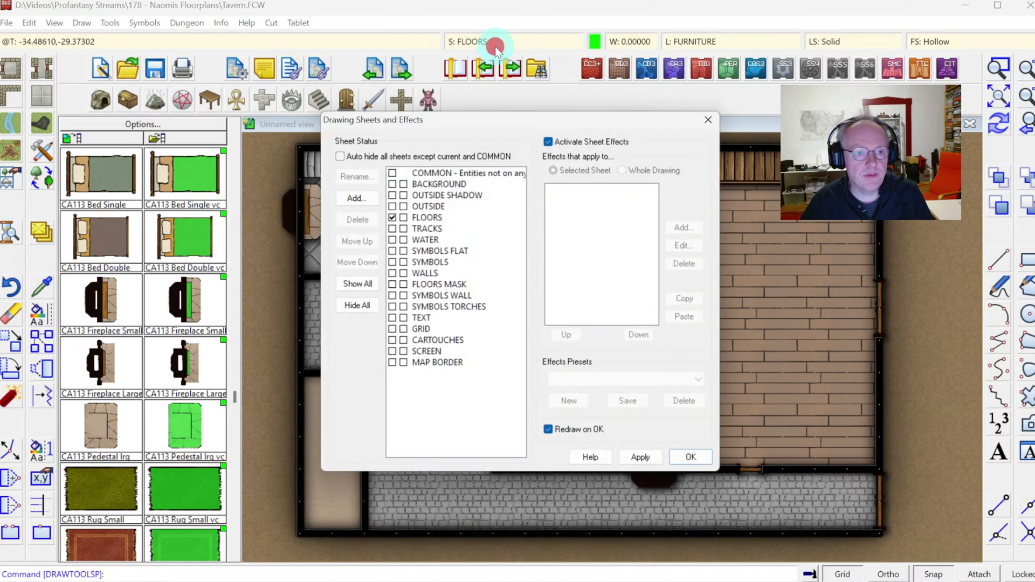
pyautogui.click(427, 218)
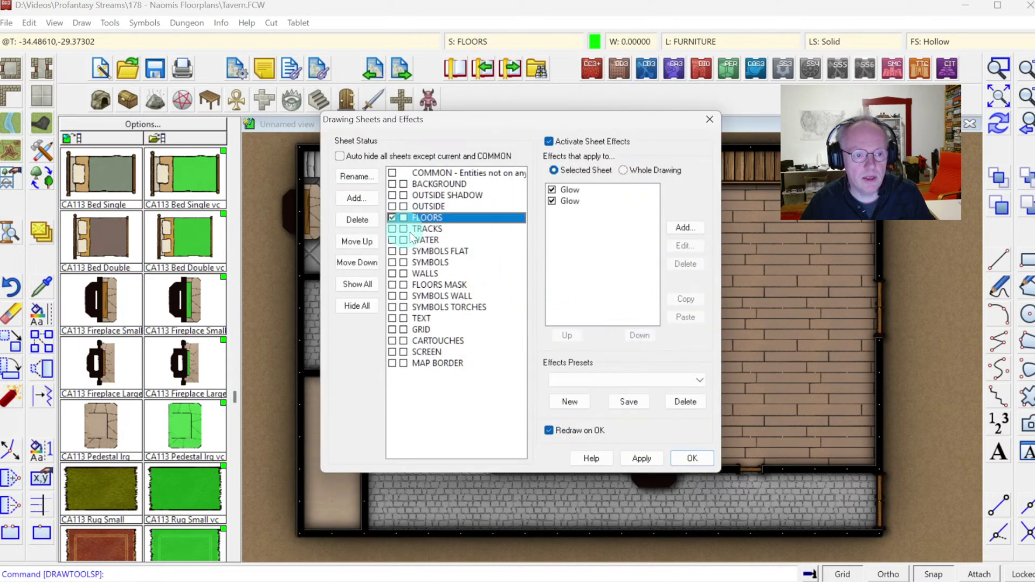
pyautogui.click(353, 199)
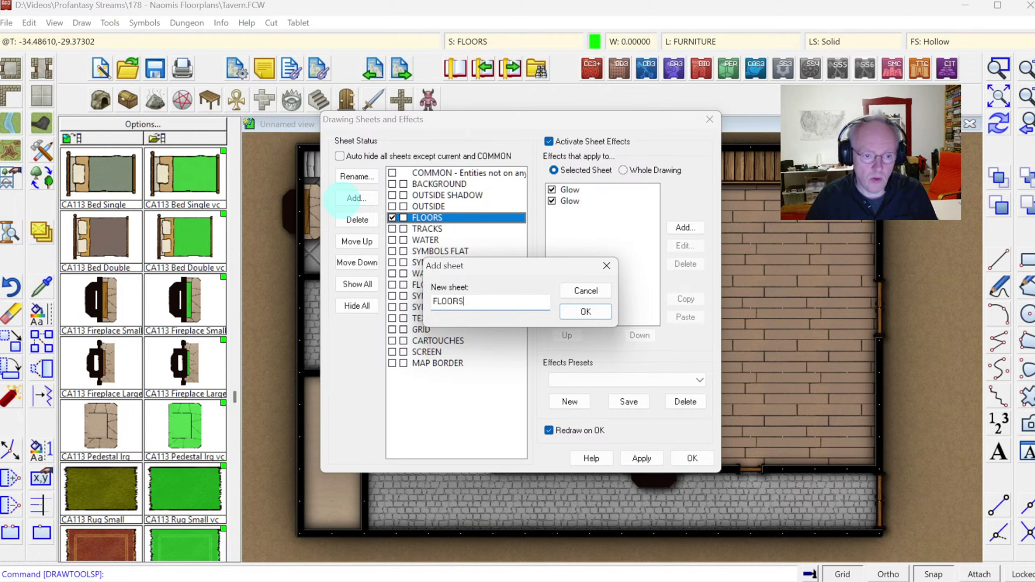
pyautogui.write('FLOORS')
pyautogui.press('Return')
pyautogui.press('Return')
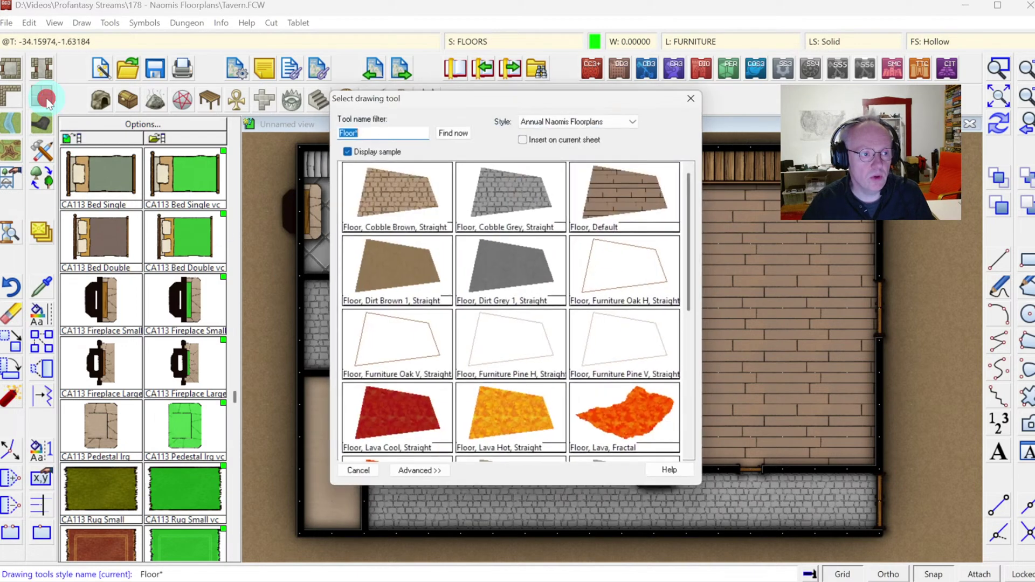
# Draw a rectangular Cobble Grey floor patch outside the large room's right-wall double door and redraw the map.
pyautogui.doubleClick(526, 195)
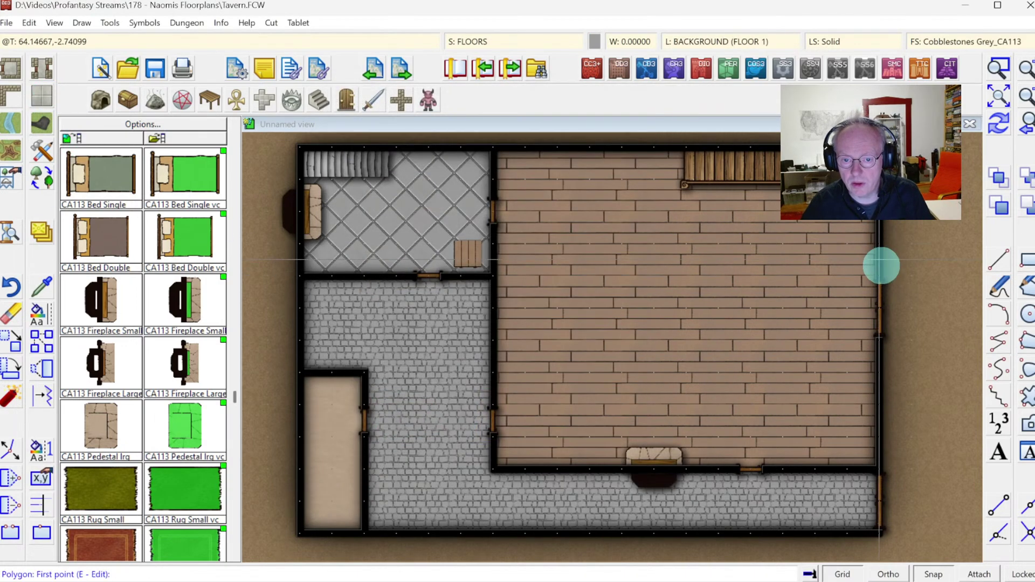
pyautogui.click(880, 260)
pyautogui.click(914, 259)
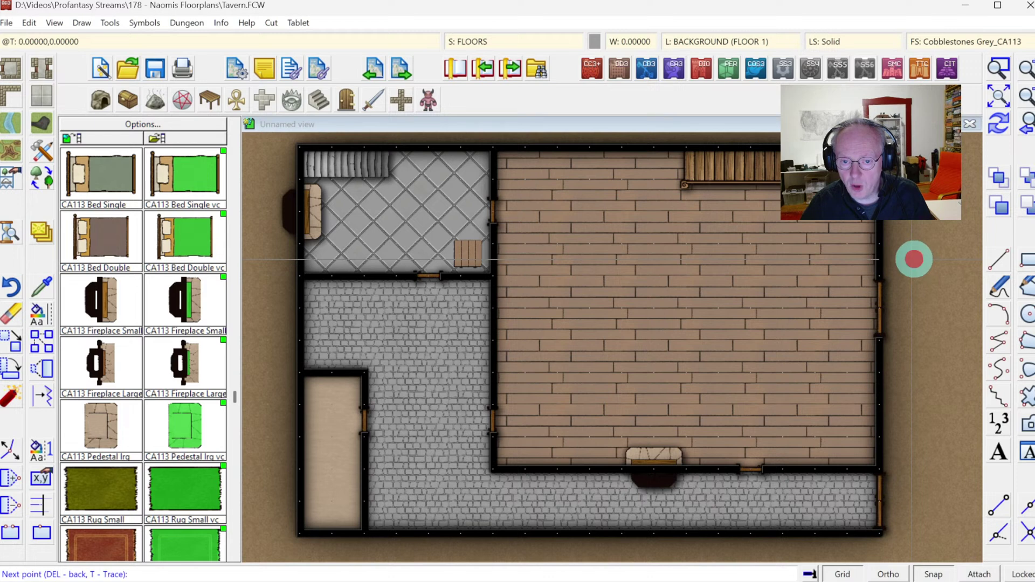
pyautogui.click(913, 360)
pyautogui.click(880, 361)
pyautogui.rightClick(880, 361)
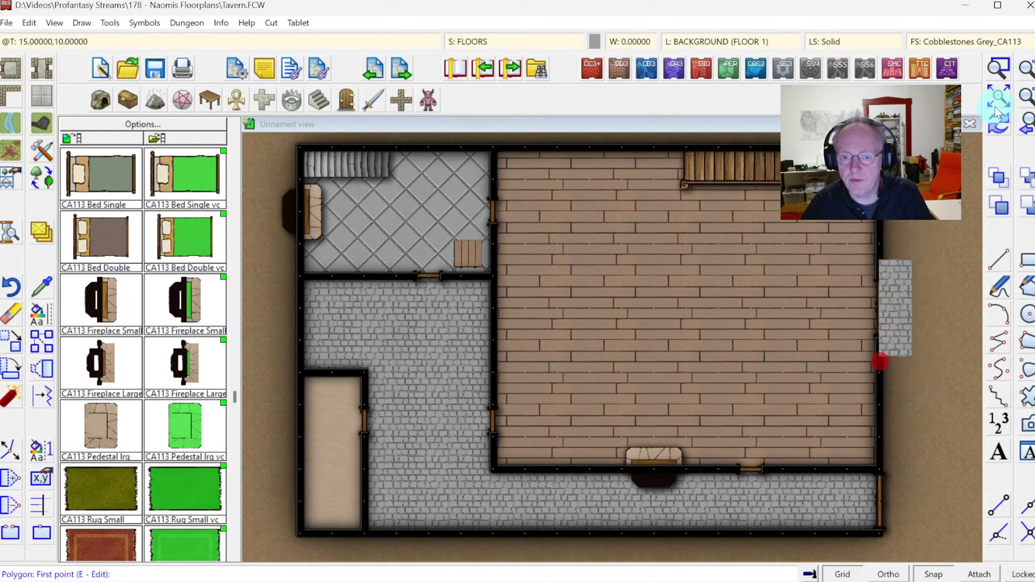
pyautogui.click(999, 126)
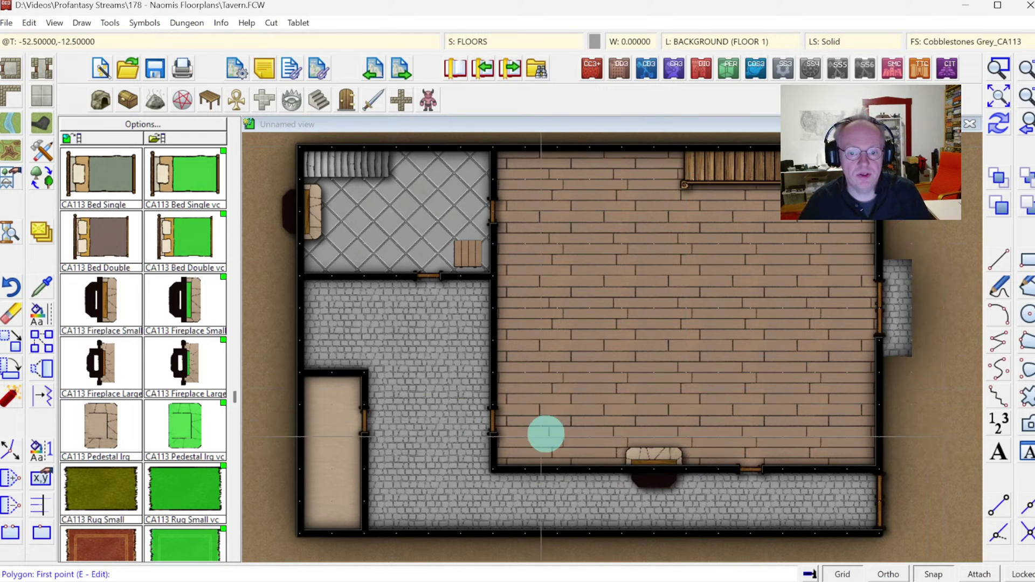
pyautogui.press('Escape')
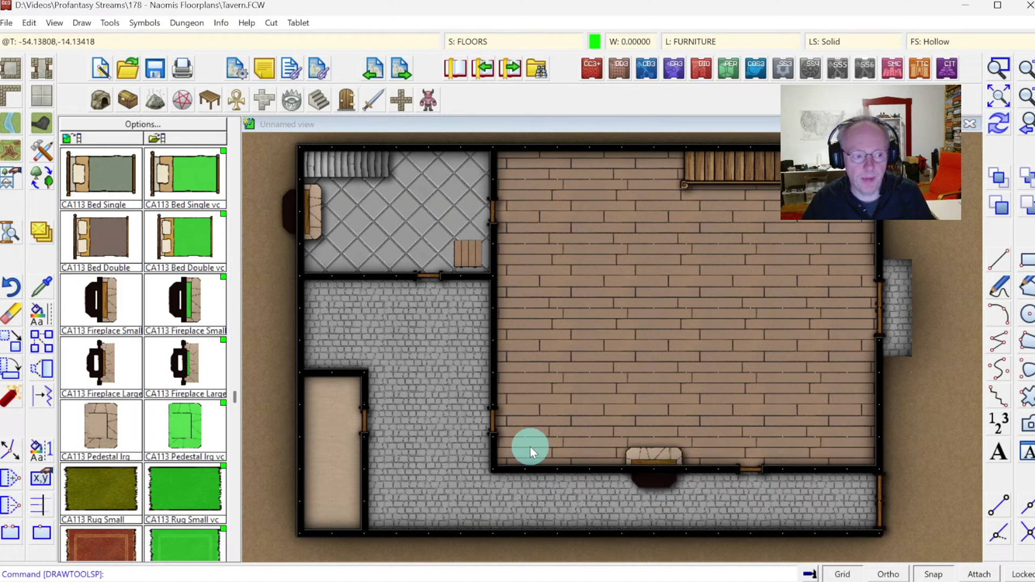
# Build a vertical bar counter near the large room's left wall from three Bench Long symbols at scale 1.5, rotated 90° and placed end to end.
pyautogui.click(211, 107)
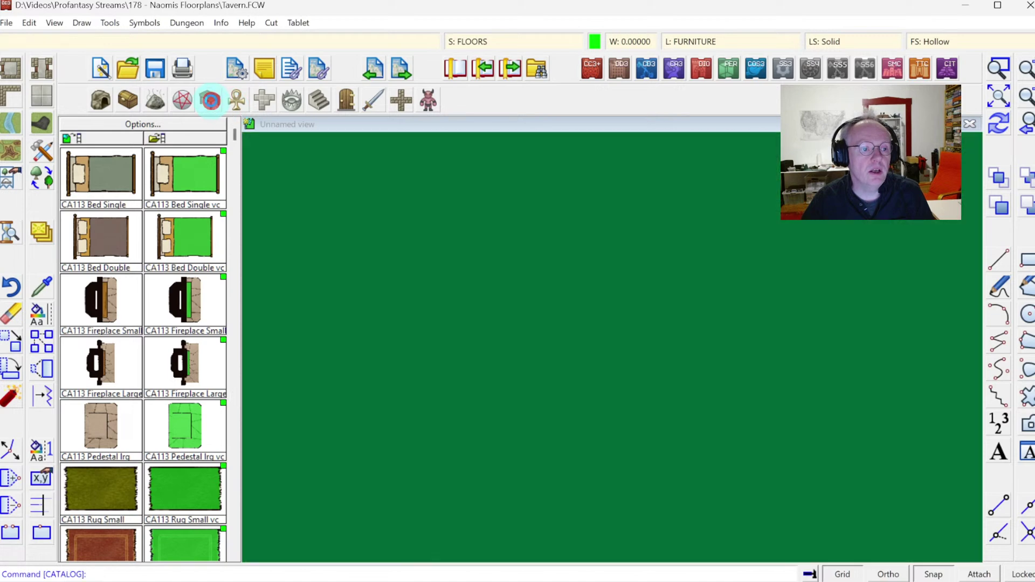
pyautogui.click(233, 447)
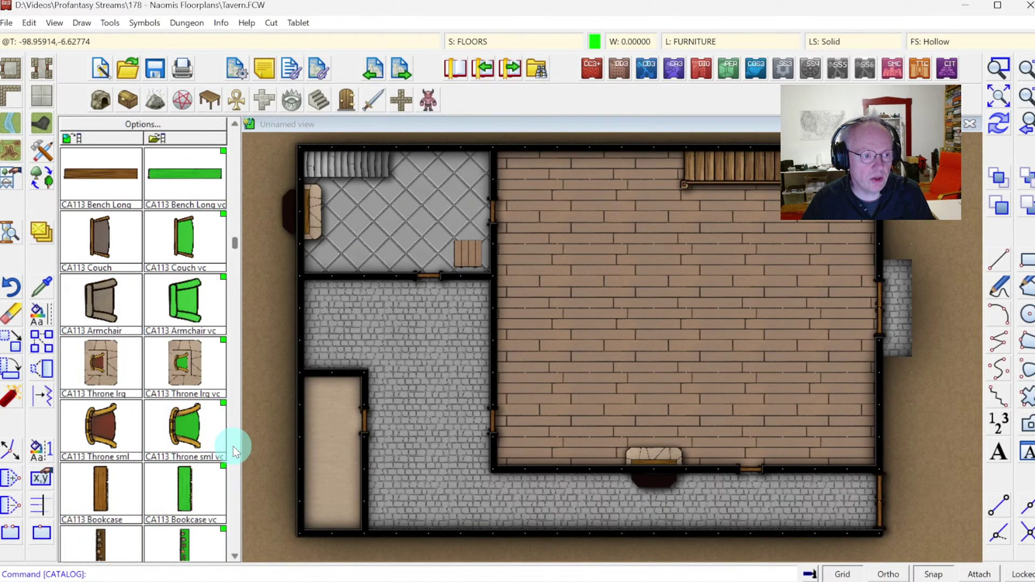
pyautogui.click(235, 557)
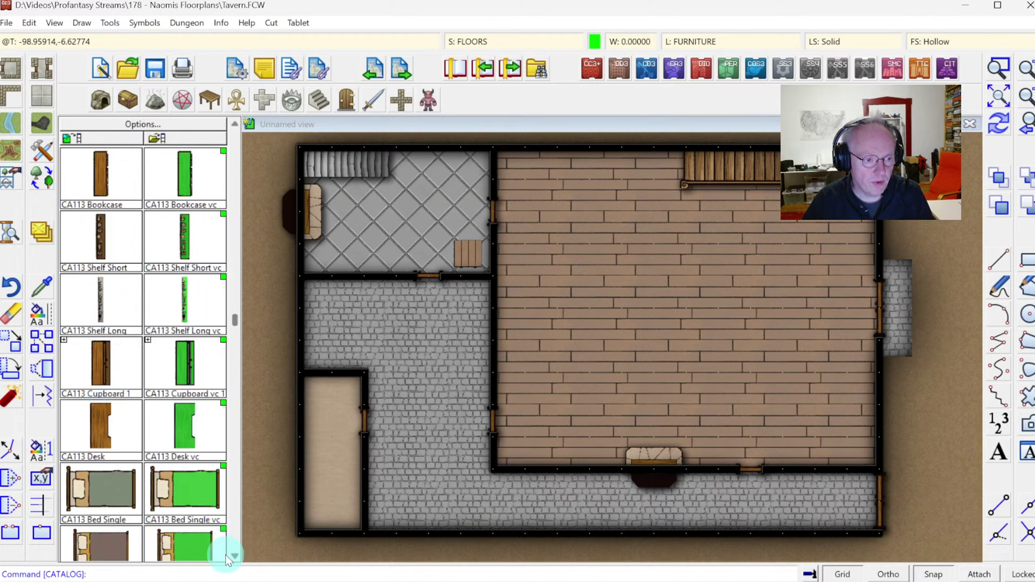
pyautogui.click(235, 556)
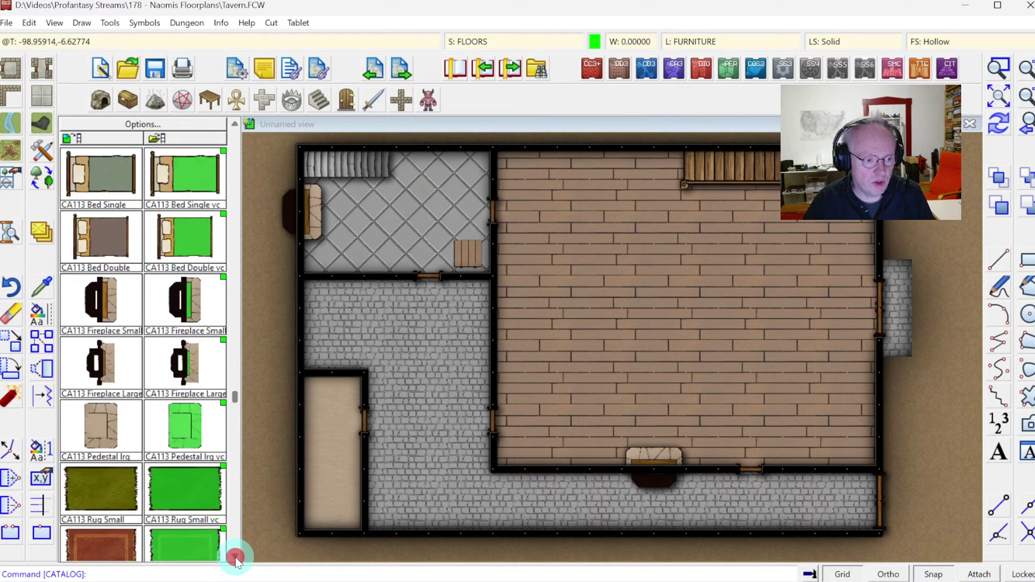
pyautogui.click(229, 137)
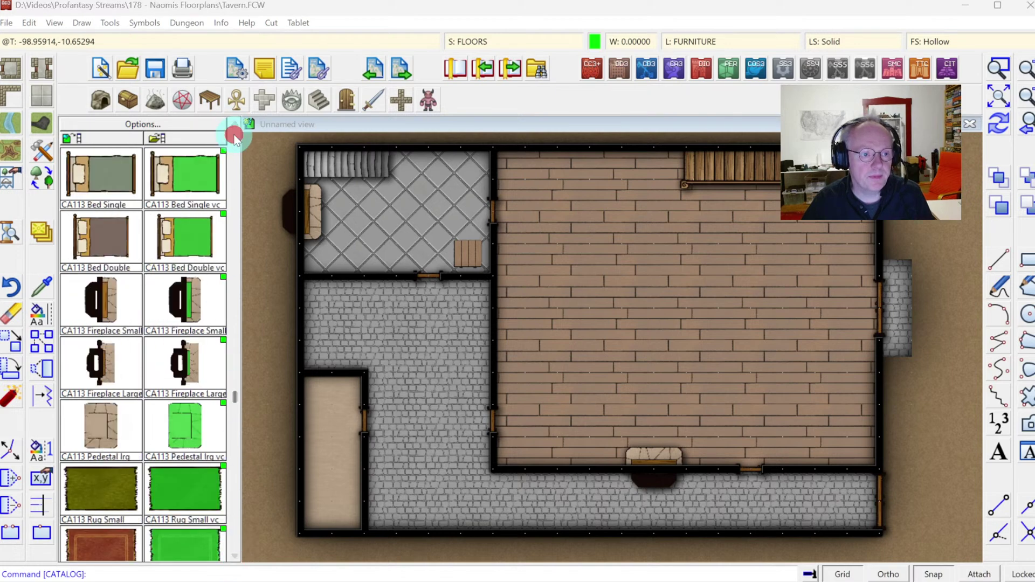
pyautogui.press('Escape')
pyautogui.click(235, 140)
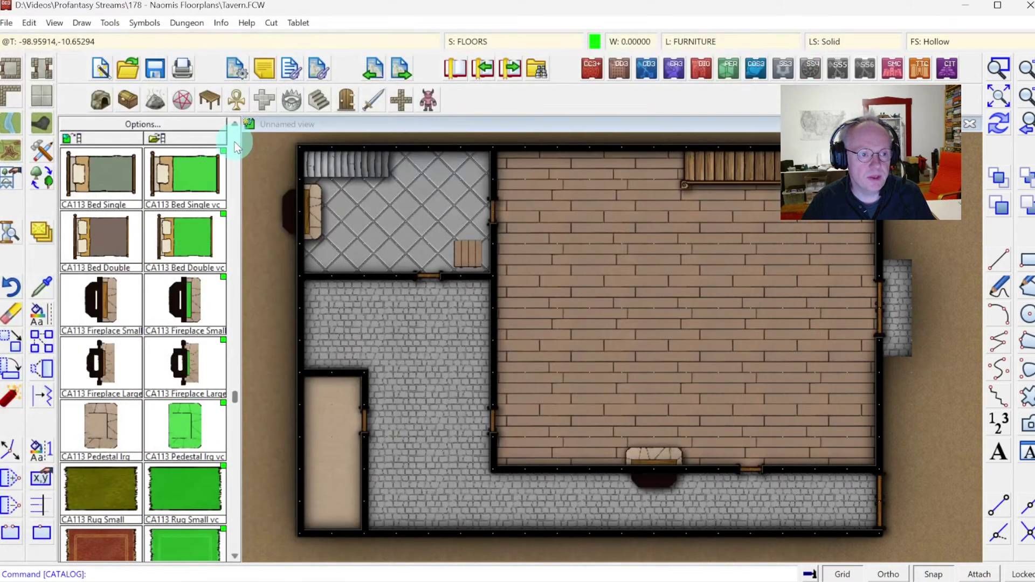
pyautogui.click(107, 545)
pyautogui.rightClick(614, 256)
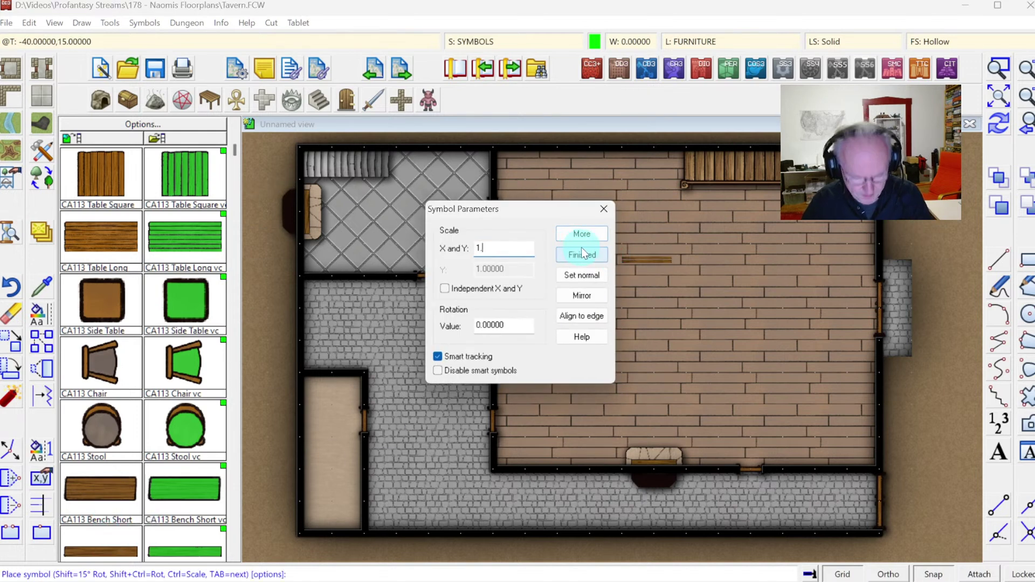
pyautogui.write('1.5')
pyautogui.click(584, 253)
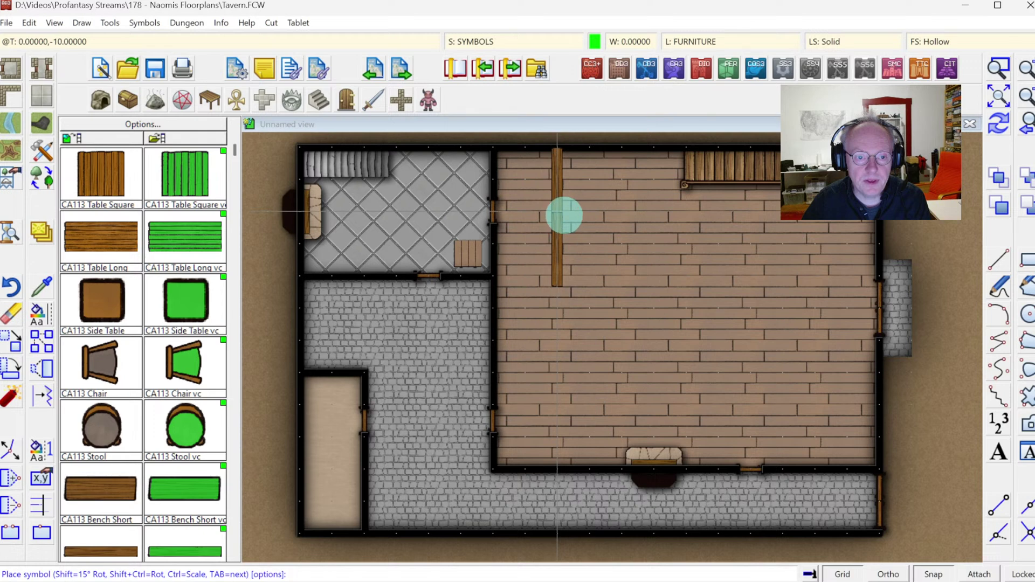
pyautogui.click(561, 215)
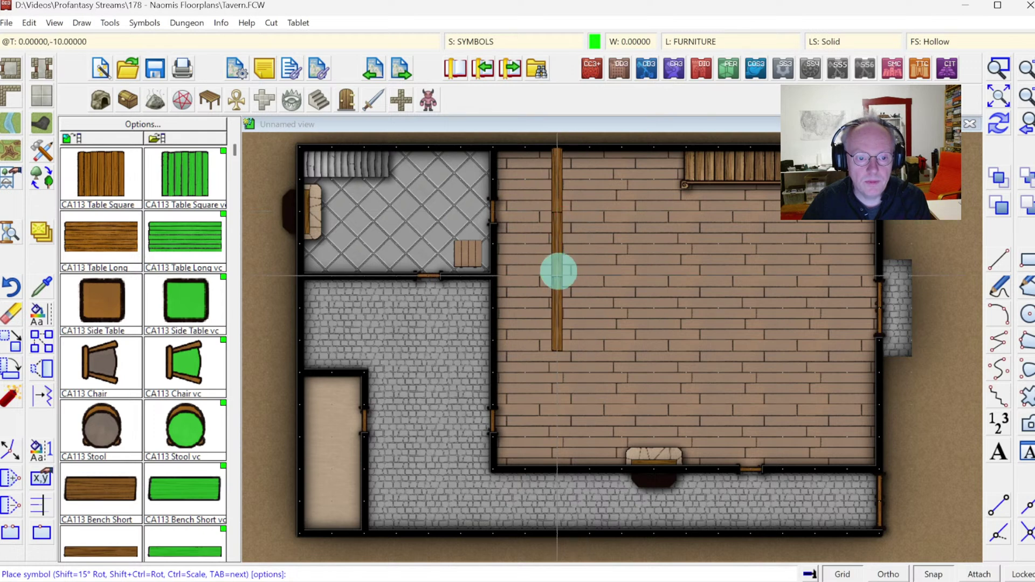
pyautogui.click(559, 272)
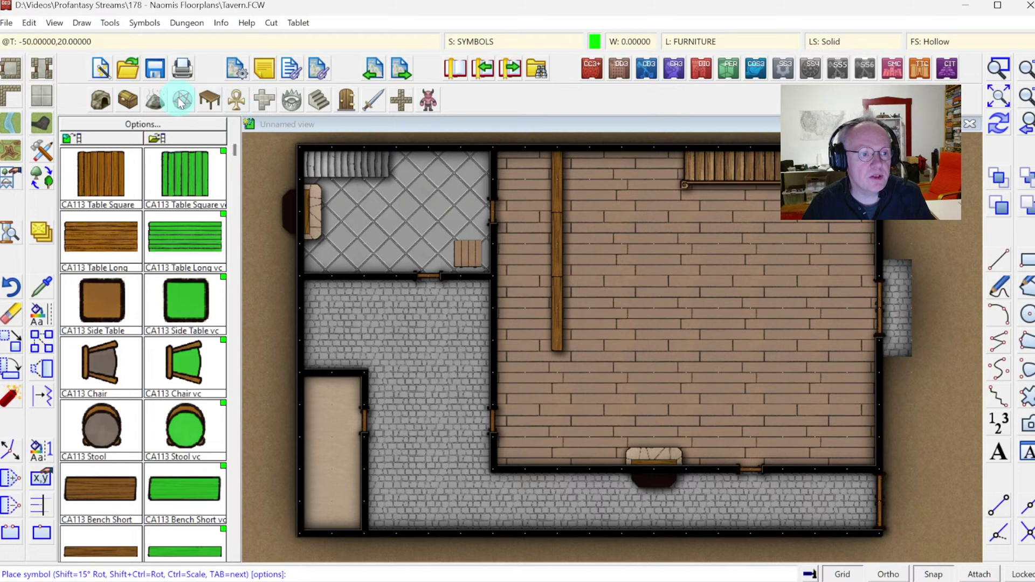
# Place four Barrel Top symbols from the containers and treasure catalog at intervals along the left edge of the bar counter.
pyautogui.click(128, 99)
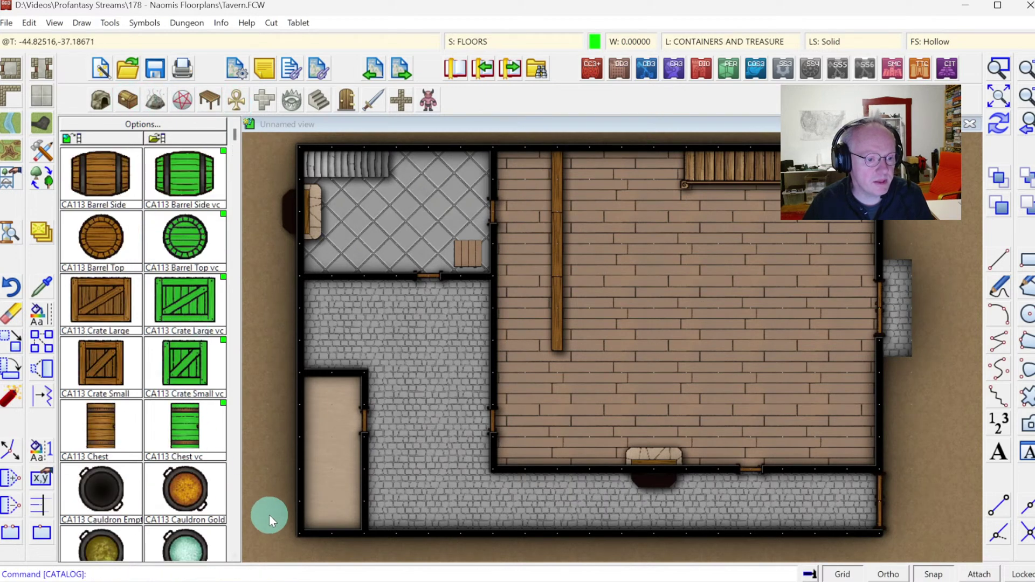
pyautogui.click(105, 245)
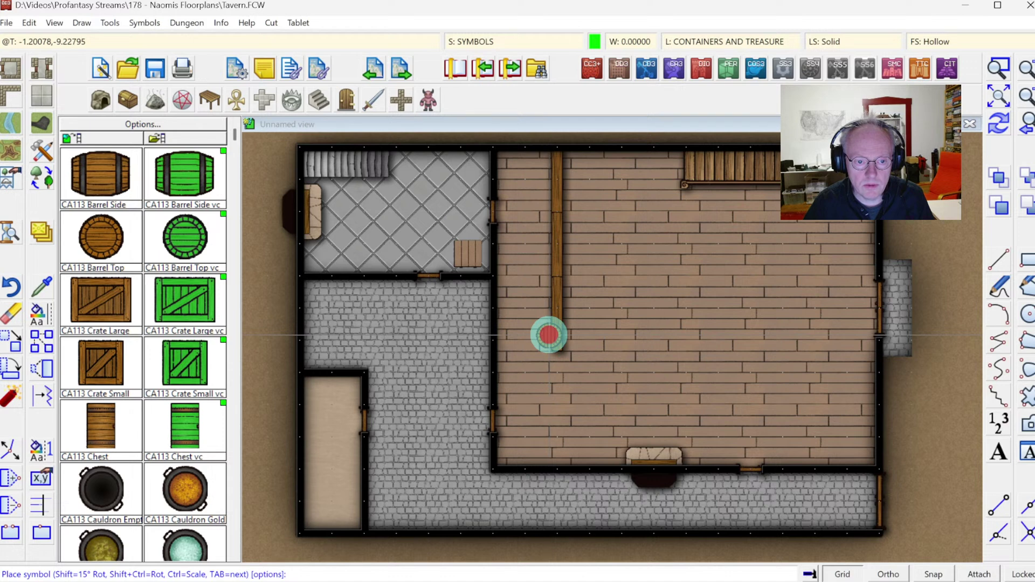
pyautogui.click(549, 335)
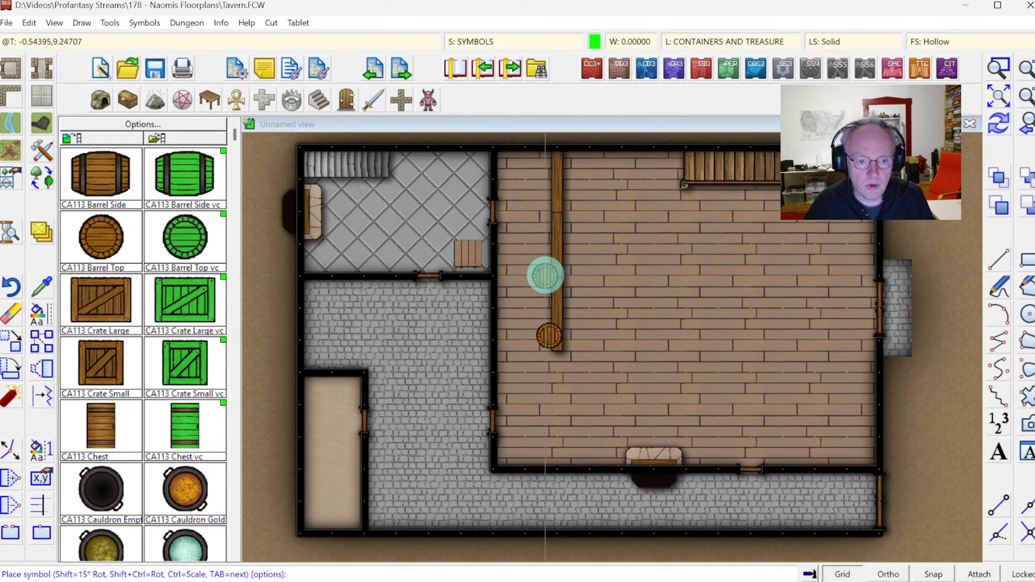
pyautogui.click(550, 278)
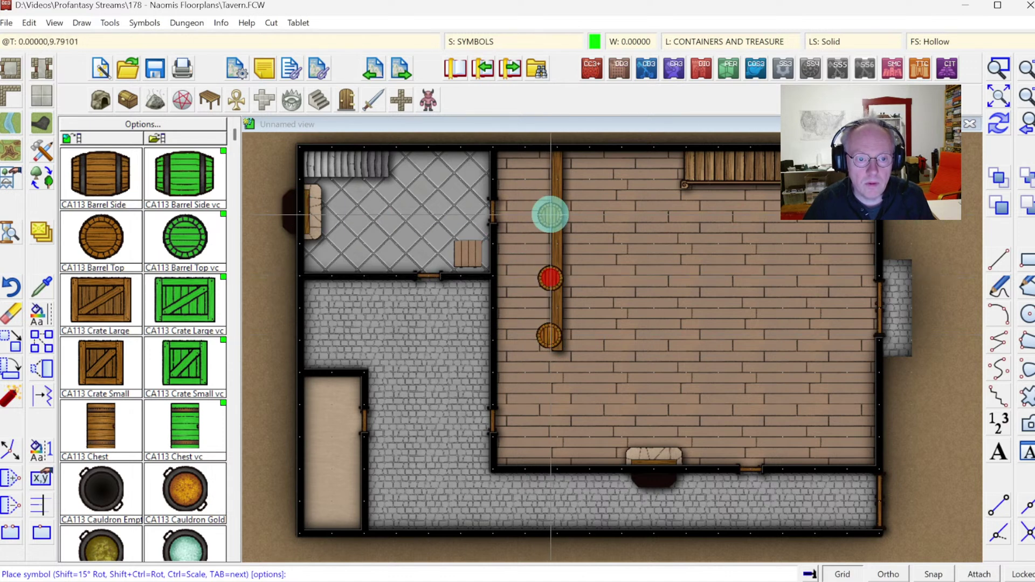
pyautogui.click(549, 215)
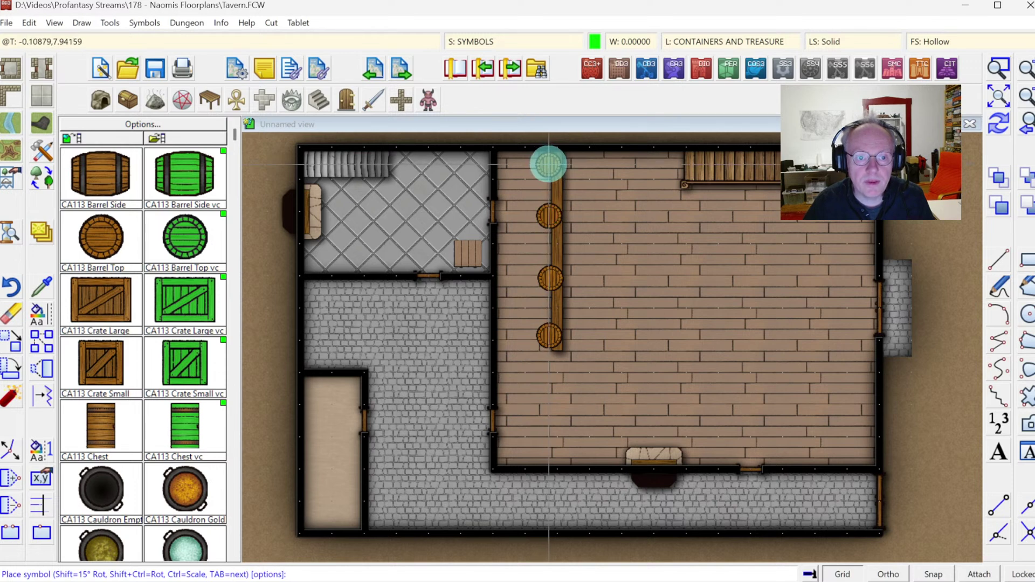
pyautogui.click(548, 164)
# Bring the bench symbols forming the bar counter in front of the four barrels.
pyautogui.click(1010, 178)
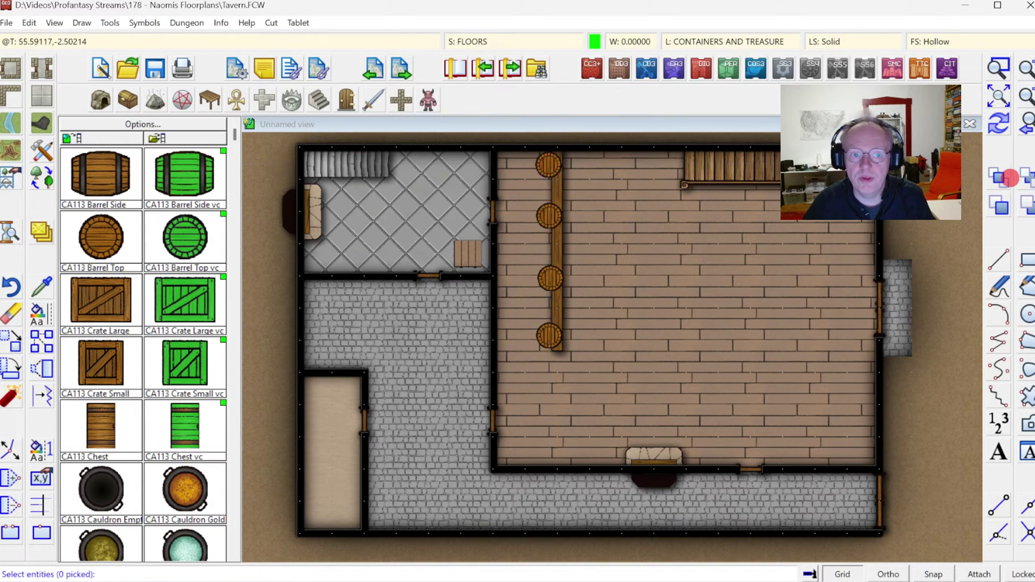
pyautogui.click(561, 189)
pyautogui.click(564, 250)
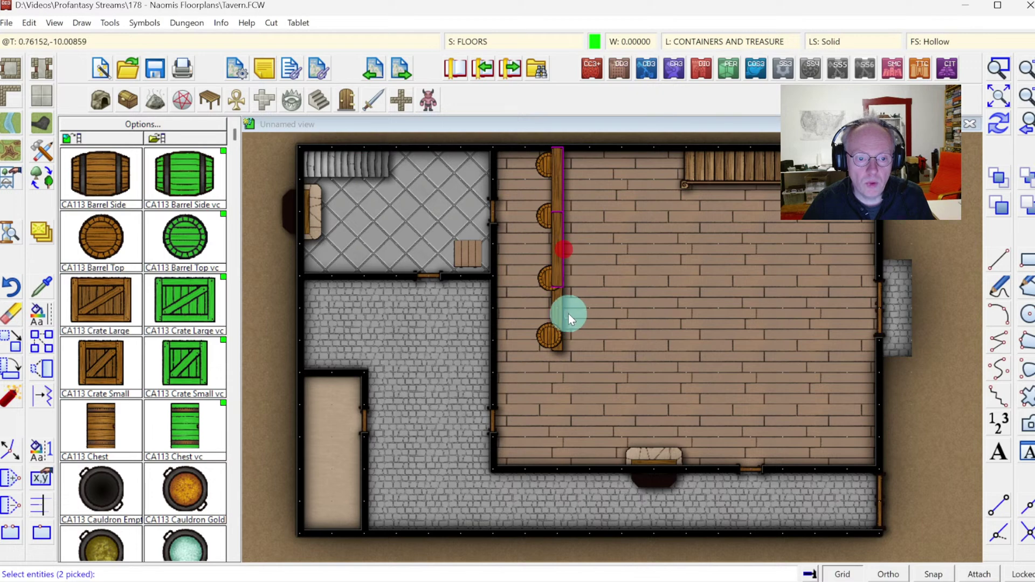
pyautogui.rightClick(579, 254)
pyautogui.click(632, 257)
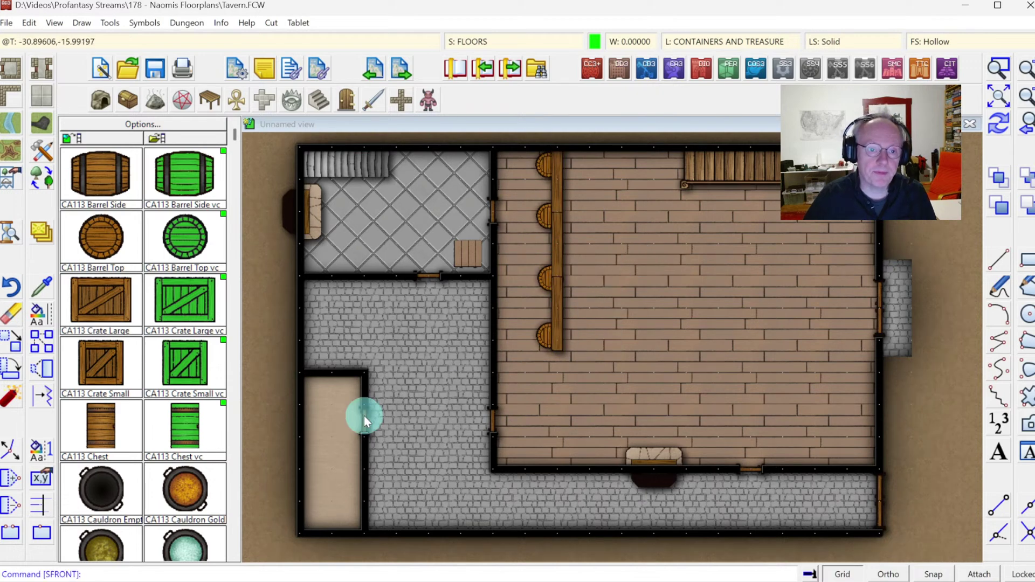
# Add a Barrel Top behind the bar's upper end, lay a Barrel Side across it and the neighbouring barrel, and redraw the map.
pyautogui.click(130, 192)
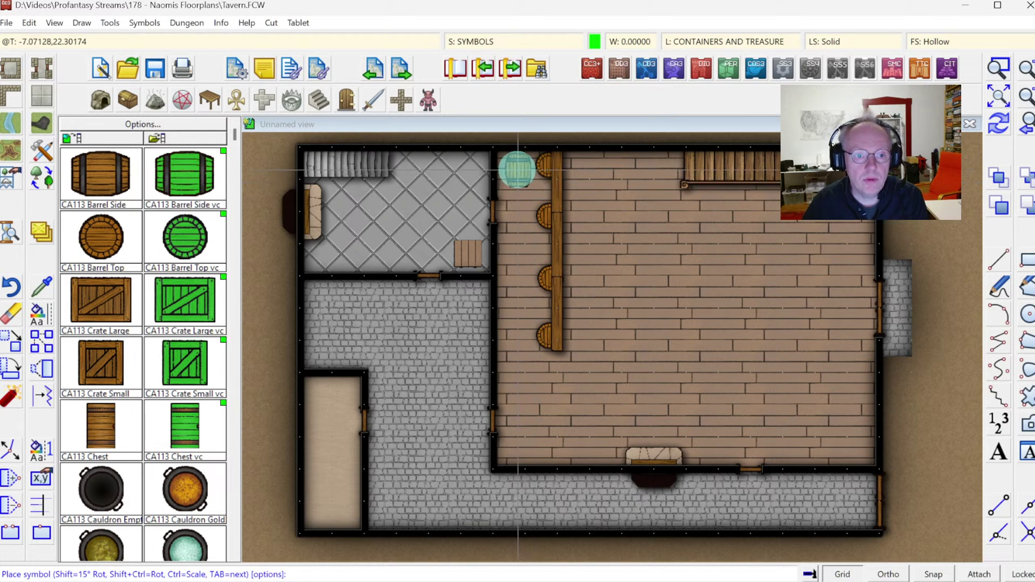
pyautogui.click(93, 229)
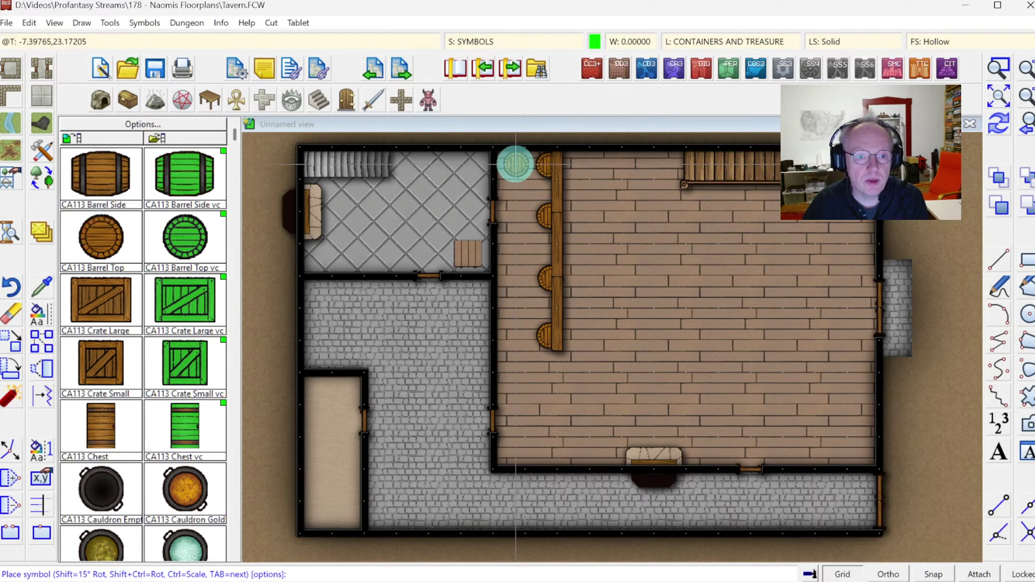
pyautogui.click(514, 164)
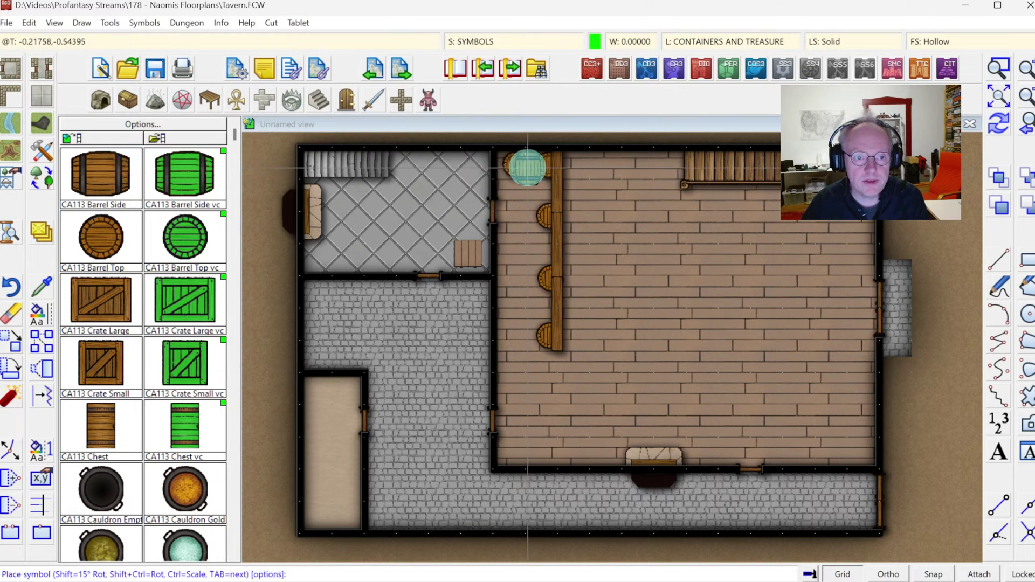
pyautogui.click(528, 167)
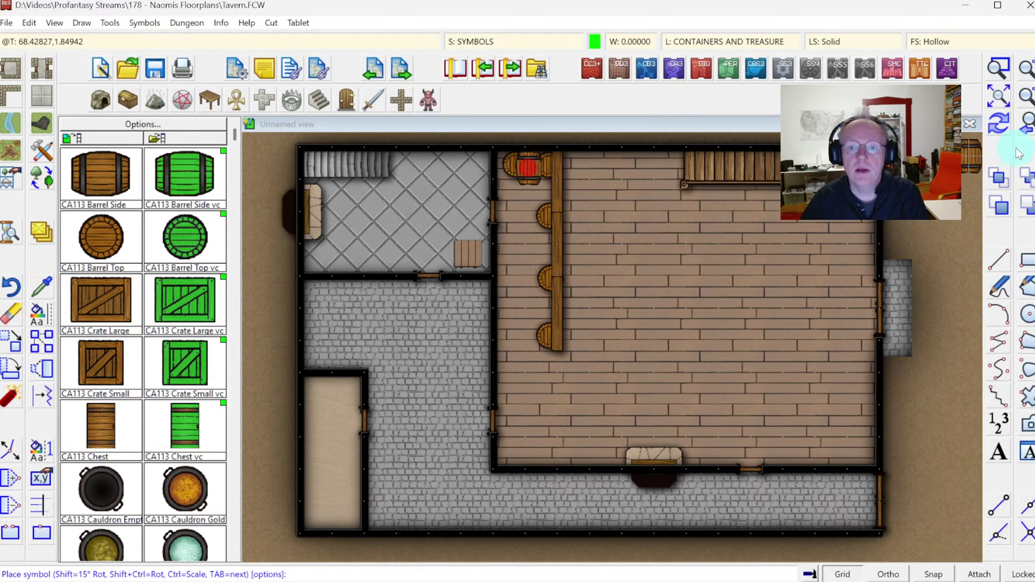
pyautogui.click(1001, 126)
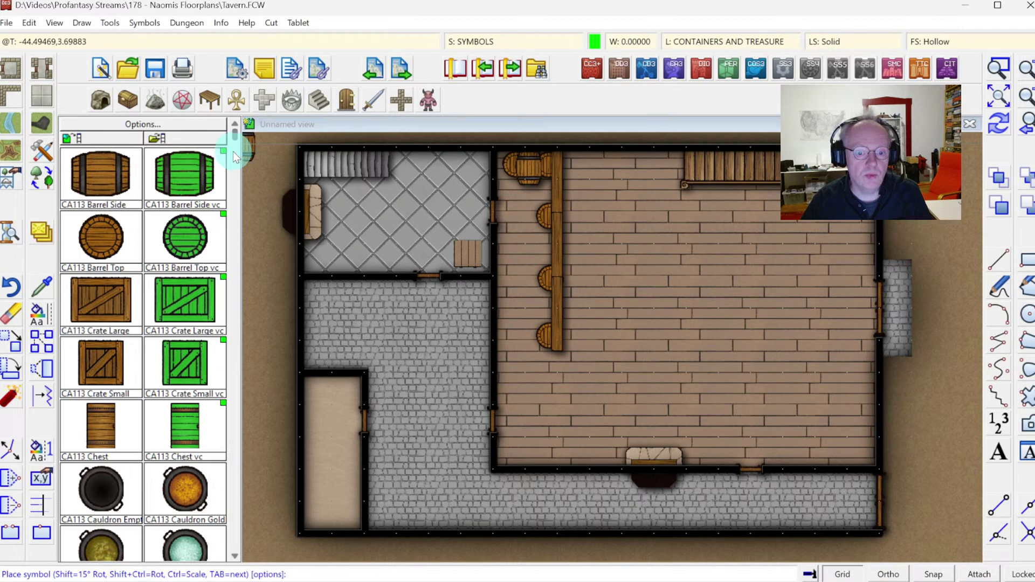
# Place two horizontal Table Long symbols from the furniture catalog side by side in the upper part of the large room.
pyautogui.moveTo(234, 141); pyautogui.dragTo(234, 383)
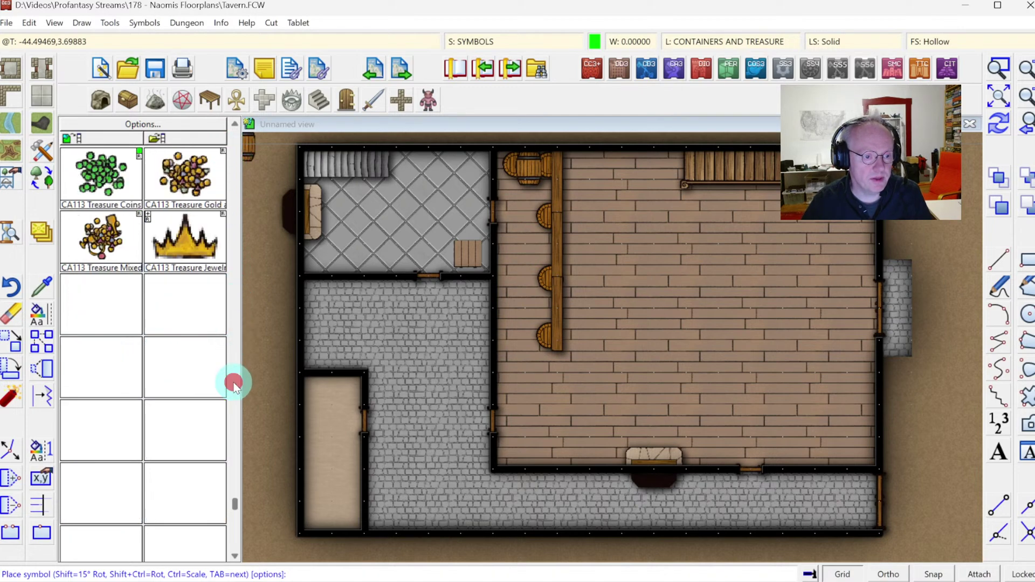
pyautogui.click(232, 239)
pyautogui.click(209, 100)
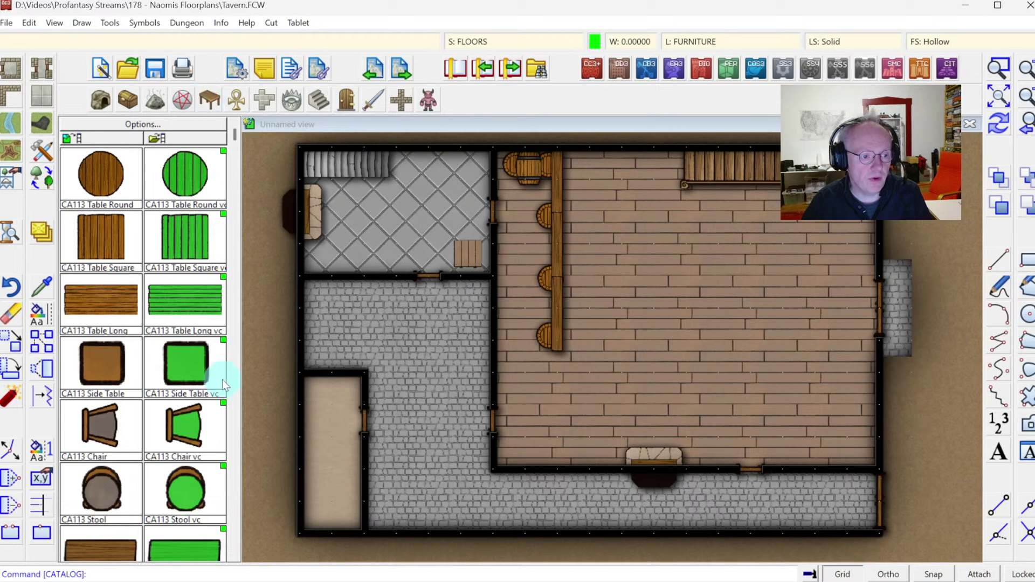
pyautogui.click(106, 306)
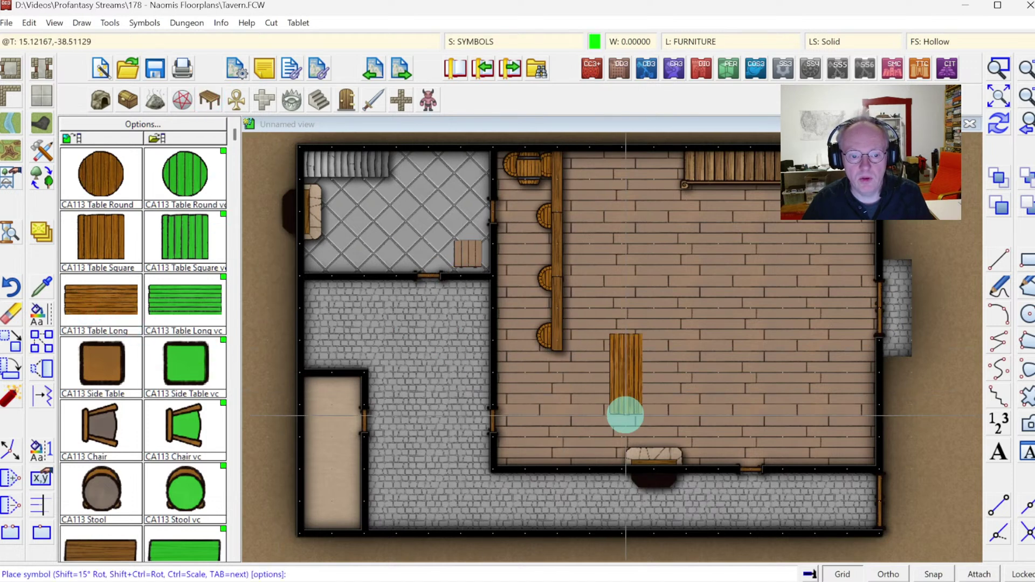
pyautogui.rightClick(662, 365)
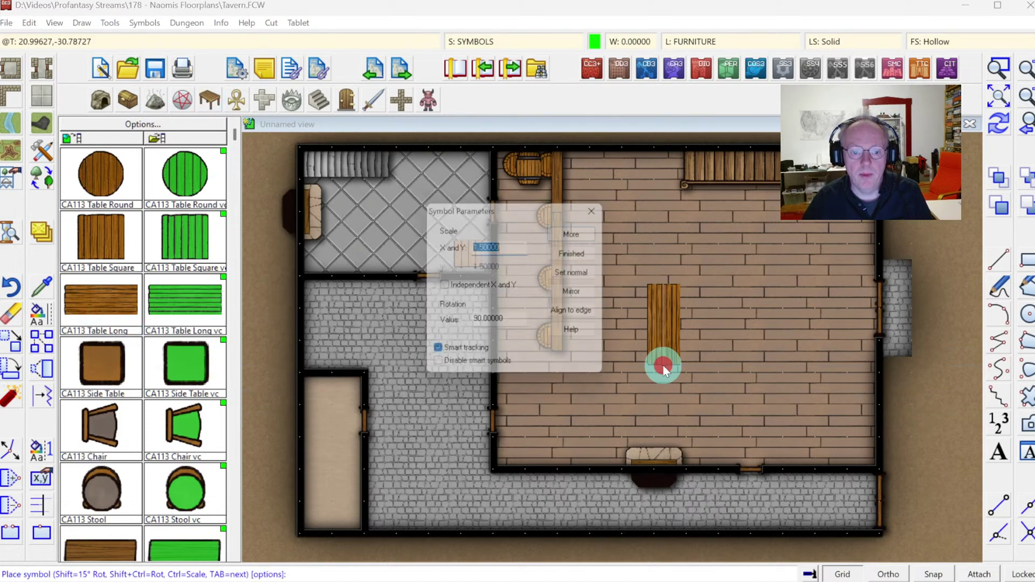
pyautogui.click(580, 237)
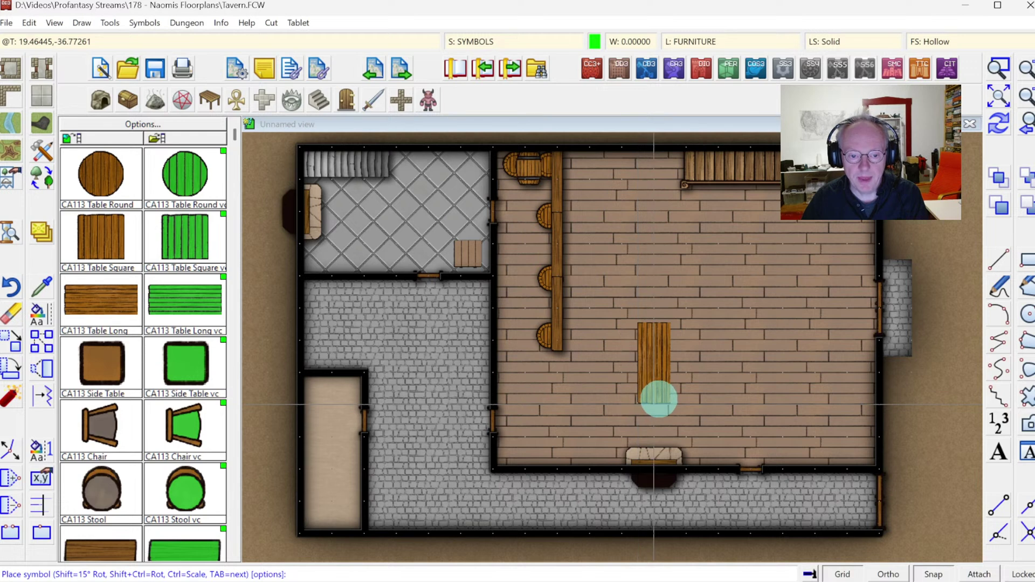
pyautogui.press('shift')
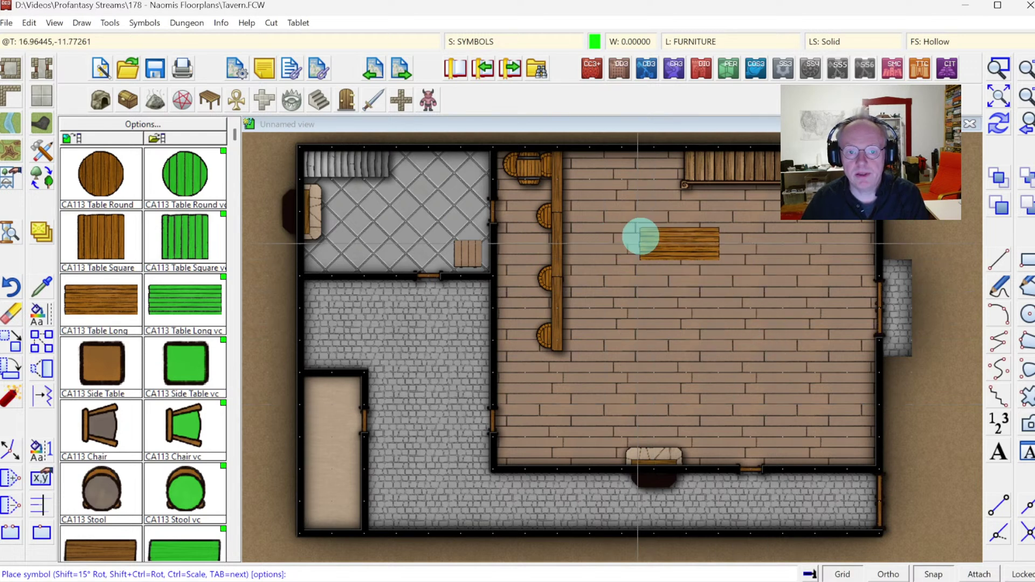
pyautogui.click(641, 236)
pyautogui.click(759, 250)
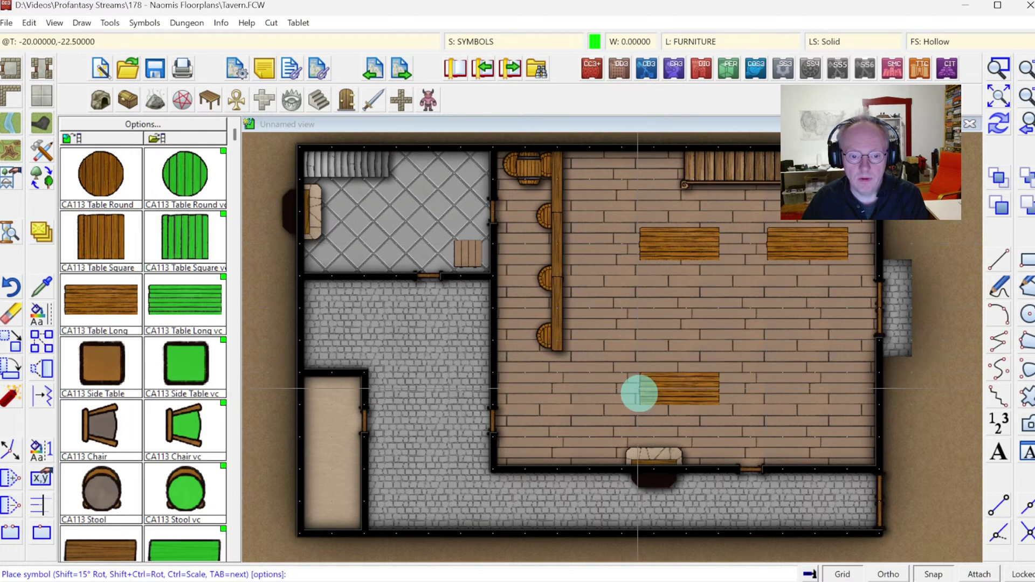
# Place two vertical Table Long symbols side by side in the large room, above the fireplace.
pyautogui.scroll(-1, 640, 393)
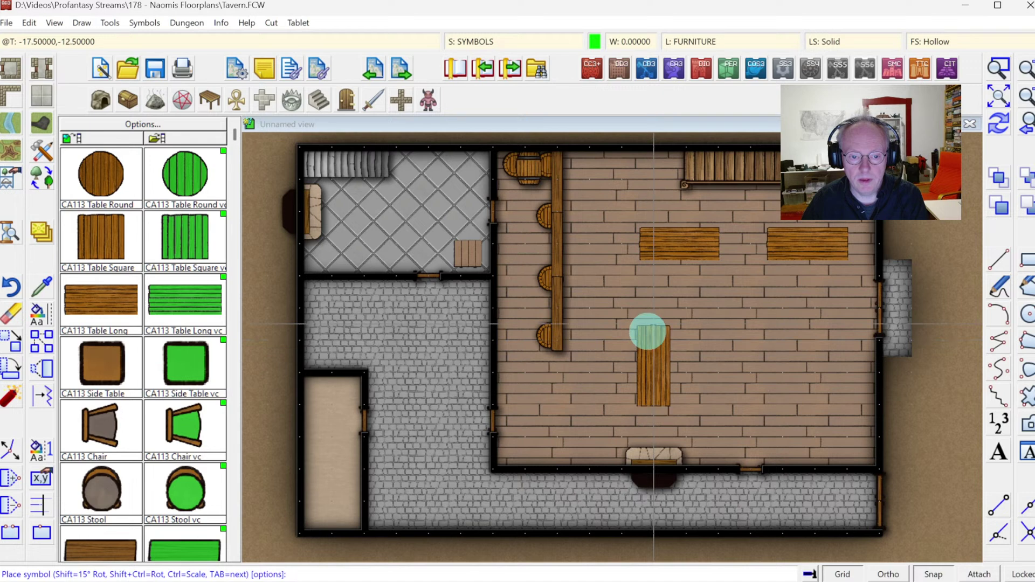
pyautogui.click(648, 339)
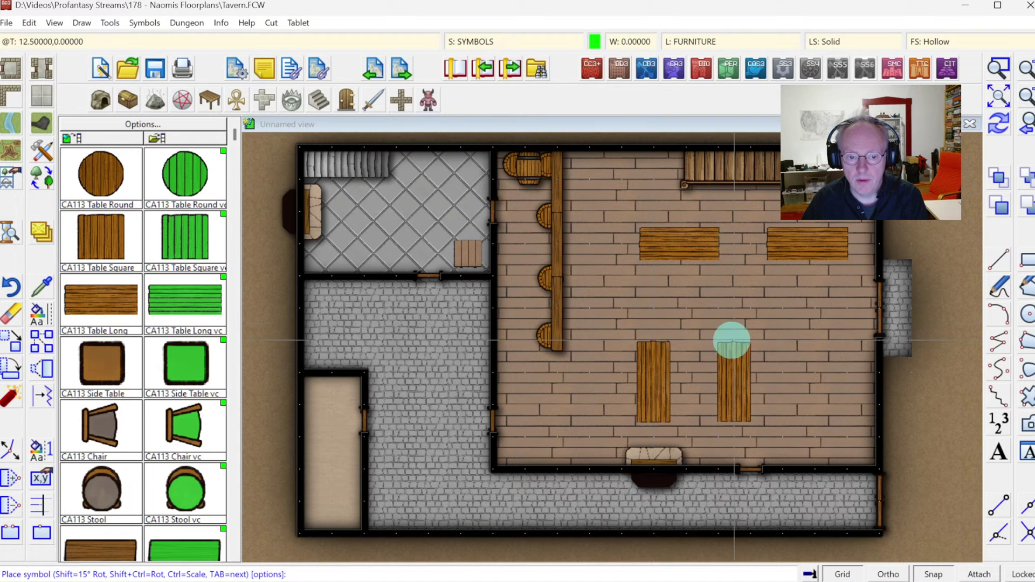
pyautogui.click(731, 340)
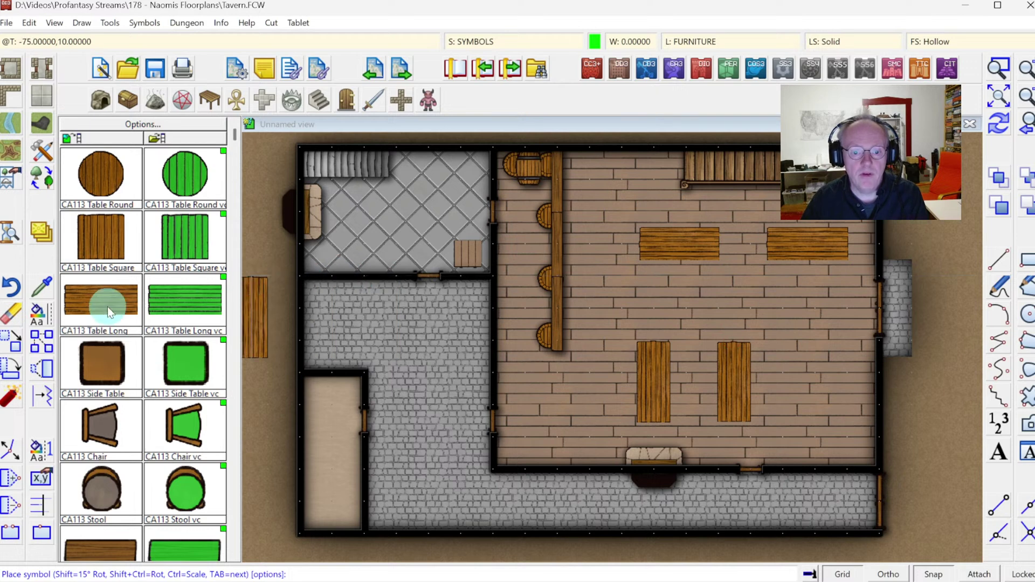
# Place two Table Round symbols in the lower-right corner area of the large room.
pyautogui.click(108, 166)
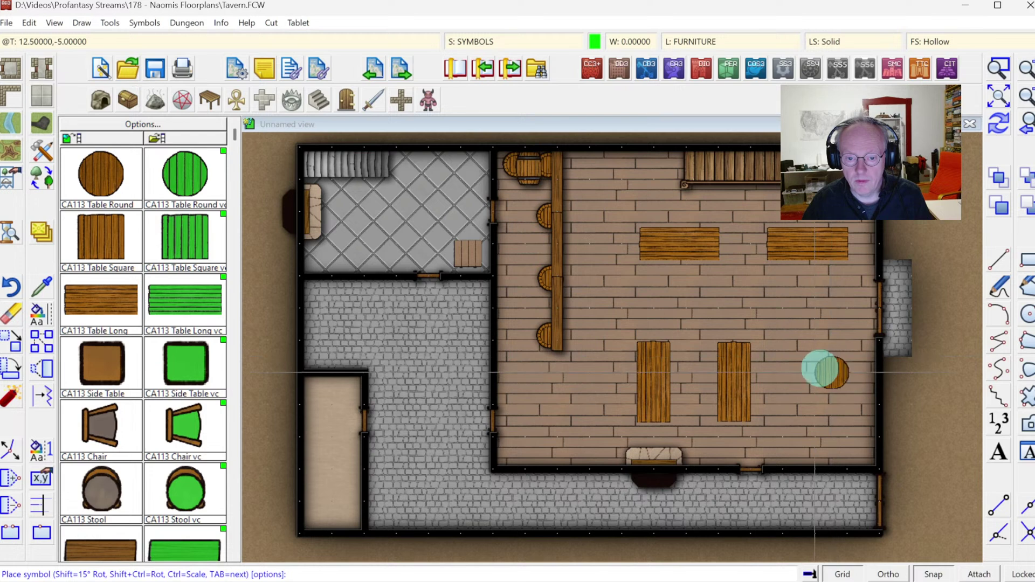
pyautogui.click(830, 373)
pyautogui.click(816, 437)
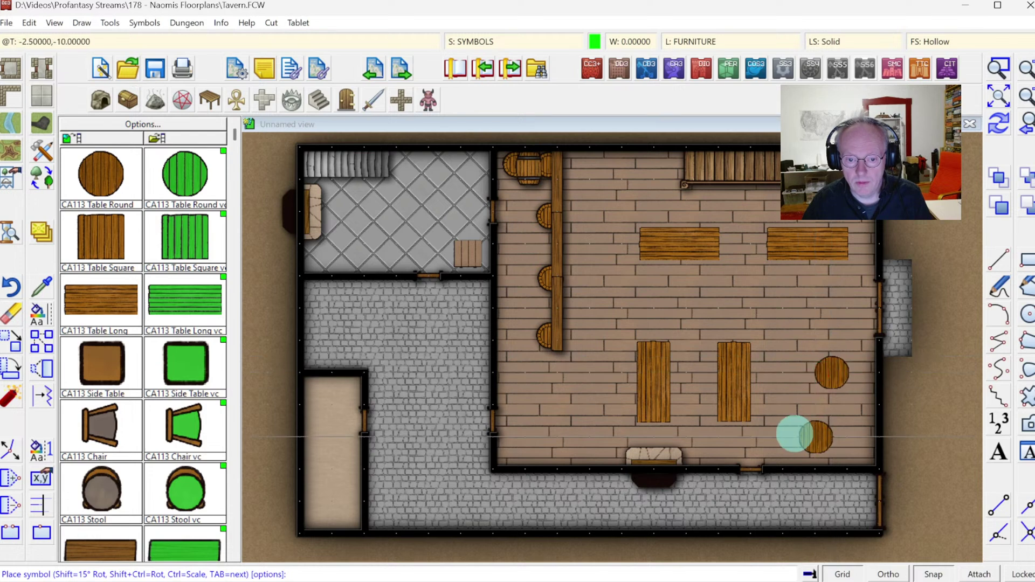
# Place one Table Round symbol near the large room's lower-right corner and another to the left of the fireplace.
pyautogui.click(781, 436)
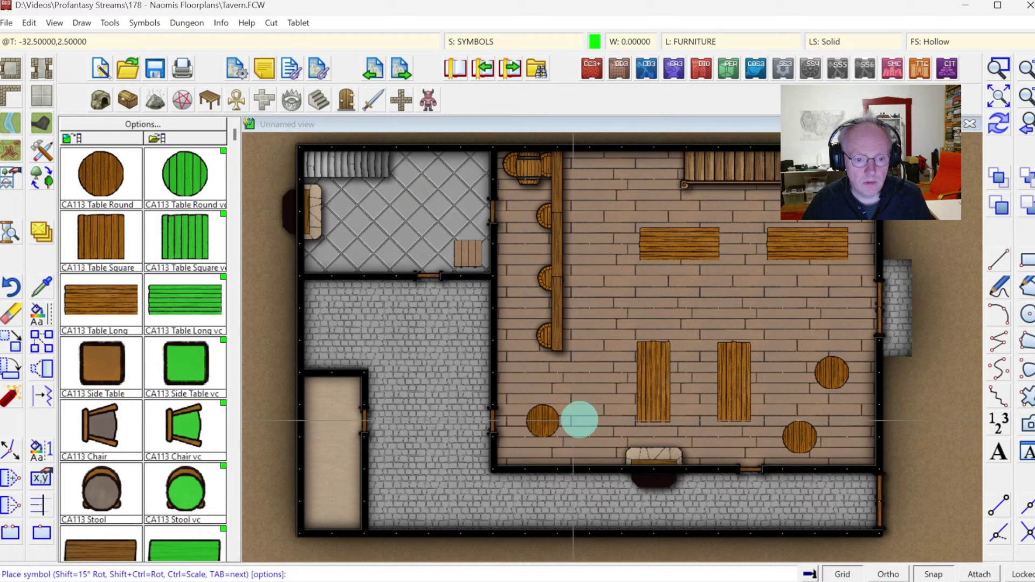
pyautogui.click(562, 422)
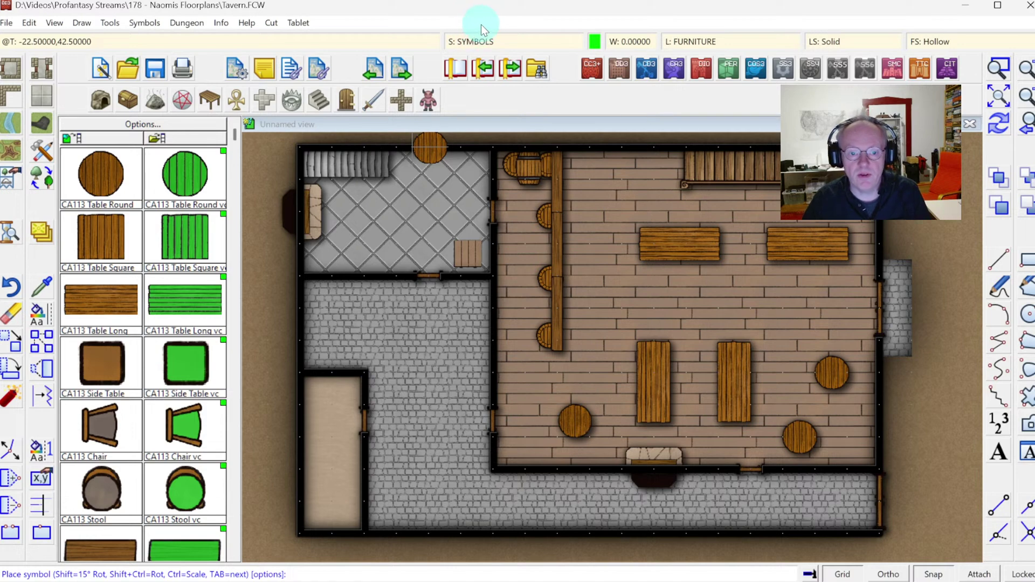
# Add a drawing sheet named SYMBOLS LOW and move it between SYMBOLS FLAT and SYMBOLS in the sheet order.
pyautogui.click(476, 47)
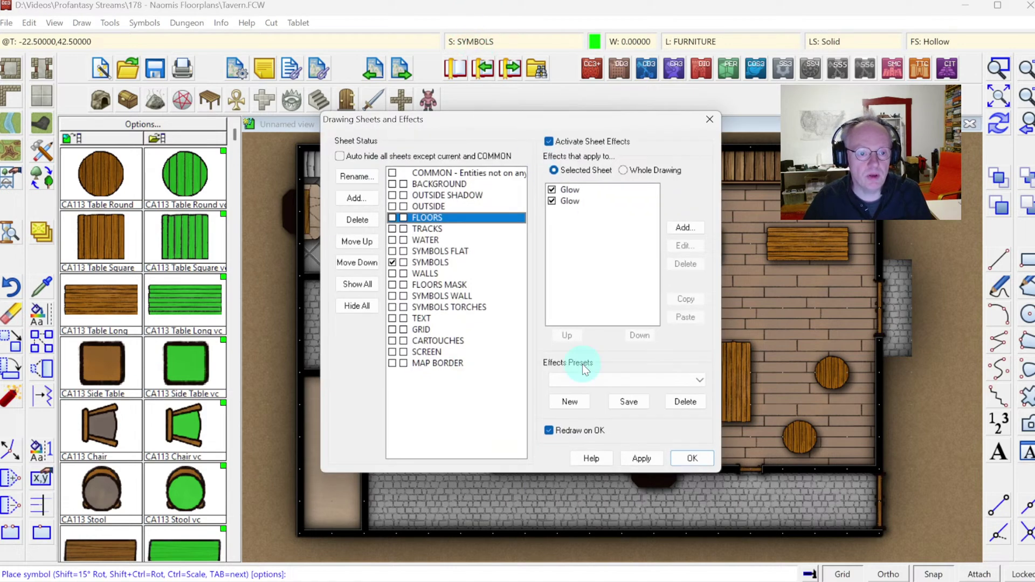
pyautogui.click(431, 262)
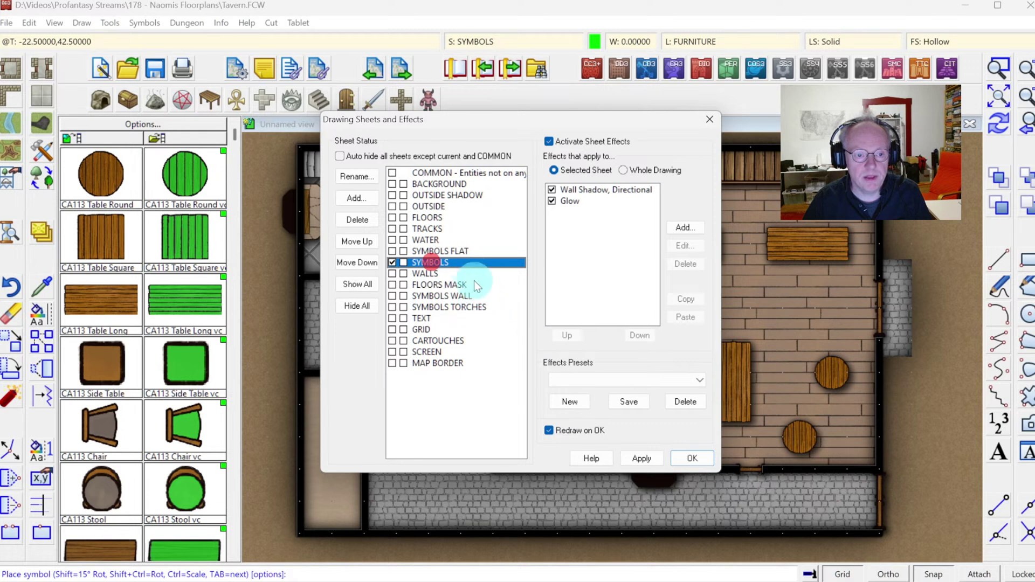
pyautogui.click(453, 249)
pyautogui.click(435, 263)
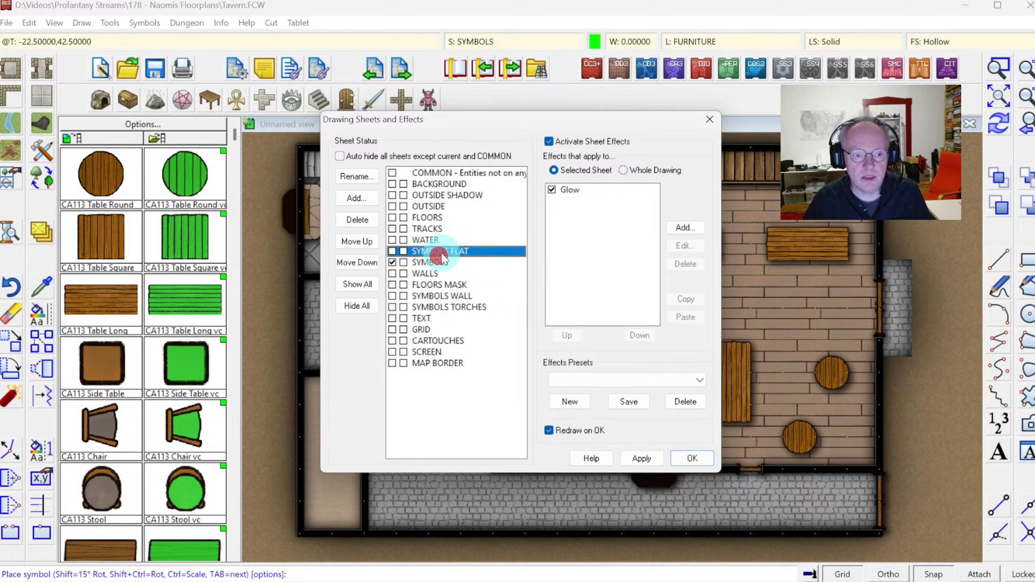
pyautogui.click(442, 261)
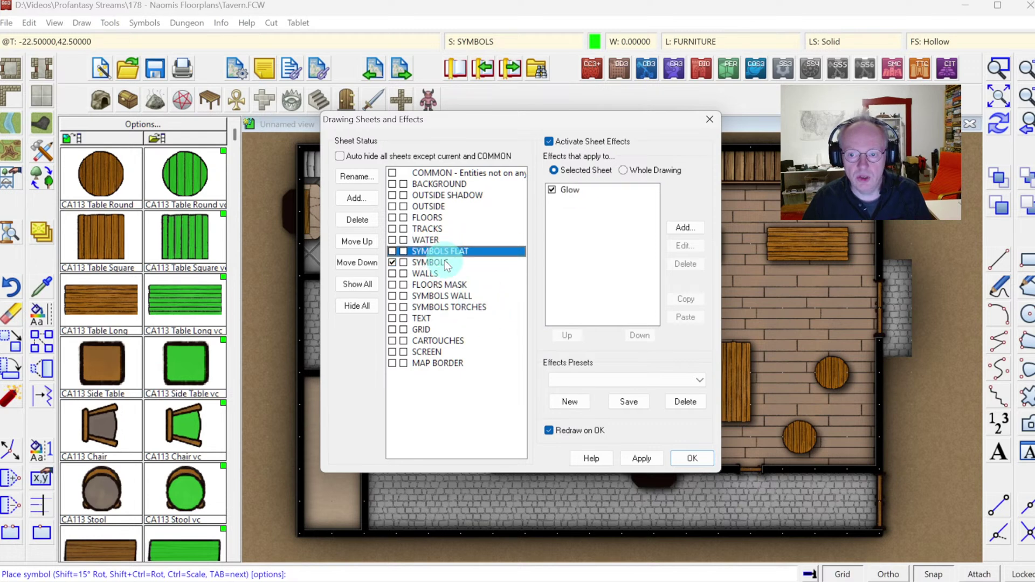
pyautogui.click(445, 263)
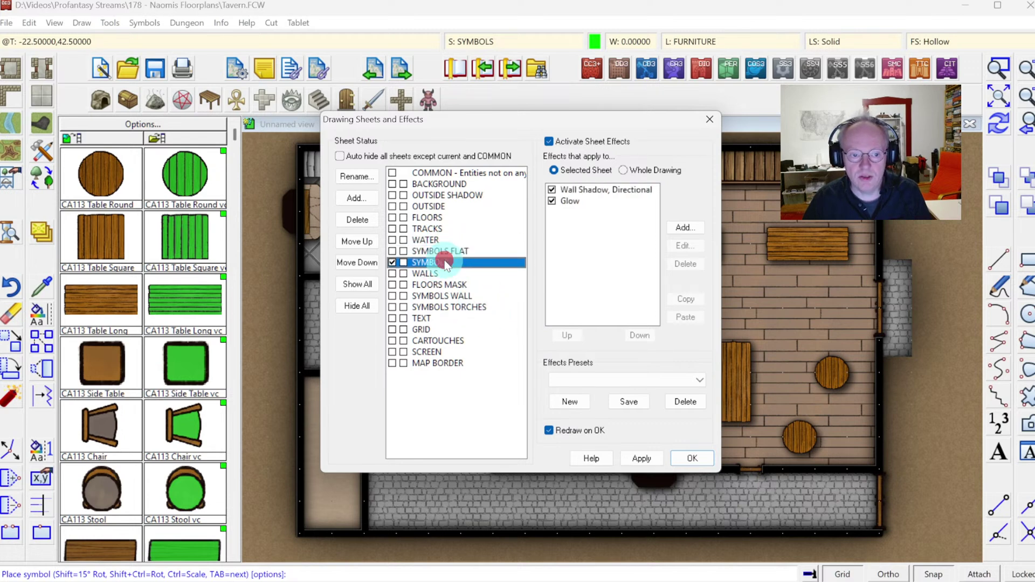
pyautogui.click(361, 199)
pyautogui.write('SY')
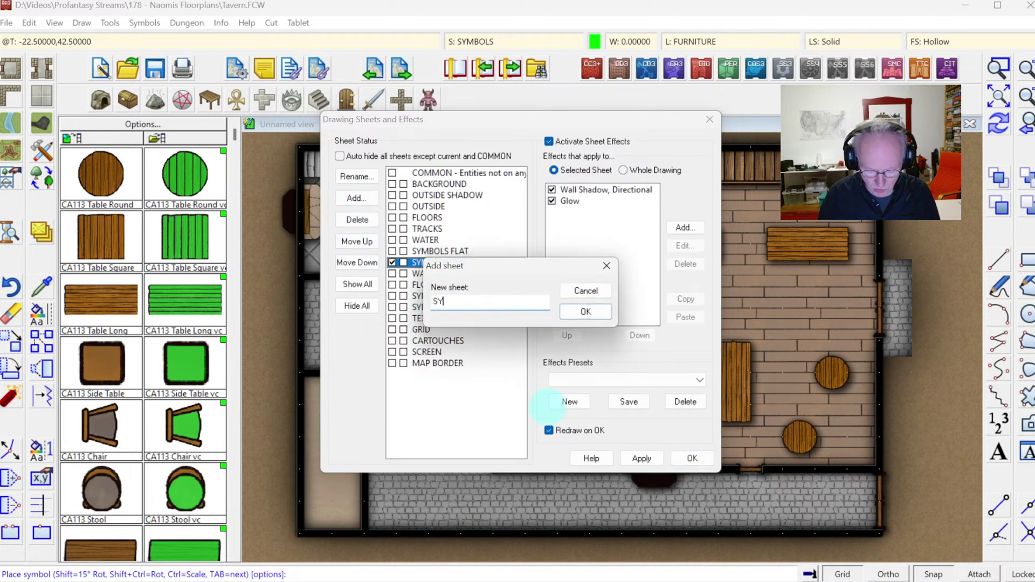
pyautogui.press('BackSpace')
pyautogui.press('BackSpace')
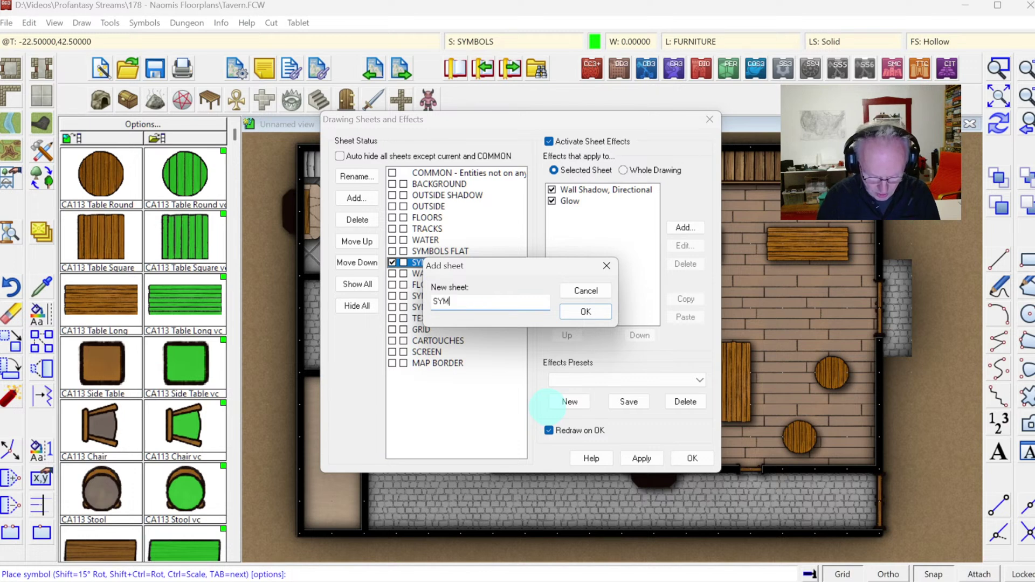
pyautogui.press('Return')
pyautogui.click(358, 241)
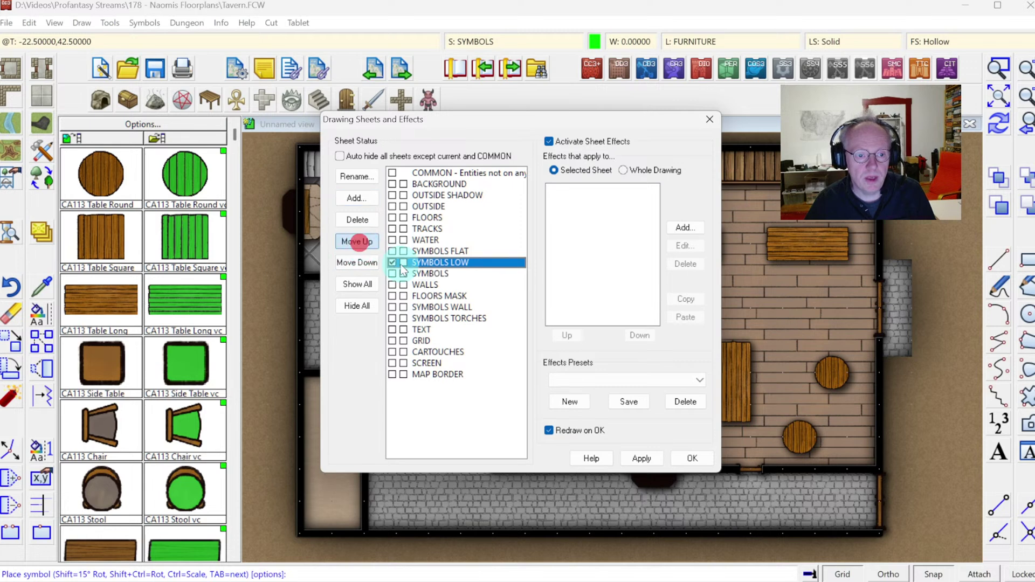
# Copy the directional Wall Shadow and Glow effects from the SYMBOLS sheet to the SYMBOLS LOW sheet.
pyautogui.click(439, 273)
pyautogui.keyDown('shift'); pyautogui.click(571, 201); pyautogui.keyUp('shift')
pyautogui.click(696, 298)
pyautogui.click(459, 263)
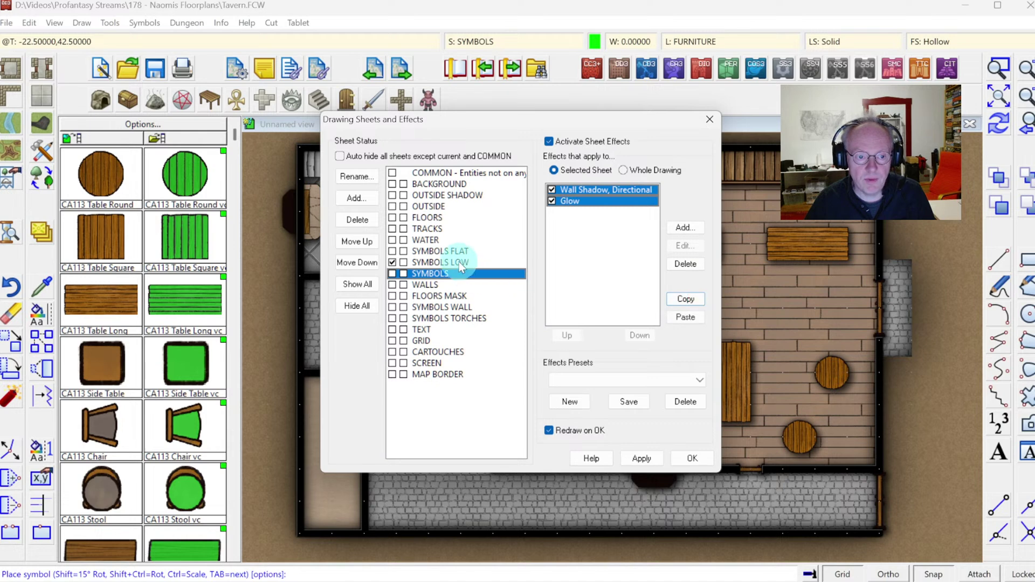
pyautogui.click(694, 315)
# Set the SYMBOLS LOW directional wall shadow length to .5 map units and apply the sheet settings.
pyautogui.click(607, 189)
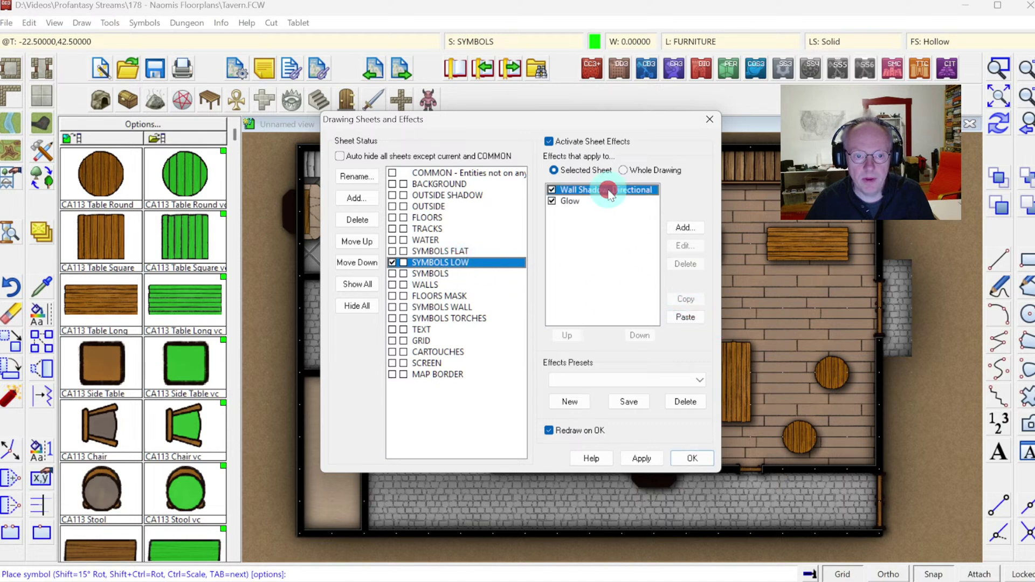
pyautogui.click(683, 246)
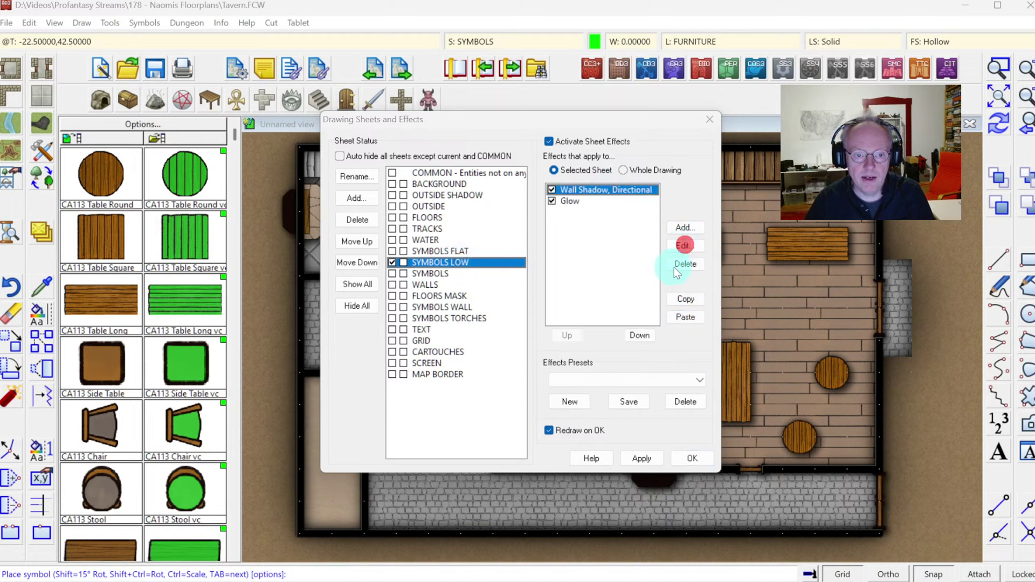
pyautogui.doubleClick(515, 262)
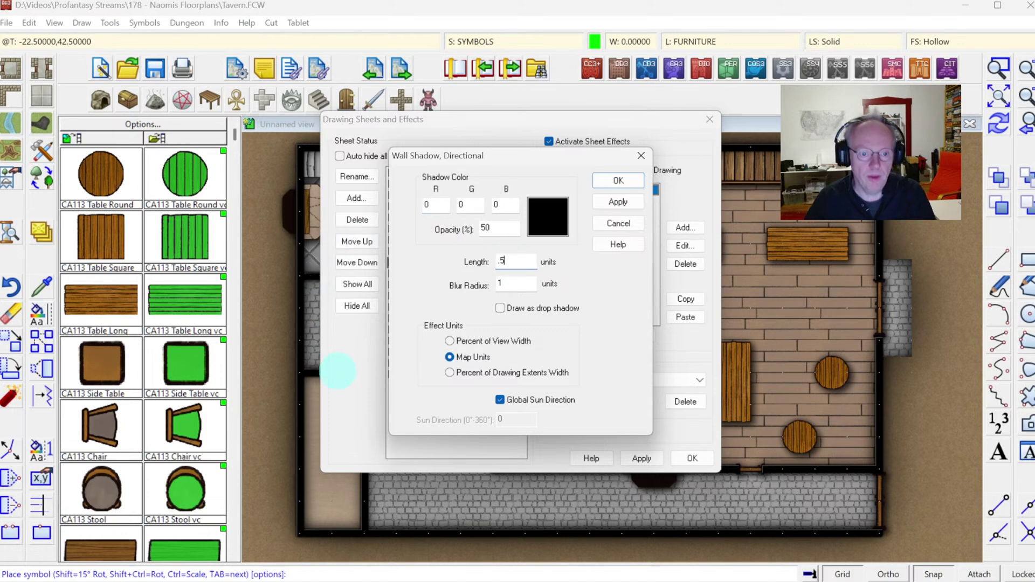
pyautogui.click(618, 181)
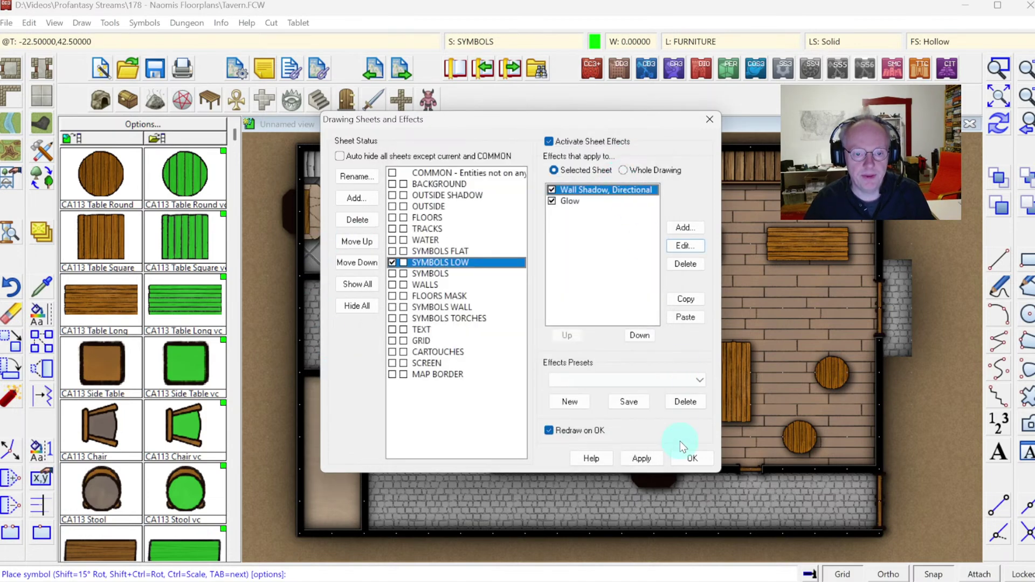
pyautogui.click(679, 454)
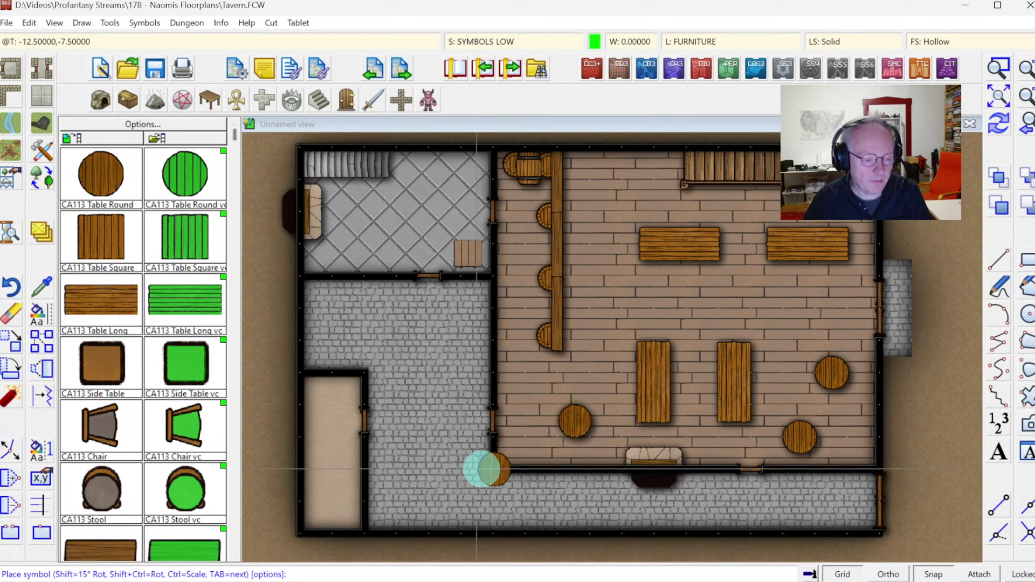
pyautogui.click(103, 480)
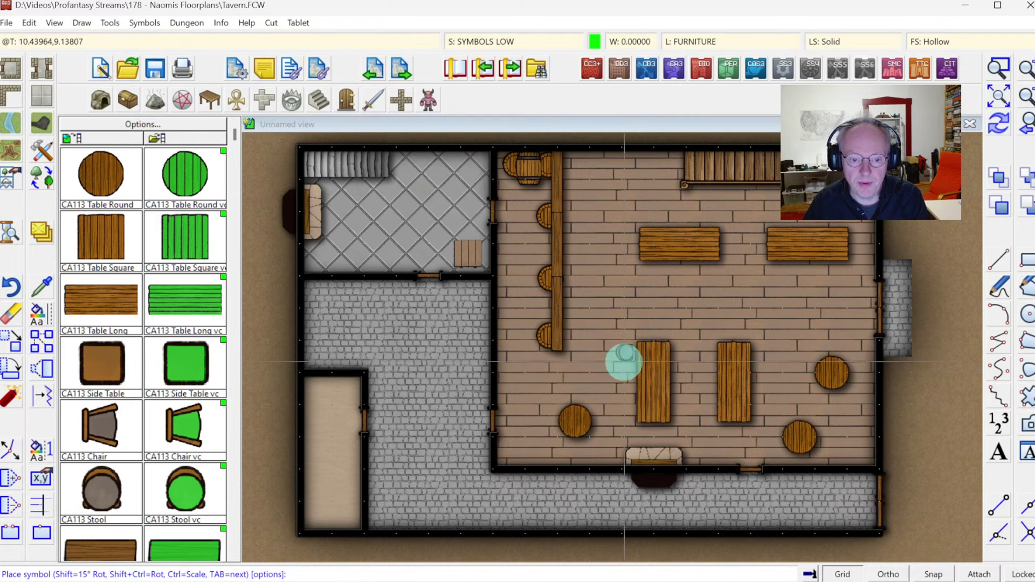
pyautogui.click(630, 367)
pyautogui.click(629, 392)
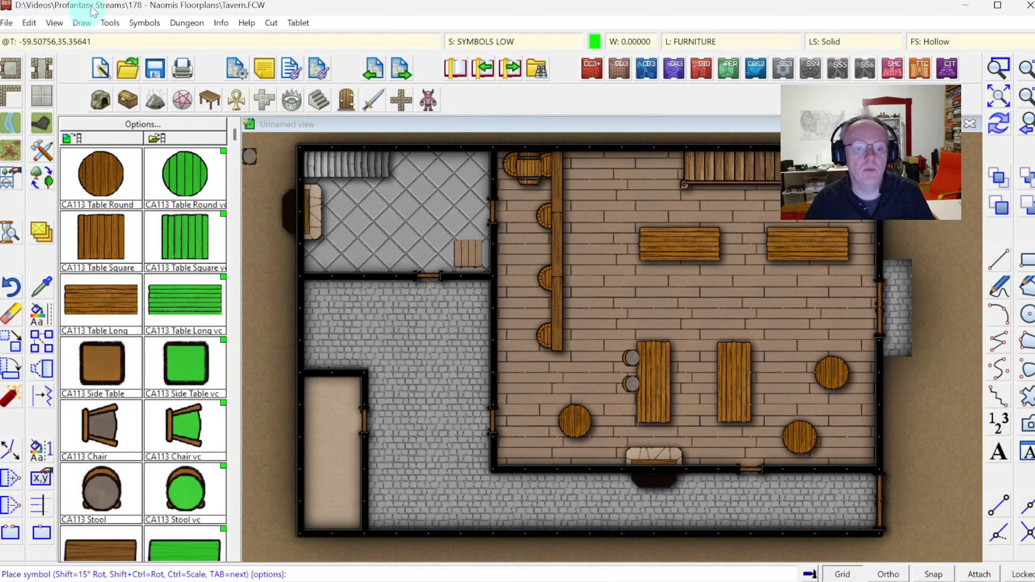
pyautogui.rightClick(70, 43)
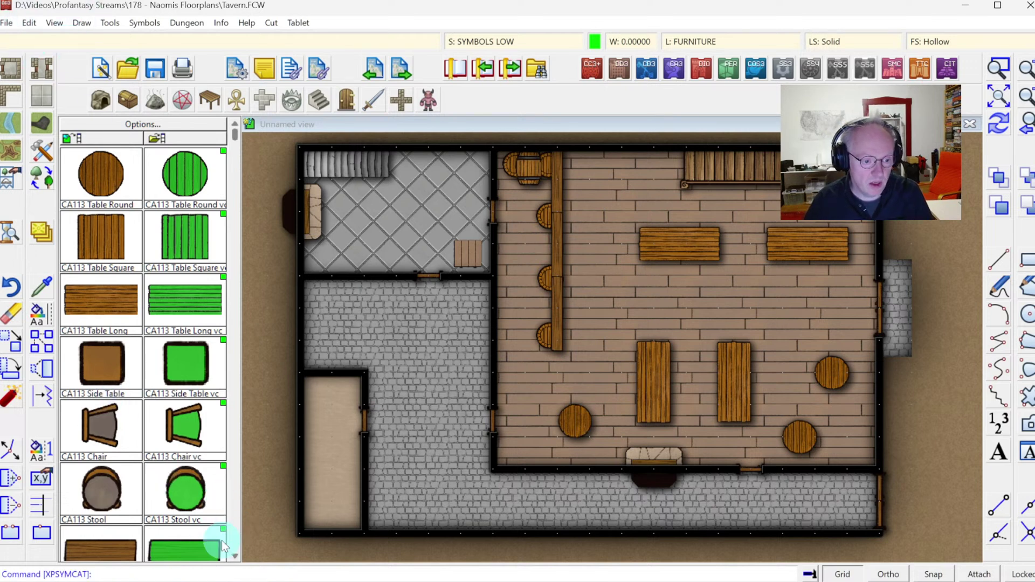
# Place vertical Bench Long symbols along both long sides of the two vertical tables above the fireplace.
pyautogui.click(234, 556)
pyautogui.click(233, 556)
pyautogui.click(76, 476)
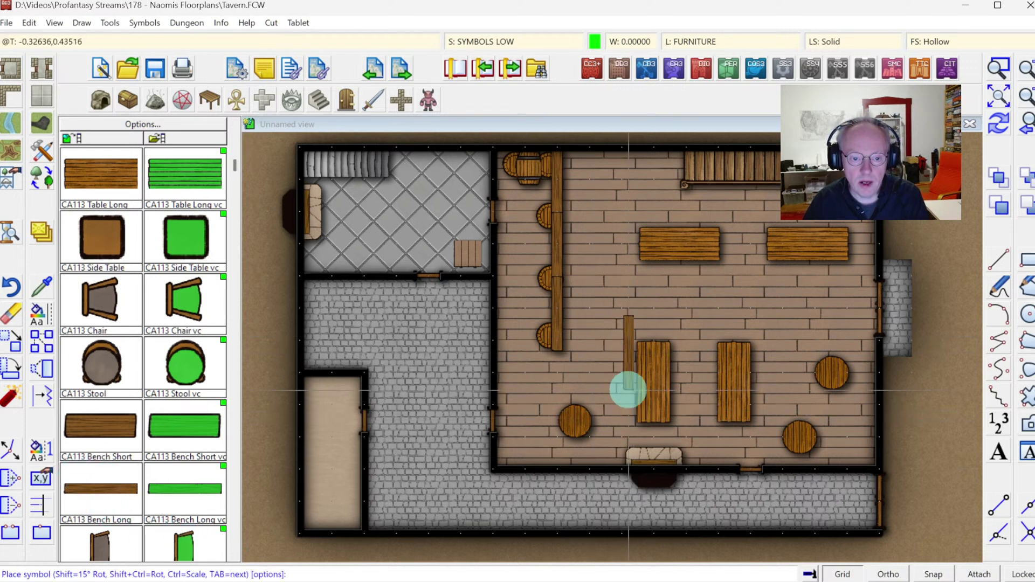
pyautogui.click(633, 418)
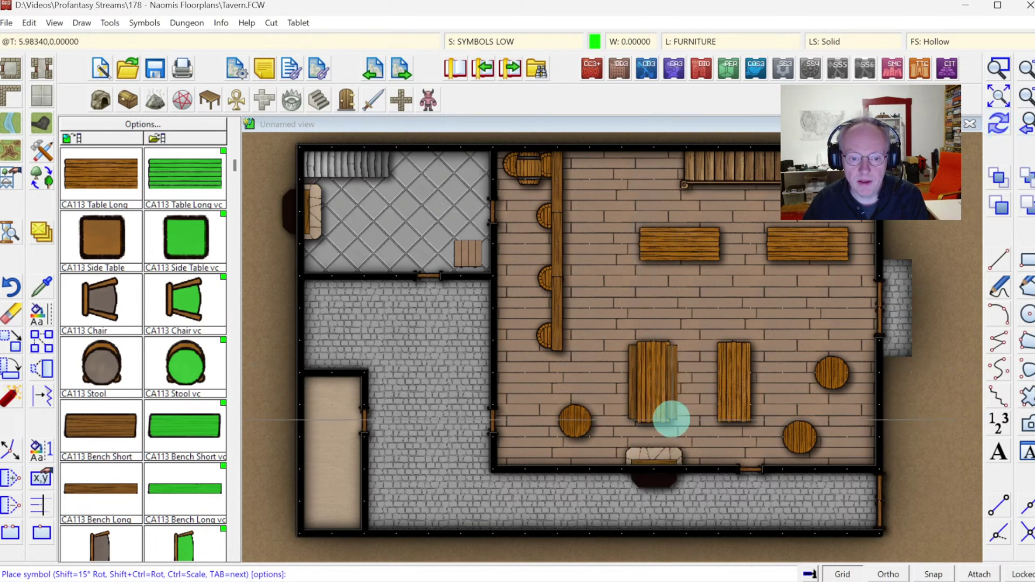
pyautogui.click(671, 420)
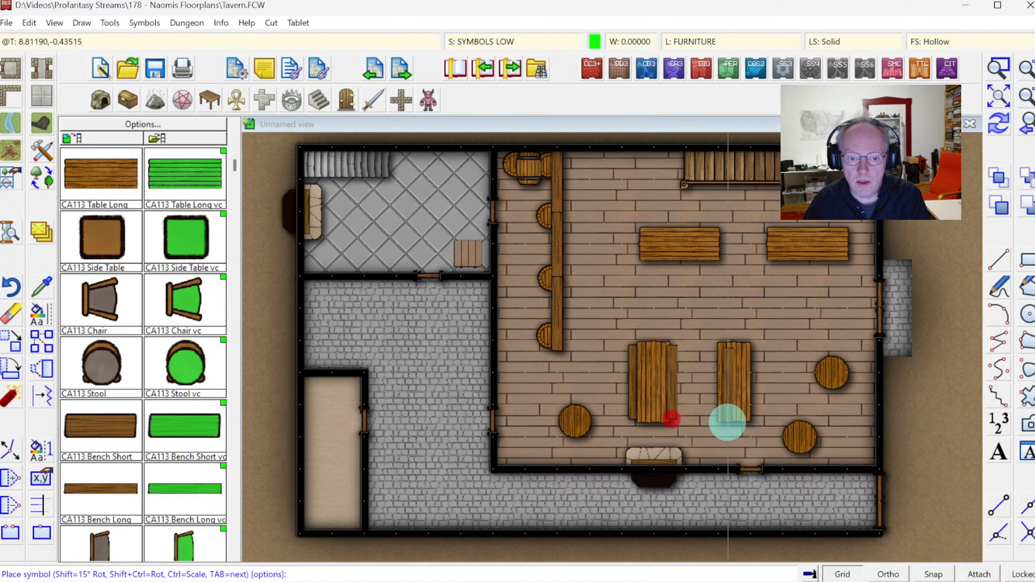
pyautogui.click(717, 420)
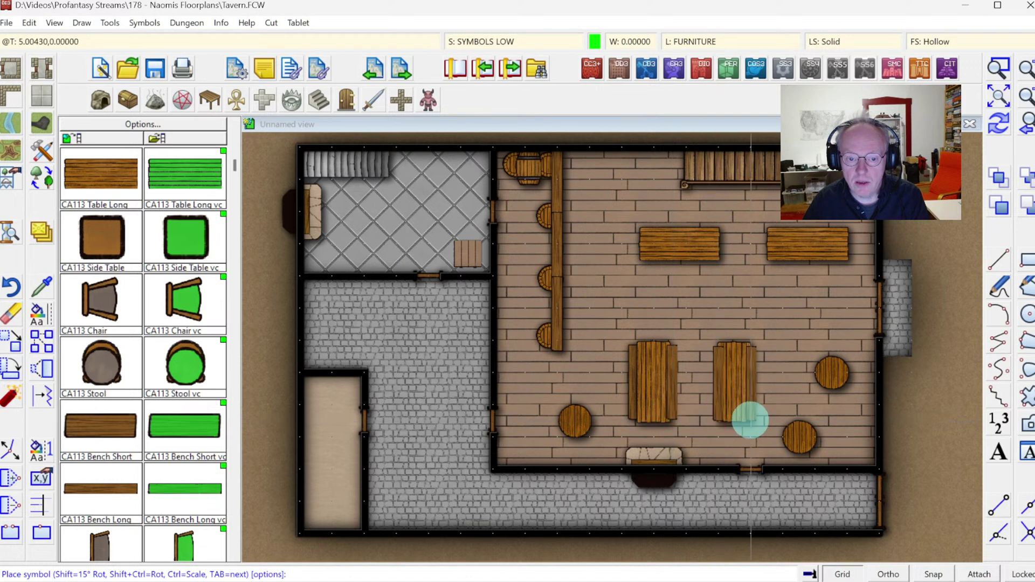
pyautogui.click(749, 420)
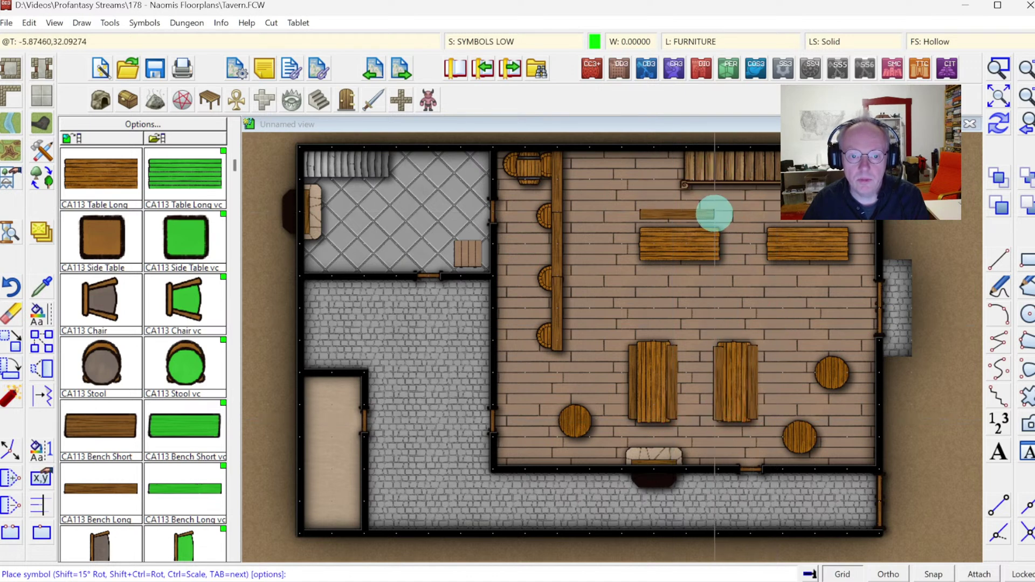
# Place horizontal Bench Long symbols above and below both horizontal tables in the upper room and redraw the map.
pyautogui.click(718, 215)
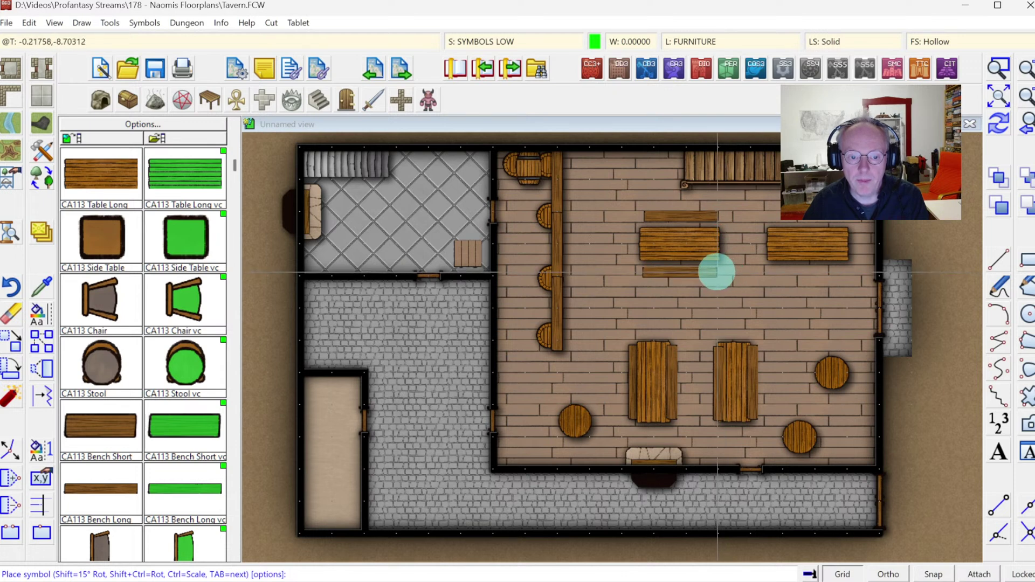
pyautogui.click(717, 272)
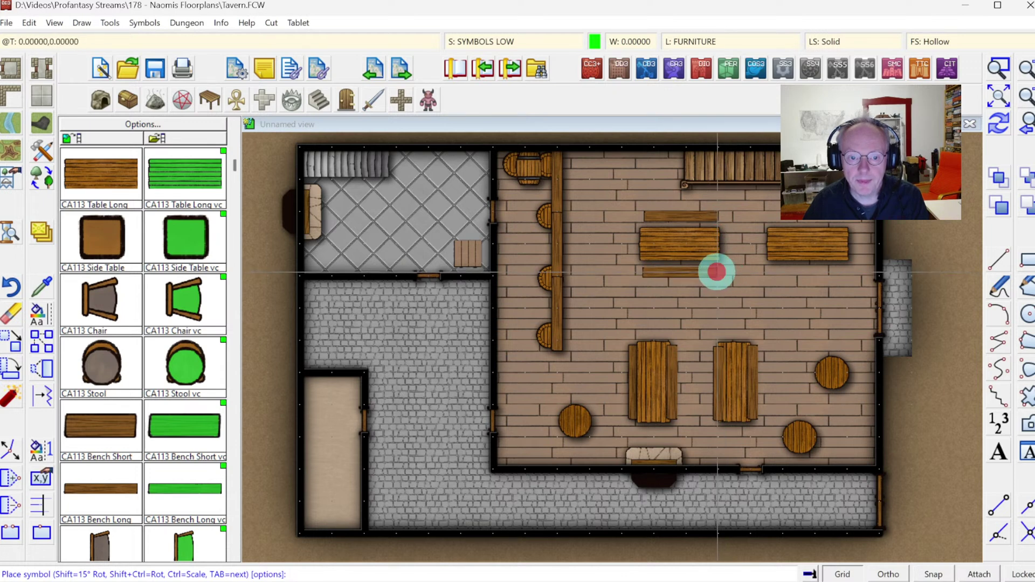
pyautogui.click(844, 272)
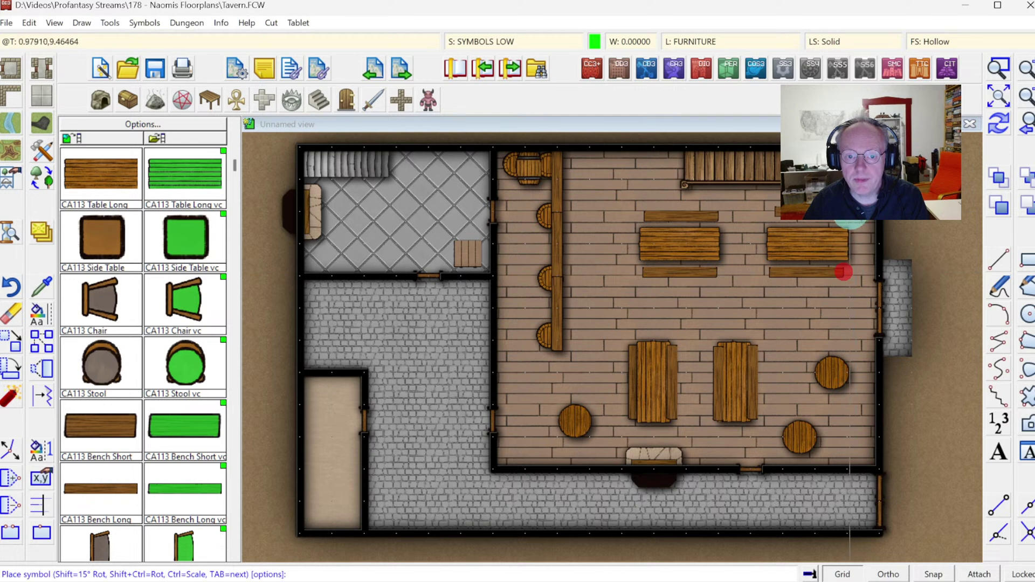
pyautogui.click(1002, 124)
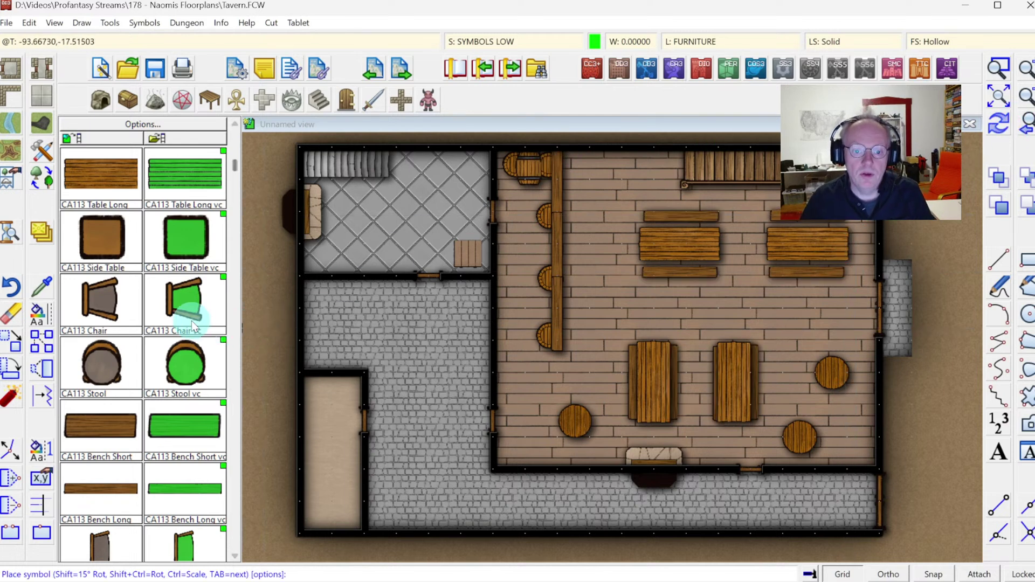
# Place three Stool symbols around the round table to the left of the fireplace, each rotated to face it.
pyautogui.click(104, 360)
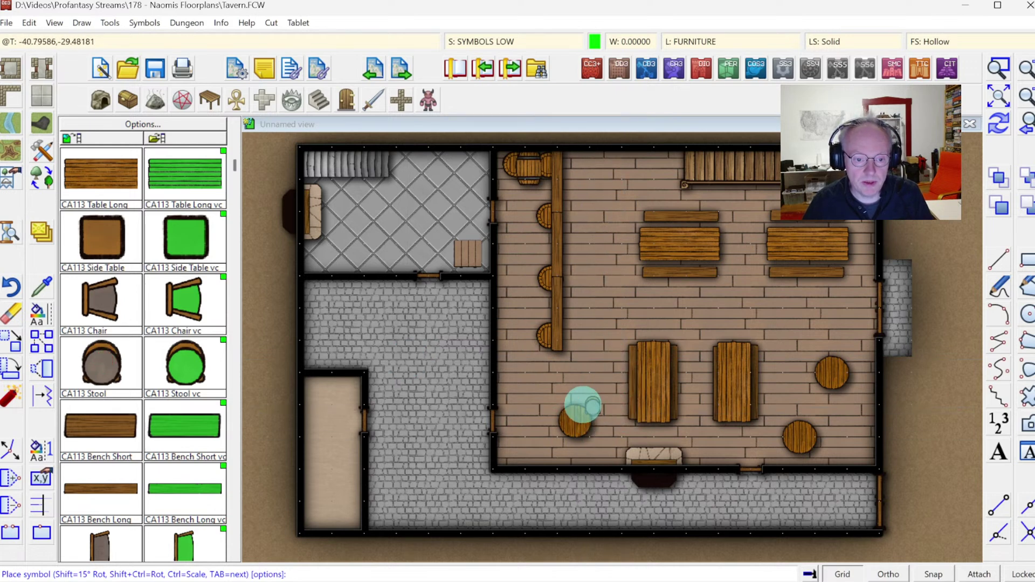
pyautogui.click(563, 402)
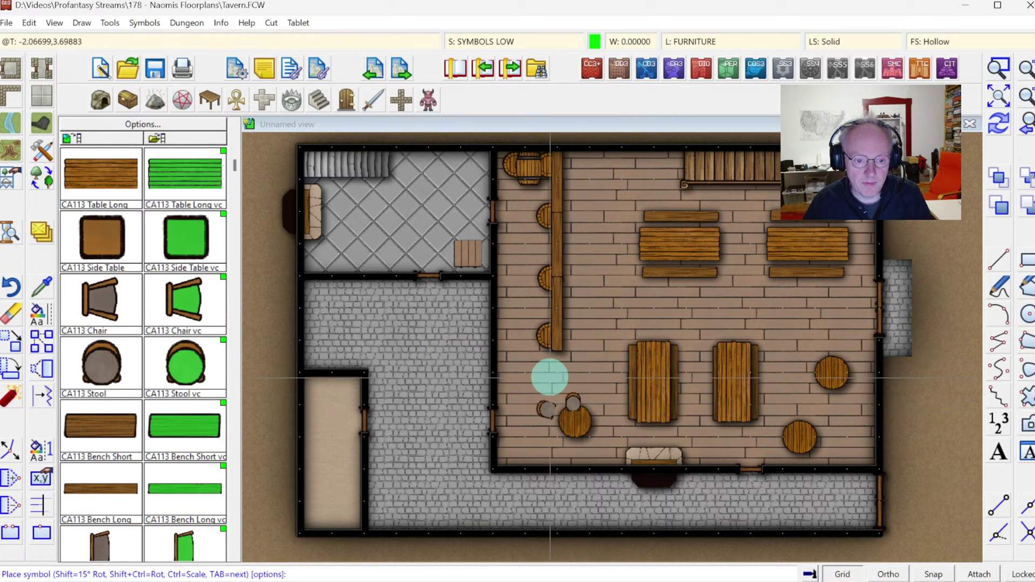
pyautogui.click(562, 440)
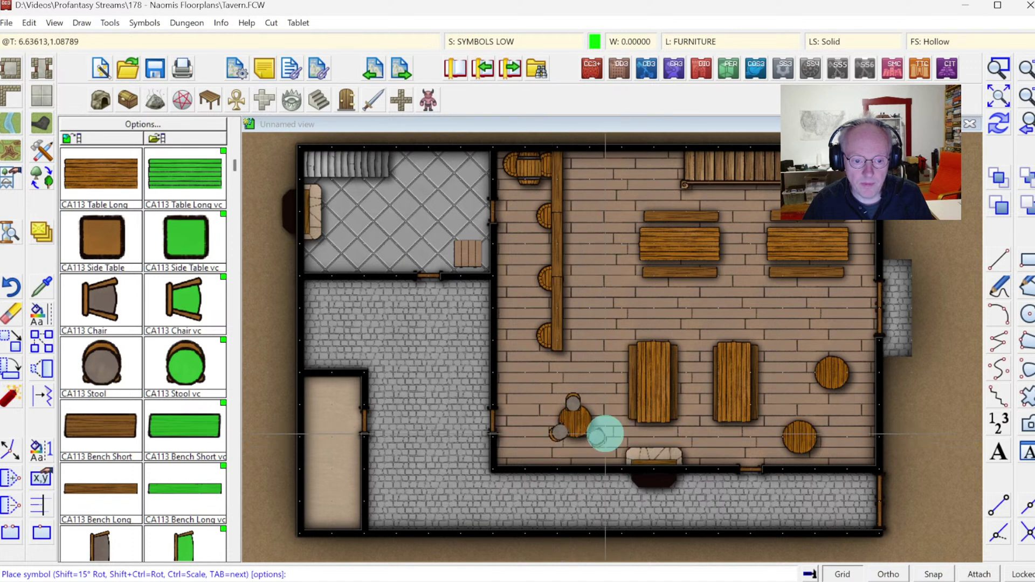
pyautogui.click(603, 436)
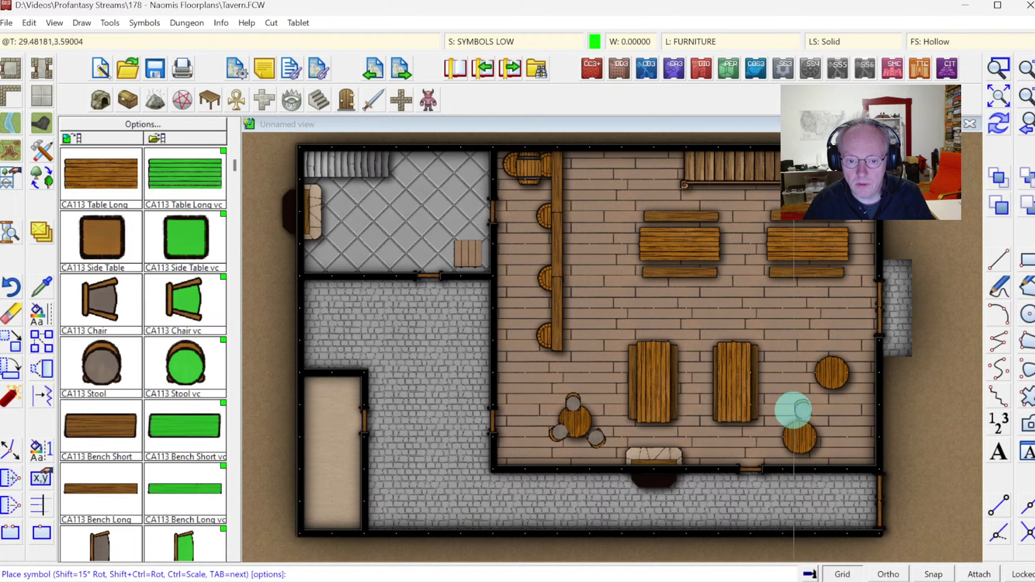
# Place three rotated Stool symbols around the lower round table near the large room's lower-right corner.
pyautogui.click(795, 417)
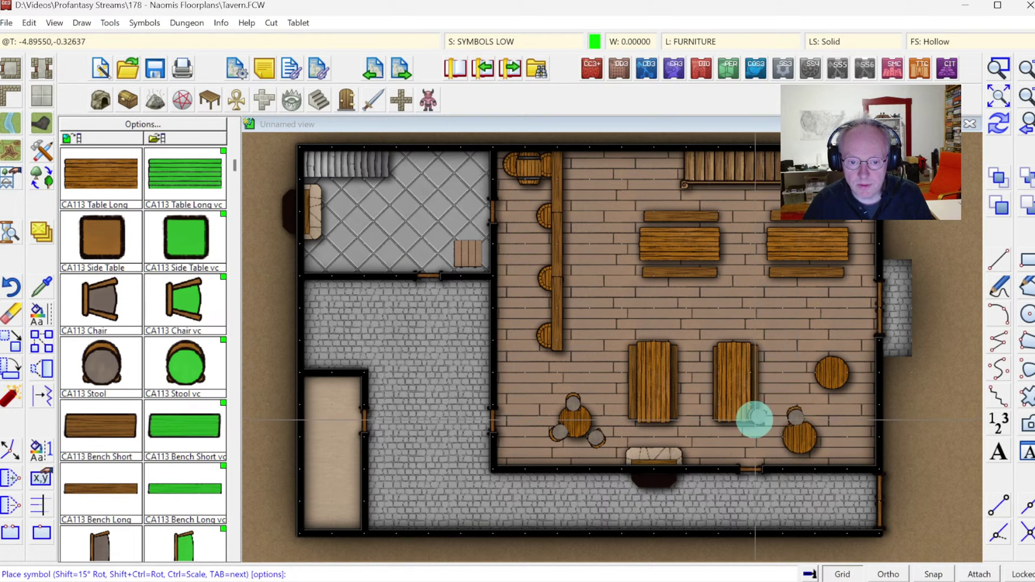
pyautogui.click(776, 444)
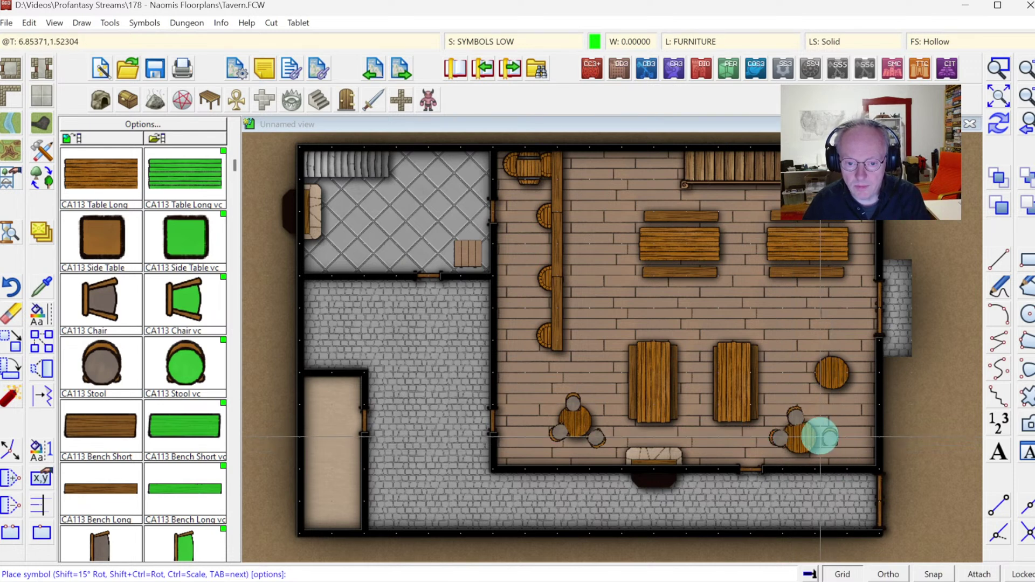
pyautogui.click(822, 436)
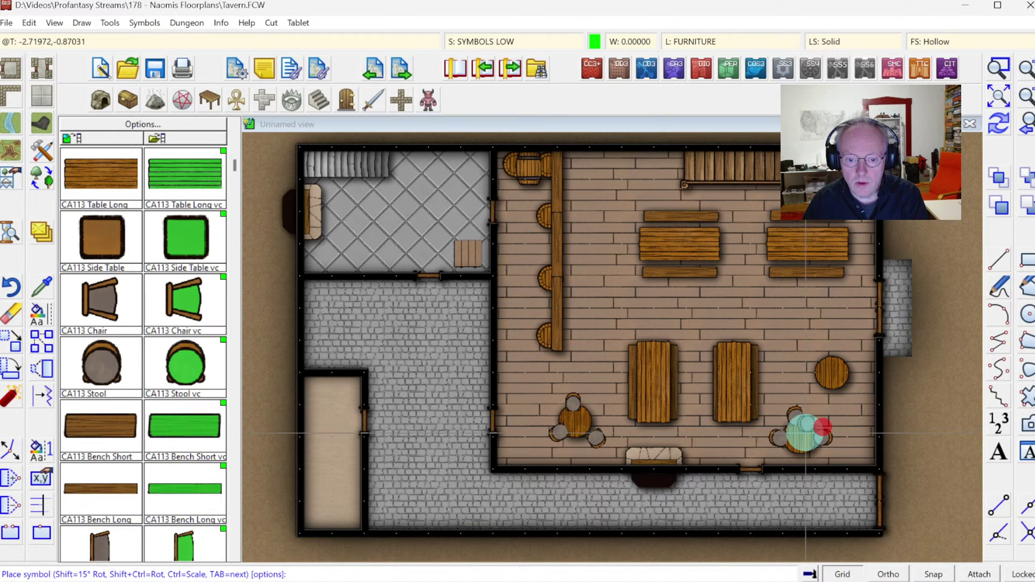
# Place four Stool symbols around the upper round table near the large room's right wall, each rotated to face it.
pyautogui.click(810, 379)
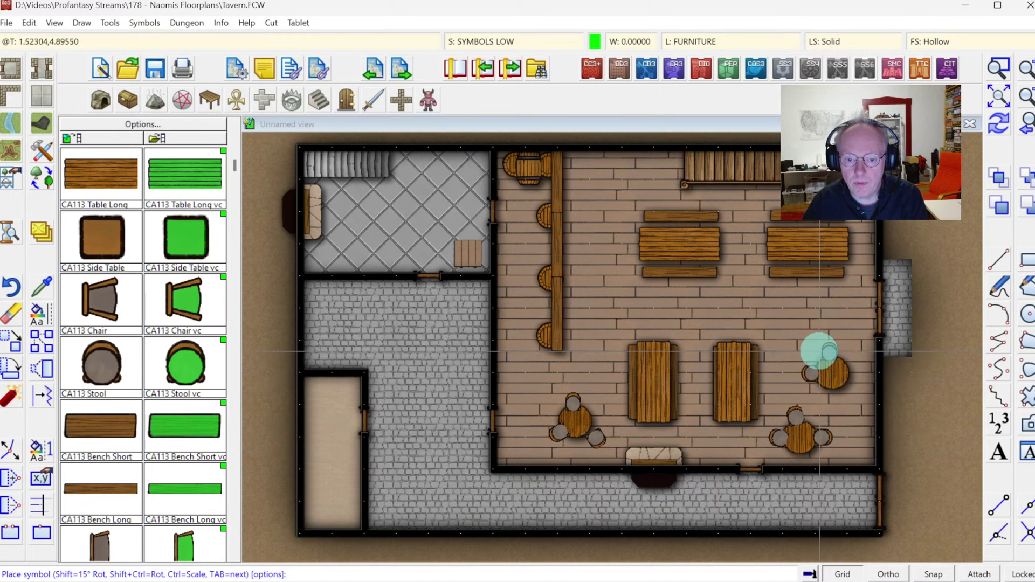
pyautogui.click(820, 351)
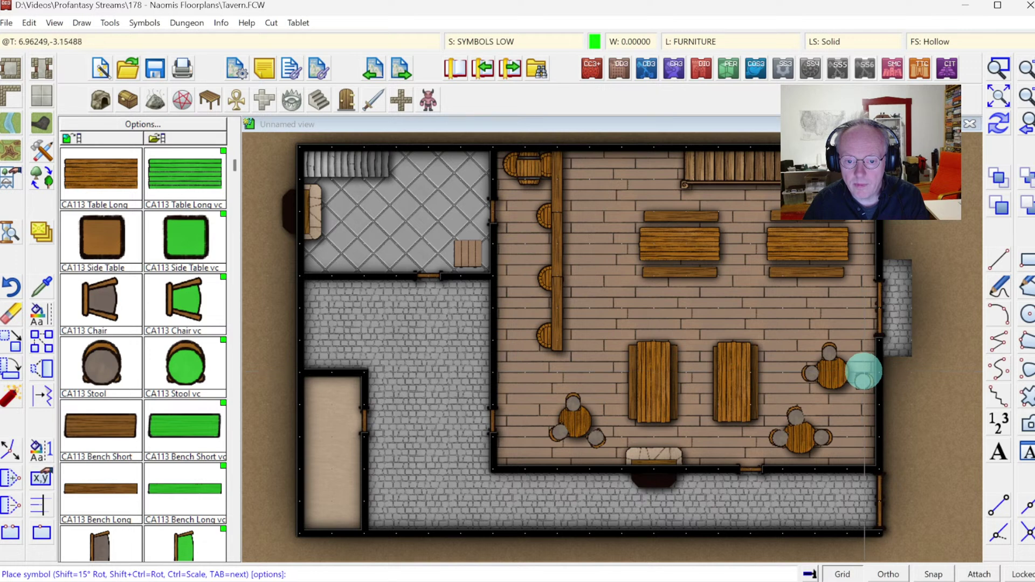
pyautogui.click(863, 371)
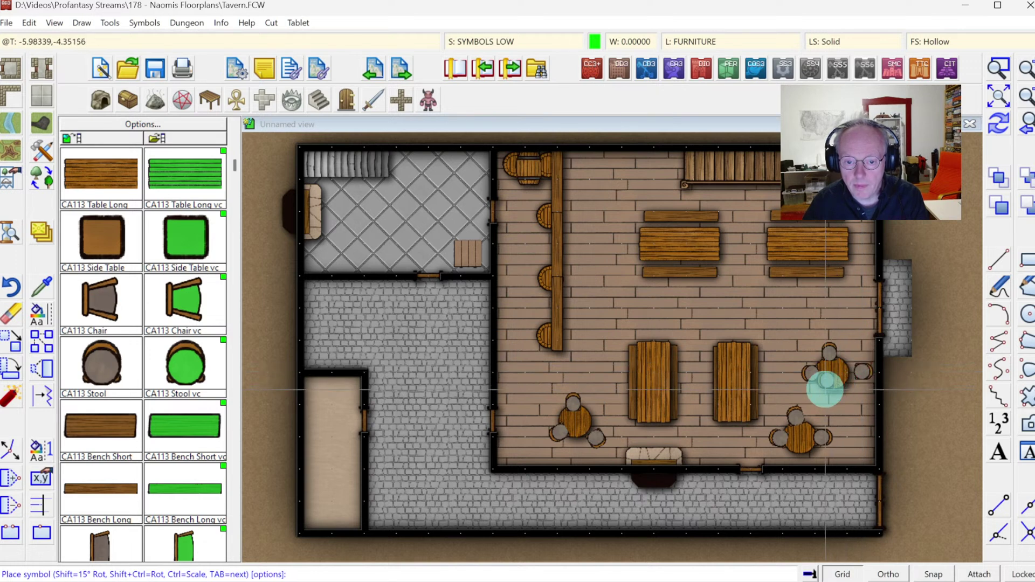
pyautogui.click(840, 390)
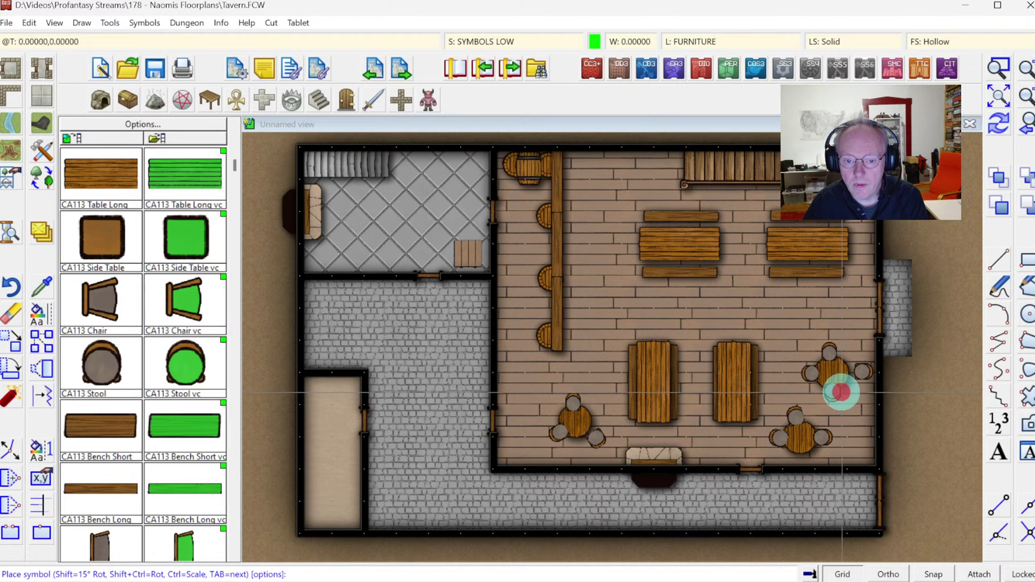
pyautogui.click(122, 255)
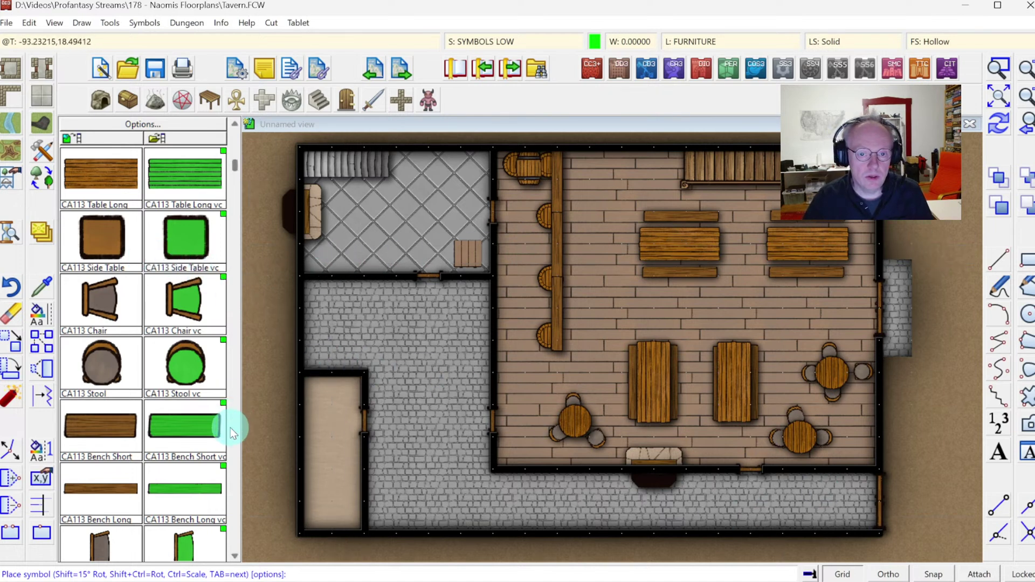
# Place the Pedestal lrg symbol with snap on against the large room's upper wall, between the bar and the wooden stairs.
pyautogui.click(237, 445)
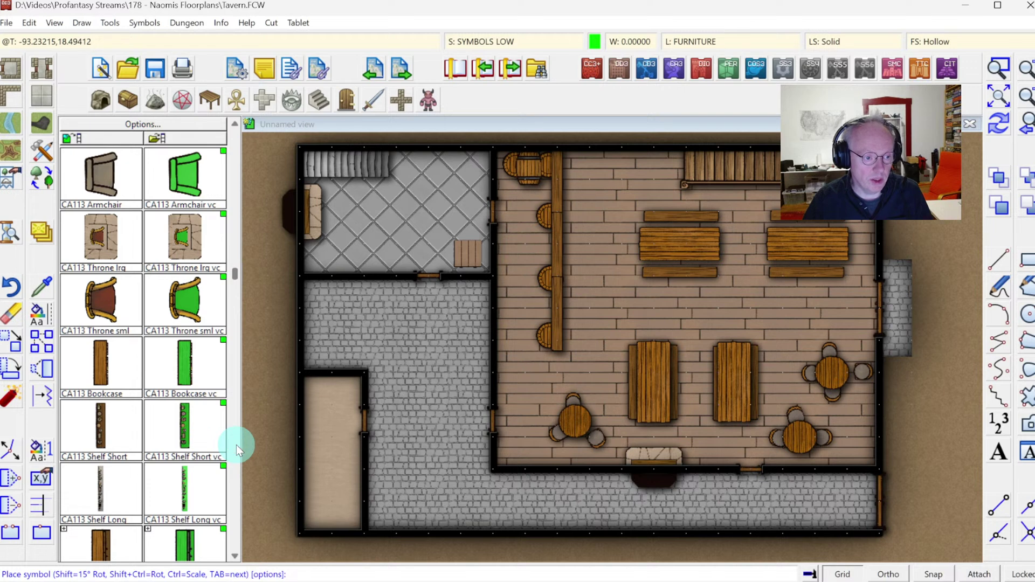
pyautogui.click(236, 444)
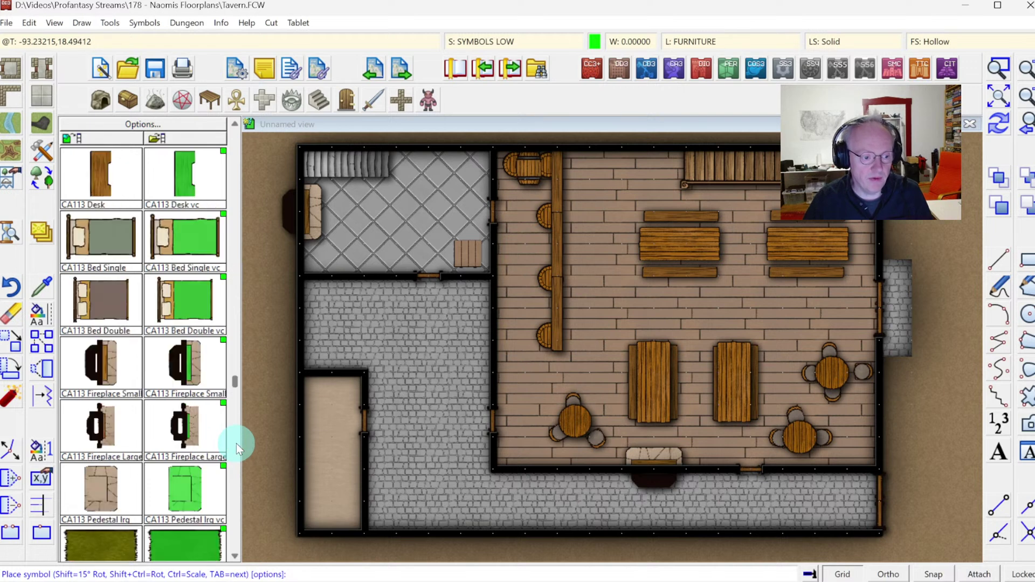
pyautogui.click(106, 491)
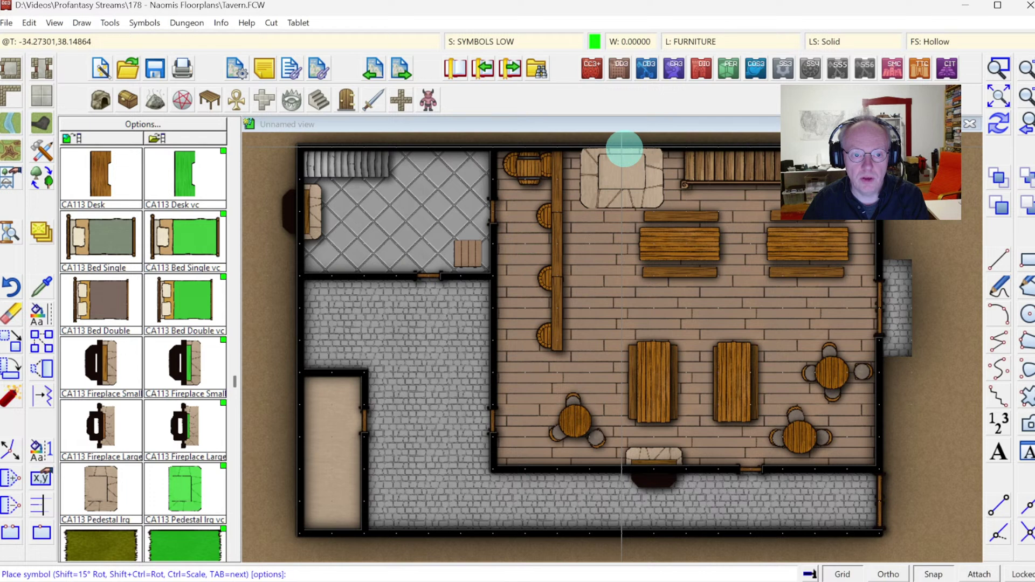
pyautogui.click(624, 148)
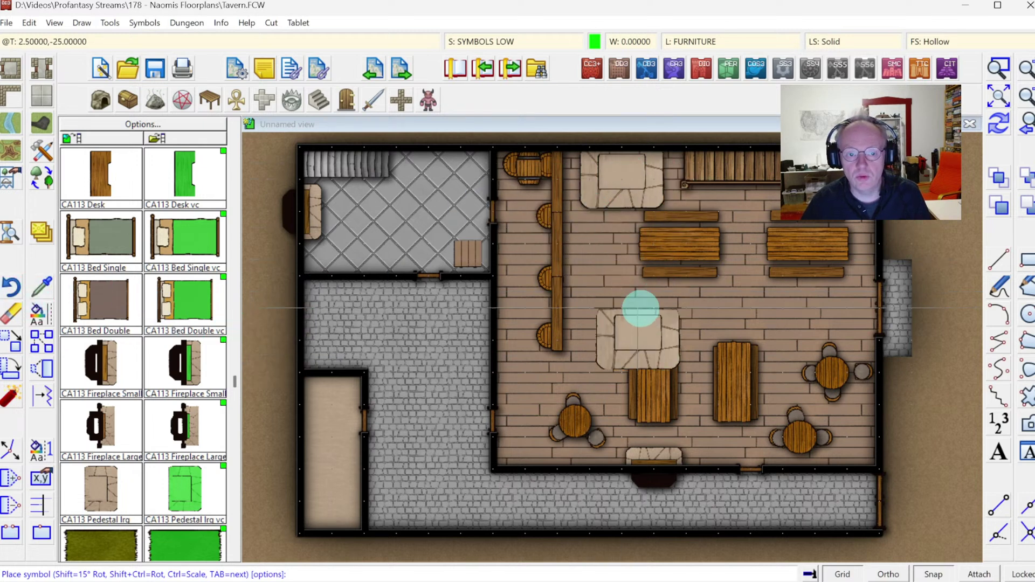
pyautogui.press('Escape')
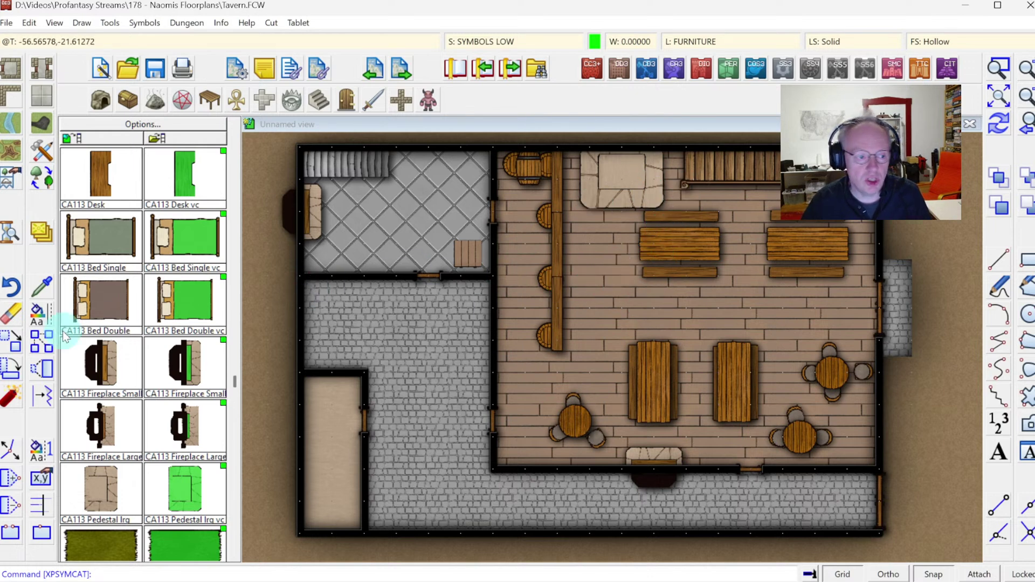
# Move the left horizontal table and its two benches 2.5 units down, away from the stone pedestal.
pyautogui.click(7, 339)
pyautogui.click(624, 219)
pyautogui.click(723, 294)
pyautogui.rightClick(697, 262)
pyautogui.click(700, 268)
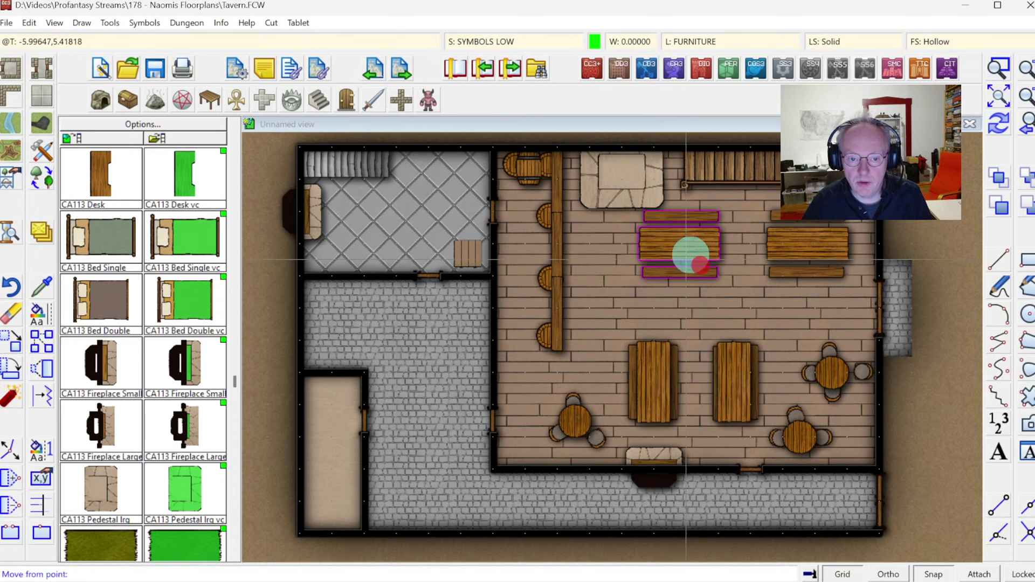
pyautogui.click(686, 258)
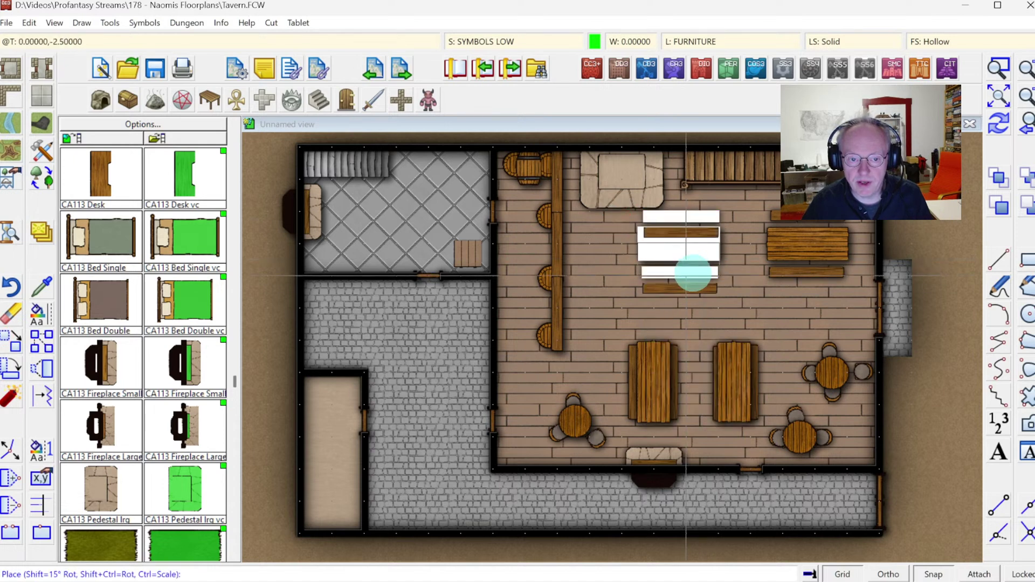
pyautogui.click(693, 273)
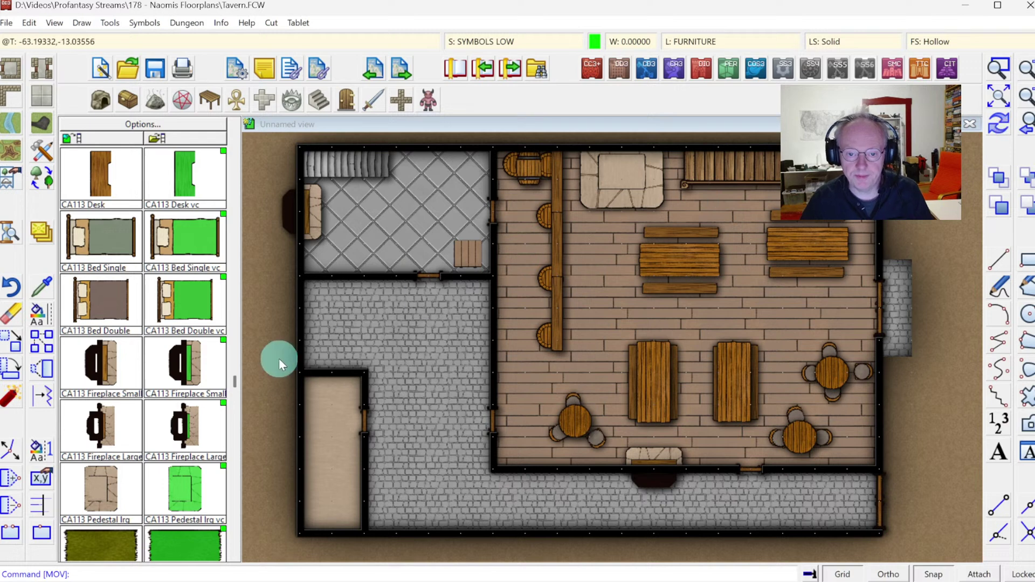
# Move the right horizontal table and its two benches down and slightly left to align with the other table, and redraw the map.
pyautogui.rightClick(753, 213)
pyautogui.click(12, 352)
pyautogui.moveTo(764, 211); pyautogui.dragTo(841, 289)
pyautogui.rightClick(764, 235)
pyautogui.click(813, 245)
pyautogui.click(802, 257)
pyautogui.click(1002, 118)
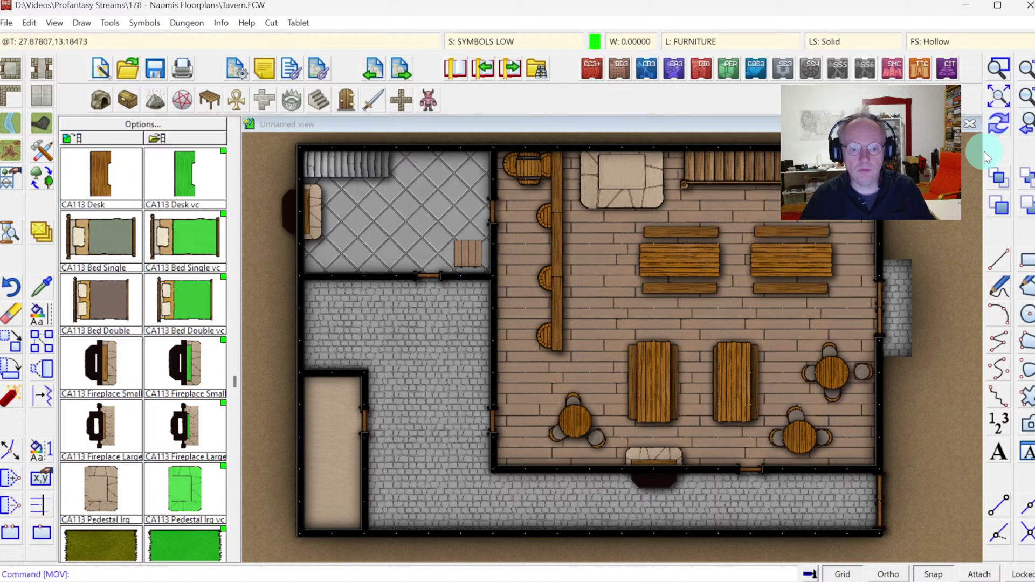
# Place vertical Bench Short symbols at the left end of the left horizontal table and the right end of the right one.
pyautogui.click(209, 100)
pyautogui.click(139, 549)
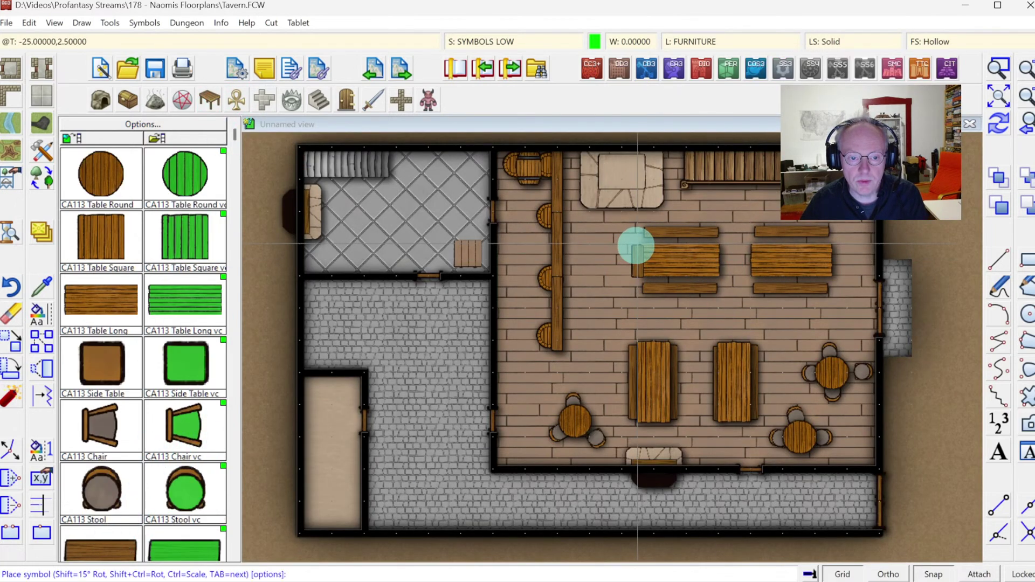
pyautogui.click(635, 246)
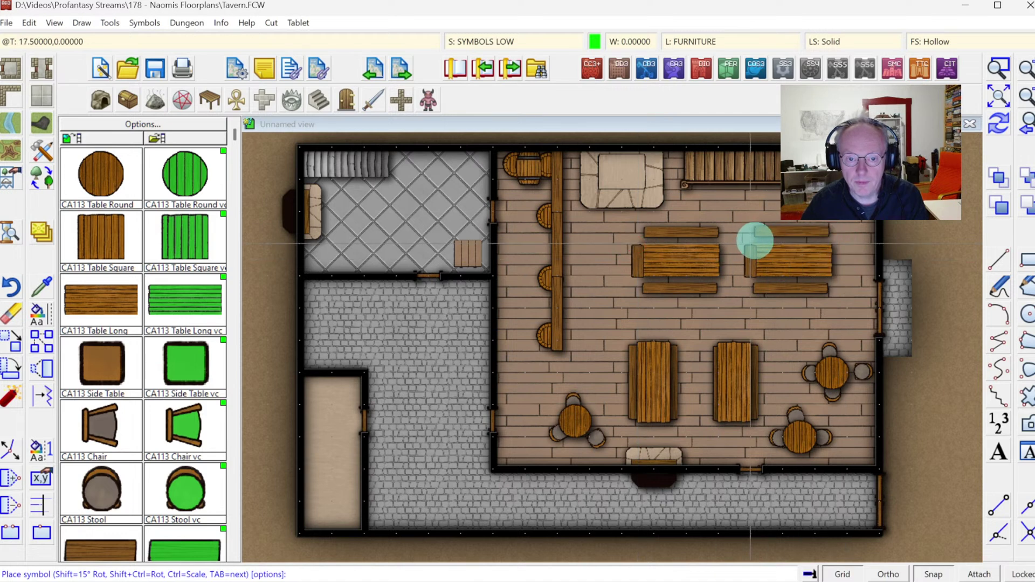
pyautogui.click(836, 243)
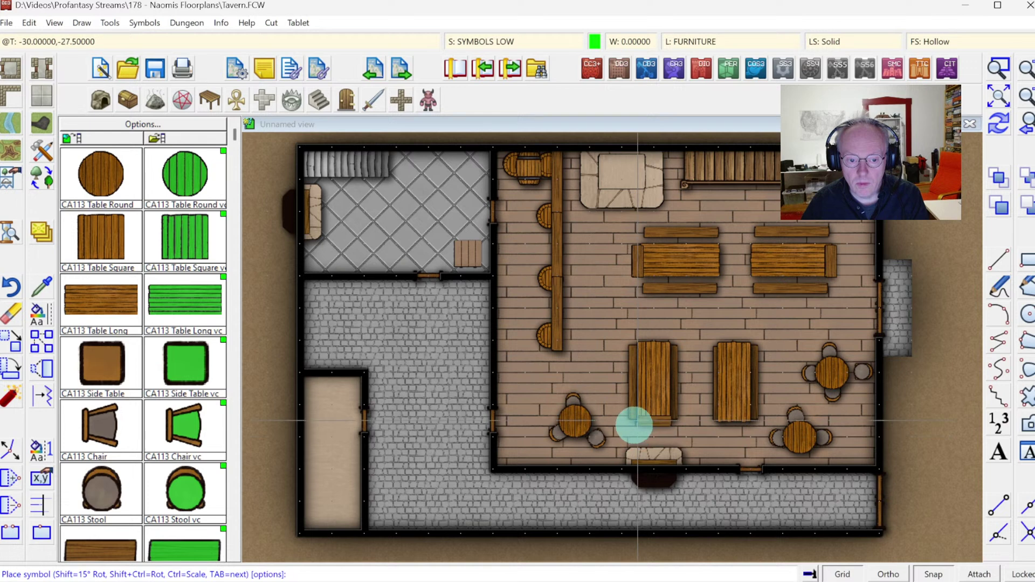
# Turn snap off, place vertical Bench Short symbols against the large room's right and left walls, and redraw the map.
pyautogui.click(935, 574)
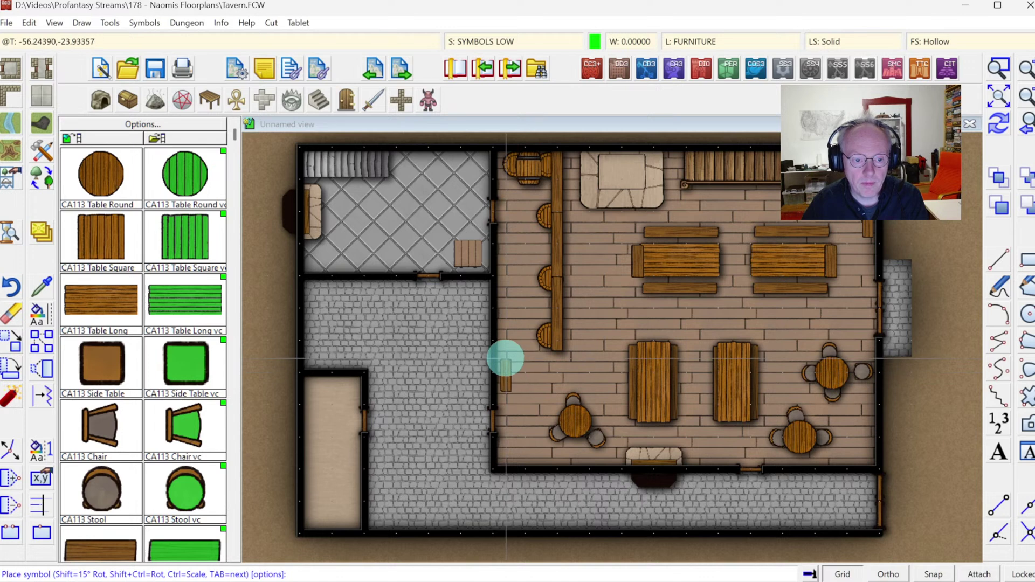
pyautogui.click(504, 359)
pyautogui.click(1000, 125)
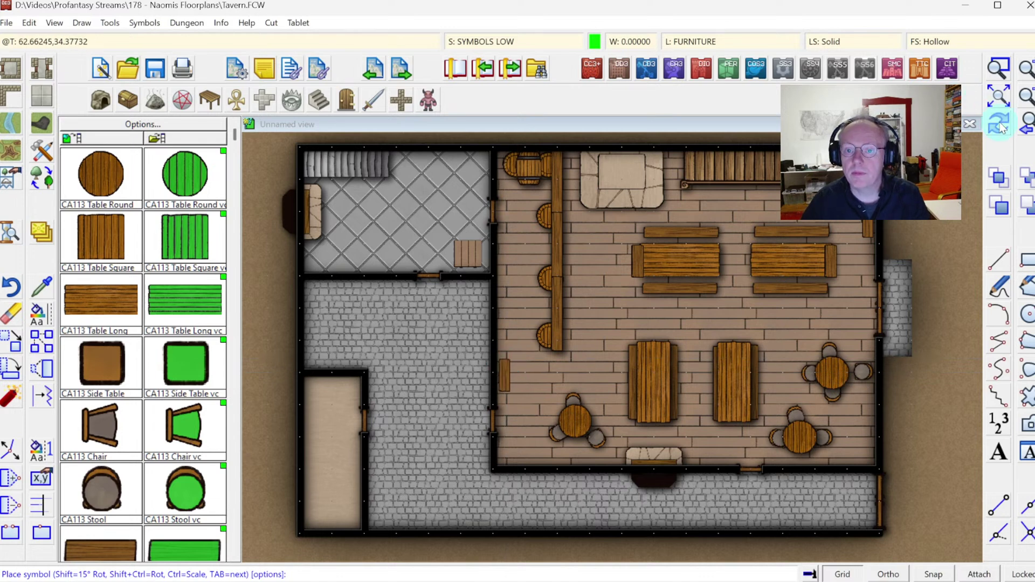
pyautogui.click(104, 314)
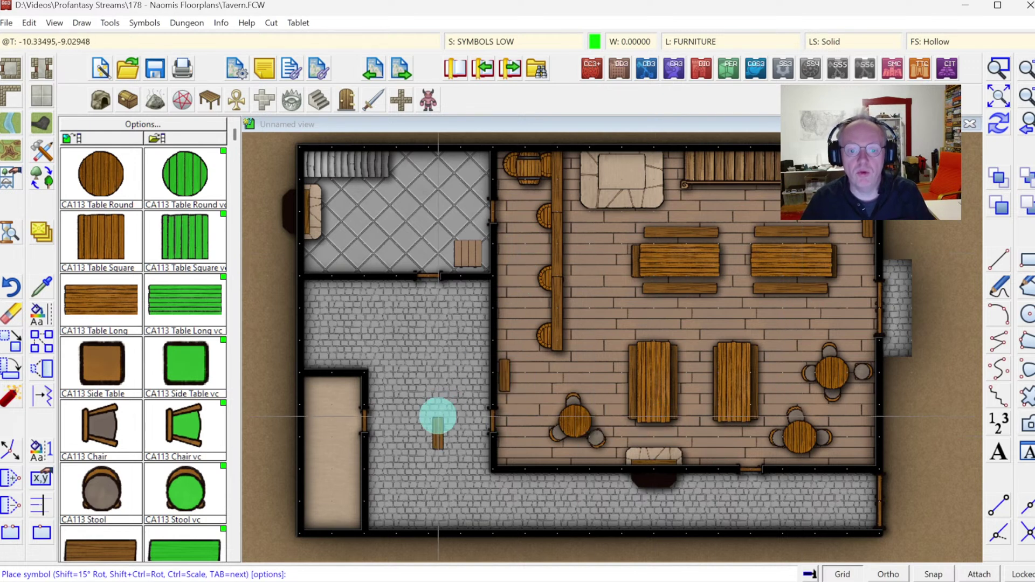
pyautogui.press('Escape')
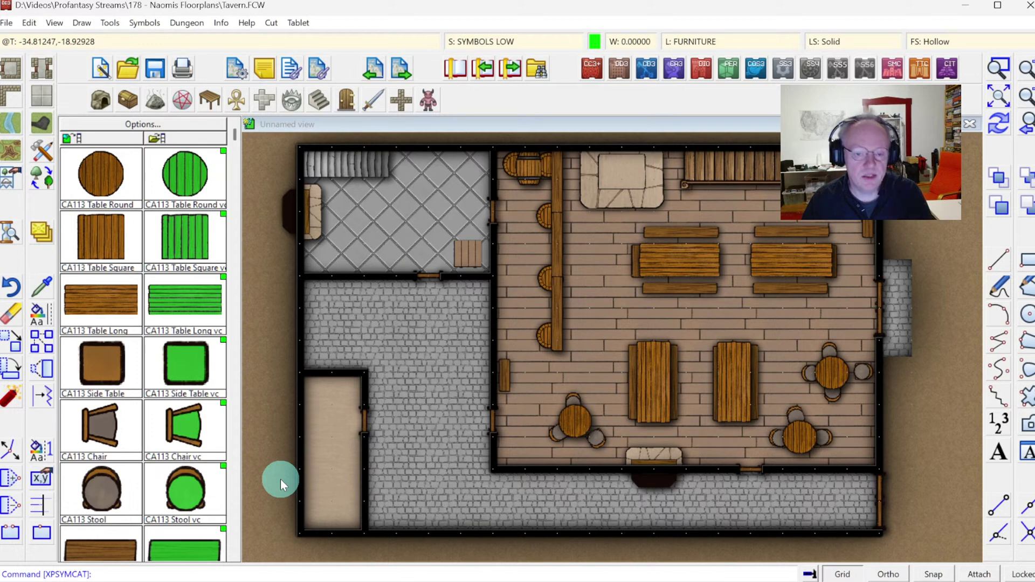
# Find the Candle Glow symbol in the furniture catalog and make SYMBOLS the current sheet.
pyautogui.click(232, 408)
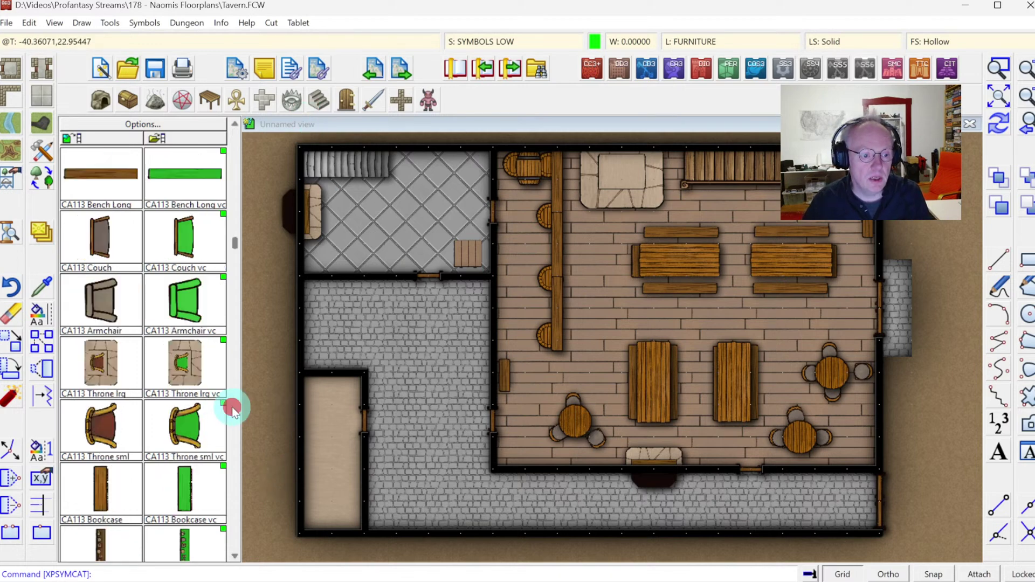
pyautogui.click(233, 409)
pyautogui.click(232, 409)
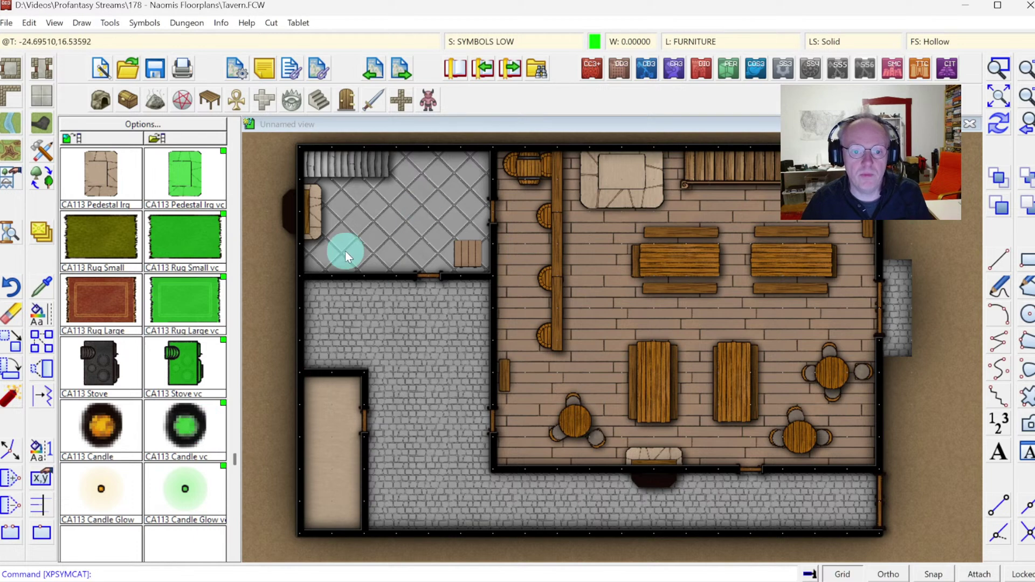
pyautogui.click(101, 491)
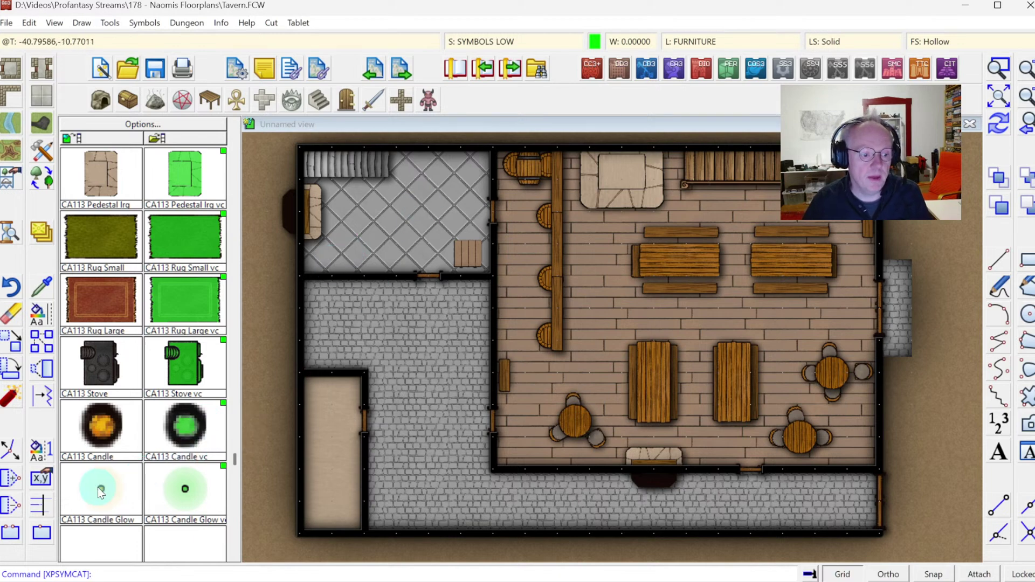
pyautogui.click(504, 41)
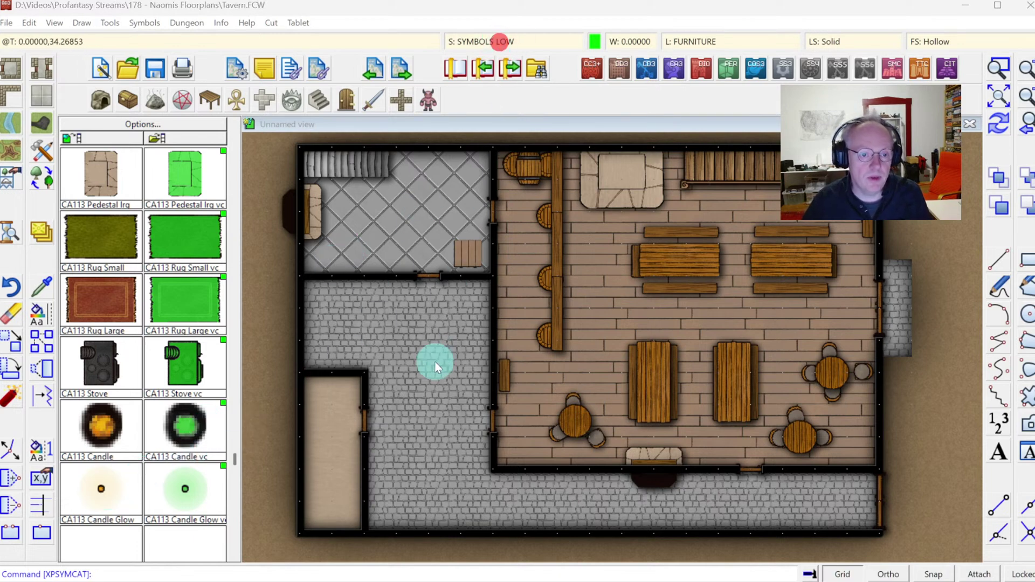
pyautogui.click(392, 274)
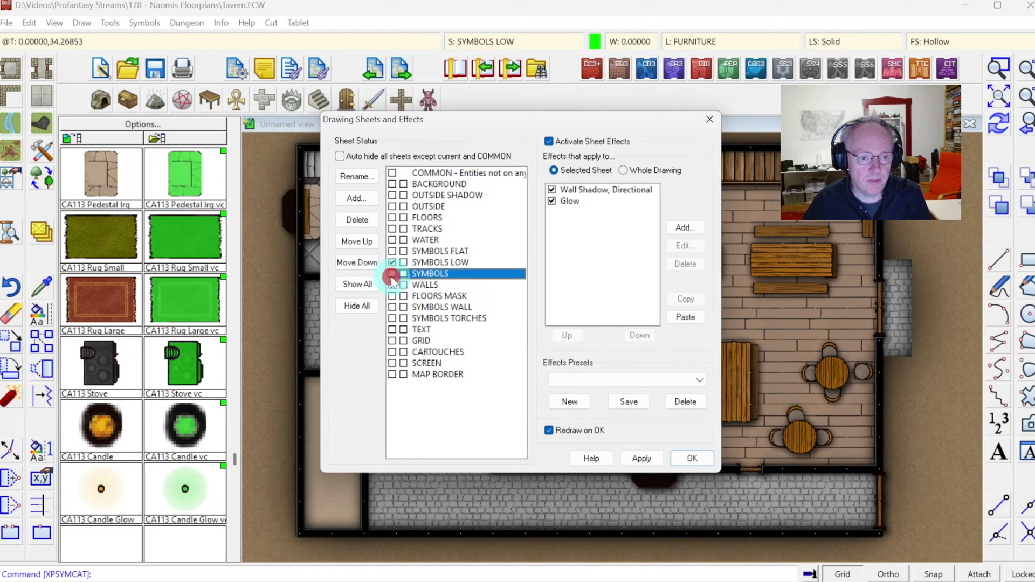
pyautogui.click(688, 458)
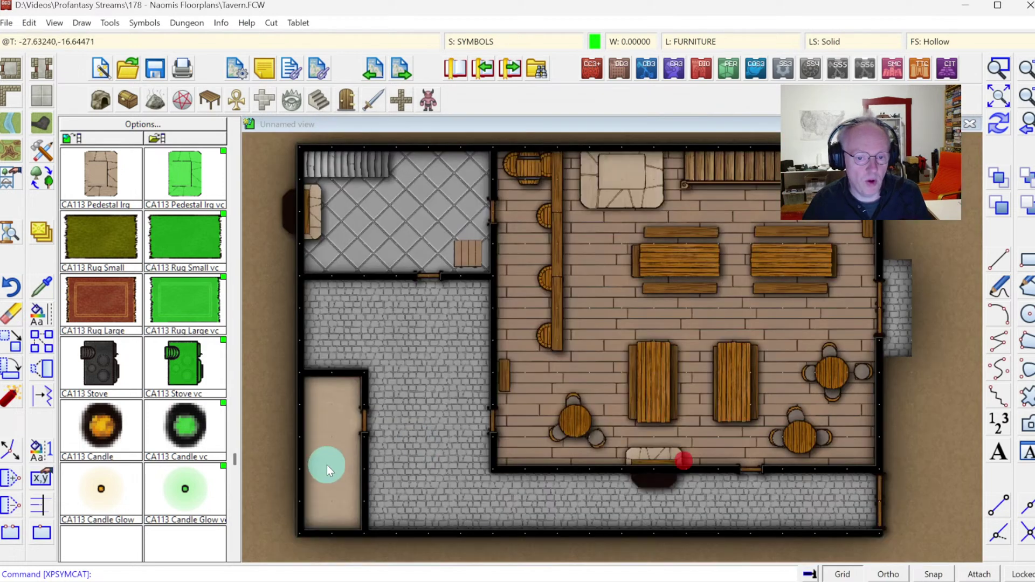
# Place a Candle Glow symbol on each of the four long tables and three round tables in the large room.
pyautogui.click(212, 483)
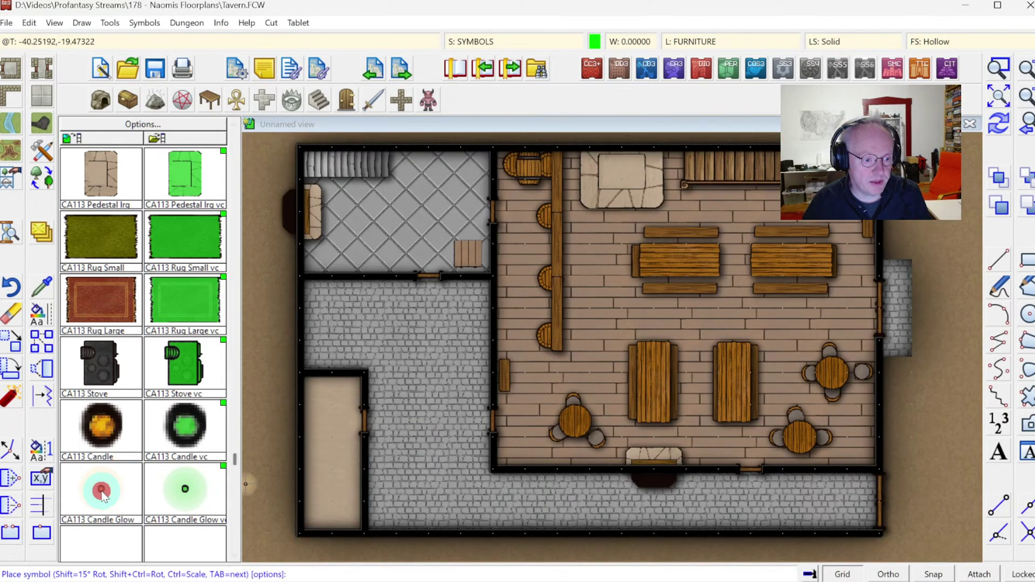
pyautogui.click(661, 259)
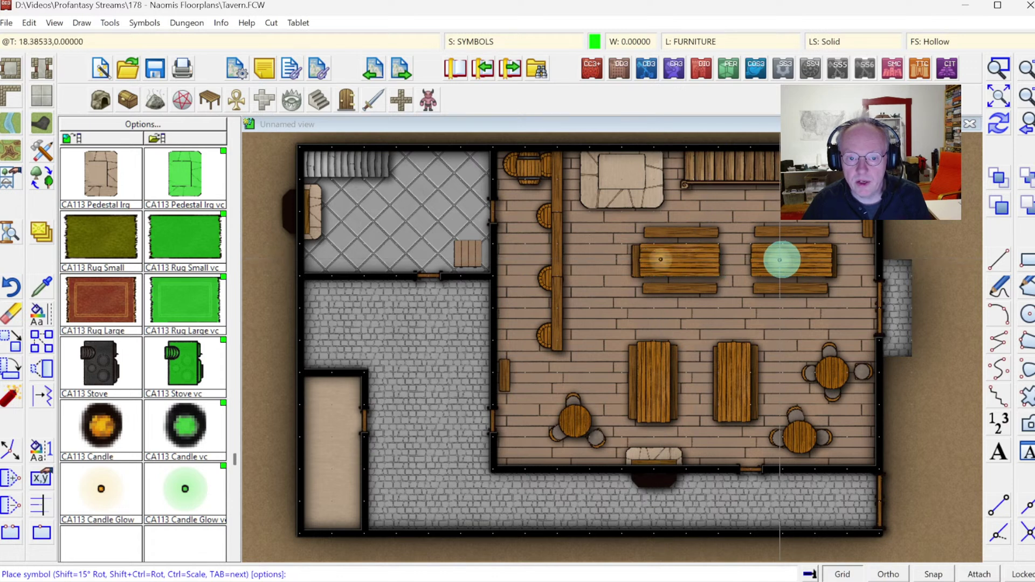
pyautogui.click(790, 261)
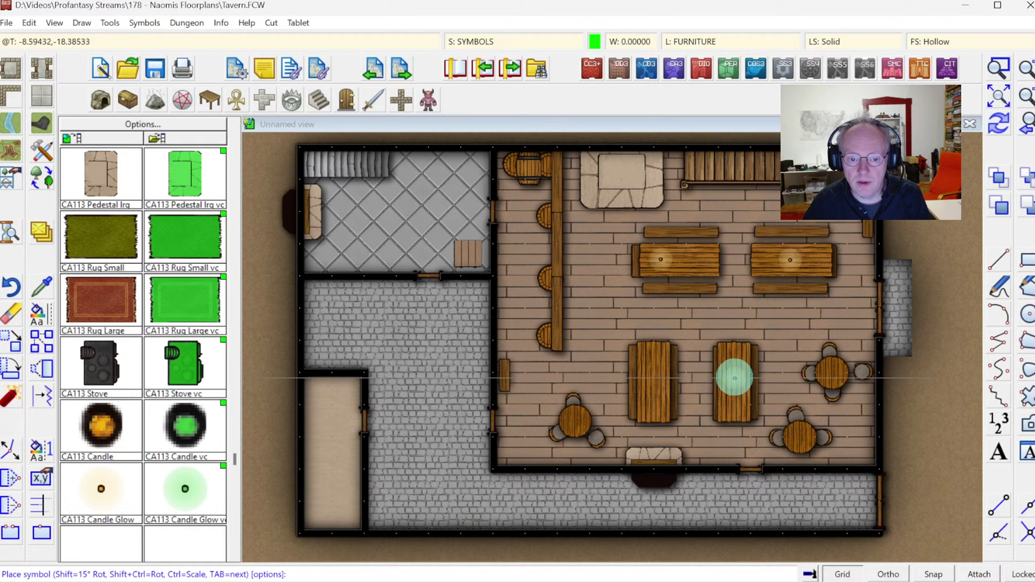
pyautogui.click(732, 380)
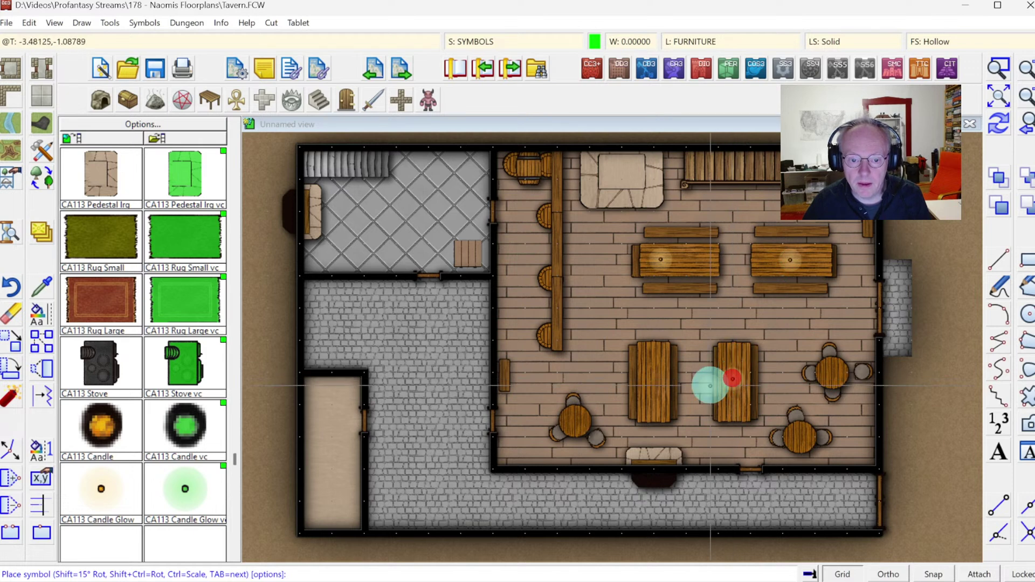
pyautogui.click(652, 383)
pyautogui.click(800, 437)
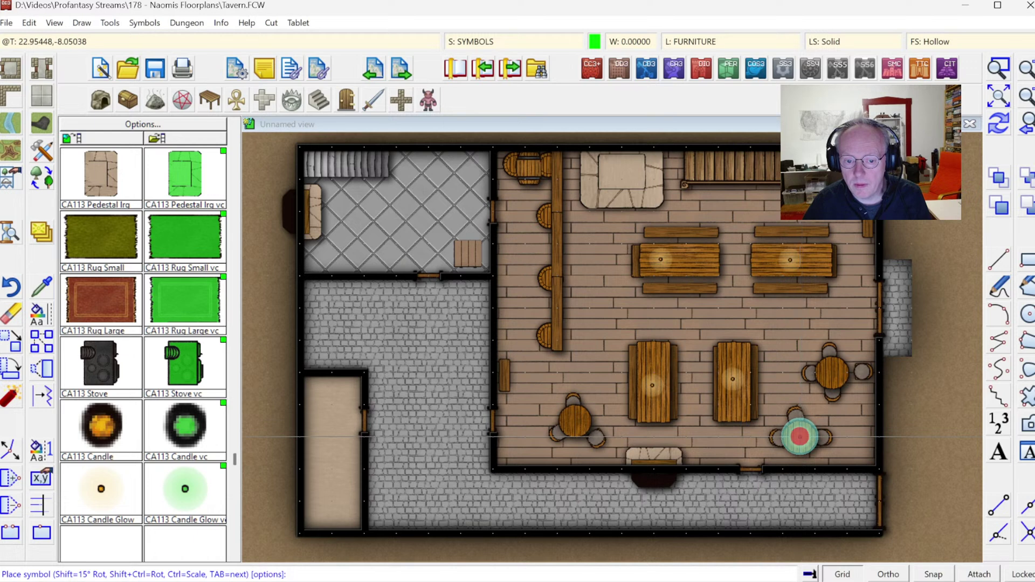
pyautogui.click(832, 372)
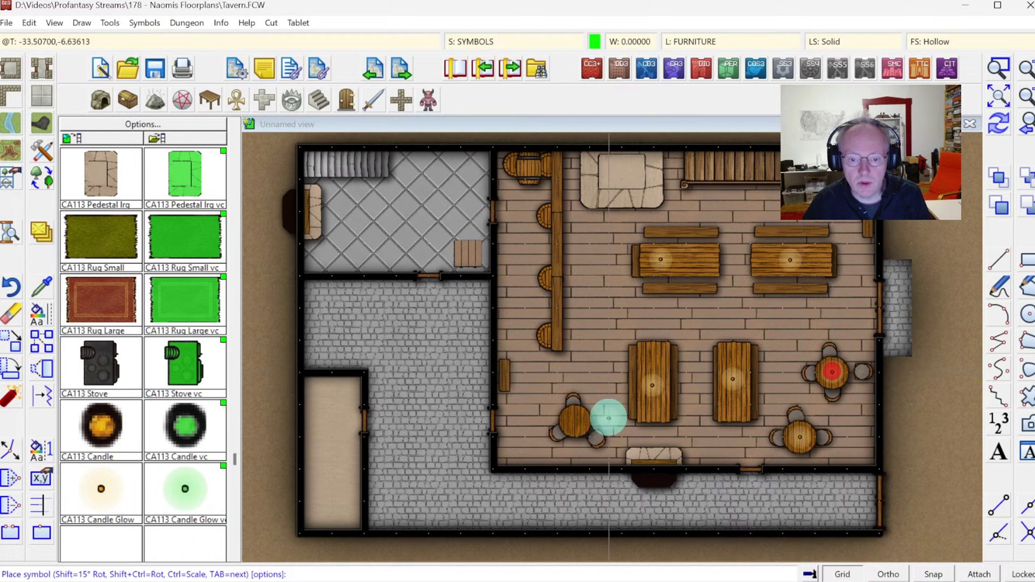
pyautogui.click(573, 419)
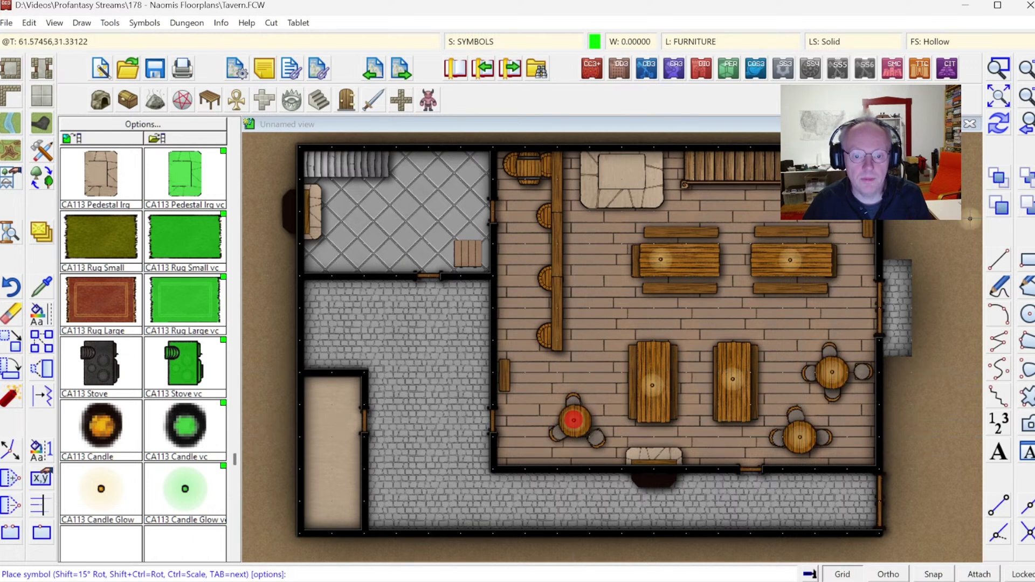
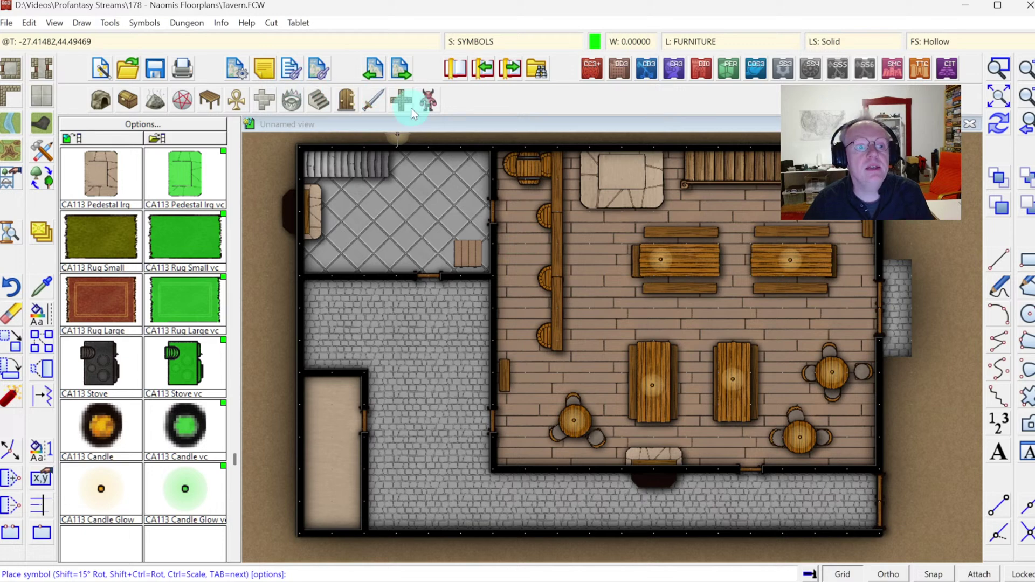
# Find the Window 1 symbol in the wall features catalog, choose it for placement and turn snap on.
pyautogui.click(346, 100)
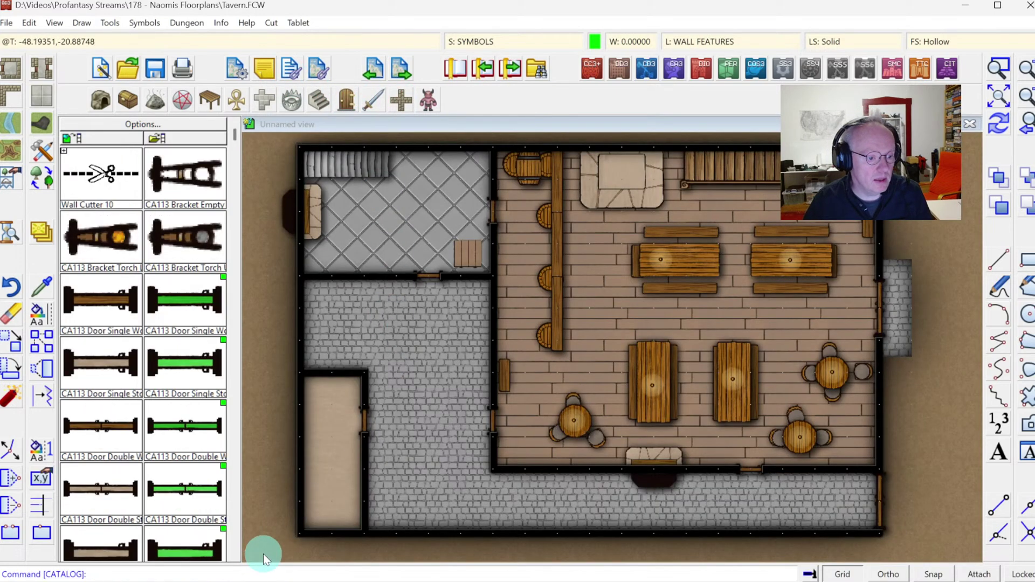
pyautogui.click(226, 519)
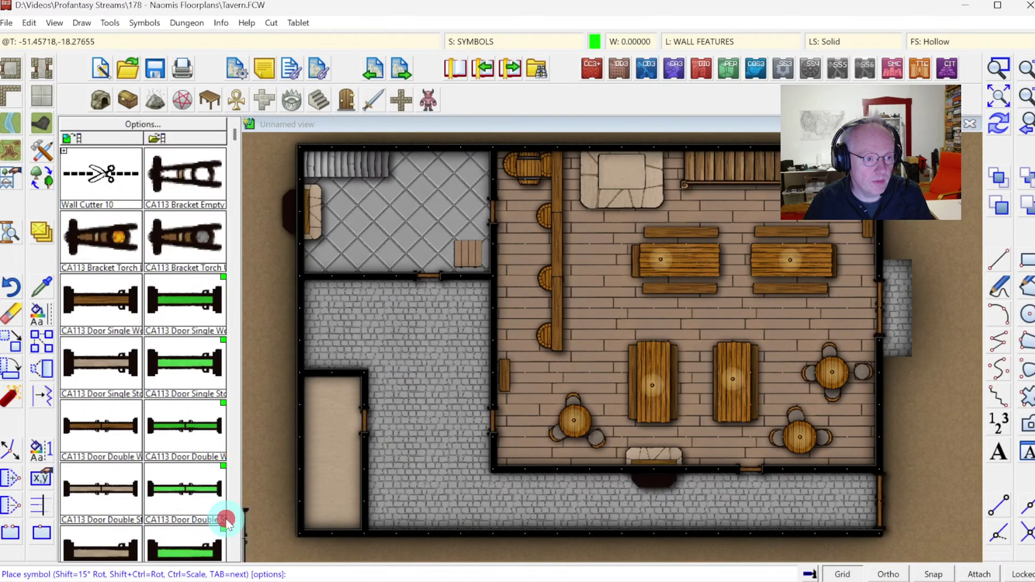
pyautogui.click(231, 519)
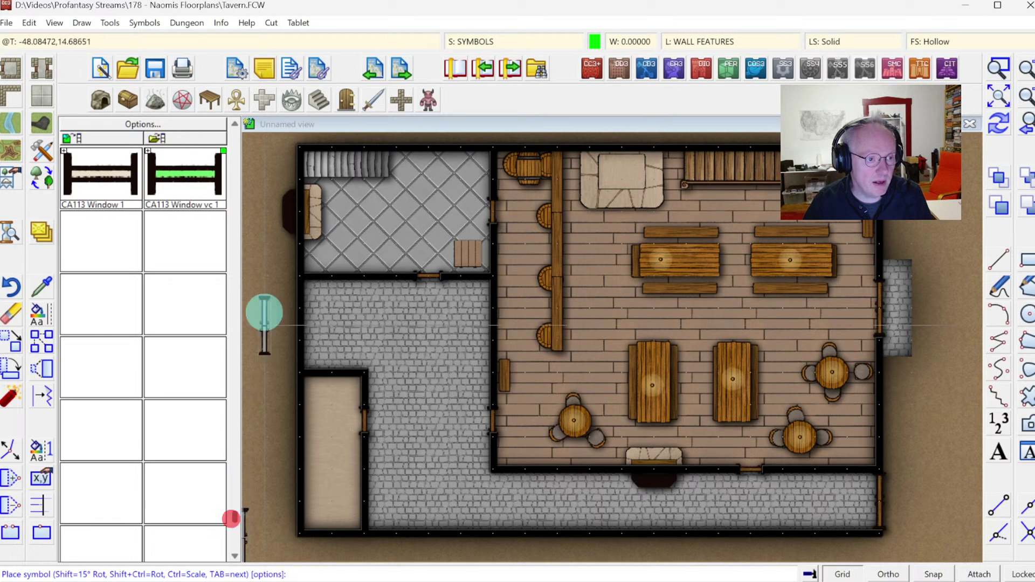
pyautogui.click(96, 169)
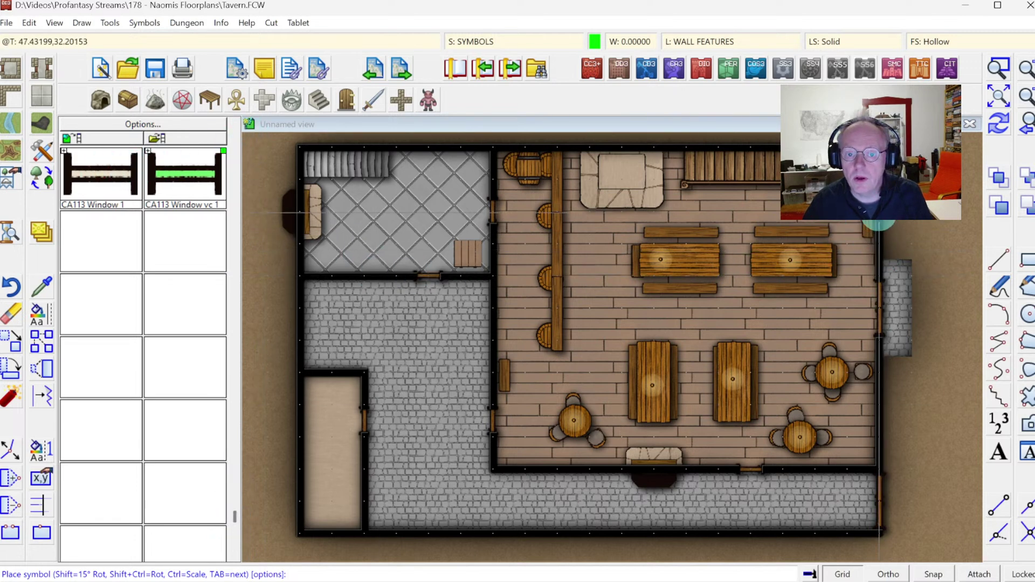
pyautogui.rightClick(779, 207)
pyautogui.click(588, 254)
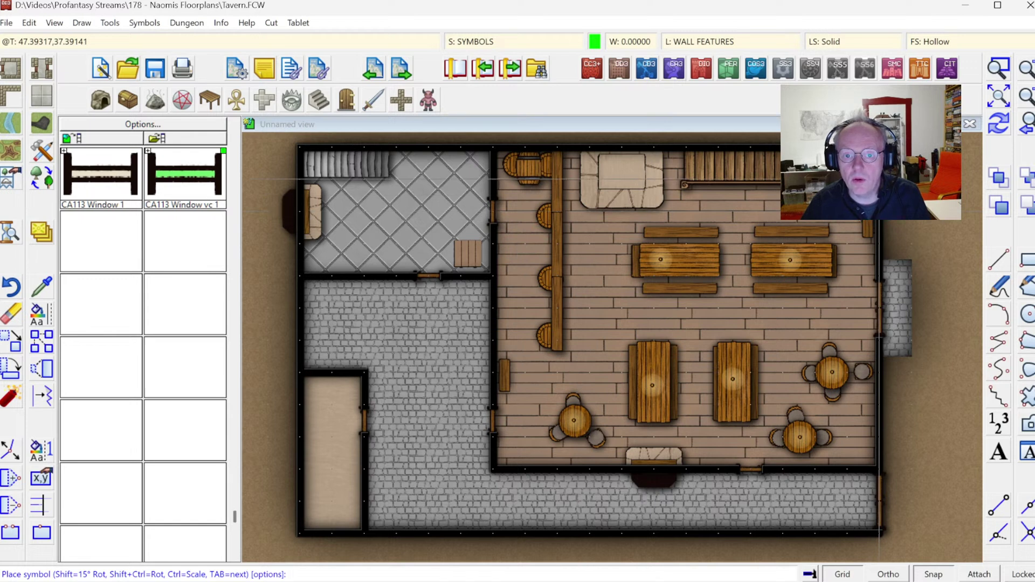
# Place three Window 1 symbols in the large room's right wall, one above the entrance door and two below it, and redraw the map.
pyautogui.click(879, 233)
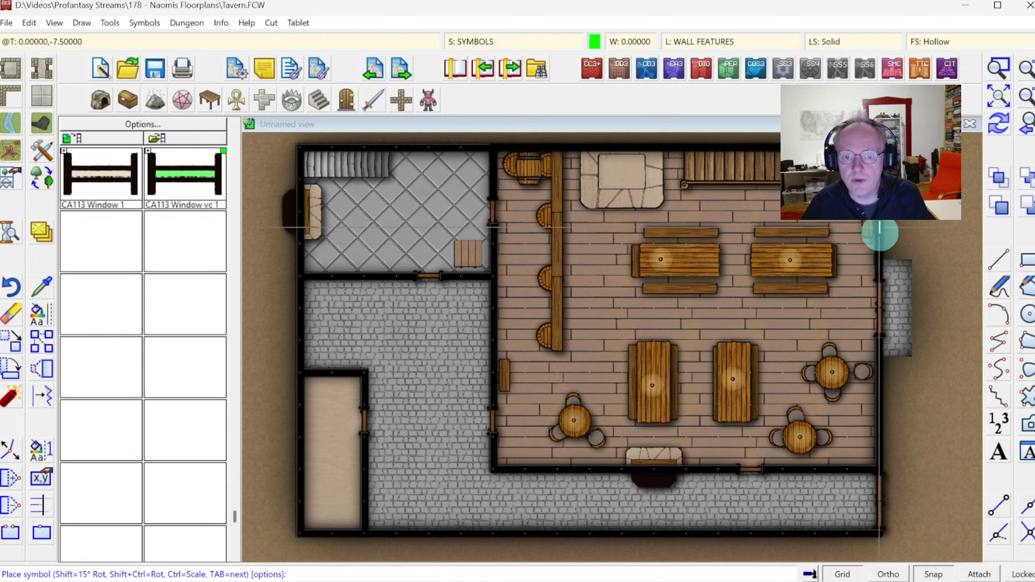
pyautogui.click(879, 344)
pyautogui.click(880, 382)
pyautogui.click(880, 438)
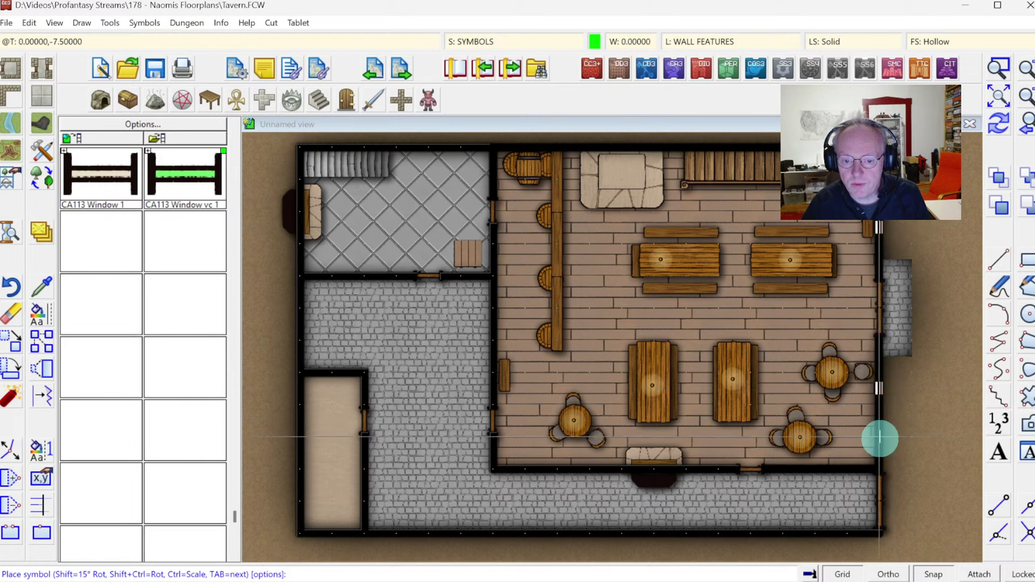
pyautogui.click(999, 123)
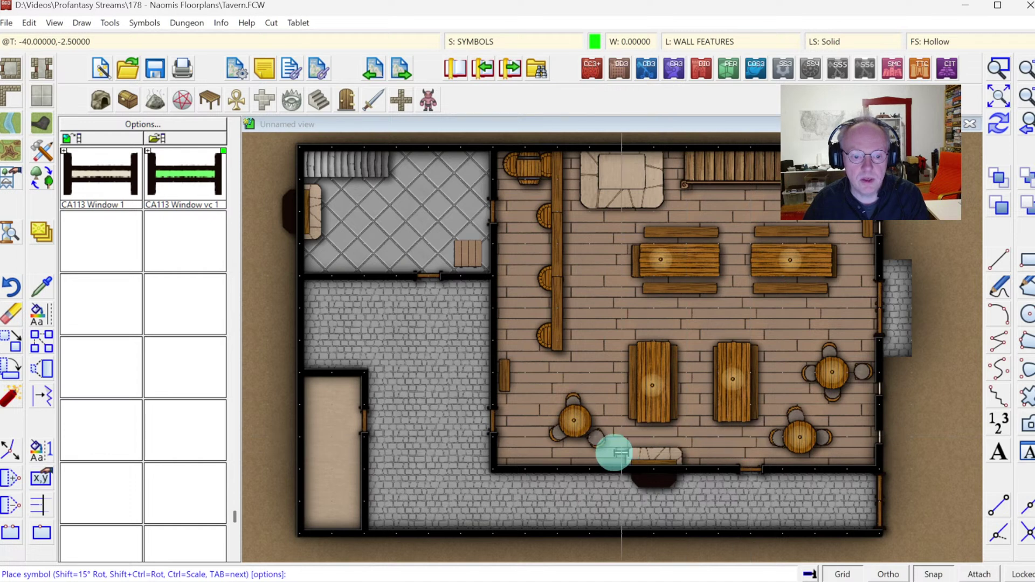
# Place Window 1 symbols in the large room's lower wall on both ends, its left wall and the tiled room's lower wall, then redraw.
pyautogui.click(558, 467)
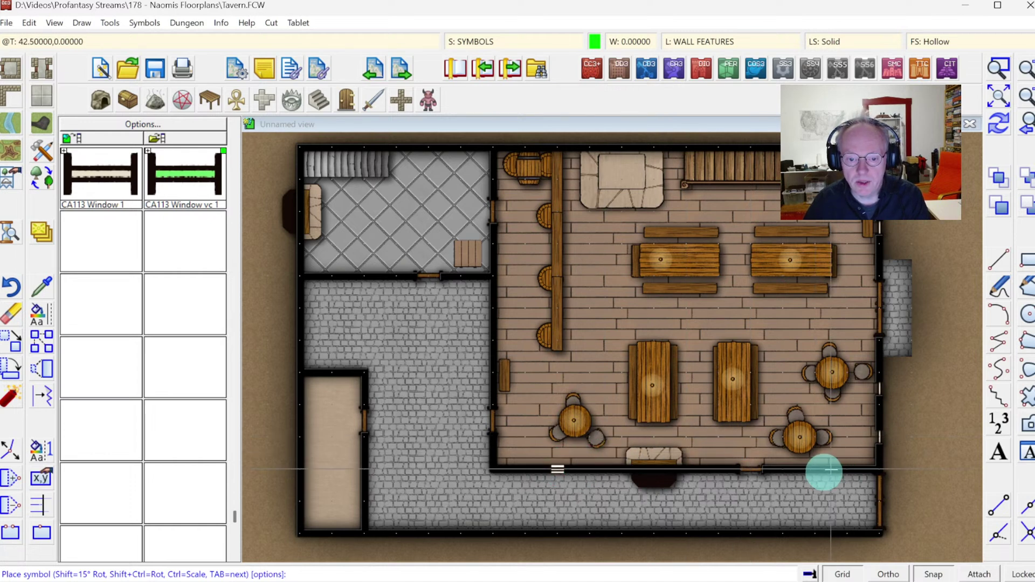
pyautogui.click(828, 470)
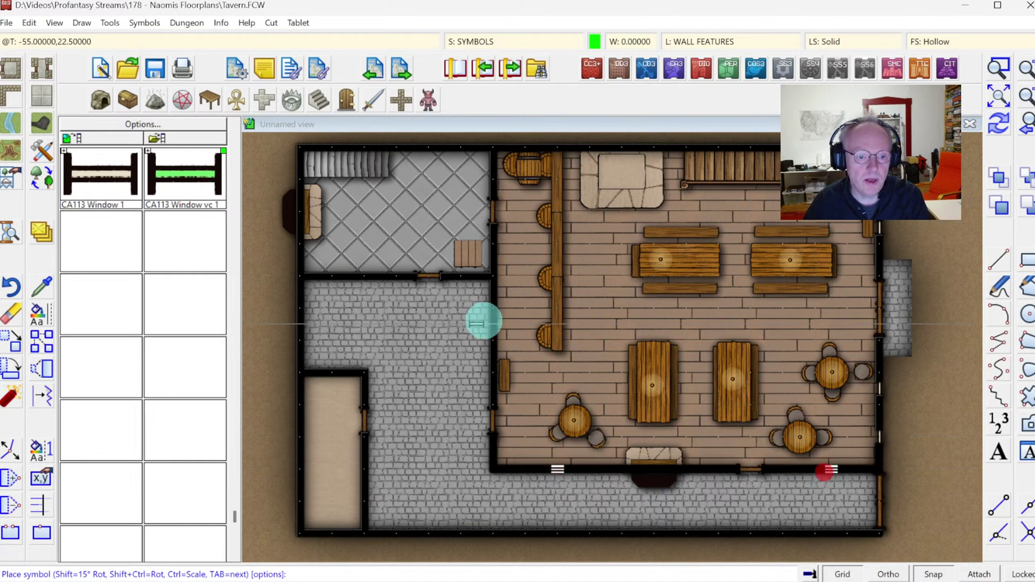
pyautogui.click(364, 276)
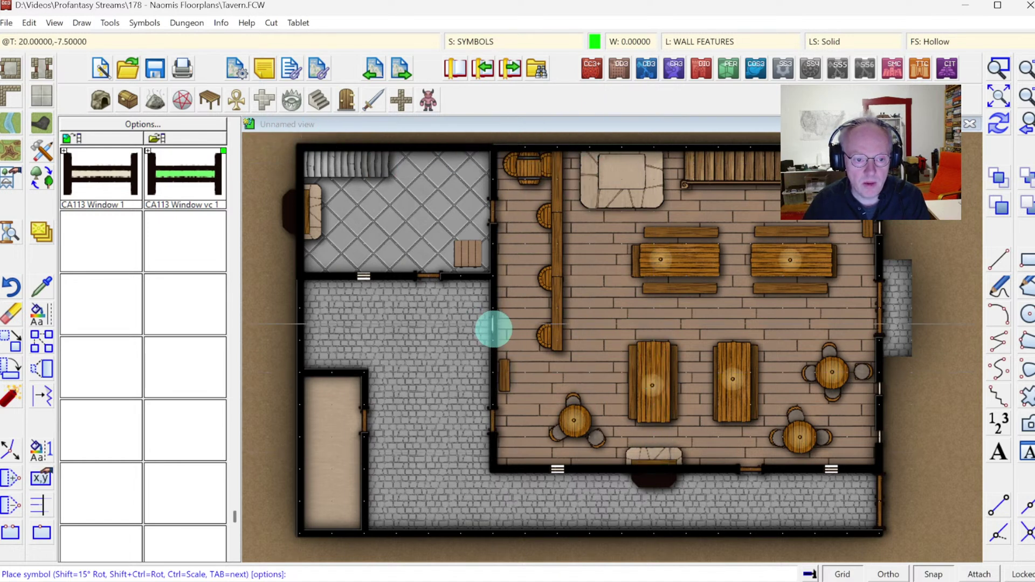
pyautogui.click(492, 319)
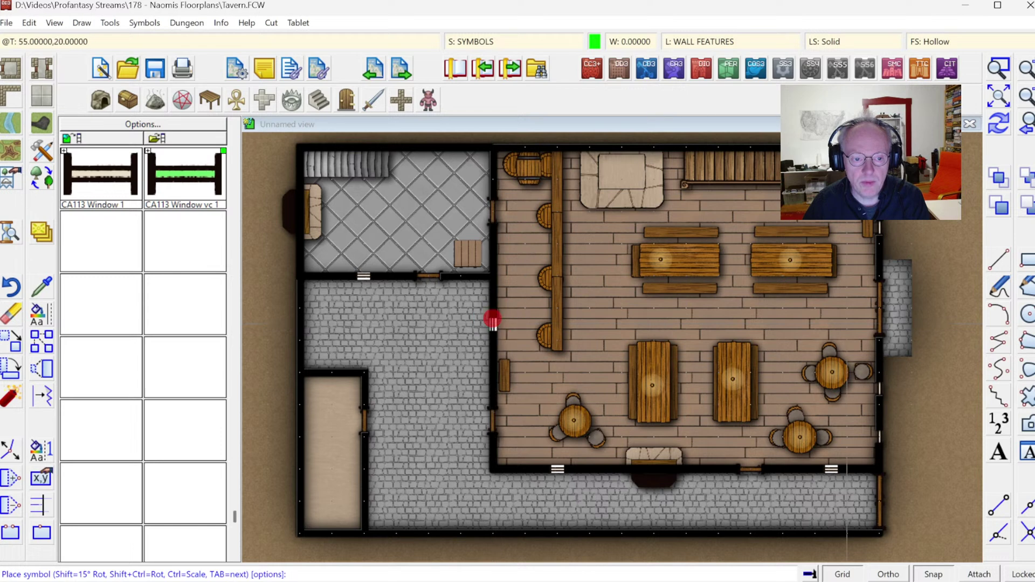
pyautogui.click(999, 123)
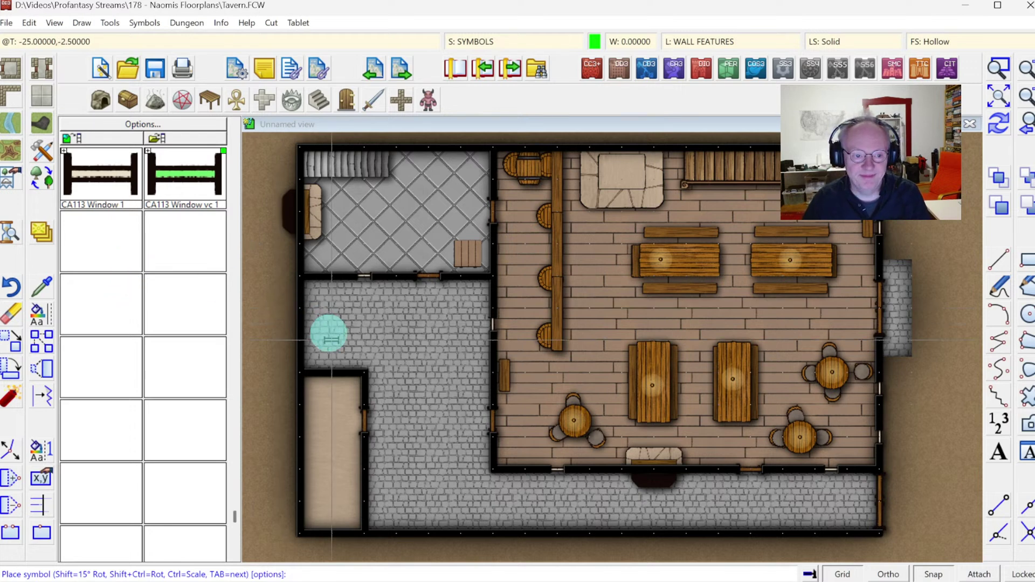
pyautogui.press('Escape')
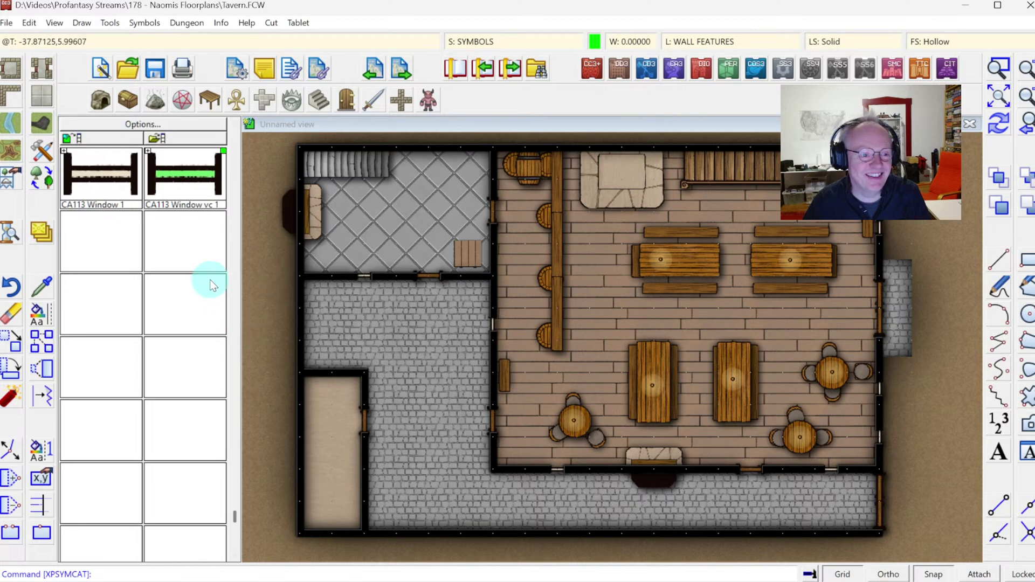
pyautogui.click(235, 216)
pyautogui.click(234, 215)
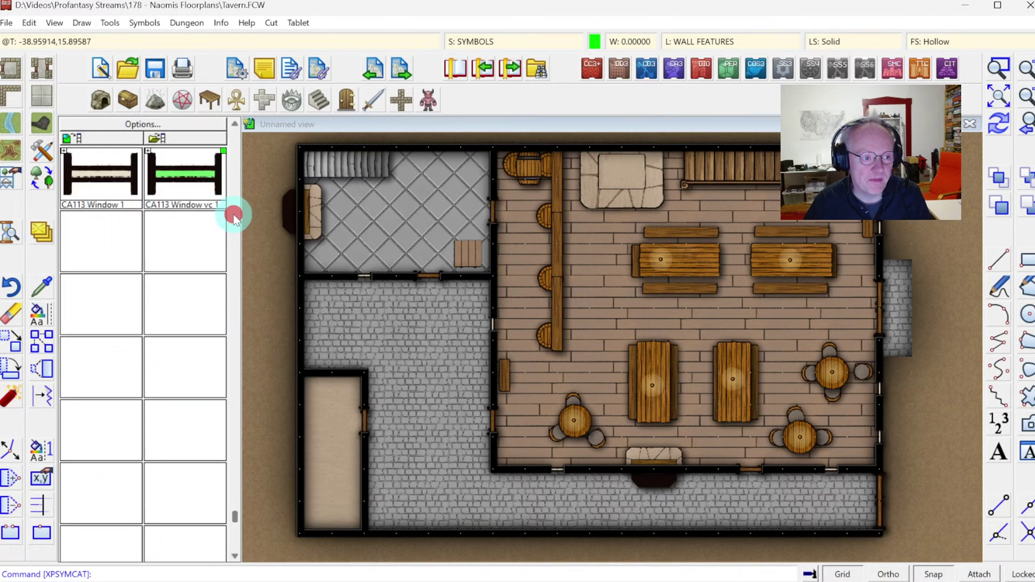
pyautogui.click(233, 158)
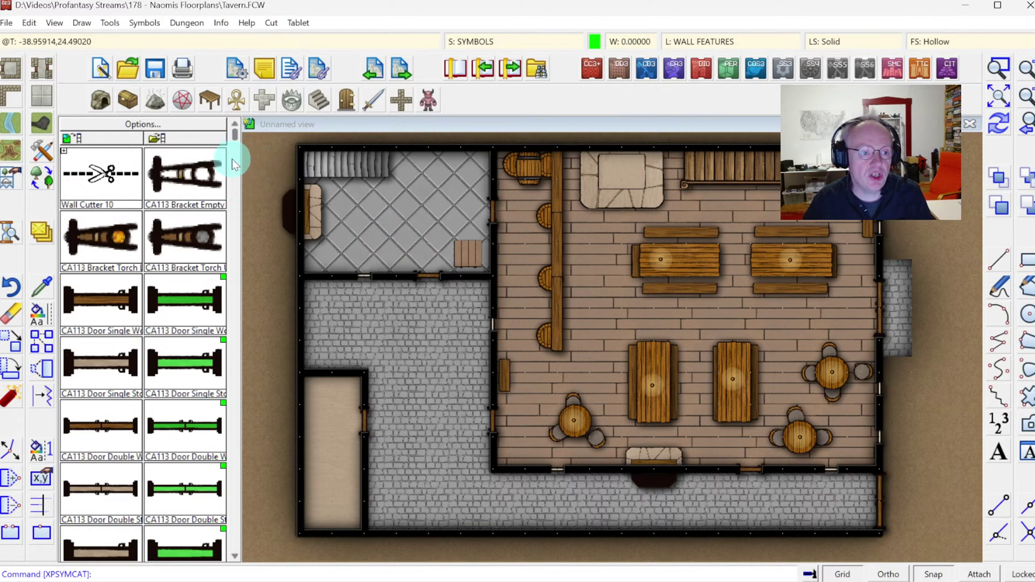
pyautogui.scroll(-10, 231, 159)
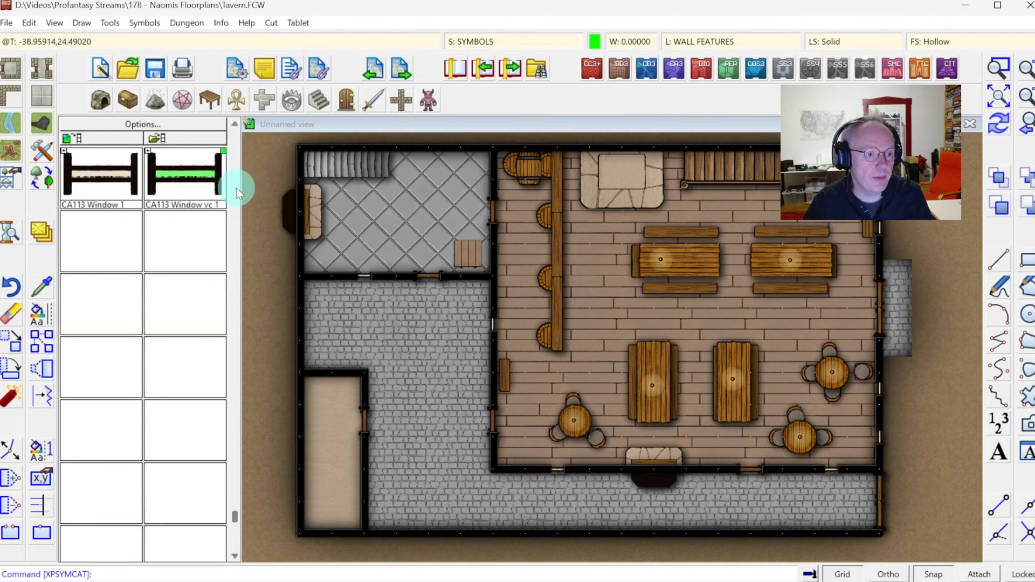
# Place a Stove symbol from the furniture catalog in the tiled room's lower-left corner, below the fireplace.
pyautogui.click(208, 101)
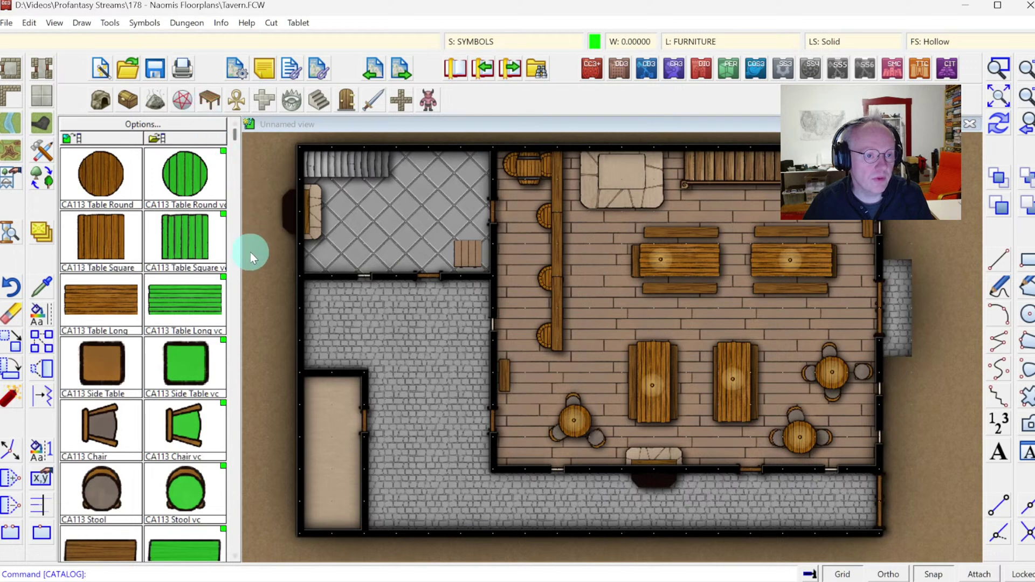
pyautogui.click(232, 361)
pyautogui.click(232, 362)
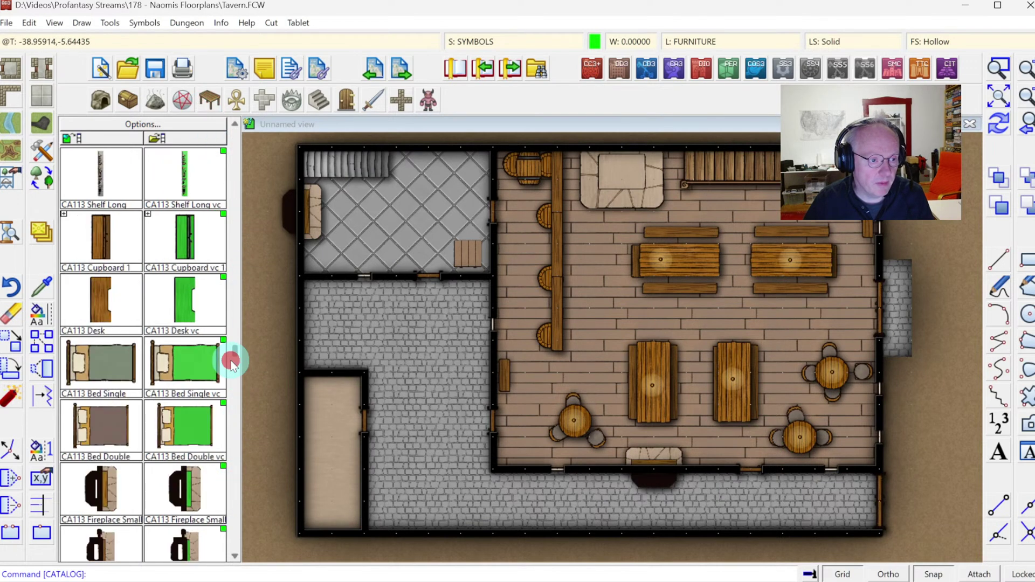
pyautogui.click(231, 362)
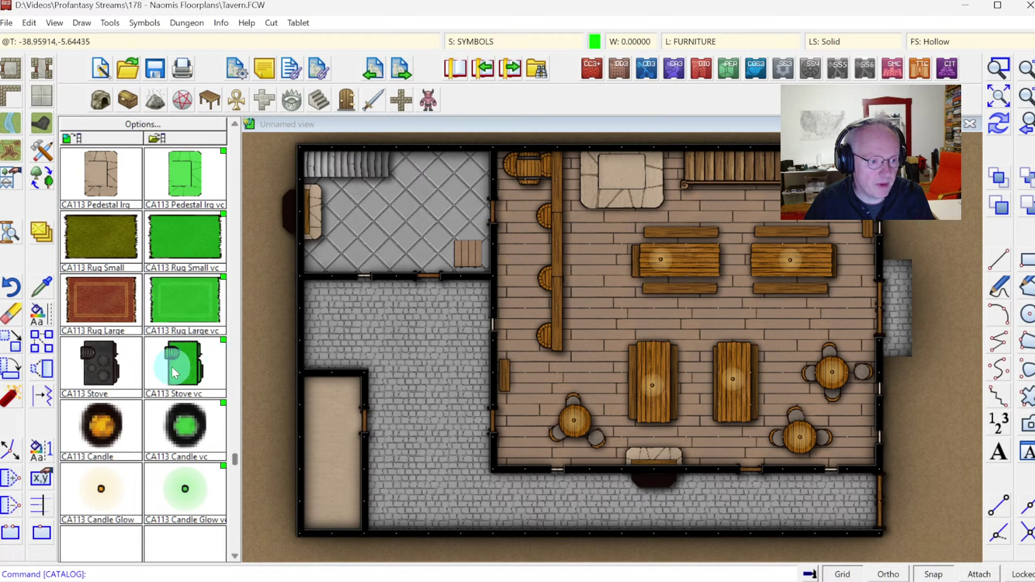
pyautogui.click(105, 360)
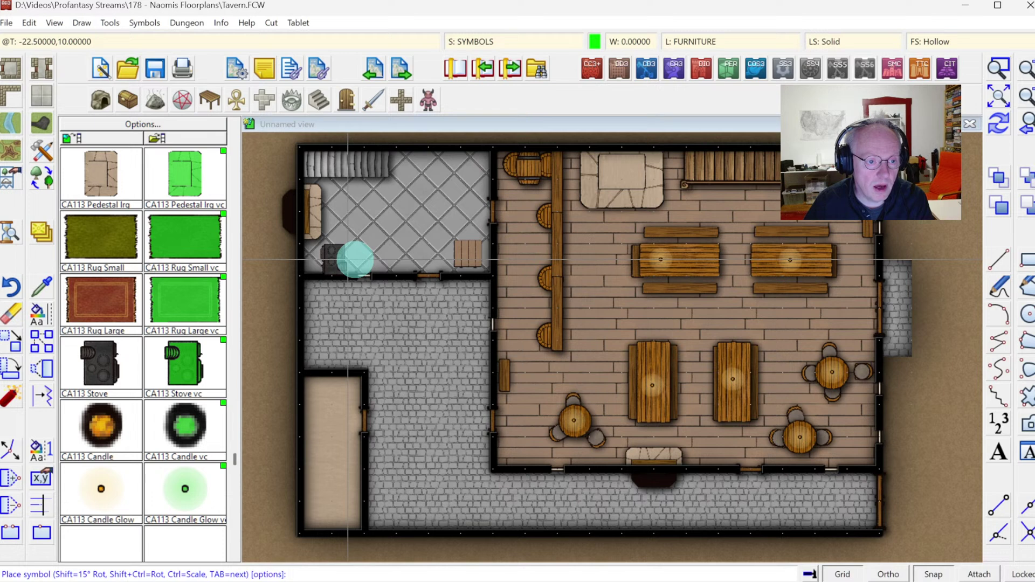
pyautogui.click(296, 260)
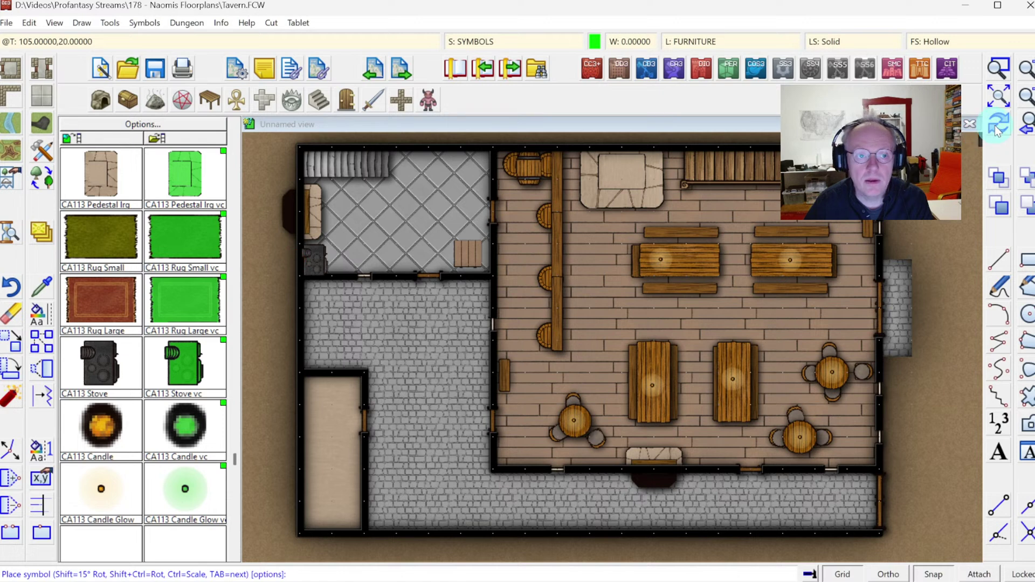
# Place a Cauldron Stew symbol from the containers and treasure catalog on the tiled room's fireplace.
pyautogui.click(269, 241)
pyautogui.click(197, 316)
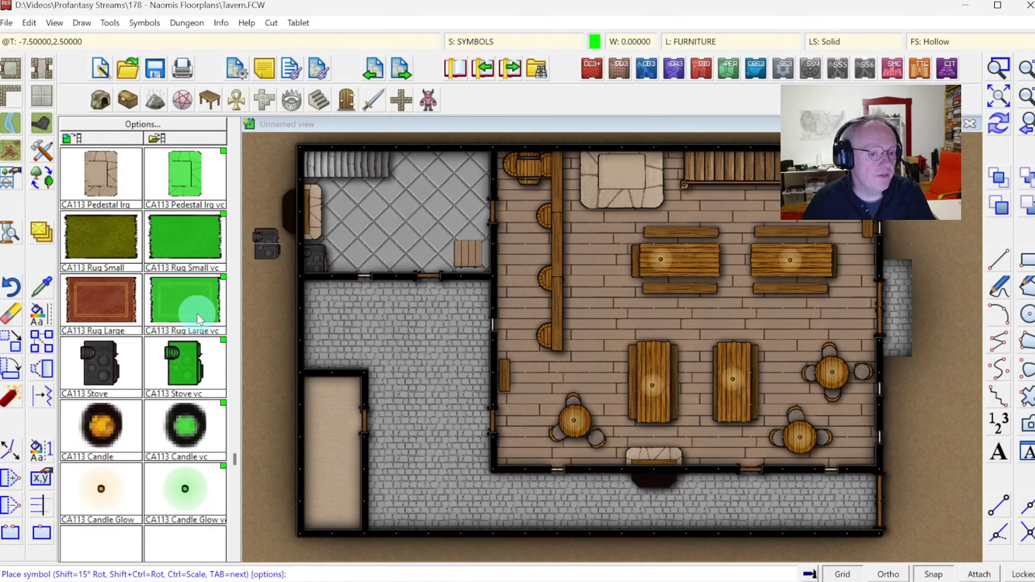
pyautogui.click(235, 163)
pyautogui.click(128, 100)
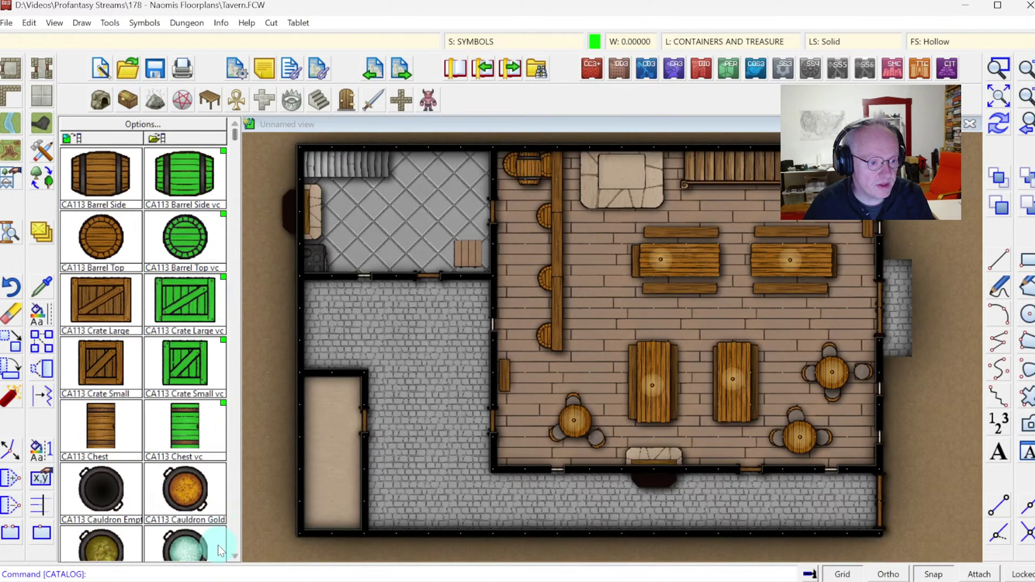
pyautogui.click(235, 556)
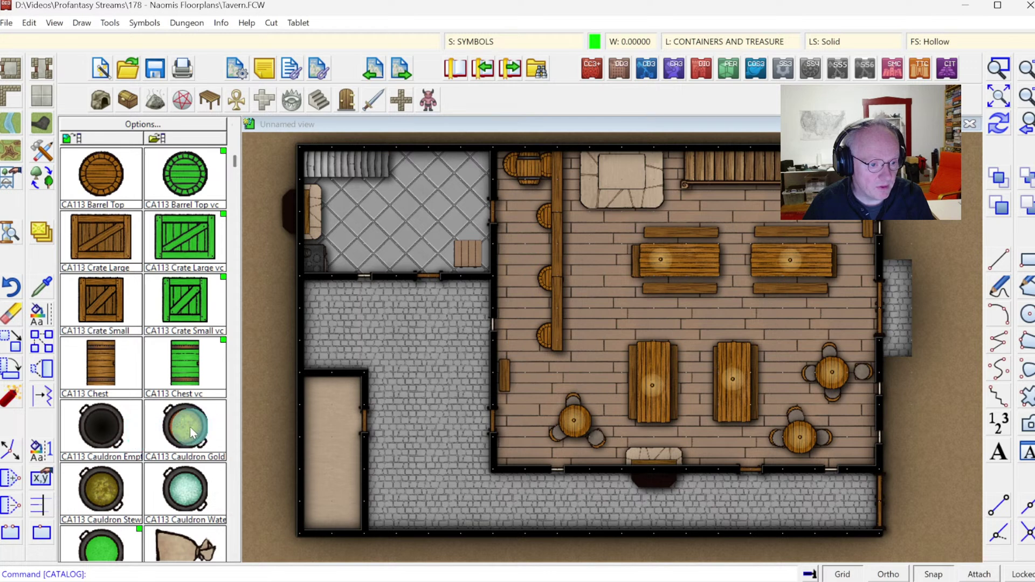
pyautogui.click(116, 485)
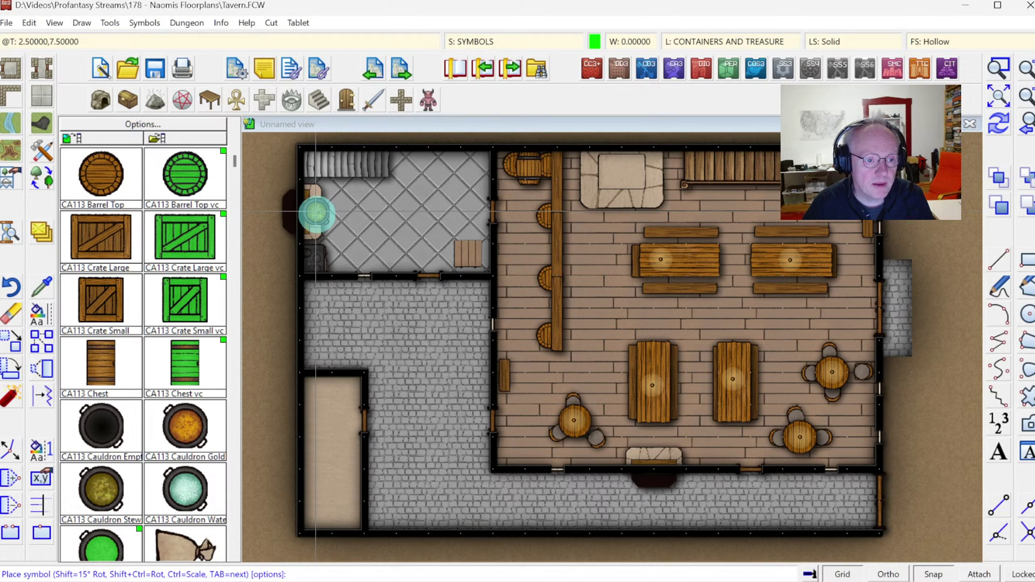
pyautogui.click(316, 214)
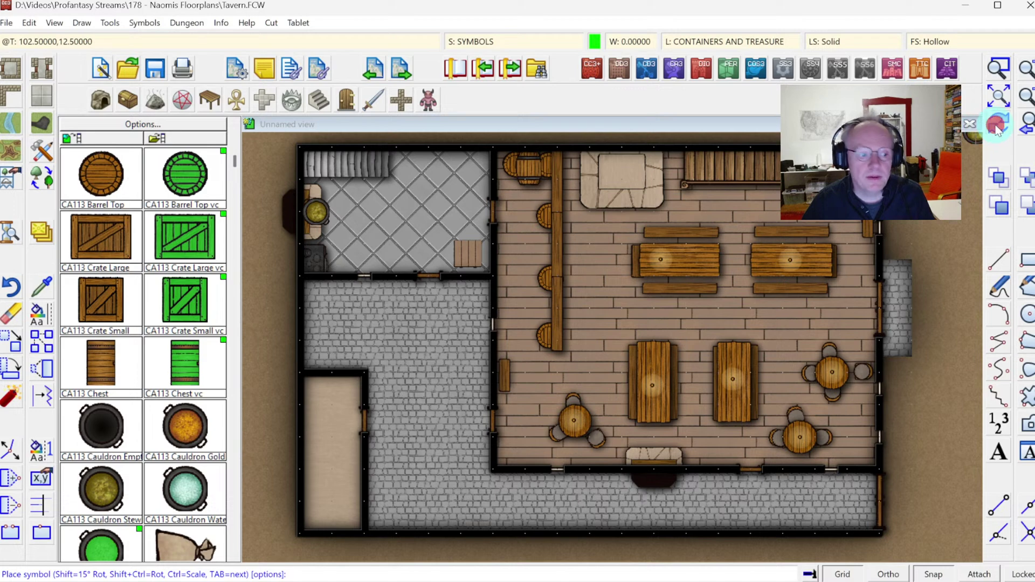
pyautogui.click(234, 402)
pyautogui.click(234, 402)
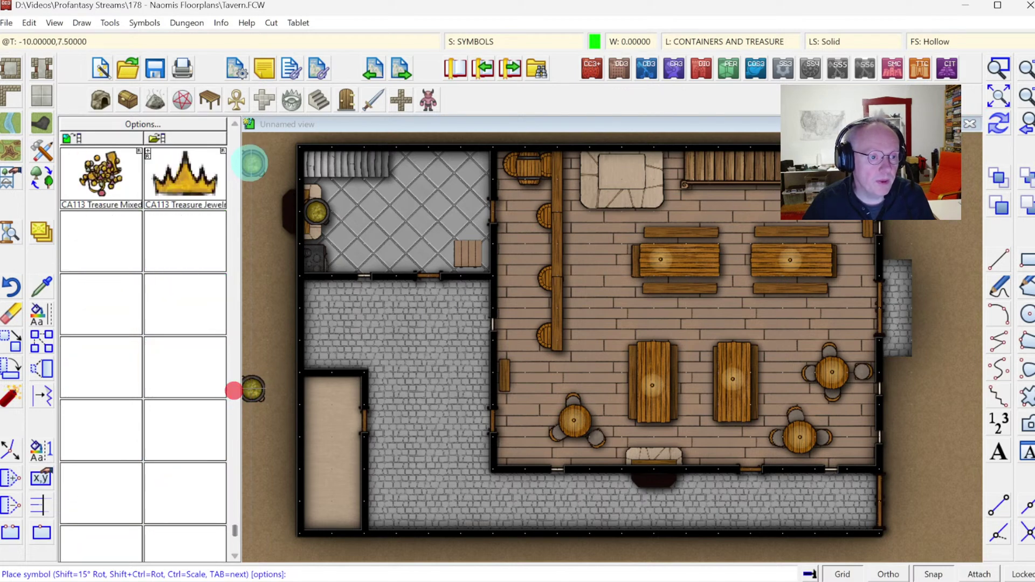
pyautogui.click(231, 138)
pyautogui.click(232, 138)
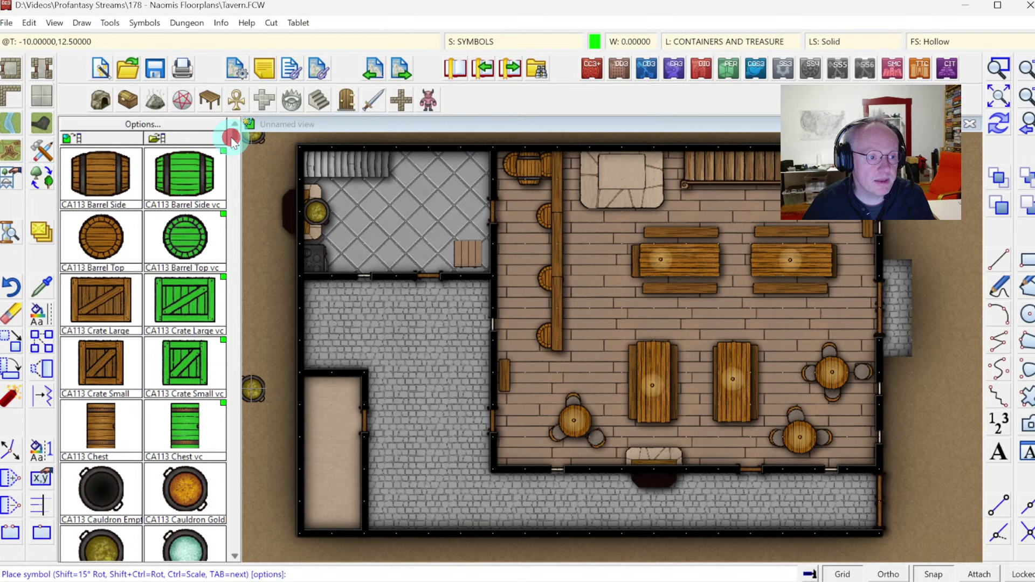
# Place a horizontal Table Long symbol at reduced scale along the tiled room's lower wall, between the stove and the wooden hatch.
pyautogui.click(209, 99)
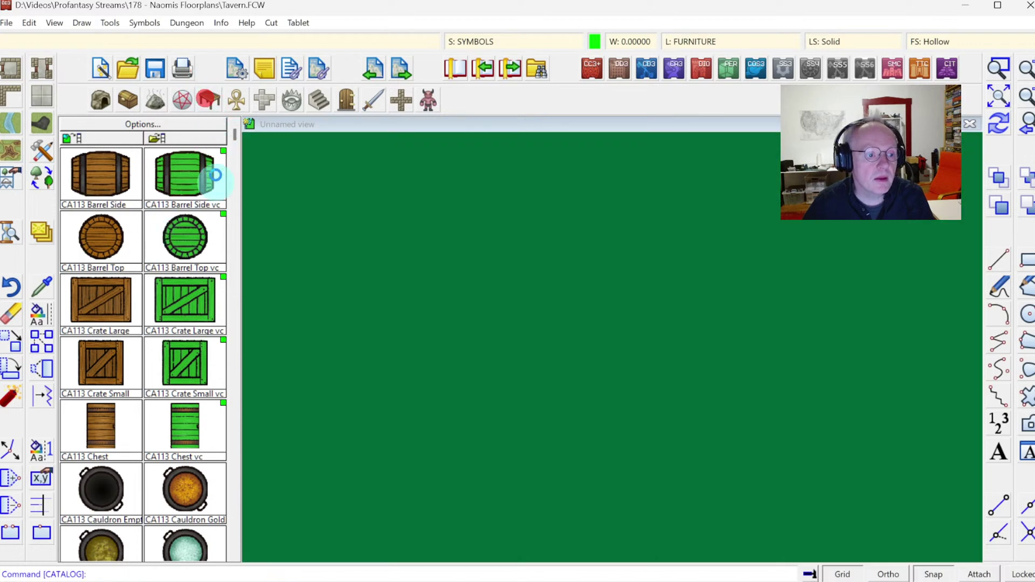
pyautogui.click(114, 250)
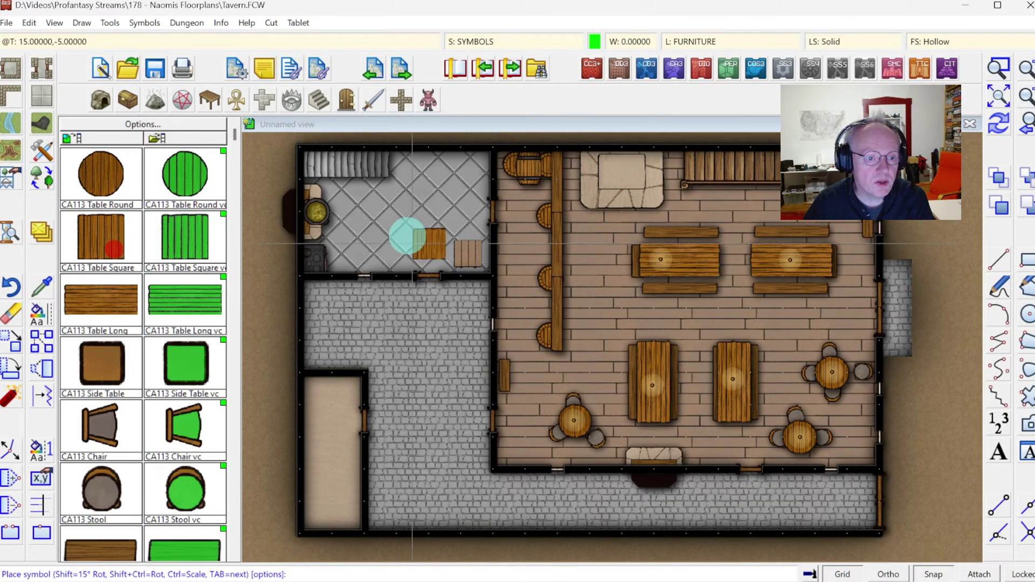
pyautogui.click(101, 296)
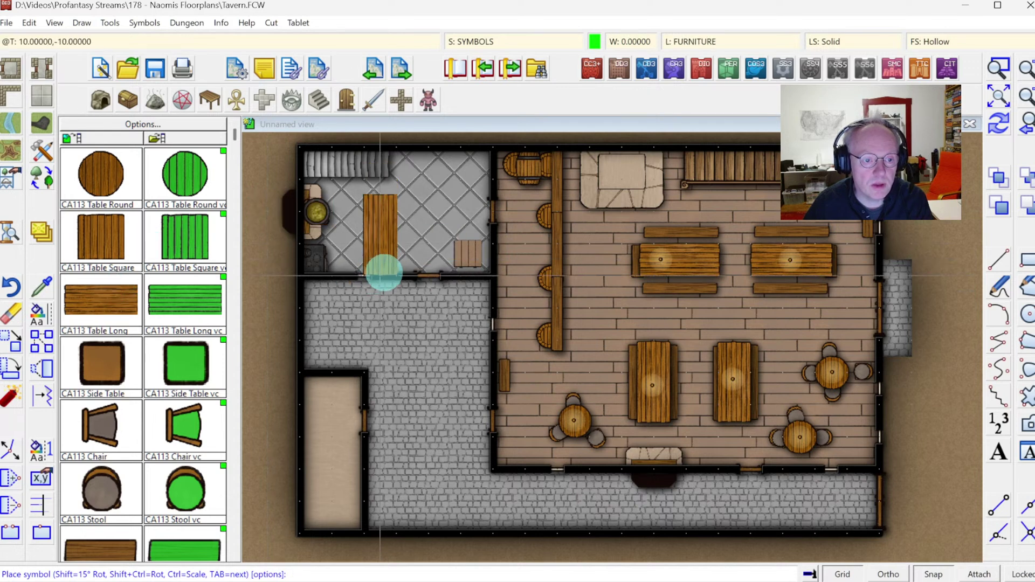
pyautogui.press('shift')
pyautogui.click(338, 259)
pyautogui.rightClick(338, 259)
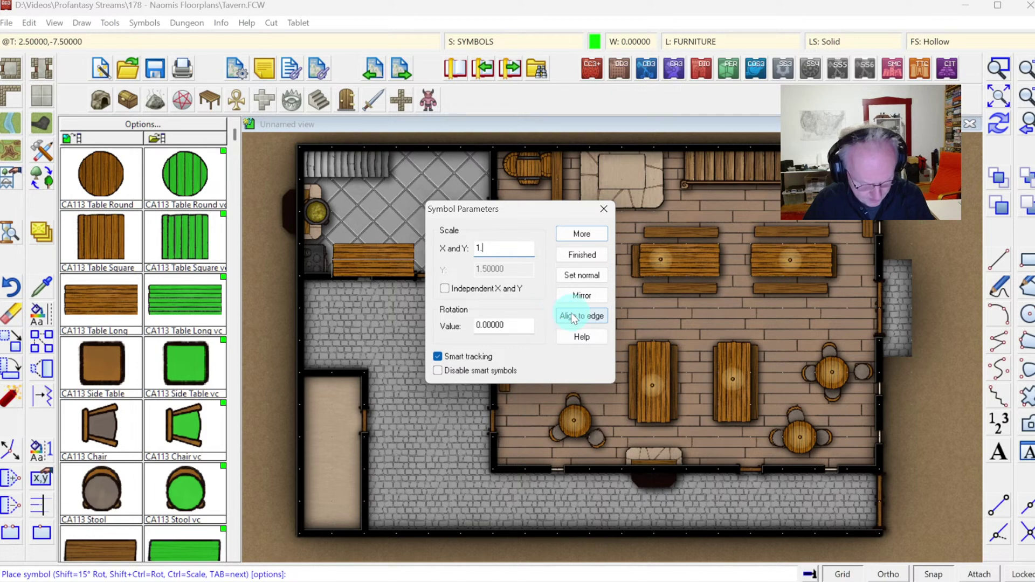
pyautogui.click(582, 253)
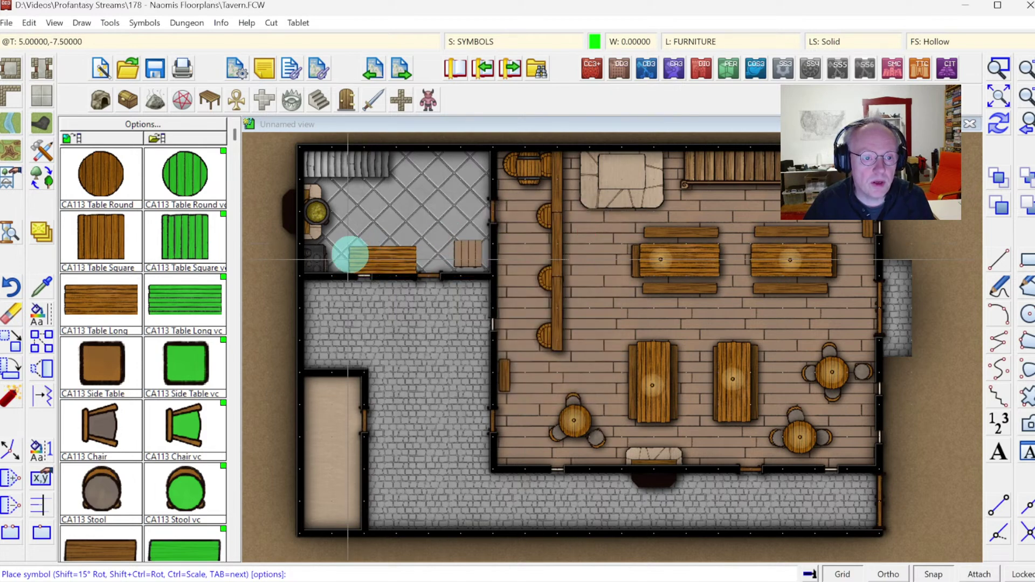
pyautogui.click(348, 259)
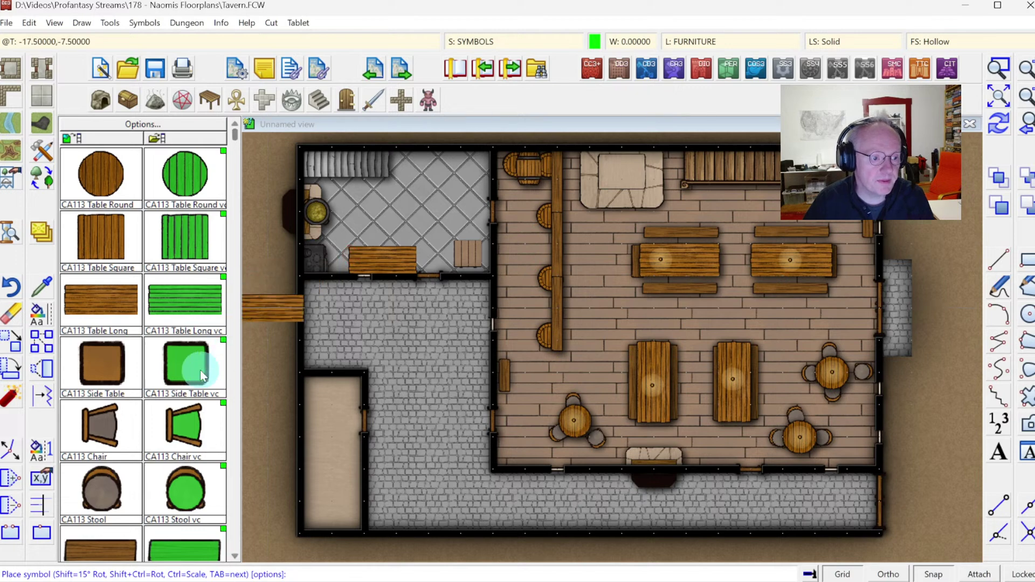
# Place a Shelf Short symbol at scale 1.5 on the tiled room's table, flush against the lower wall at the table's door end.
pyautogui.click(233, 394)
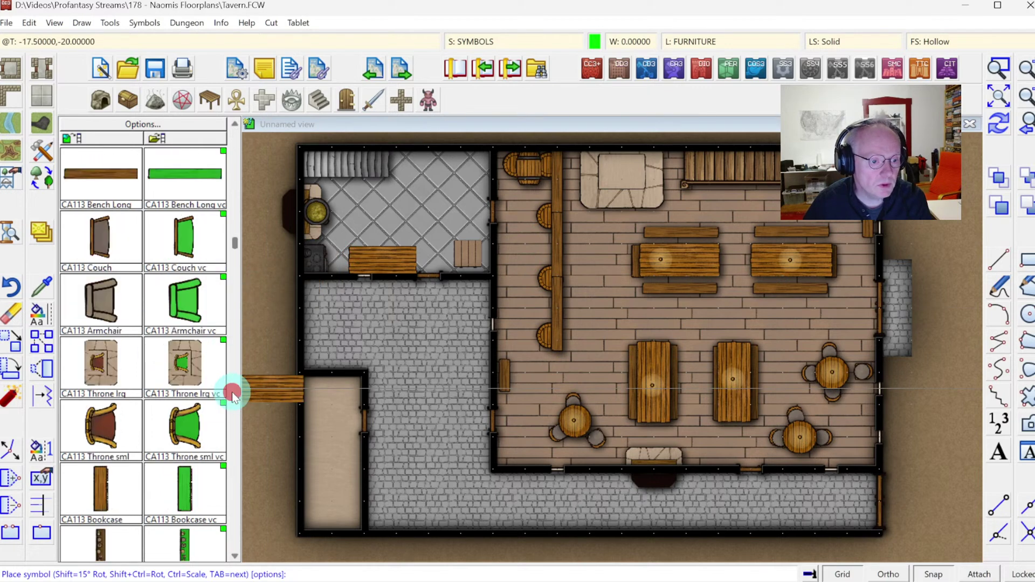
pyautogui.click(235, 143)
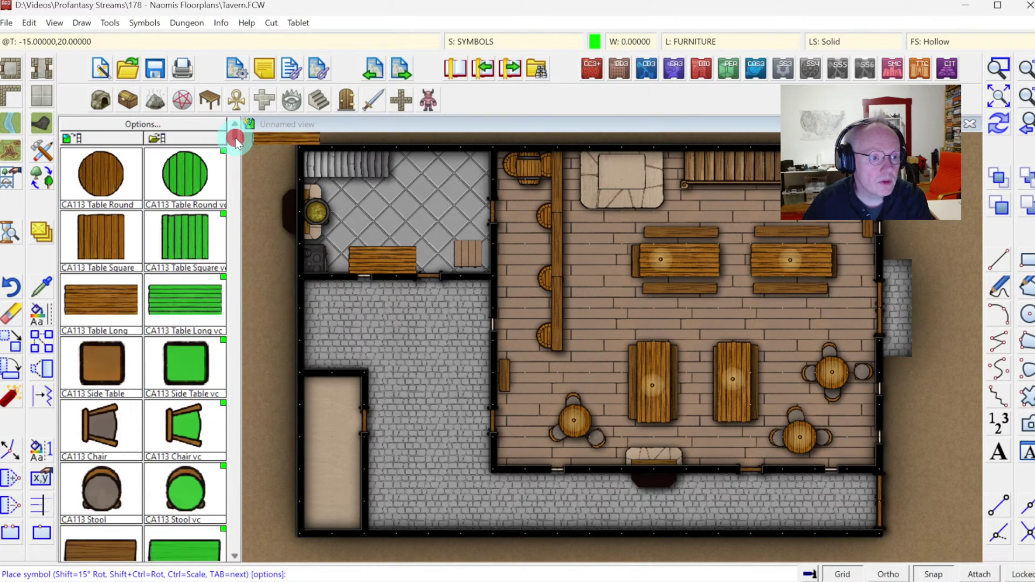
pyautogui.click(235, 322)
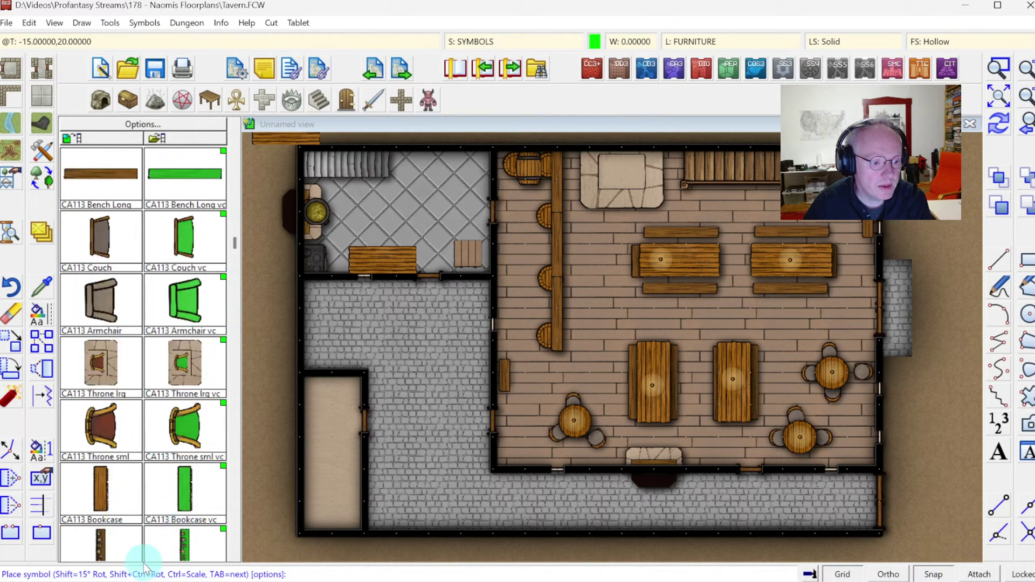
pyautogui.rightClick(423, 214)
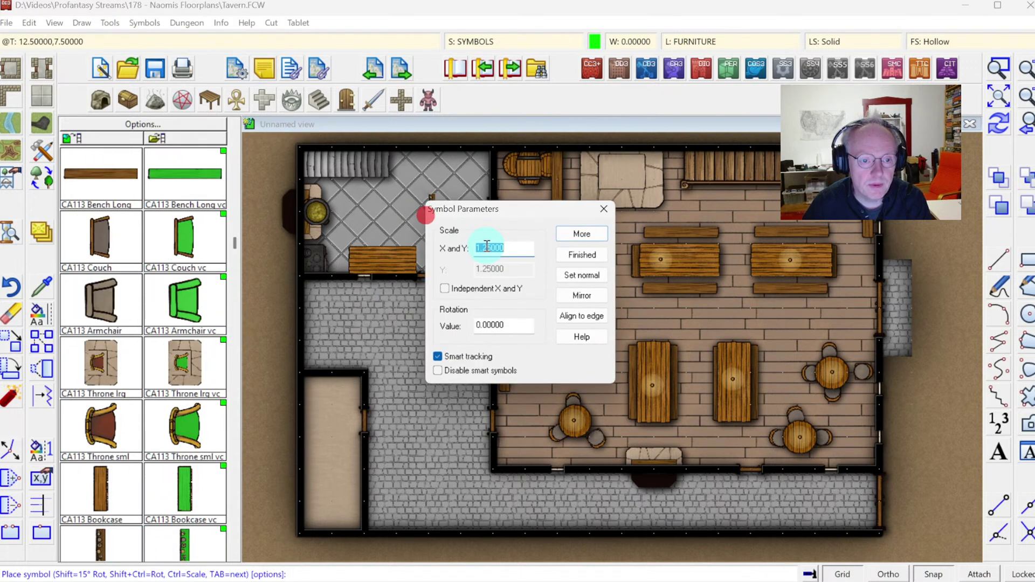
pyautogui.write('1.5')
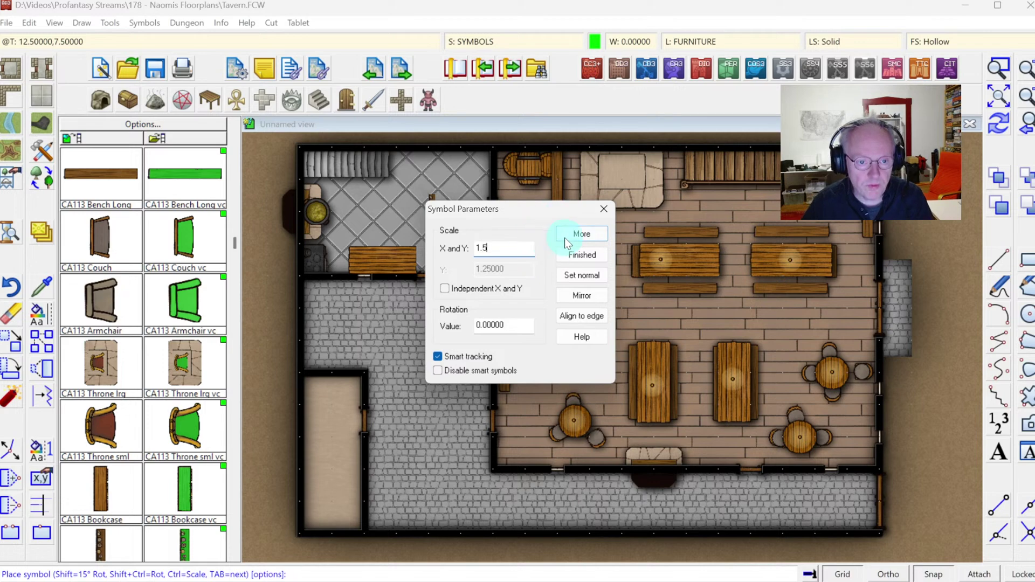
pyautogui.press('Return')
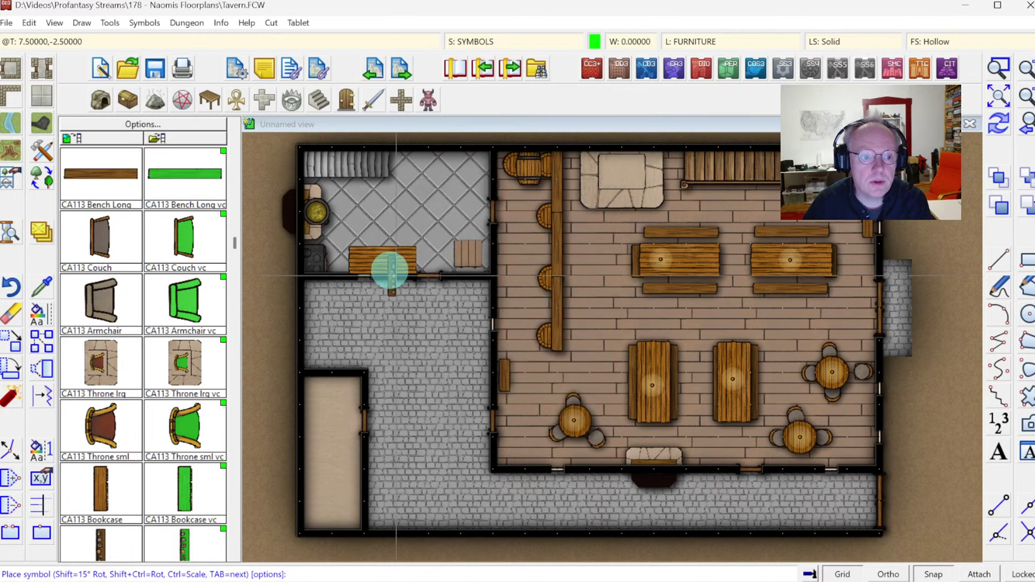
pyautogui.click(387, 269)
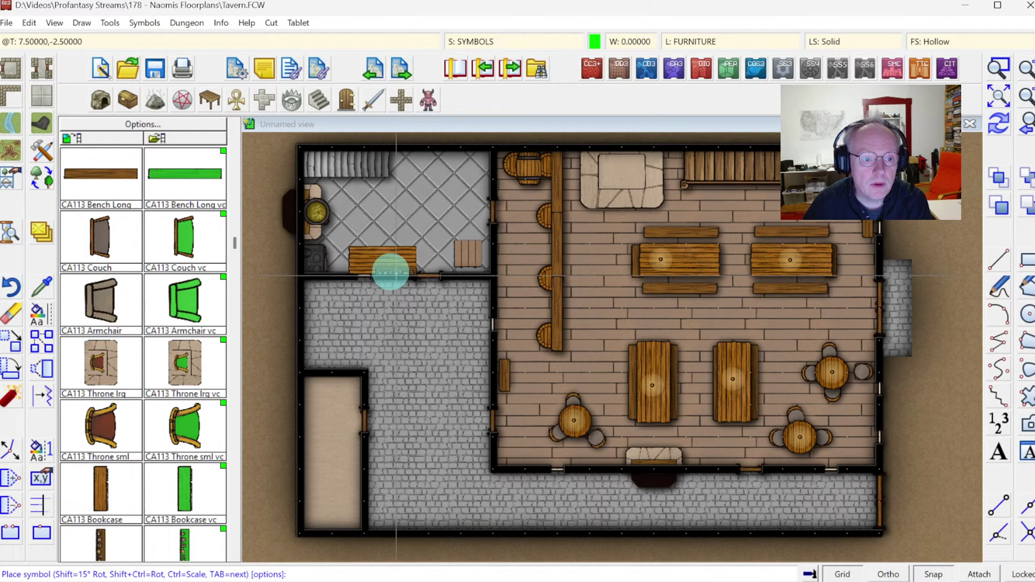
pyautogui.click(999, 66)
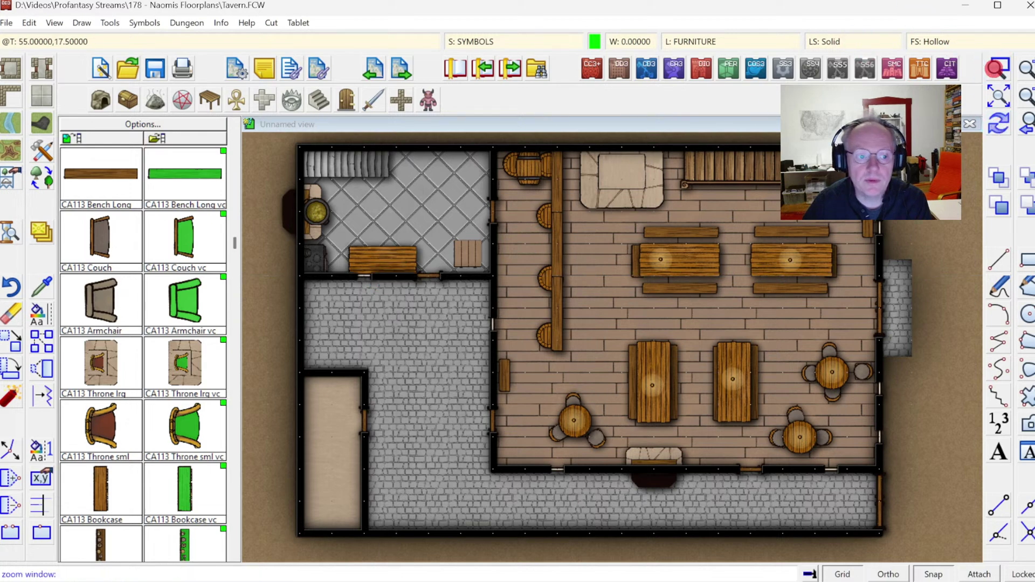
pyautogui.click(280, 142)
pyautogui.click(510, 318)
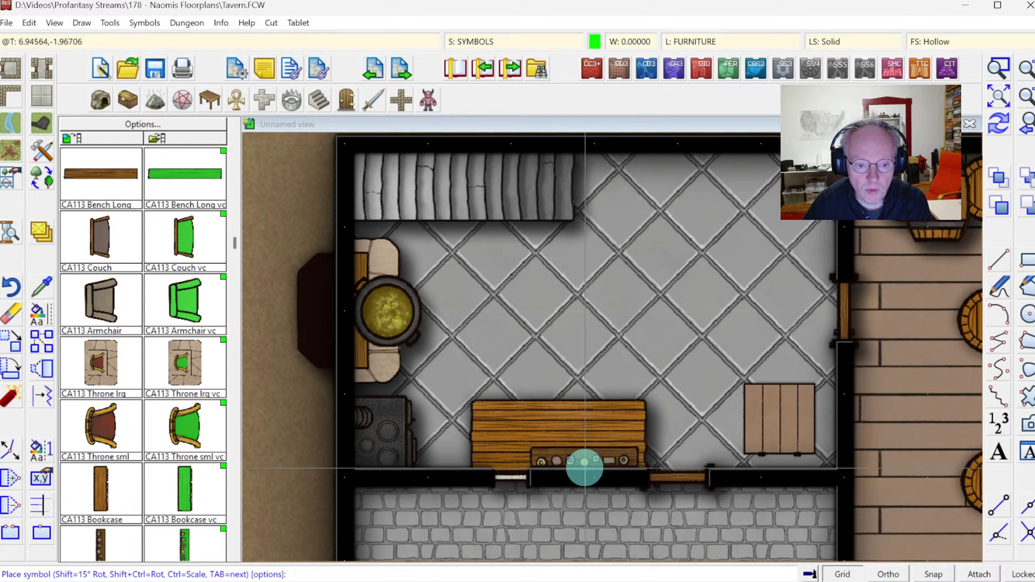
pyautogui.click(585, 468)
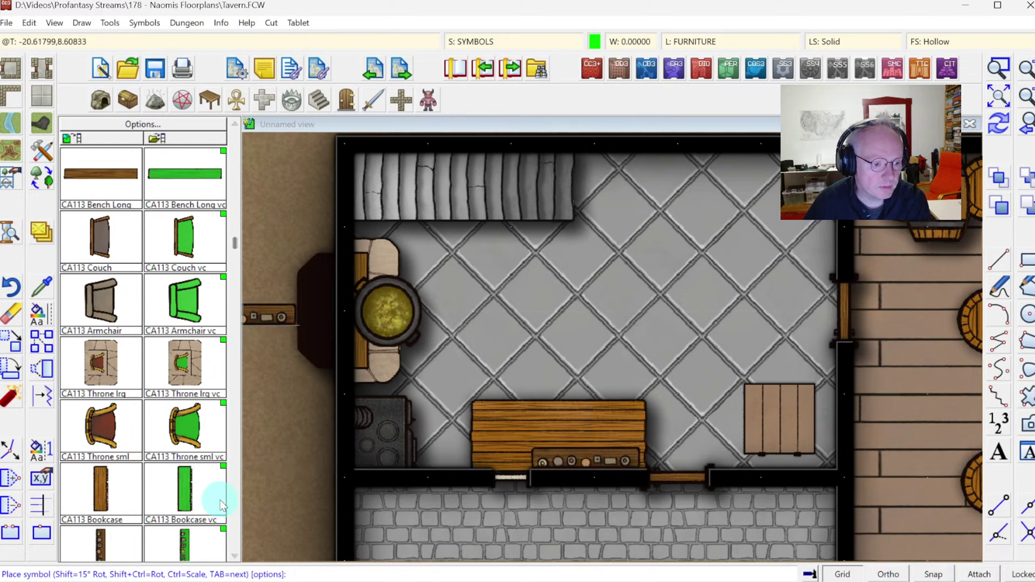
# Place a rescaled Pedestal lrg symbol on the SYMBOLS LOW sheet as a hearth against the tiled room's fireplace wall, under the cauldron, and redraw.
pyautogui.click(238, 480)
pyautogui.click(238, 480)
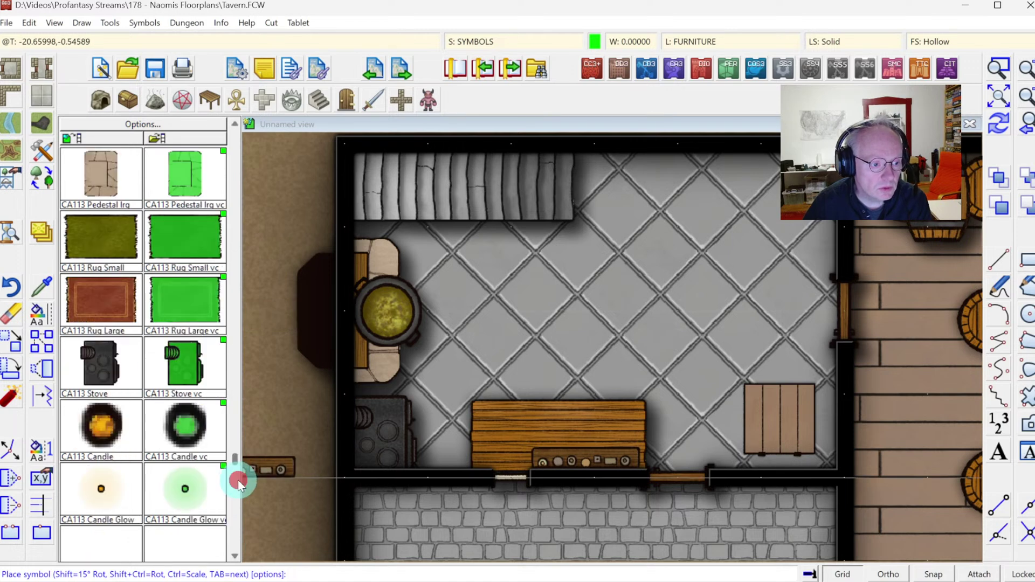
pyautogui.click(239, 172)
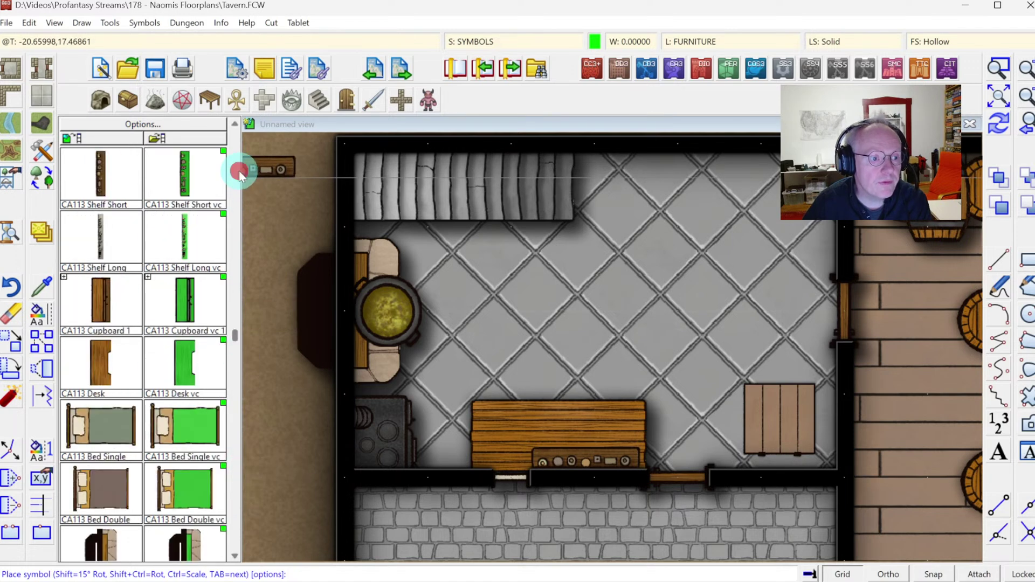
pyautogui.click(135, 519)
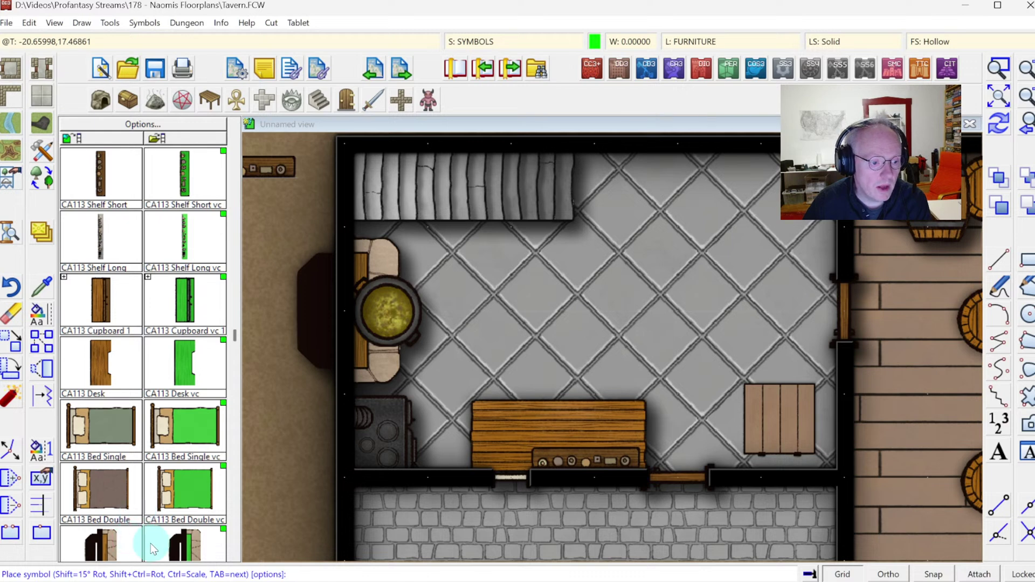
pyautogui.click(230, 559)
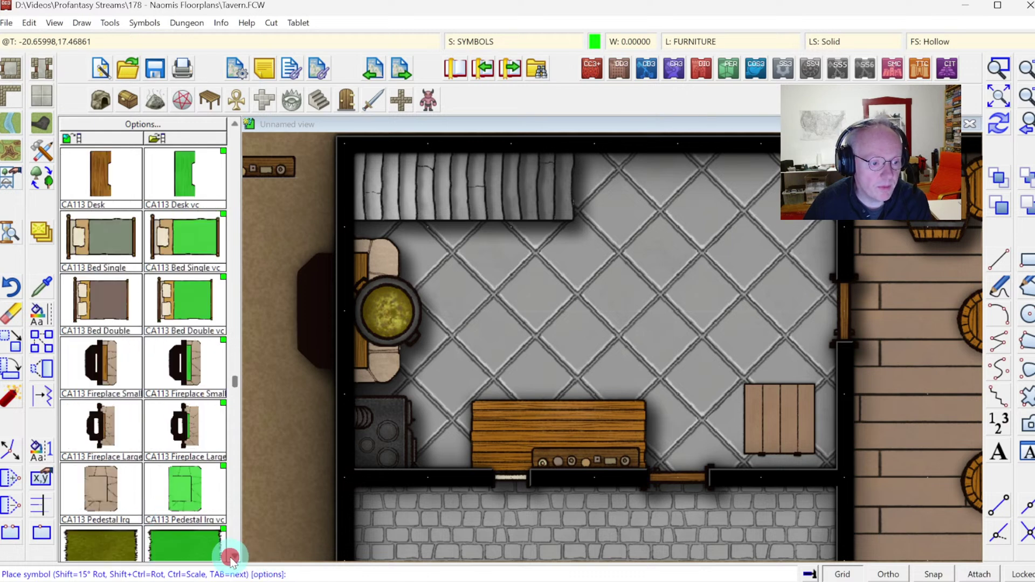
pyautogui.click(106, 492)
pyautogui.press('ctrl')
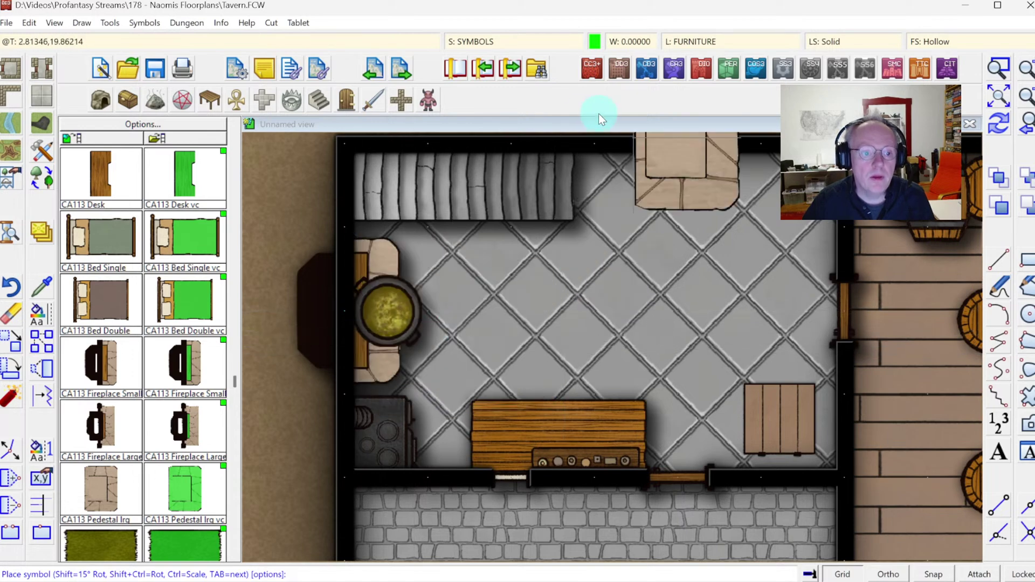
pyautogui.click(495, 41)
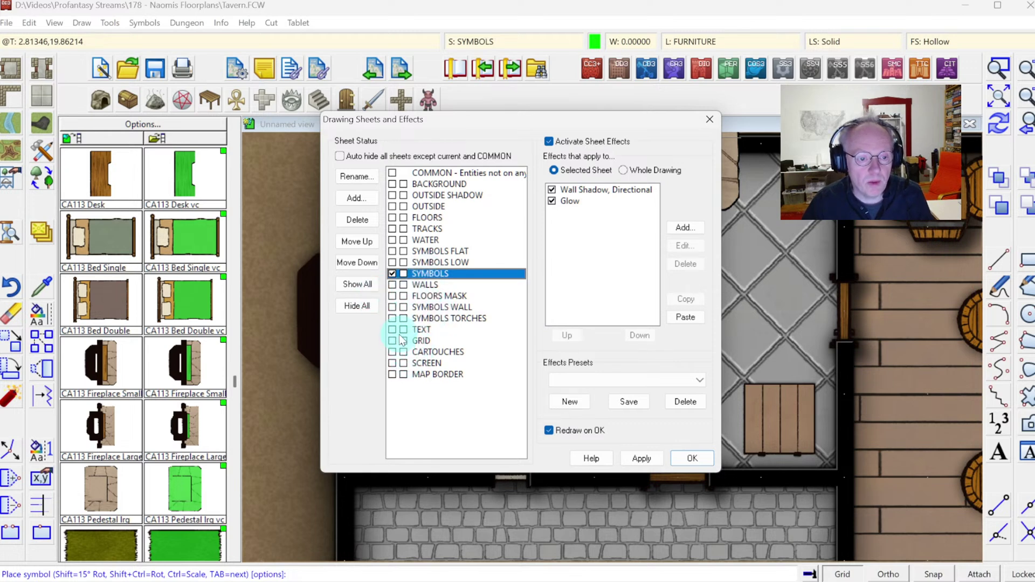
pyautogui.click(391, 252)
pyautogui.click(391, 262)
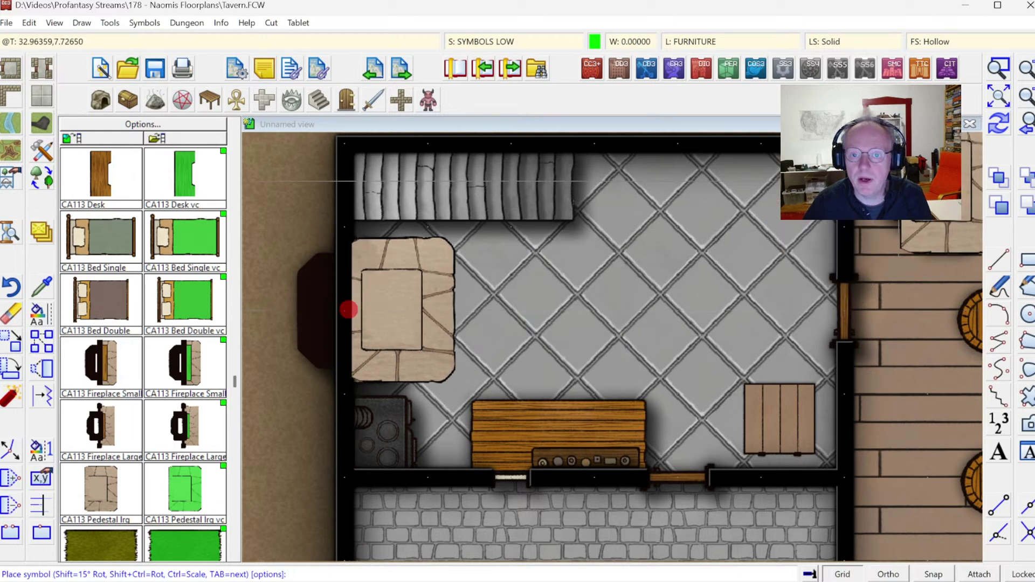
pyautogui.click(1000, 132)
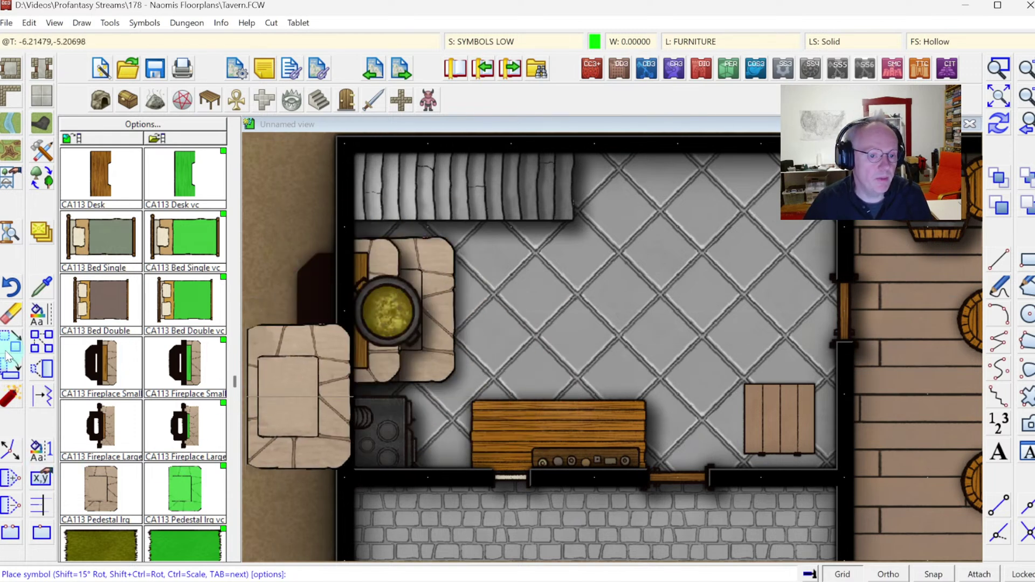
# Move the tiled room's fireplace to the SYMBOLS FLAT sheet and redraw the map.
pyautogui.rightClick(53, 245)
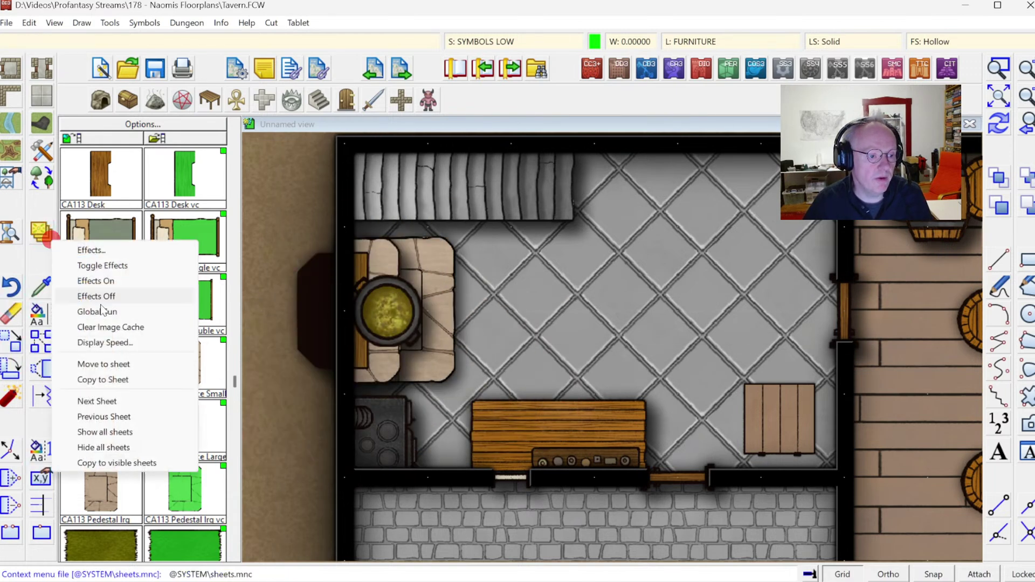
pyautogui.click(134, 365)
pyautogui.click(397, 249)
pyautogui.rightClick(537, 288)
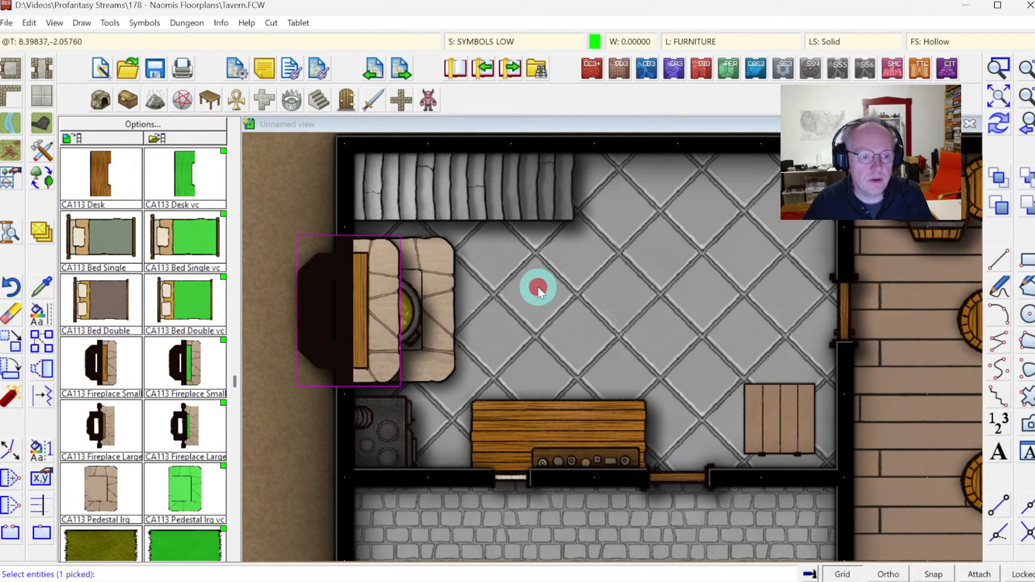
pyautogui.click(454, 263)
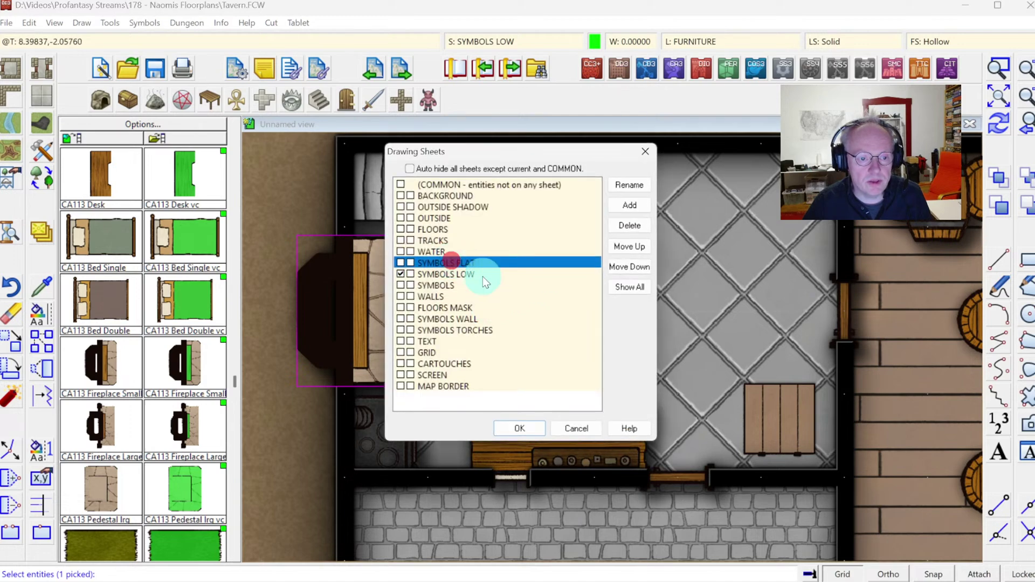
pyautogui.click(517, 425)
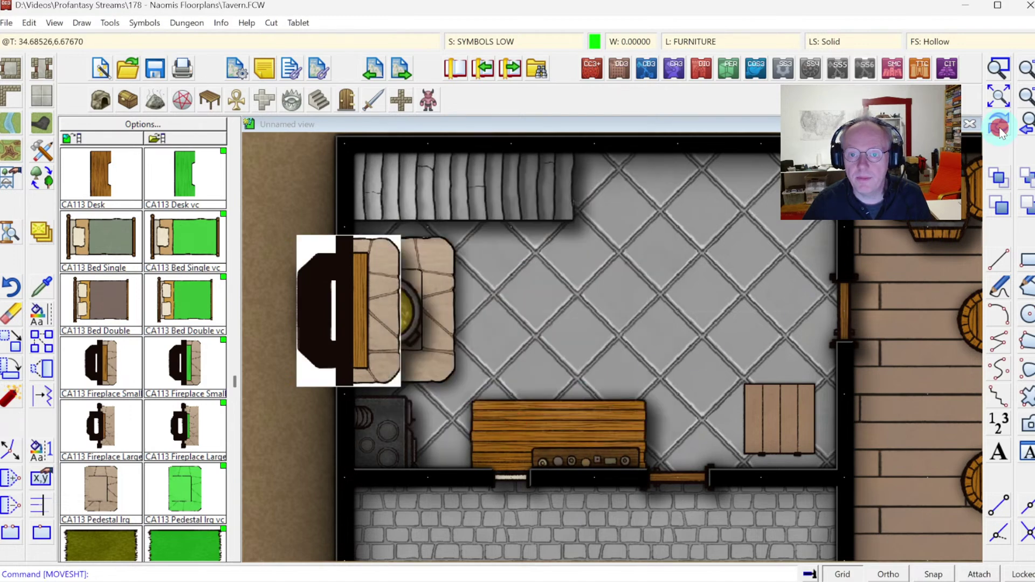
pyautogui.click(1000, 131)
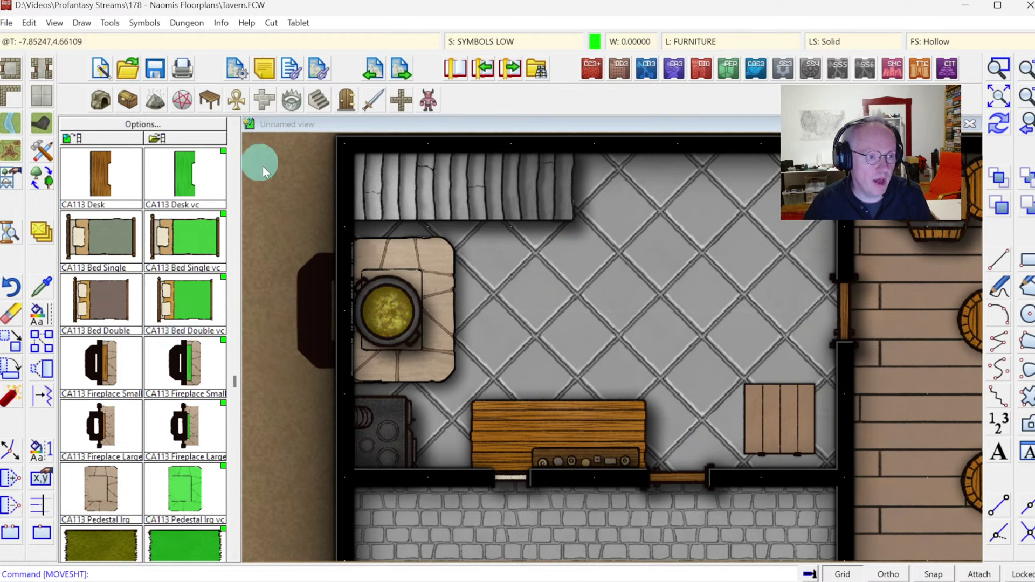
pyautogui.click(233, 153)
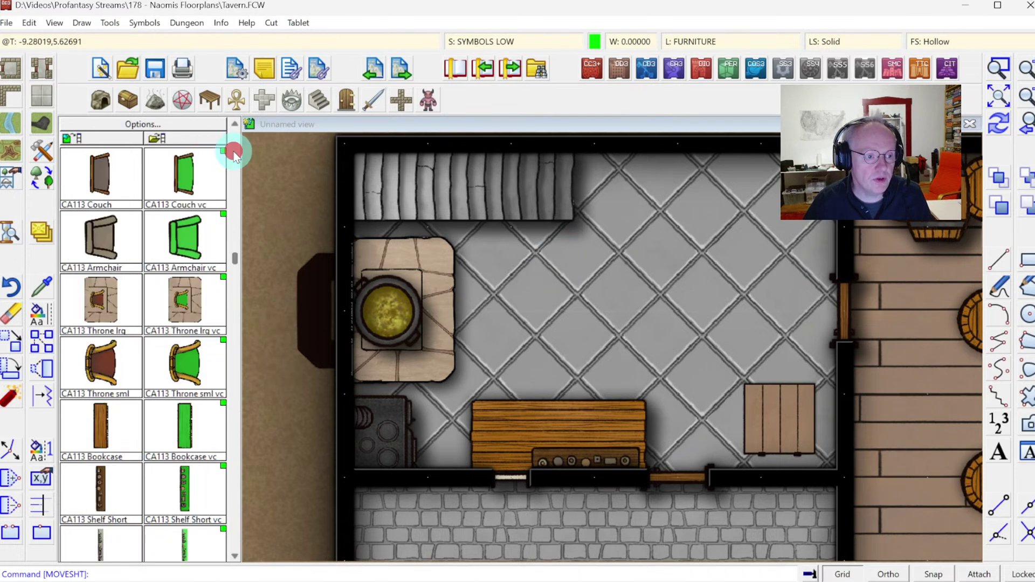
pyautogui.click(87, 432)
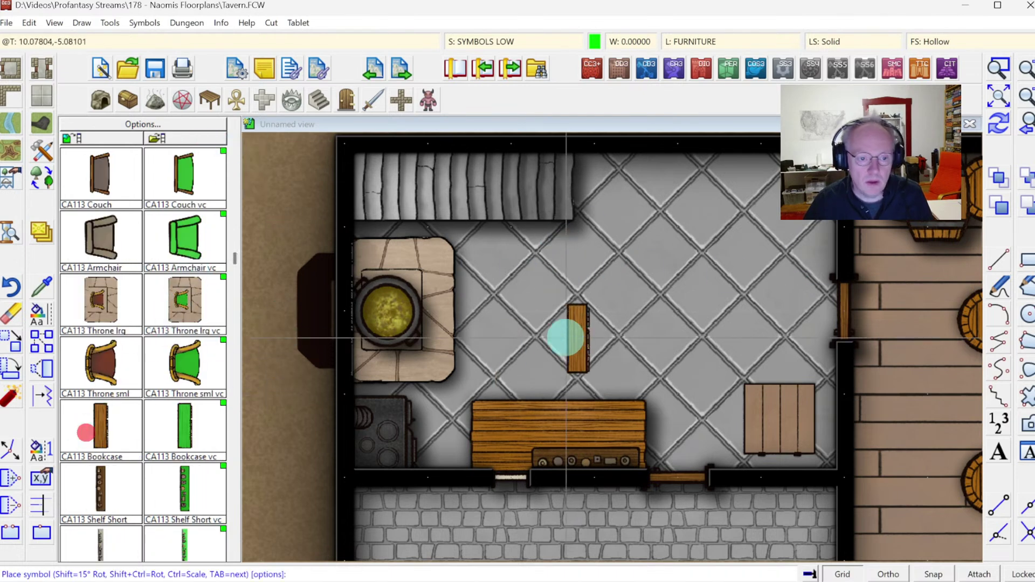
pyautogui.click(234, 151)
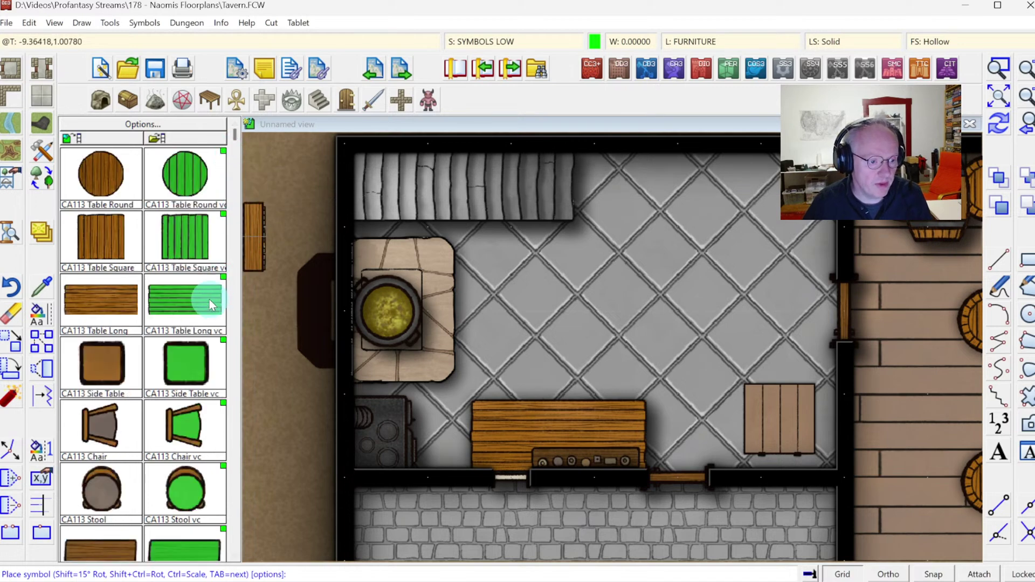
pyautogui.click(210, 101)
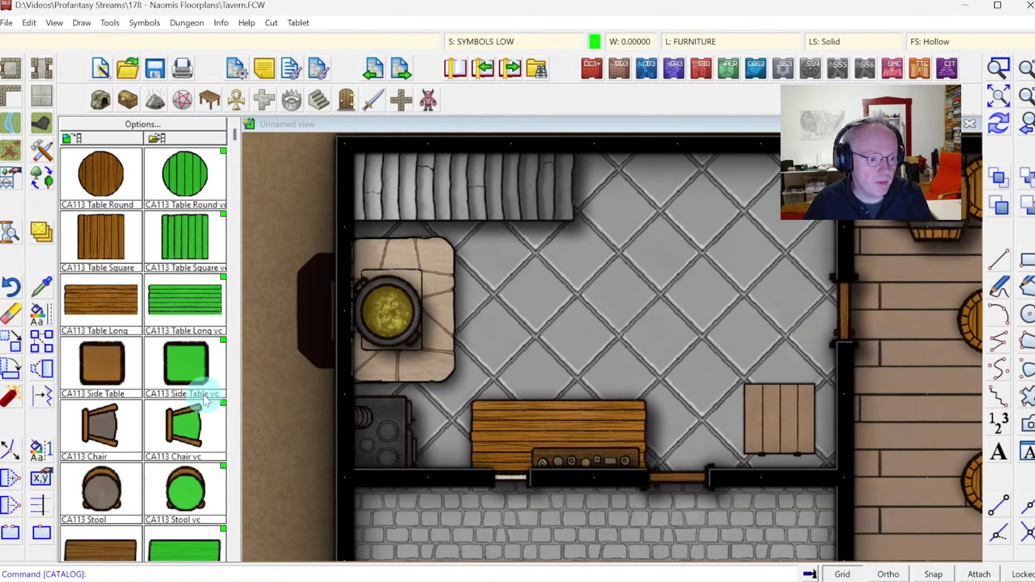
# Place two Crate Small symbols from the containers and treasure catalog side by side in the tiled room's upper-right corner.
pyautogui.click(129, 101)
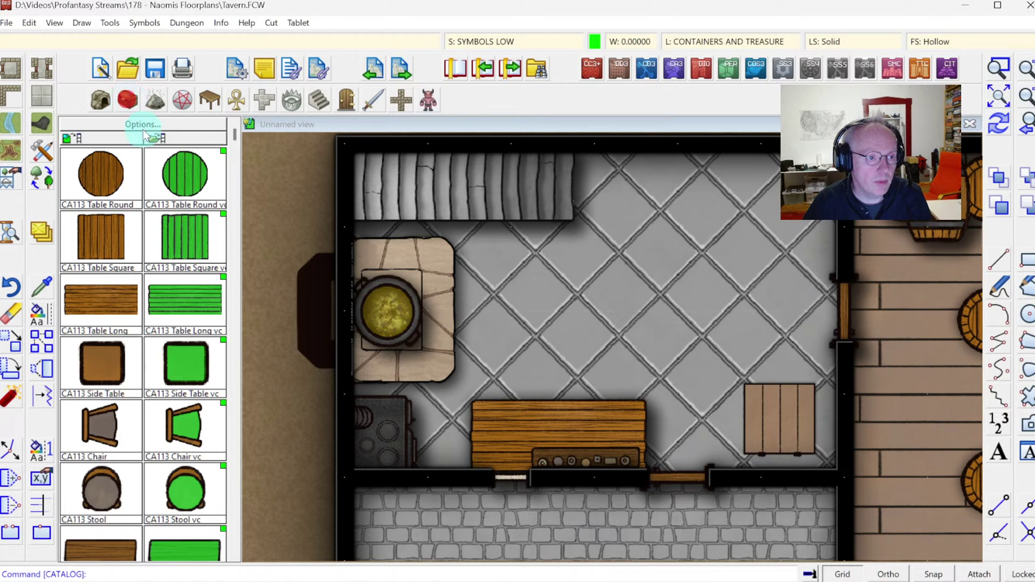
pyautogui.click(128, 405)
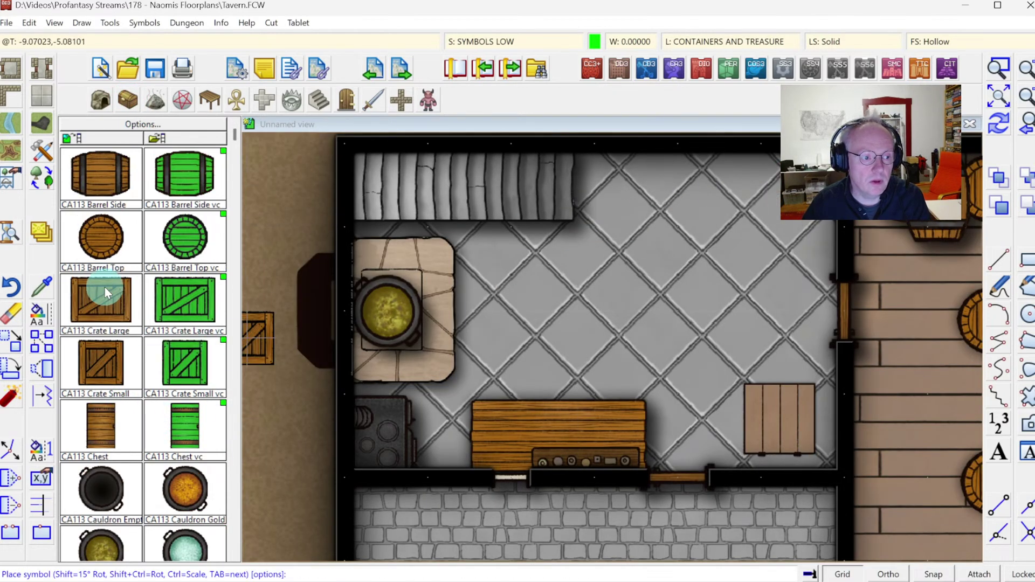
pyautogui.click(746, 156)
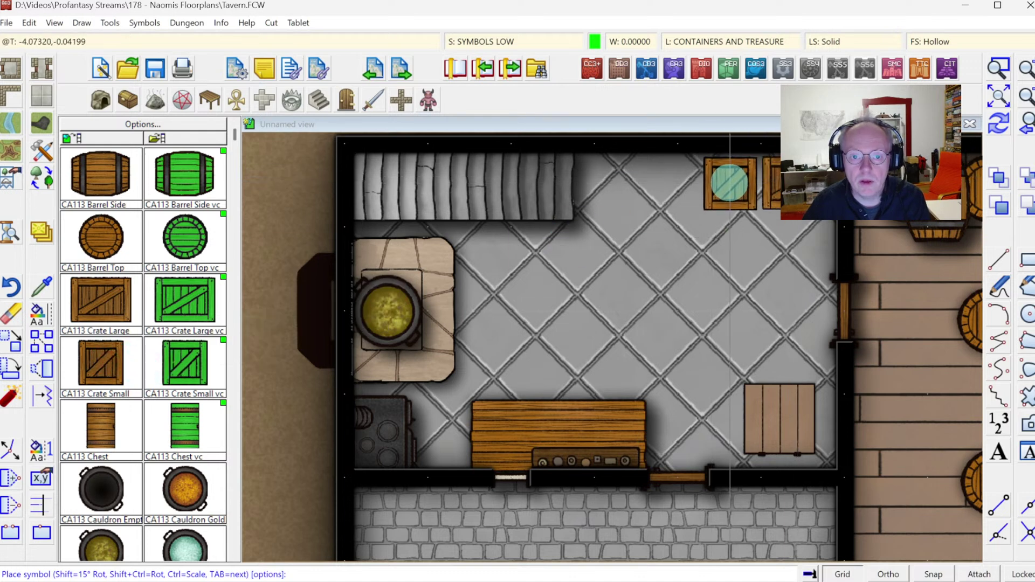
pyautogui.click(734, 182)
# Place two Barrel Top symbols in the tiled room, one below the crates at the right wall and one left of them along the upper wall.
pyautogui.click(79, 232)
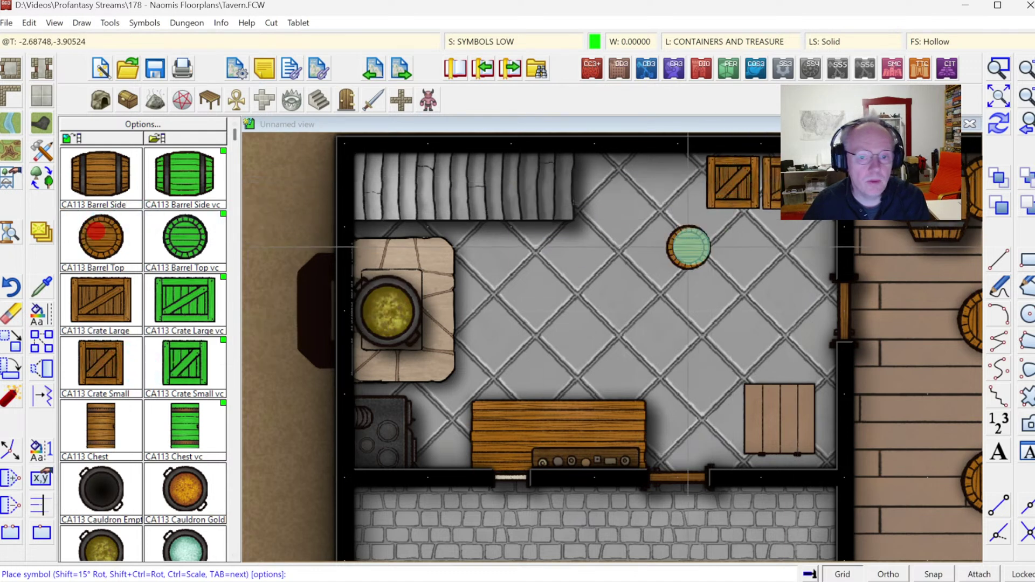
pyautogui.click(807, 235)
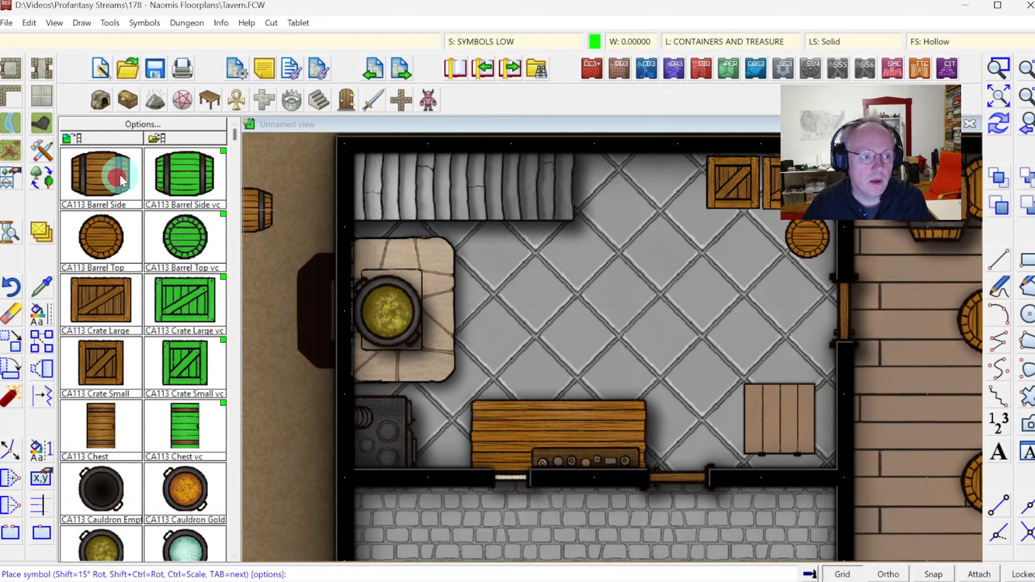
pyautogui.click(798, 182)
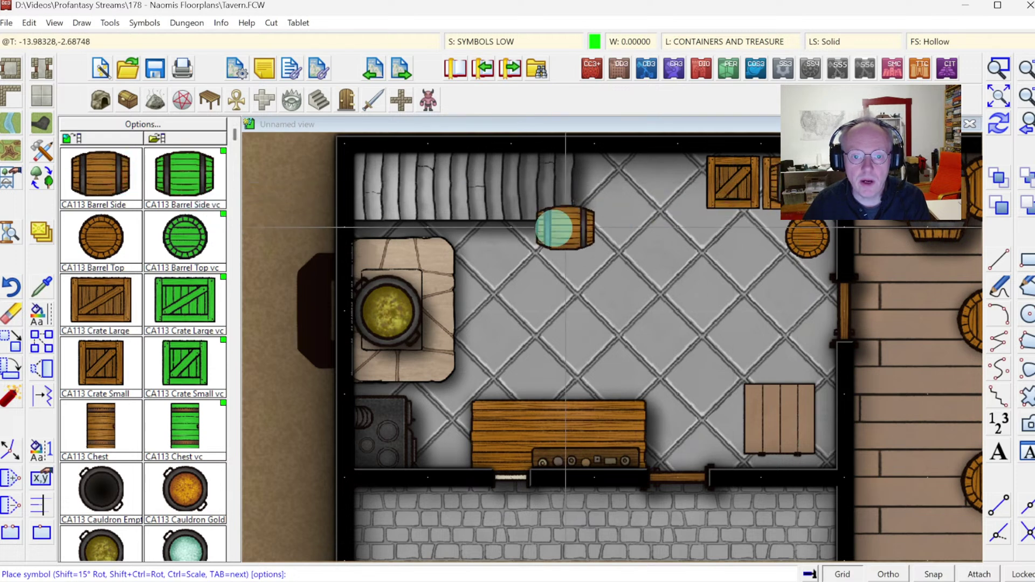
pyautogui.click(128, 241)
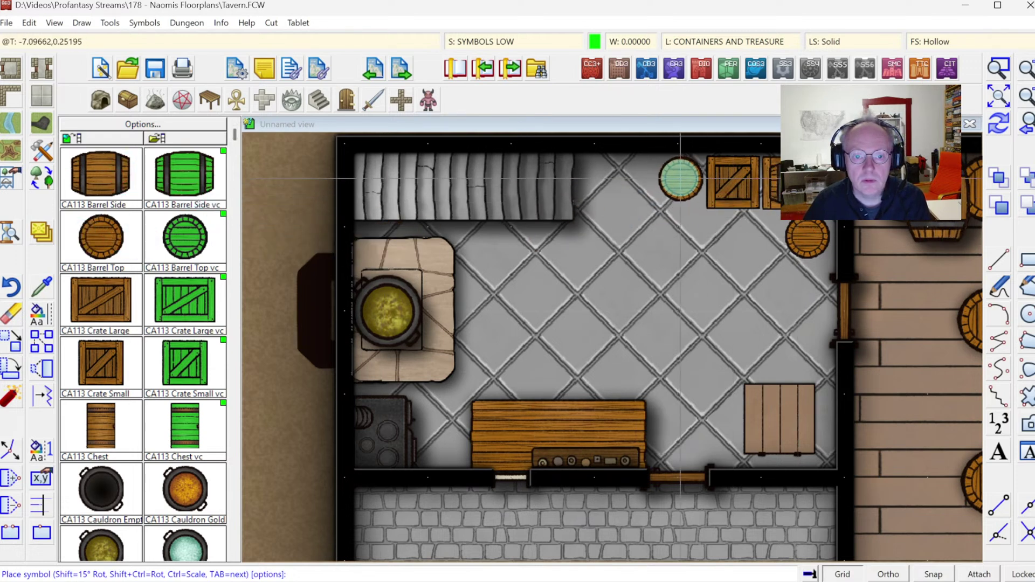
pyautogui.click(679, 182)
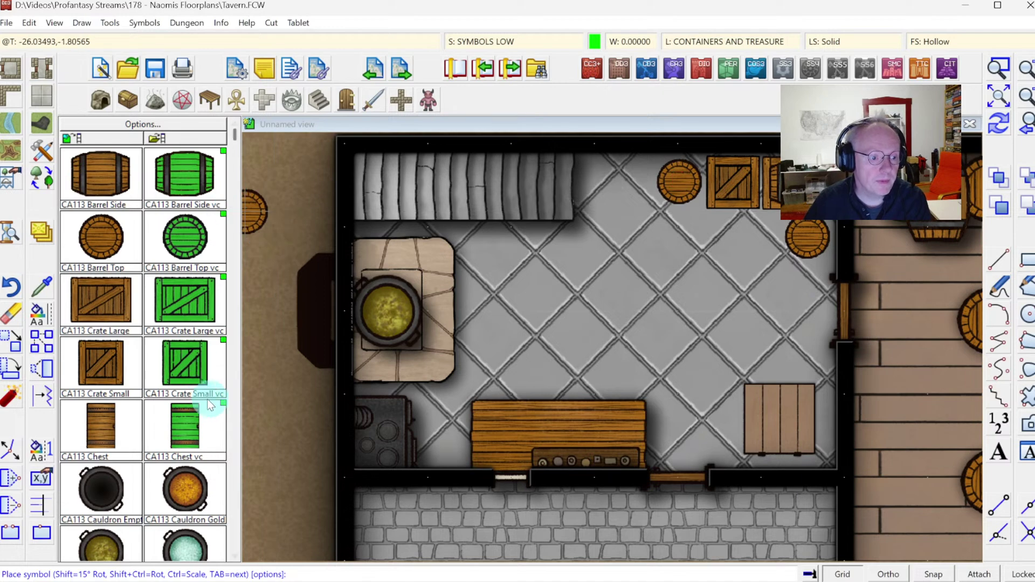
# Browse the containers and treasure catalog for further storage symbols such as sacks.
pyautogui.click(235, 410)
pyautogui.click(234, 410)
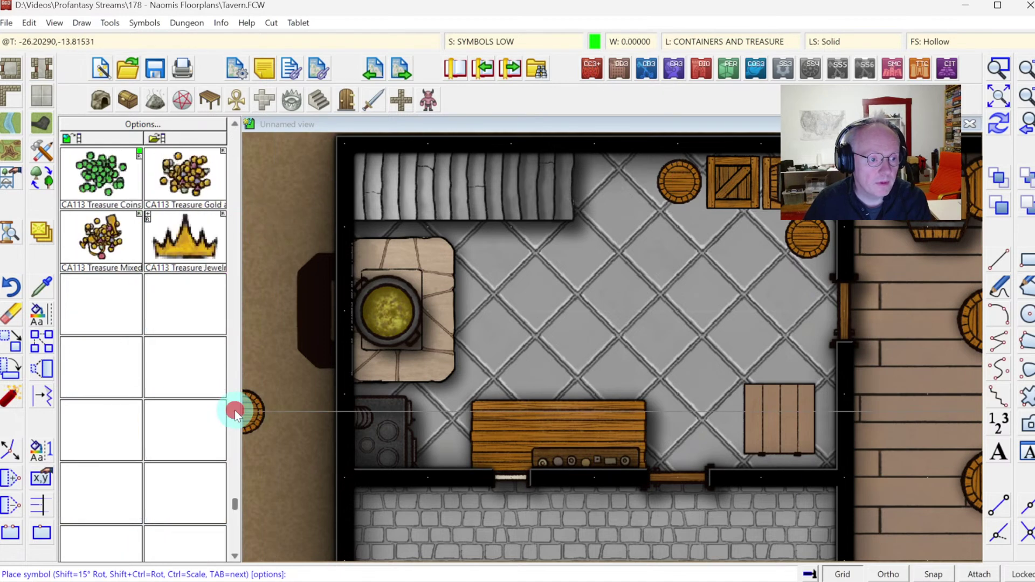
pyautogui.click(233, 149)
pyautogui.click(234, 149)
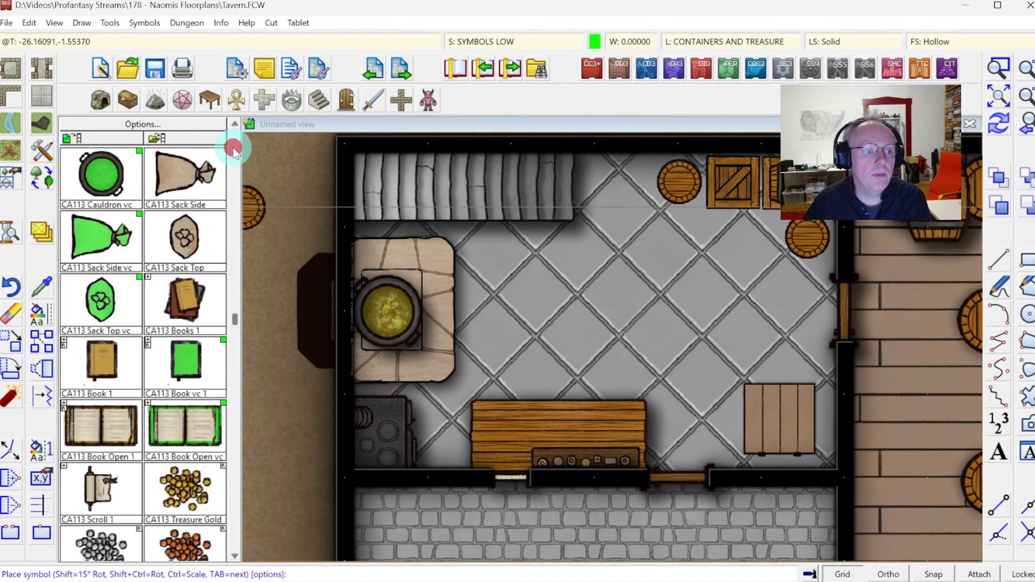
# Place two Sack Top symbols on the barrel and a Sack Side symbol on the neighbouring crate along the kitchen's upper wall.
pyautogui.click(186, 237)
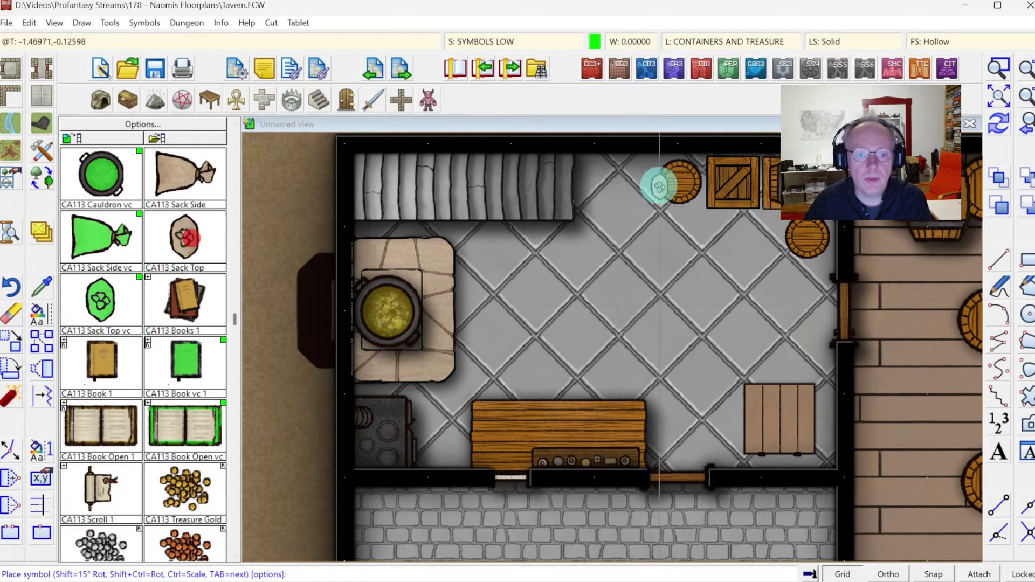
pyautogui.click(682, 179)
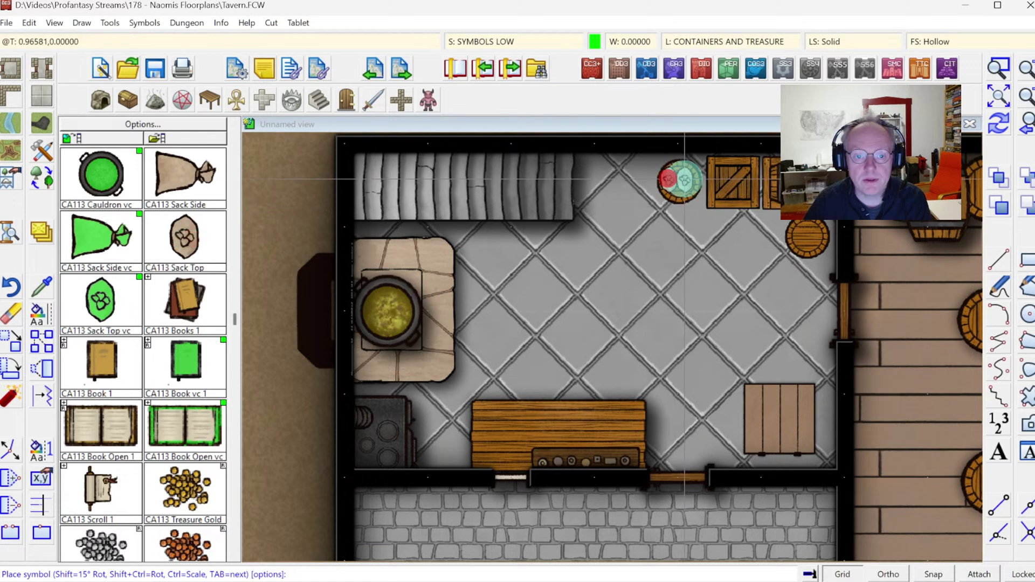
pyautogui.click(738, 182)
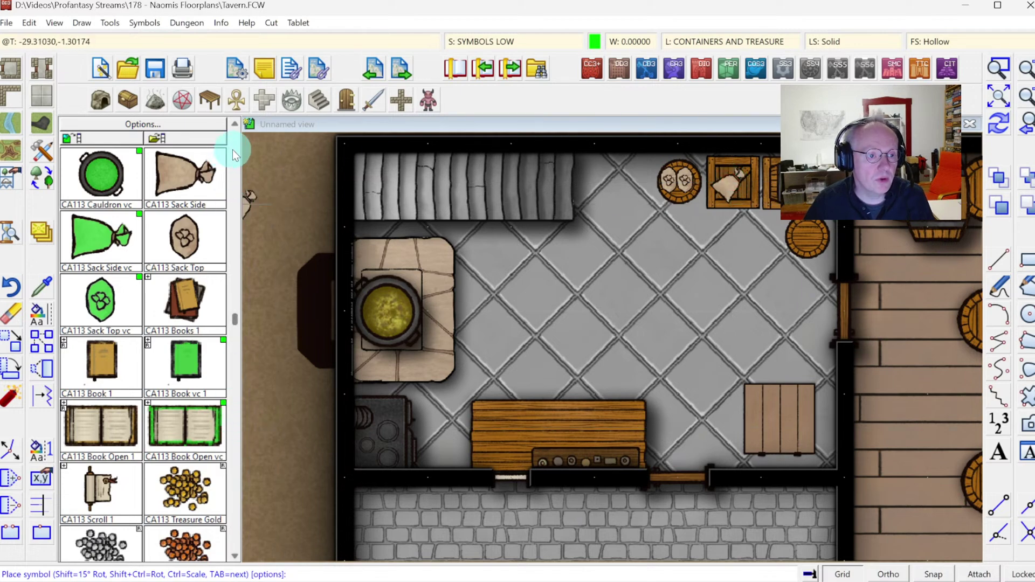
pyautogui.scroll(5, 234, 154)
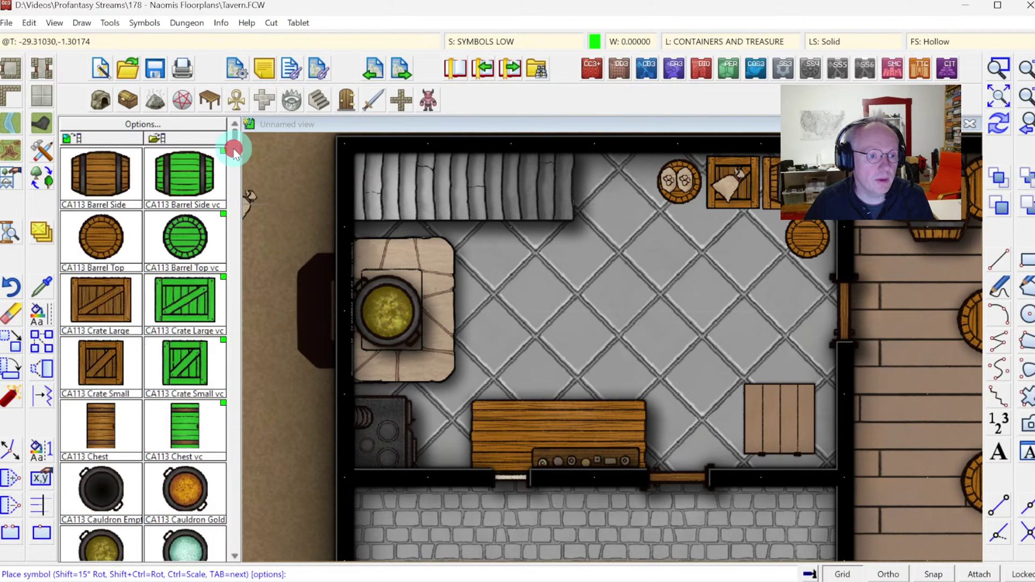
# Place the stone well from the elemental and magic symbols, with snapping on, against the courtyard's left wall below the kitchen.
pyautogui.click(1021, 121)
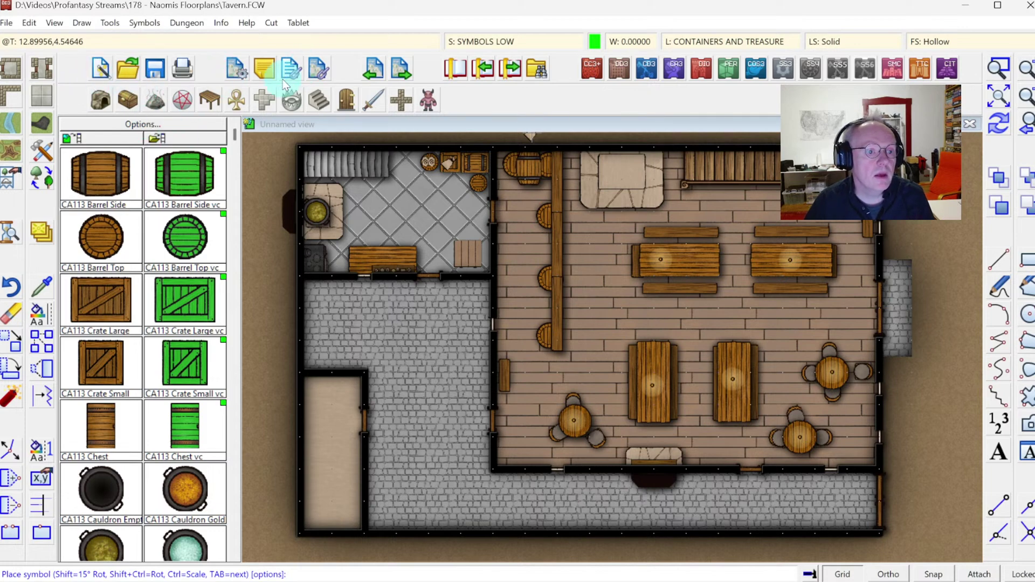
pyautogui.click(182, 101)
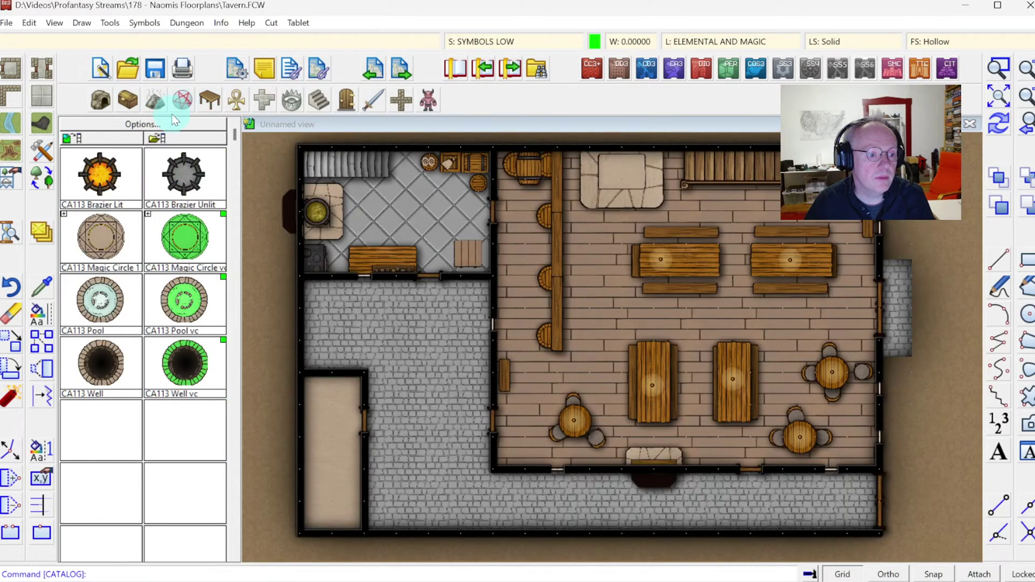
pyautogui.click(105, 363)
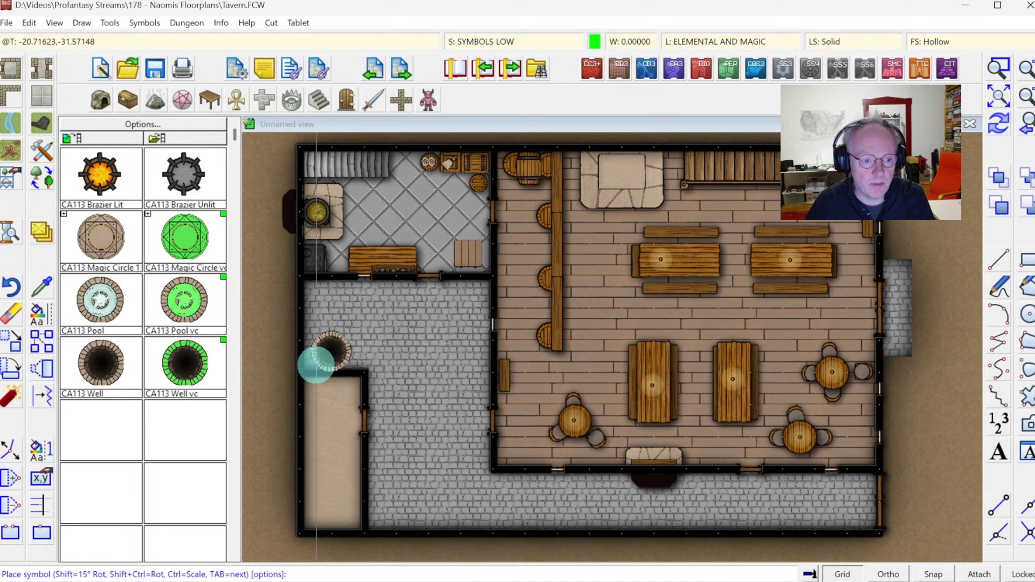
pyautogui.click(915, 575)
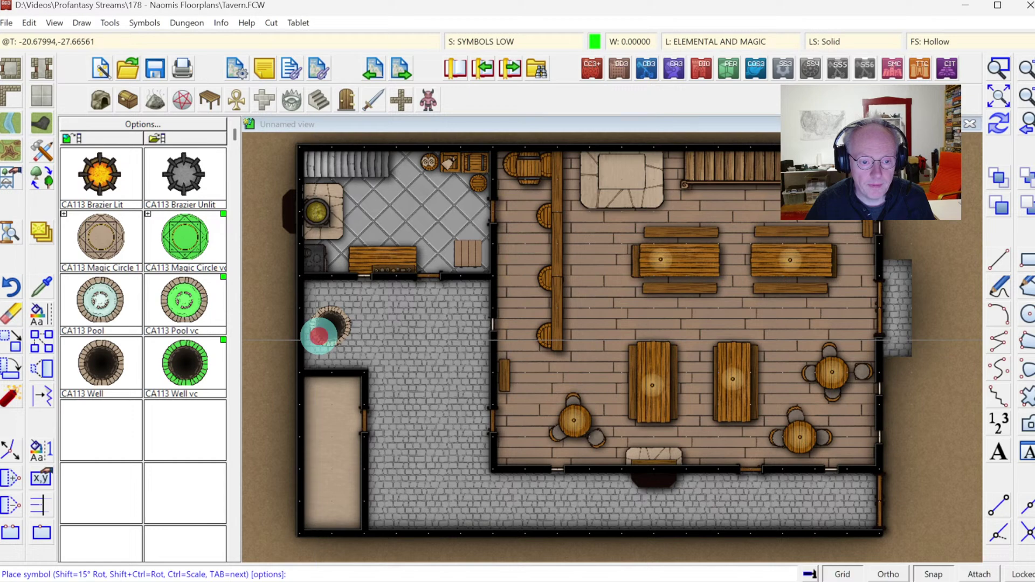
pyautogui.rightClick(322, 331)
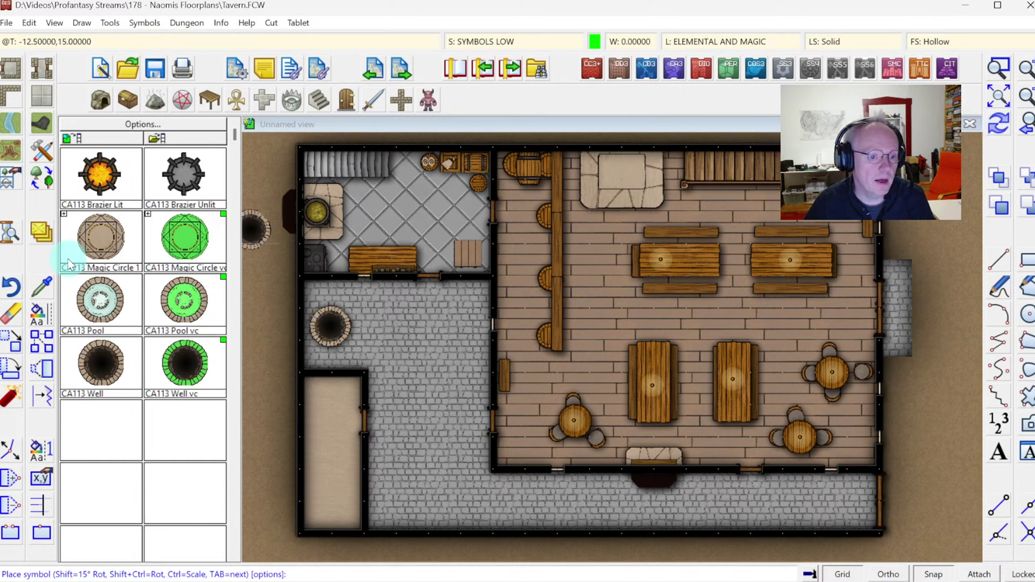
# Move the courtyard well symbol to another sheet.
pyautogui.rightClick(42, 232)
pyautogui.click(90, 358)
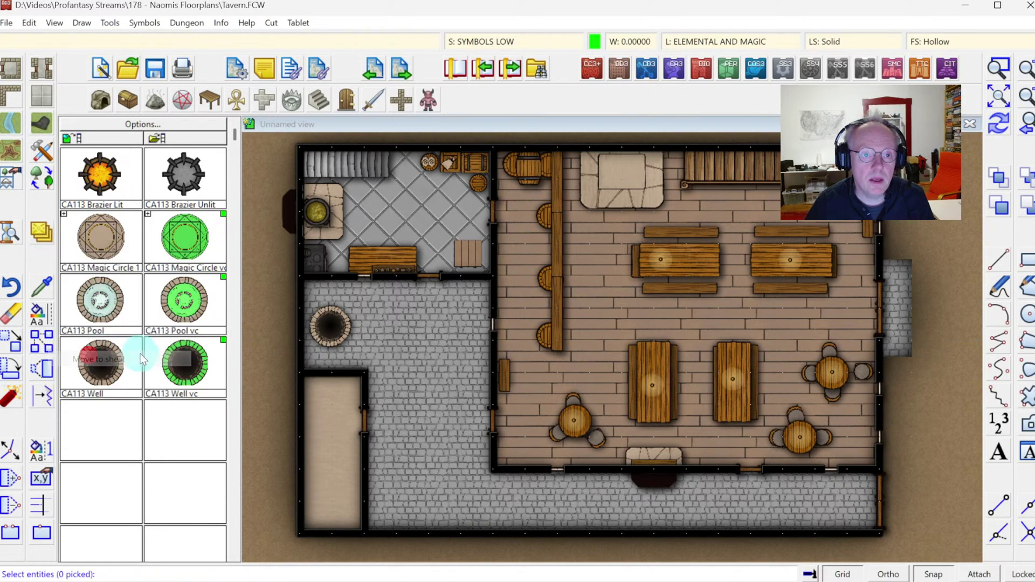
pyautogui.rightClick(407, 336)
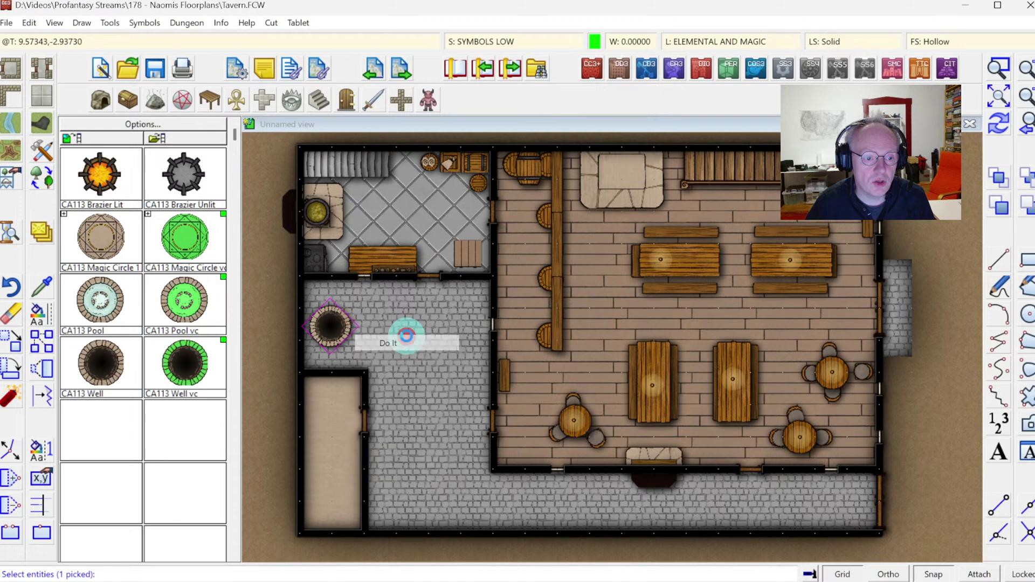
pyautogui.click(380, 342)
pyautogui.press('Return')
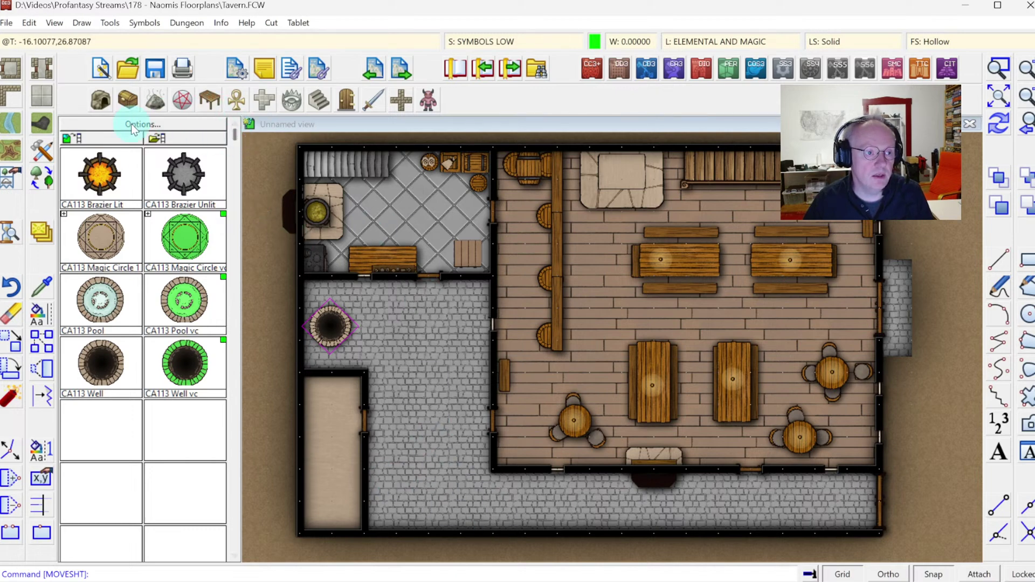
# Enlarge the furniture catalog's Bench Long symbol and place two of them vertically, end to end, along the small side room's left wall.
pyautogui.click(207, 100)
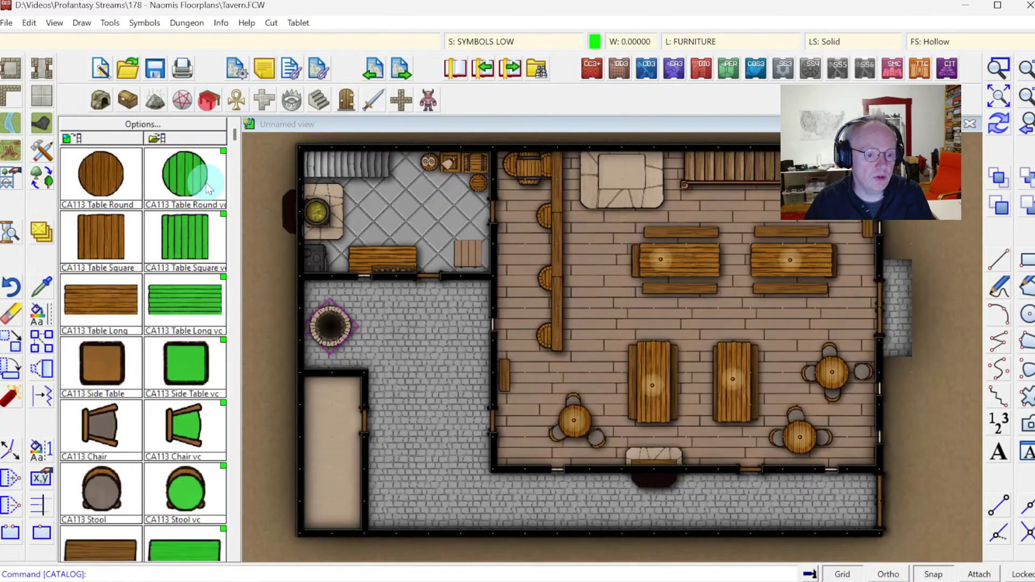
pyautogui.click(231, 475)
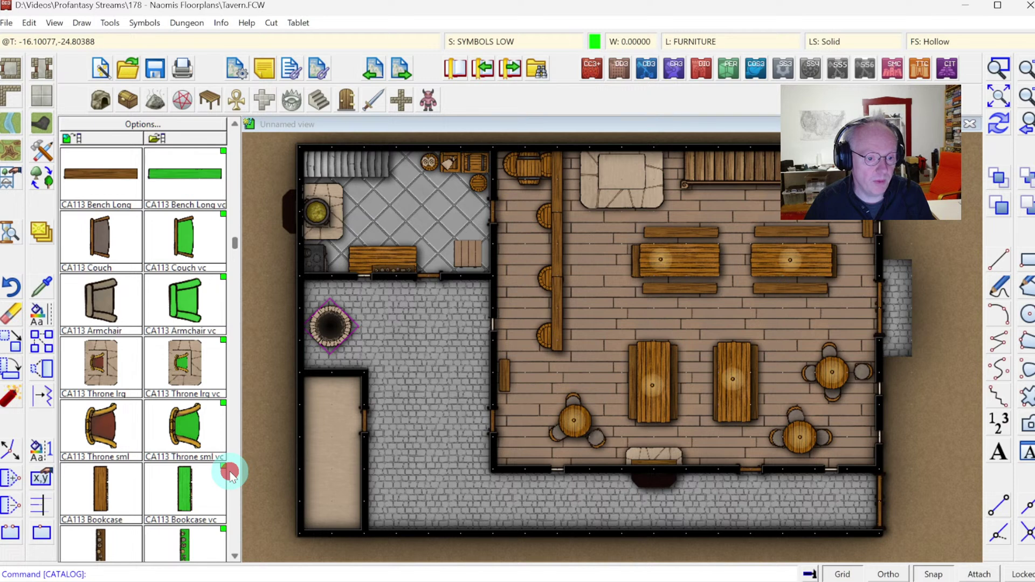
pyautogui.click(234, 473)
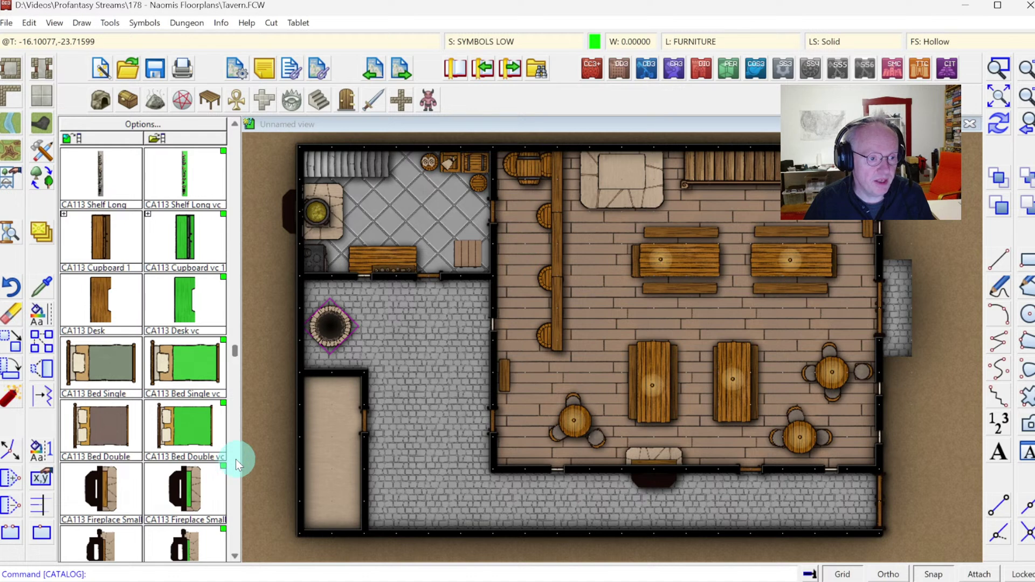
pyautogui.click(234, 155)
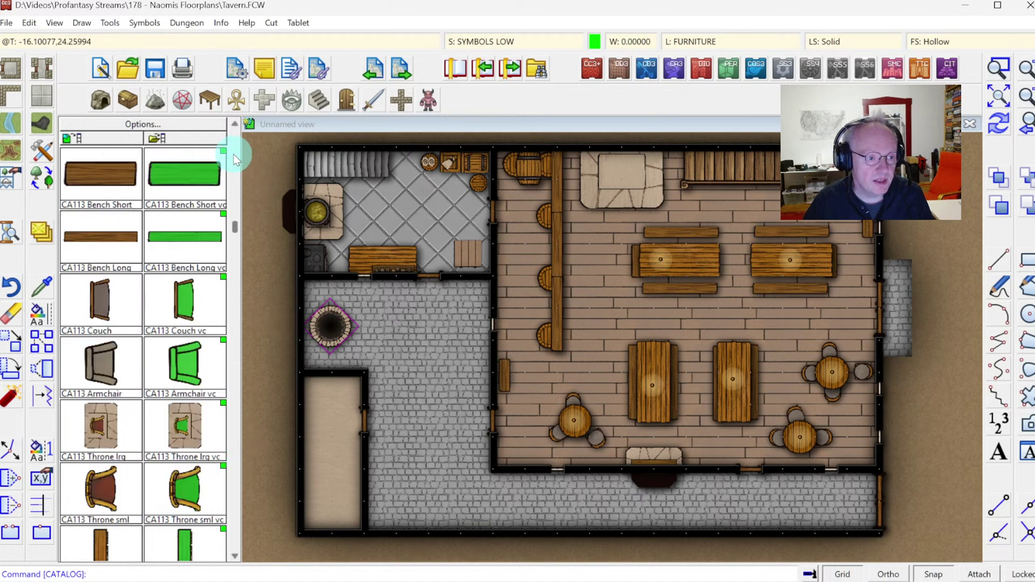
pyautogui.click(86, 240)
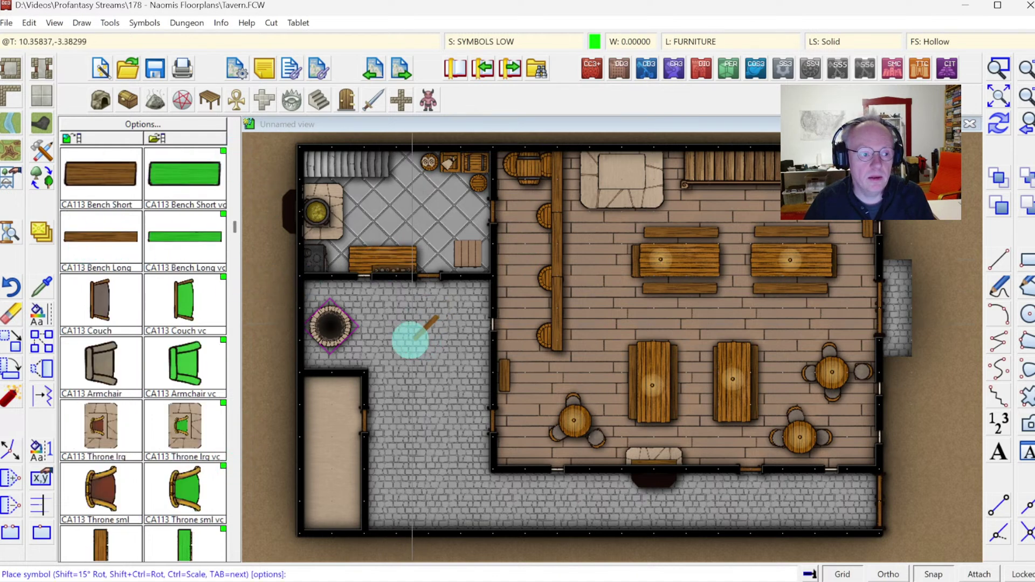
pyautogui.rightClick(400, 348)
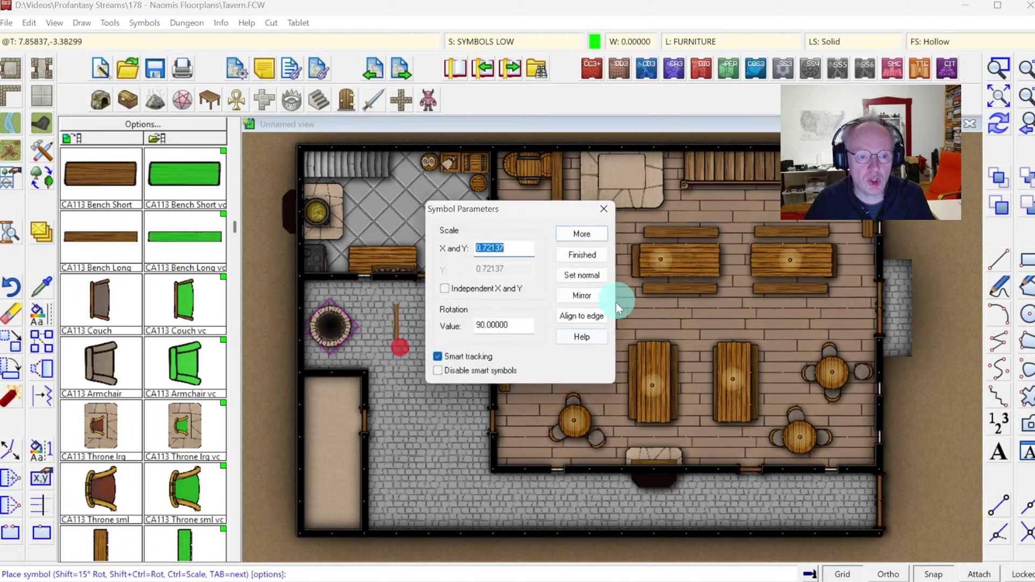
pyautogui.write('1.')
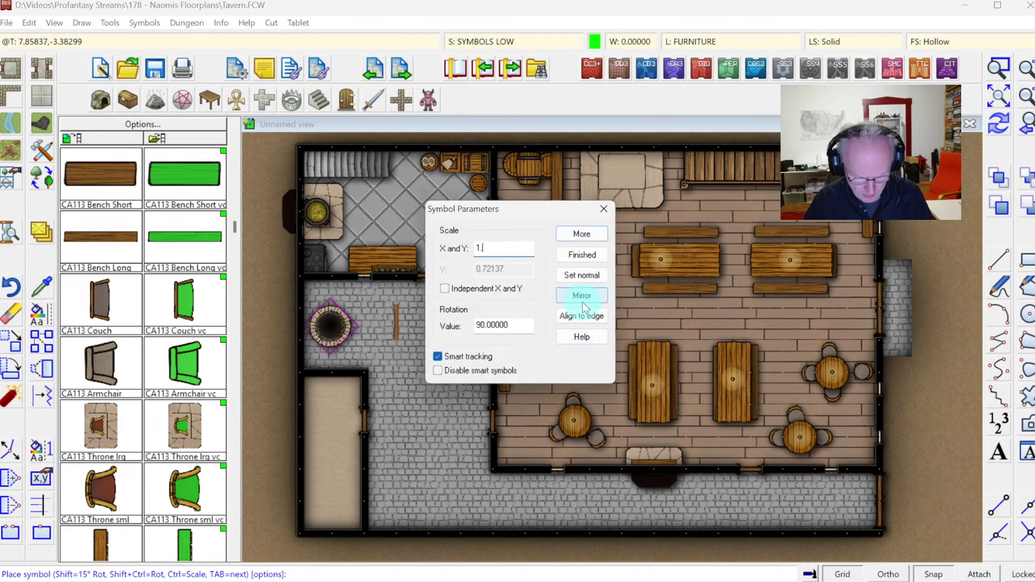
pyautogui.click(588, 254)
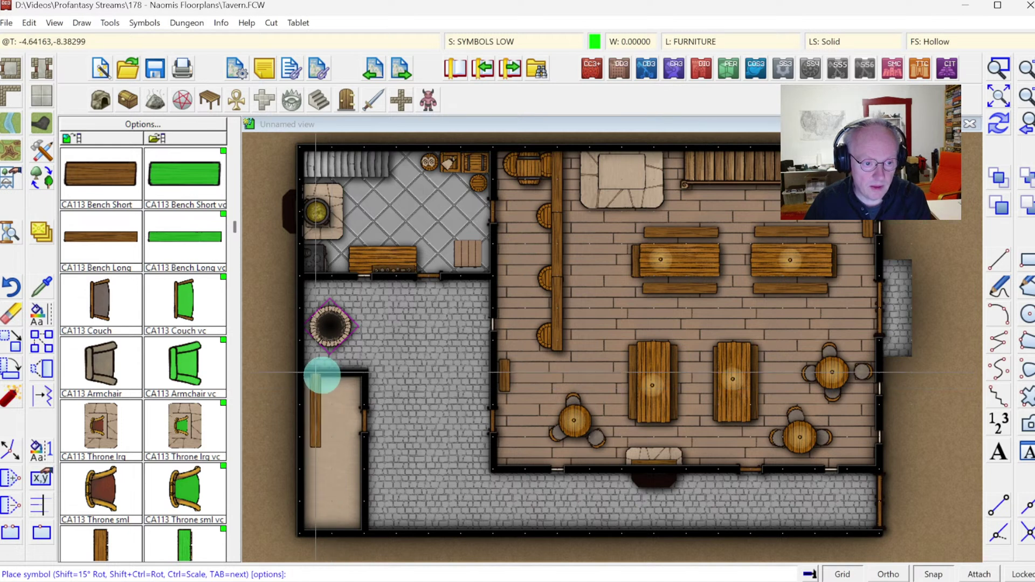
pyautogui.click(322, 374)
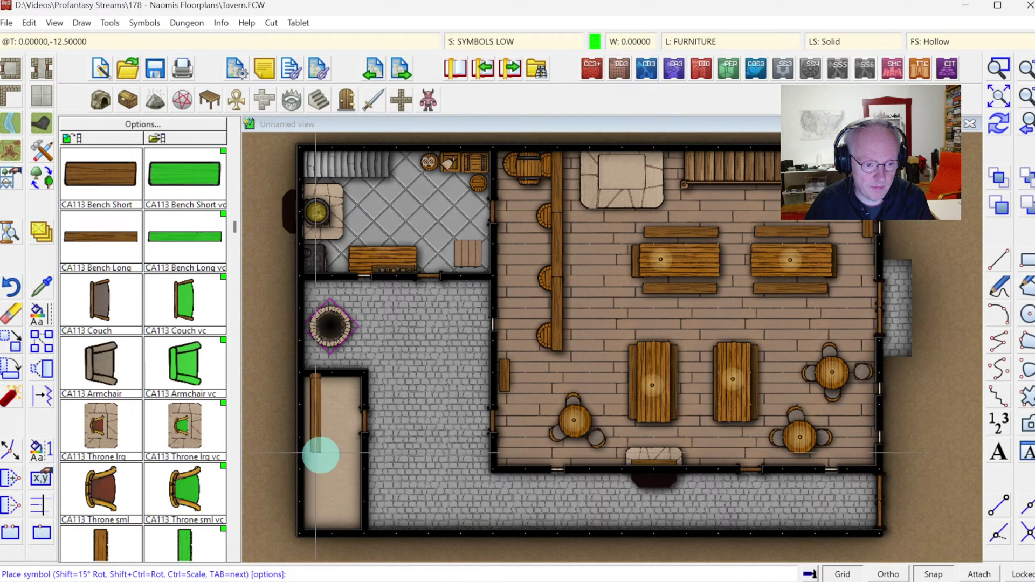
pyautogui.click(313, 526)
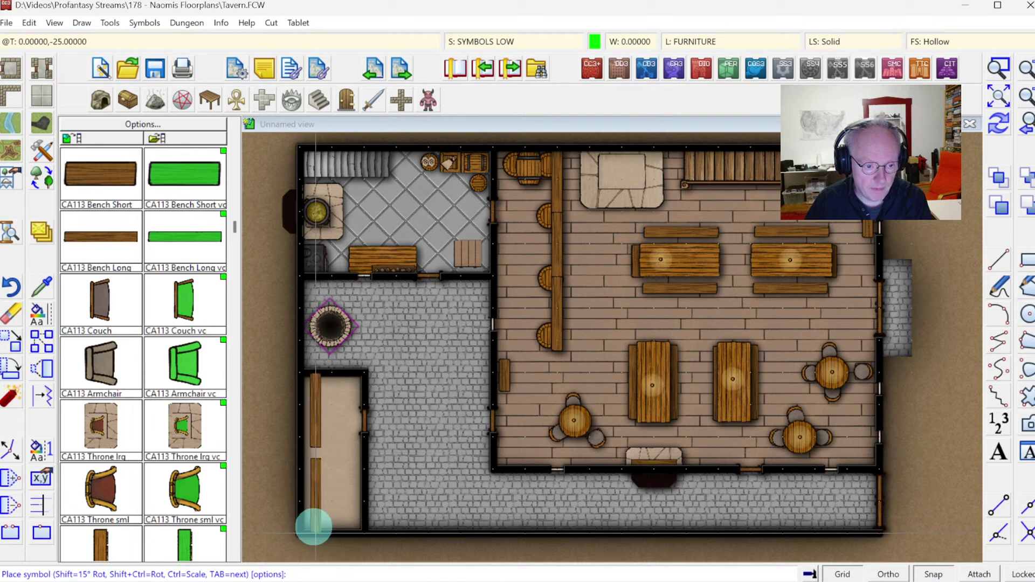
pyautogui.click(999, 134)
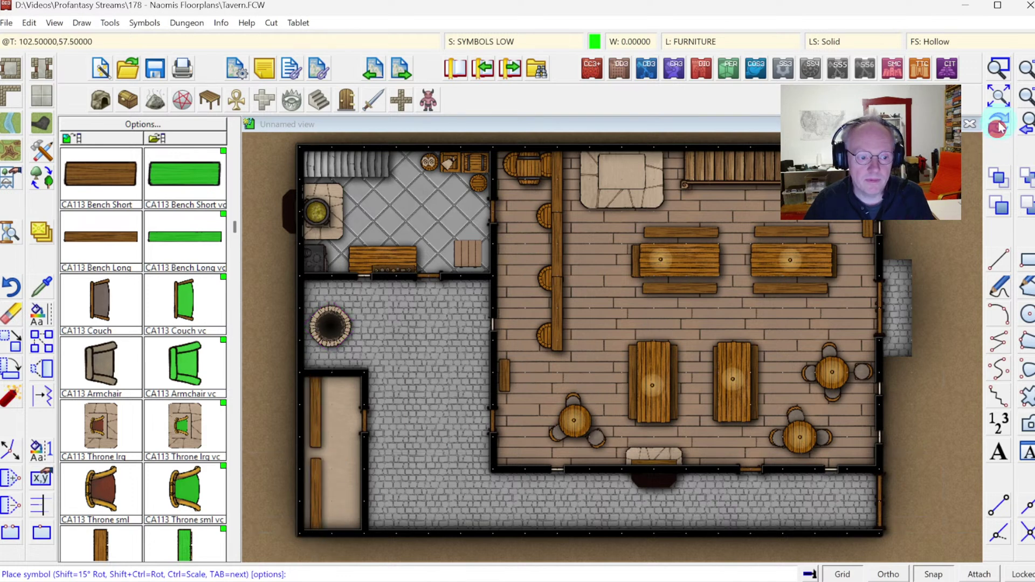
# Set the drawing colour to black (colour 0) and the fill style to Solid.
pyautogui.click(998, 68)
pyautogui.click(274, 369)
pyautogui.click(389, 542)
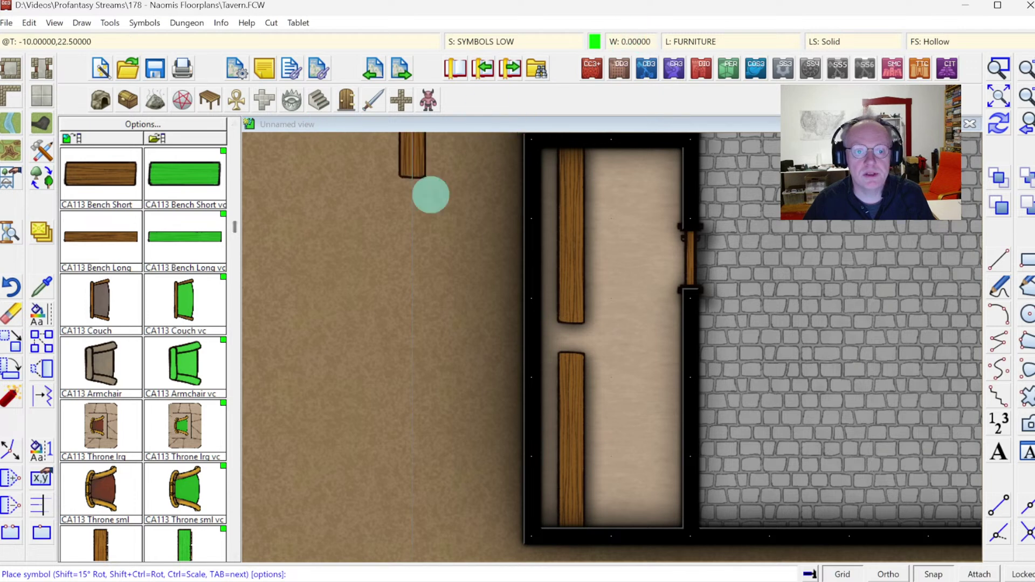
pyautogui.click(255, 205)
pyautogui.click(43, 286)
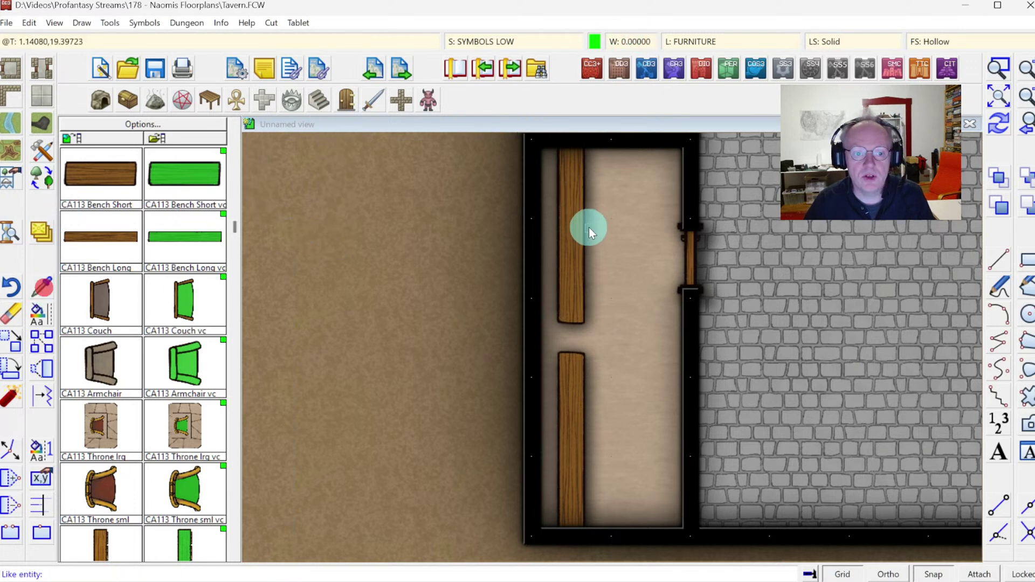
pyautogui.click(594, 42)
pyautogui.click(397, 215)
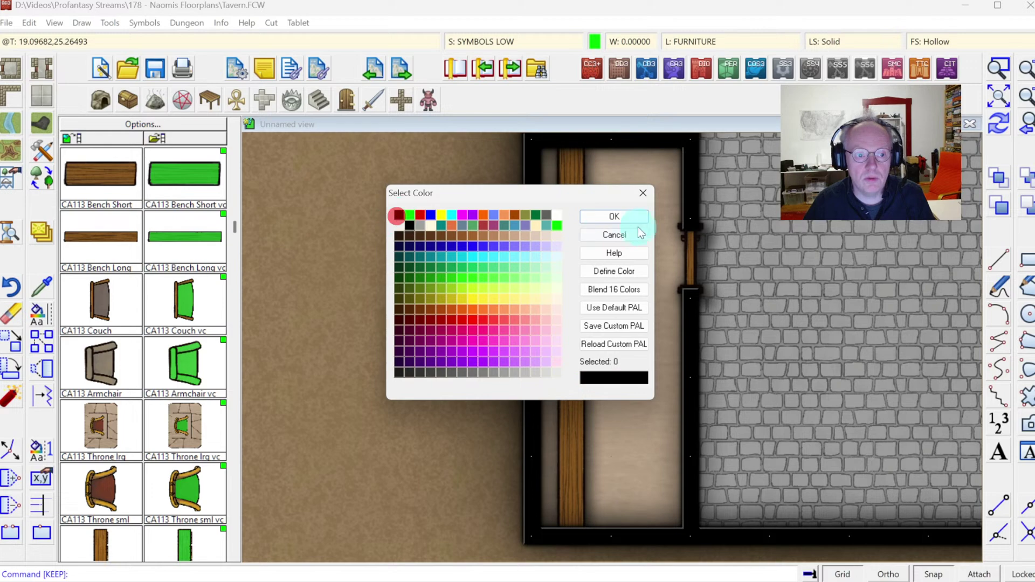
pyautogui.click(624, 218)
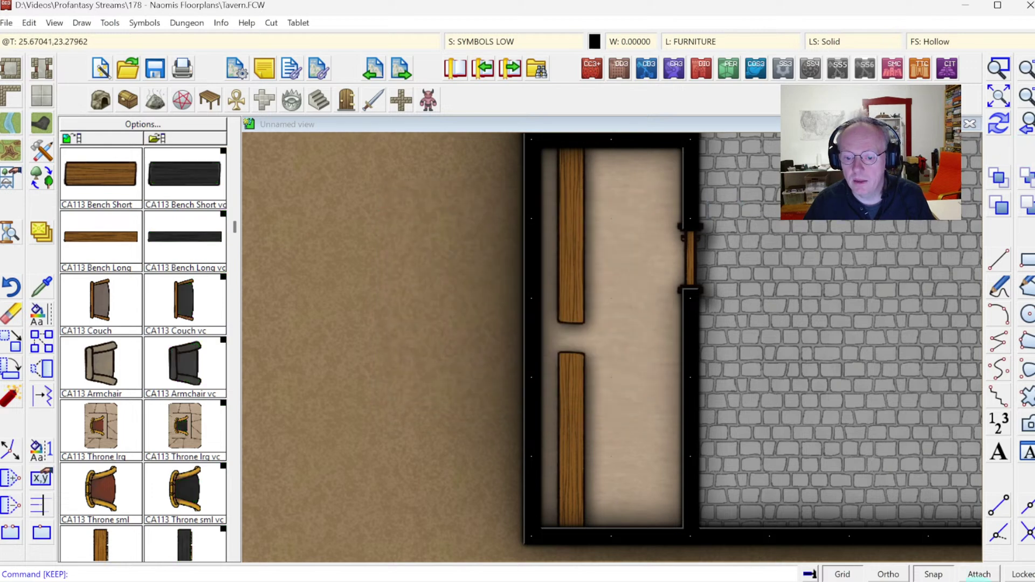
pyautogui.click(932, 40)
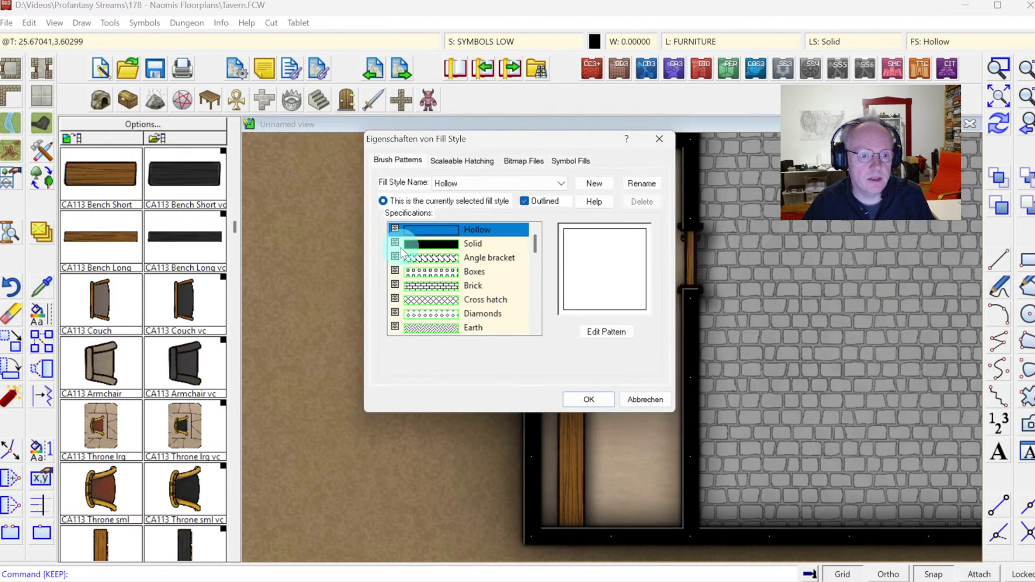
pyautogui.click(414, 249)
pyautogui.click(581, 396)
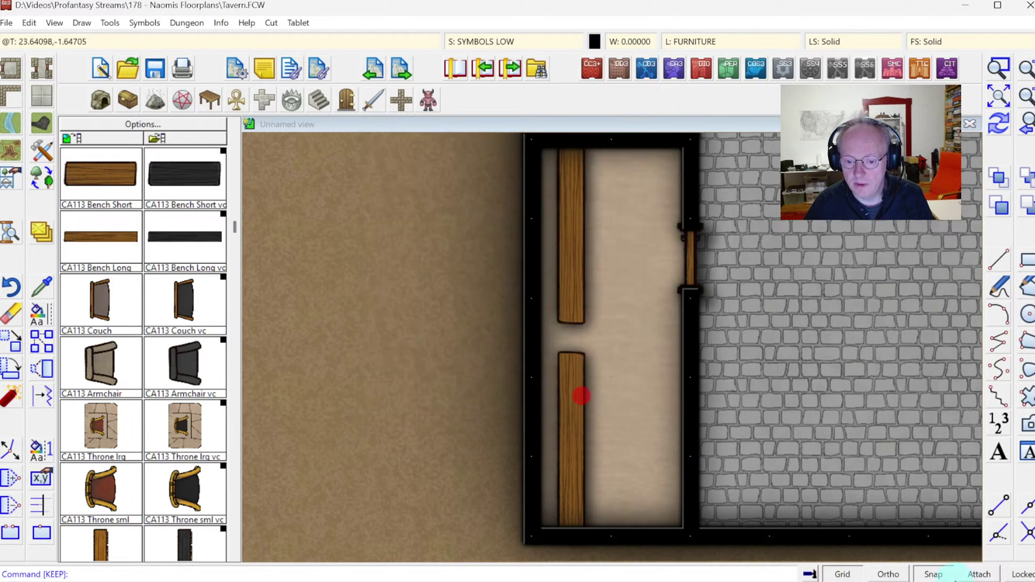
# Draw a small filled circle as a hole near the top end of the side room's upper bench.
pyautogui.click(1028, 316)
pyautogui.click(571, 186)
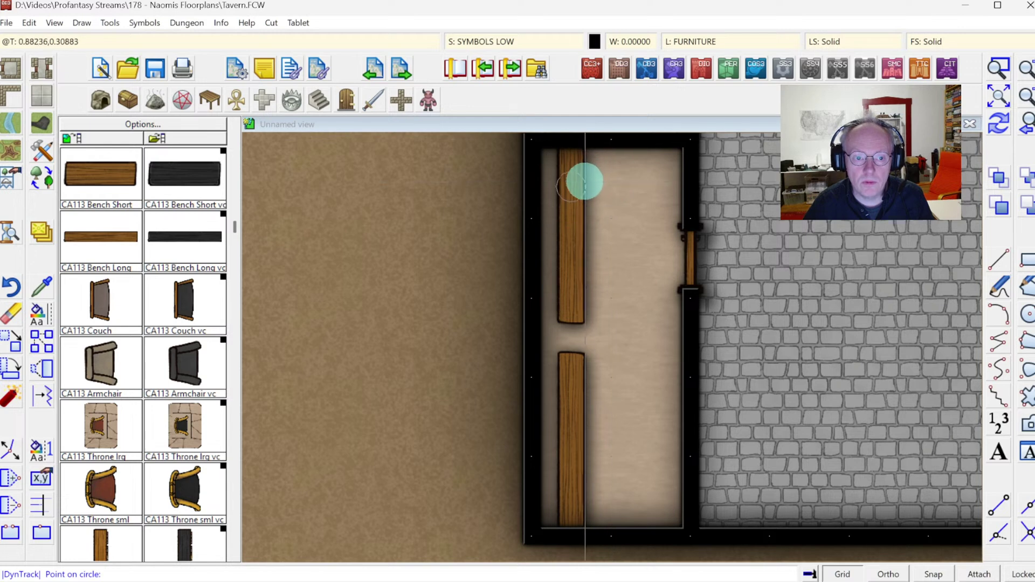
pyautogui.click(577, 182)
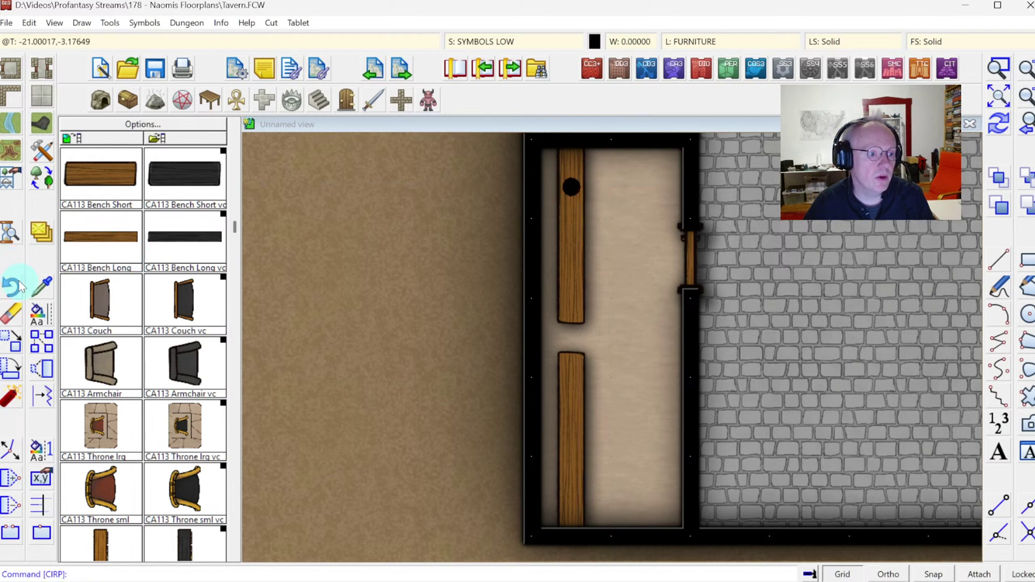
# Copy the black circle once more onto the upper bench and twice onto the lower bench, evenly spread.
pyautogui.click(42, 340)
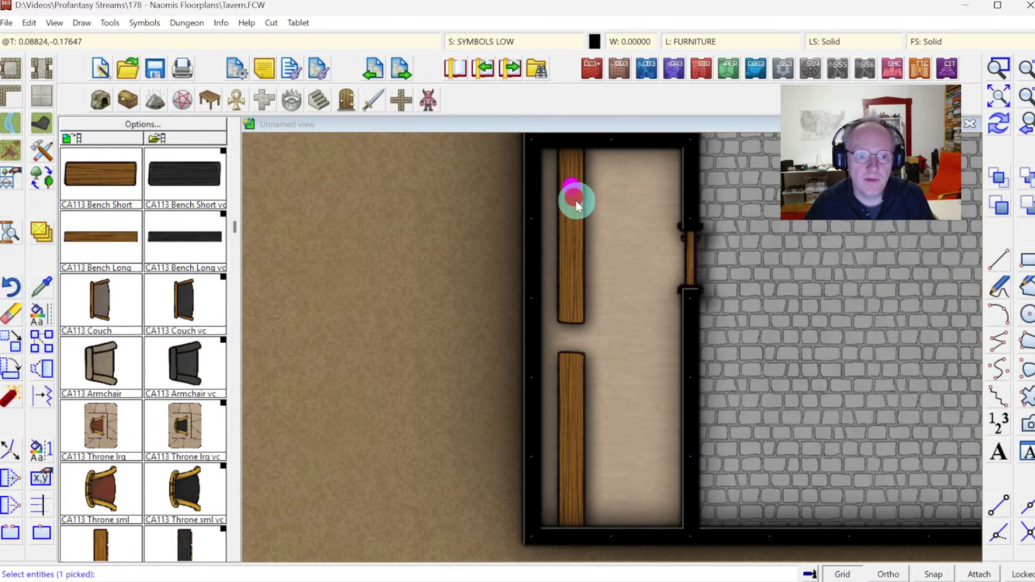
pyautogui.rightClick(576, 202)
pyautogui.click(575, 205)
pyautogui.click(572, 186)
pyautogui.click(572, 276)
pyautogui.click(570, 400)
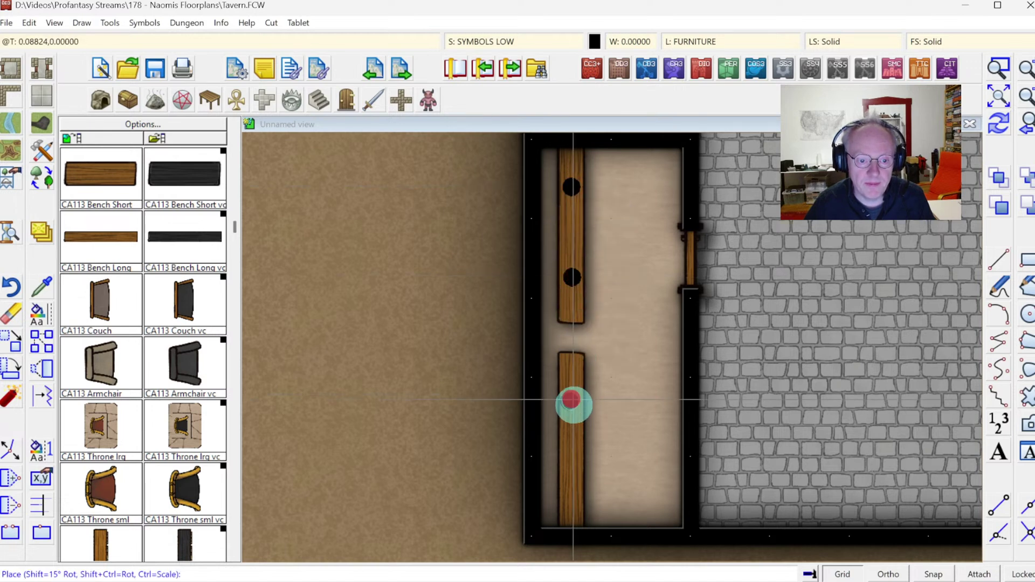
pyautogui.click(572, 474)
pyautogui.click(1027, 125)
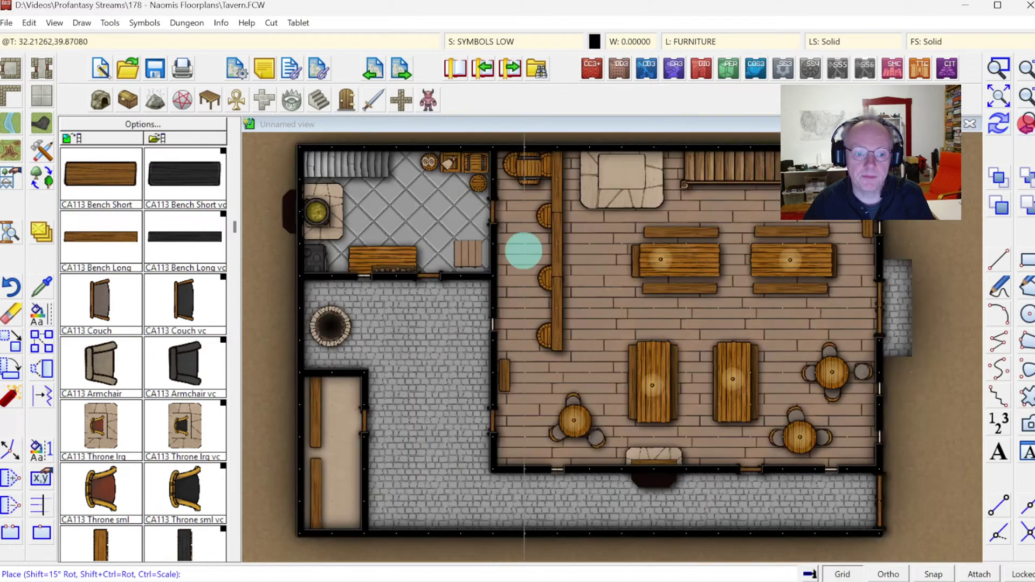
pyautogui.click(1027, 125)
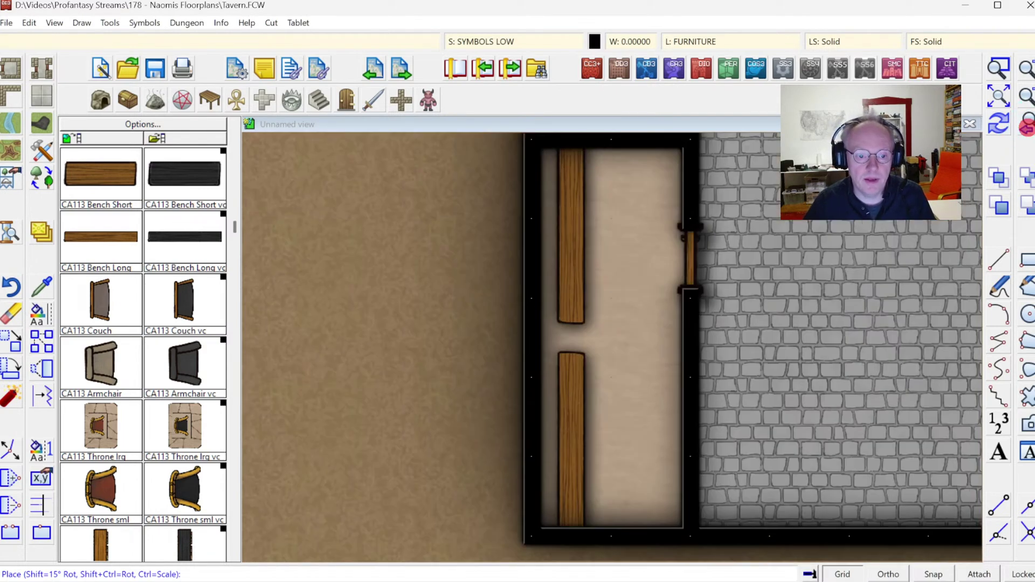
# Send the side room's two long benches to the back of the drawing order, behind the black circles.
pyautogui.click(184, 329)
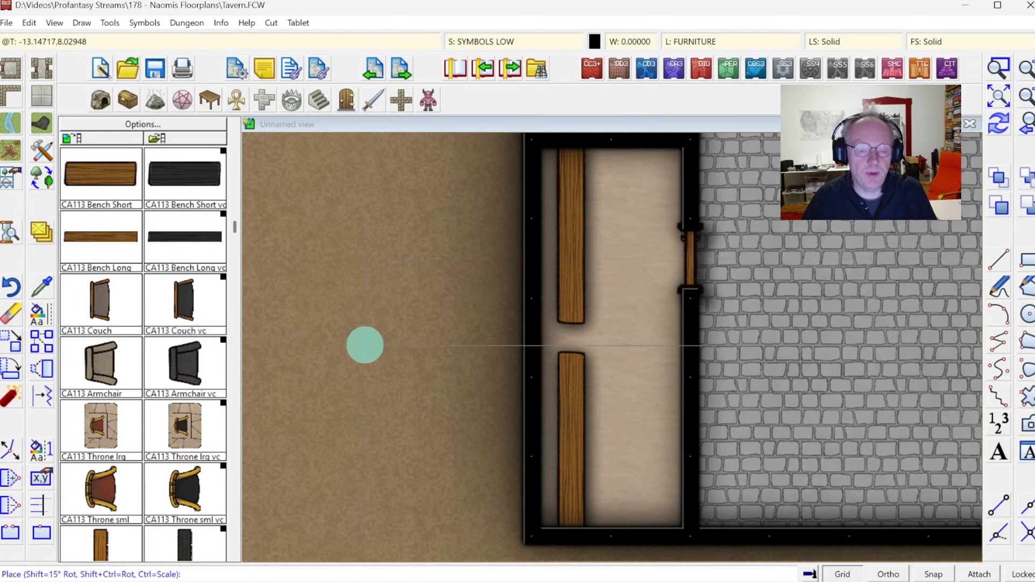
pyautogui.press('Escape')
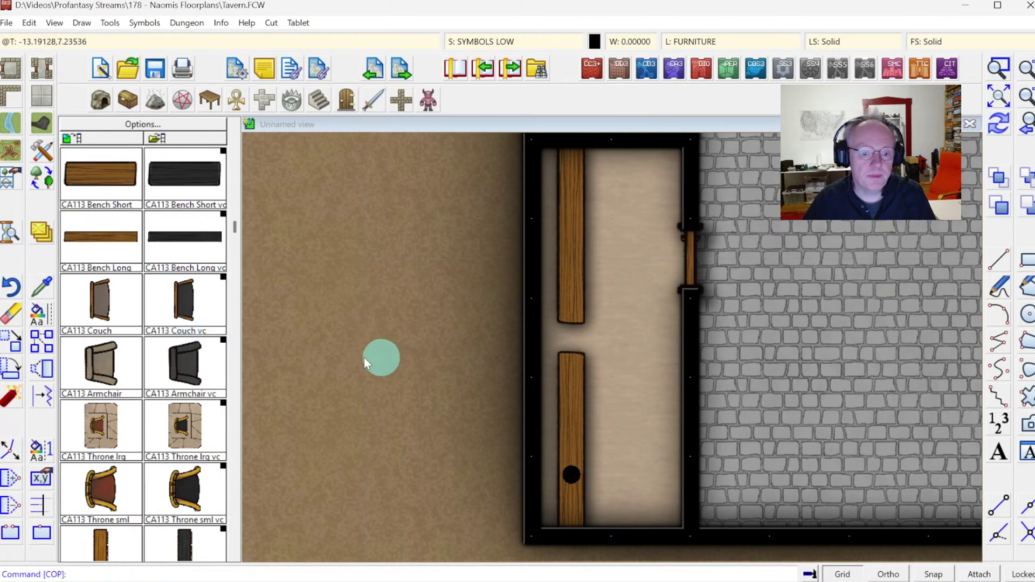
pyautogui.click(999, 121)
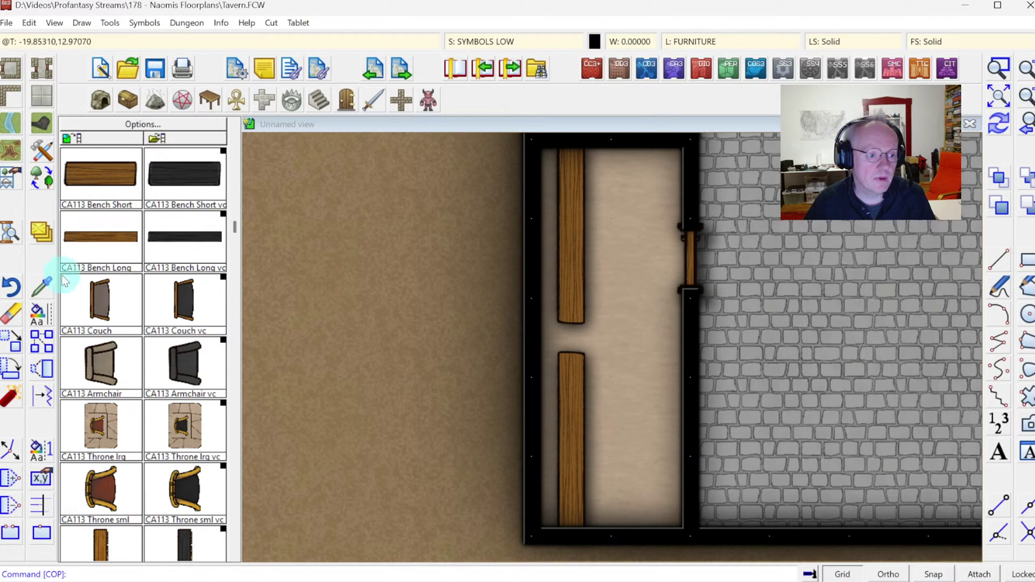
pyautogui.rightClick(777, 222)
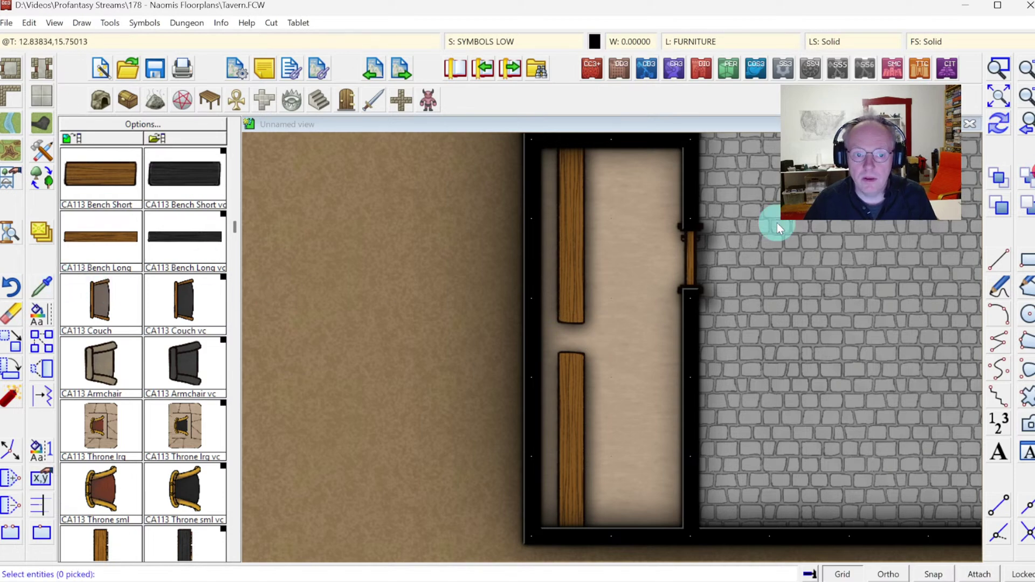
pyautogui.click(583, 318)
pyautogui.click(583, 354)
pyautogui.rightClick(578, 323)
pyautogui.click(634, 328)
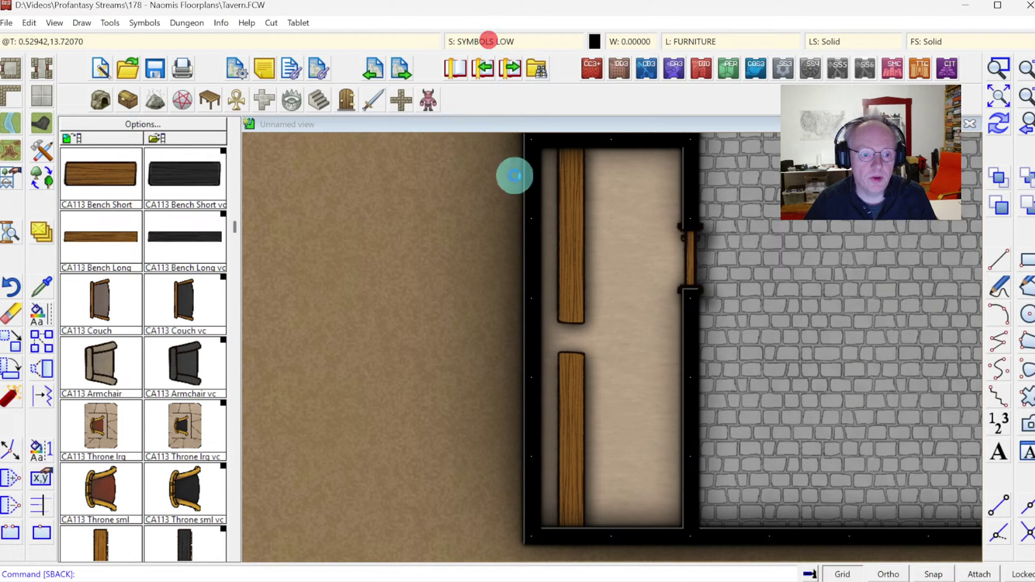
# Add a new sheet named SYMBOLS HOLES directly after SYMBOLS LOW and make it the current sheet.
pyautogui.click(488, 41)
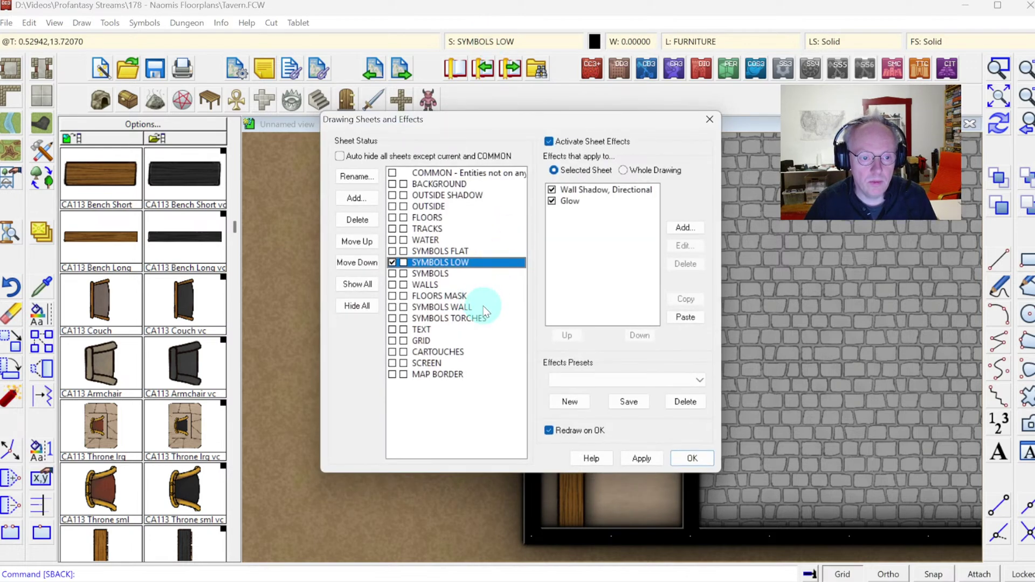
pyautogui.press('Return')
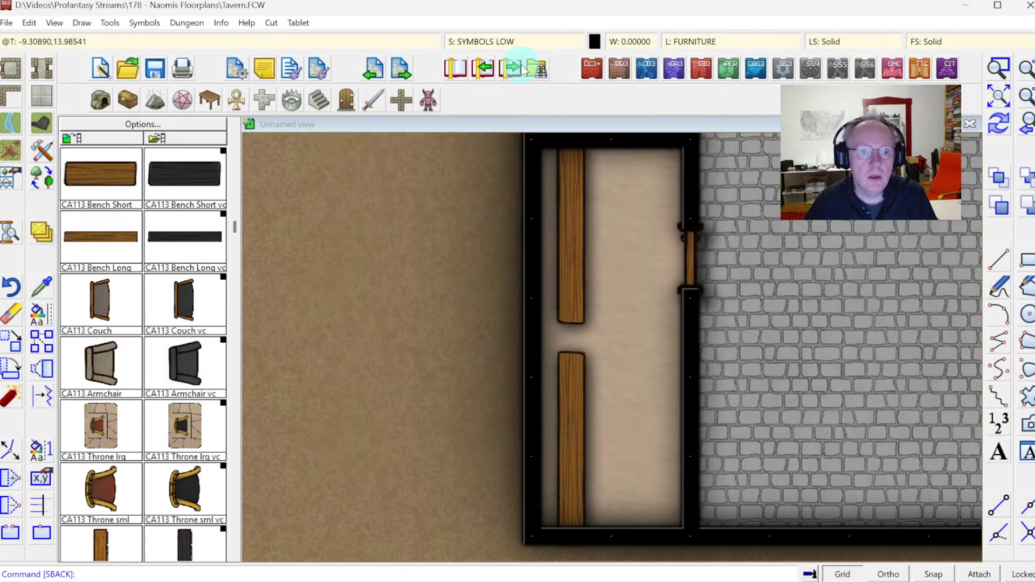
pyautogui.click(491, 42)
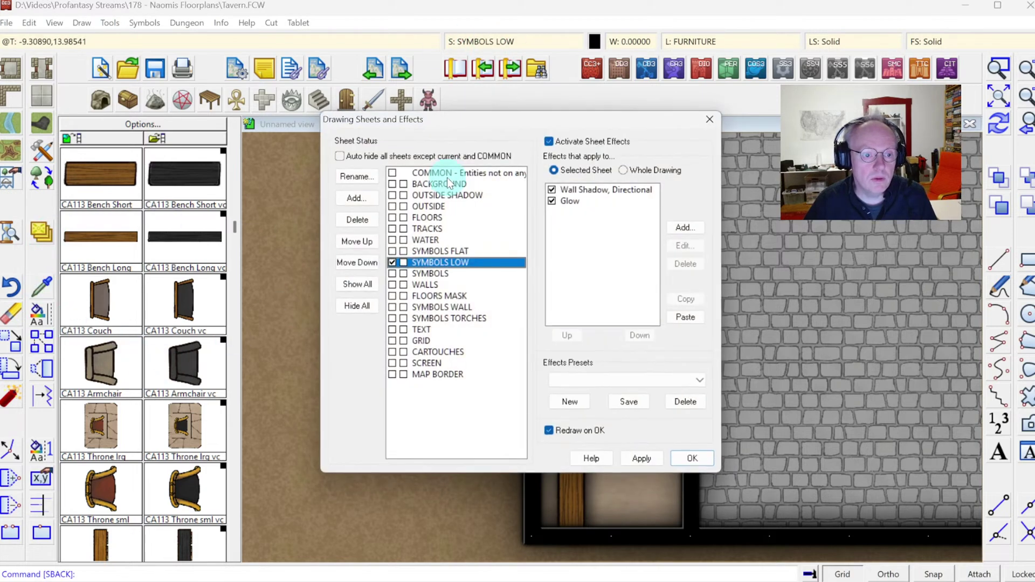
pyautogui.click(356, 198)
pyautogui.write('SYMBOLS')
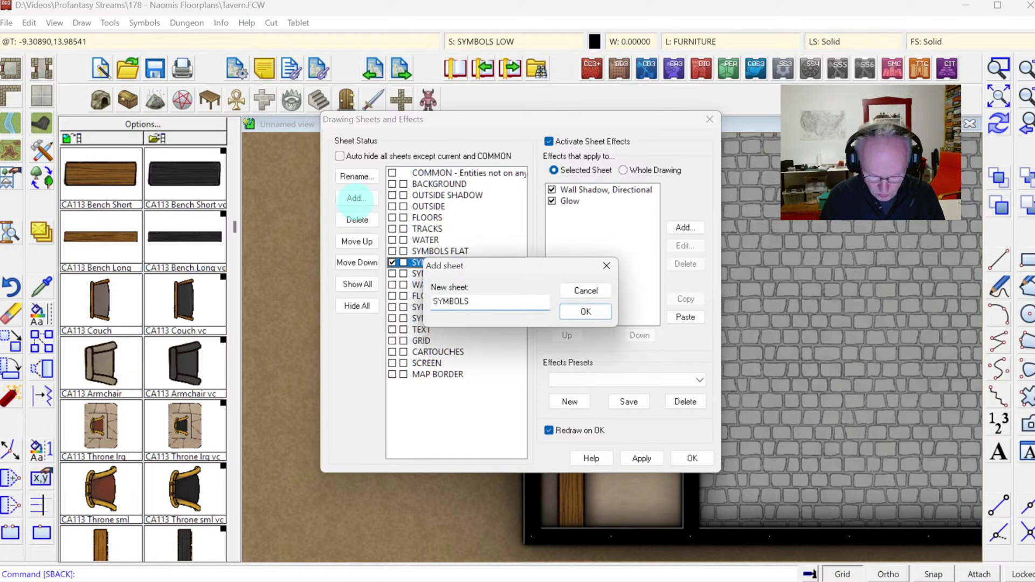
pyautogui.write(' HOLES')
pyautogui.press('Return')
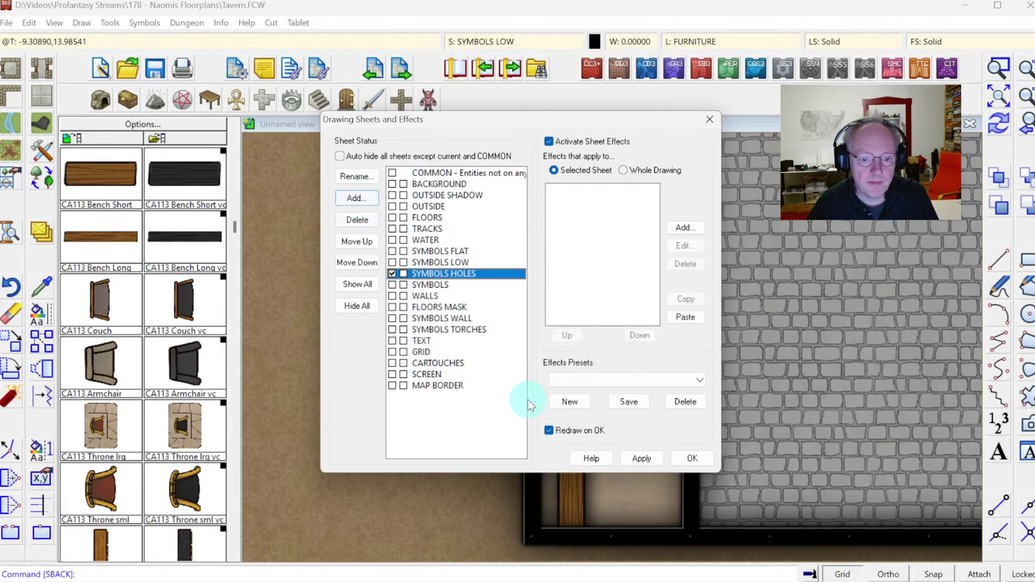
pyautogui.click(692, 458)
# Move the four black circles on the side room's benches to the SYMBOLS HOLES sheet.
pyautogui.rightClick(40, 231)
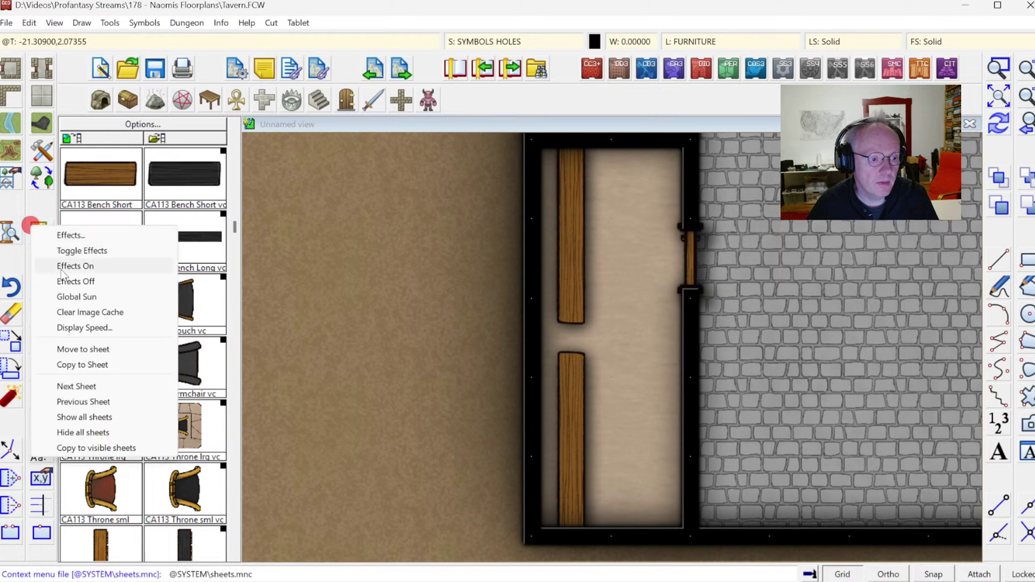
pyautogui.click(67, 347)
pyautogui.click(572, 483)
pyautogui.click(569, 401)
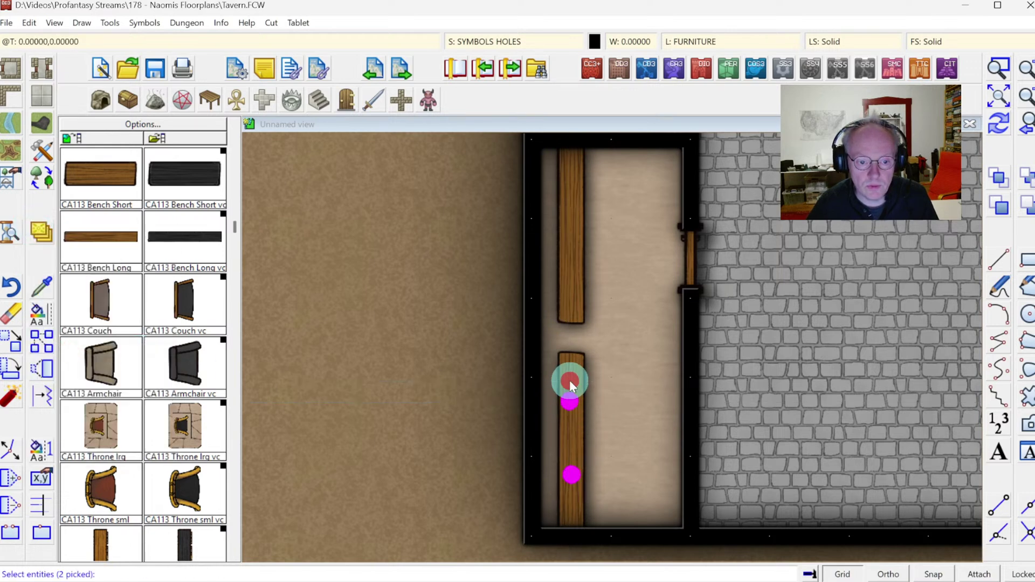
pyautogui.click(571, 276)
pyautogui.click(571, 185)
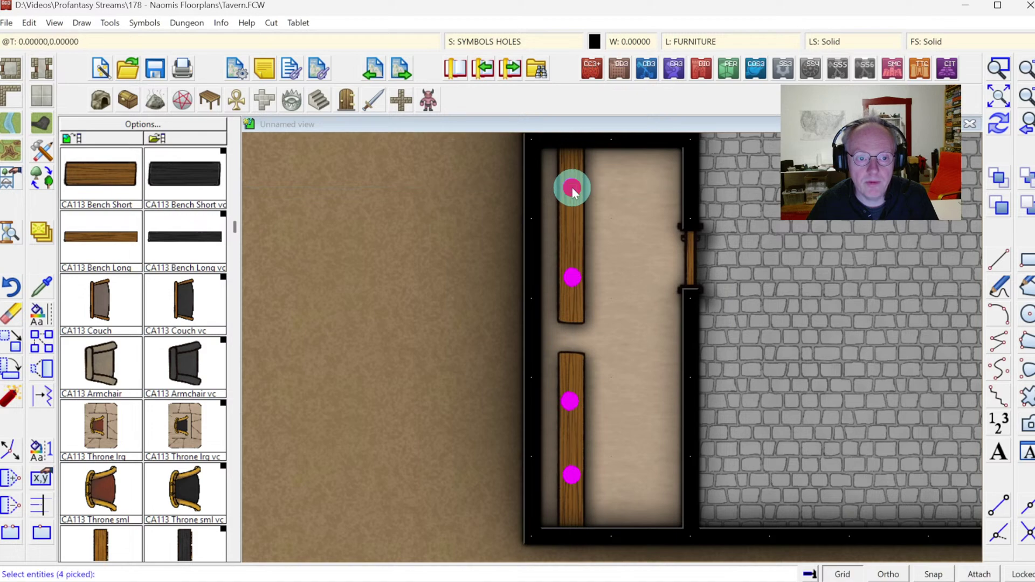
pyautogui.click(570, 199)
pyautogui.rightClick(677, 232)
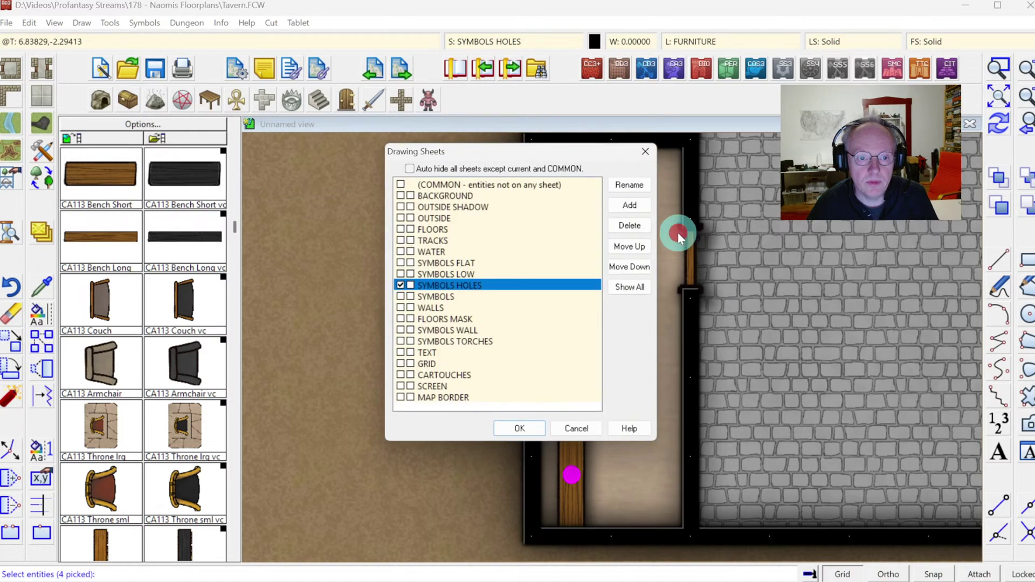
pyautogui.click(528, 429)
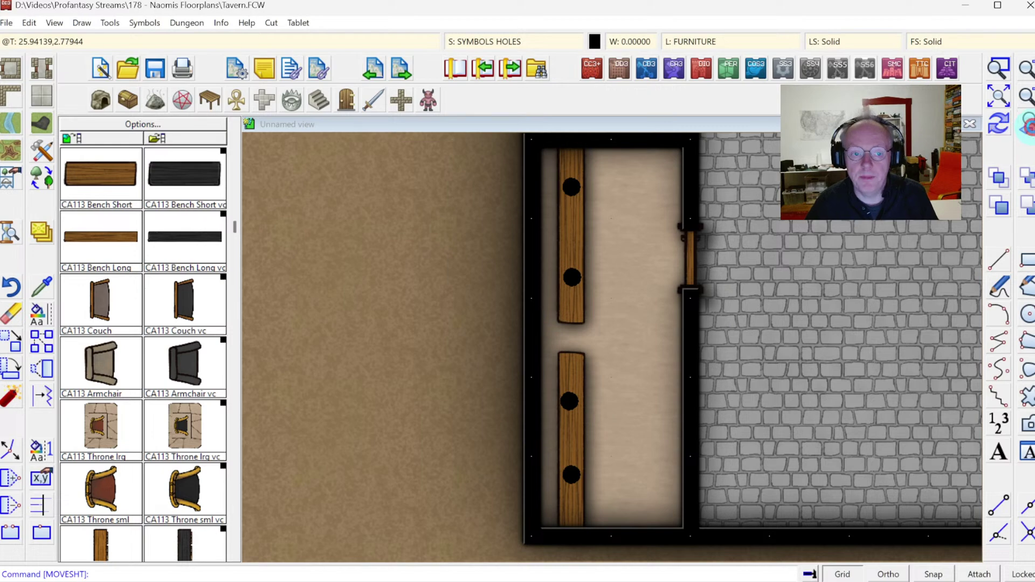
# Place a Table Square symbol, rotated so its planks run vertically, in the middle of the kitchen.
pyautogui.click(1028, 135)
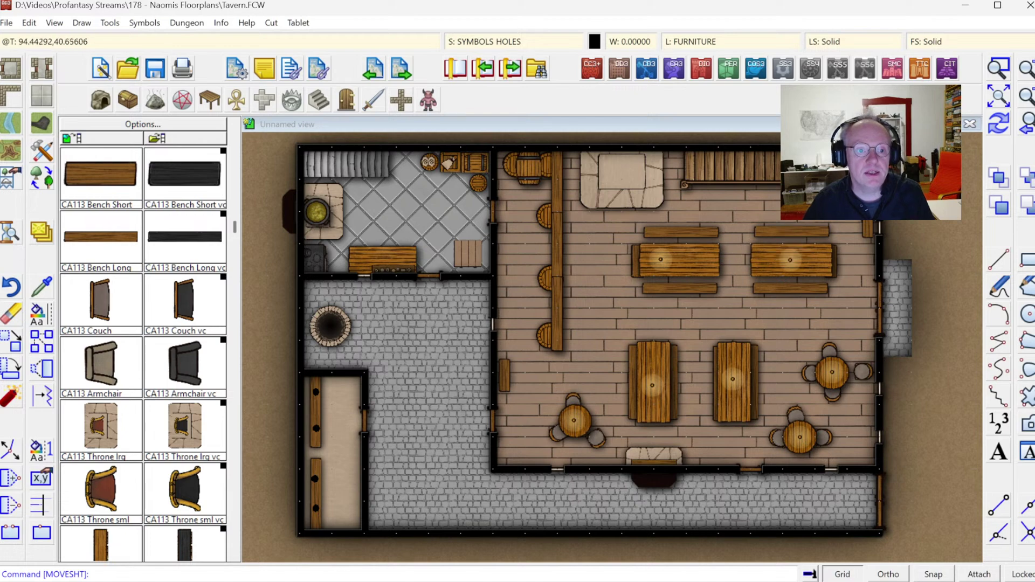
pyautogui.click(998, 66)
pyautogui.click(275, 147)
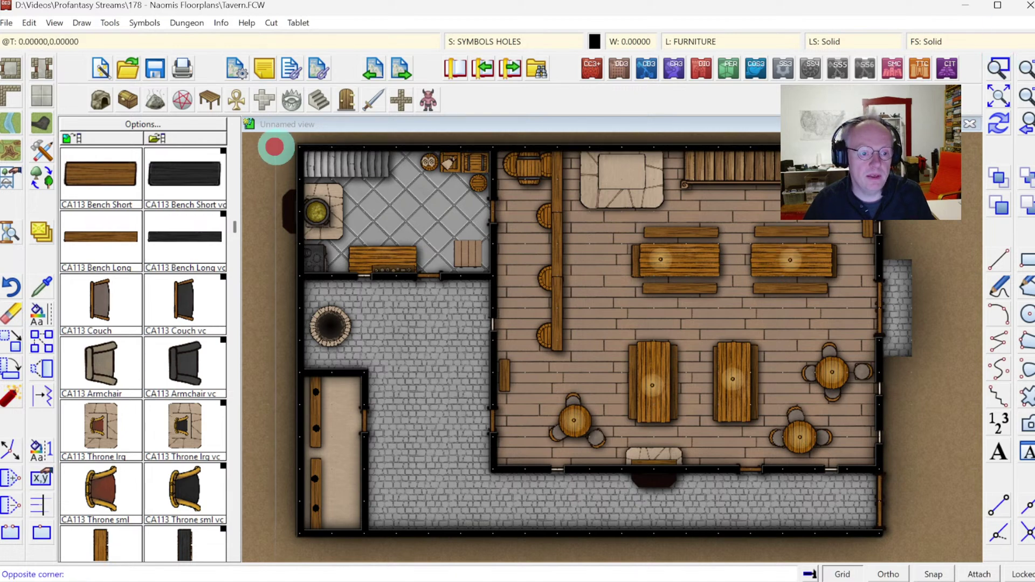
pyautogui.click(558, 346)
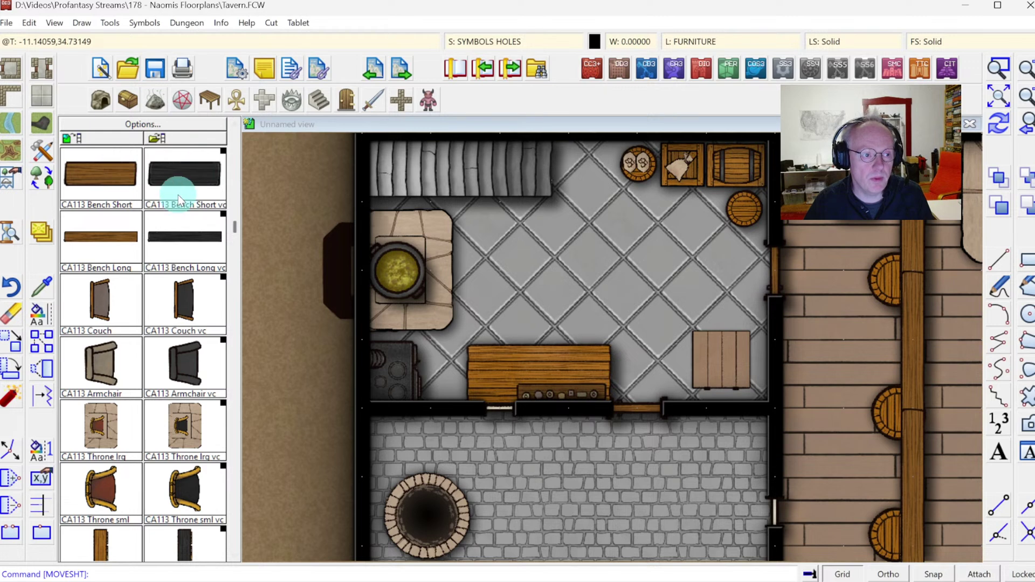
pyautogui.scroll(5, 234, 154)
pyautogui.click(137, 221)
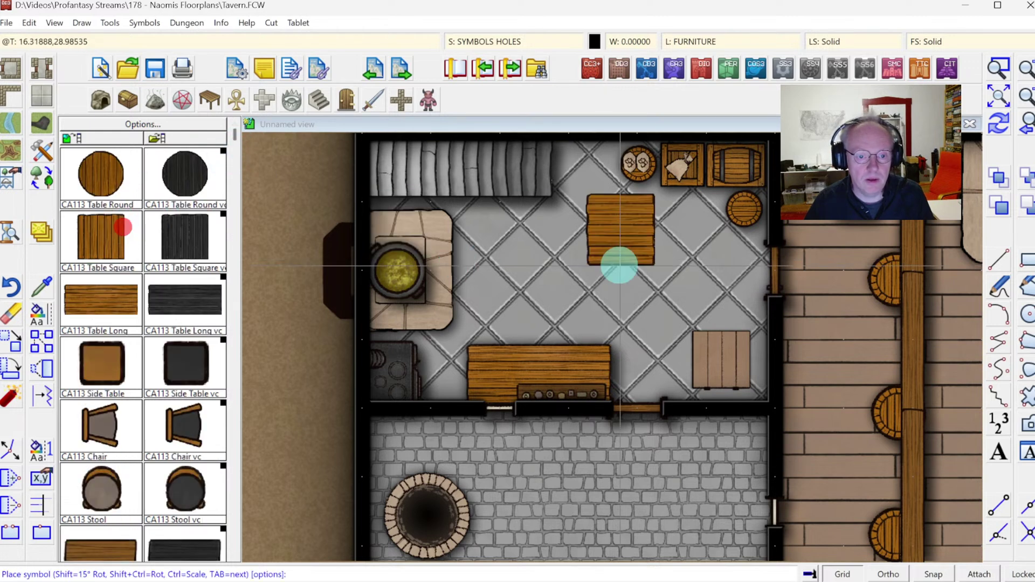
pyautogui.press('shift')
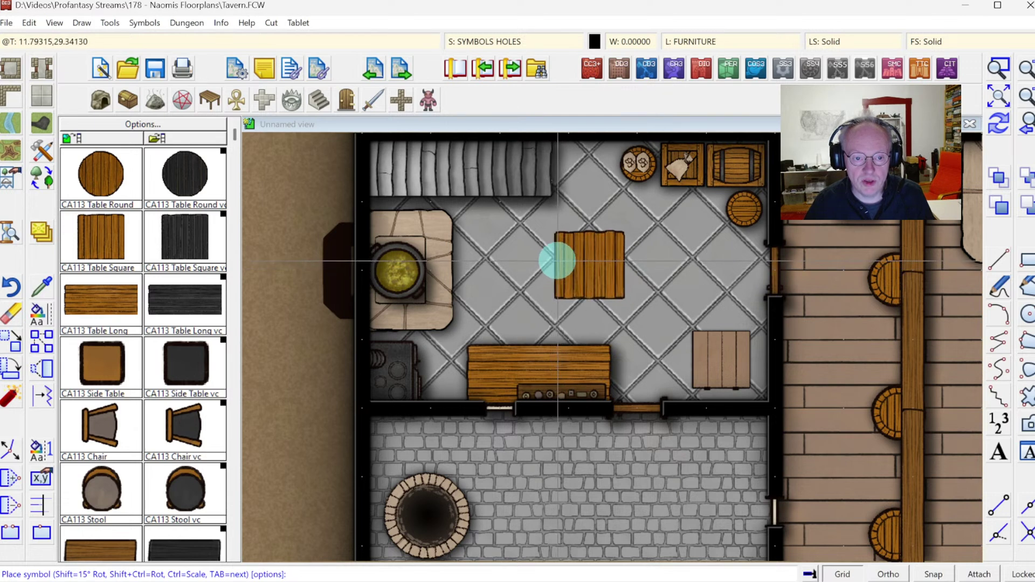
pyautogui.click(558, 263)
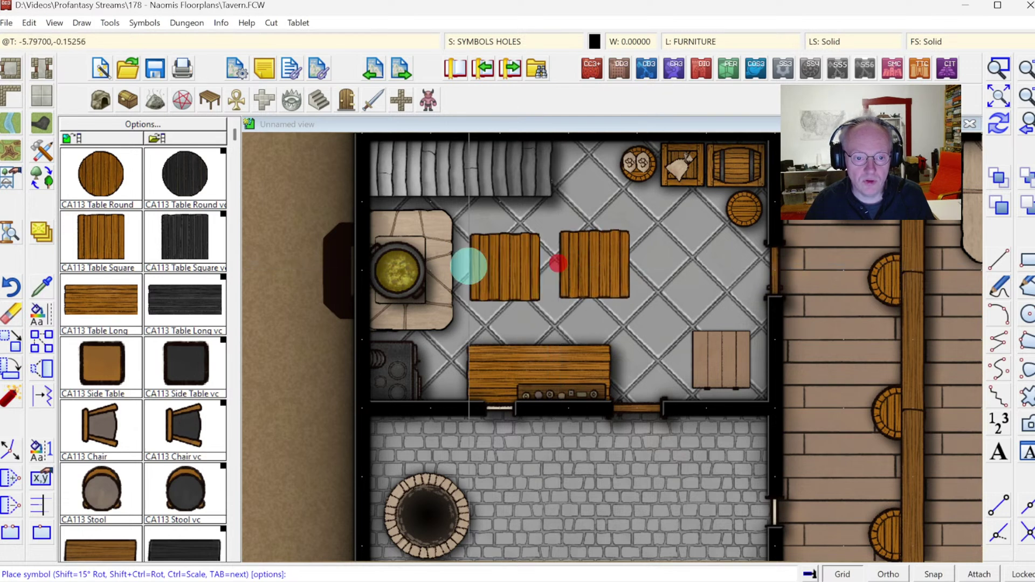
# Place the debris catalog's Wood symbol on the upper corner of the kitchen hearth, above the cauldron.
pyautogui.click(143, 100)
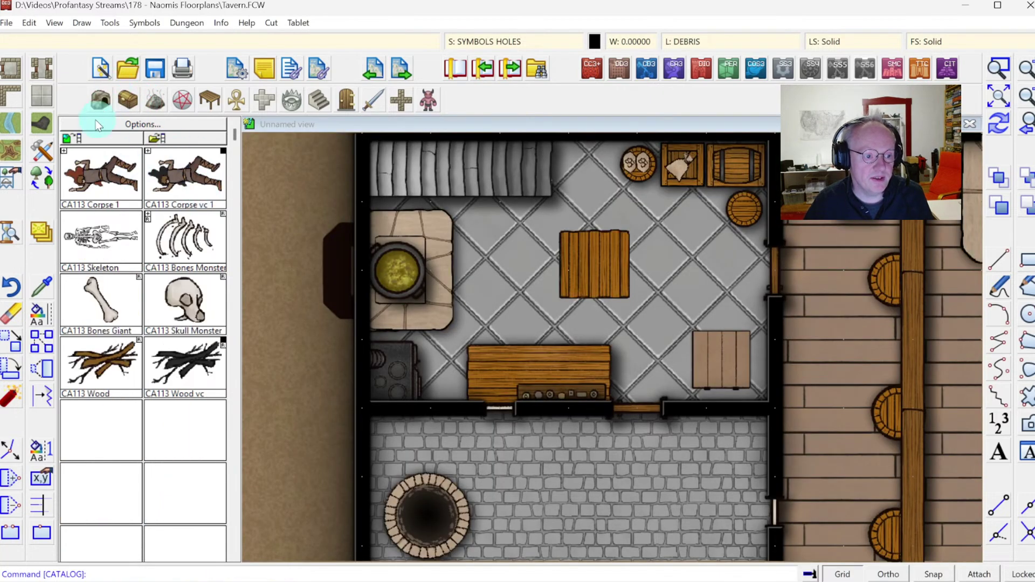
pyautogui.click(111, 373)
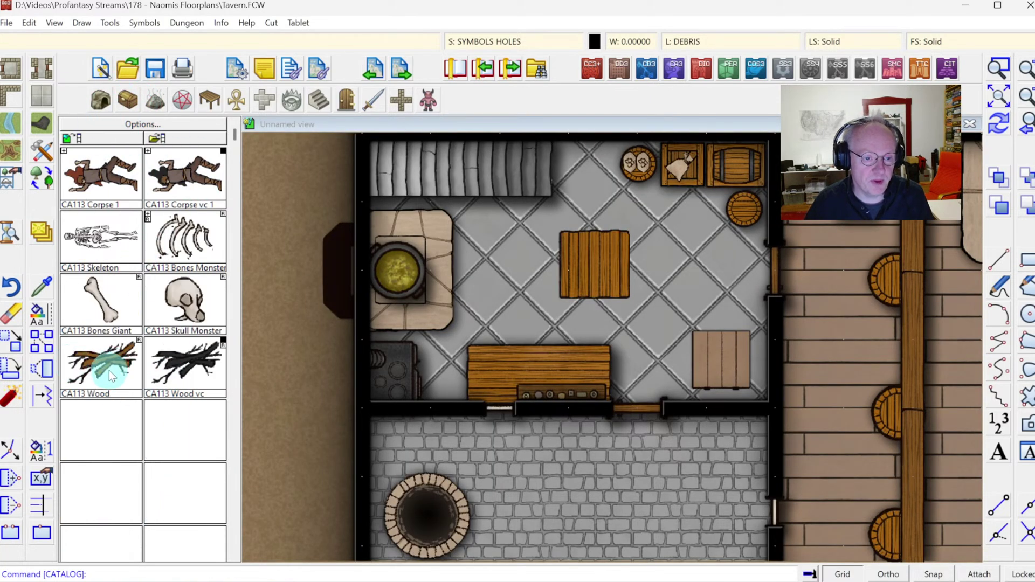
pyautogui.click(411, 221)
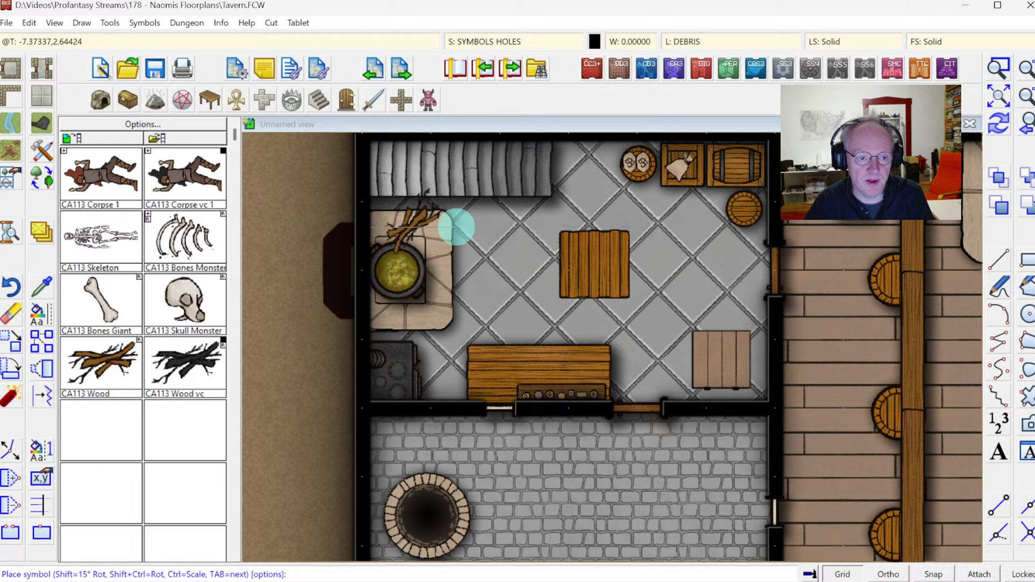
pyautogui.click(413, 219)
pyautogui.moveTo(413, 219)
pyautogui.mouseDown()
pyautogui.moveTo(453, 210)
pyautogui.moveTo(427, 196)
pyautogui.moveTo(411, 219)
pyautogui.mouseUp()
pyautogui.click(79, 392)
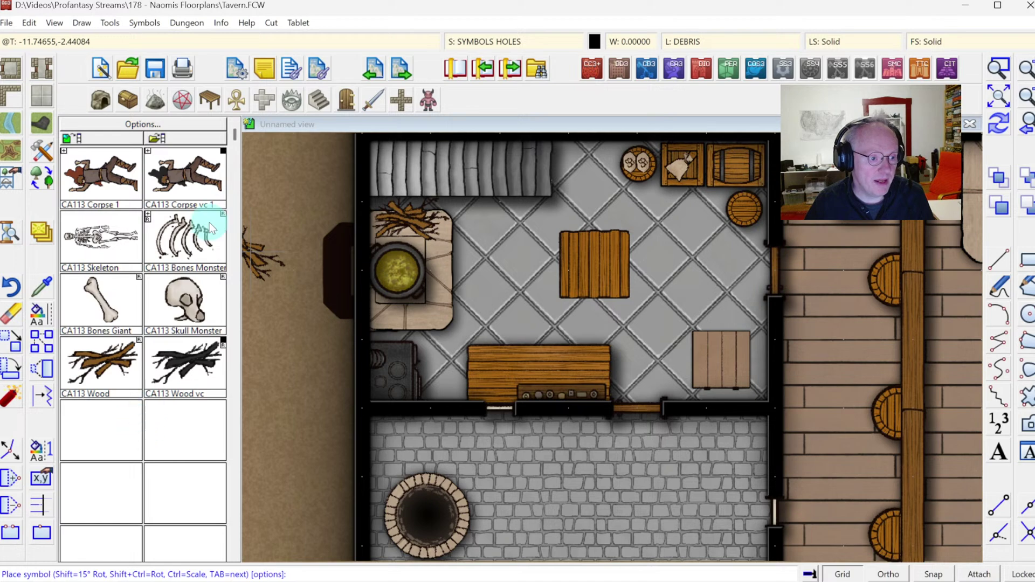
# Place a small stack of books from the containers and treasure catalog on the kitchen's square table.
pyautogui.click(148, 104)
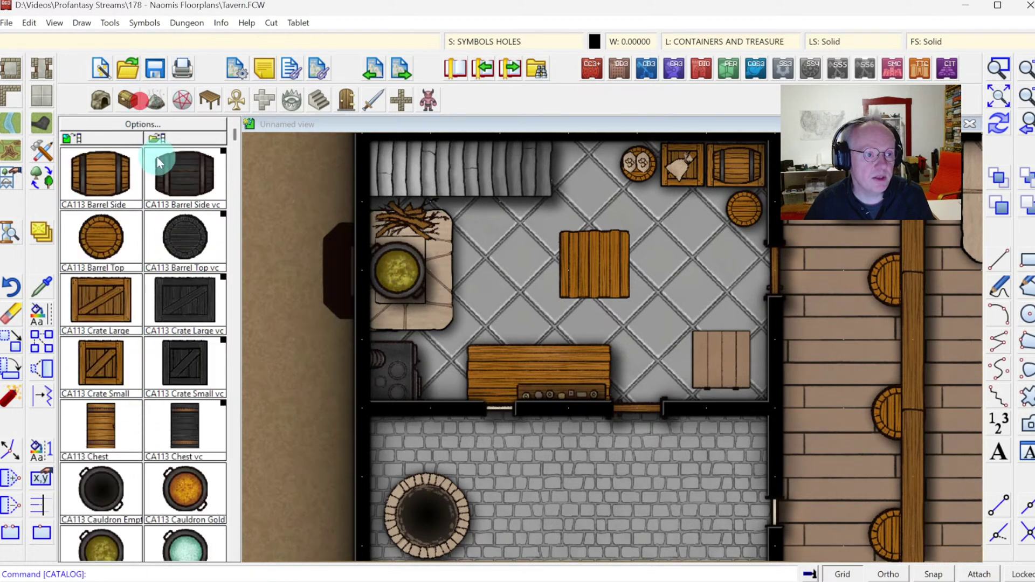
pyautogui.click(232, 458)
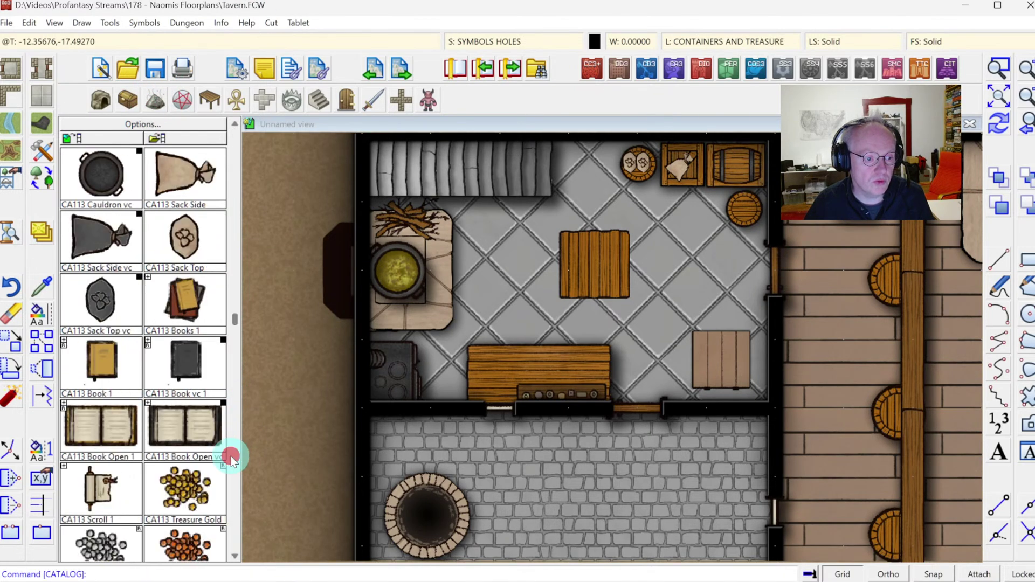
pyautogui.click(121, 363)
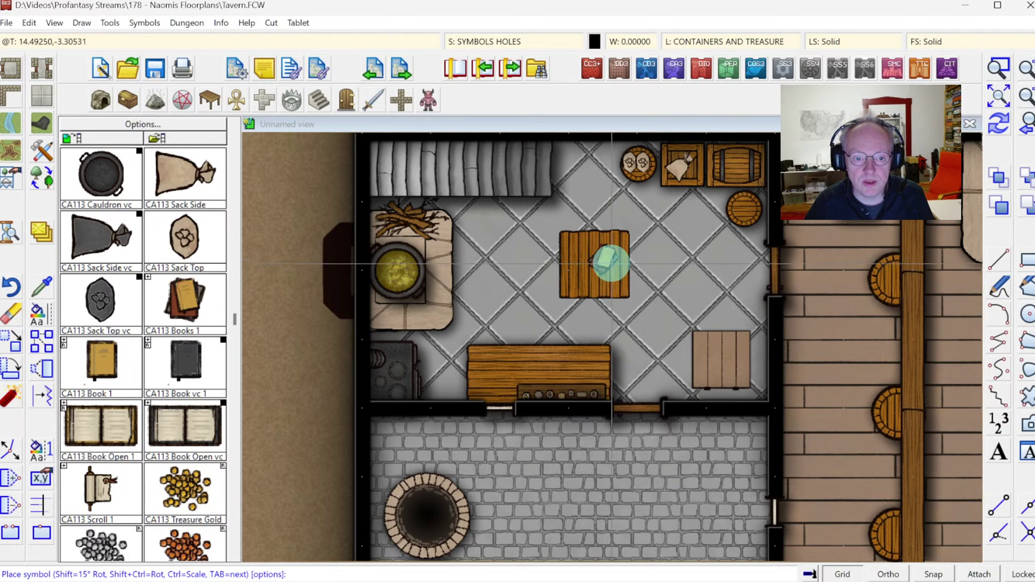
pyautogui.click(604, 248)
pyautogui.click(122, 358)
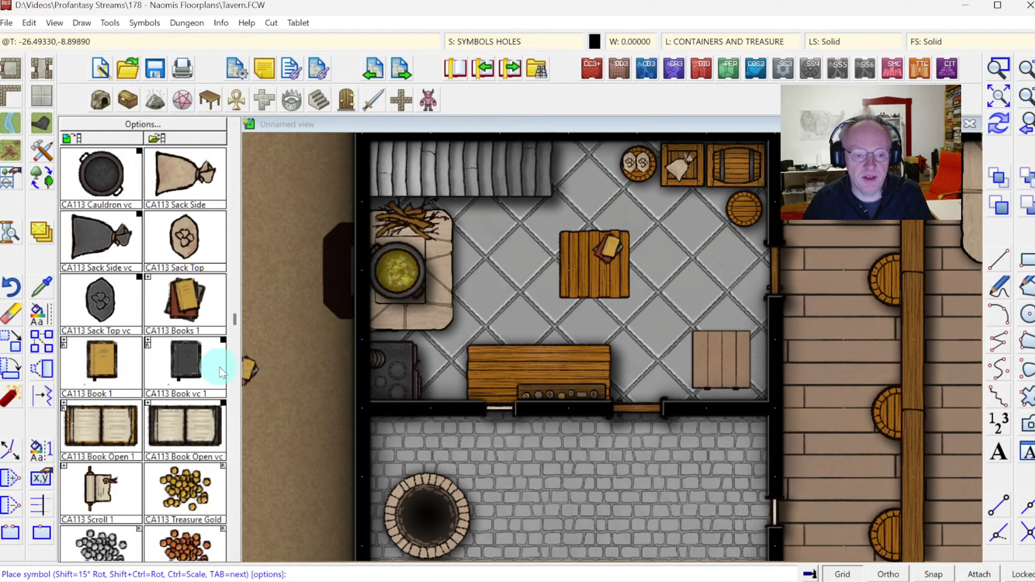
pyautogui.click(209, 418)
pyautogui.moveTo(209, 417)
pyautogui.mouseDown()
pyautogui.moveTo(208, 289)
pyautogui.moveTo(235, 199)
pyautogui.mouseUp()
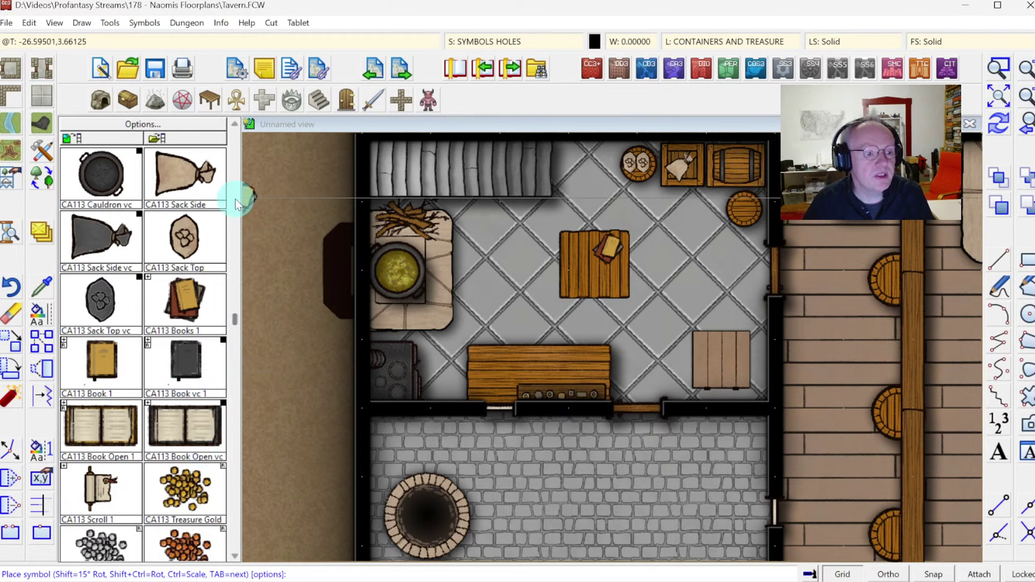
pyautogui.click(232, 139)
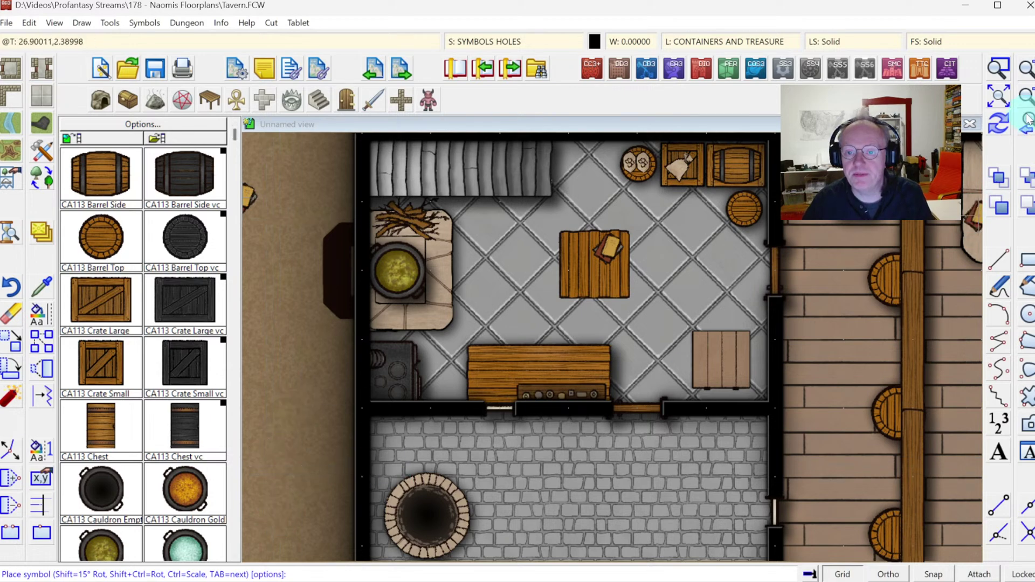
# Move the kitchen's square table and the books on it to the SYMBOLS sheet.
pyautogui.click(1027, 95)
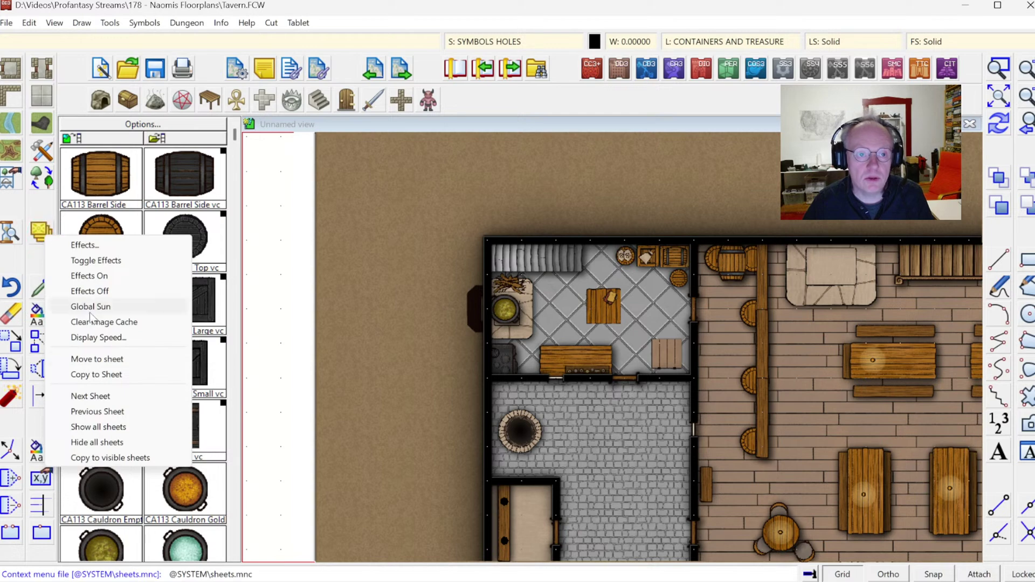
pyautogui.click(81, 359)
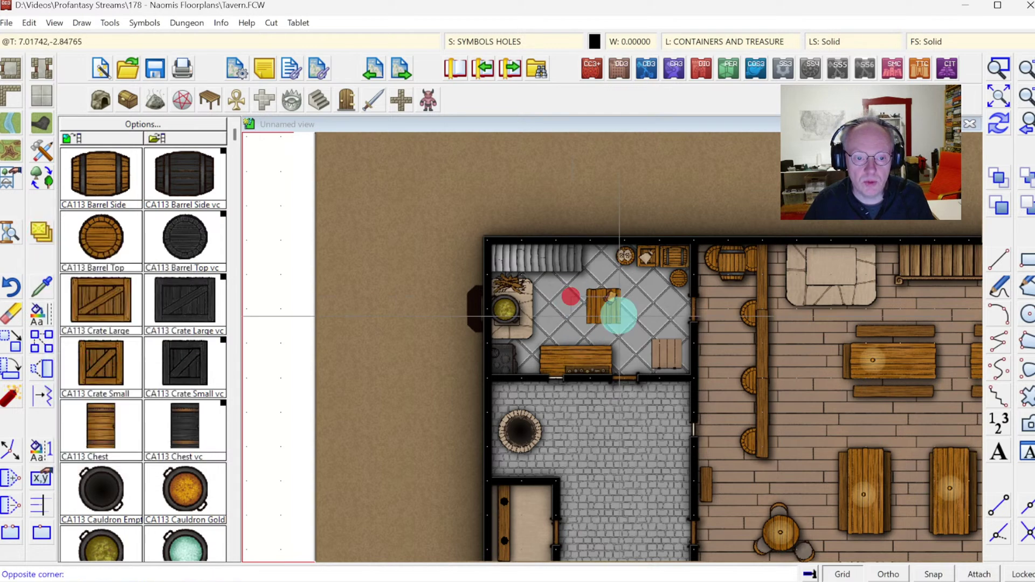
pyautogui.click(625, 314)
pyautogui.rightClick(632, 316)
pyautogui.click(632, 318)
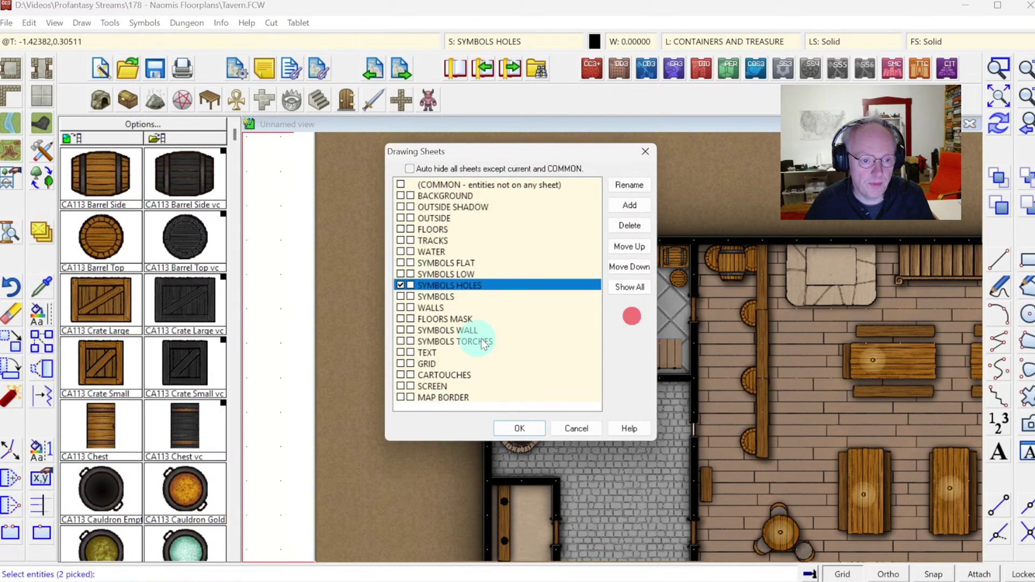
pyautogui.click(400, 298)
pyautogui.click(530, 426)
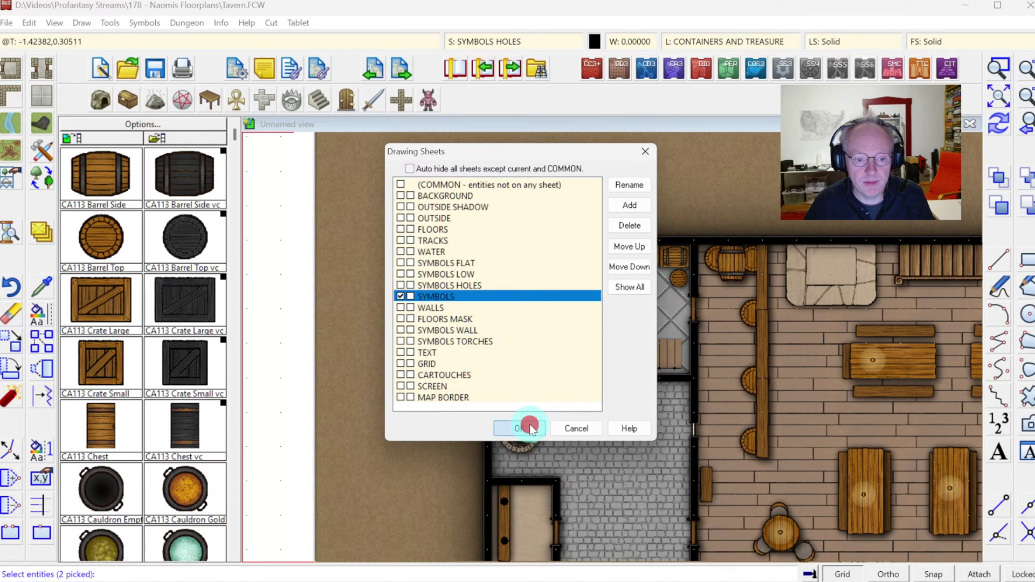
# Place a Barrel Top symbol in the paved yard against the wall shared with the taproom.
pyautogui.click(995, 121)
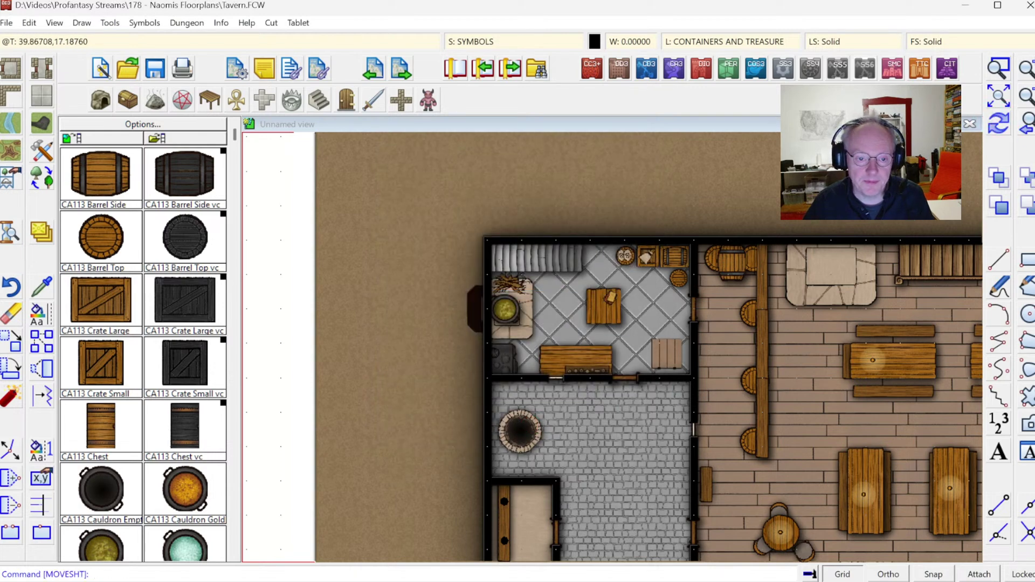
pyautogui.click(1001, 99)
pyautogui.click(1019, 70)
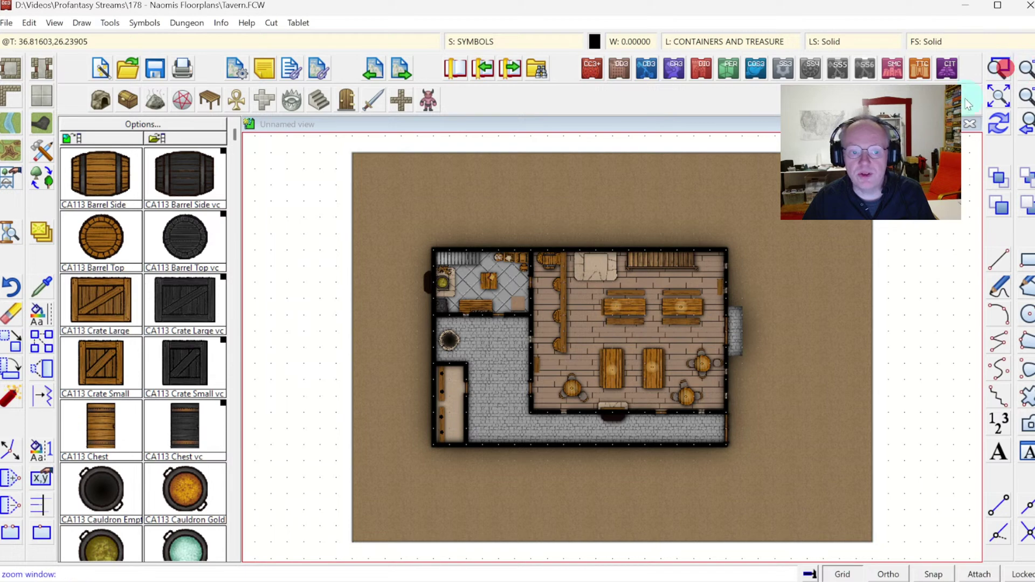
pyautogui.click(420, 312)
pyautogui.click(742, 464)
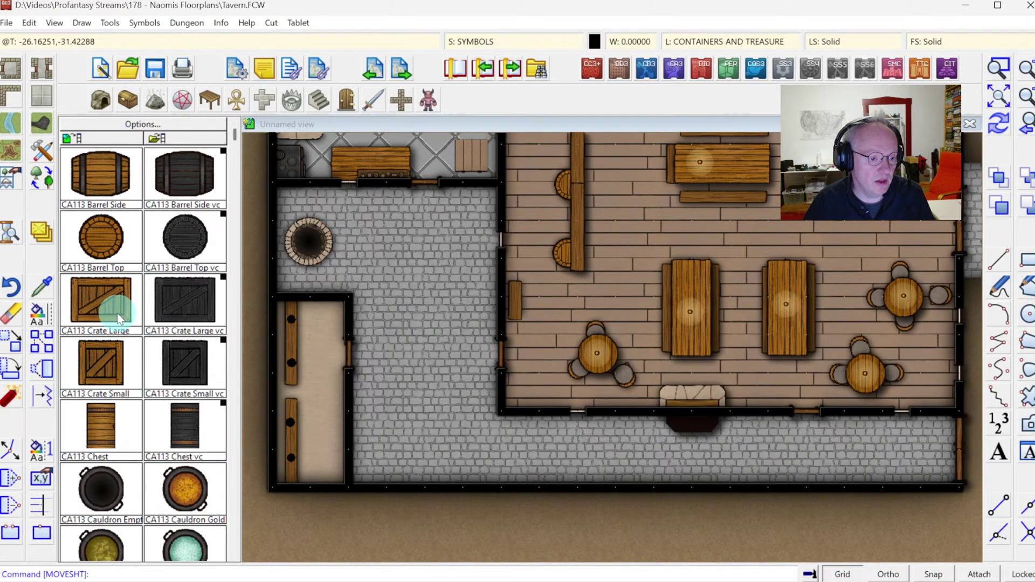
pyautogui.click(132, 231)
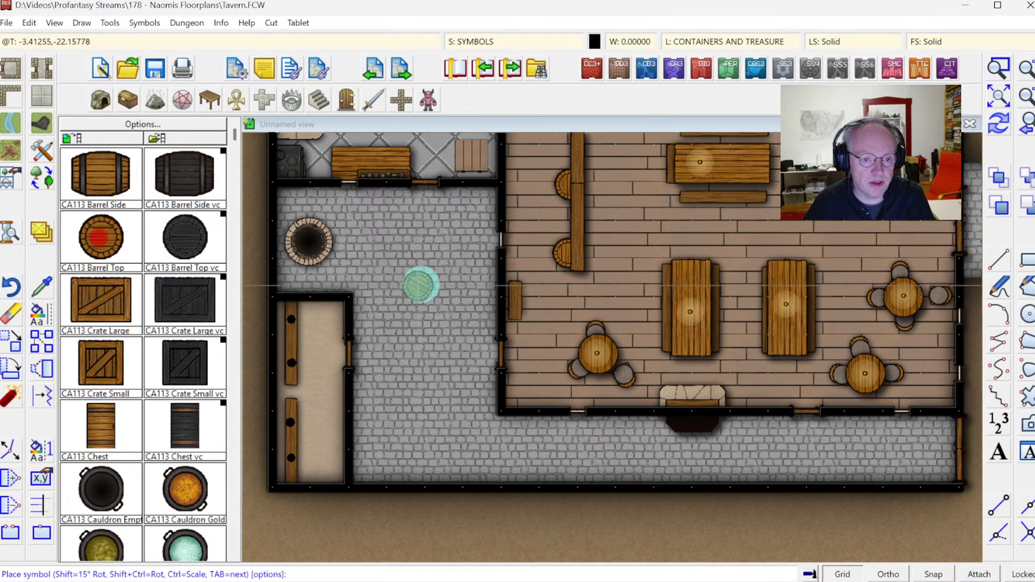
pyautogui.rightClick(455, 280)
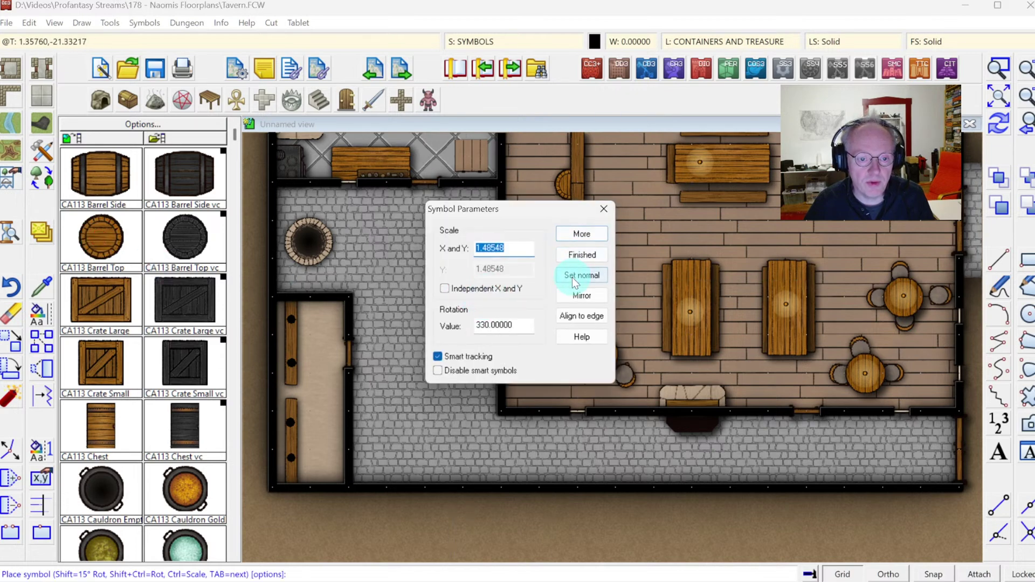
pyautogui.click(580, 254)
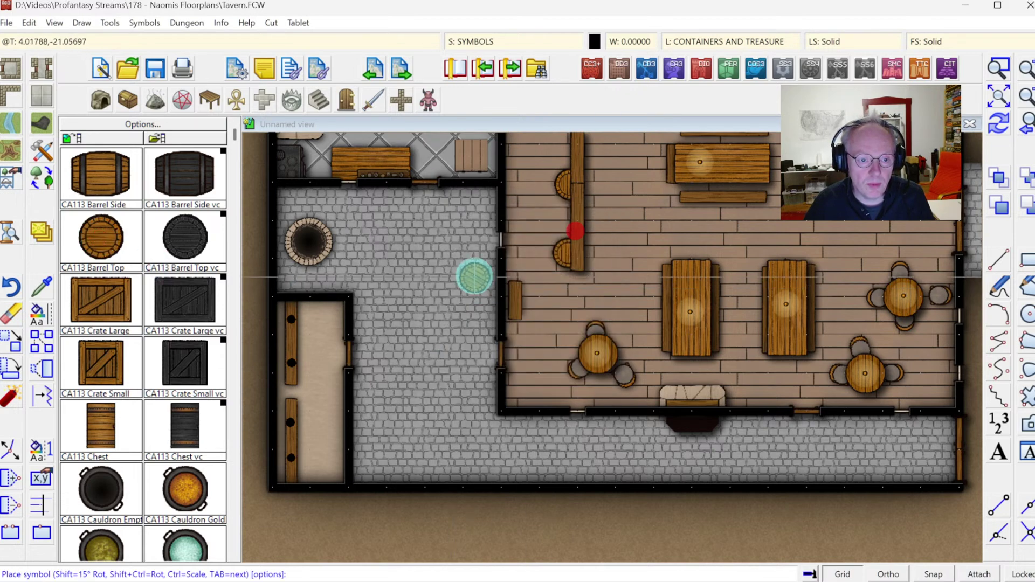
pyautogui.click(478, 270)
# Place a Crate Large below the yard's barrel and a Crate Small in the yard corner beneath the kitchen.
pyautogui.click(104, 296)
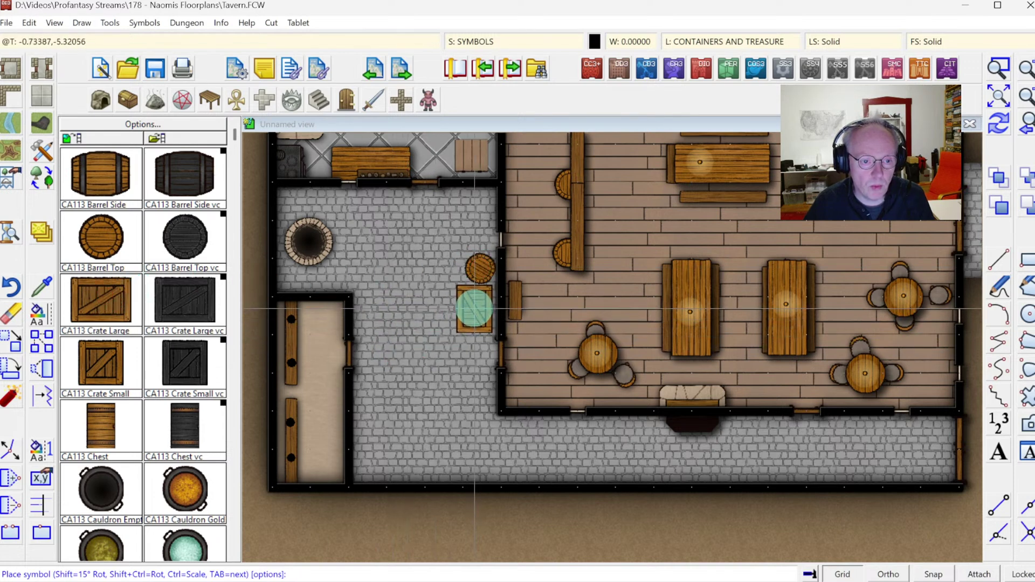
pyautogui.click(475, 310)
pyautogui.click(123, 352)
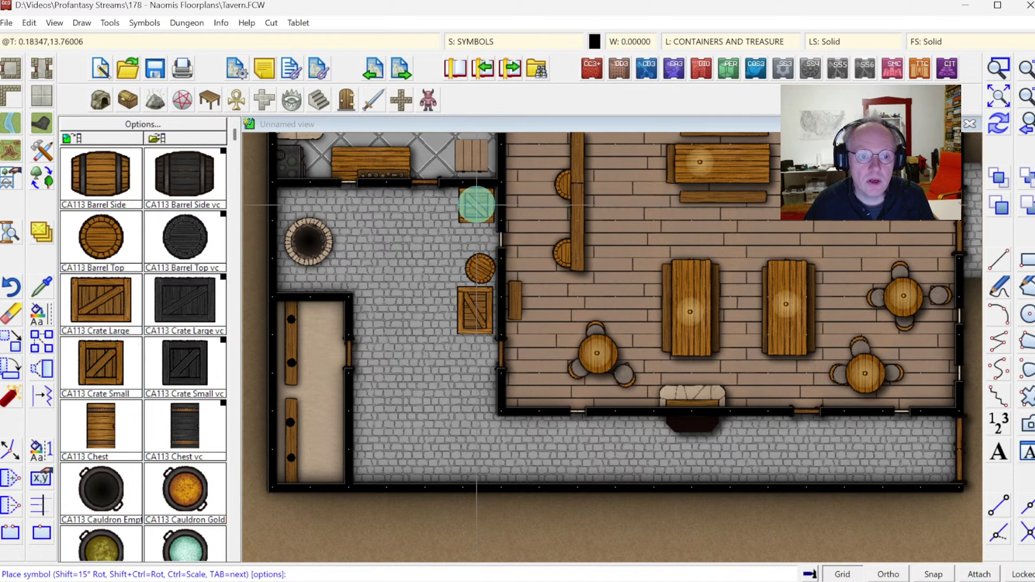
pyautogui.click(477, 205)
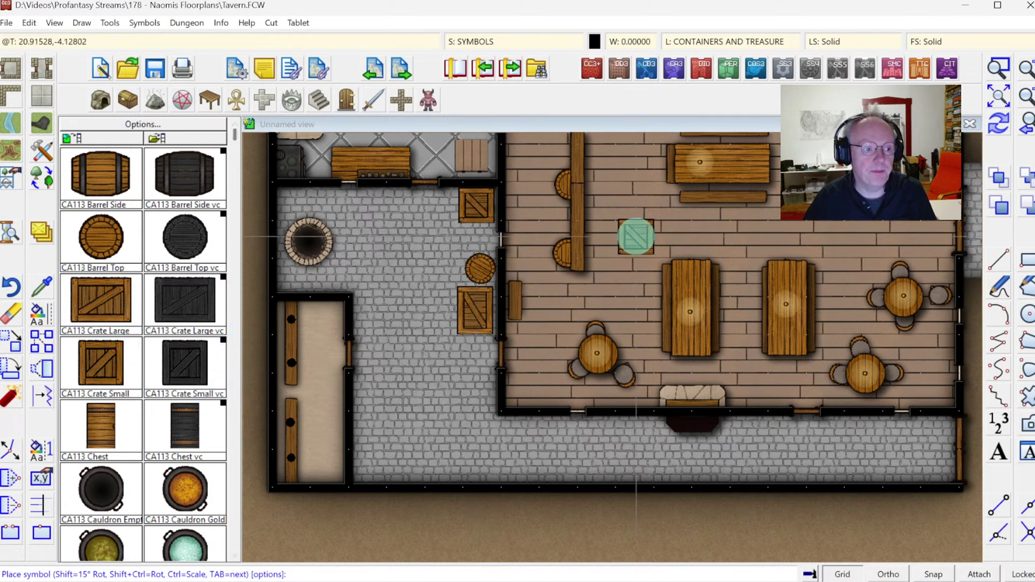
# Look through the symbol catalogs from caves and containers to temple and traps for further items to place.
pyautogui.click(999, 94)
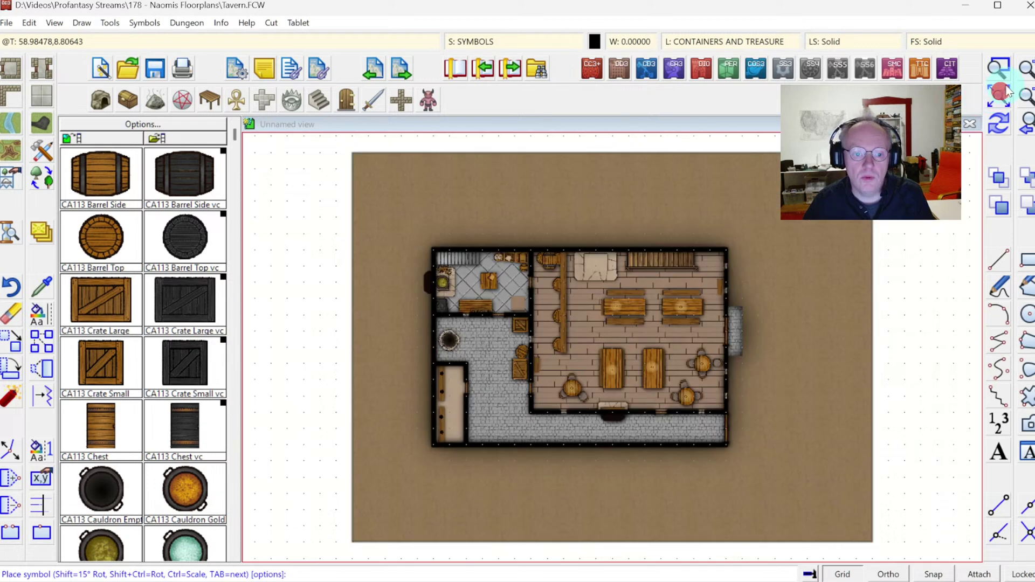
pyautogui.click(1002, 76)
pyautogui.click(409, 237)
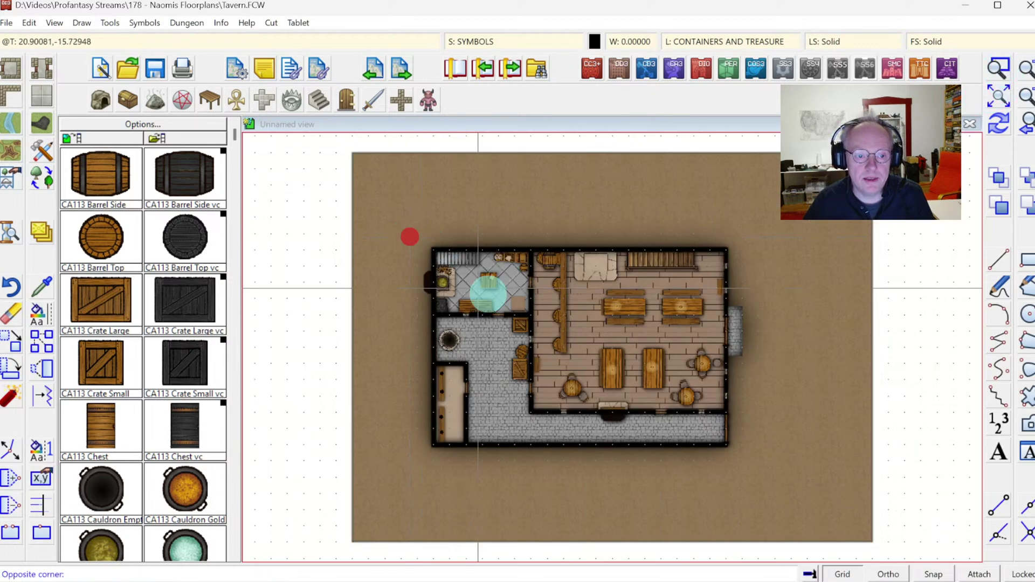
pyautogui.click(755, 458)
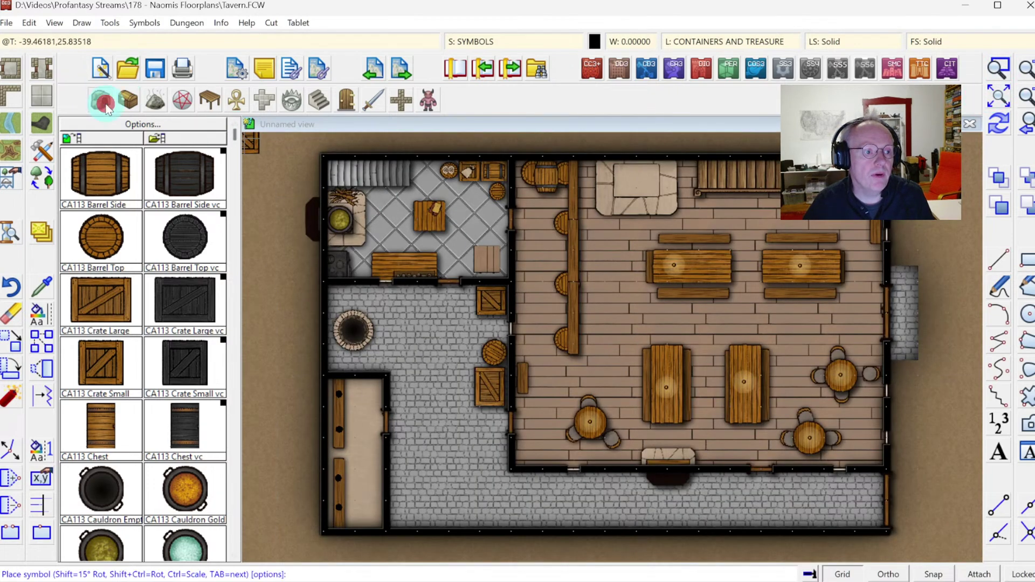
pyautogui.click(107, 109)
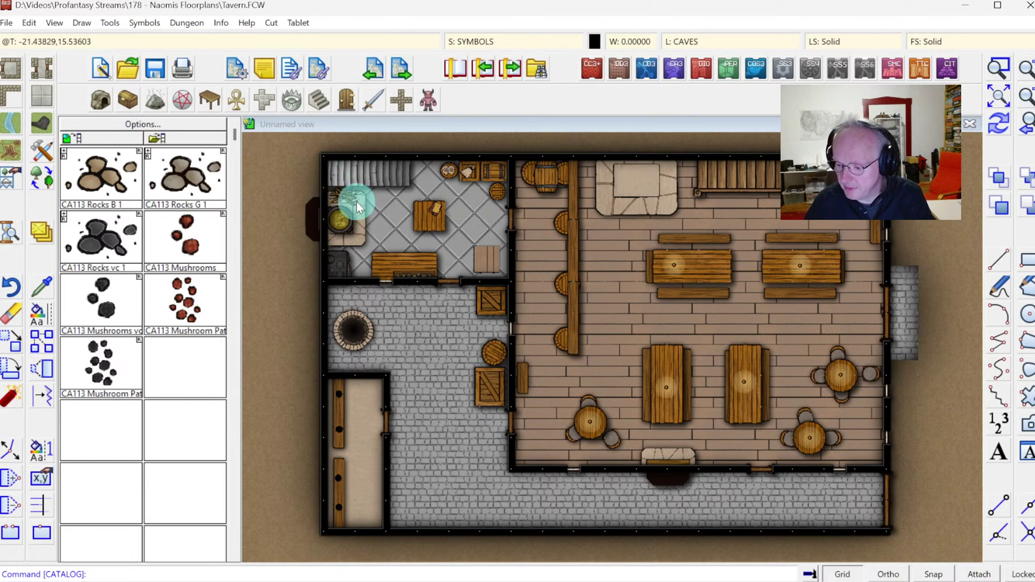
pyautogui.click(133, 106)
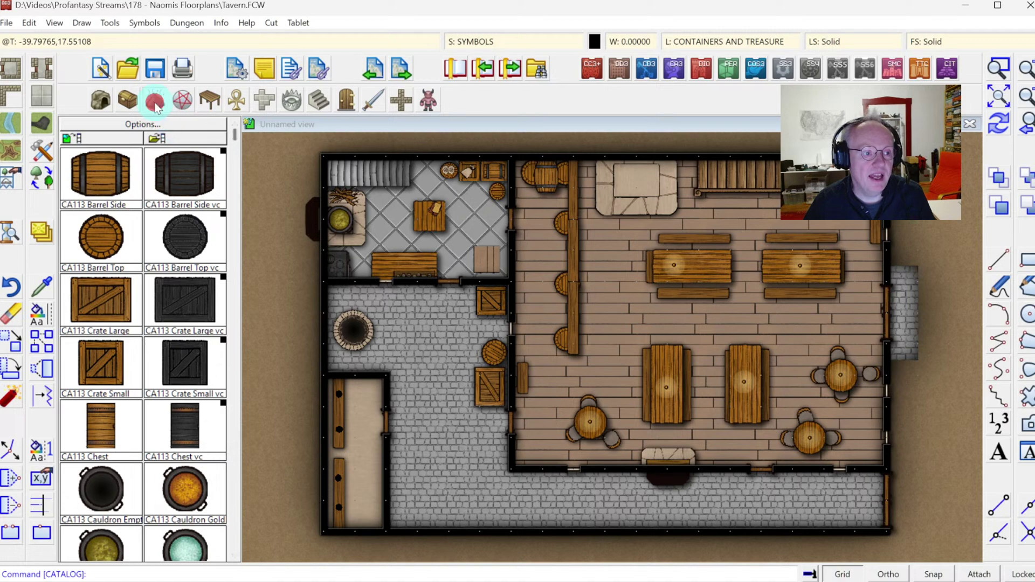
pyautogui.click(154, 103)
pyautogui.click(184, 105)
pyautogui.click(208, 98)
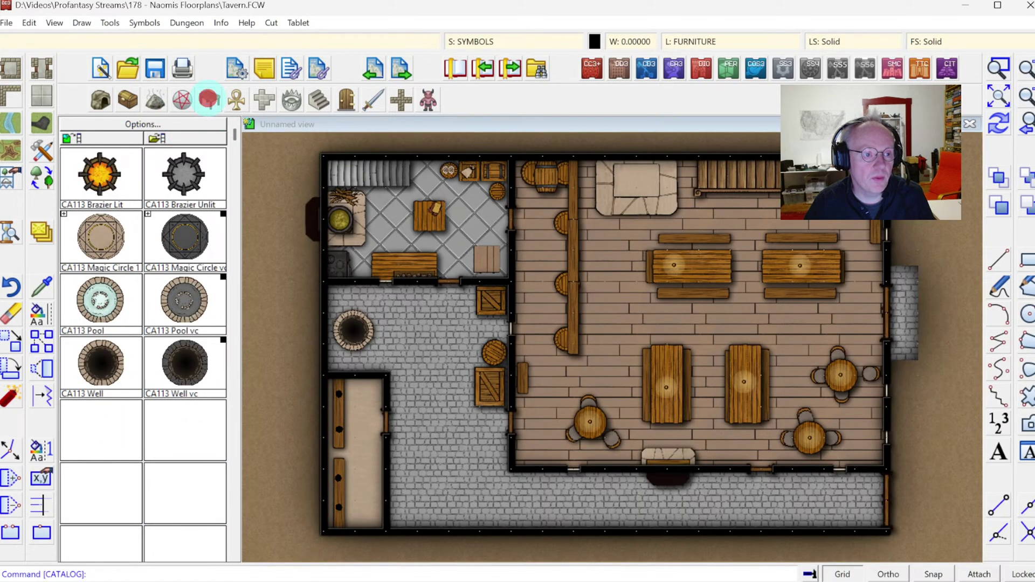
pyautogui.click(230, 101)
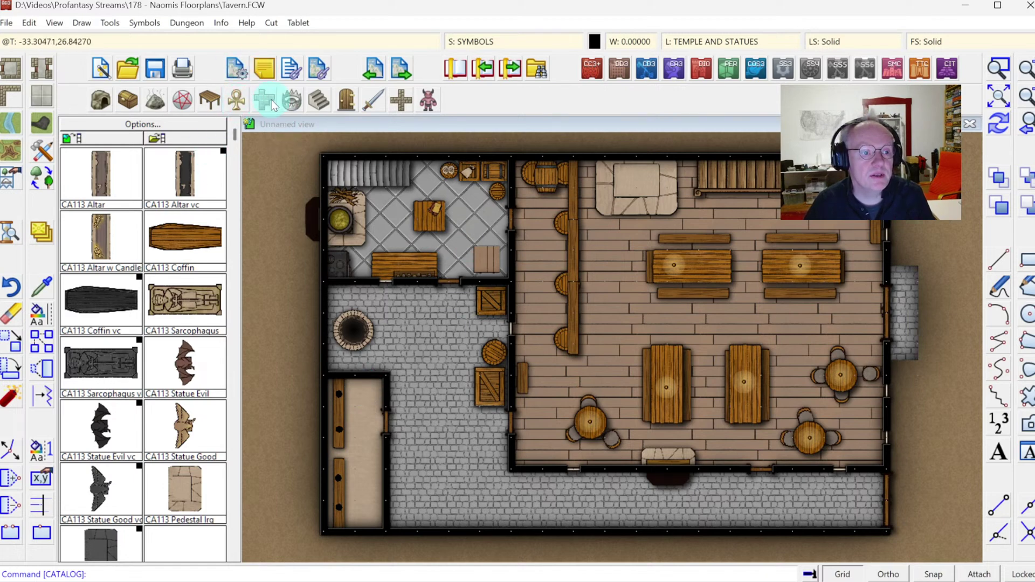
pyautogui.click(291, 101)
pyautogui.click(298, 103)
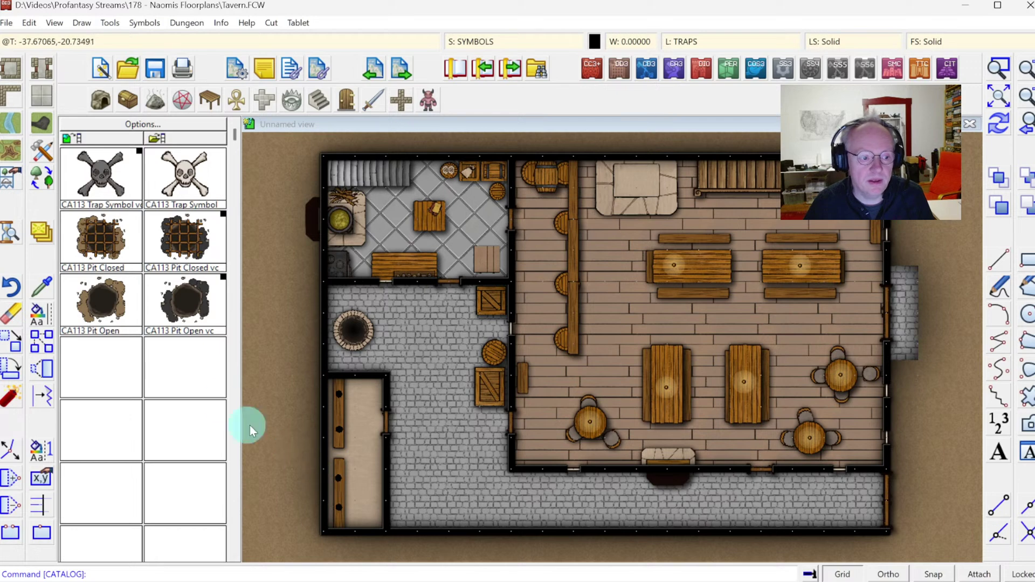
# Make SYMBOLS FLAT the current sheet and place a Pit Open symbol under each of the side room's two benches.
pyautogui.click(111, 301)
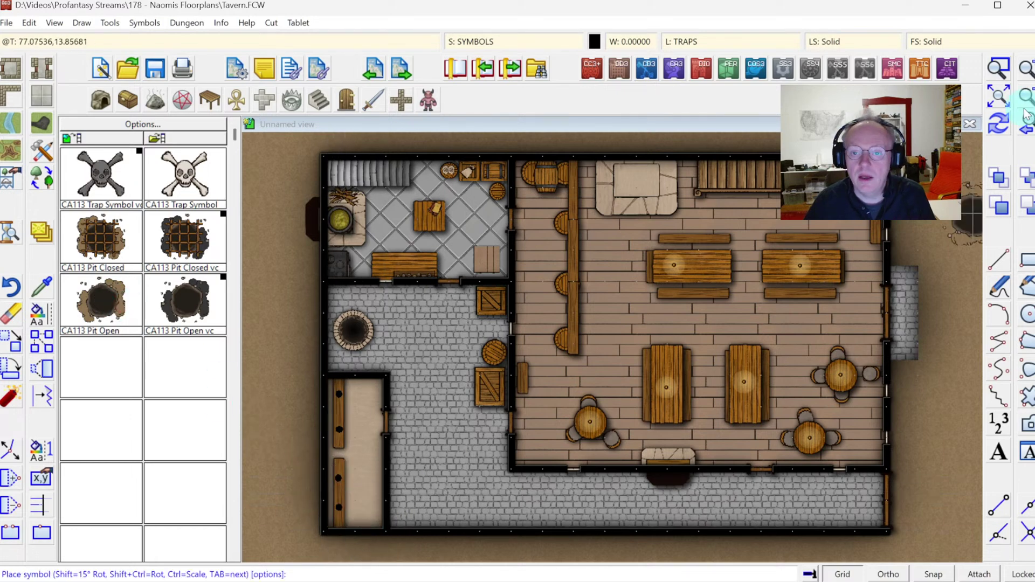
pyautogui.click(504, 40)
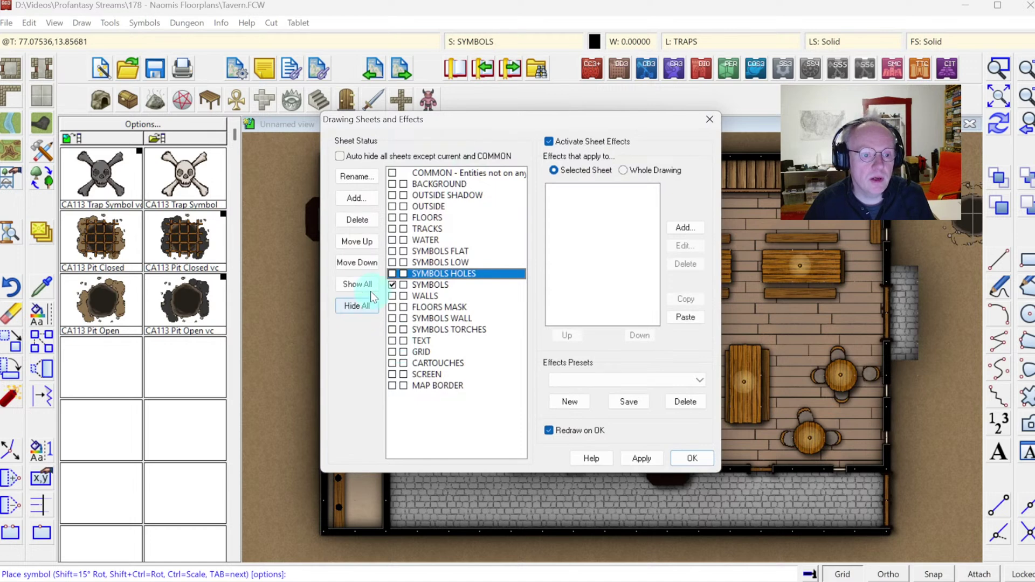
pyautogui.click(393, 253)
pyautogui.click(692, 457)
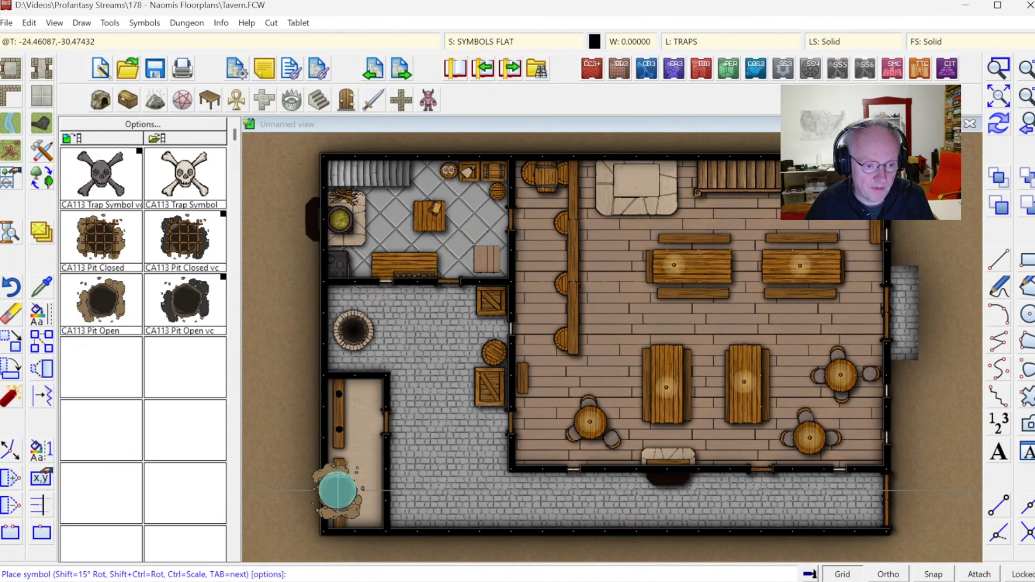
pyautogui.click(338, 489)
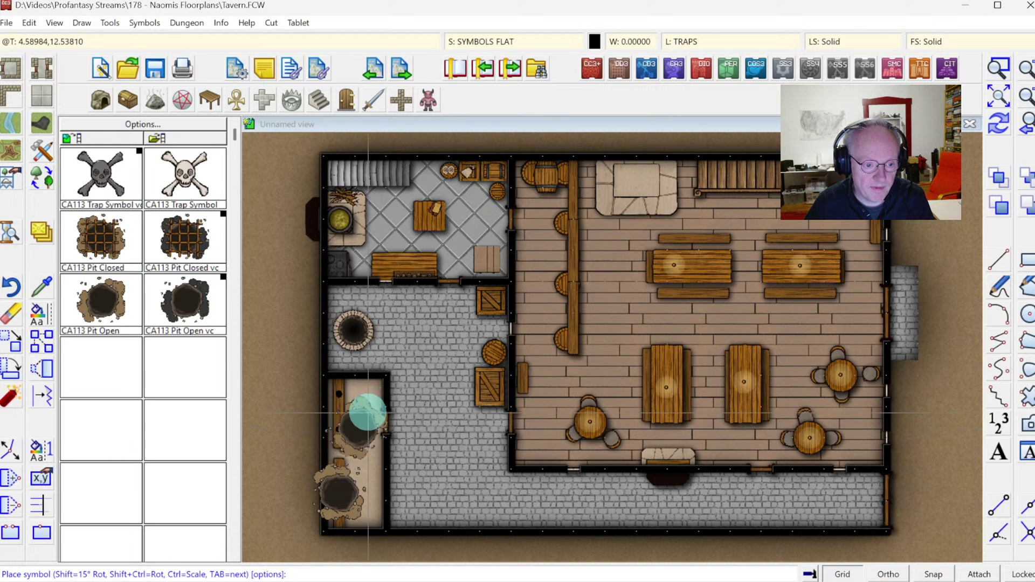
pyautogui.click(341, 414)
pyautogui.click(999, 125)
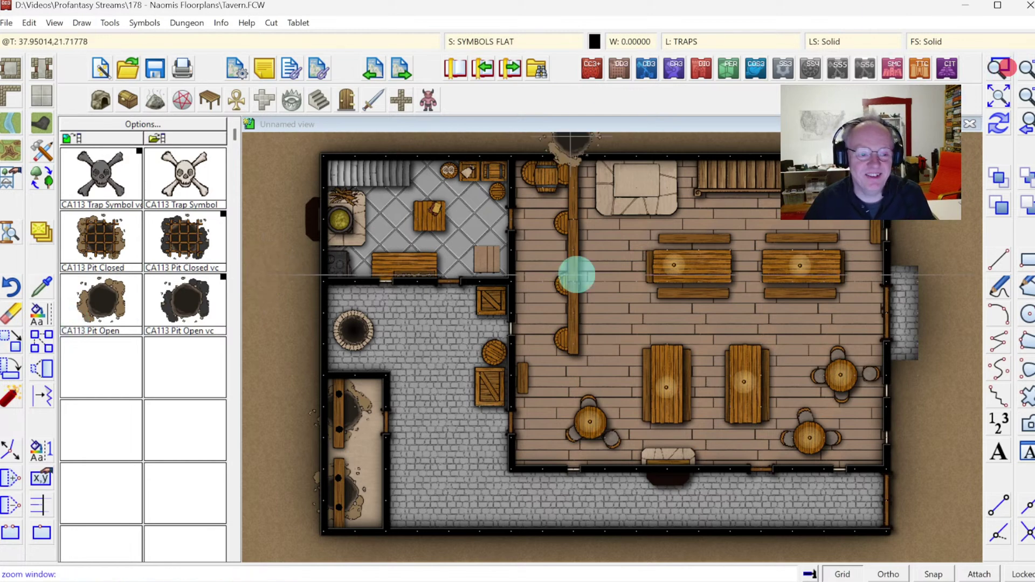
# Move both side-room benches with their holes away from the outer wall, leaving the pits in place.
pyautogui.scroll(4, 409, 507)
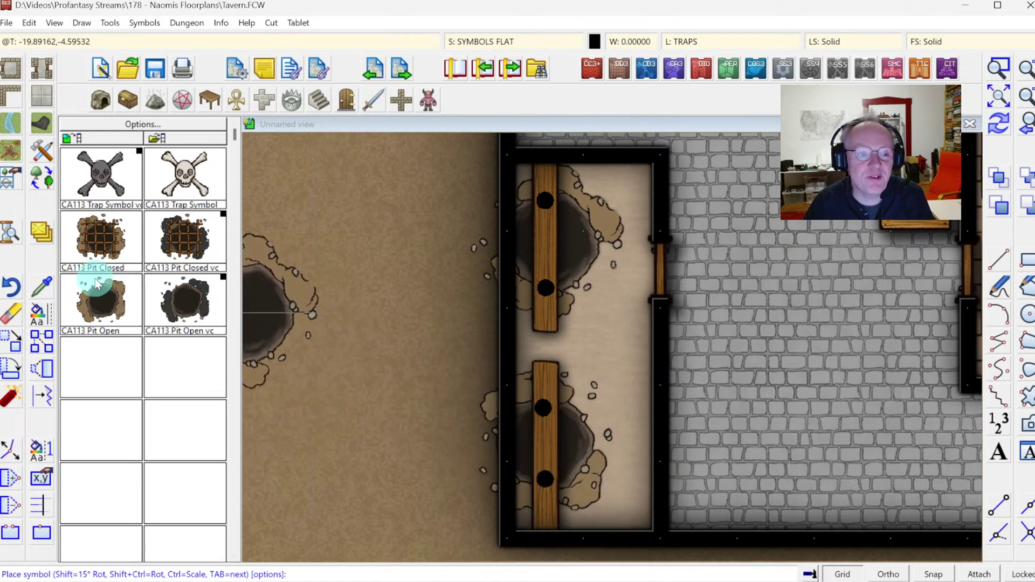
pyautogui.click(4, 348)
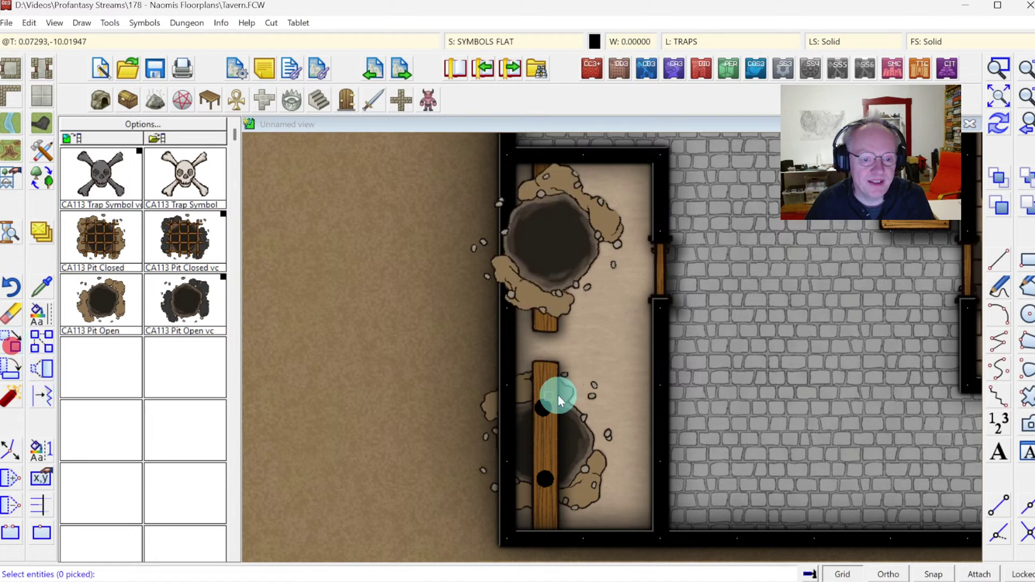
pyautogui.click(545, 475)
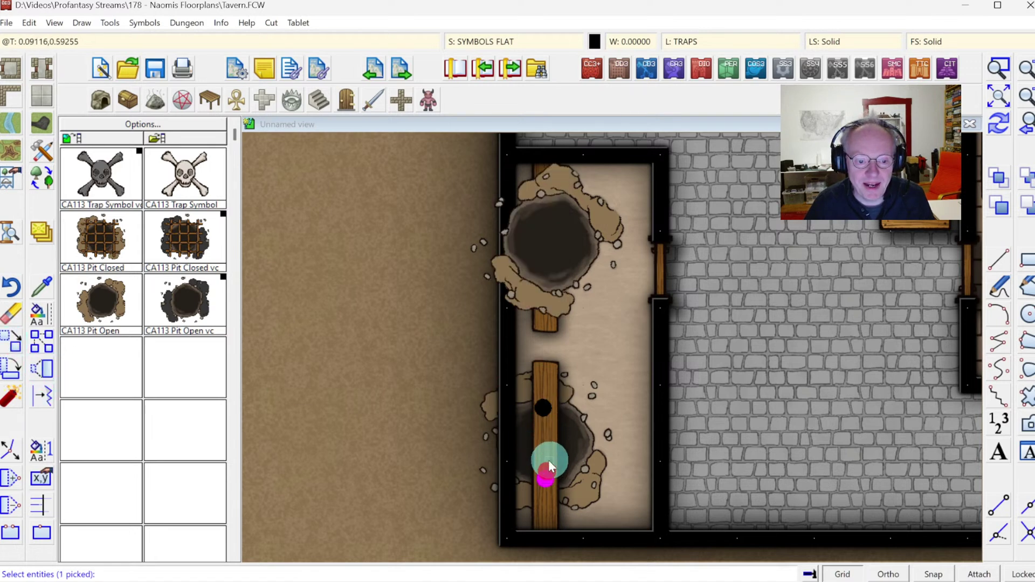
pyautogui.click(562, 379)
pyautogui.click(550, 319)
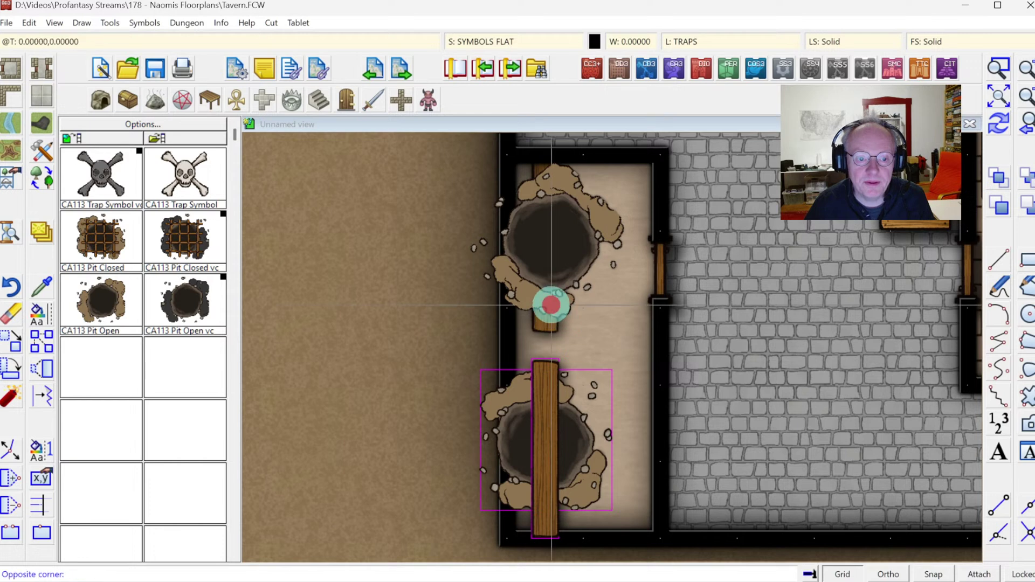
pyautogui.click(571, 315)
pyautogui.click(550, 268)
pyautogui.click(547, 284)
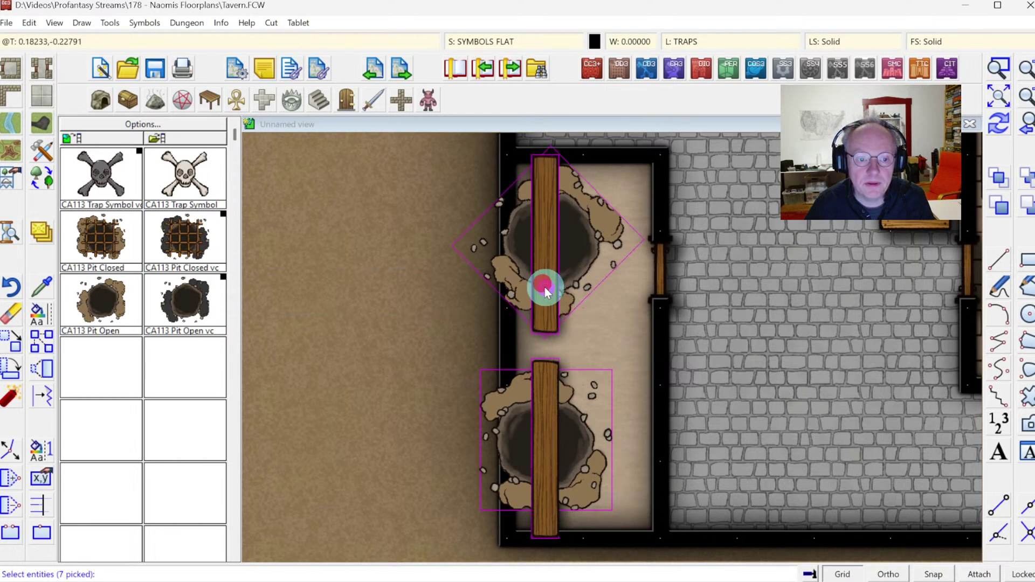
pyautogui.click(548, 215)
pyautogui.click(549, 226)
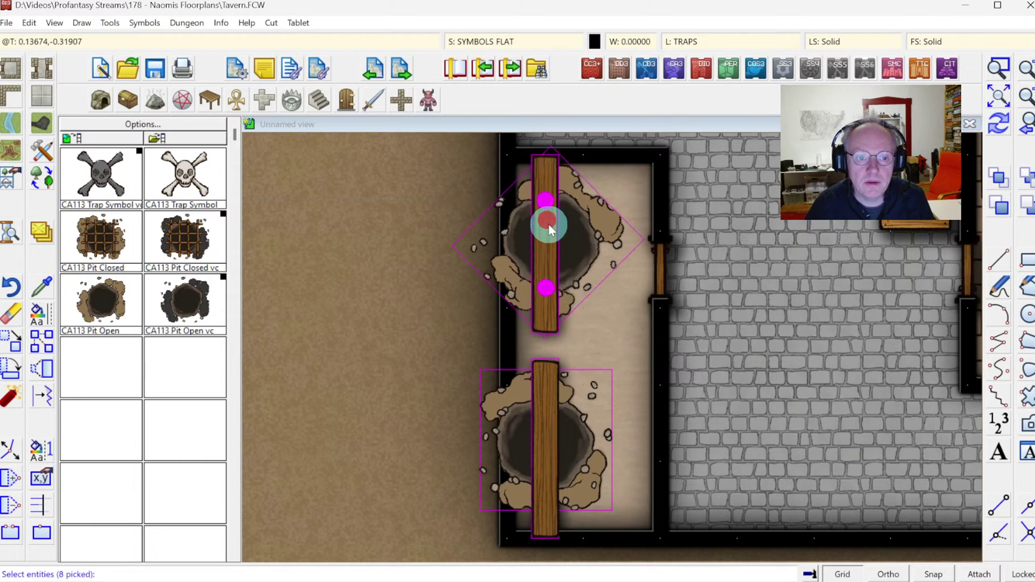
pyautogui.click(545, 401)
pyautogui.click(521, 400)
pyautogui.click(584, 504)
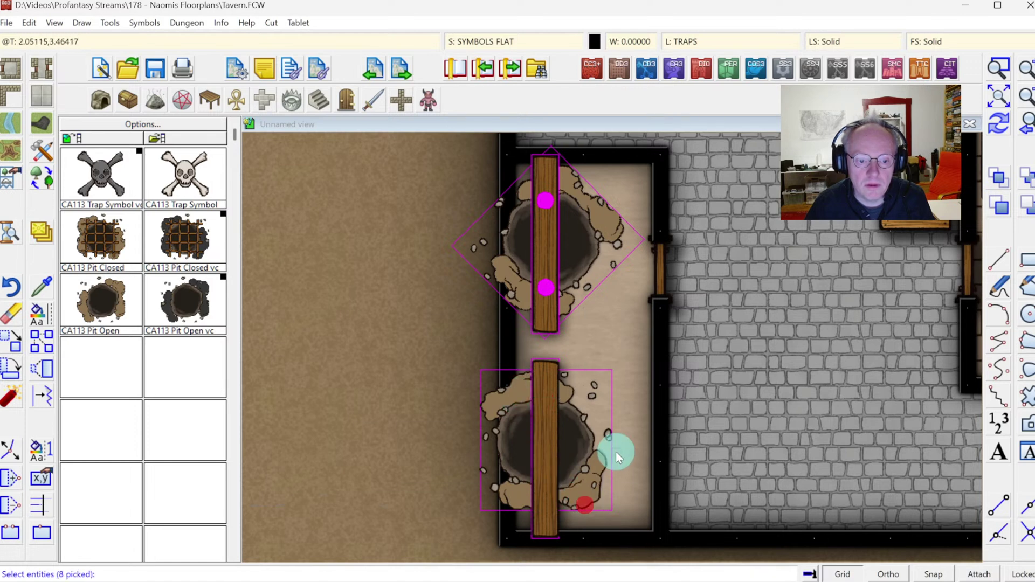
pyautogui.click(582, 415)
pyautogui.click(586, 273)
pyautogui.rightClick(593, 285)
pyautogui.click(562, 293)
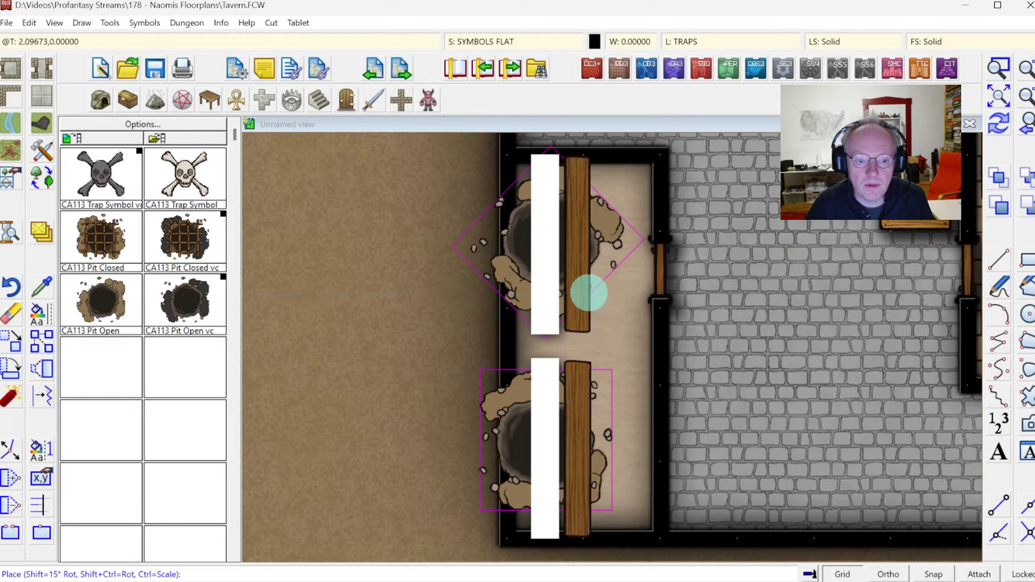
pyautogui.click(589, 293)
pyautogui.click(998, 123)
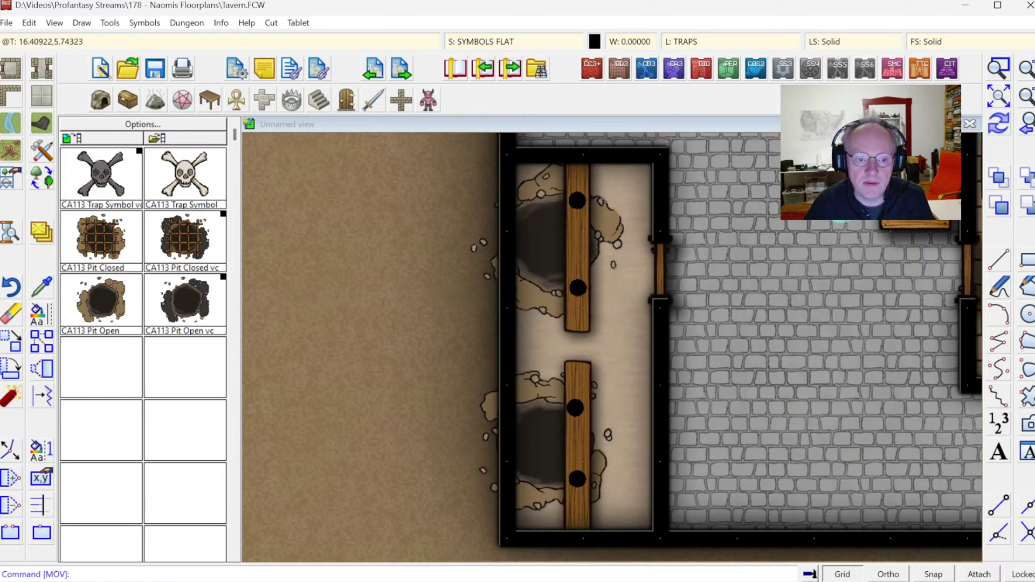
pyautogui.click(1027, 123)
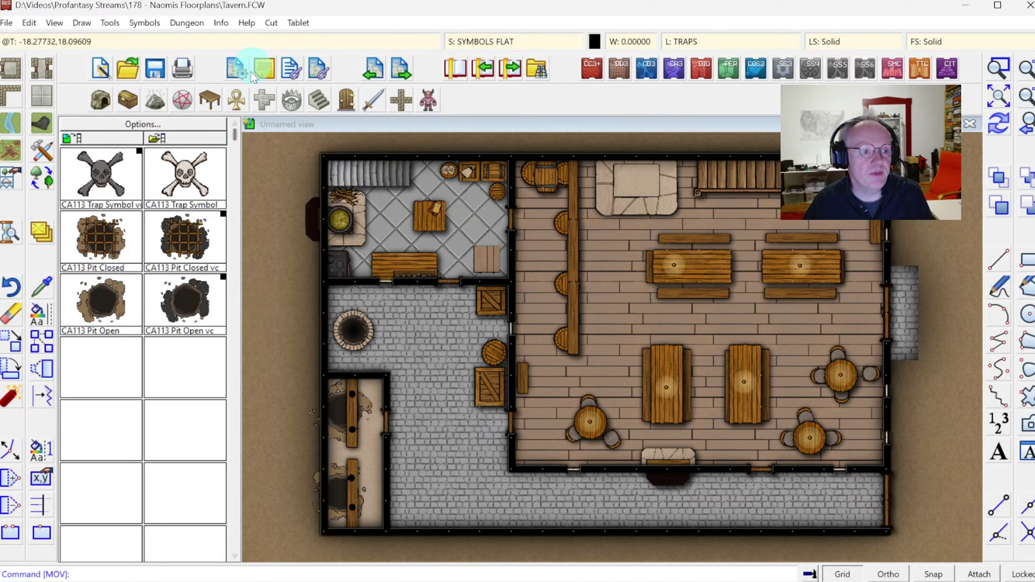
# Draw a short horizontal wall segment with the Wall, Default tool on the taproom floor above the round table beside the fireplace.
pyautogui.rightClick(11, 98)
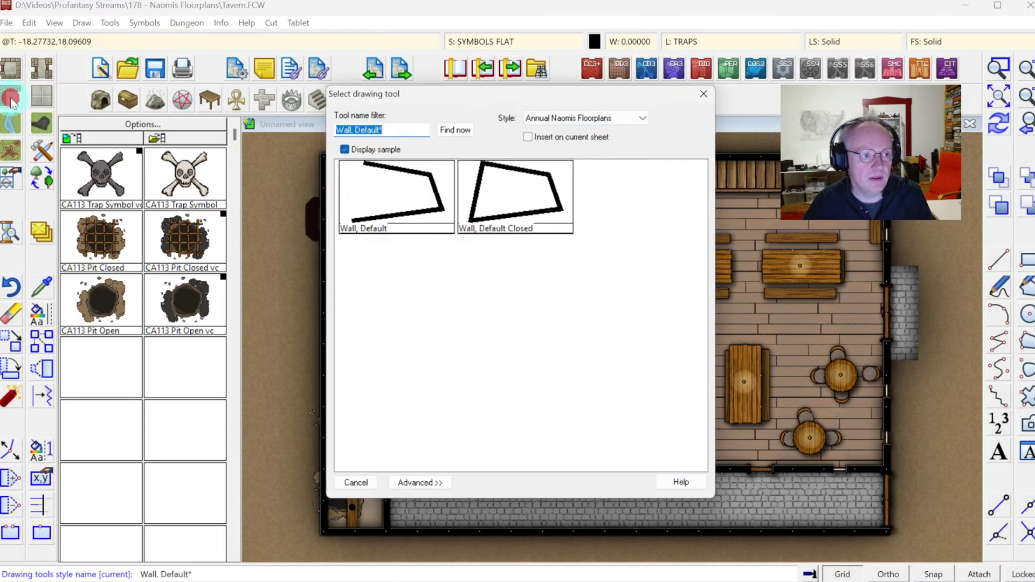
pyautogui.click(391, 205)
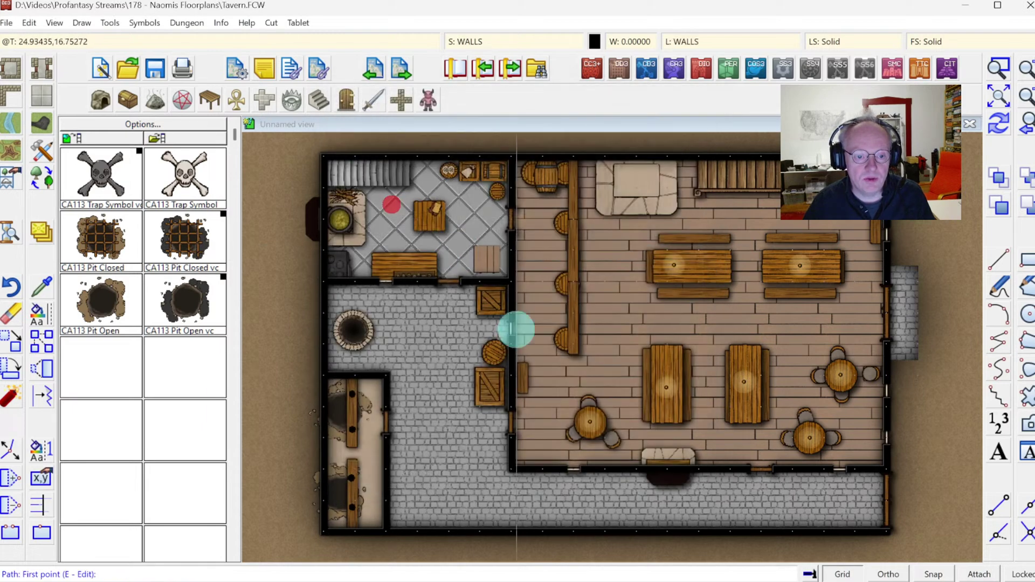
pyautogui.click(577, 373)
pyautogui.click(605, 373)
pyautogui.rightClick(612, 376)
pyautogui.rightClick(807, 316)
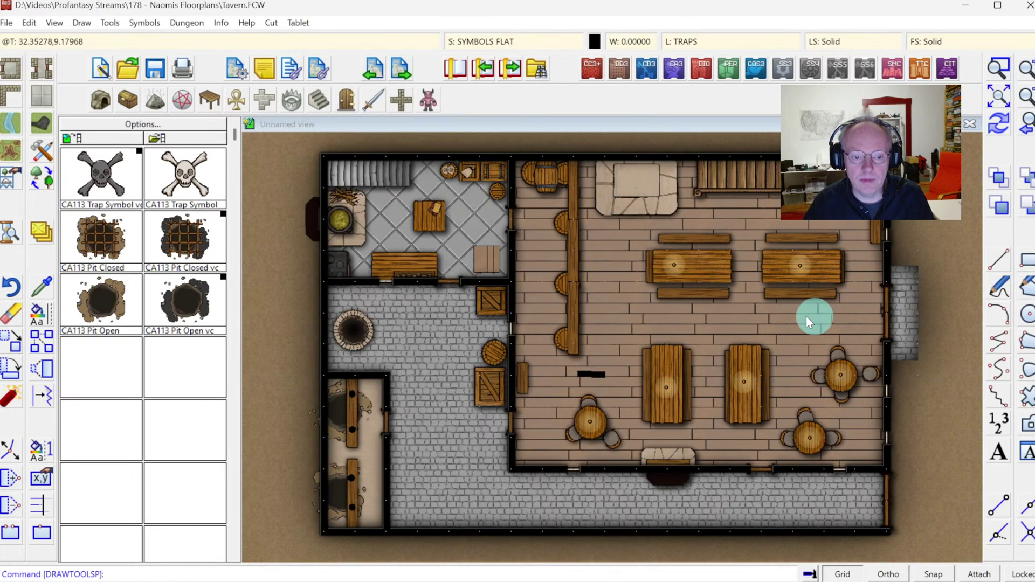
# Adopt the drawing properties of the short wall segment above the round table, and erase that segment.
pyautogui.click(41, 295)
pyautogui.click(588, 373)
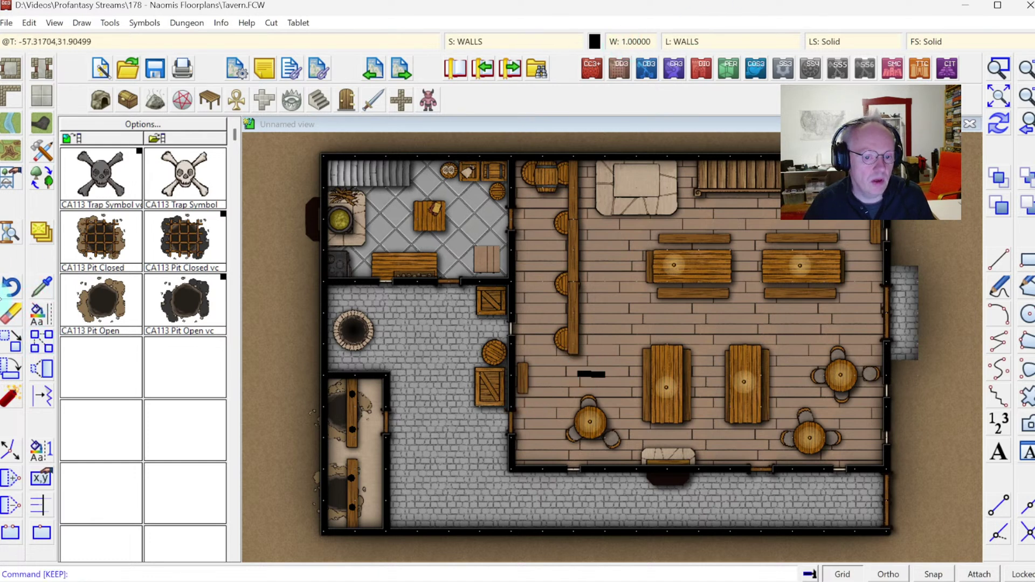
pyautogui.click(11, 320)
pyautogui.click(599, 377)
pyautogui.rightClick(623, 325)
pyautogui.click(623, 326)
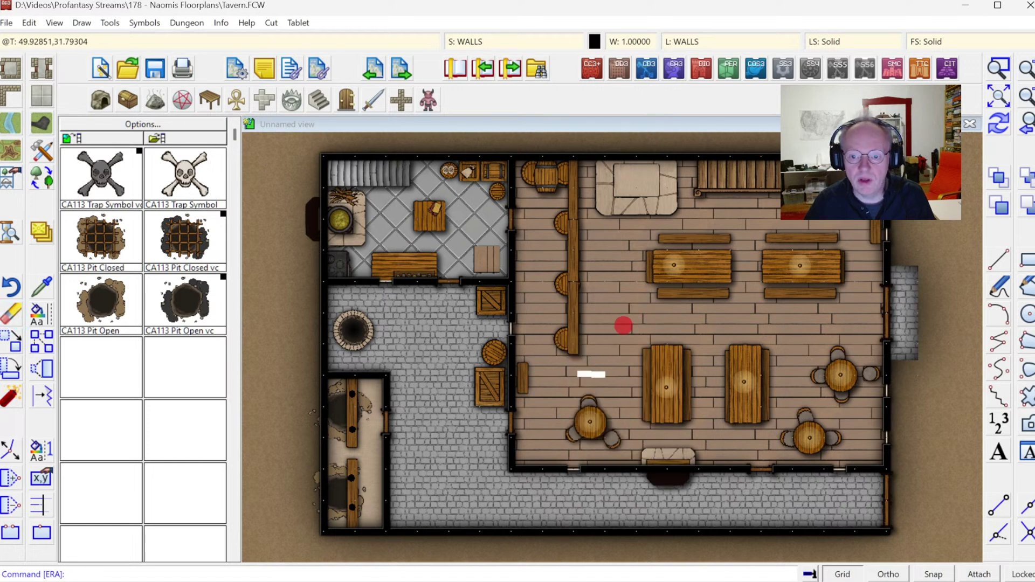
# Start a box with snap on and select the 5' Grid, 5 Snap grid system.
pyautogui.click(1029, 260)
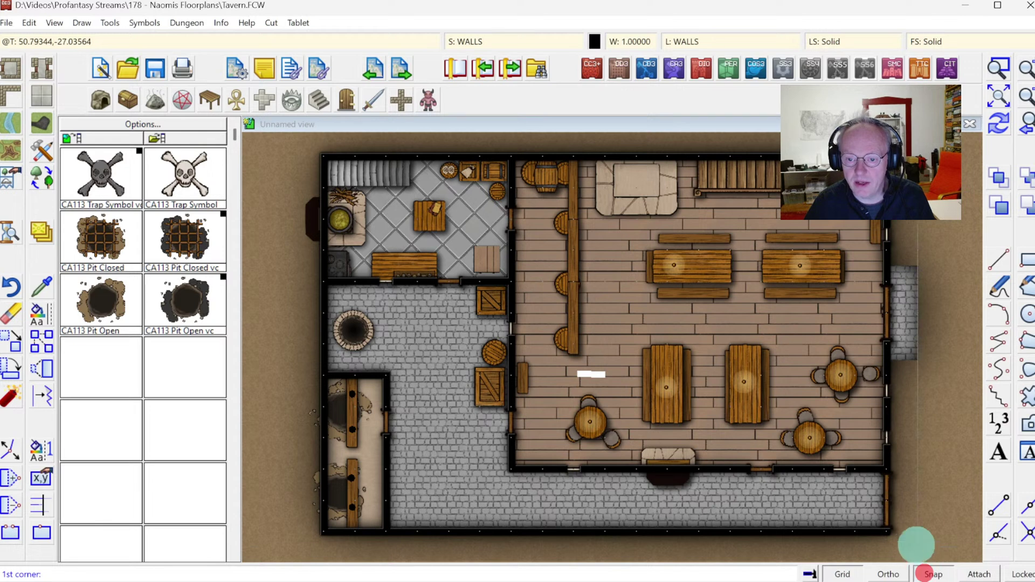
pyautogui.rightClick(842, 575)
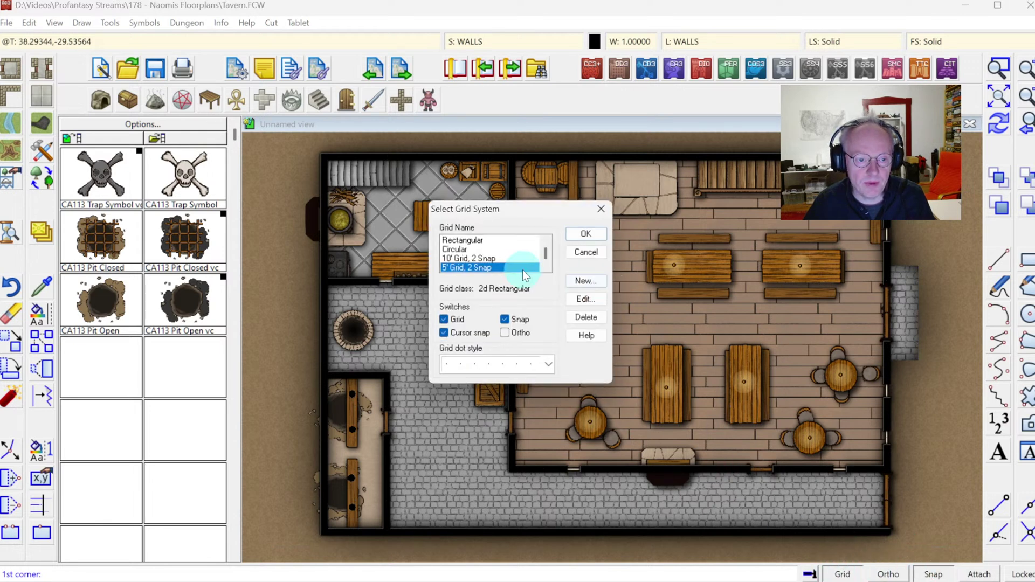
pyautogui.click(545, 268)
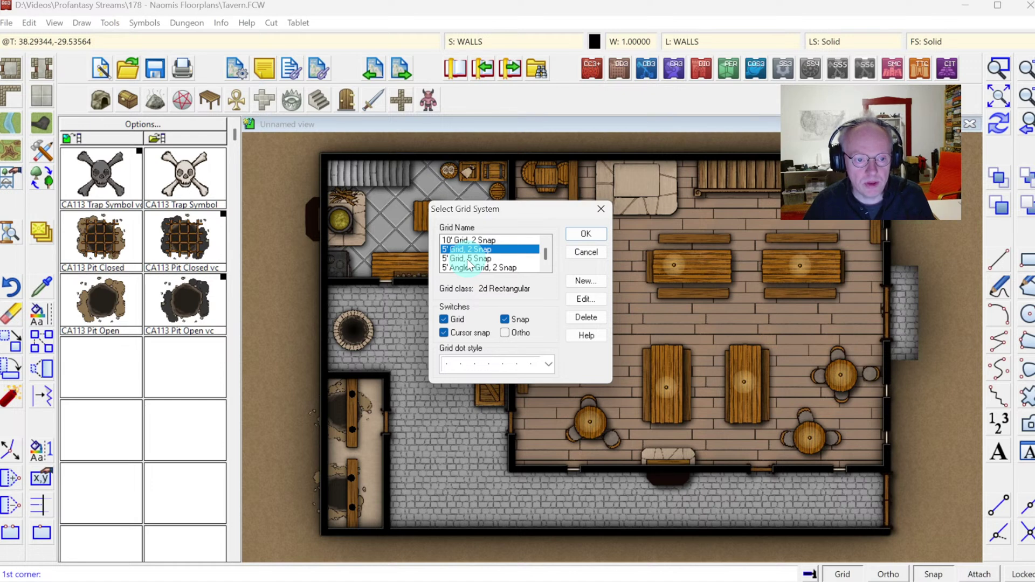
pyautogui.click(467, 259)
pyautogui.click(583, 235)
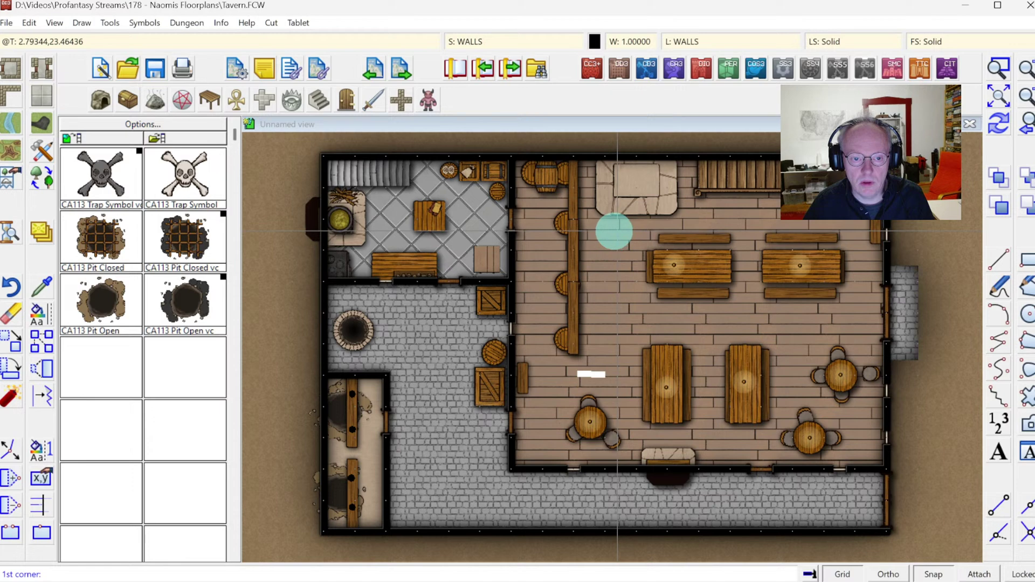
pyautogui.click(614, 231)
pyautogui.rightClick(618, 232)
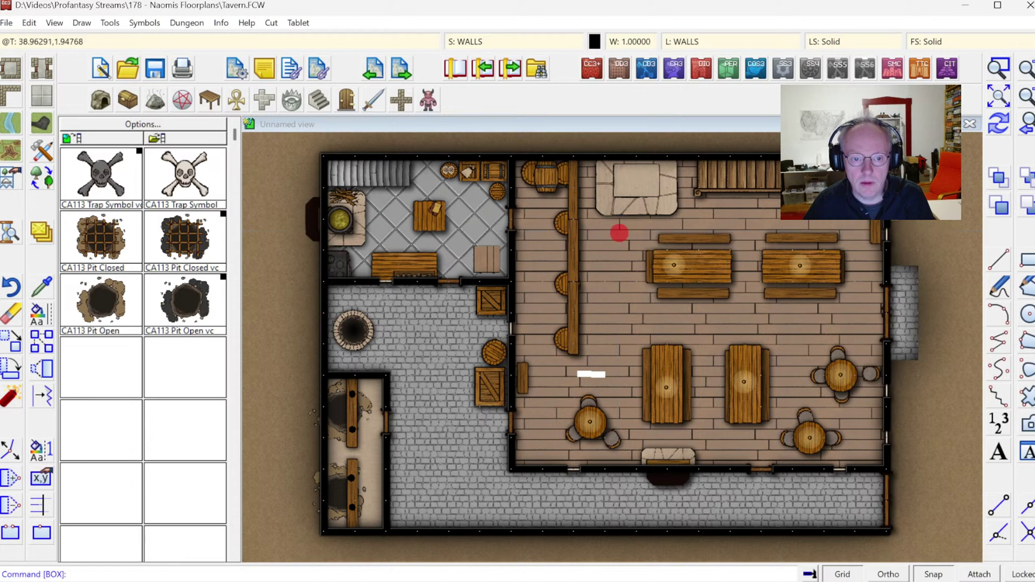
pyautogui.click(998, 68)
pyautogui.click(538, 192)
pyautogui.click(711, 301)
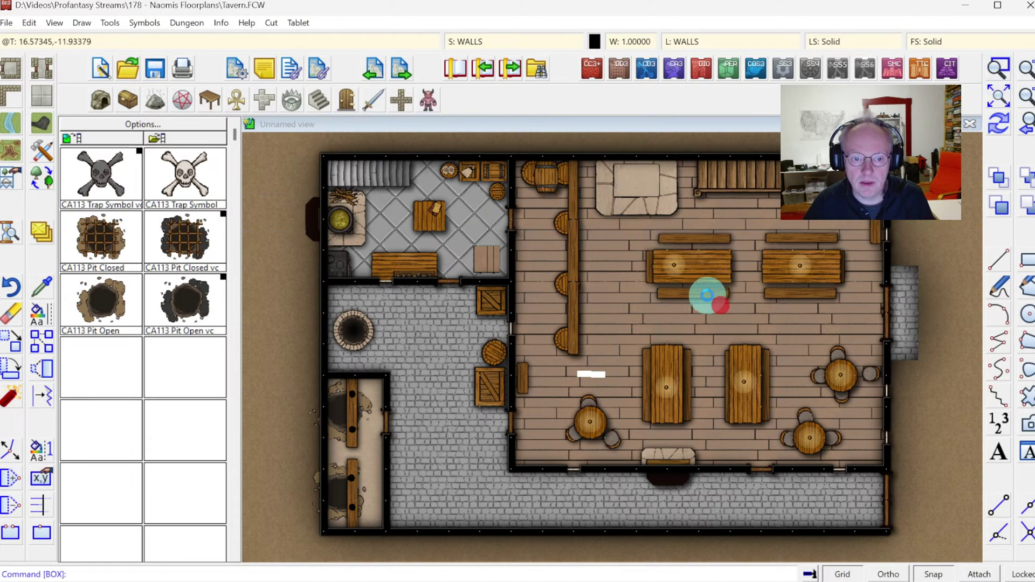
pyautogui.click(616, 268)
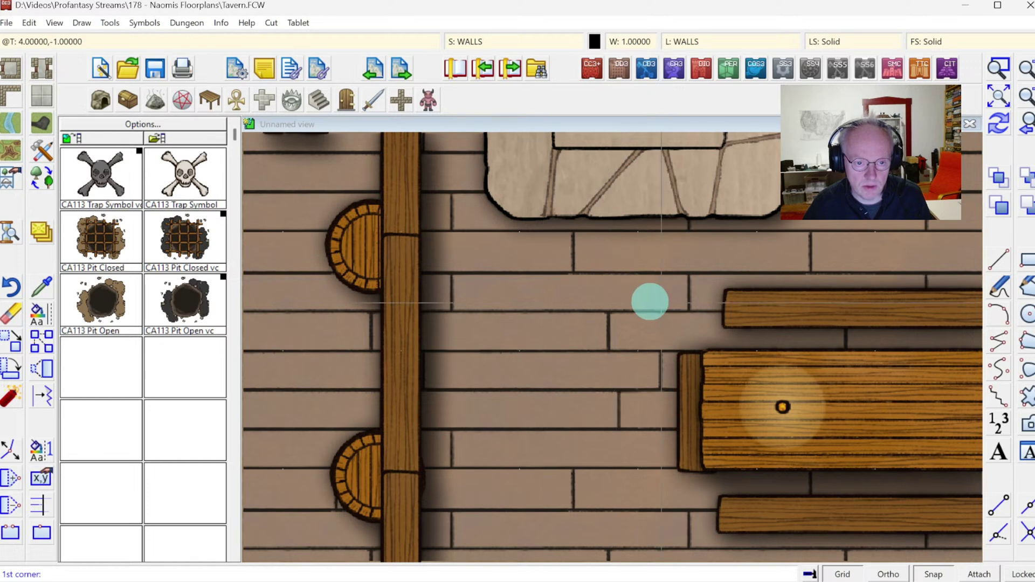
pyautogui.click(555, 271)
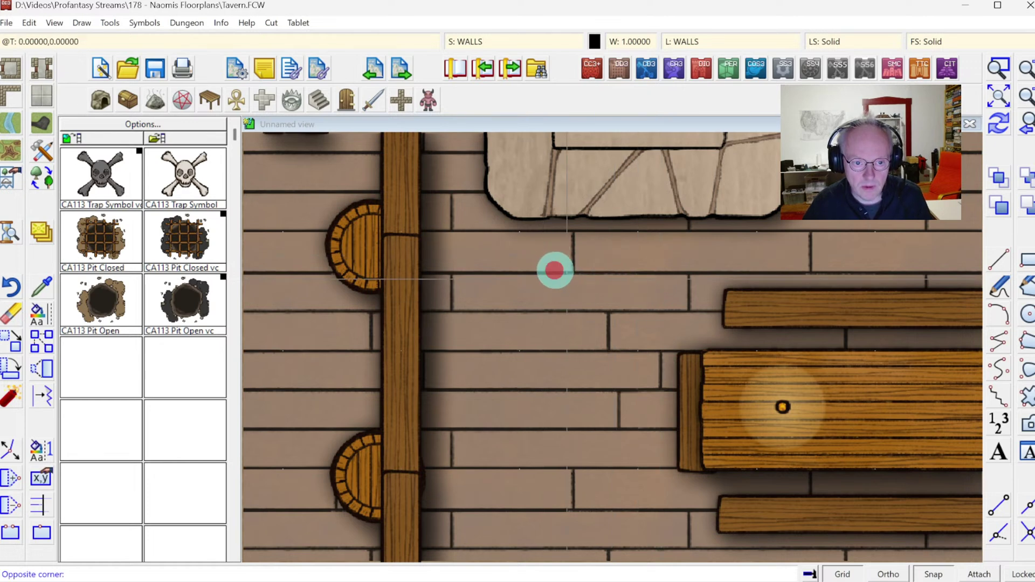
pyautogui.click(603, 303)
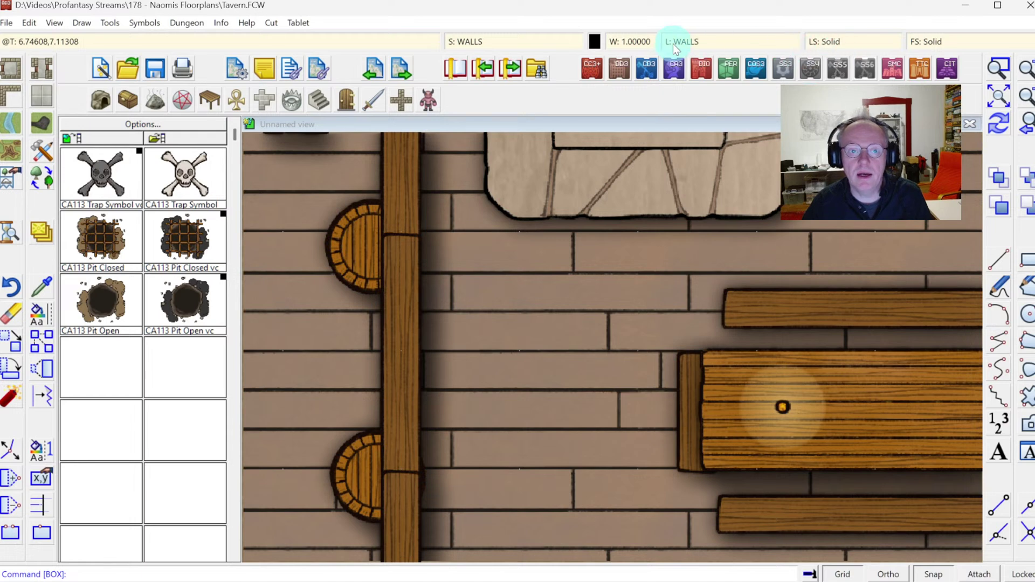
# Set the line width to 0 and draw a 1 by 1 box as a pillar on the taproom floor below the large fireplace.
pyautogui.click(636, 42)
pyautogui.write('0')
pyautogui.press('Return')
pyautogui.press('Return')
pyautogui.click(535, 303)
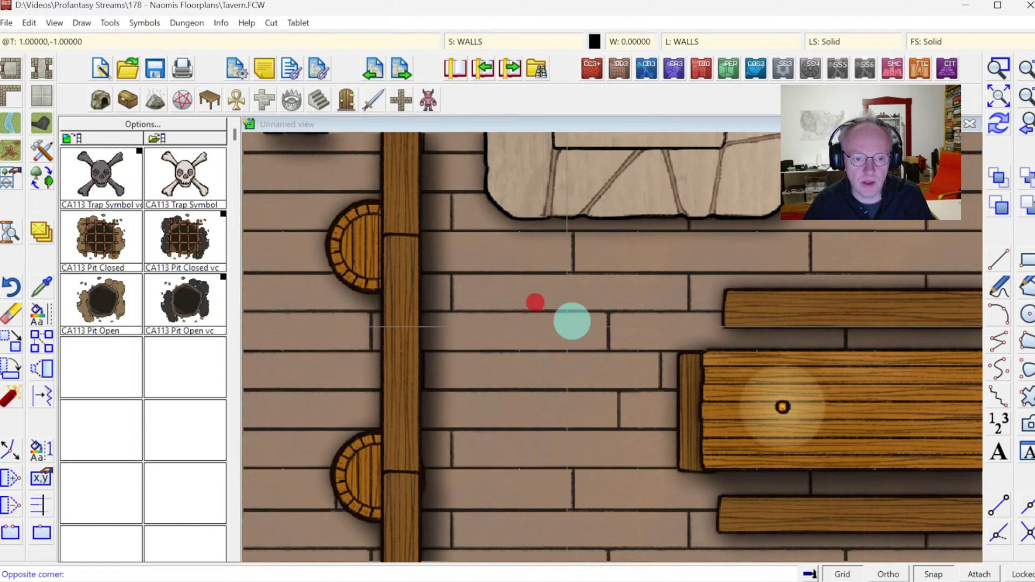
pyautogui.click(573, 322)
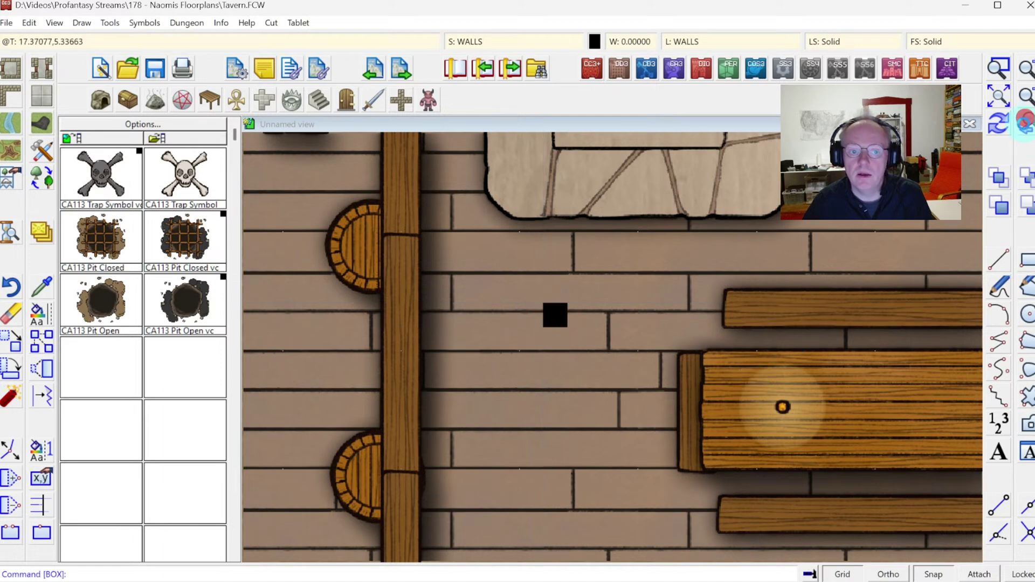
# Copy the square pillar to three more taproom spots, forming a rectangle 29 units wide and 22 units high.
pyautogui.click(1025, 122)
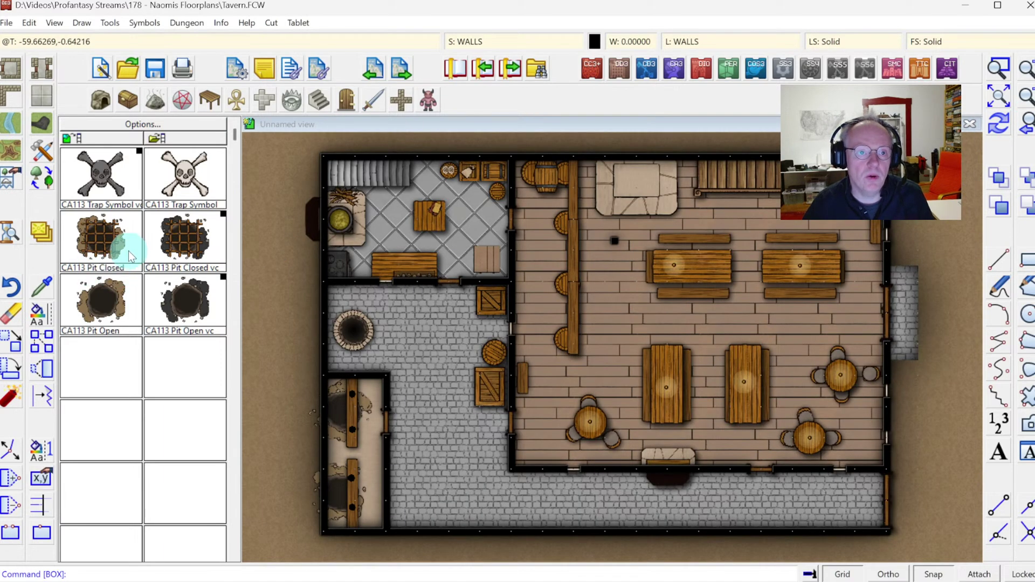
pyautogui.click(41, 341)
pyautogui.click(615, 242)
pyautogui.rightClick(633, 249)
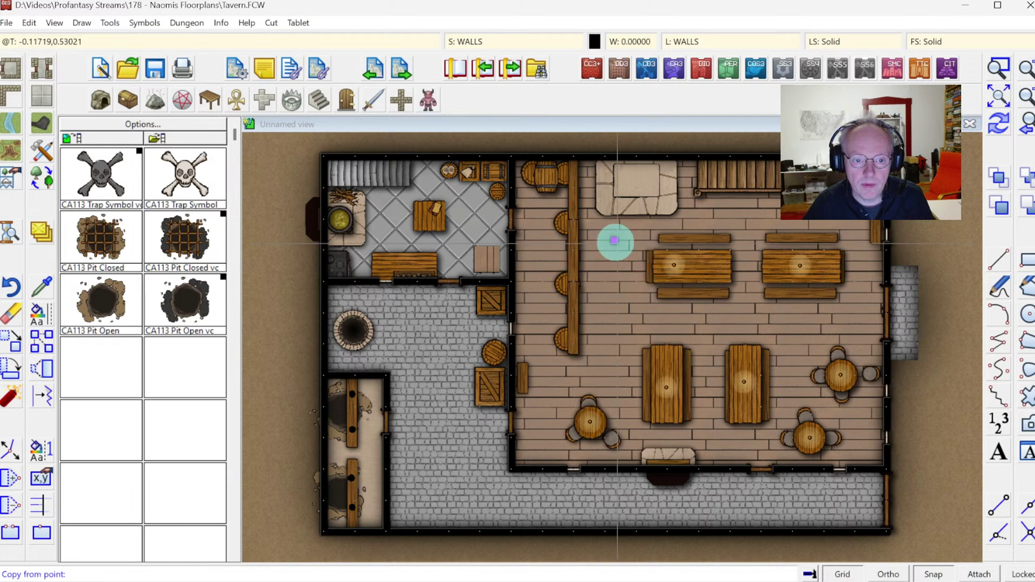
pyautogui.click(615, 240)
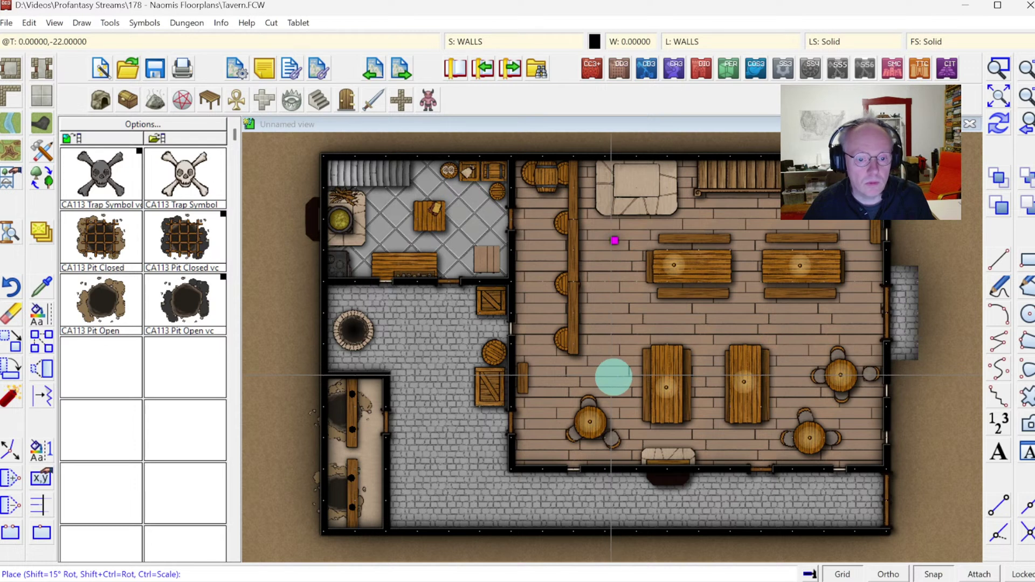
pyautogui.click(614, 378)
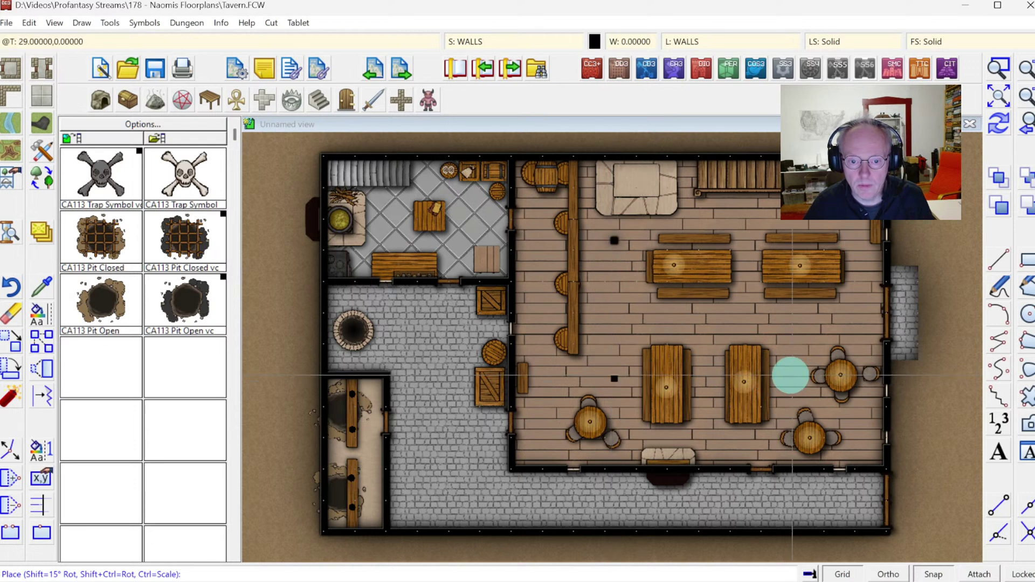
pyautogui.click(792, 377)
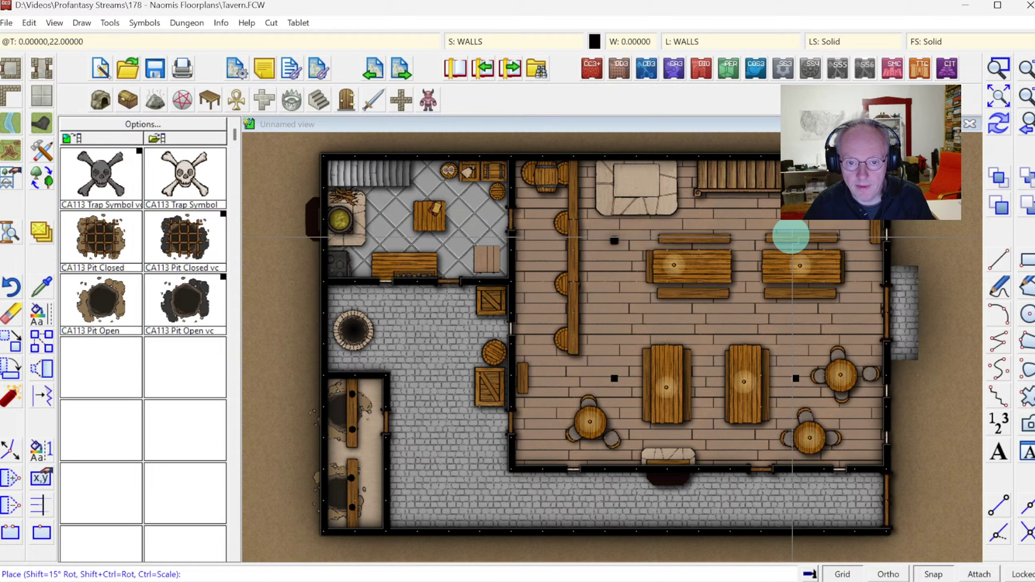
pyautogui.click(791, 236)
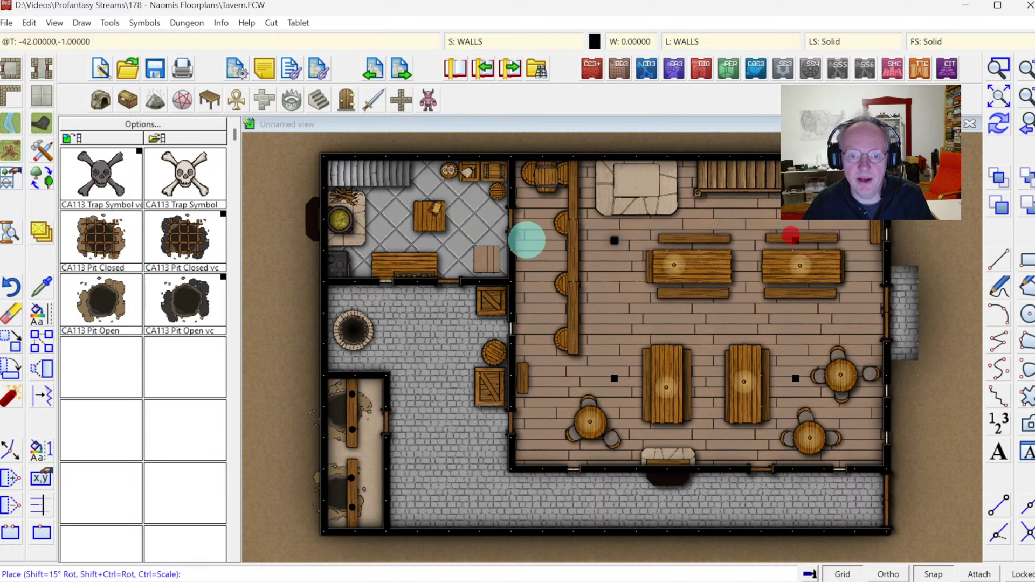
# Erase the long bench covering the new pillar above the far horizontal table.
pyautogui.click(12, 313)
pyautogui.click(778, 229)
pyautogui.rightClick(778, 230)
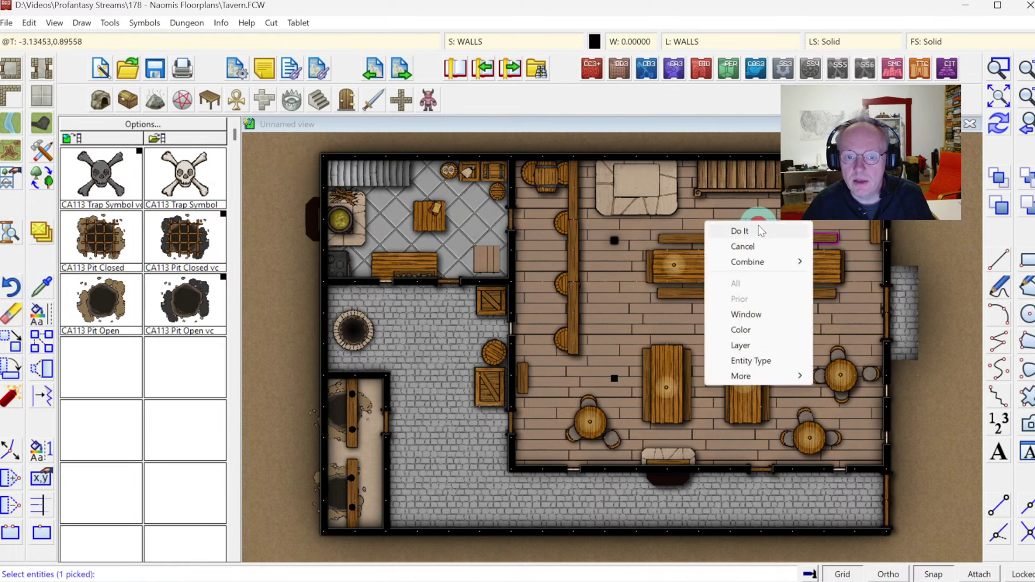
pyautogui.click(758, 226)
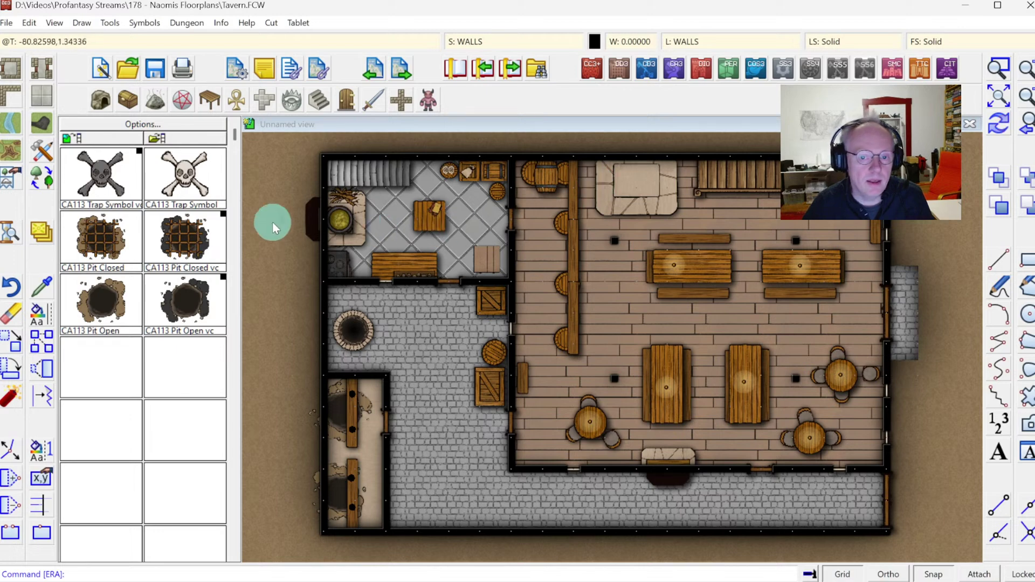
# With snap off, place a short bench at scale 1.5 on the SYMBOLS LOW sheet, just right of the pillar above the far horizontal table.
pyautogui.click(212, 105)
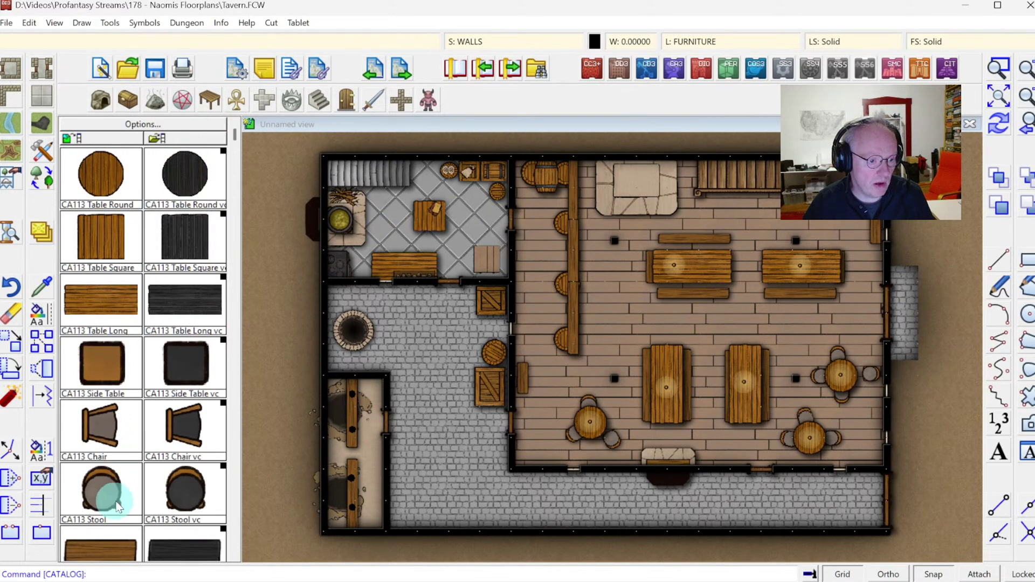
pyautogui.click(117, 488)
pyautogui.rightClick(792, 236)
pyautogui.write('1.5')
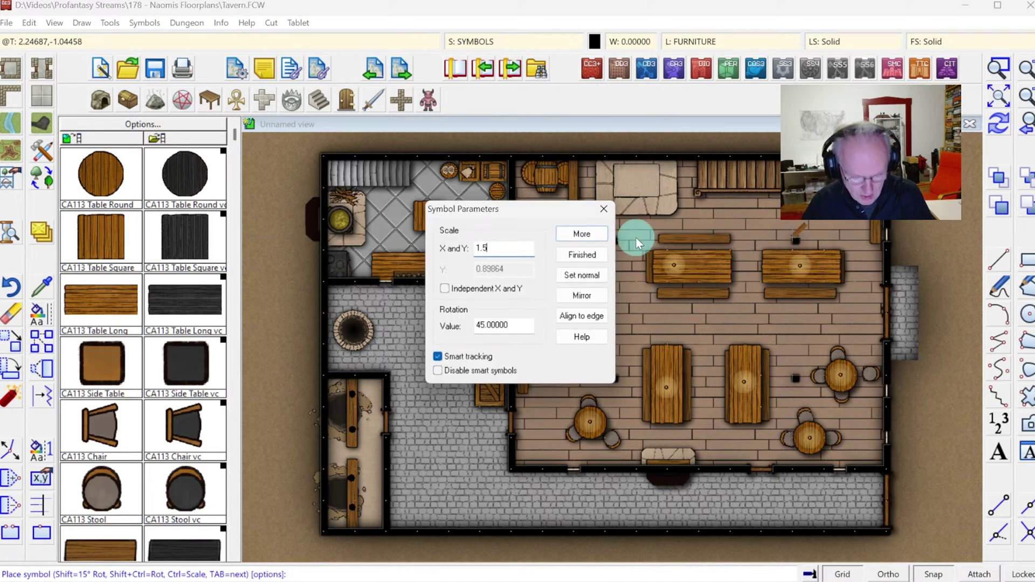
pyautogui.click(584, 233)
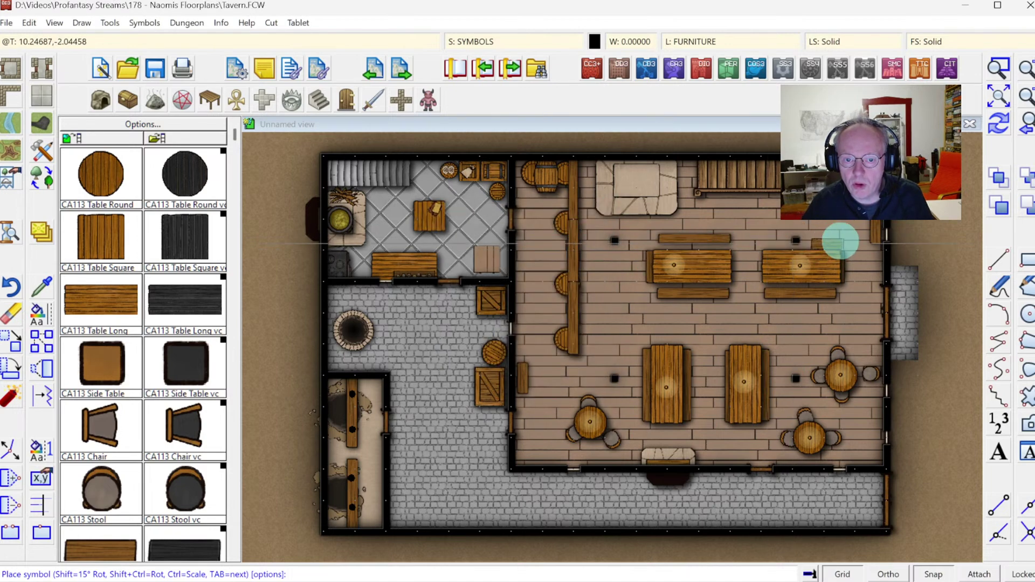
pyautogui.click(934, 569)
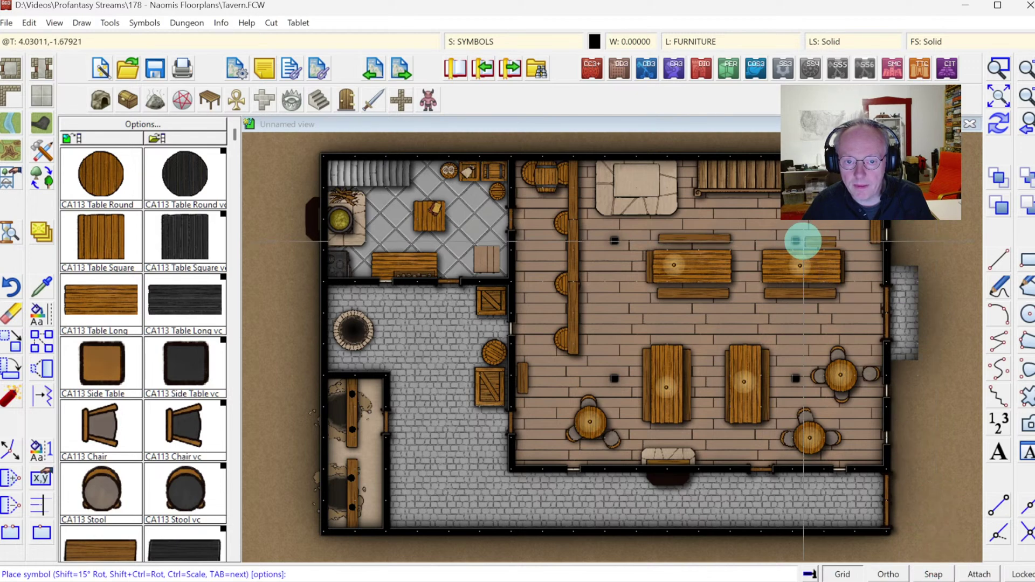
pyautogui.click(488, 41)
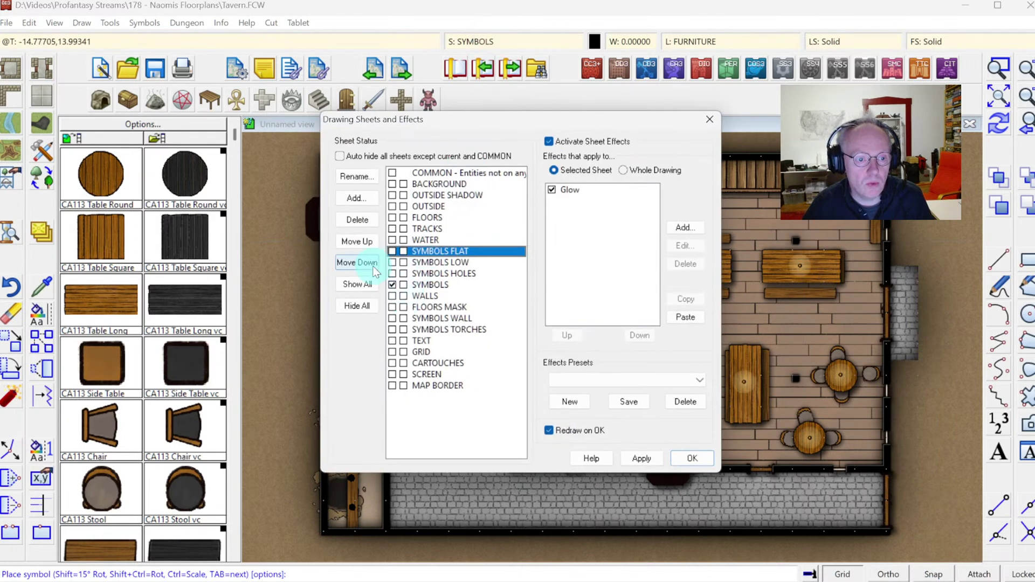
pyautogui.click(420, 263)
pyautogui.click(690, 458)
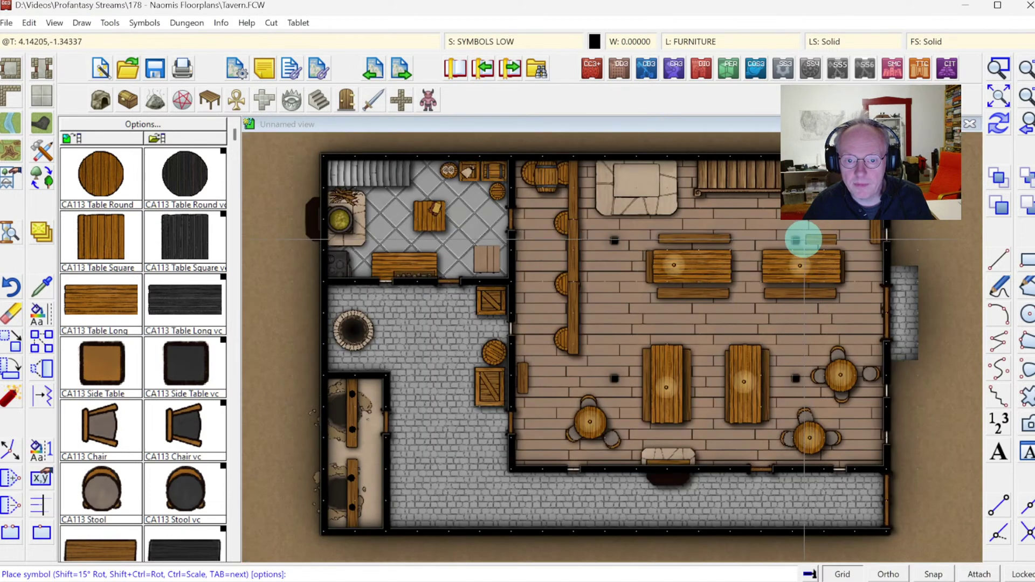
pyautogui.click(805, 238)
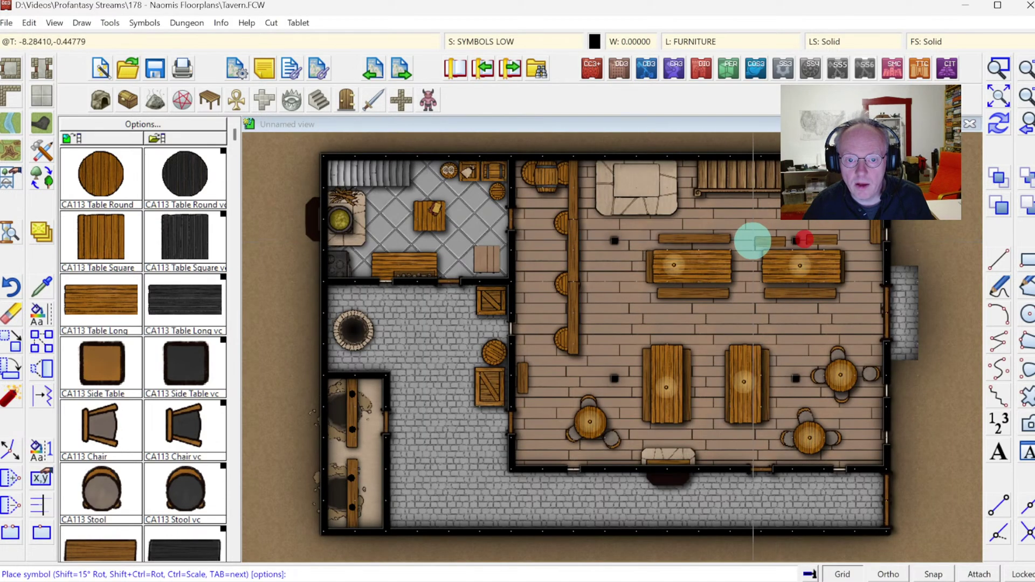
# Place a stool on the other side of that pillar, facing the table, and redraw the map.
pyautogui.click(108, 480)
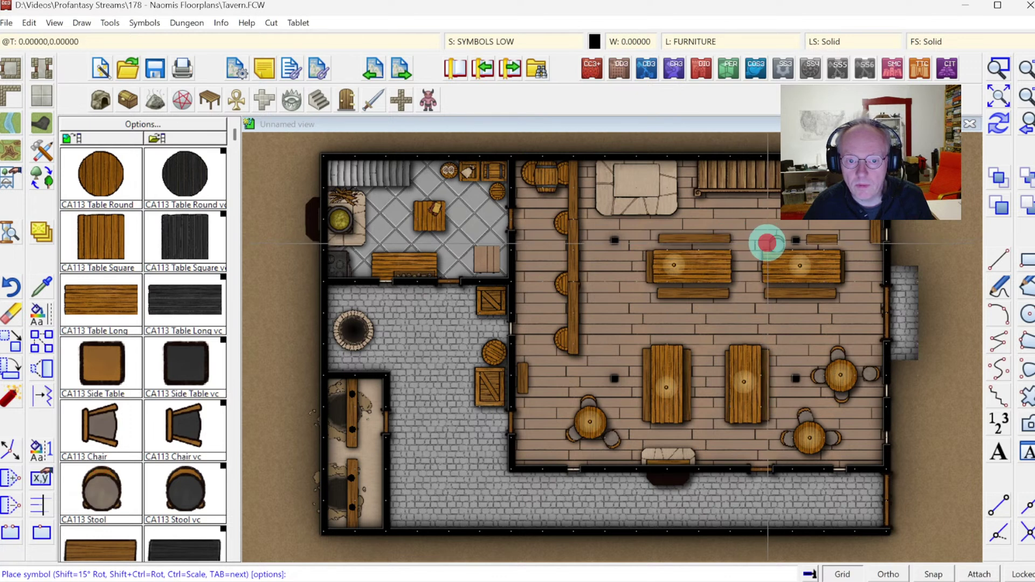
pyautogui.click(767, 243)
pyautogui.click(997, 123)
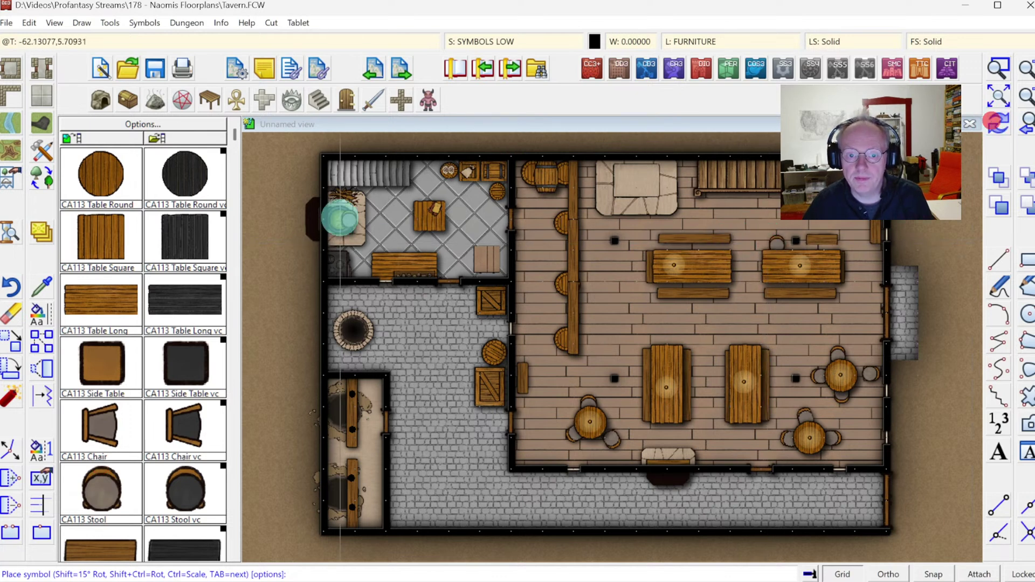
pyautogui.press('Escape')
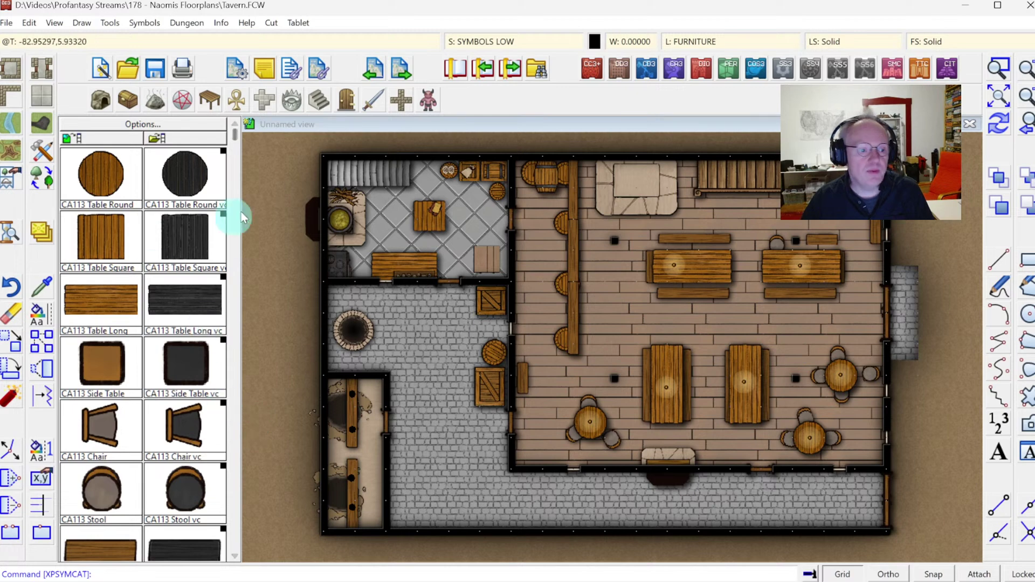
# Look through the furniture, container, elemental and magic, and wall feature symbols for a torch bracket.
pyautogui.click(210, 99)
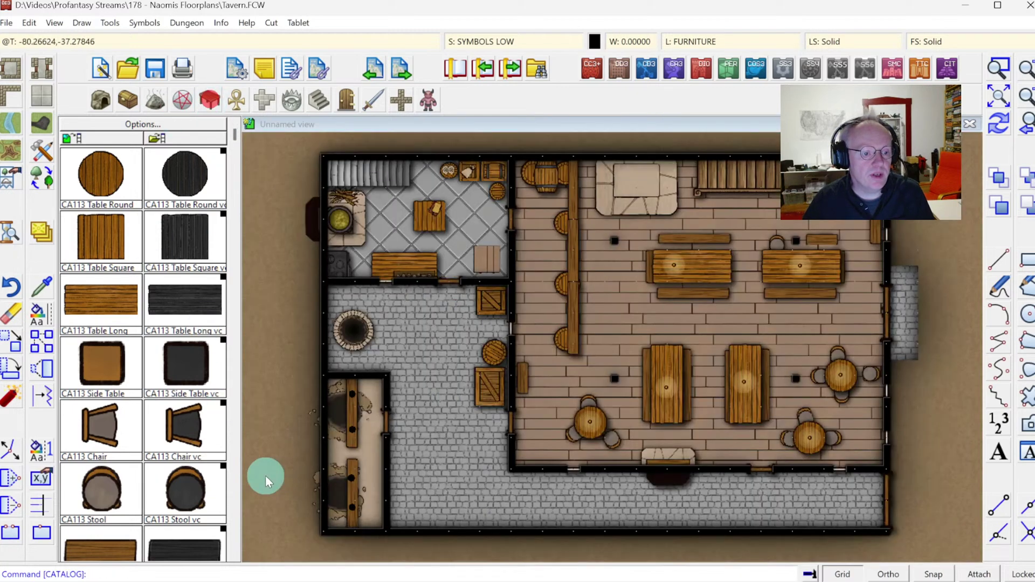
pyautogui.click(231, 475)
pyautogui.click(230, 474)
pyautogui.click(230, 474)
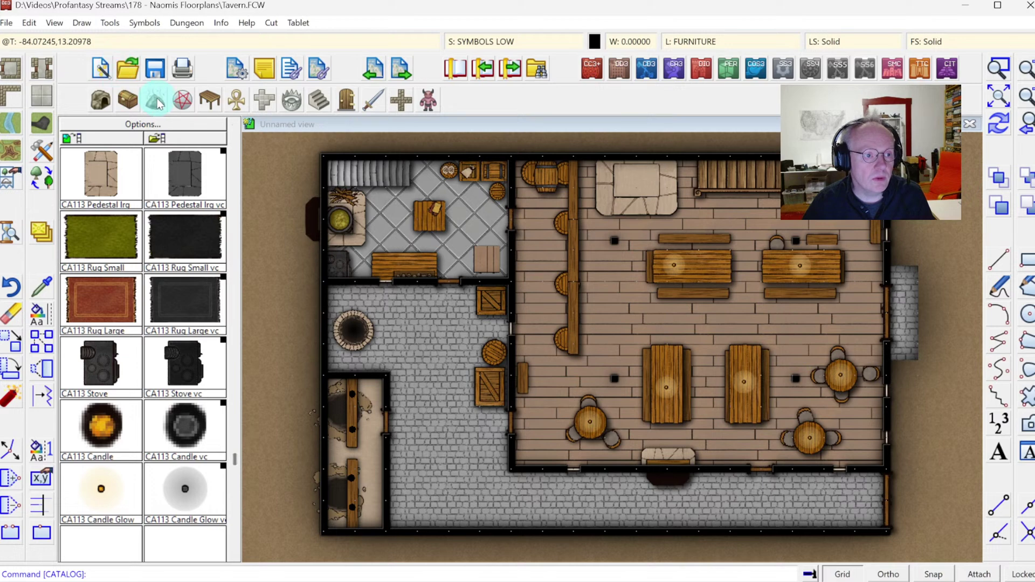
pyautogui.click(128, 99)
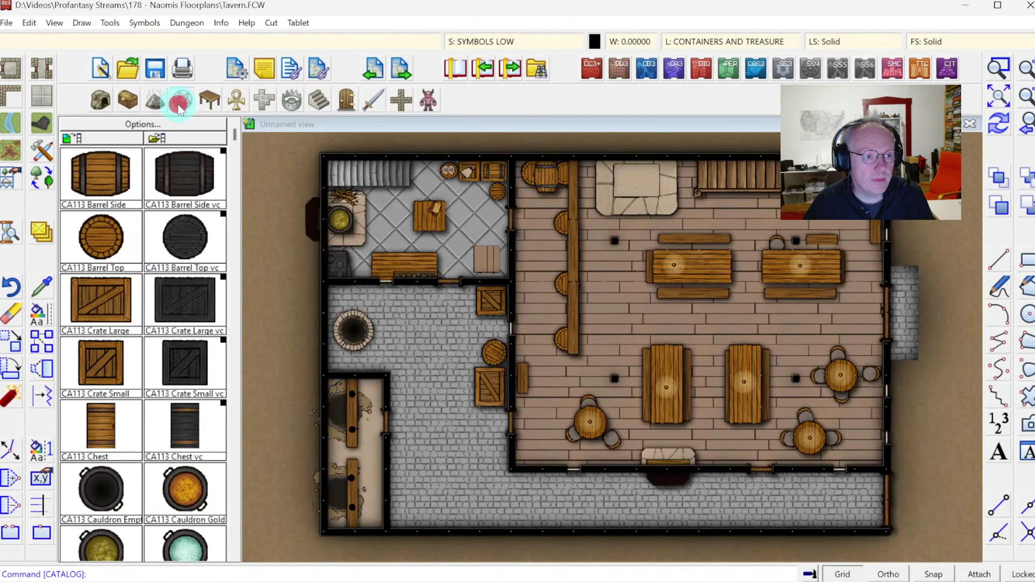
pyautogui.click(155, 99)
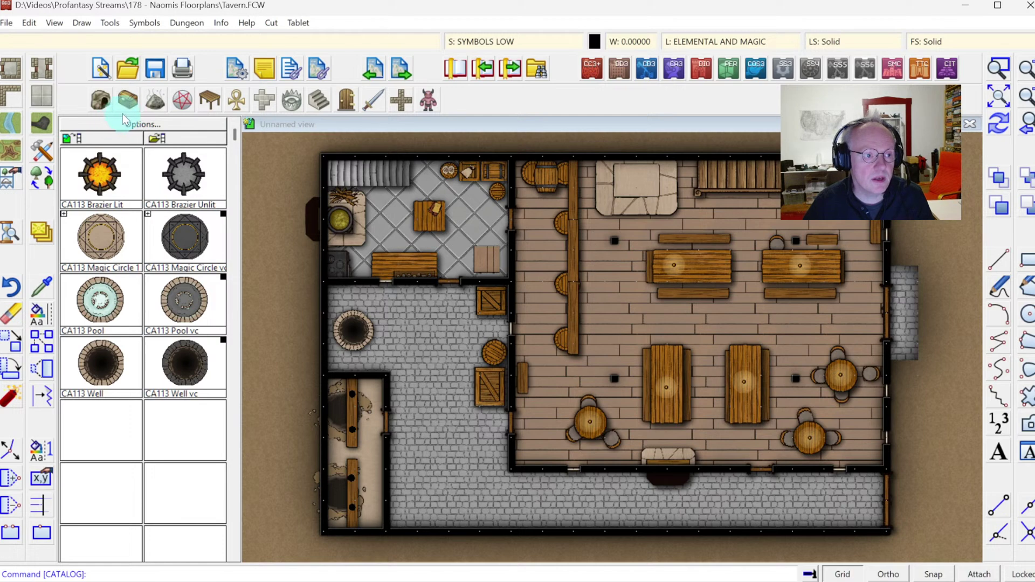
pyautogui.click(340, 106)
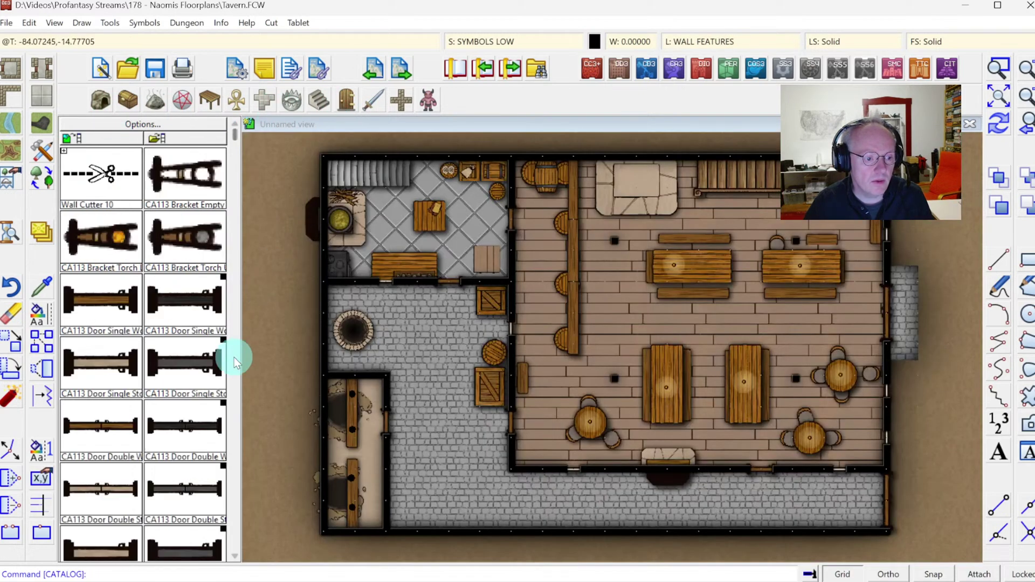
pyautogui.click(233, 431)
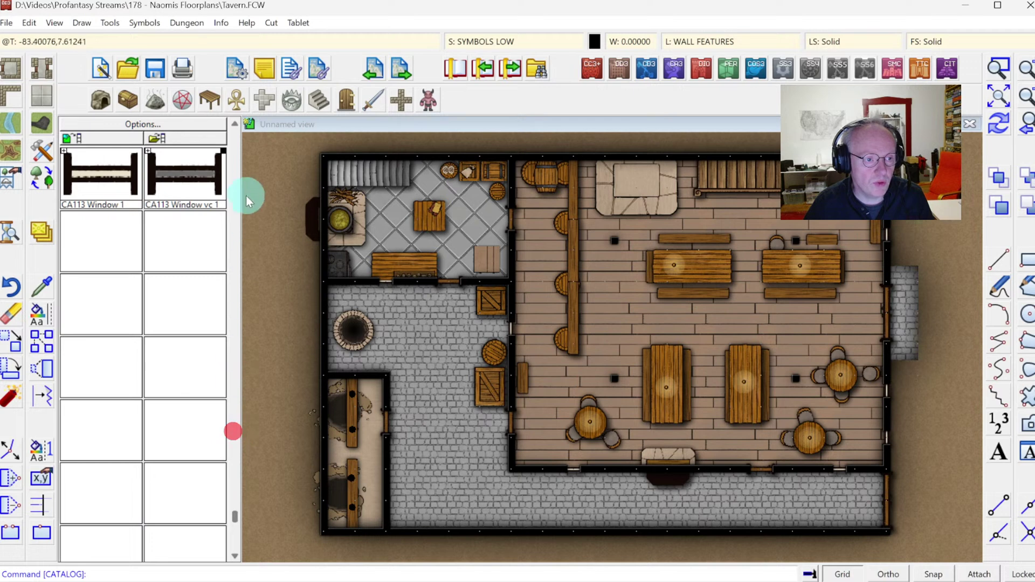
pyautogui.click(234, 168)
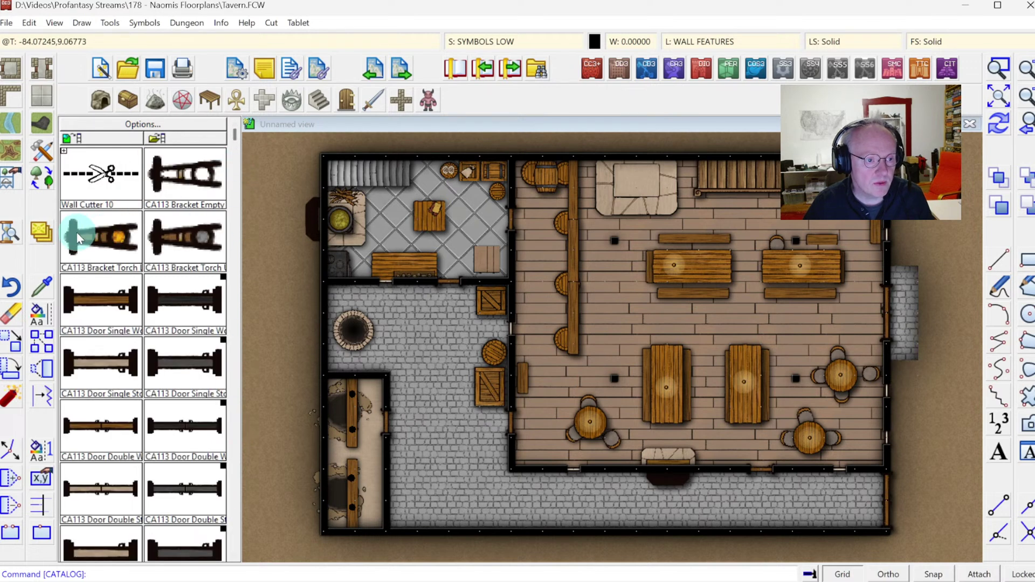
# Pick the lit torch bracket symbol for placement and turn snap on using the 5' Grid, 2 Snap grid system.
pyautogui.click(89, 241)
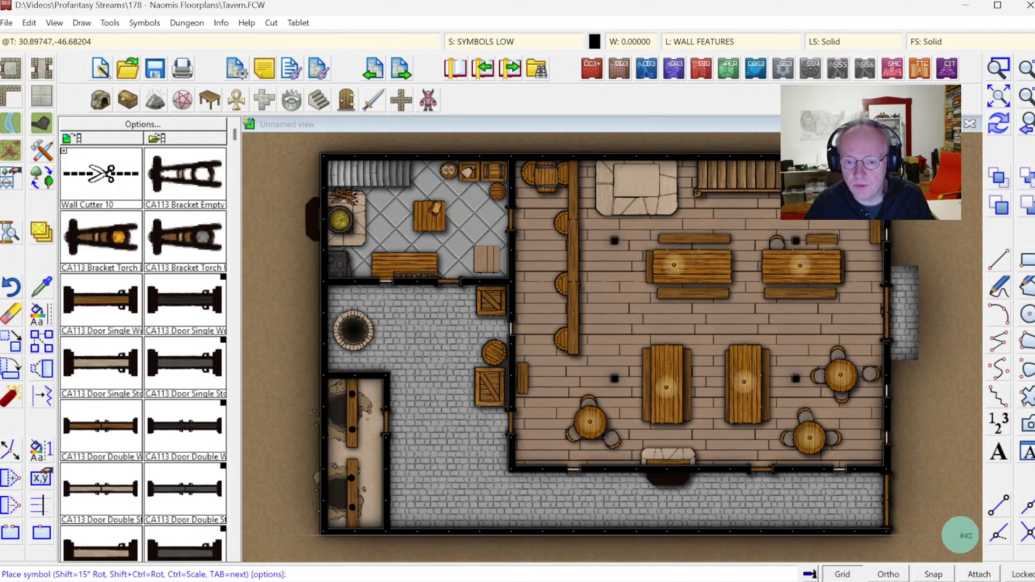
pyautogui.click(979, 575)
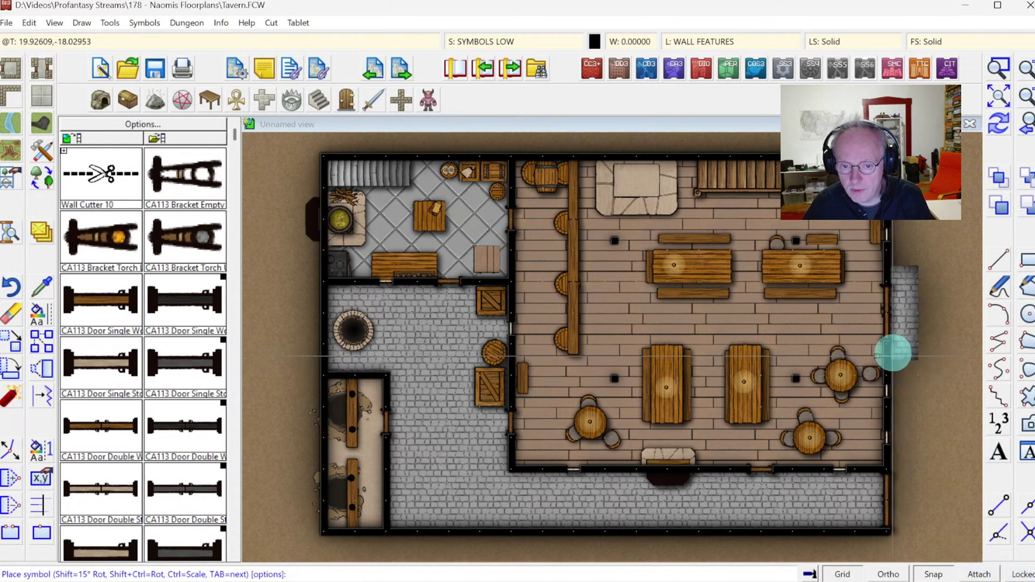
pyautogui.rightClick(938, 571)
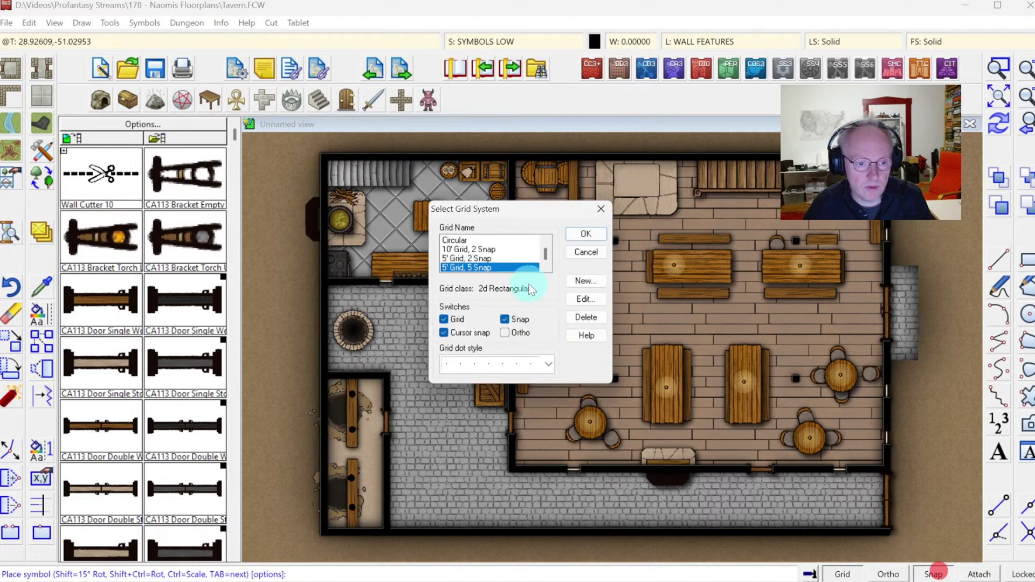
pyautogui.click(469, 259)
pyautogui.click(582, 235)
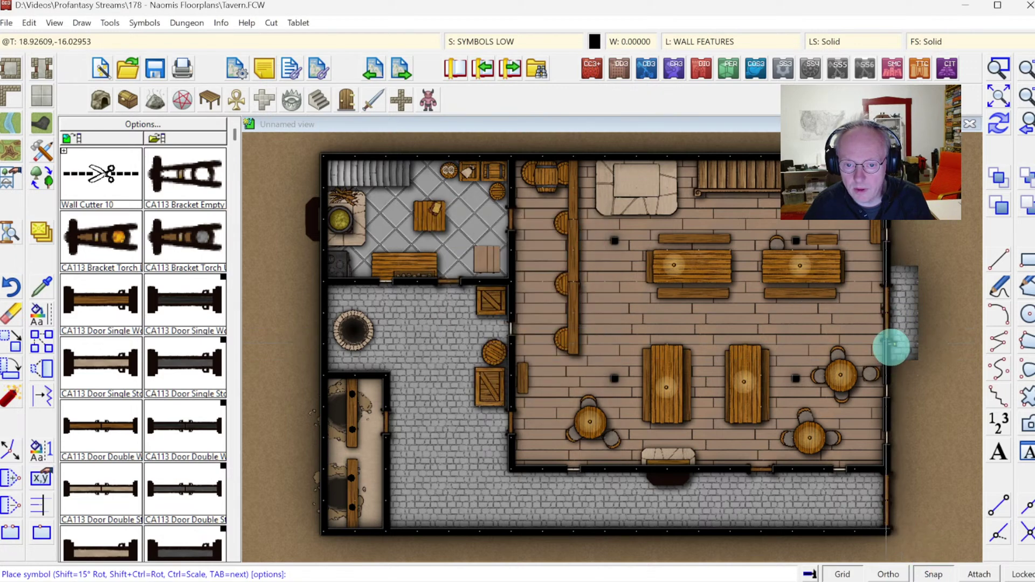
# Cancel the started torch placement at the entrance and make SYMBOLS TORCHES the current sheet.
pyautogui.click(891, 347)
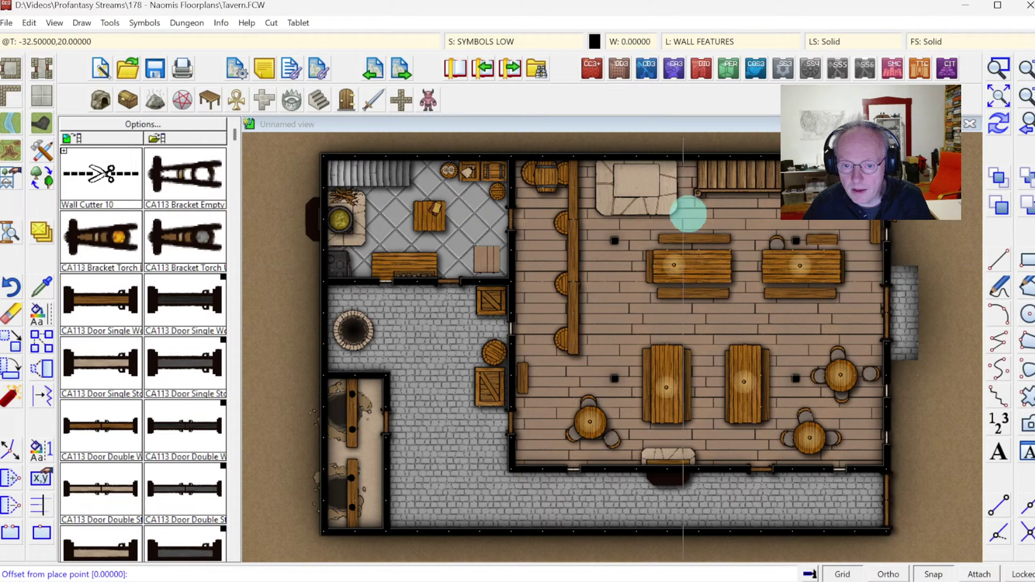
pyautogui.press('Escape')
pyautogui.click(474, 41)
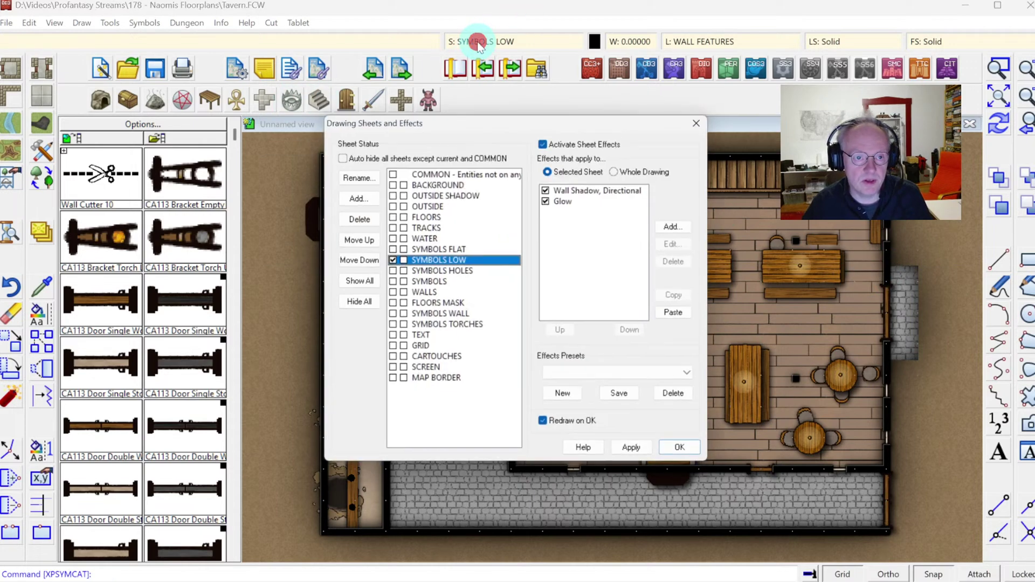
pyautogui.click(394, 330)
pyautogui.click(695, 461)
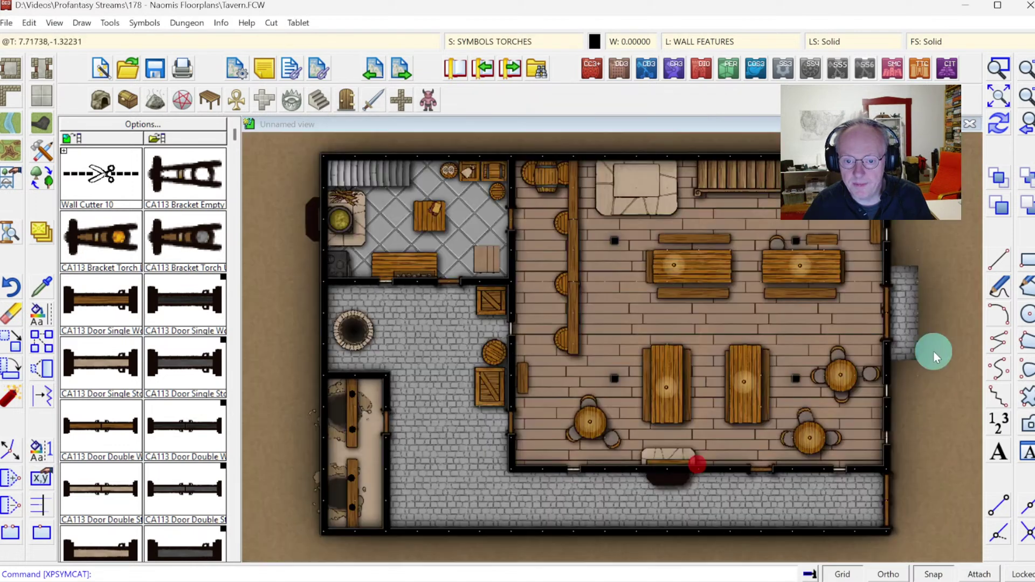
# Place two lit torch brackets on the outside of the taproom wall, one on each side of the double entrance door.
pyautogui.click(113, 264)
pyautogui.click(889, 348)
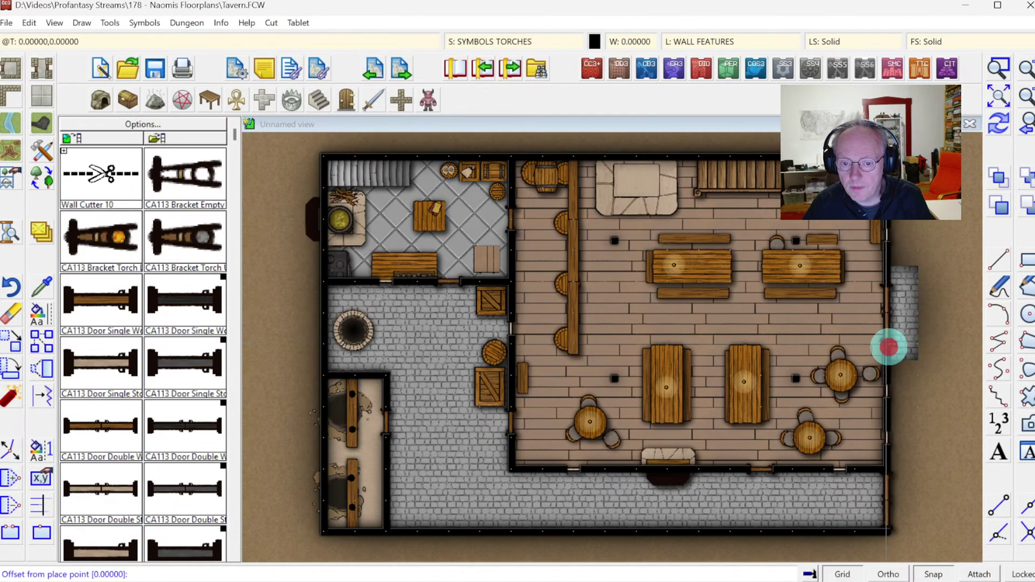
pyautogui.click(892, 281)
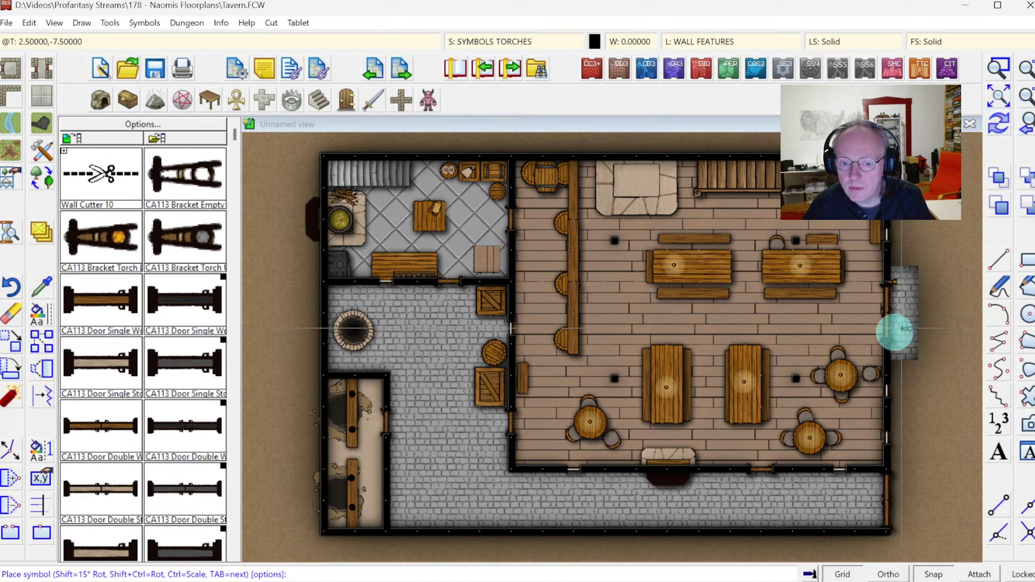
pyautogui.click(886, 345)
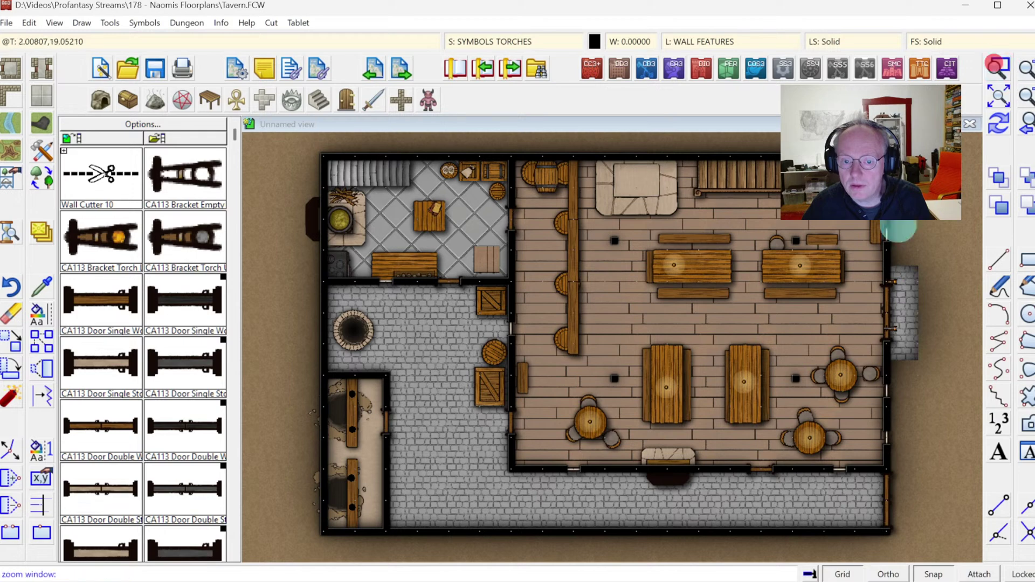
pyautogui.click(945, 372)
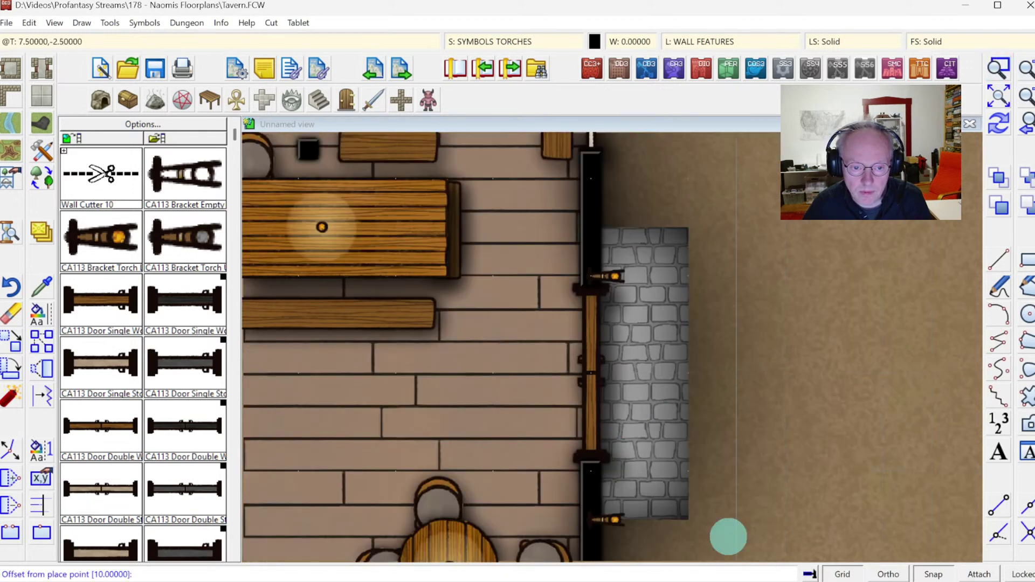
pyautogui.click(606, 478)
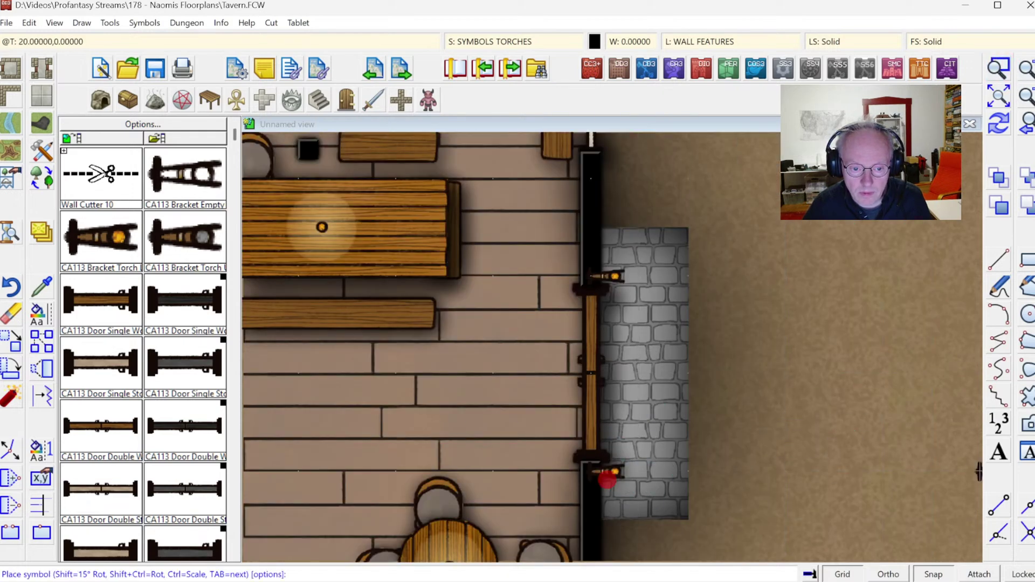
pyautogui.rightClick(804, 230)
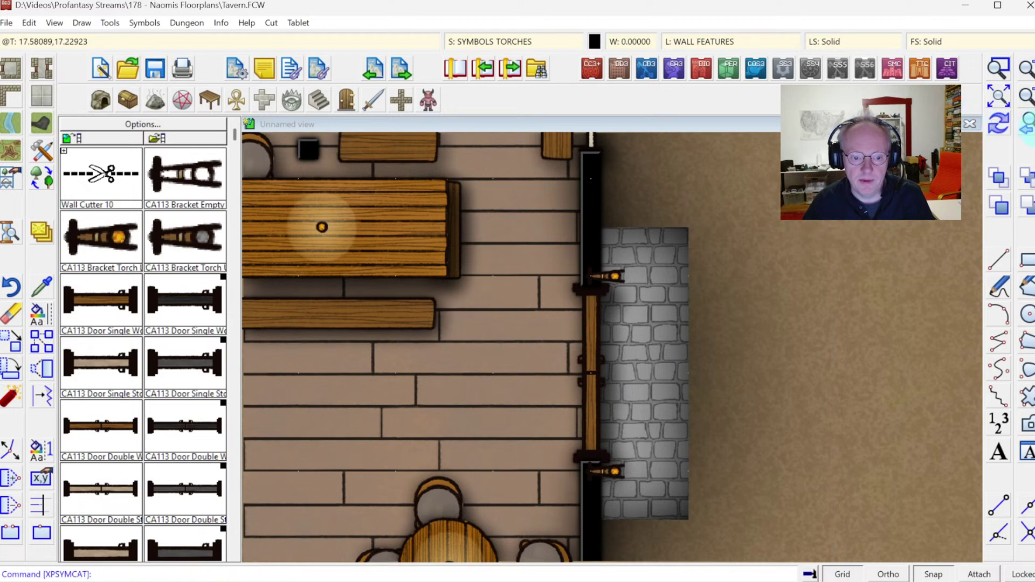
pyautogui.click(1027, 123)
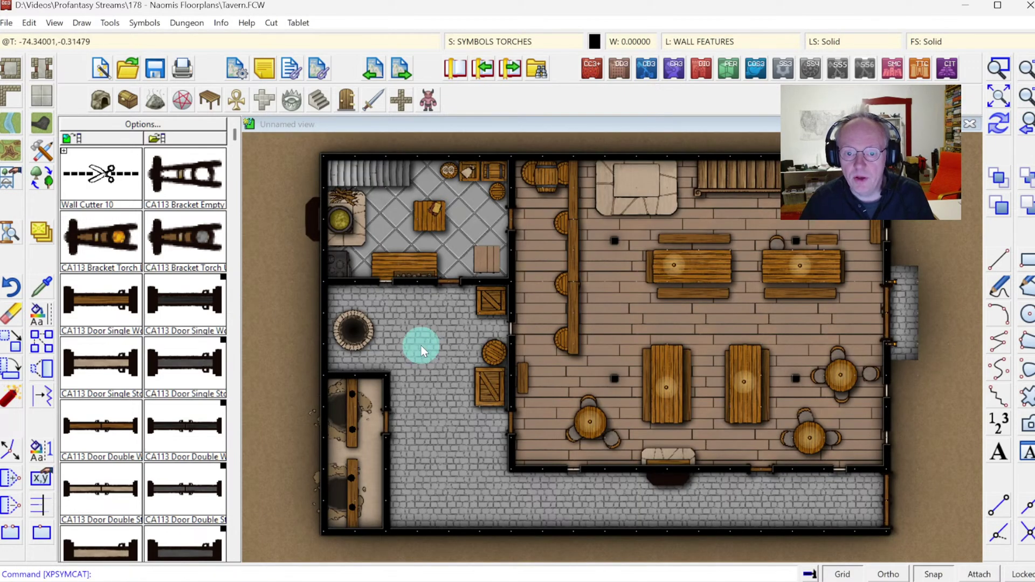
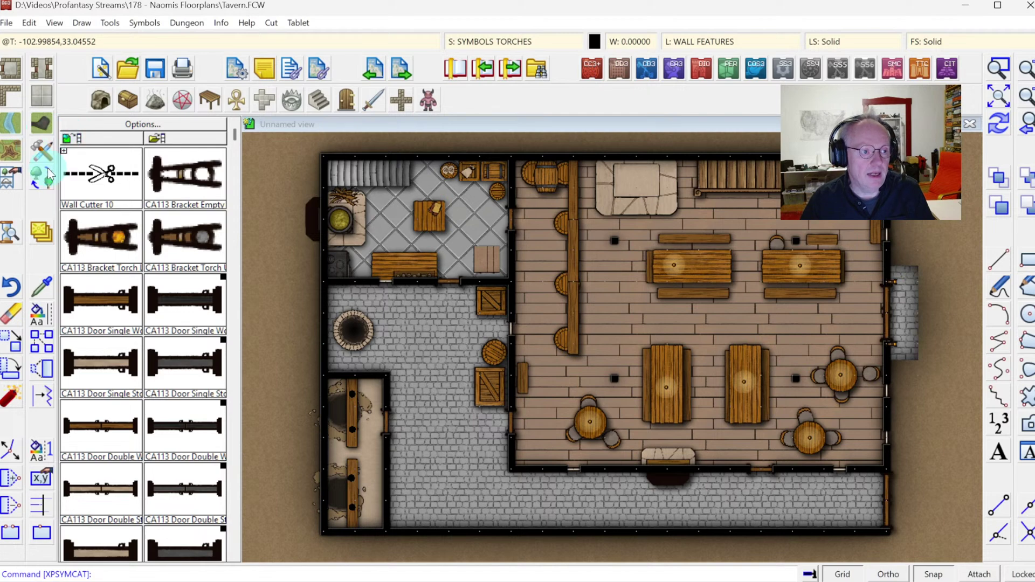
# Try a shadow transparency of 25 in the global sun settings and cancel the dialog.
pyautogui.rightClick(6, 237)
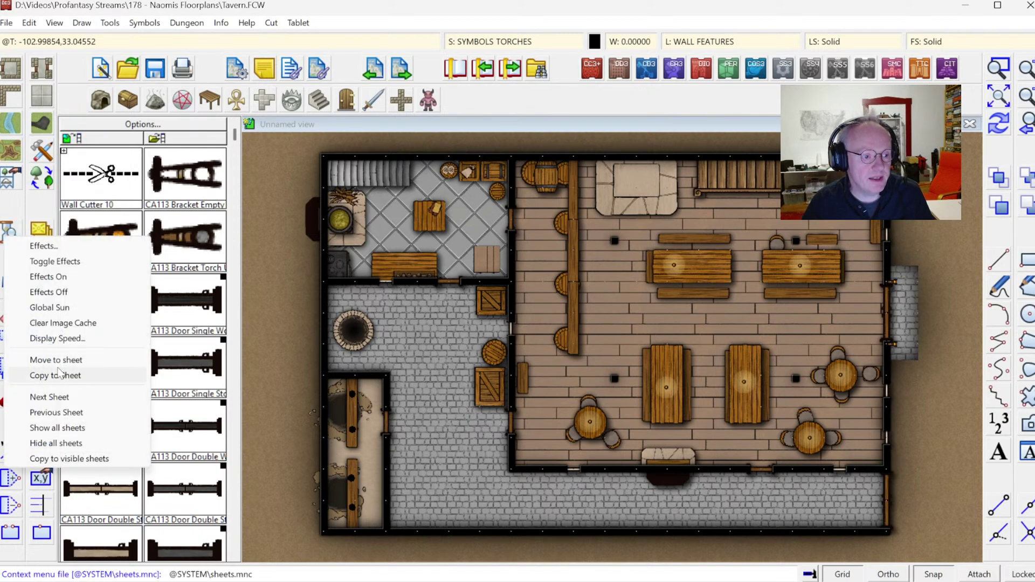
pyautogui.click(49, 307)
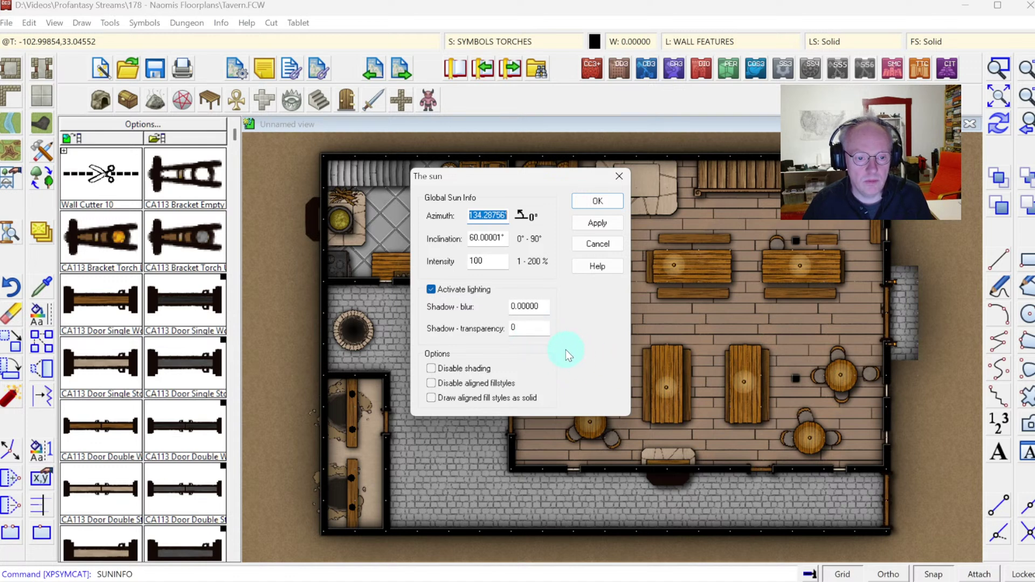
pyautogui.doubleClick(526, 331)
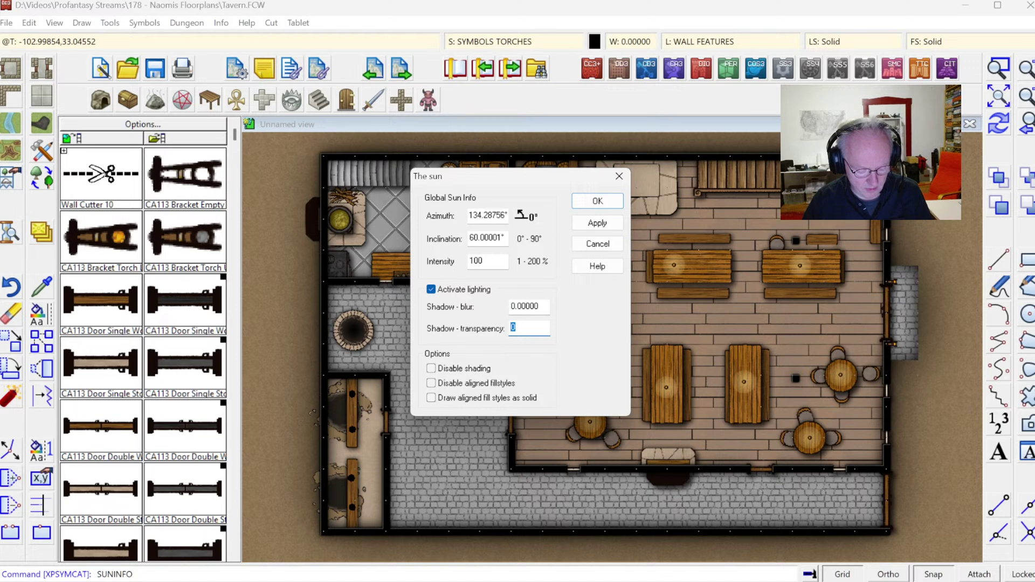
pyautogui.write('25')
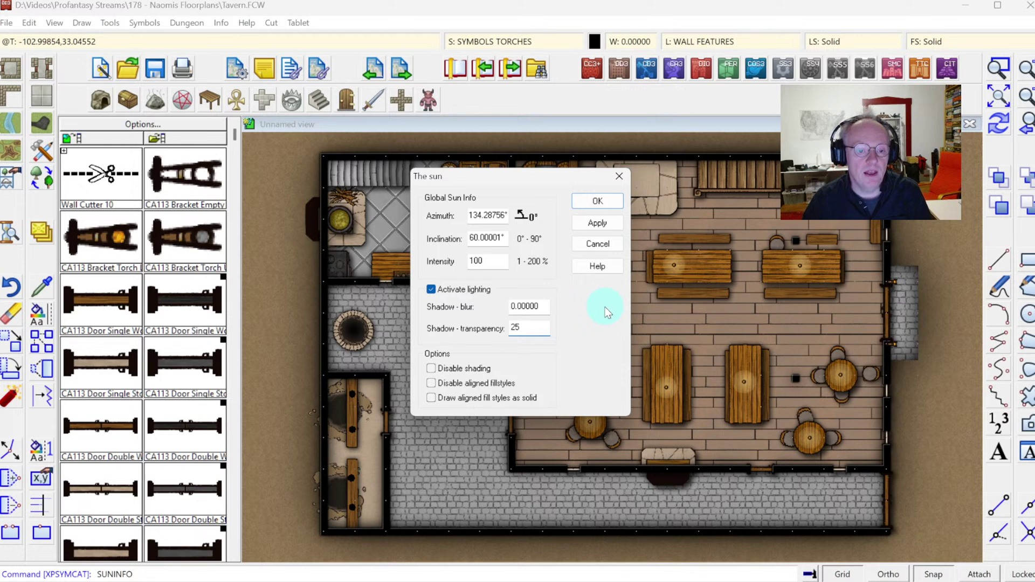
pyautogui.click(597, 244)
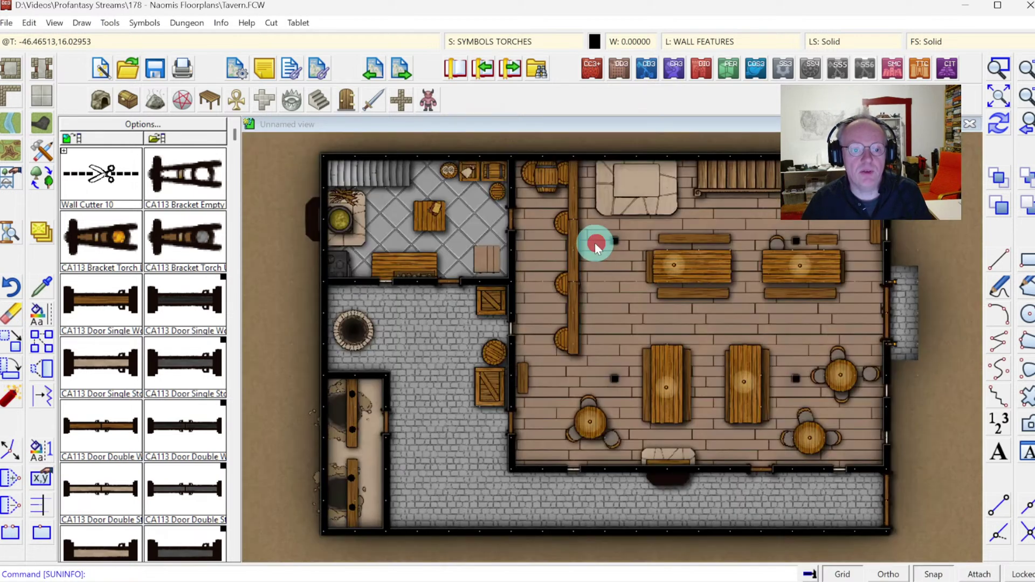
# Save the tavern drawing and open the recent drawing CA113 Broken Shovel Tavern.FCW.
pyautogui.click(156, 69)
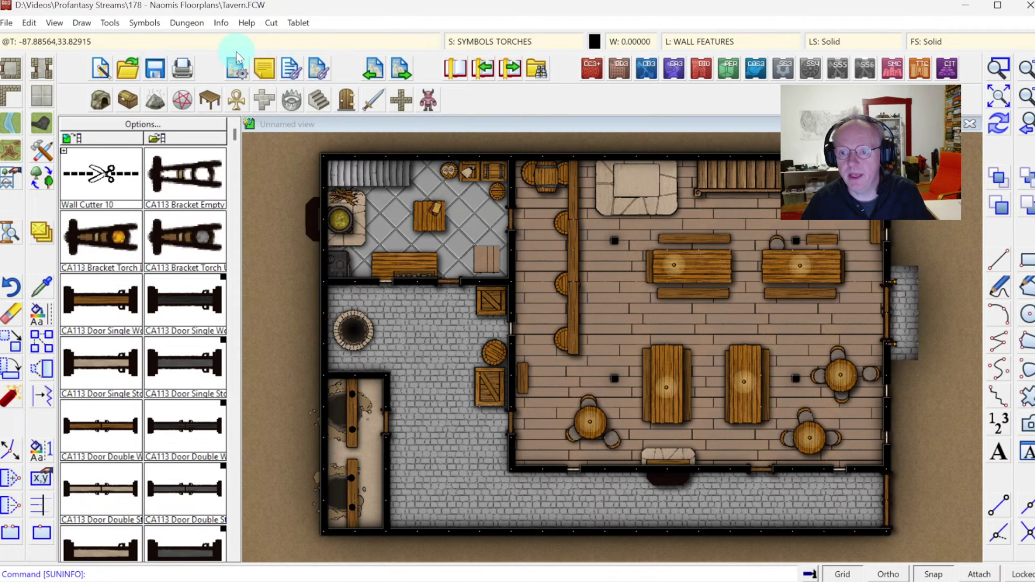
pyautogui.click(7, 24)
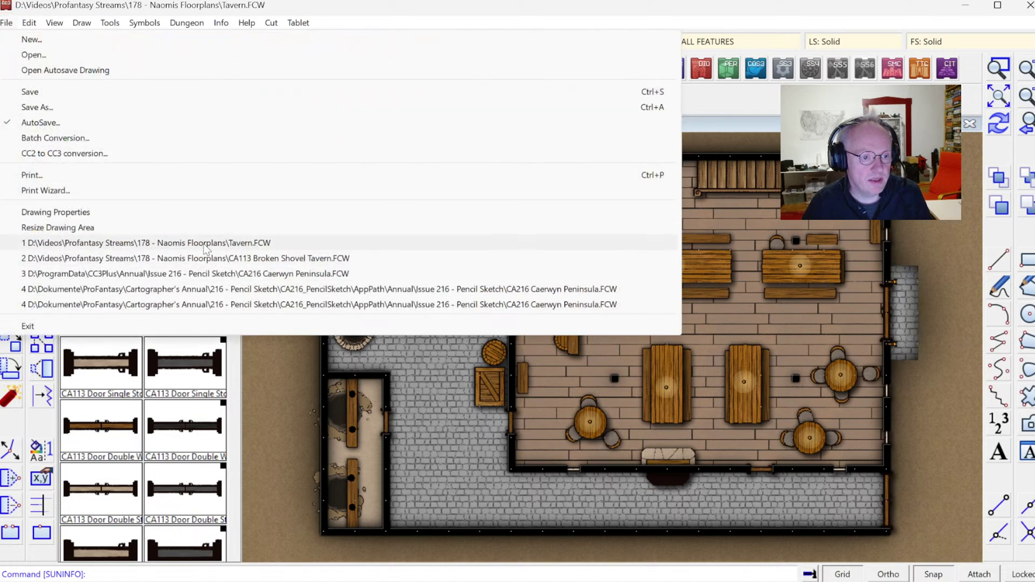
pyautogui.click(204, 259)
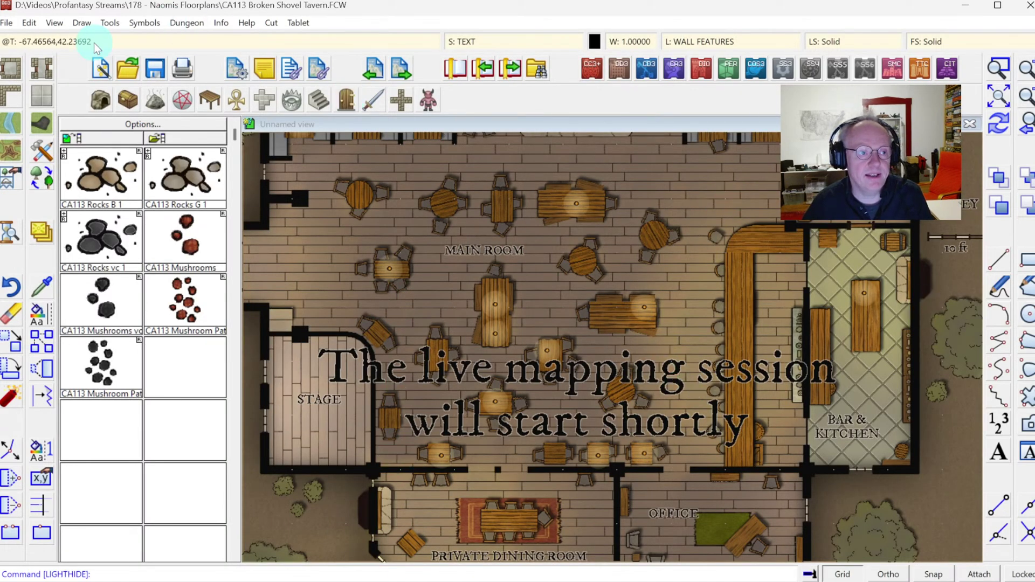
# Show the light source markers in the Broken Shovel Tavern drawing.
pyautogui.click(189, 27)
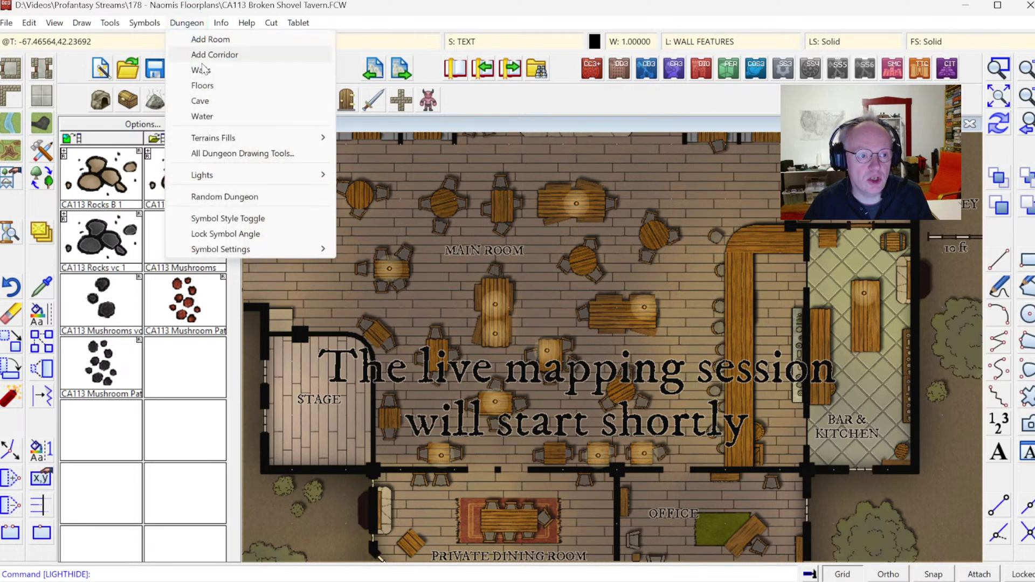
pyautogui.click(222, 170)
pyautogui.click(381, 192)
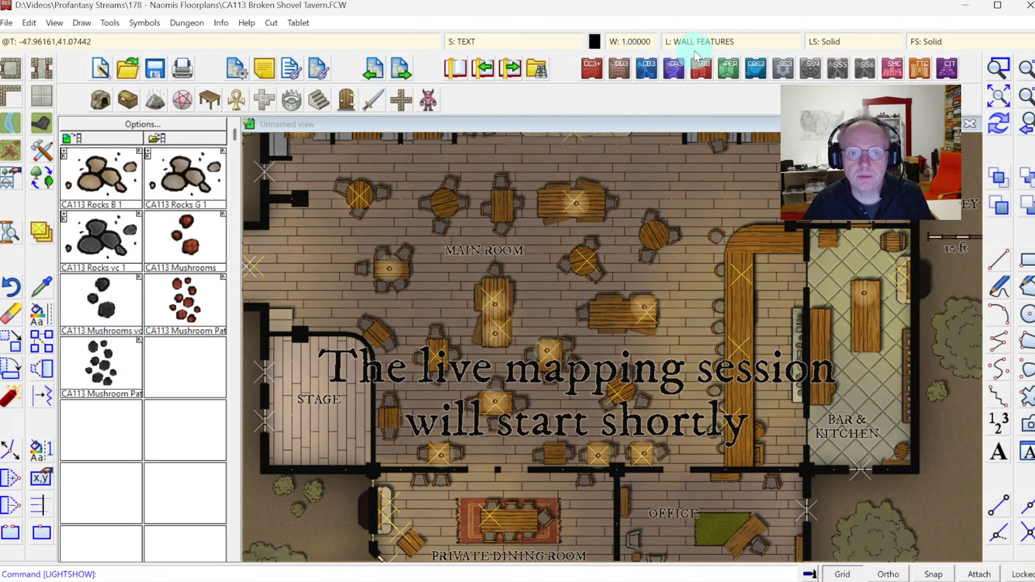
# Examine the effects assigned to each sheet of the example tavern, from BACKGROUND through WALLS.
pyautogui.click(501, 36)
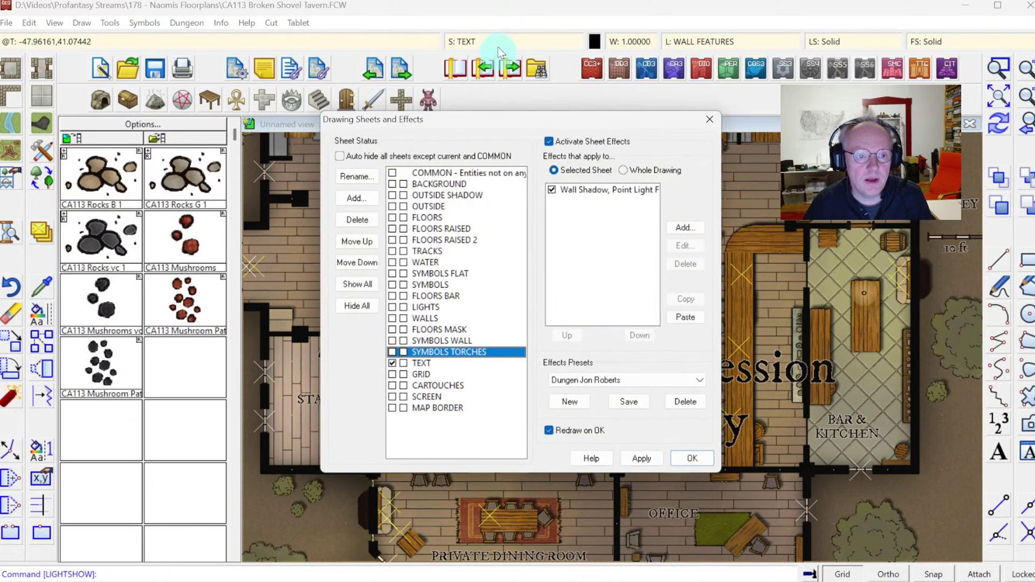
pyautogui.click(448, 184)
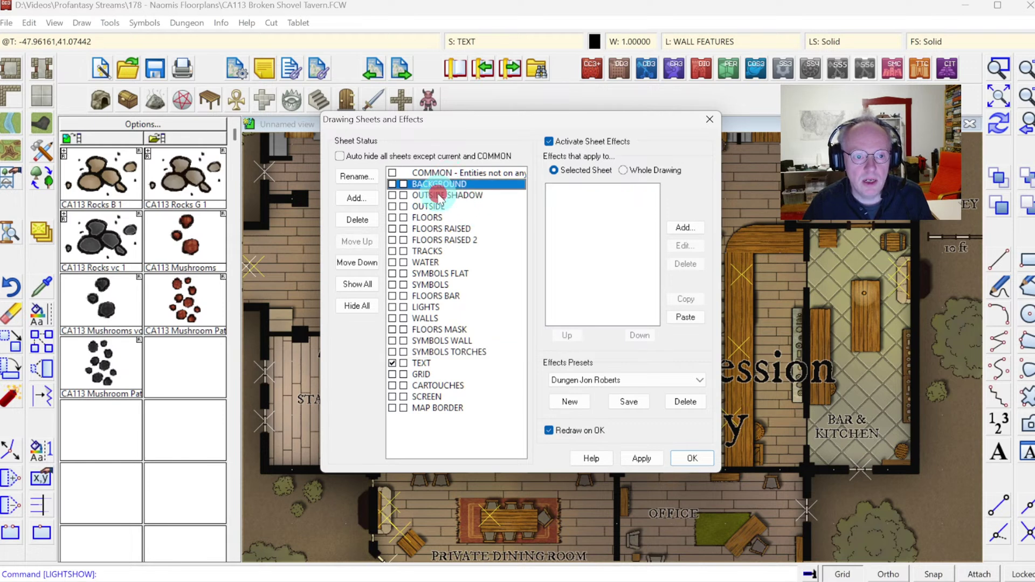
pyautogui.click(446, 195)
pyautogui.click(435, 206)
pyautogui.click(437, 218)
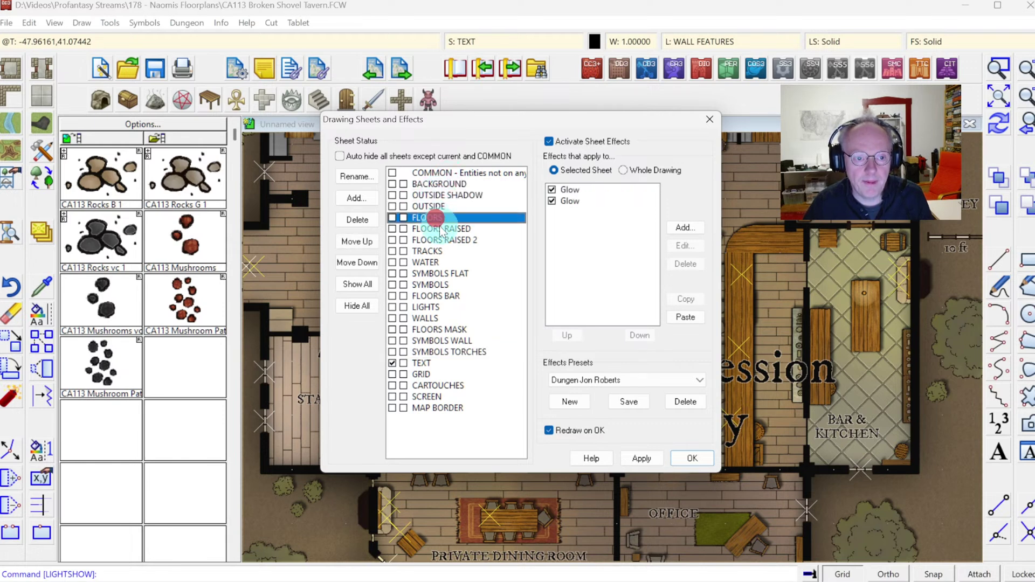
pyautogui.click(441, 229)
pyautogui.click(437, 217)
pyautogui.click(437, 229)
pyautogui.click(439, 240)
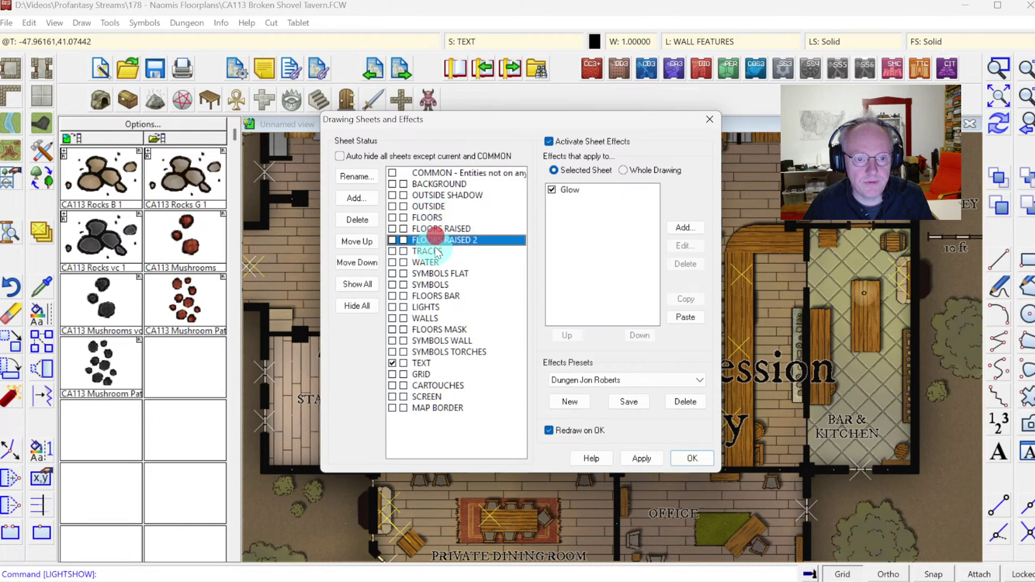
pyautogui.click(432, 252)
pyautogui.click(431, 262)
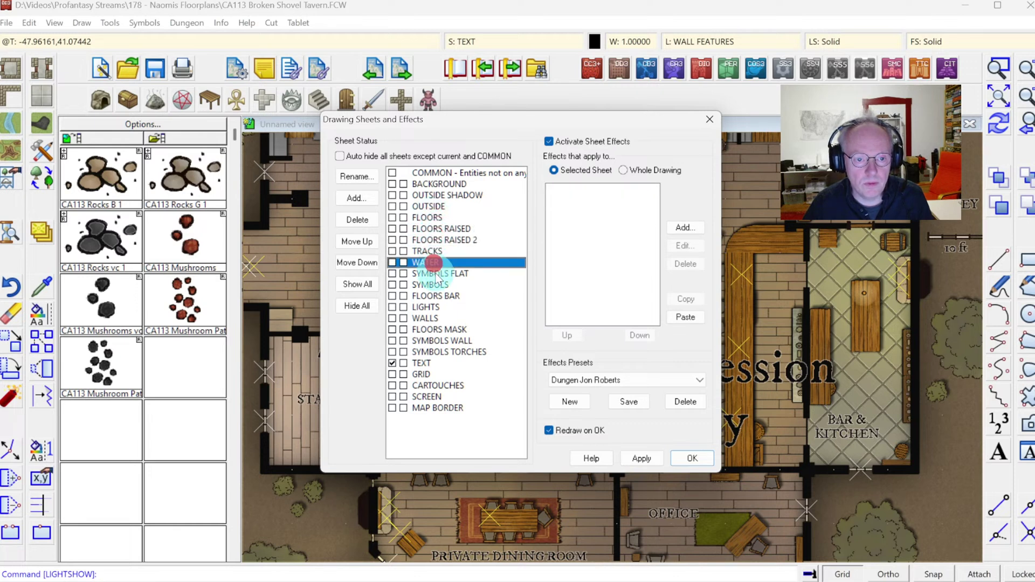
pyautogui.click(439, 274)
pyautogui.click(443, 285)
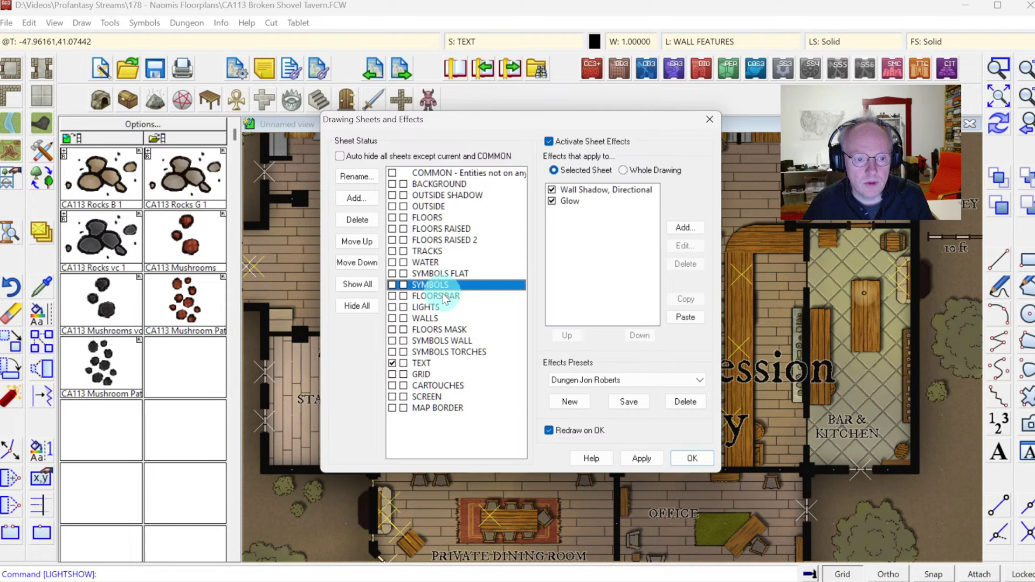
pyautogui.click(444, 297)
pyautogui.click(439, 307)
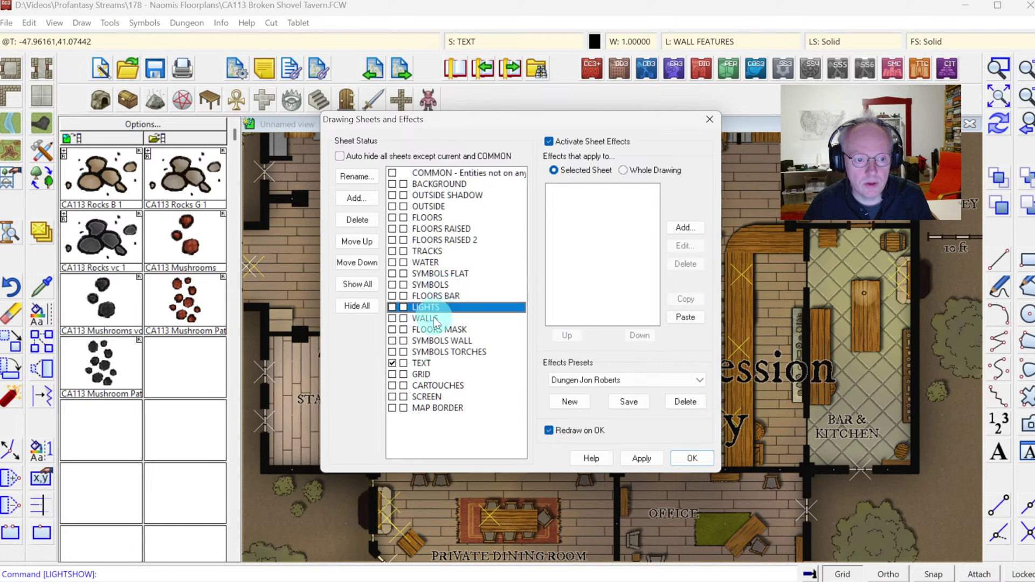
pyautogui.click(433, 317)
pyautogui.click(435, 319)
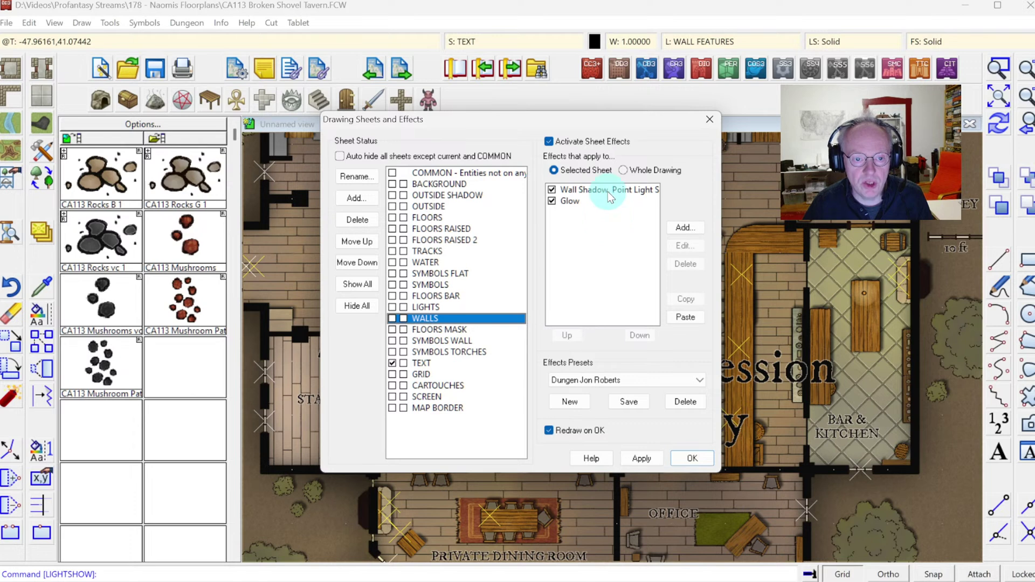
pyautogui.click(415, 318)
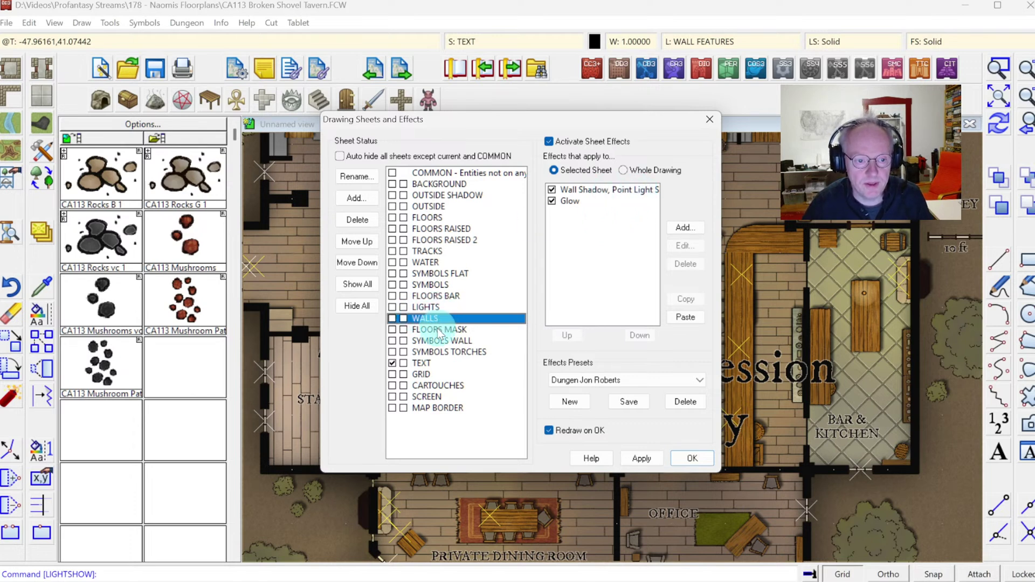
# Examine the effects on the SYMBOLS FLAT sheet and on the sheets from WALLS through MAP BORDER, ending with SYMBOLS TORCHES, and close the sheet settings.
pyautogui.click(430, 273)
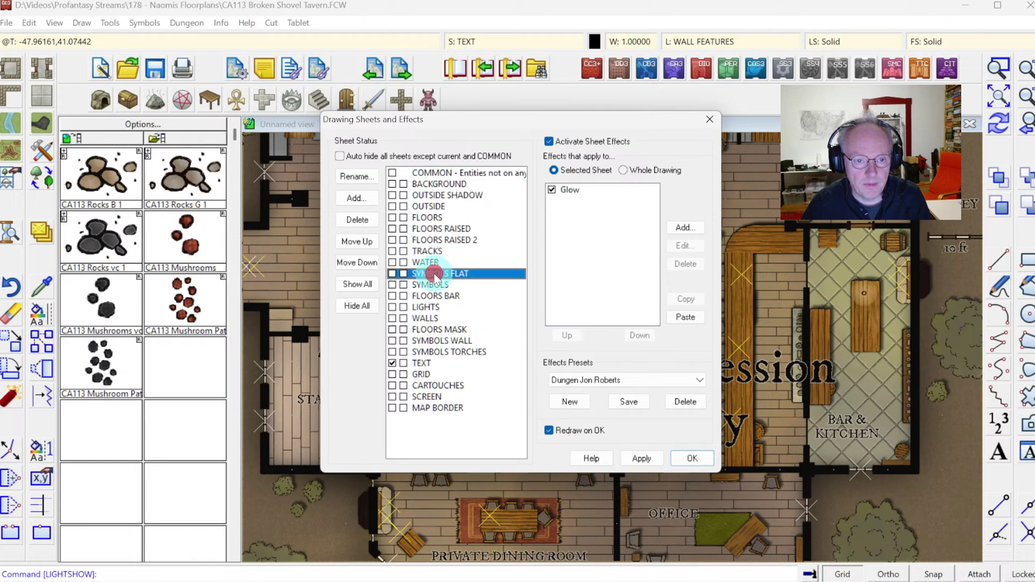
pyautogui.click(430, 319)
pyautogui.click(430, 330)
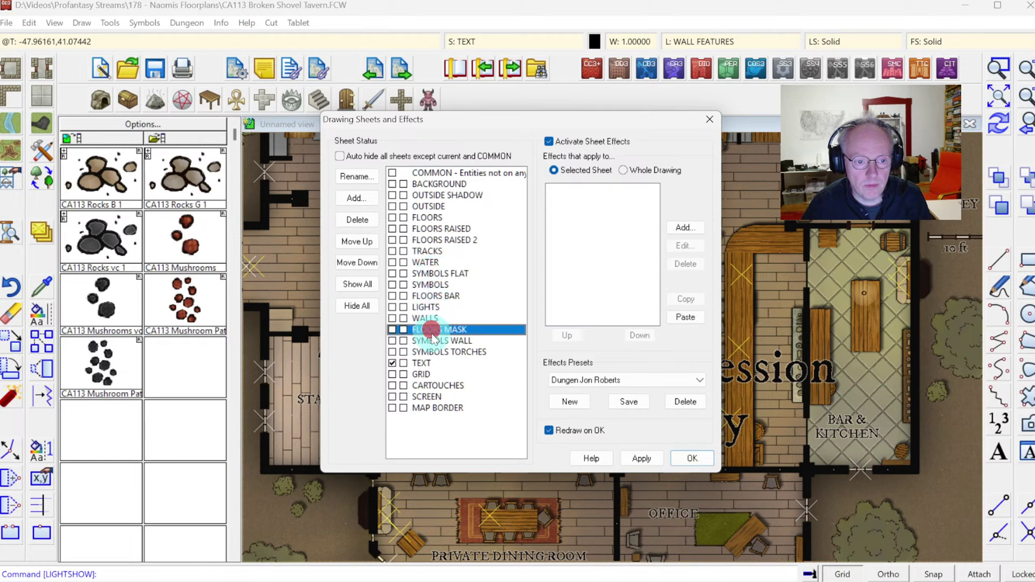
pyautogui.click(432, 341)
pyautogui.click(434, 352)
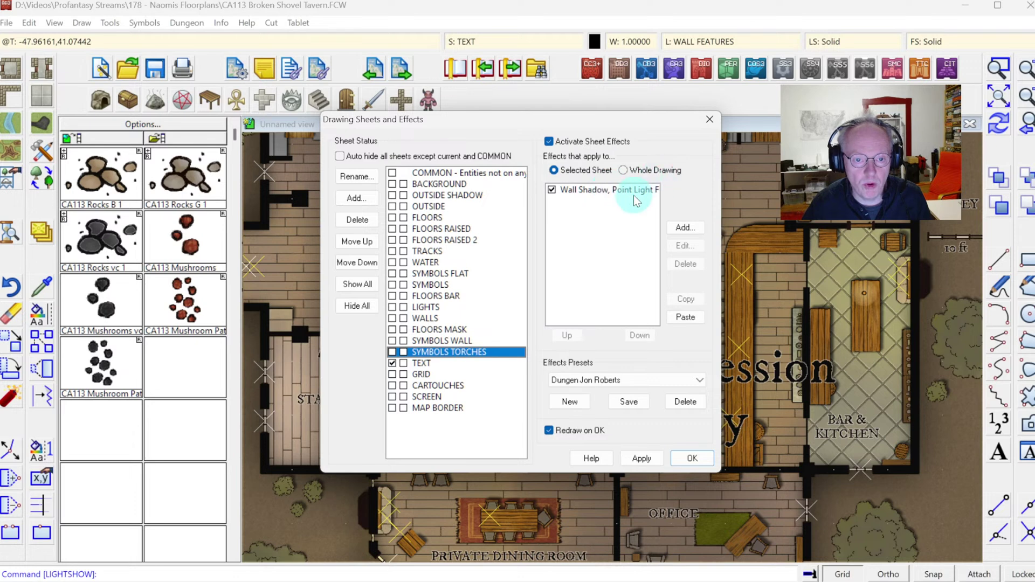
pyautogui.click(426, 363)
pyautogui.click(421, 374)
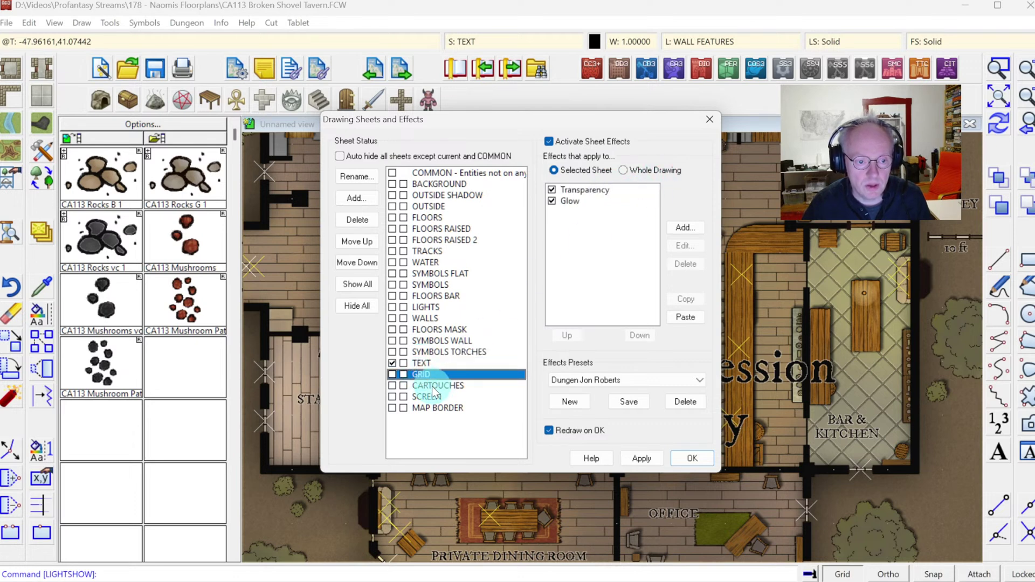
pyautogui.click(432, 386)
pyautogui.click(432, 398)
pyautogui.click(433, 409)
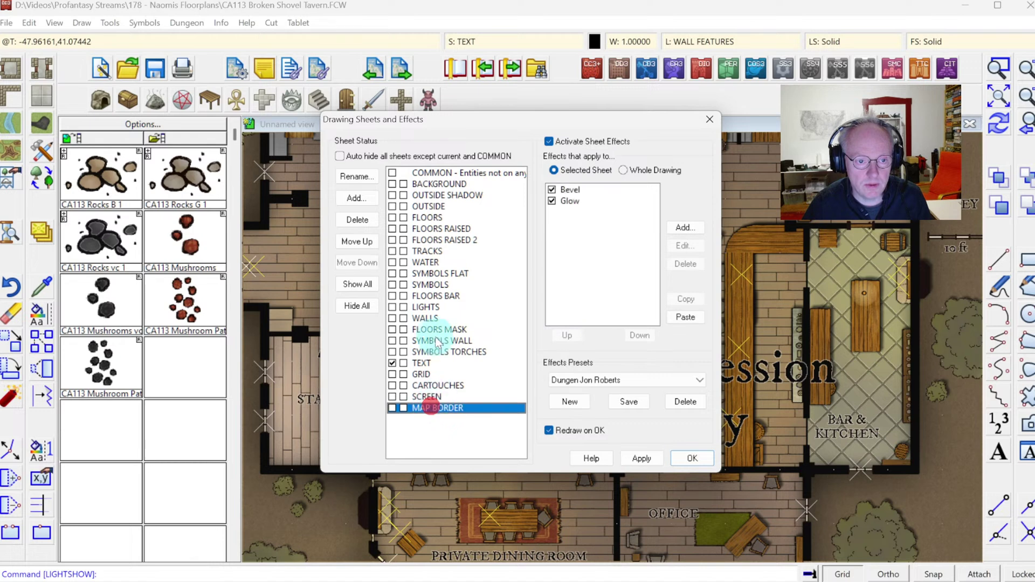
pyautogui.click(431, 331)
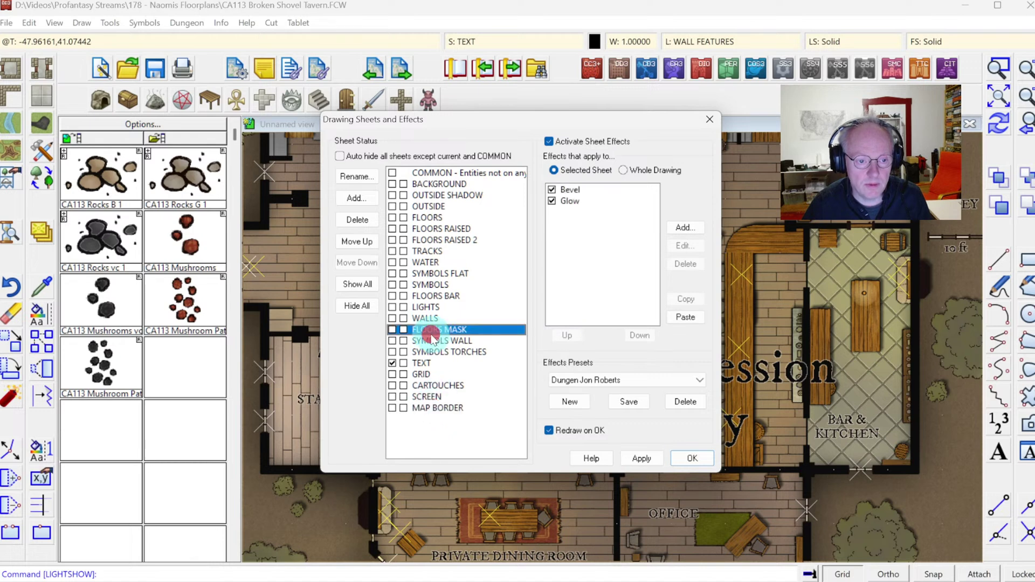
pyautogui.click(424, 362)
pyautogui.click(432, 350)
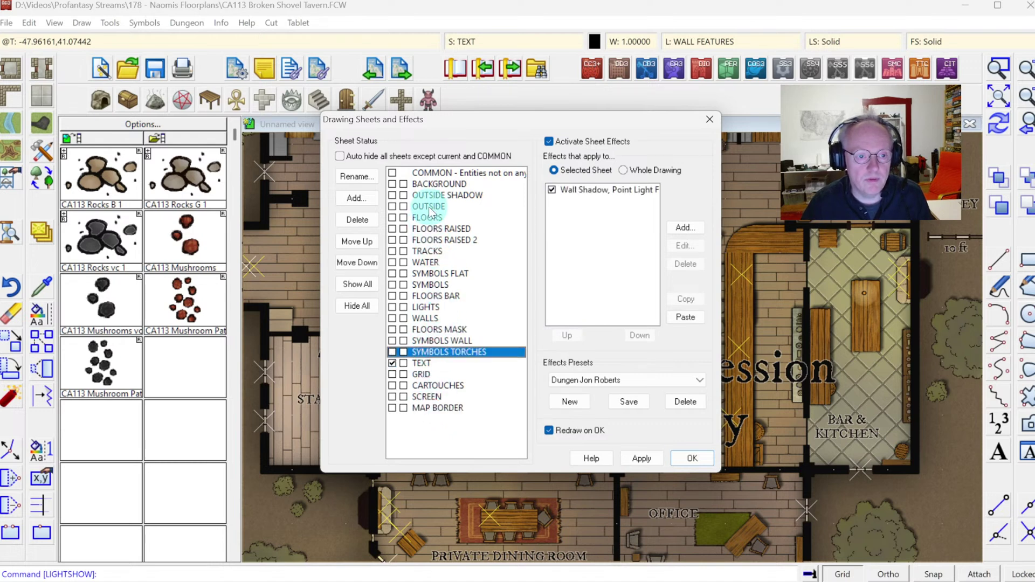
pyautogui.click(681, 456)
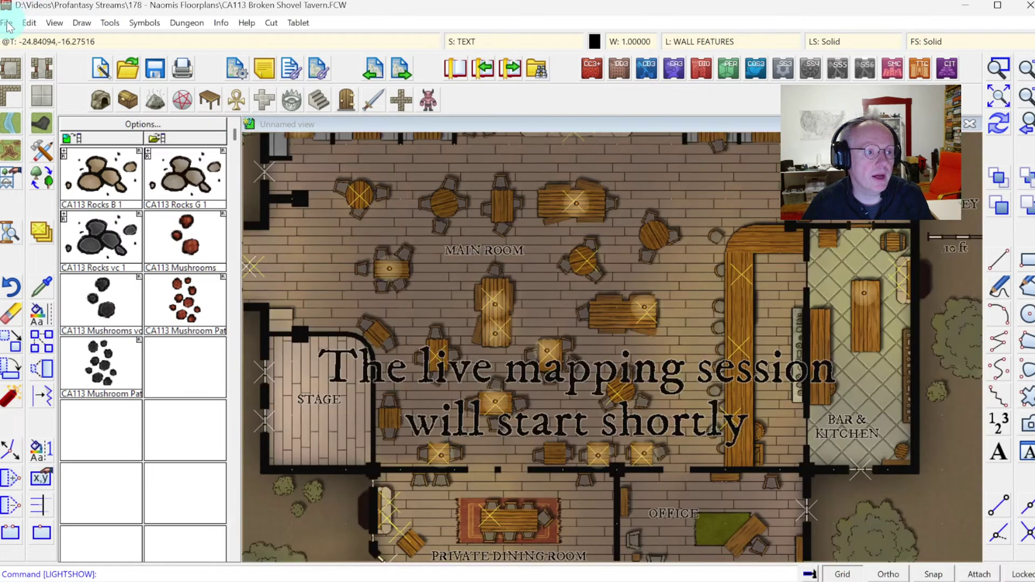
# Switch back to the recent drawing Tavern.FCW.
pyautogui.click(7, 23)
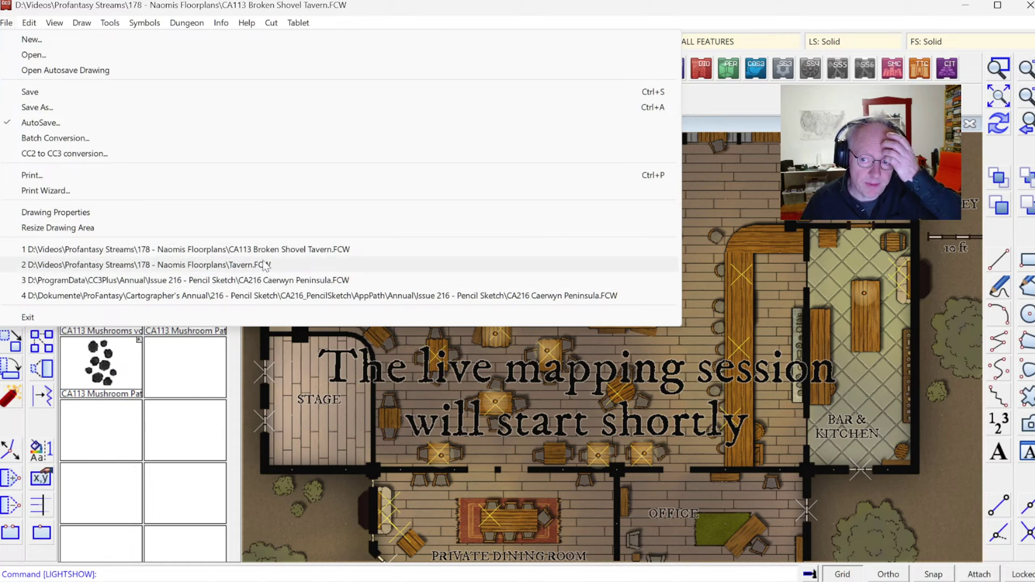
pyautogui.click(226, 263)
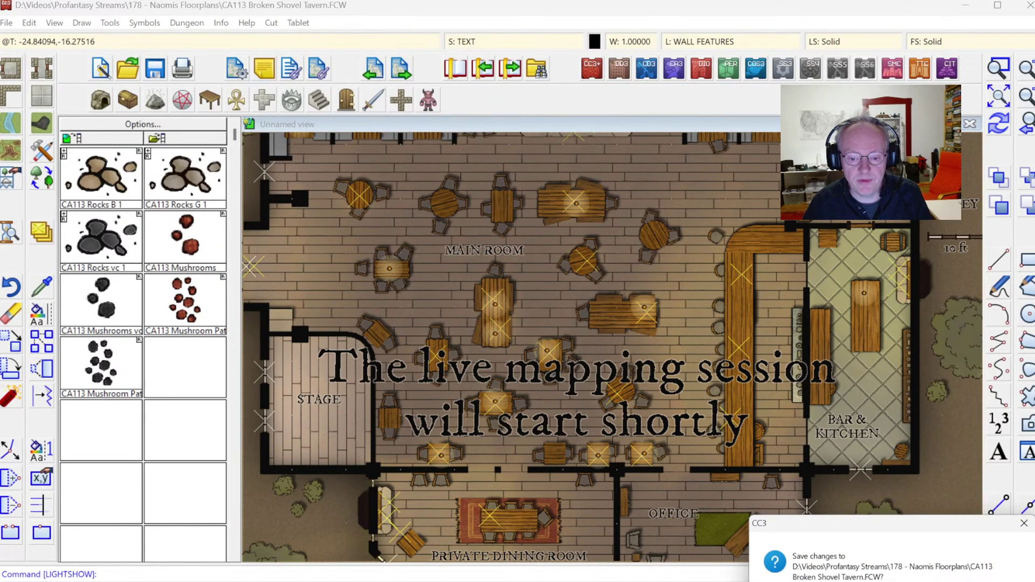
pyautogui.click(937, 581)
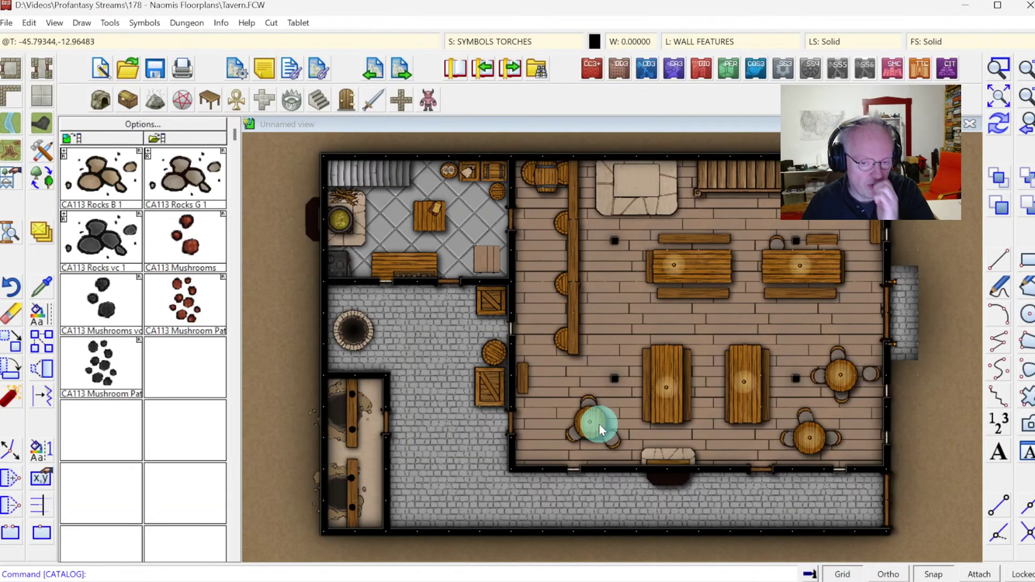
# Add a new sheet named LIGHTS directly after SYMBOLS LOW in the tavern drawing.
pyautogui.click(513, 40)
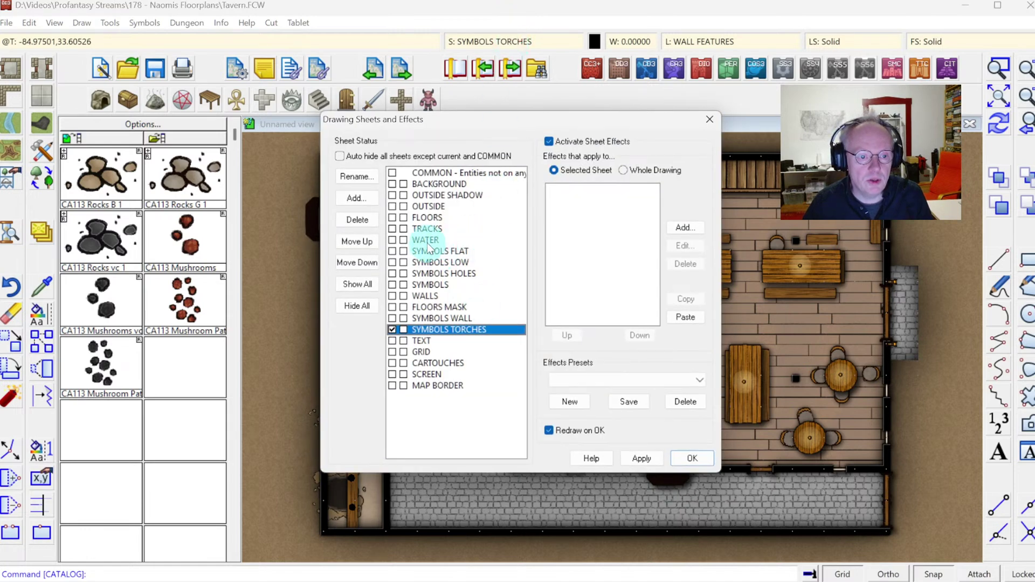
pyautogui.click(434, 262)
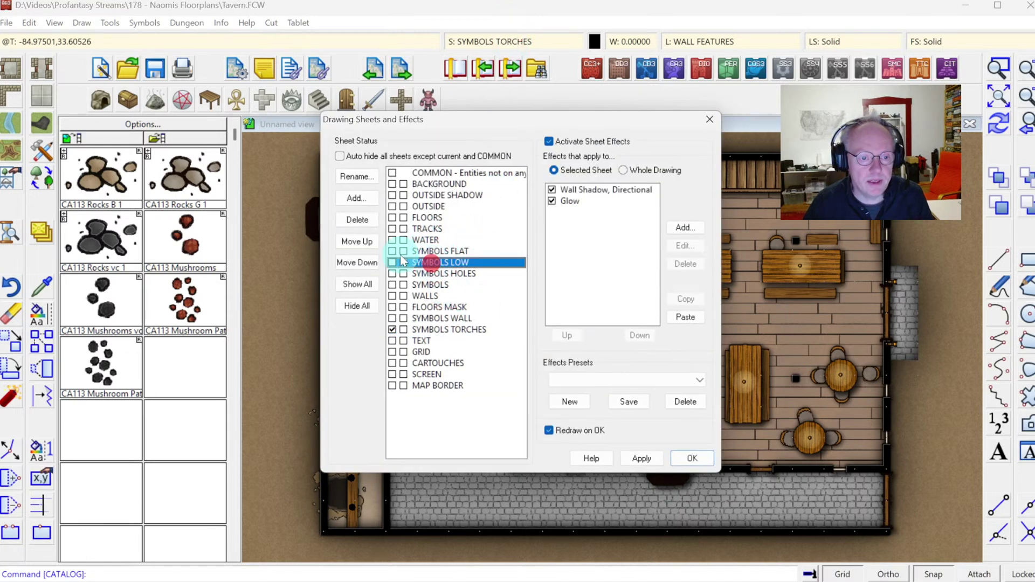
pyautogui.click(354, 199)
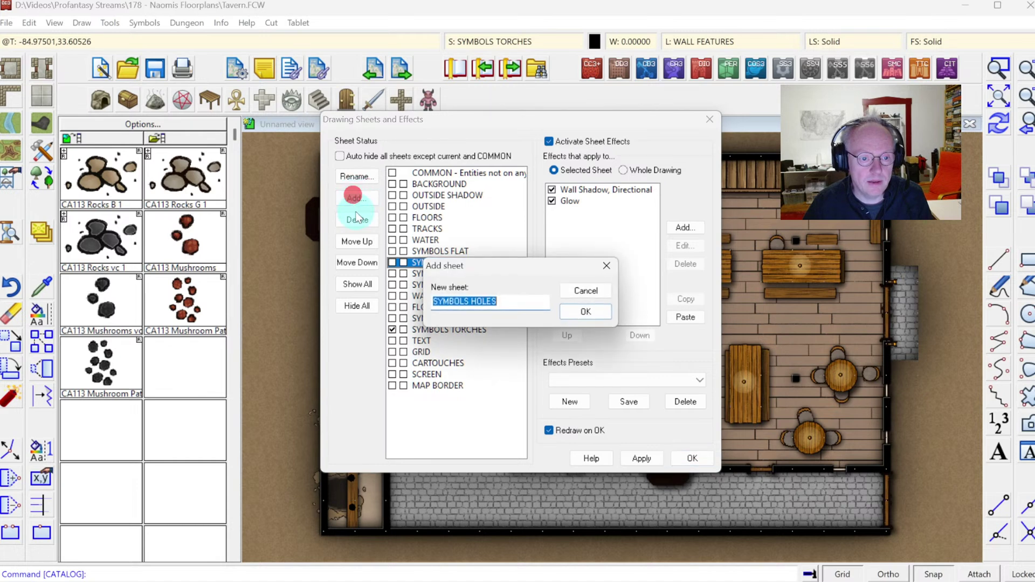
pyautogui.write('LIGHTS')
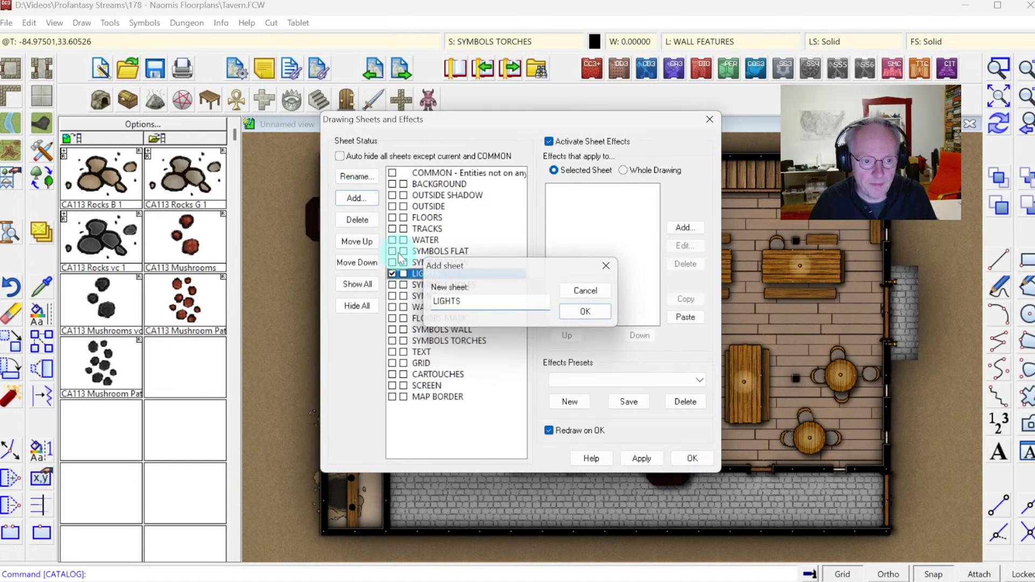
pyautogui.press('Return')
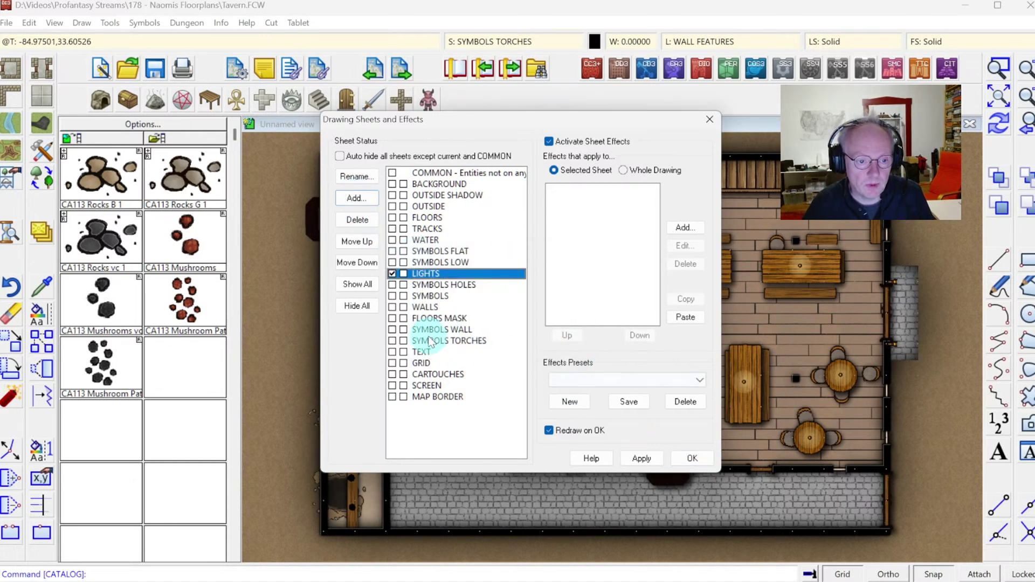
# Add a Wall Shadow, Point Light Finalize effect with a black shadow color (0, 0, 0) to the SYMBOLS WALL sheet.
pyautogui.click(445, 329)
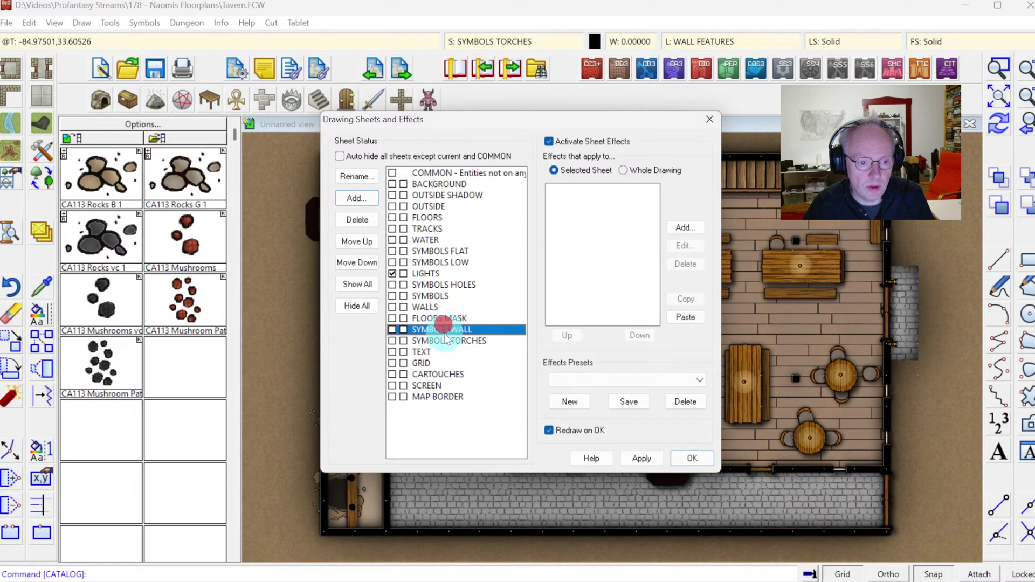
pyautogui.click(684, 226)
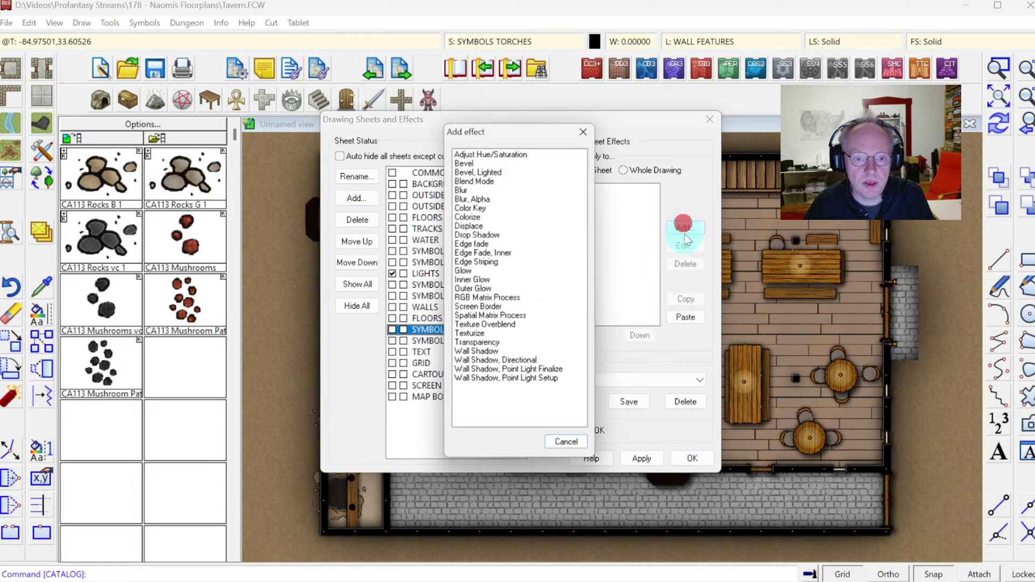
pyautogui.doubleClick(484, 372)
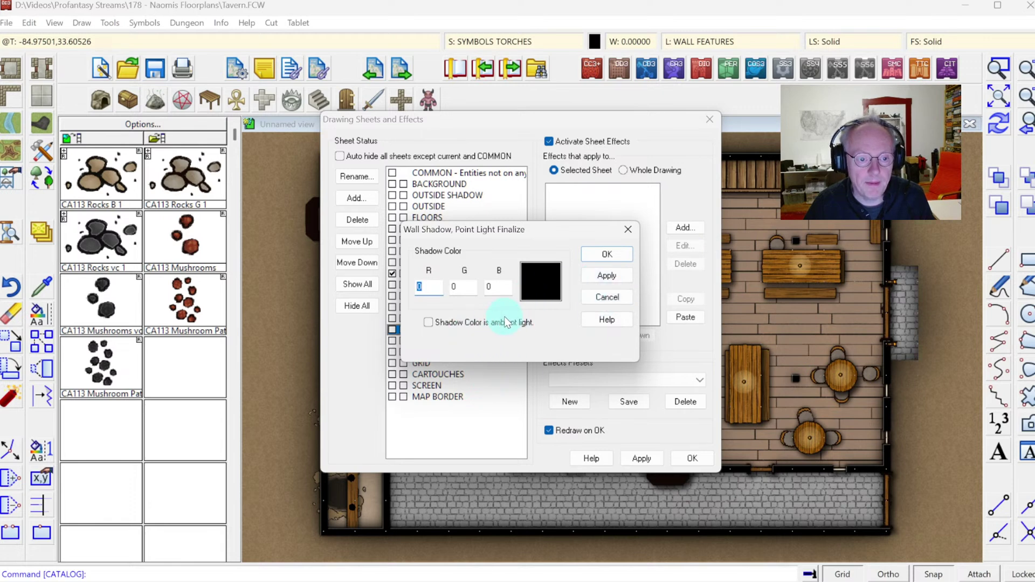
pyautogui.click(606, 253)
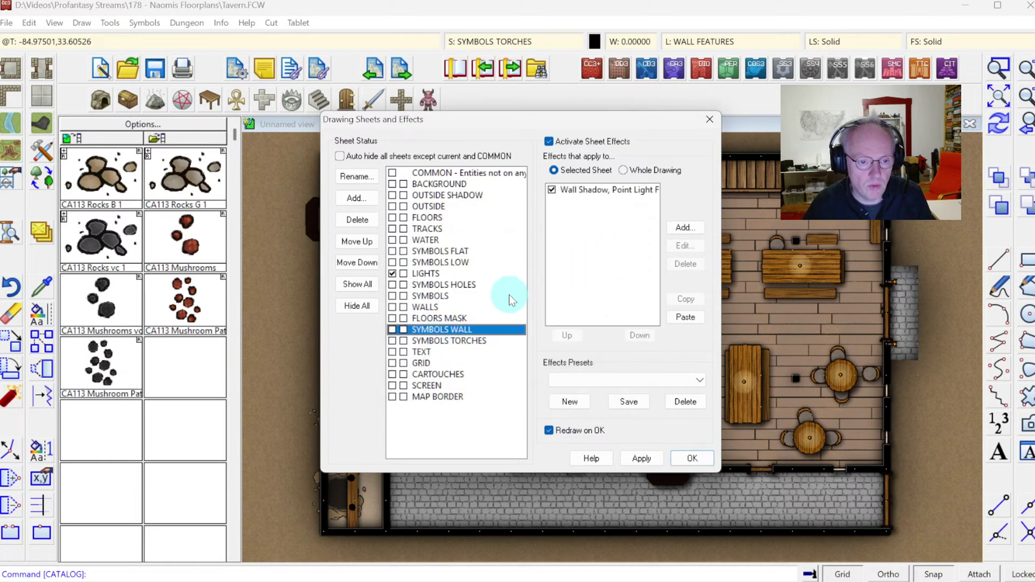
# Copy the Wall Shadow, Point Light Finalize effect from SYMBOLS WALL to the SYMBOLS TORCHES sheet.
pyautogui.click(451, 341)
pyautogui.click(452, 330)
pyautogui.click(573, 190)
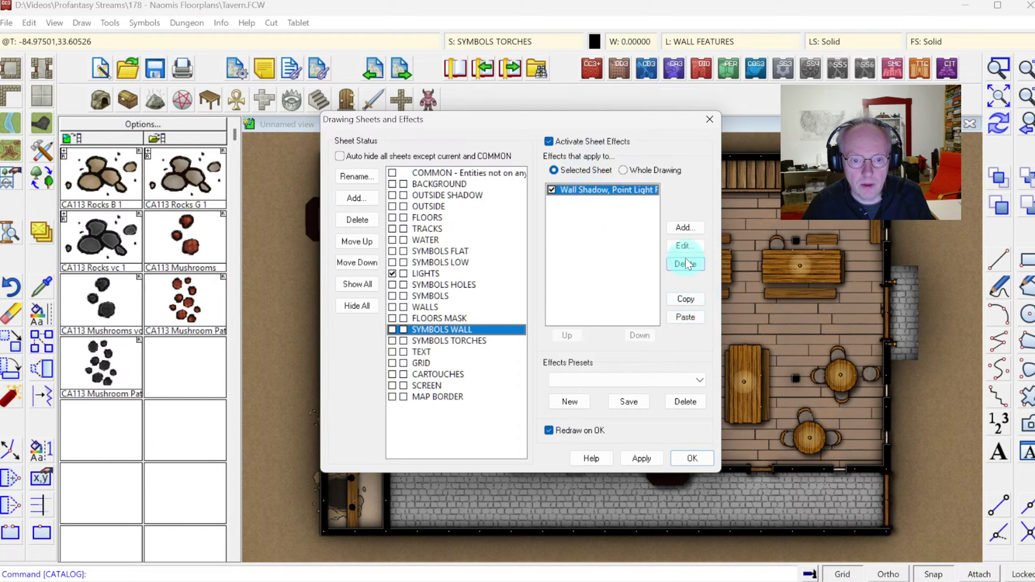
pyautogui.click(462, 330)
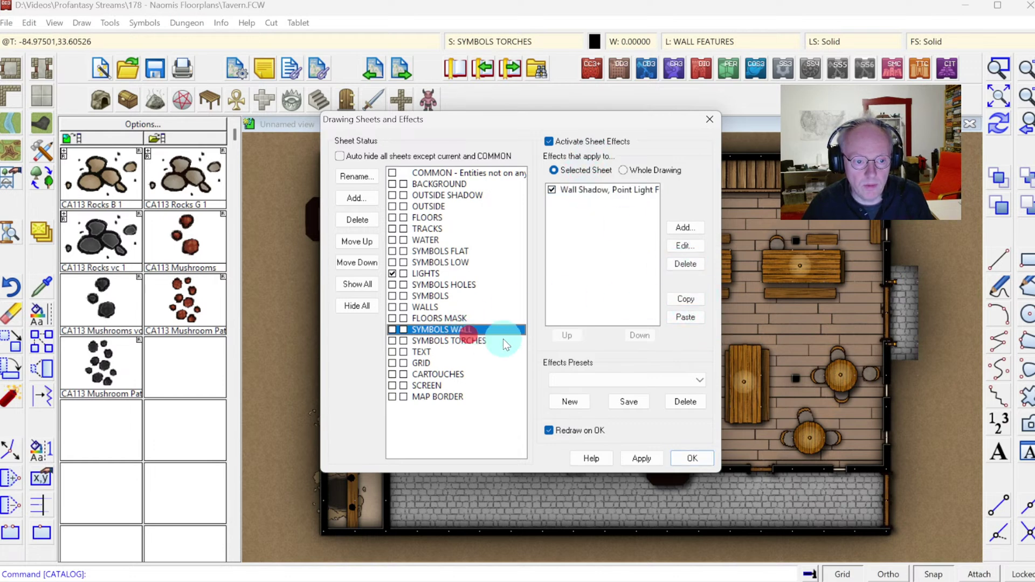
pyautogui.click(472, 340)
pyautogui.click(685, 317)
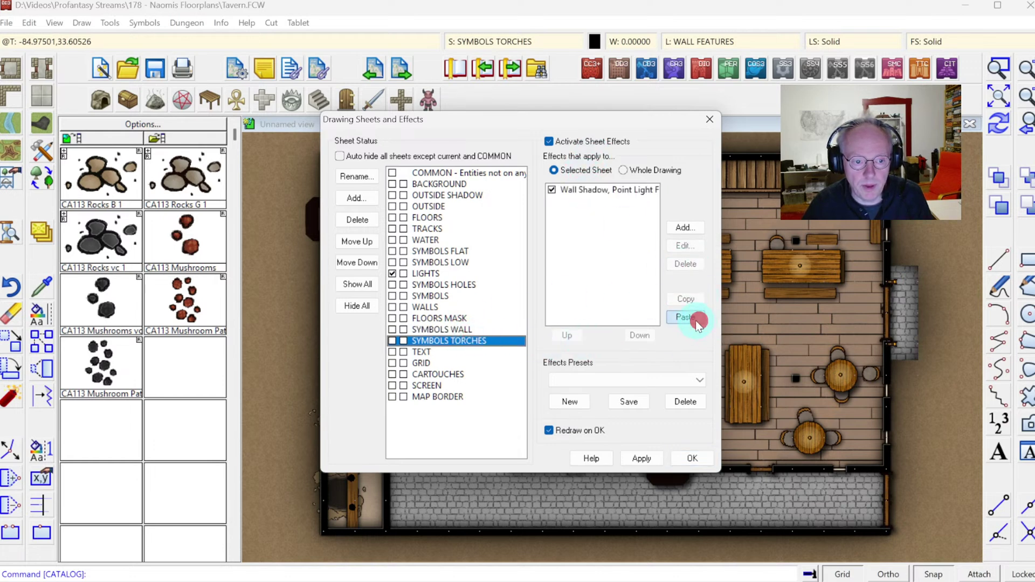
# Delete the Wall Shadow, Point Light Finalize effect from the SYMBOLS WALL sheet.
pyautogui.click(462, 330)
pyautogui.click(579, 190)
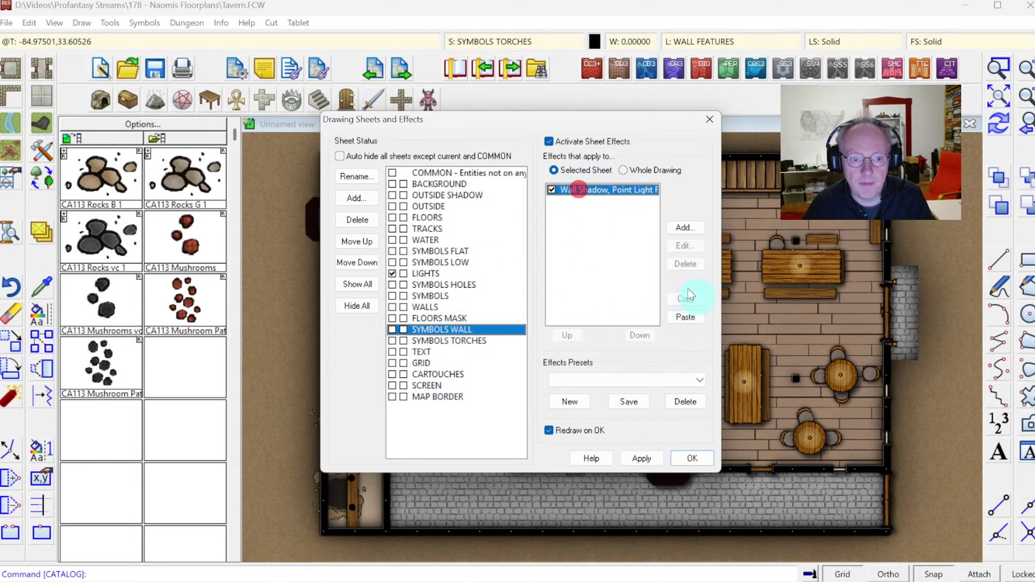
pyautogui.click(685, 264)
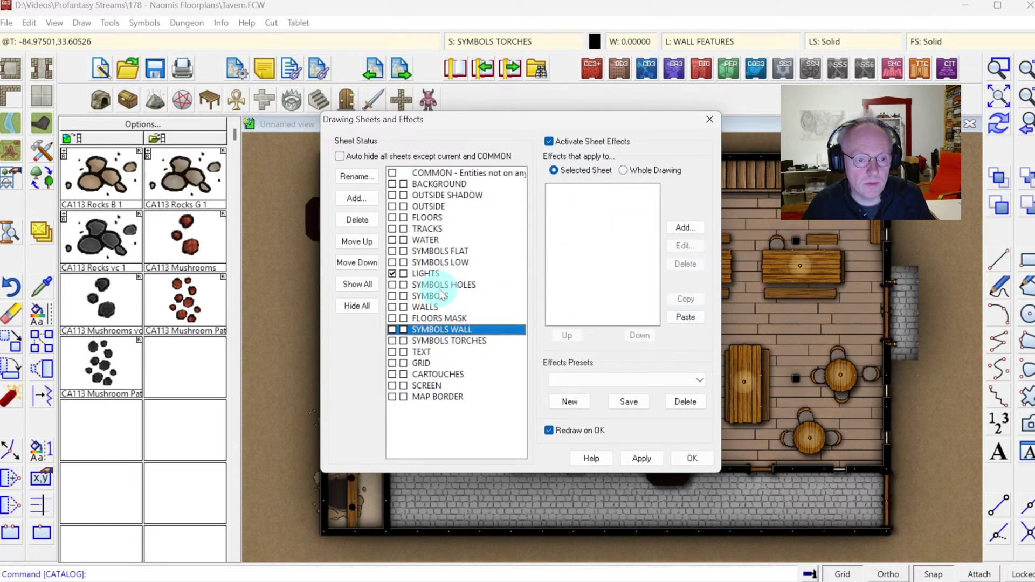
# Add a Wall Shadow, Point Light Setup effect with shadow length 0 (infinite) to the WALLS sheet.
pyautogui.click(435, 306)
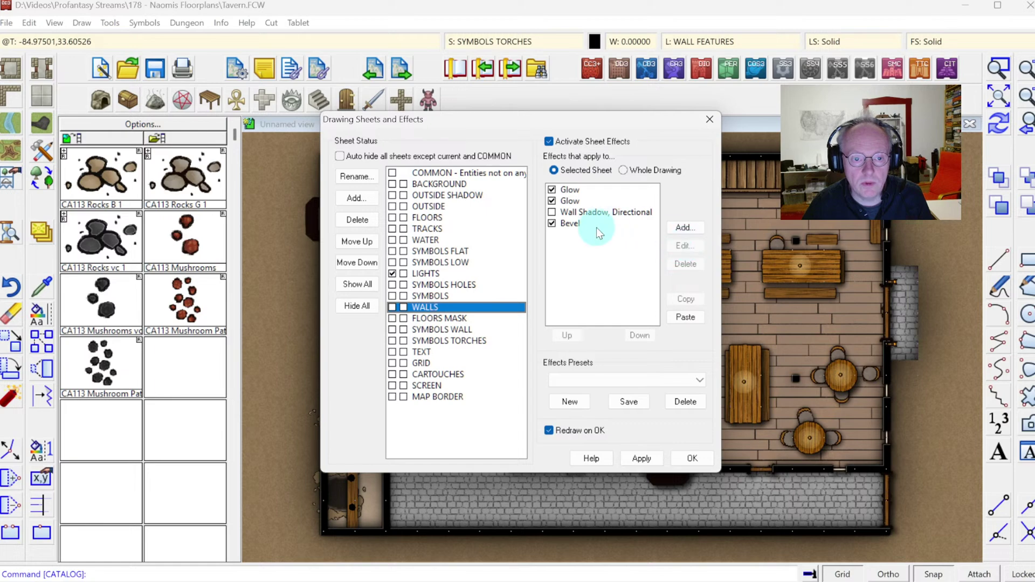
pyautogui.click(685, 227)
pyautogui.doubleClick(508, 380)
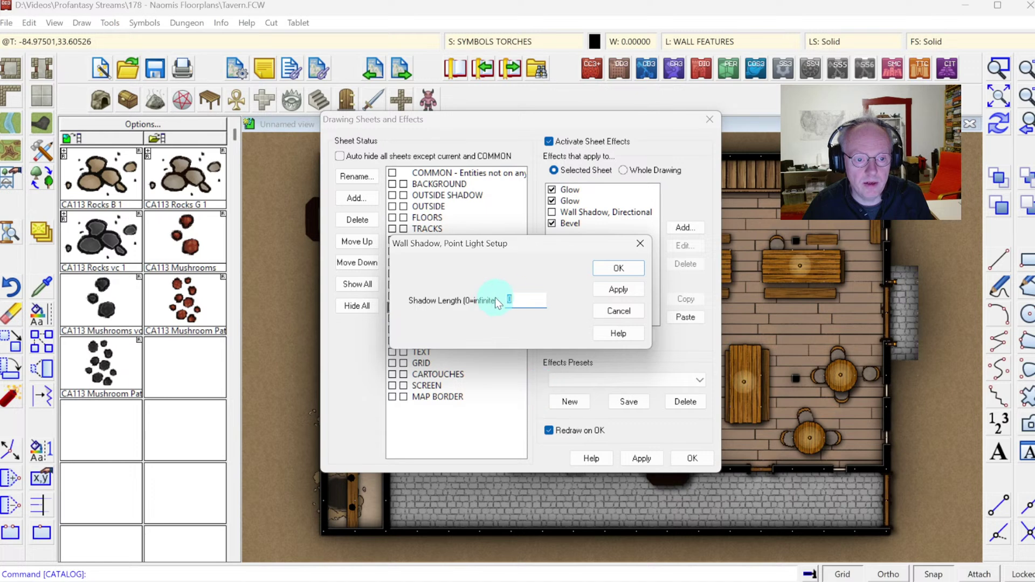
pyautogui.click(614, 270)
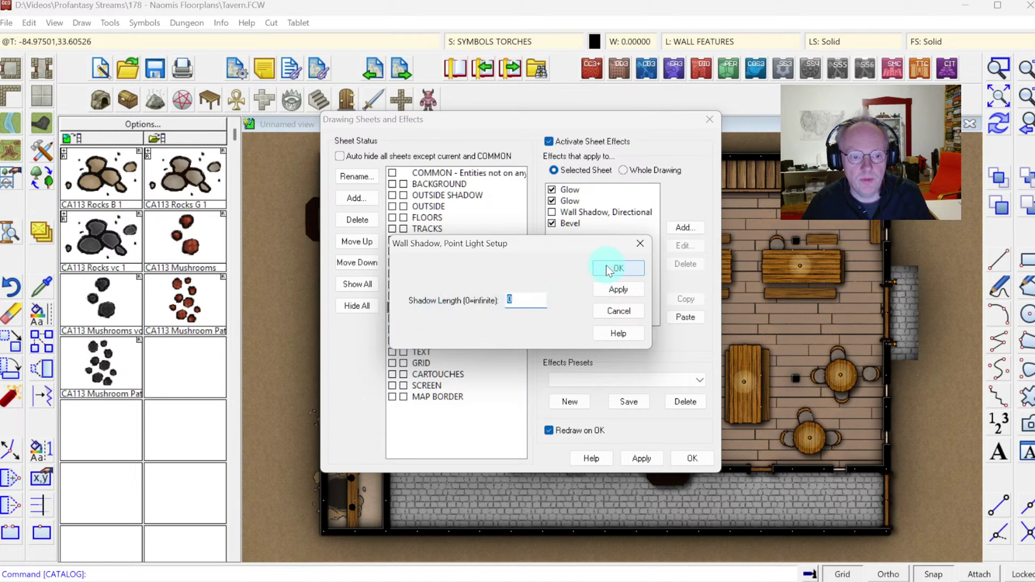
pyautogui.click(606, 267)
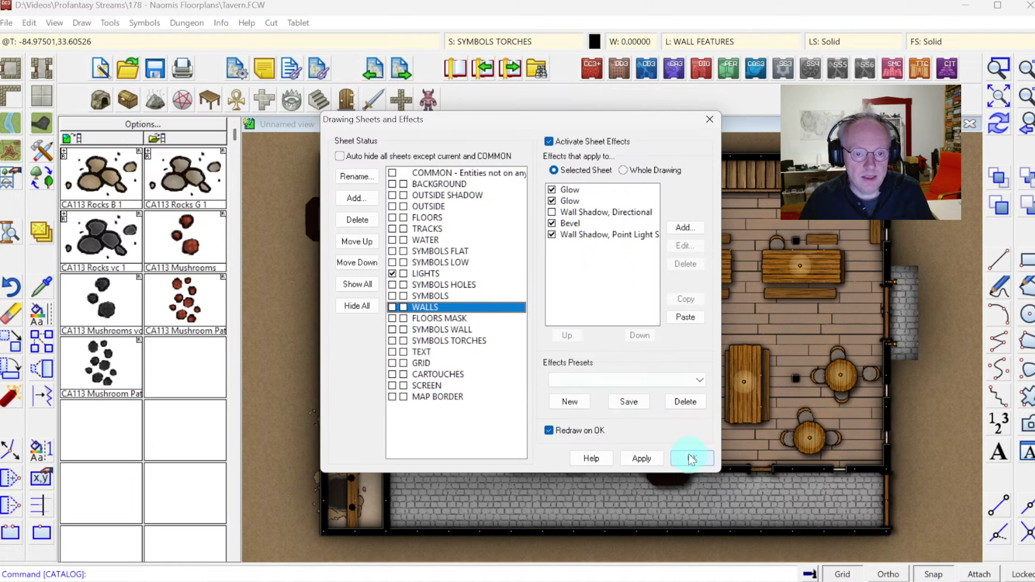
# Move the WALLS sheet's point-light setup effect above Wall Shadow, Directional and apply the sheet settings.
pyautogui.click(585, 238)
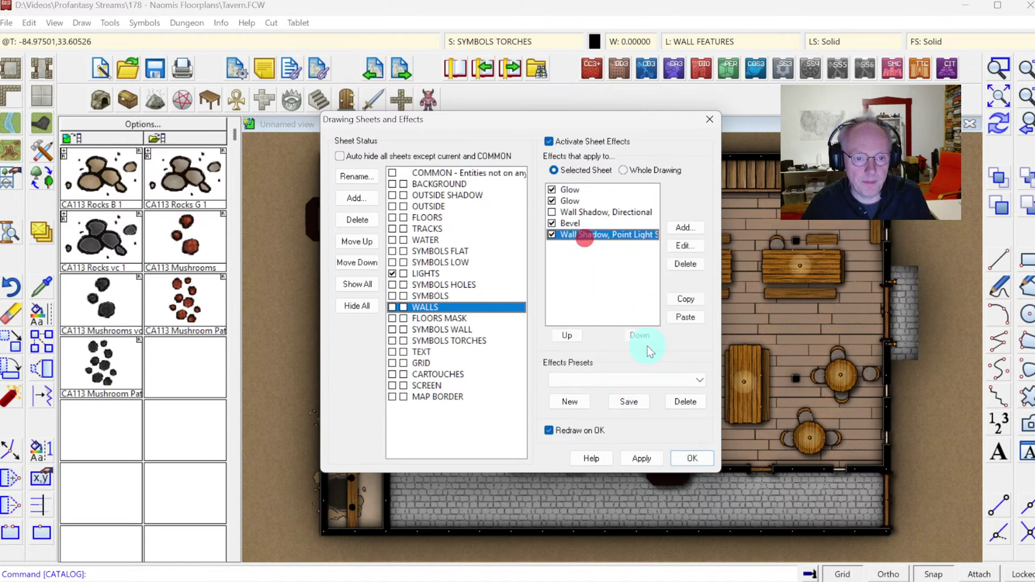
pyautogui.click(567, 335)
pyautogui.click(566, 335)
pyautogui.click(692, 458)
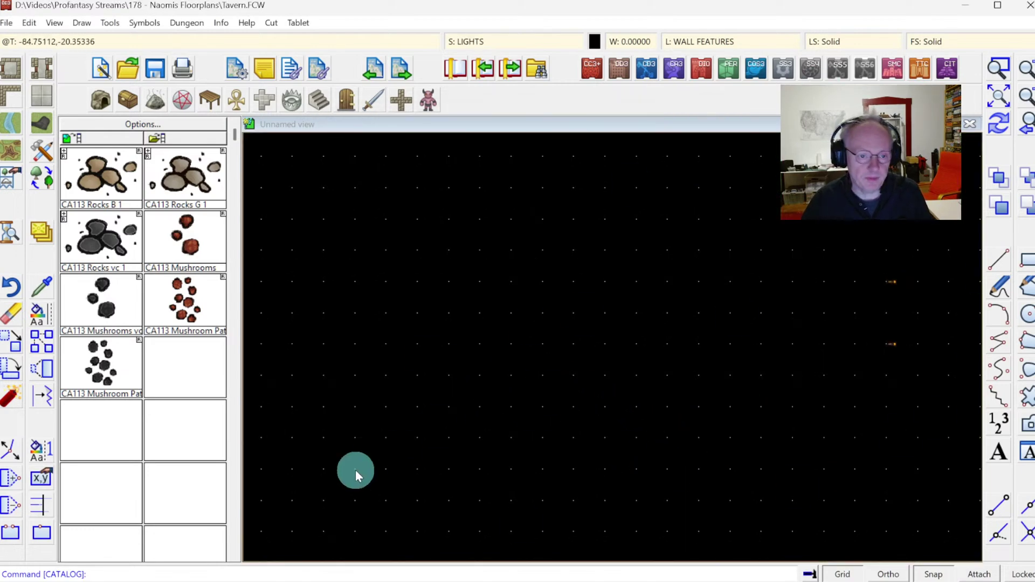
# Set the Global Sun's shadow transparency to 75, leaving lighting activated.
pyautogui.click(10, 234)
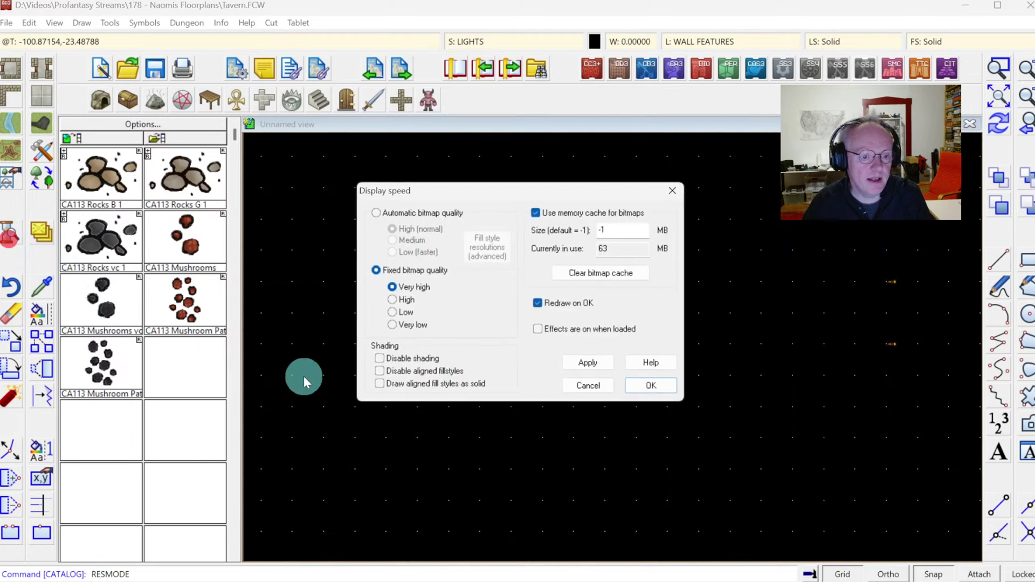
pyautogui.press('Escape')
pyautogui.rightClick(16, 232)
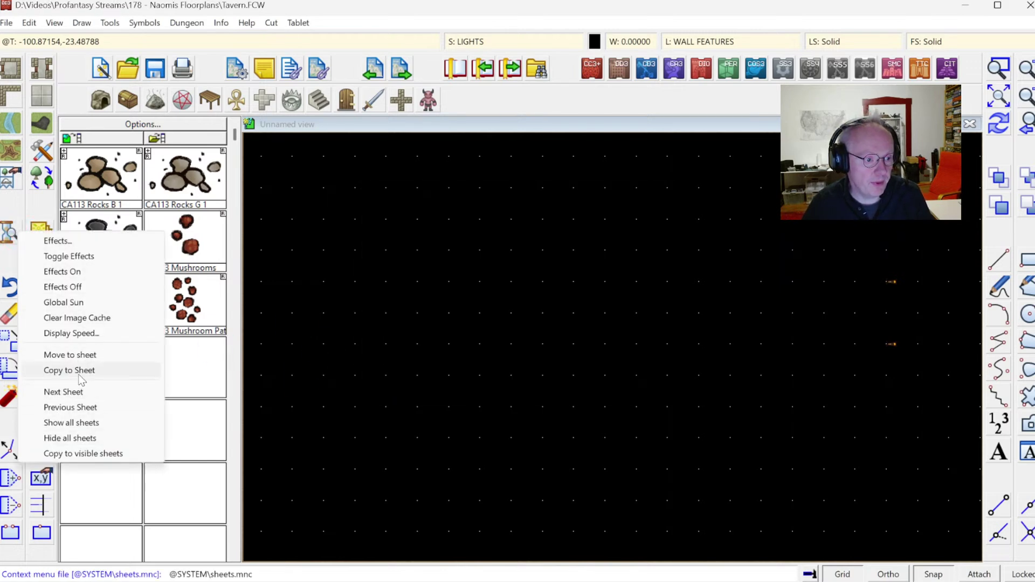
pyautogui.click(70, 302)
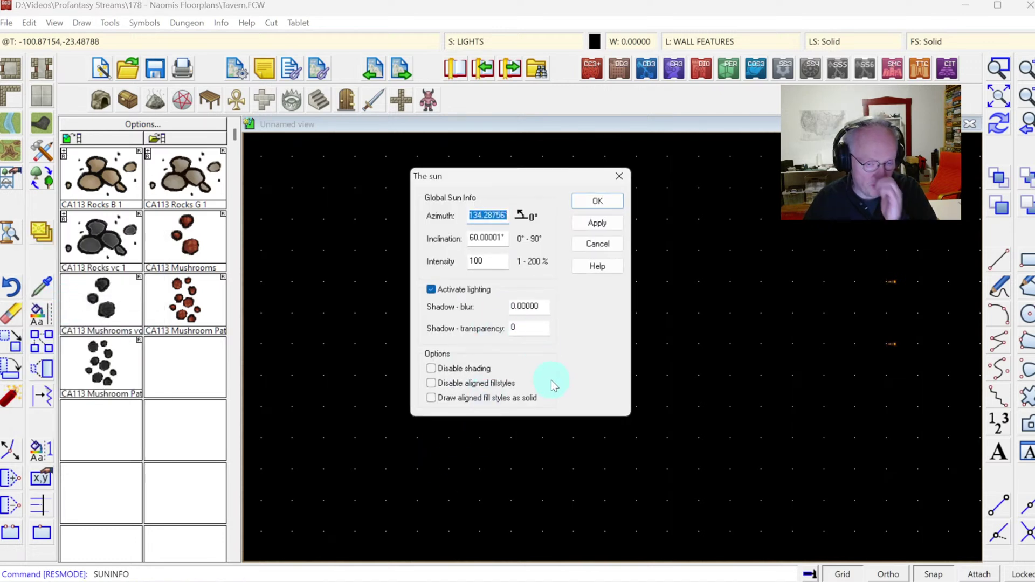
pyautogui.doubleClick(529, 329)
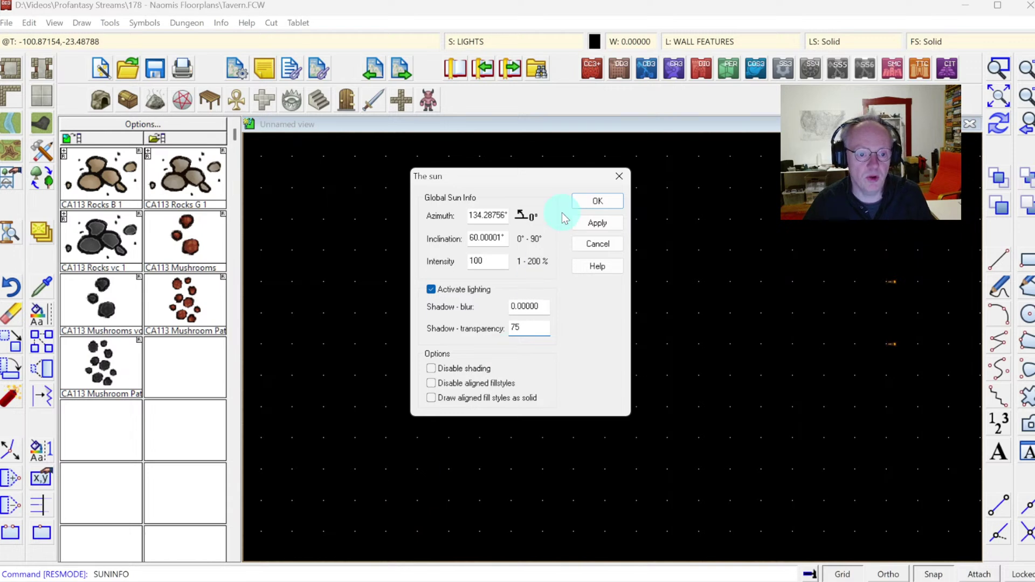
pyautogui.click(597, 201)
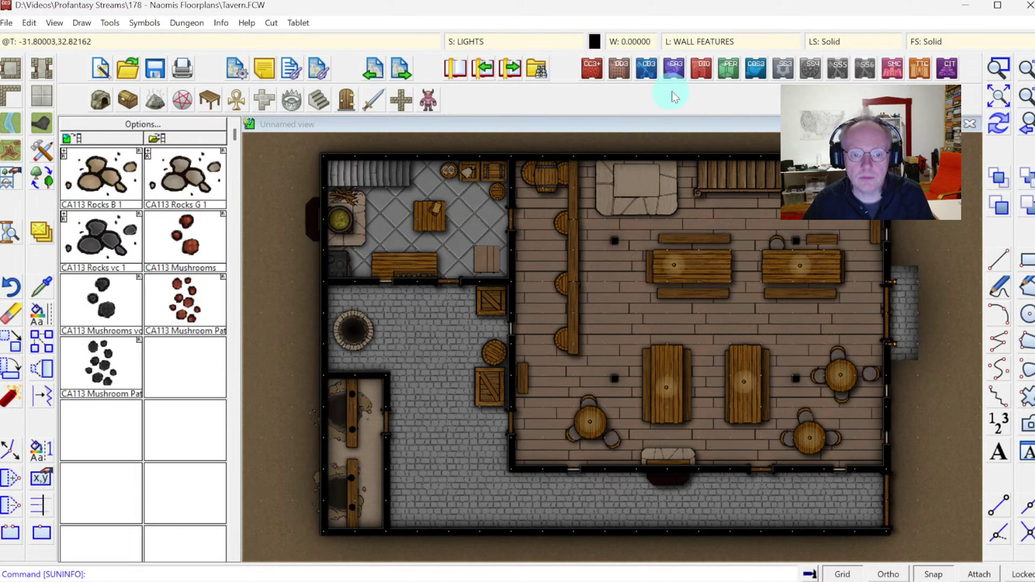
# Add a new layer named LIGHTS and make it the current layer.
pyautogui.click(691, 44)
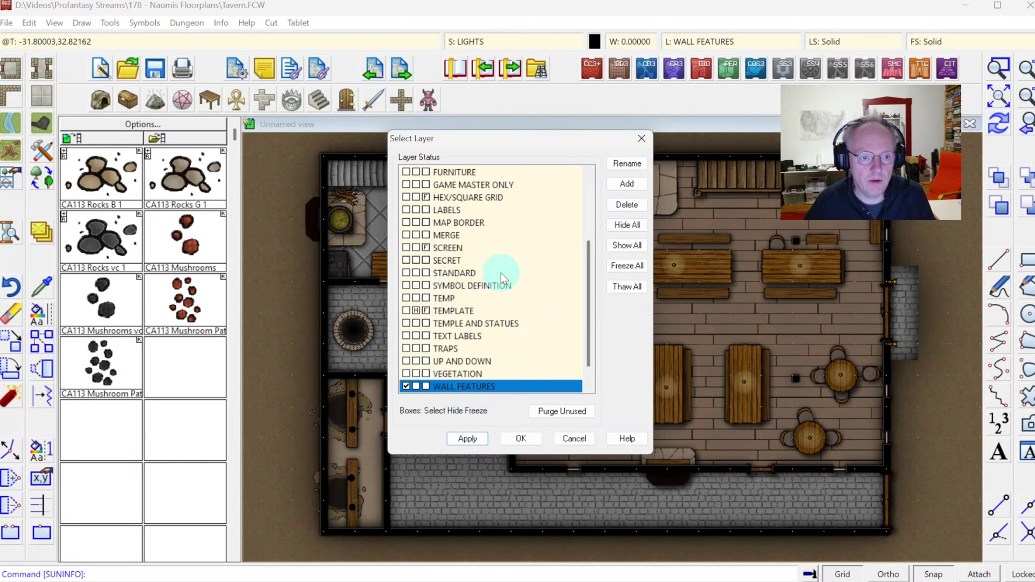
pyautogui.click(628, 185)
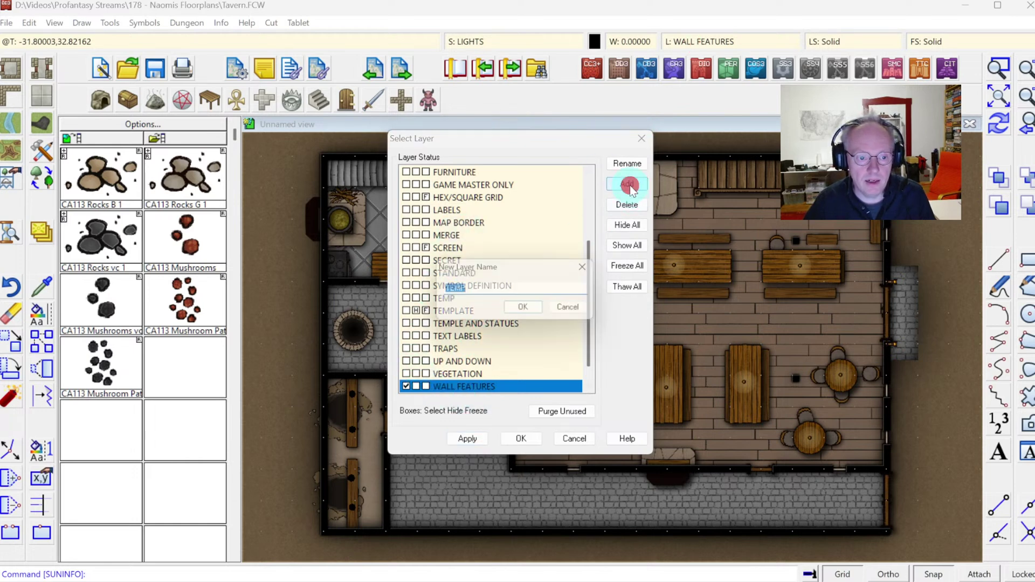
pyautogui.write('LIGHTS')
pyautogui.press('Return')
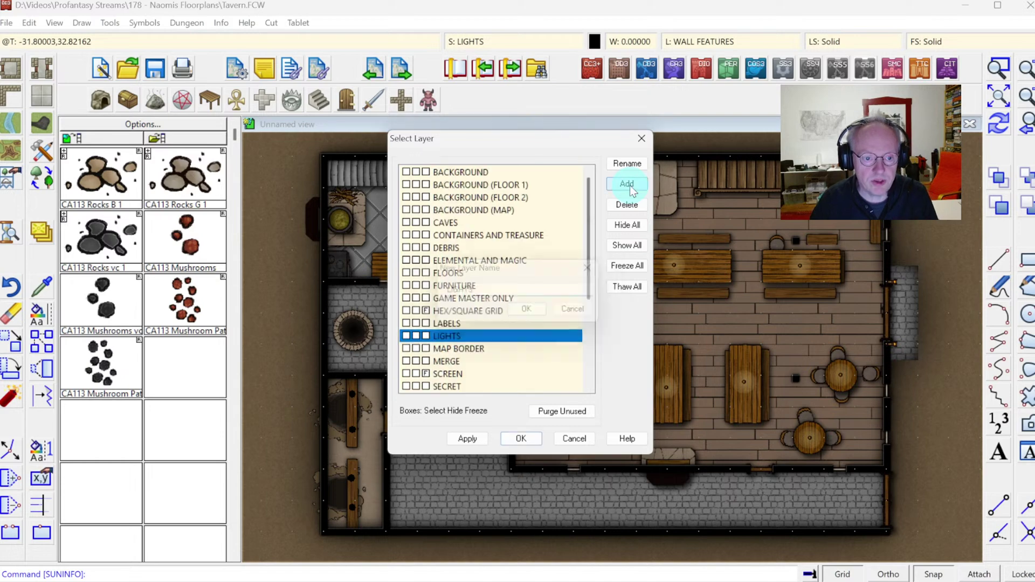
pyautogui.click(404, 352)
pyautogui.click(405, 335)
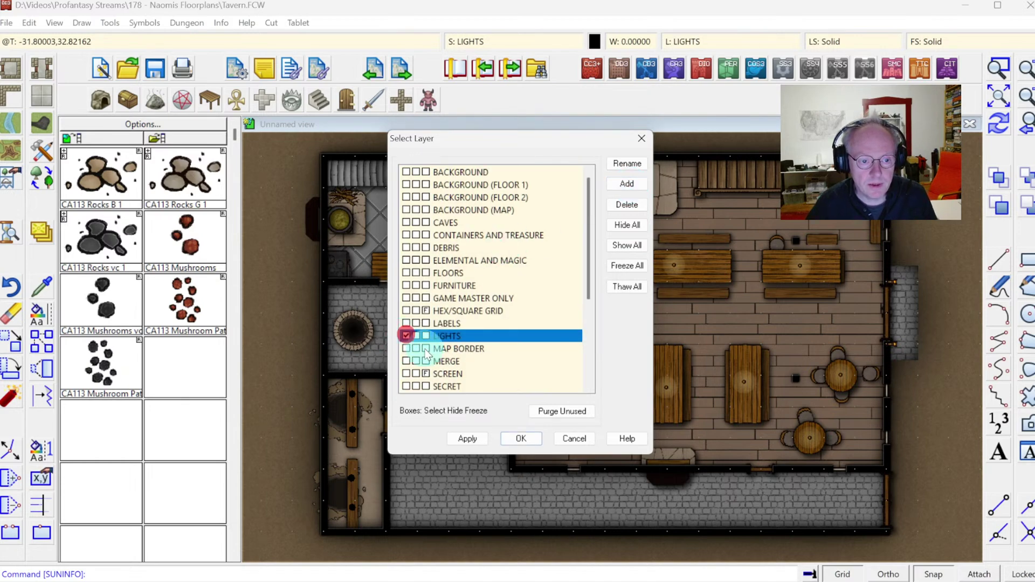
pyautogui.click(511, 436)
# Set the current drawing color to pale yellow, color 142.
pyautogui.click(594, 41)
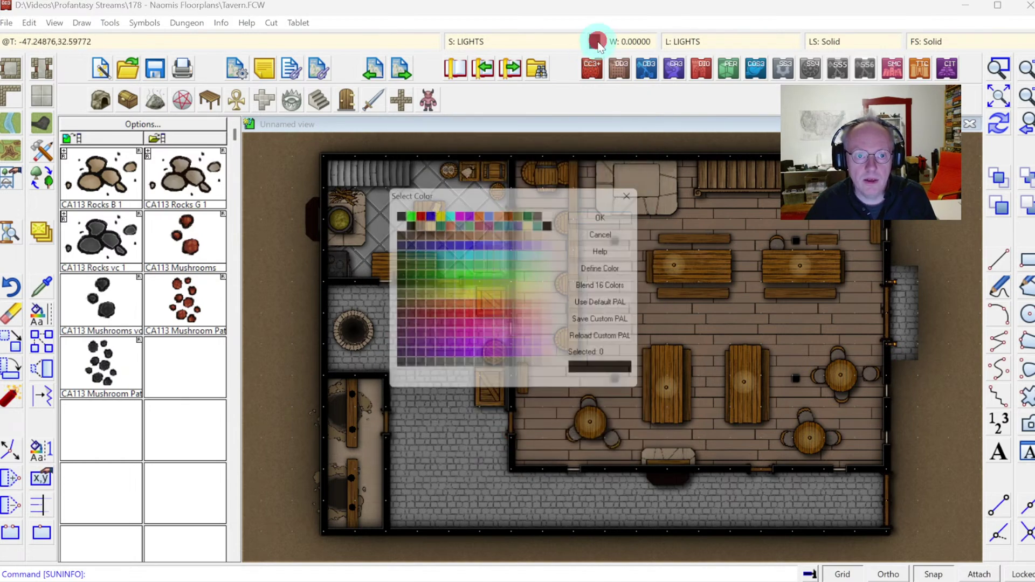
pyautogui.click(541, 299)
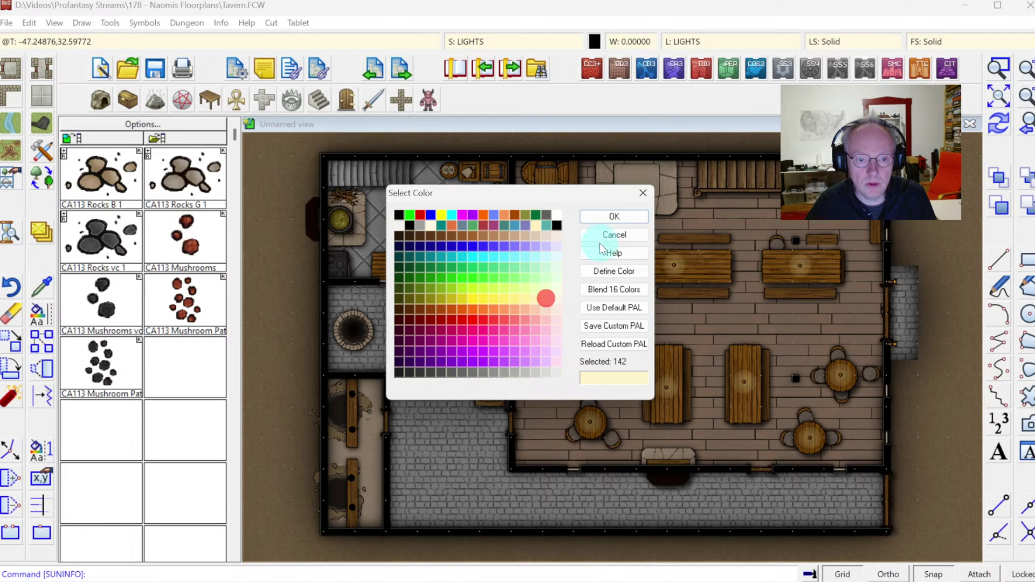
pyautogui.click(600, 217)
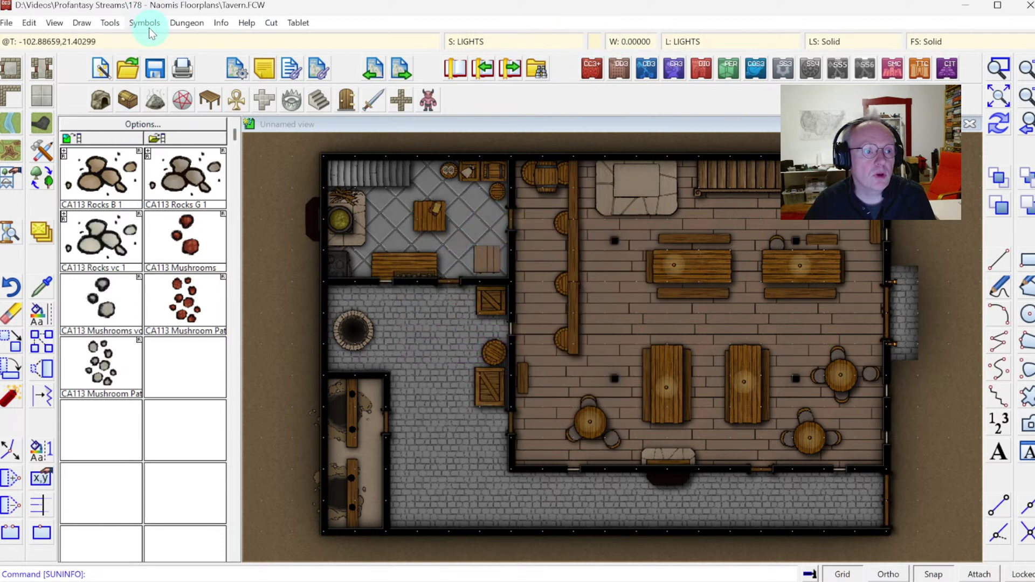
# With snap off, place a 360-degree light of about 8.7 radius on the candle of the main room's upper-left table.
pyautogui.click(186, 24)
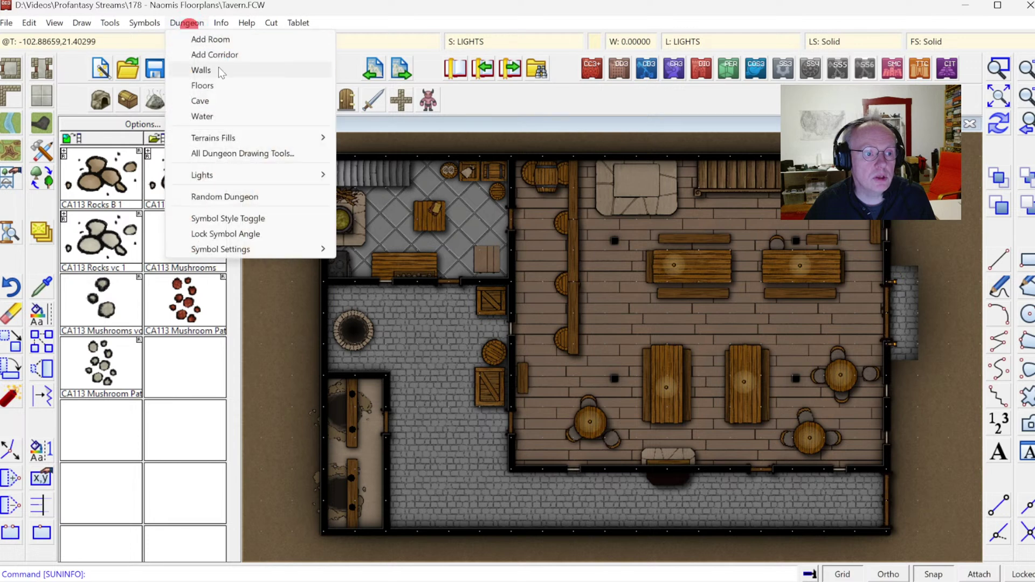
pyautogui.click(223, 176)
pyautogui.click(372, 176)
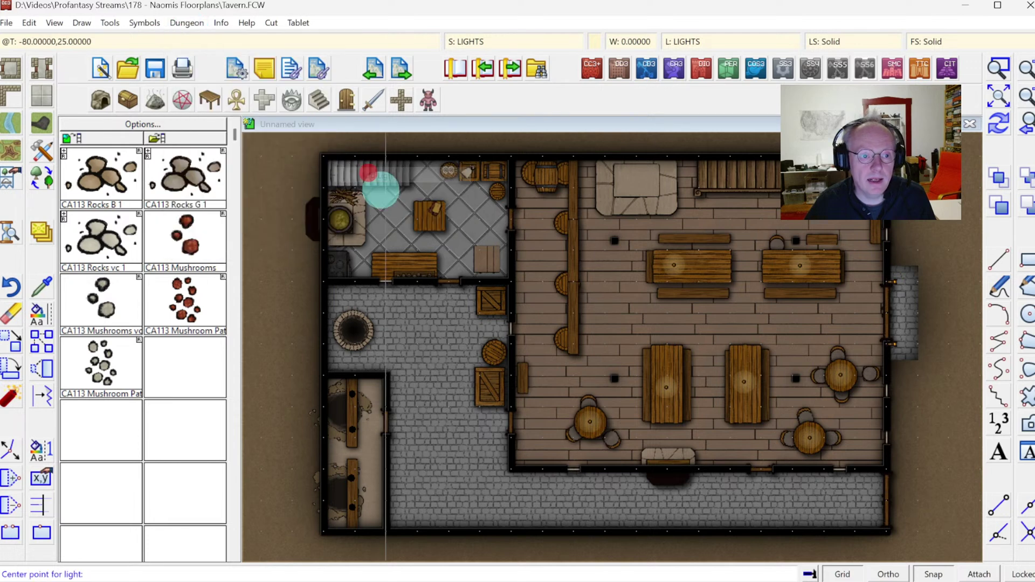
pyautogui.click(932, 573)
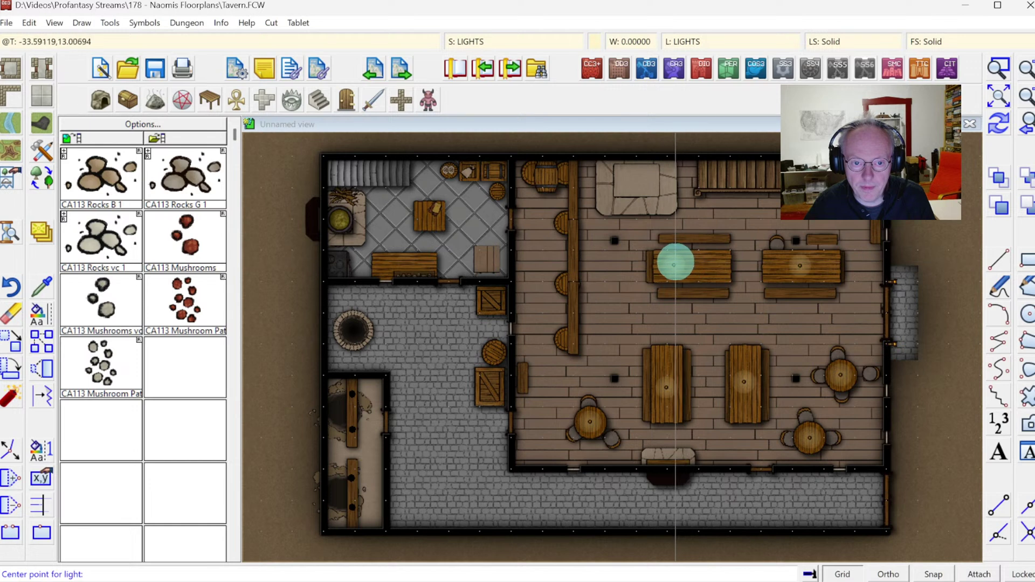
pyautogui.click(674, 264)
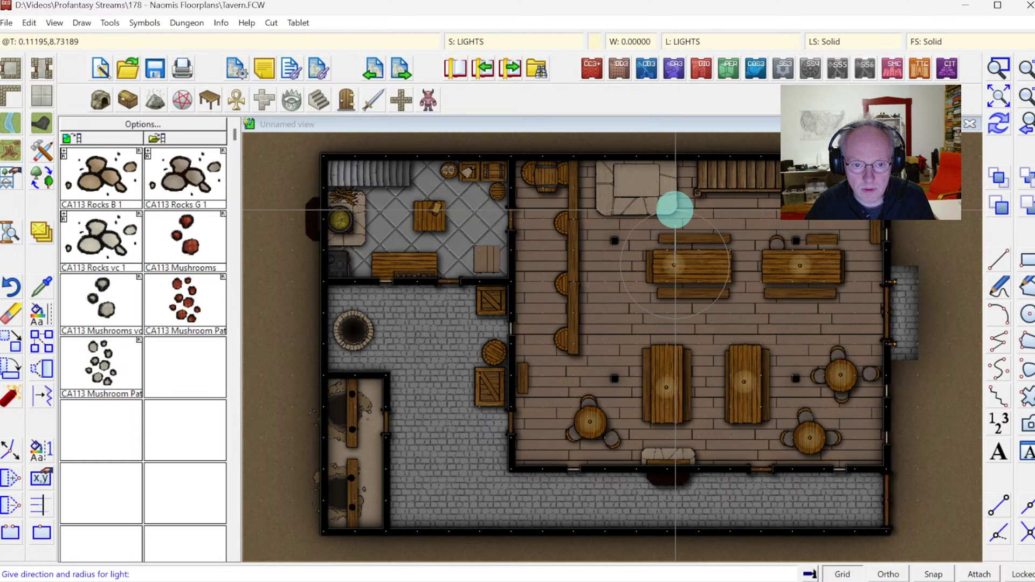
pyautogui.click(674, 209)
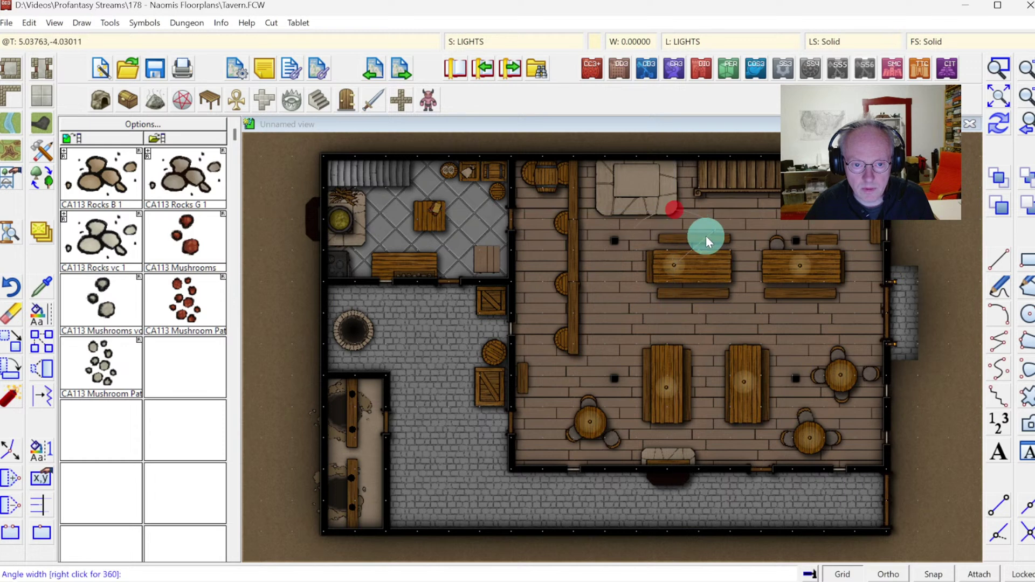
pyautogui.rightClick(710, 297)
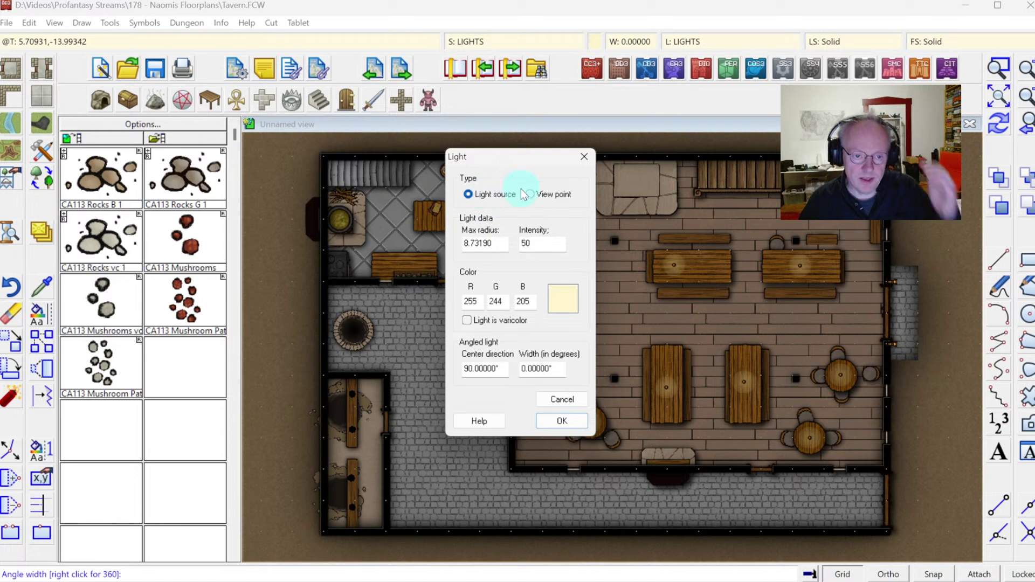
# Give the new light source an intensity of 80, make it varicolor, and redraw the drawing.
pyautogui.doubleClick(531, 247)
pyautogui.doubleClick(537, 244)
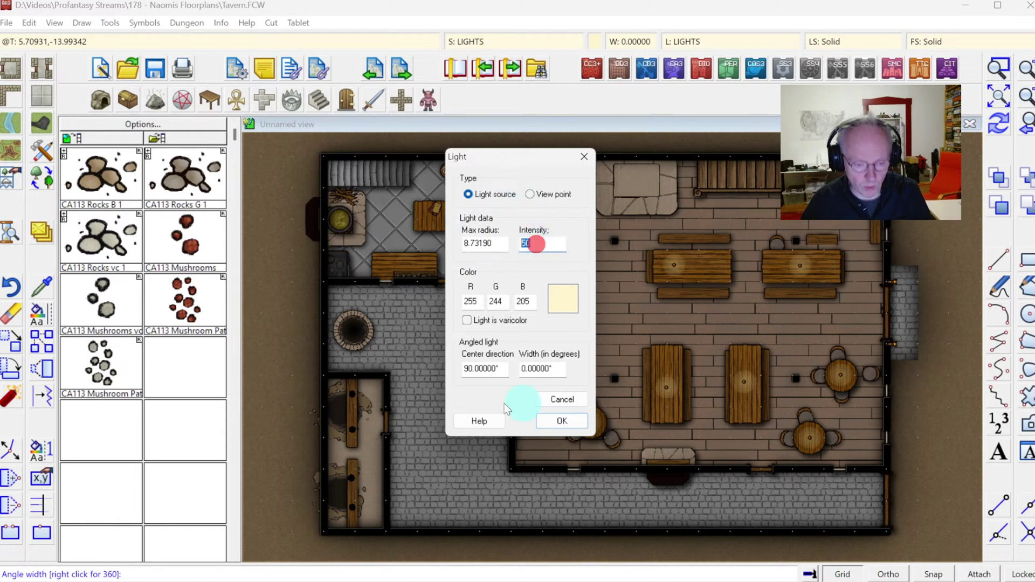
pyautogui.write('80')
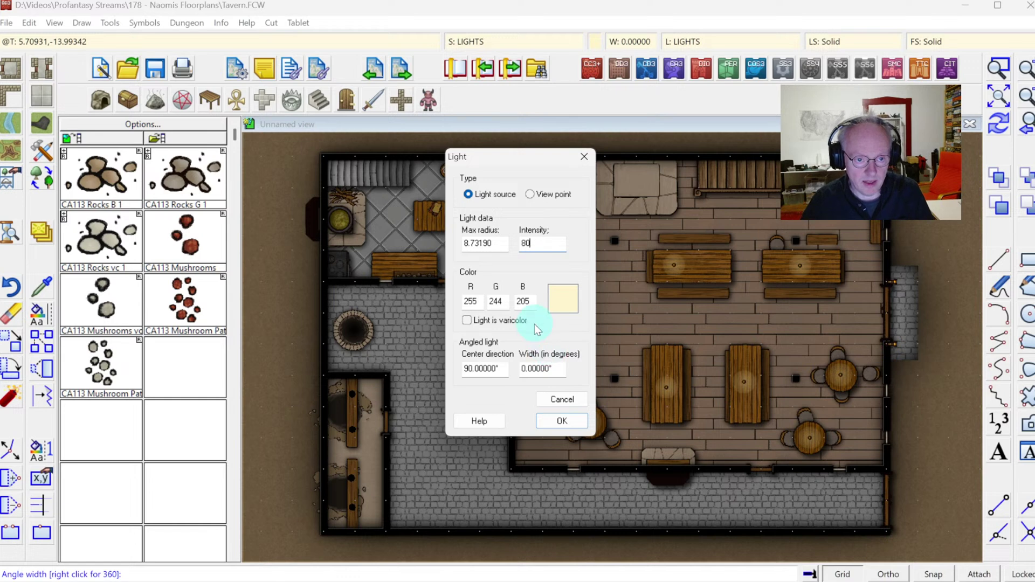
pyautogui.click(467, 321)
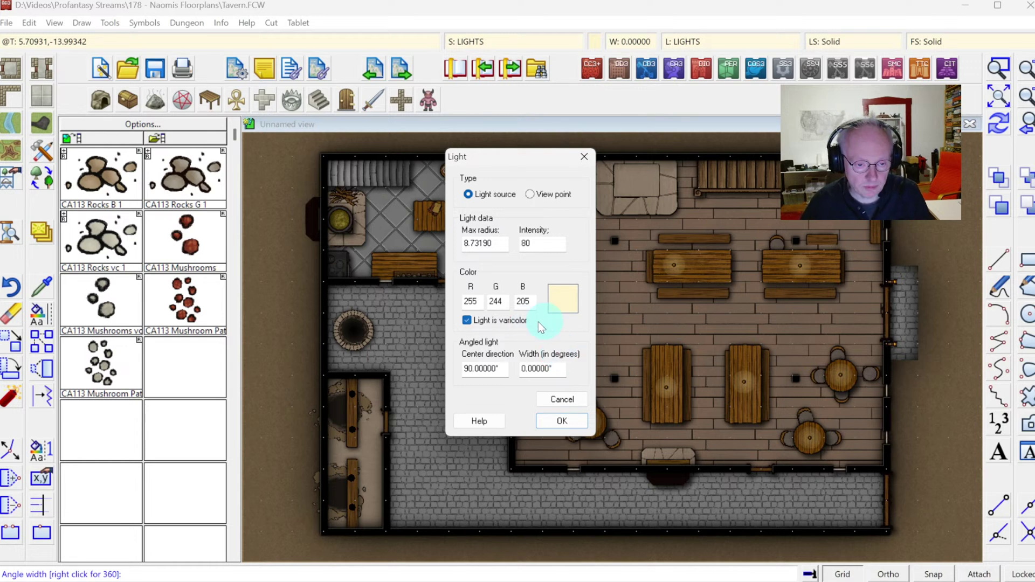
pyautogui.click(585, 426)
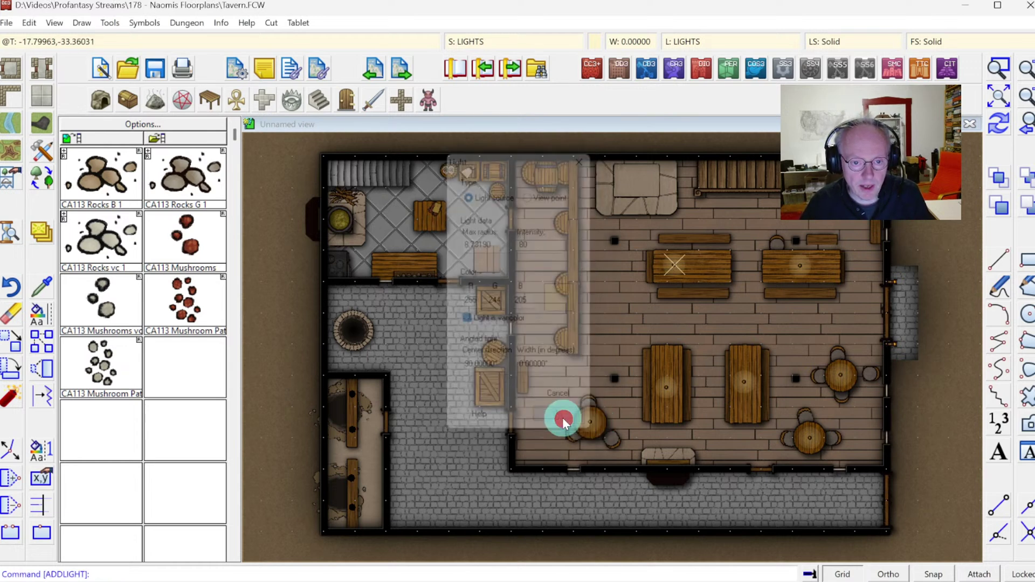
pyautogui.click(998, 125)
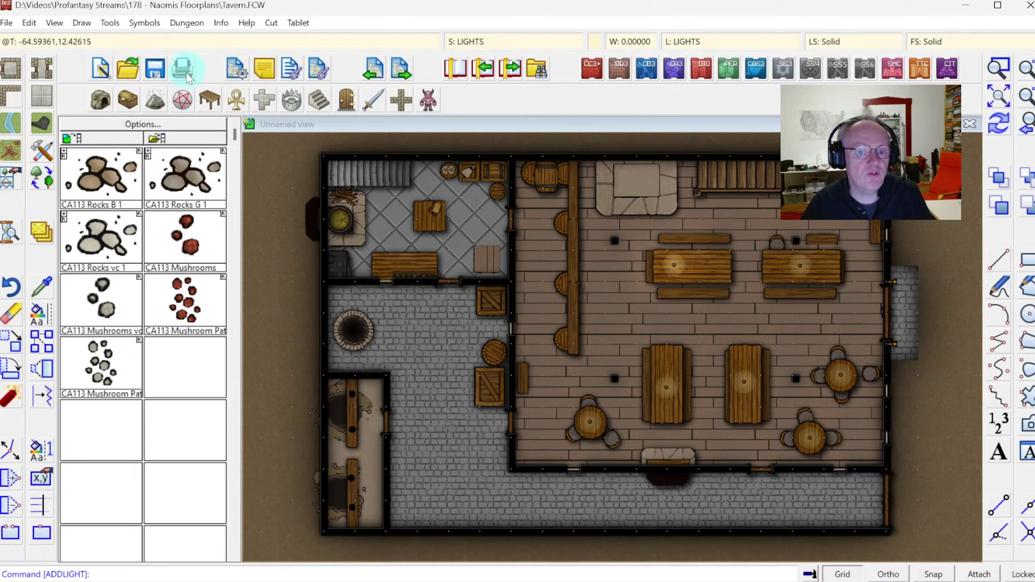
# Show the light markers in the drawing.
pyautogui.click(138, 25)
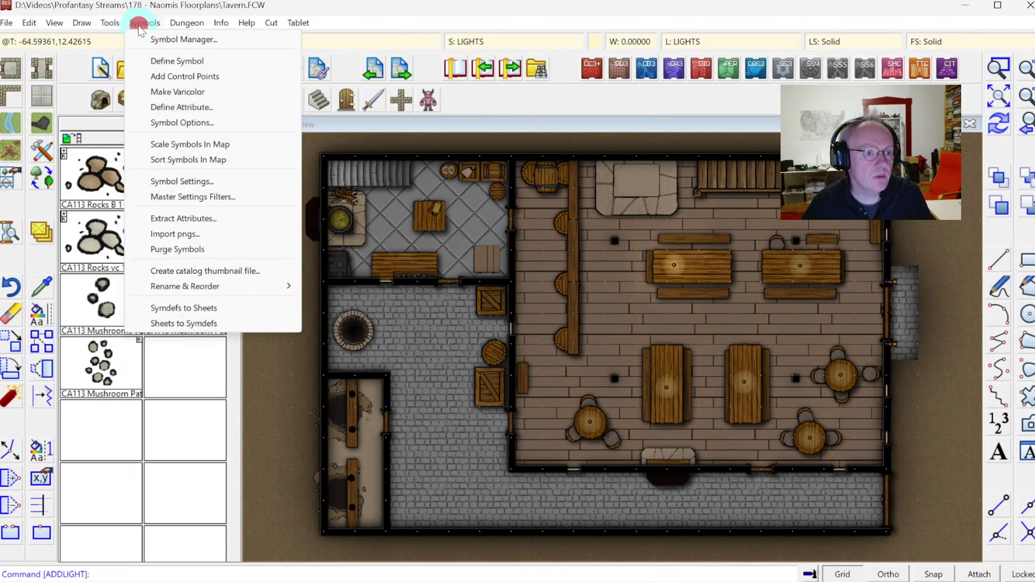
pyautogui.click(186, 25)
pyautogui.click(180, 27)
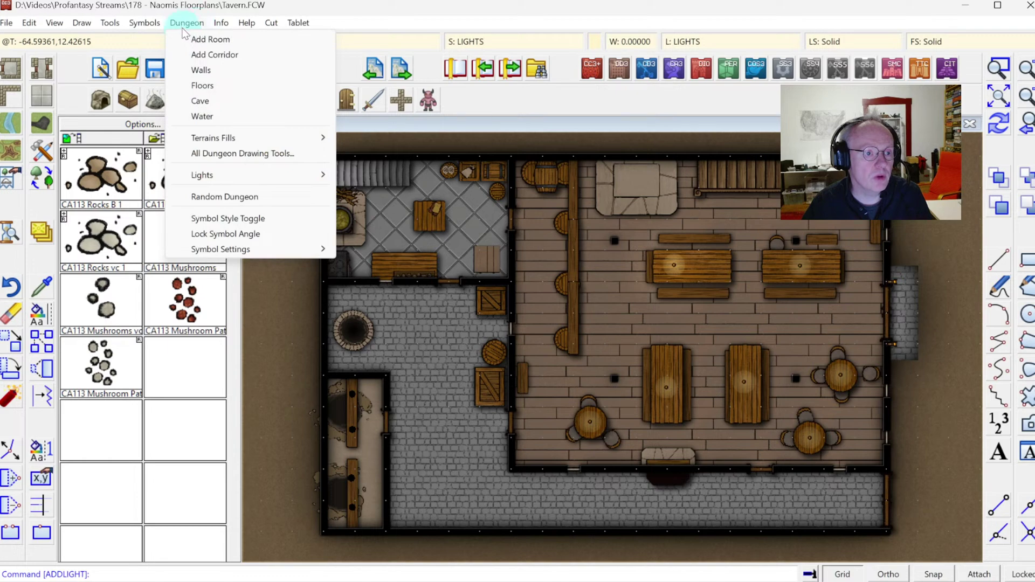
pyautogui.click(221, 174)
pyautogui.click(373, 189)
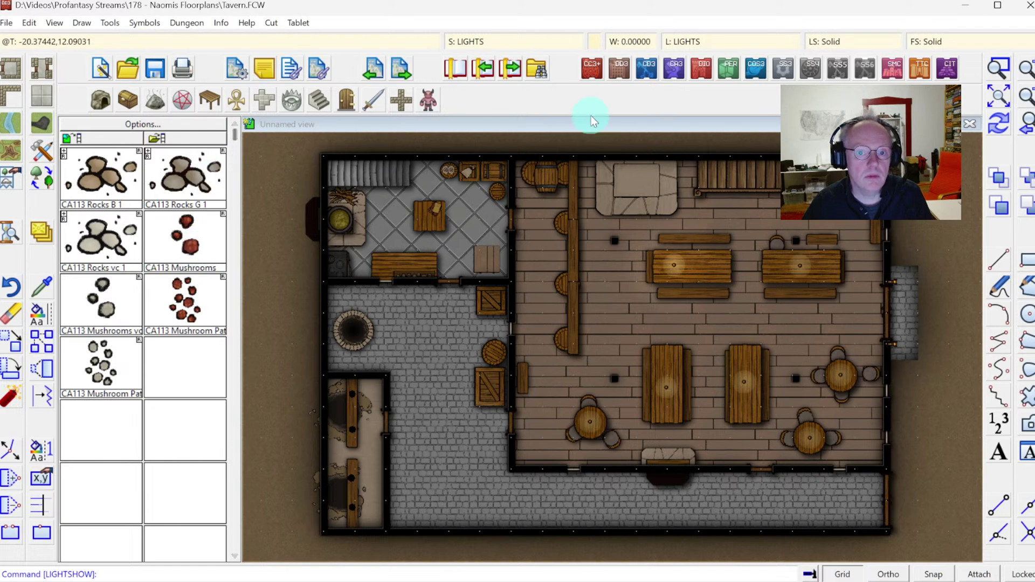
# Move the LIGHTS sheet down so it sits between SYMBOLS and WALLS, and apply the new order.
pyautogui.click(475, 43)
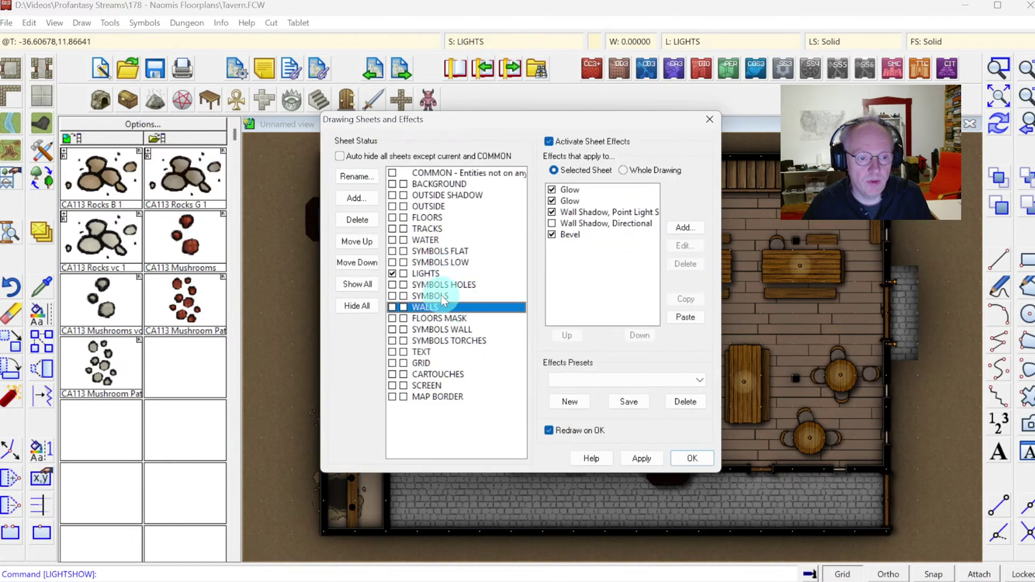
pyautogui.click(360, 263)
pyautogui.click(360, 262)
pyautogui.click(357, 242)
pyautogui.click(357, 242)
pyautogui.click(426, 273)
pyautogui.click(370, 257)
pyautogui.click(371, 257)
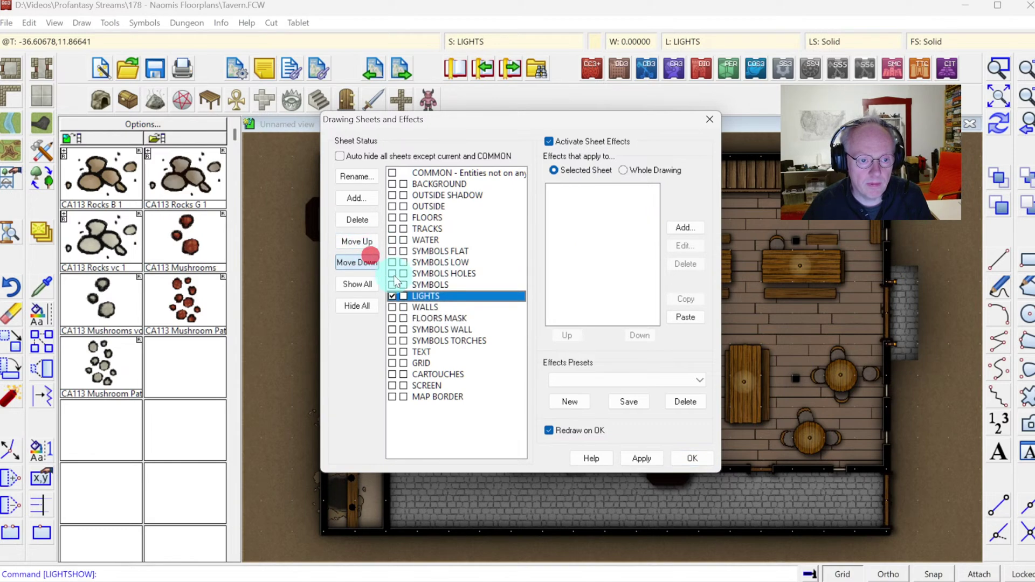
pyautogui.click(700, 457)
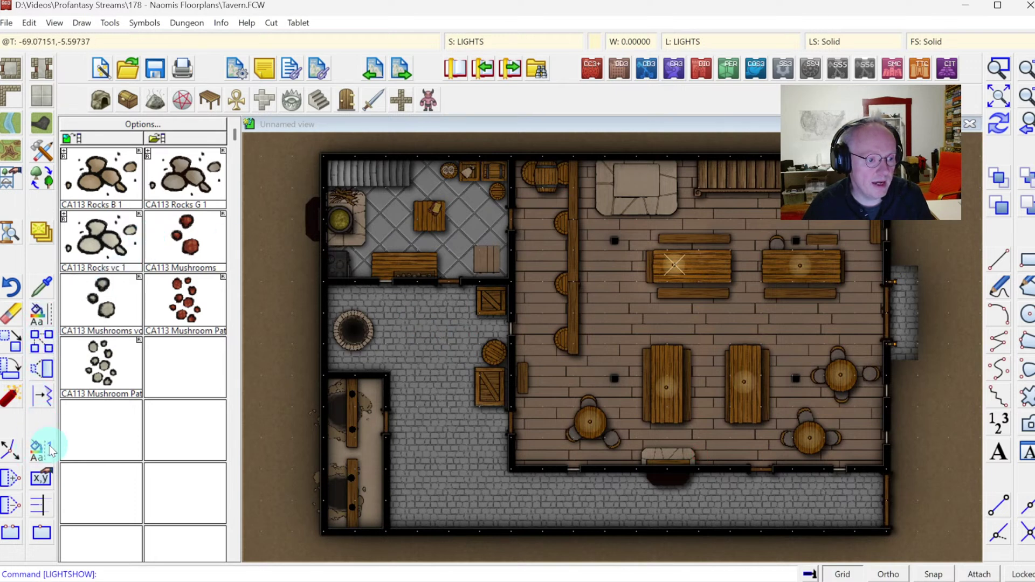
# Freeze all layers except LIGHTS and take the existing light on the upper-left table as the current properties.
pyautogui.click(42, 292)
pyautogui.click(713, 42)
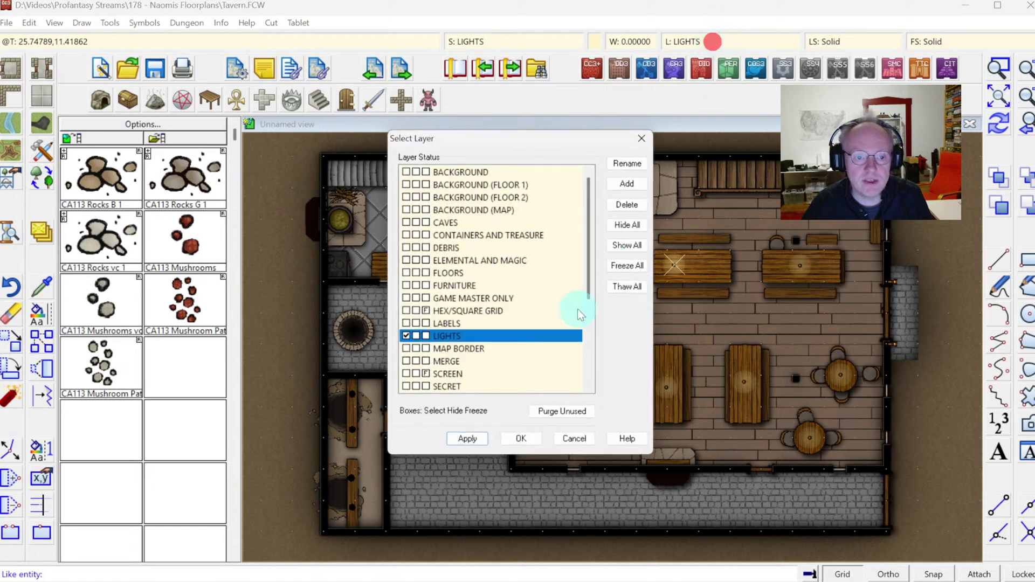
pyautogui.click(520, 438)
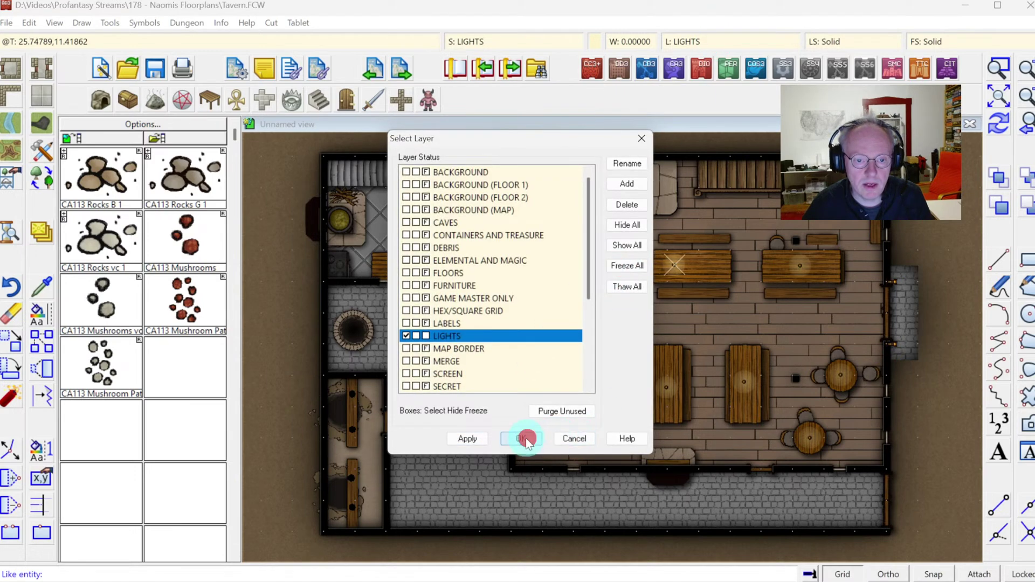
pyautogui.click(676, 266)
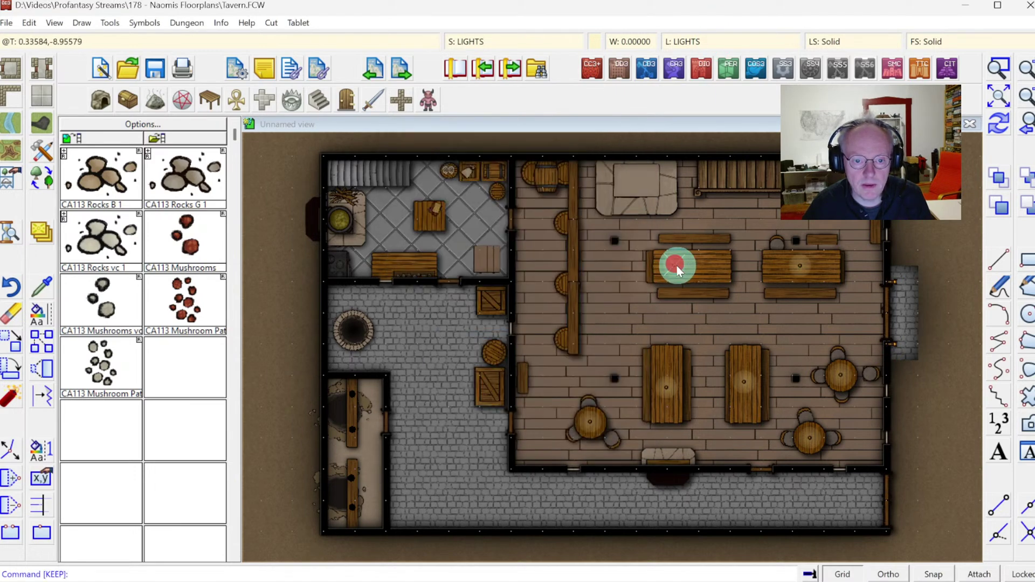
# Edit the light on the main room's upper-left table and set its intensity to 100.
pyautogui.click(42, 479)
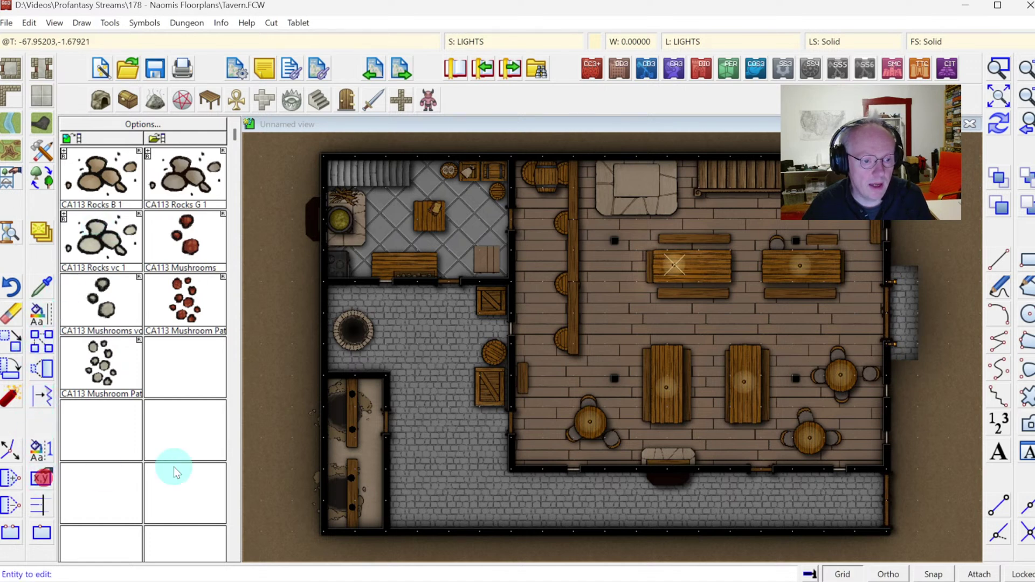
pyautogui.click(674, 262)
pyautogui.click(533, 249)
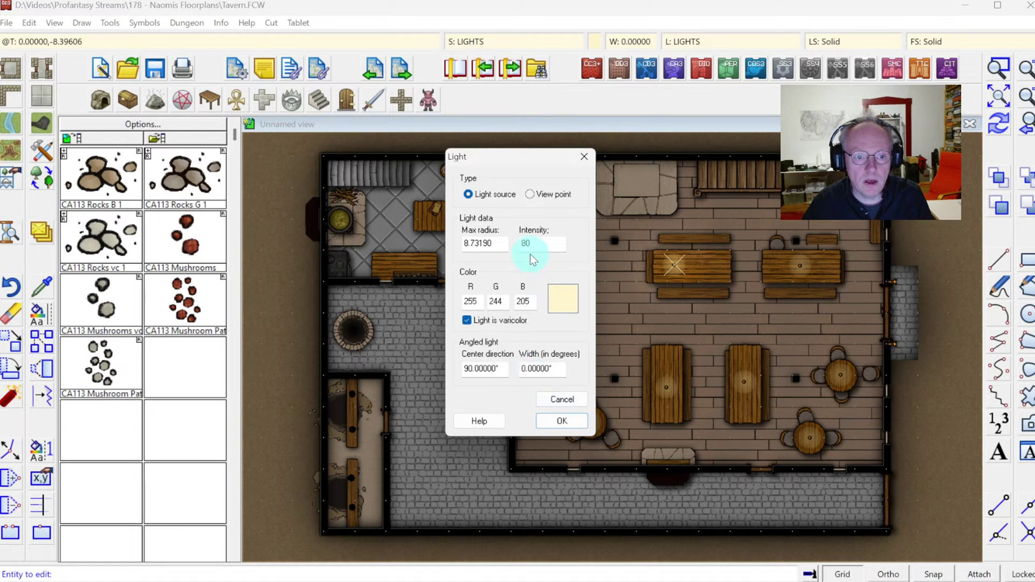
pyautogui.write('100')
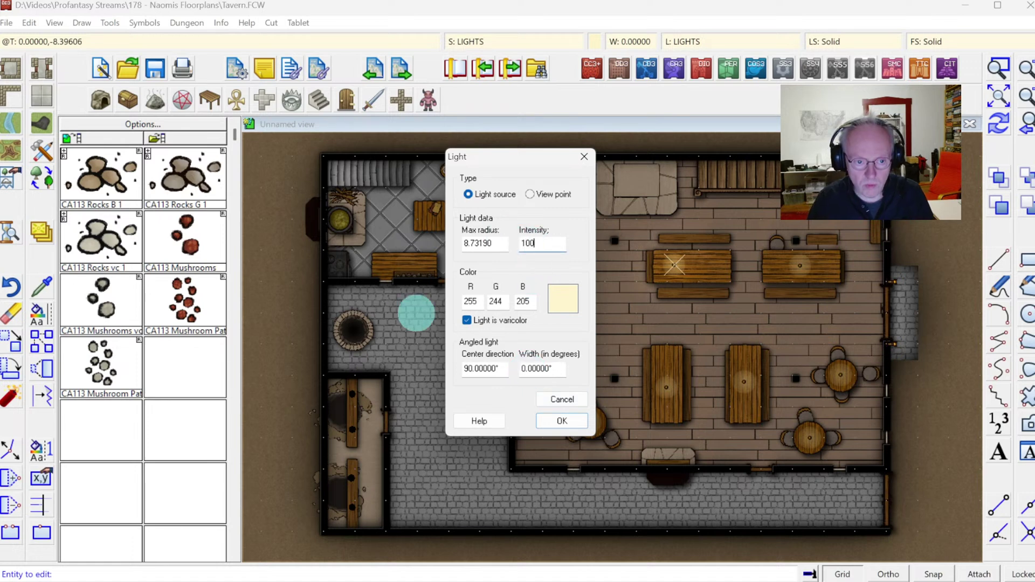
pyautogui.click(561, 420)
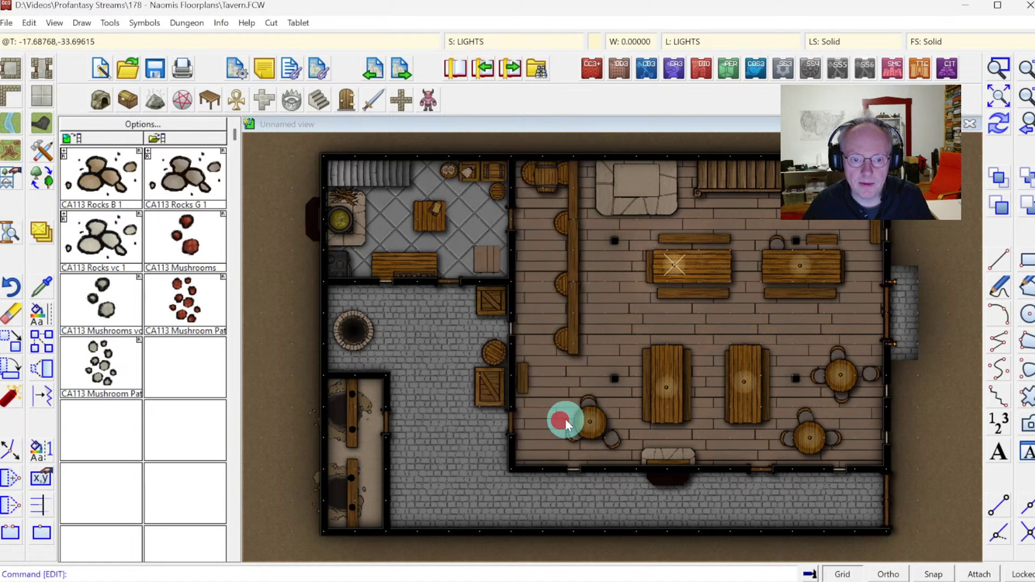
# Copy the table light onto the candles of the other three long tables and the three round tables, and redraw the drawing.
pyautogui.click(42, 341)
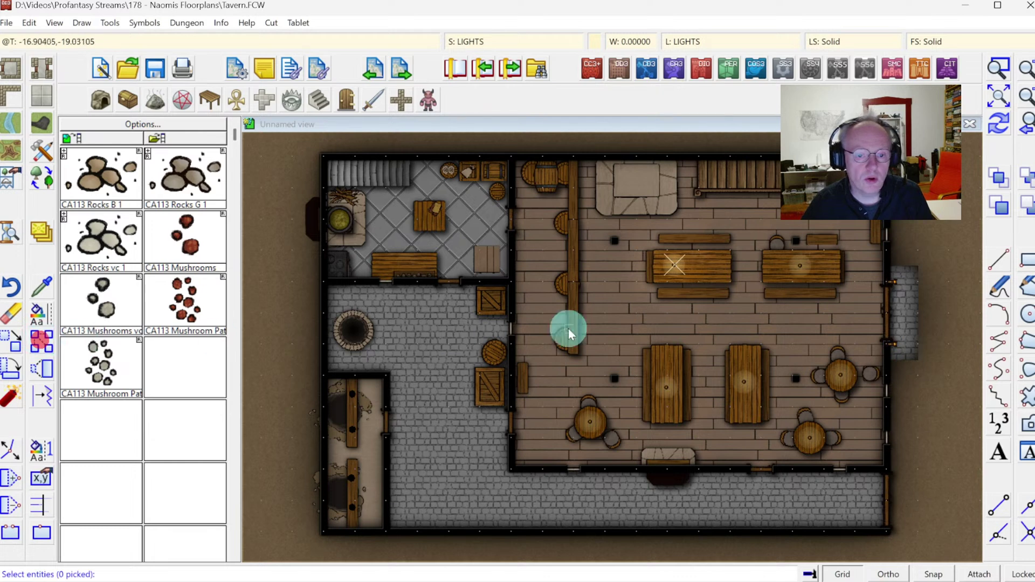
pyautogui.click(677, 264)
pyautogui.rightClick(677, 265)
pyautogui.click(694, 275)
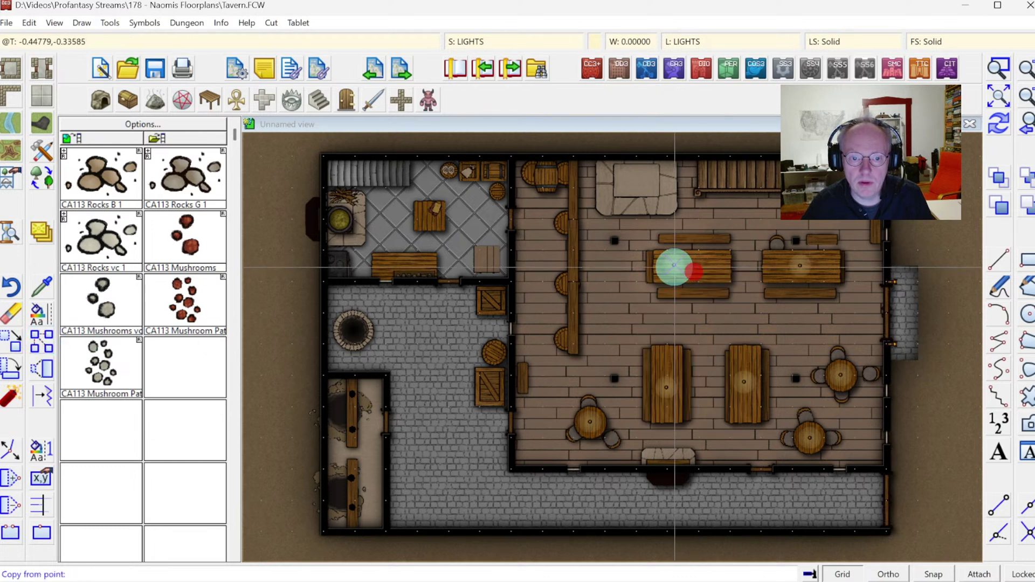
pyautogui.click(675, 265)
pyautogui.click(799, 265)
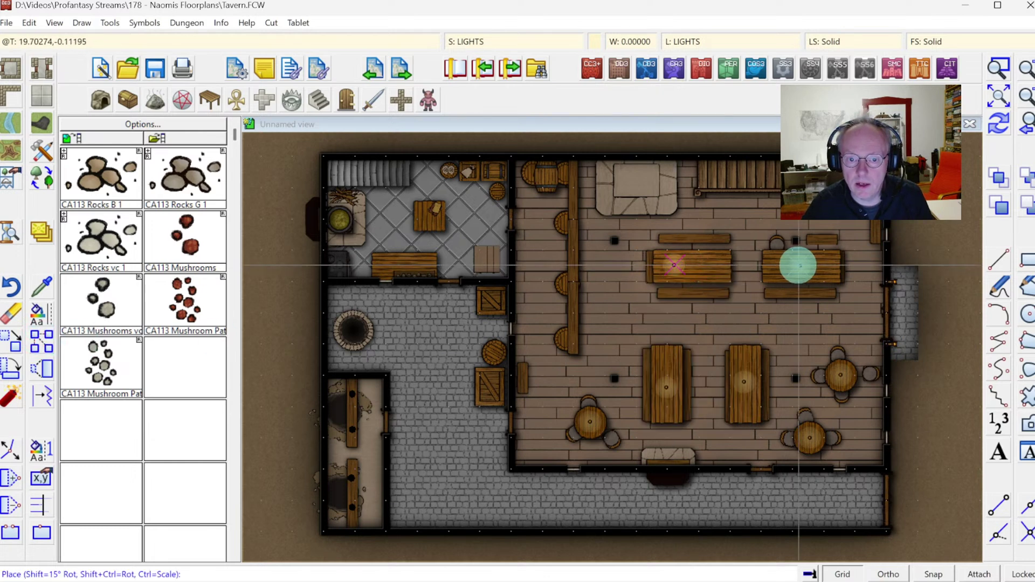
pyautogui.click(744, 382)
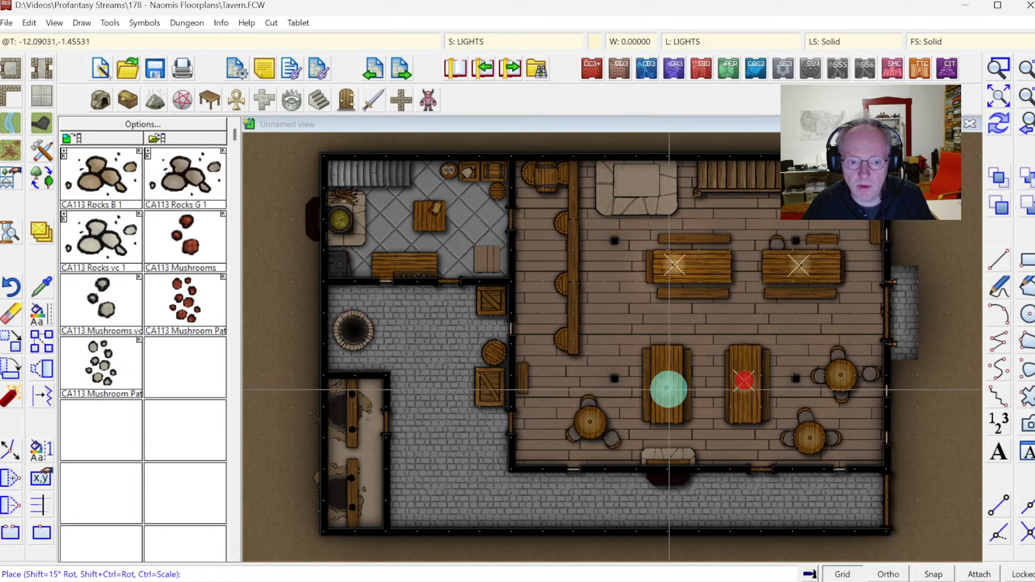
pyautogui.click(668, 387)
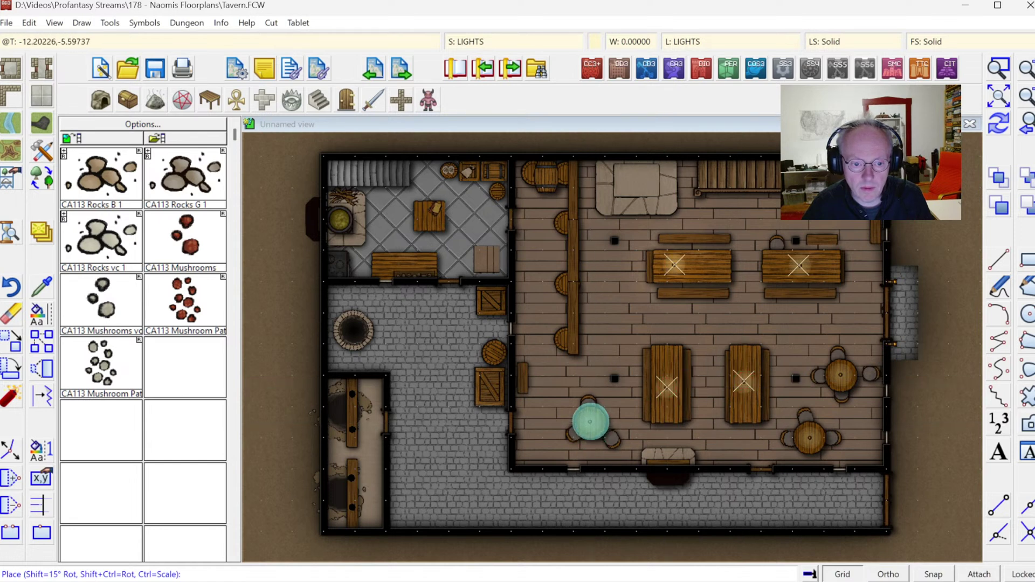
pyautogui.click(589, 422)
pyautogui.click(810, 436)
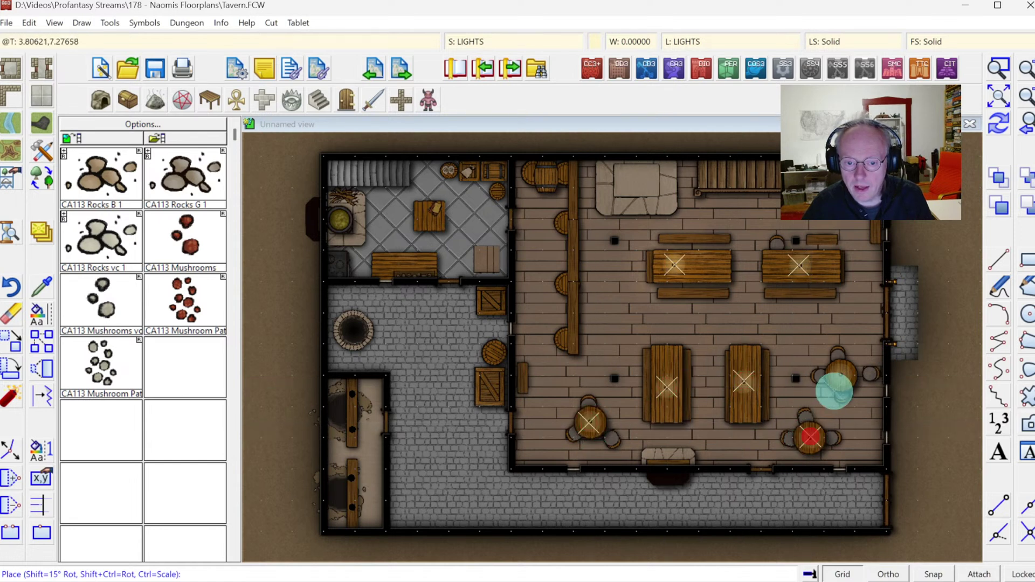
pyautogui.click(840, 374)
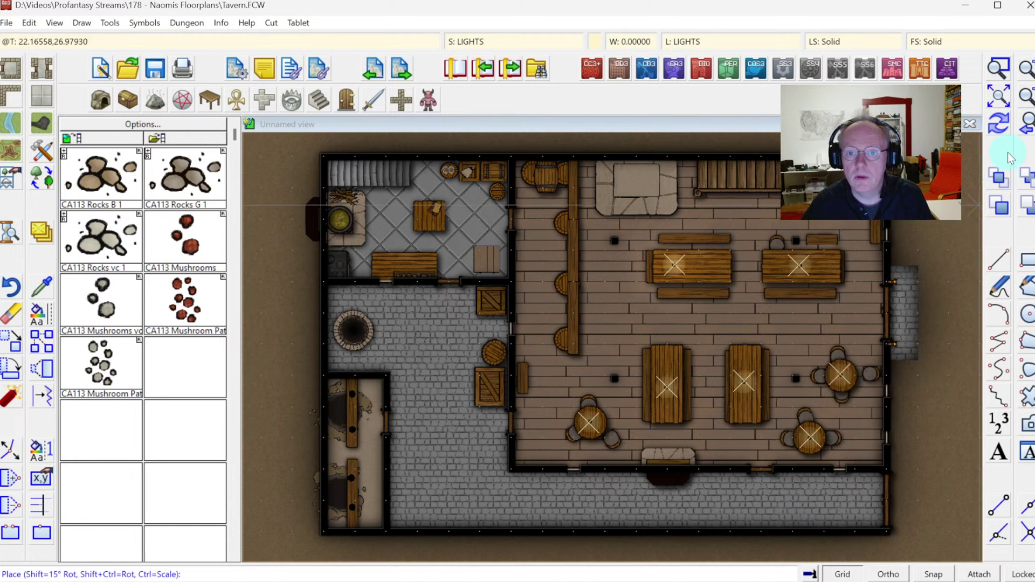
pyautogui.click(1000, 119)
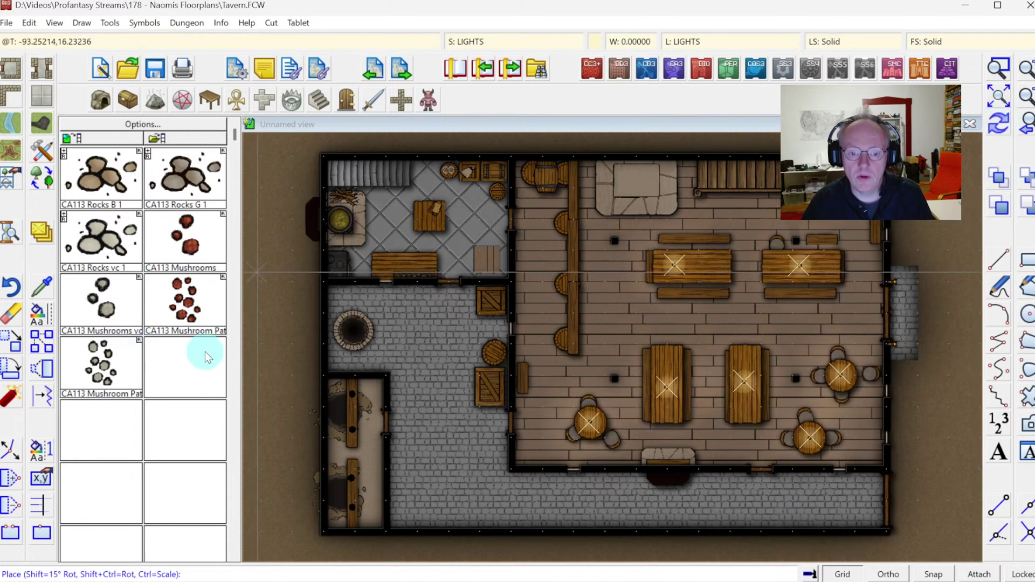
pyautogui.rightClick(276, 353)
# Hide the light symbols in the drawing.
pyautogui.click(187, 23)
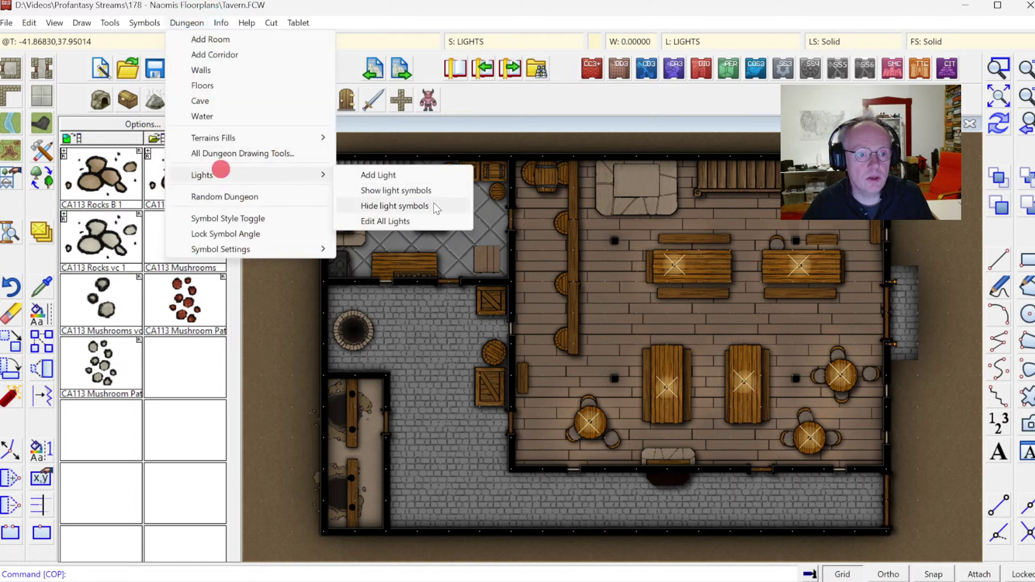
pyautogui.click(420, 208)
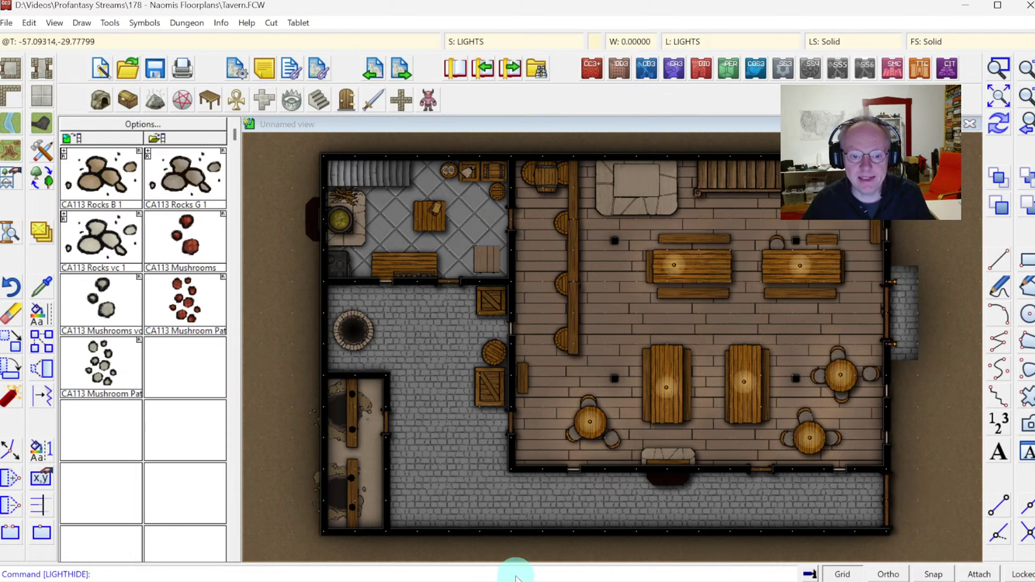
pyautogui.click(715, 475)
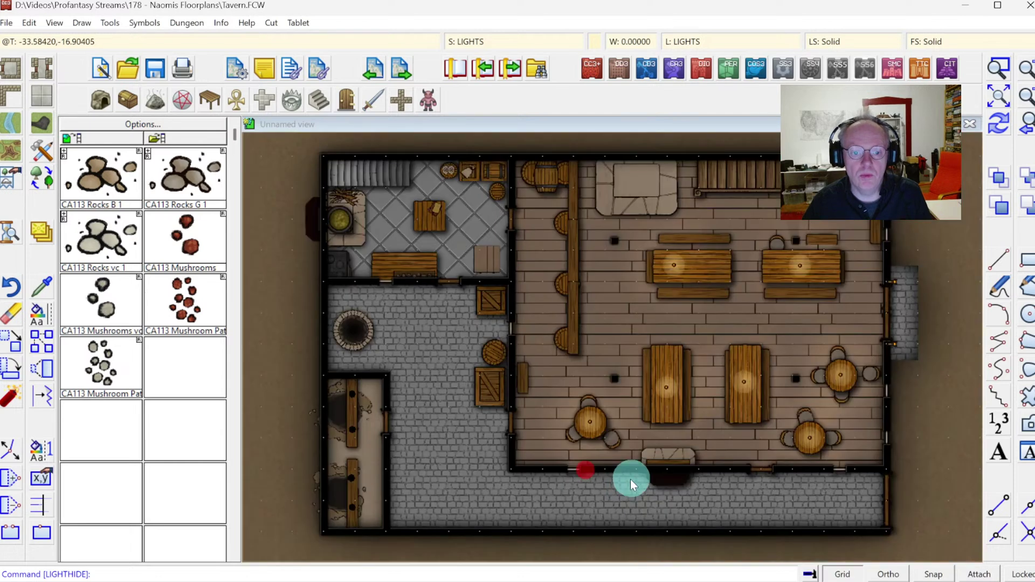
# Begin adding a new light source and turn snap on.
pyautogui.click(178, 22)
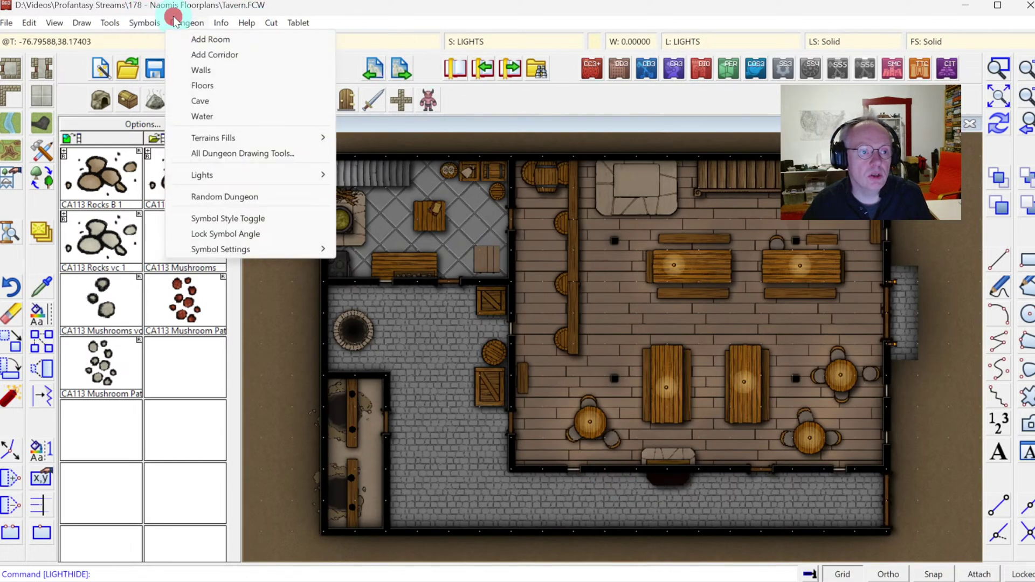
pyautogui.click(231, 175)
pyautogui.click(369, 175)
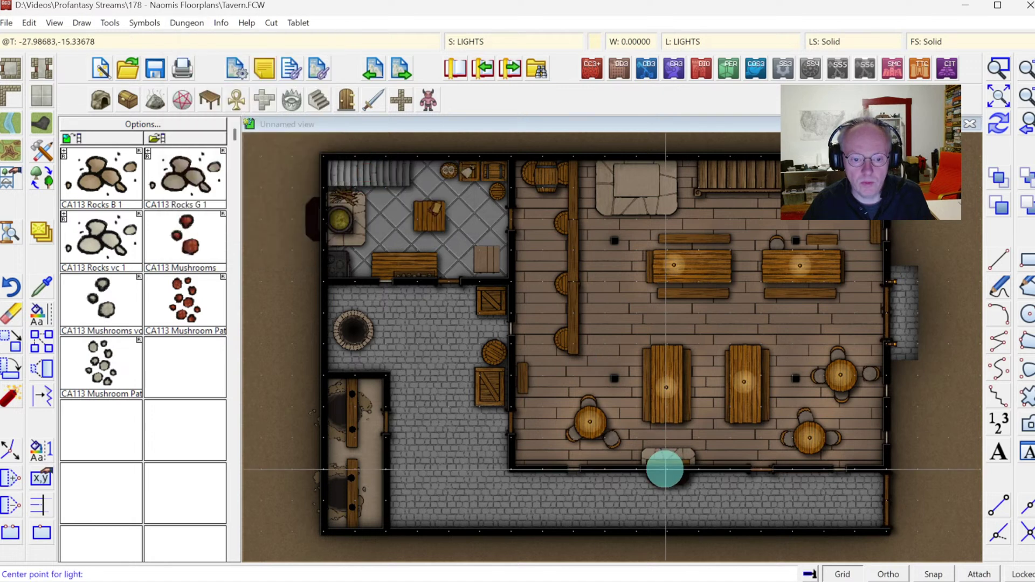
pyautogui.click(931, 574)
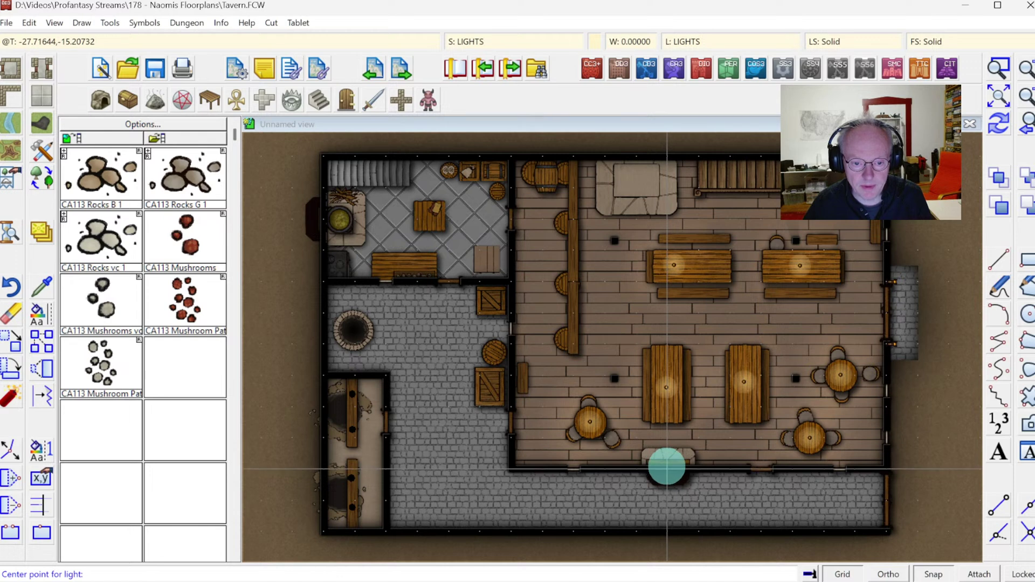
pyautogui.click(667, 467)
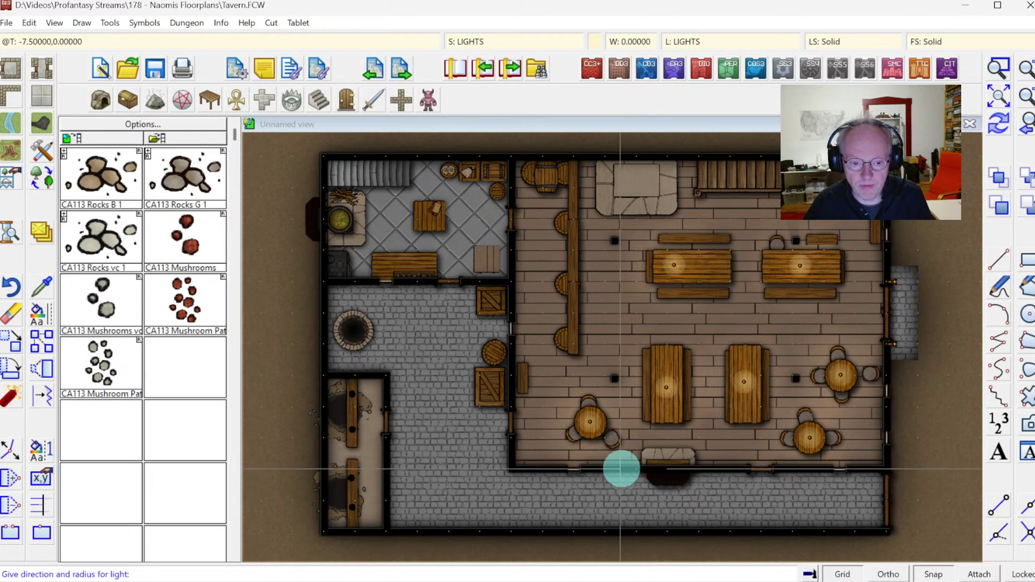
pyautogui.click(561, 468)
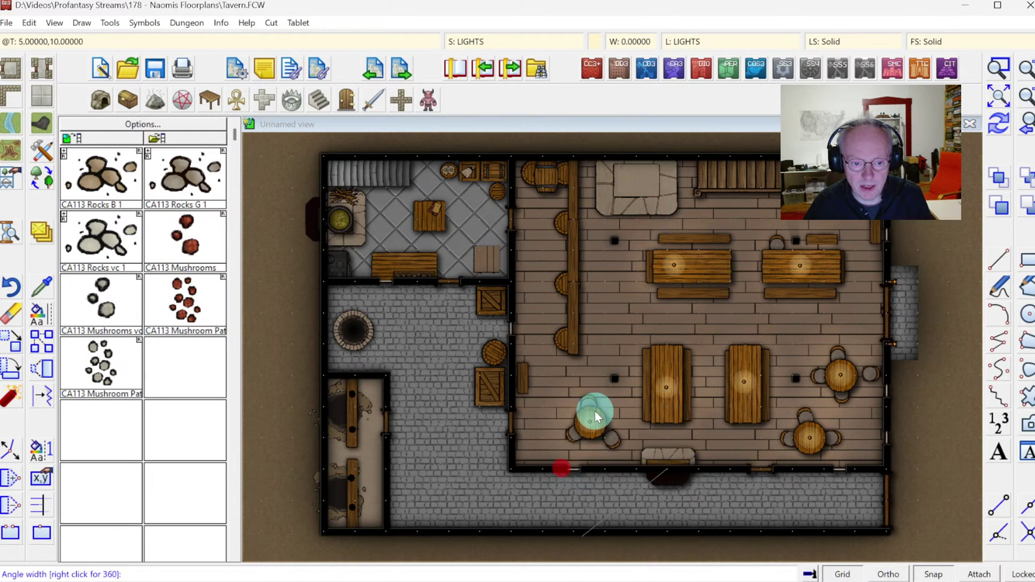
pyautogui.click(648, 408)
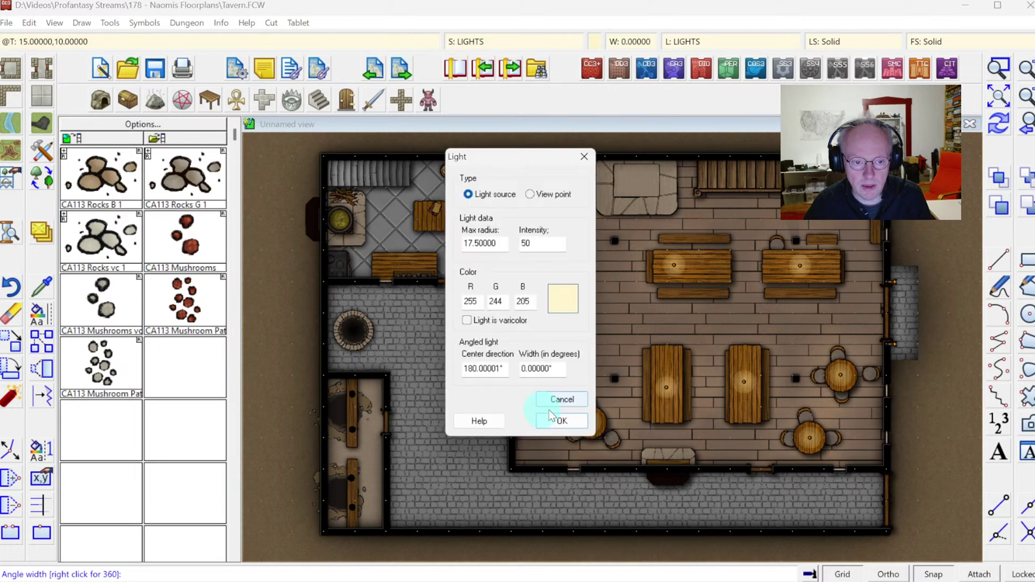
pyautogui.click(560, 399)
# With snap on, place a 180-degree light of 17.5 radius at the main room's lower fireplace, directed at 90 degrees into the room.
pyautogui.rightClick(640, 430)
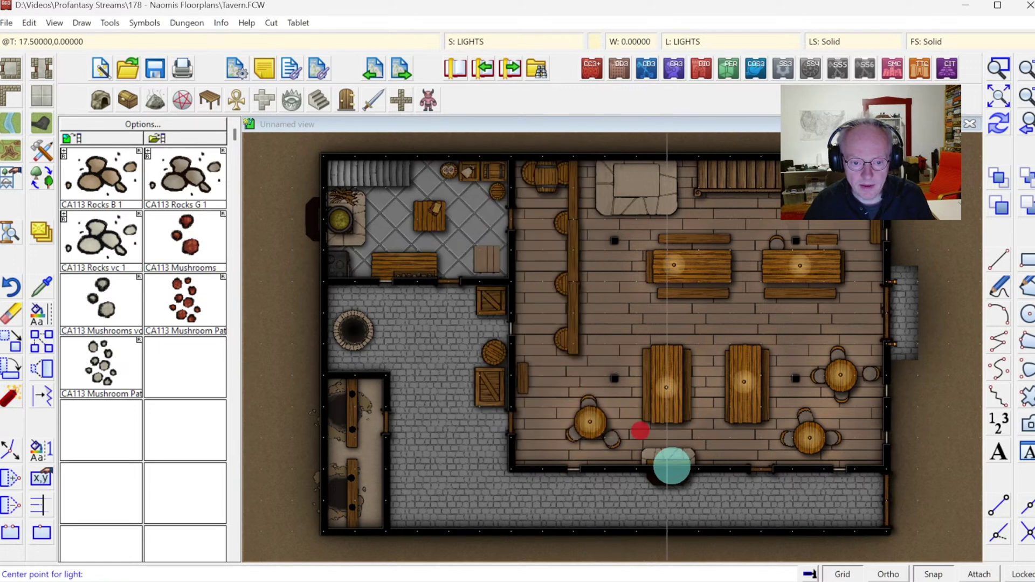
pyautogui.click(668, 469)
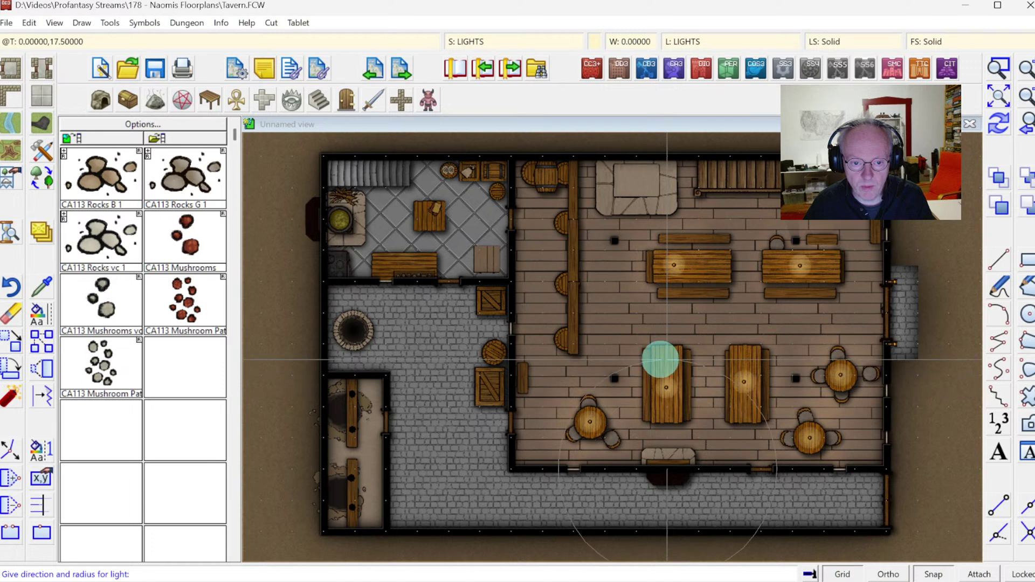
pyautogui.click(663, 358)
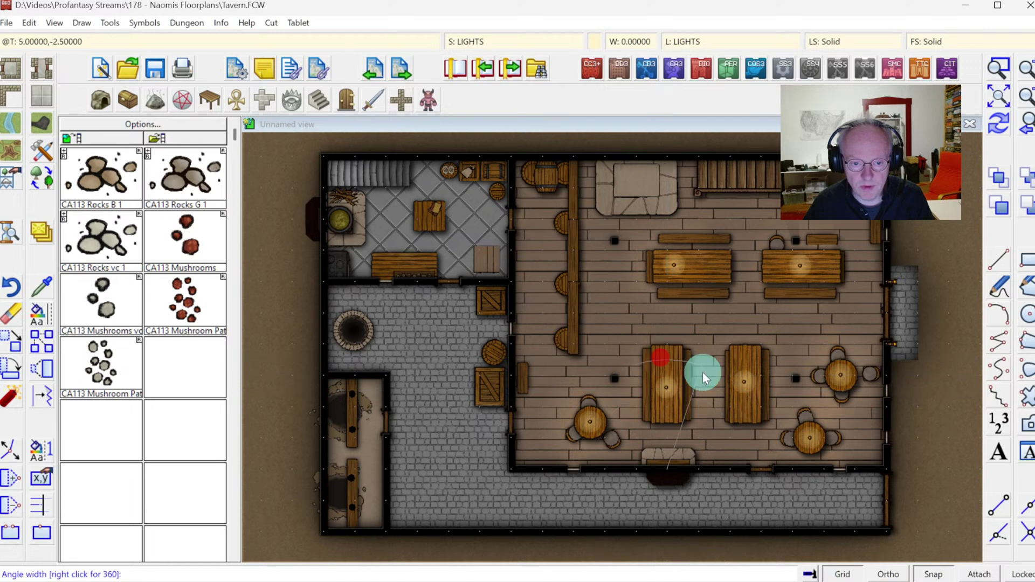
pyautogui.click(790, 468)
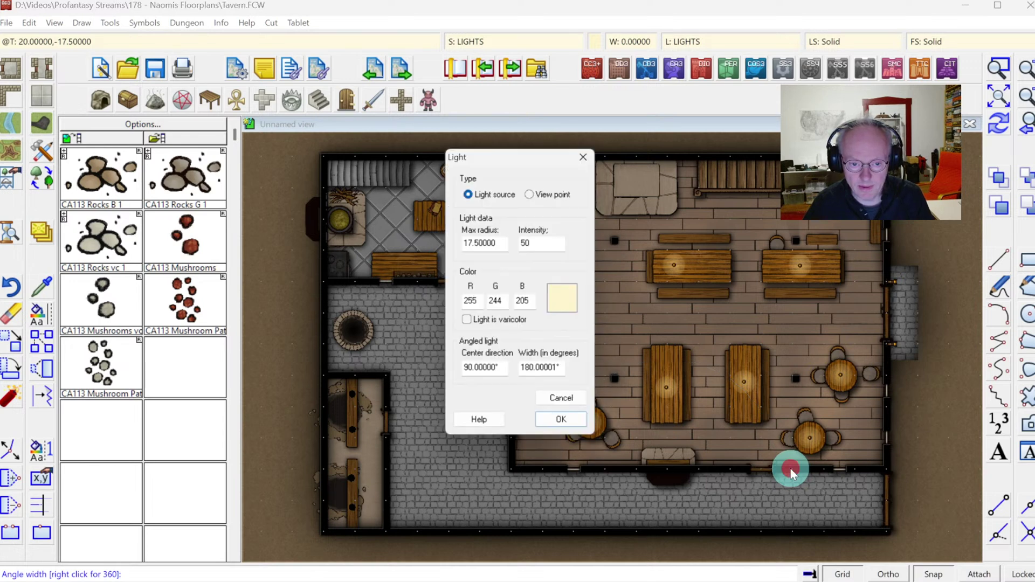
# Give the fireplace light an intensity of 90 and a pale pink color (RGB 254, 234, 227), and create it.
pyautogui.click(539, 246)
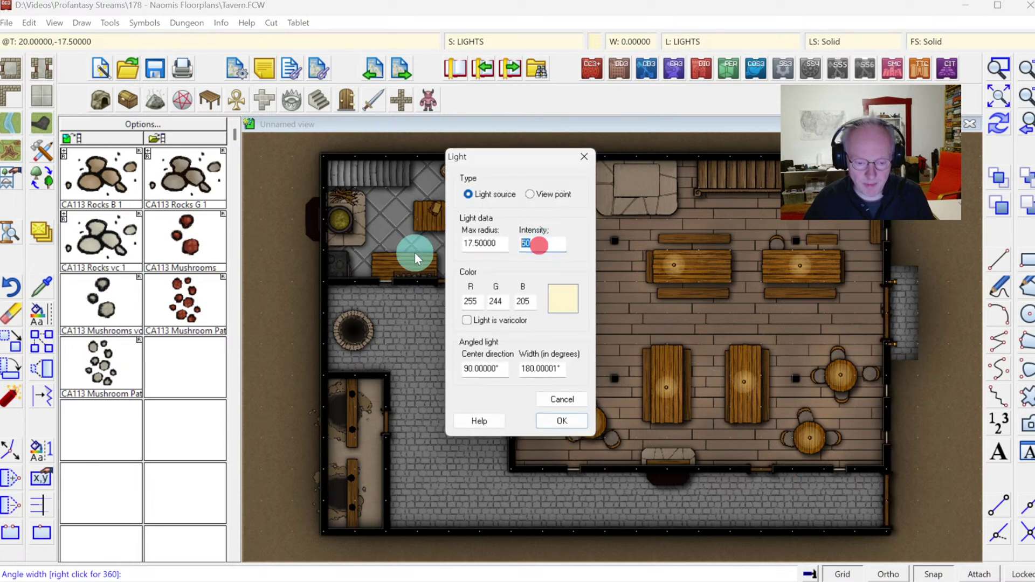
pyautogui.write('90')
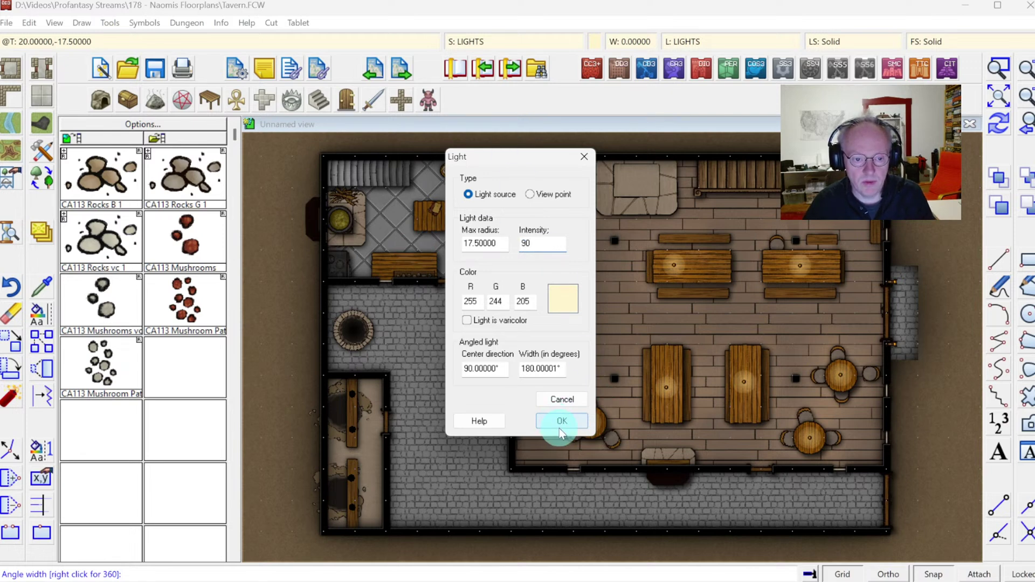
pyautogui.moveTo(559, 431); pyautogui.dragTo(566, 318)
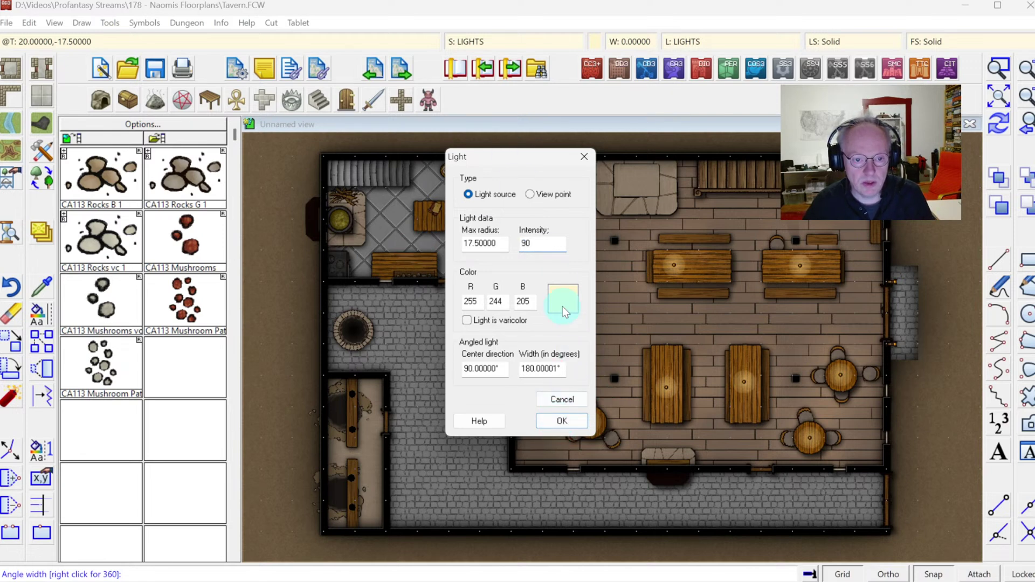
pyautogui.click(562, 303)
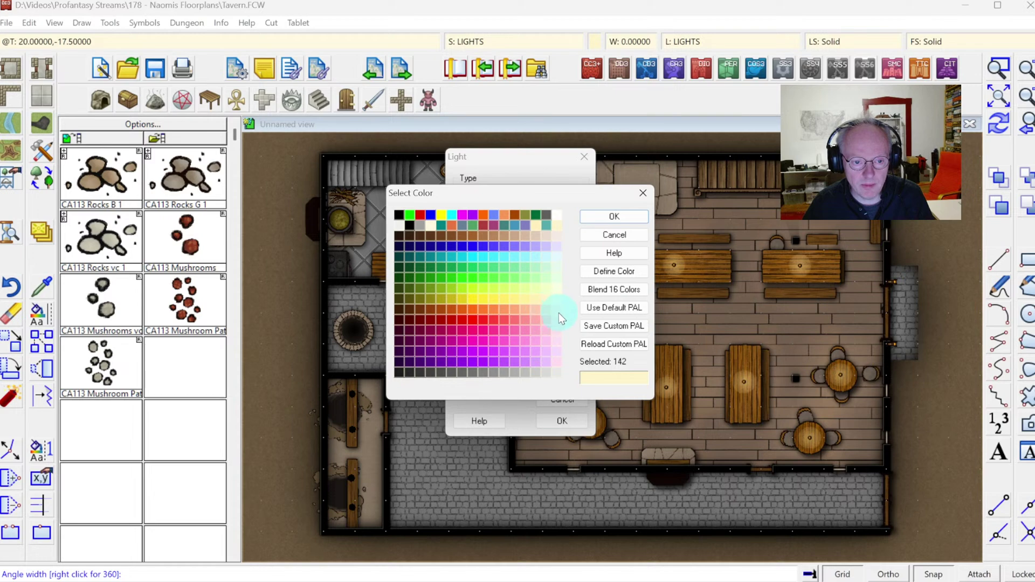
pyautogui.click(608, 216)
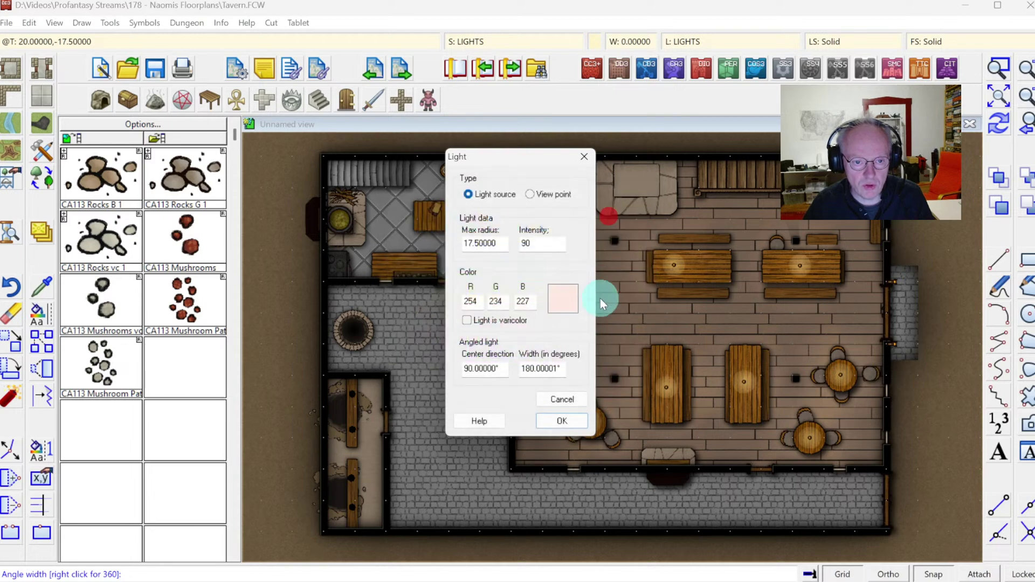
pyautogui.click(564, 419)
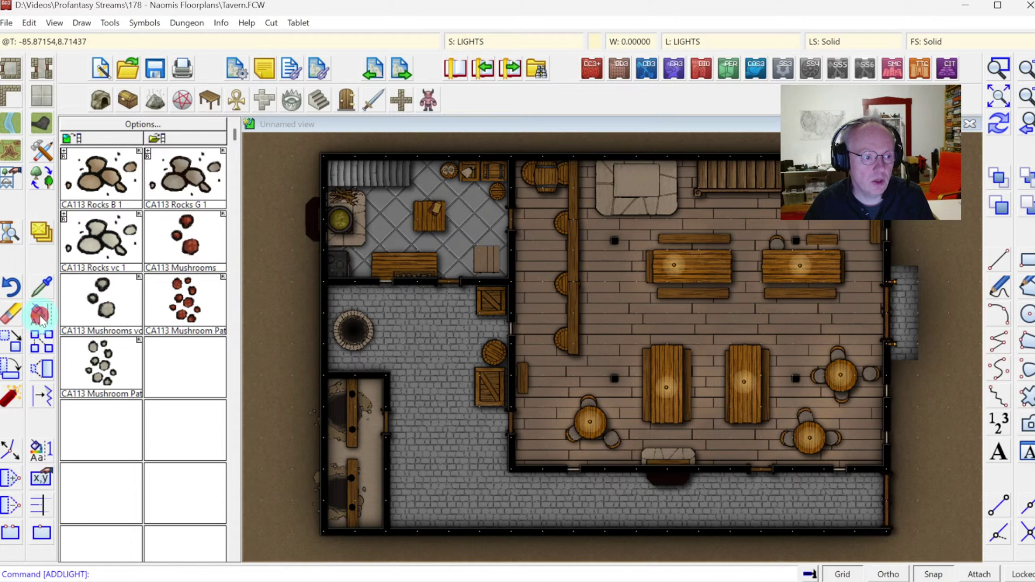
# Recolor the main room's fireplace light to pale pink palette color 159 and make that the current drawing color.
pyautogui.rightClick(41, 318)
pyautogui.click(92, 394)
pyautogui.rightClick(641, 346)
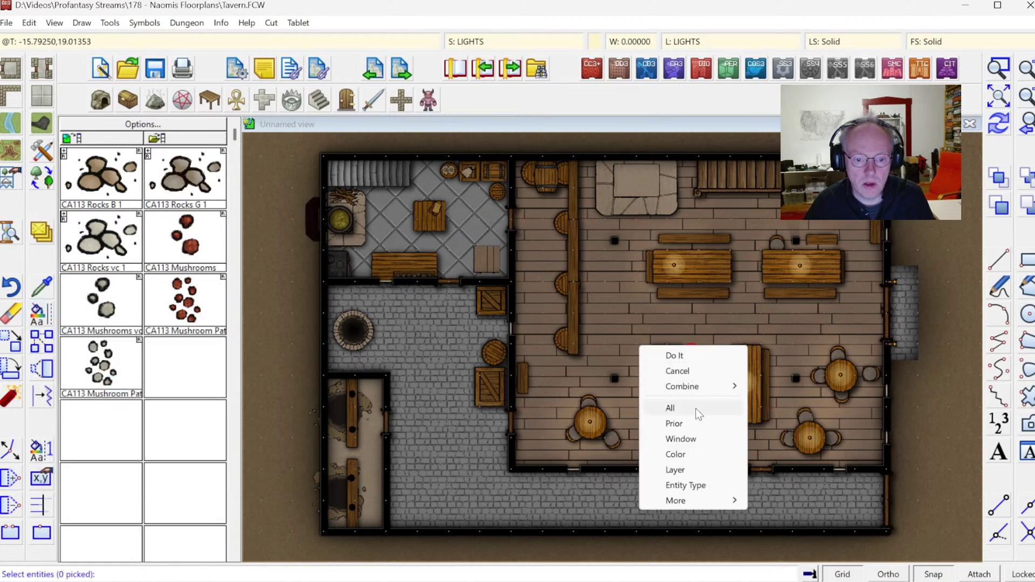
pyautogui.click(681, 425)
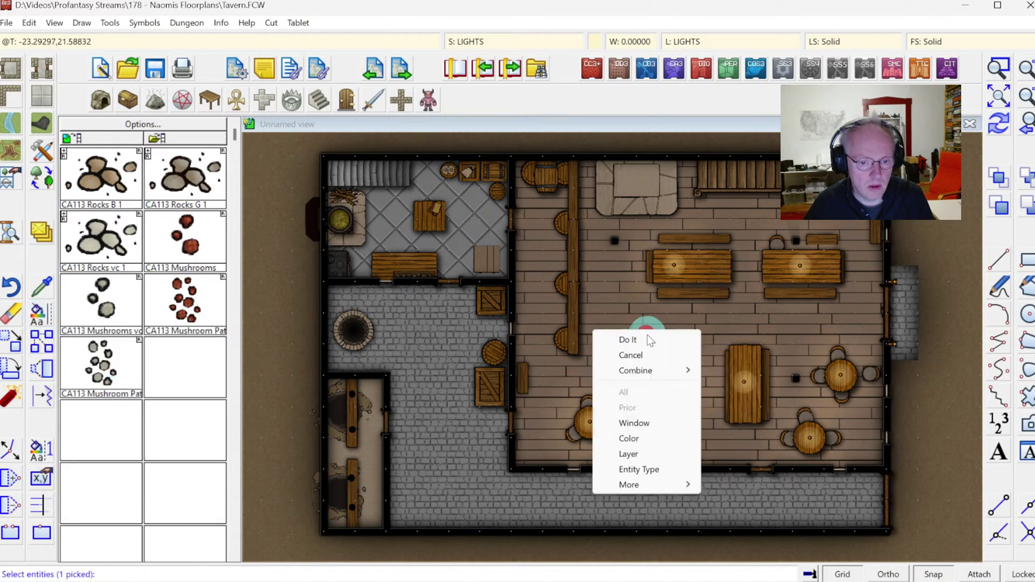
pyautogui.rightClick(646, 336)
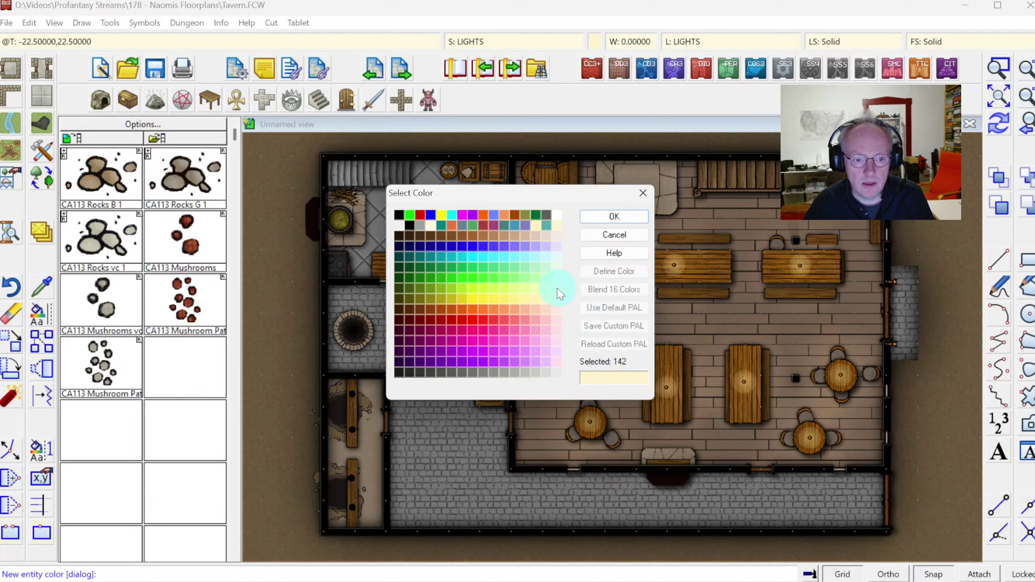
pyautogui.click(557, 312)
pyautogui.click(604, 216)
pyautogui.click(603, 215)
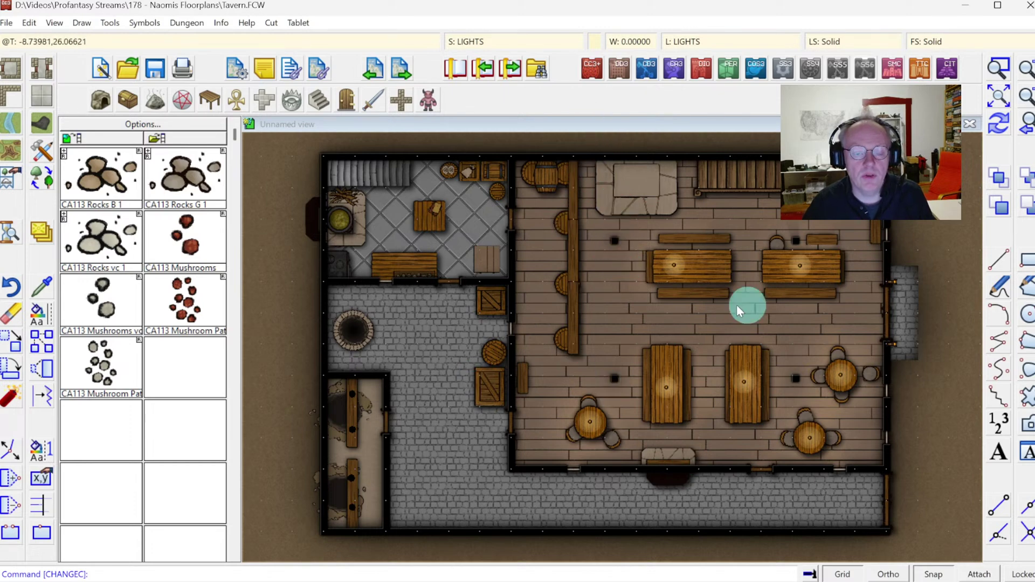
pyautogui.click(588, 41)
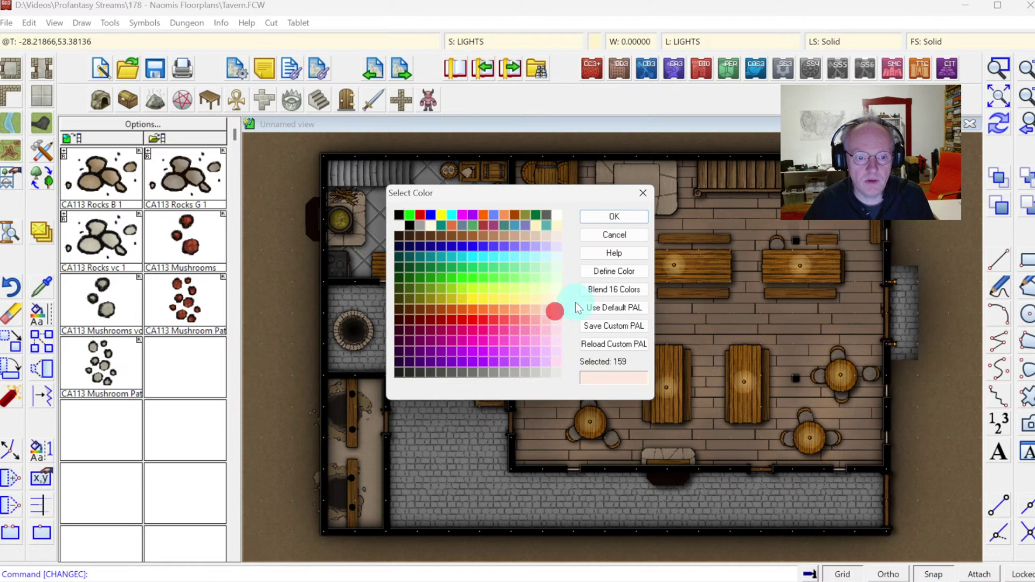
pyautogui.click(614, 216)
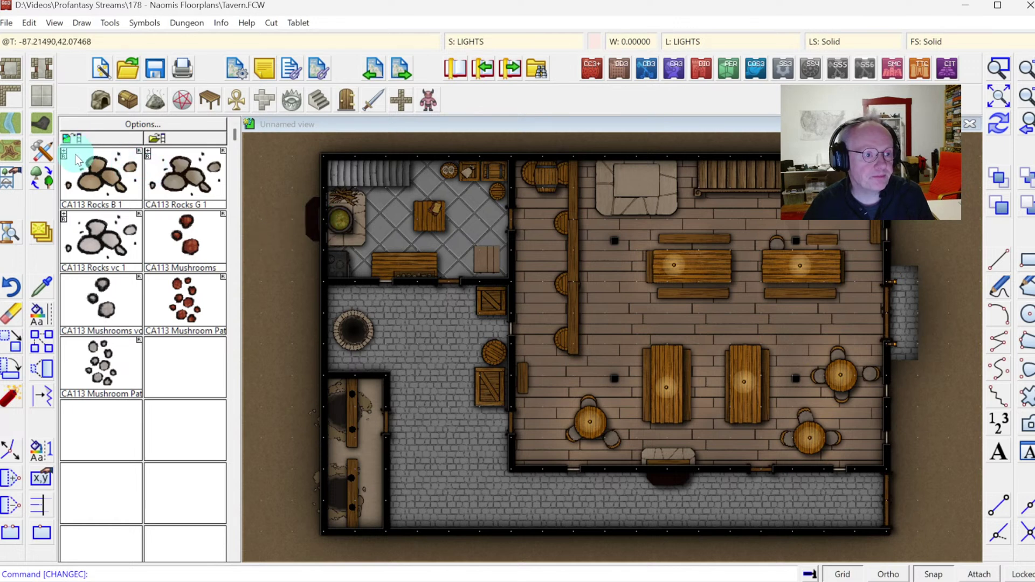
# Add a 180-degree light of 10 radius at the kitchen hearth on the outer wall, directed at 0 degrees into the kitchen.
pyautogui.click(190, 25)
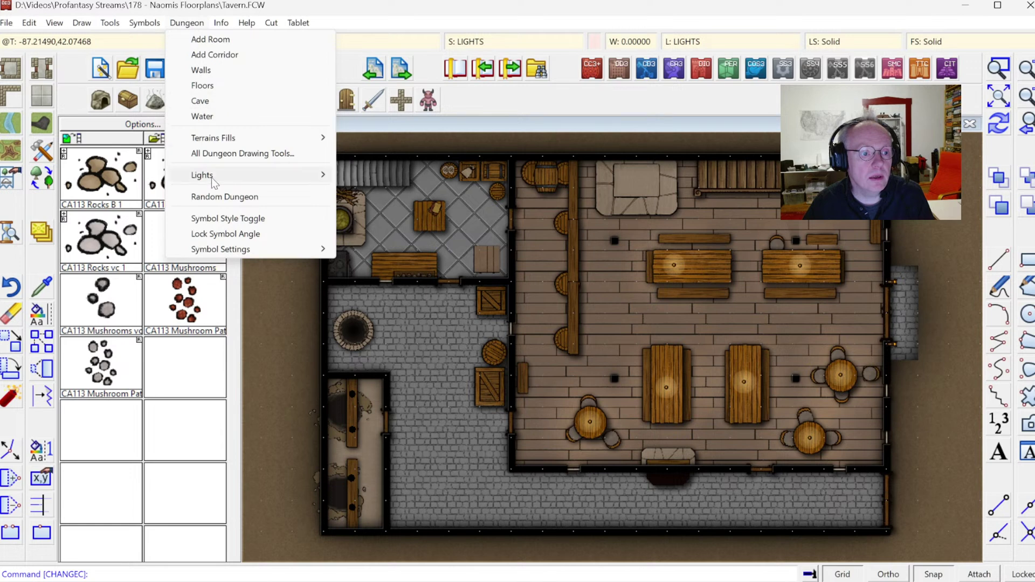
pyautogui.moveTo(211, 178)
pyautogui.click(383, 177)
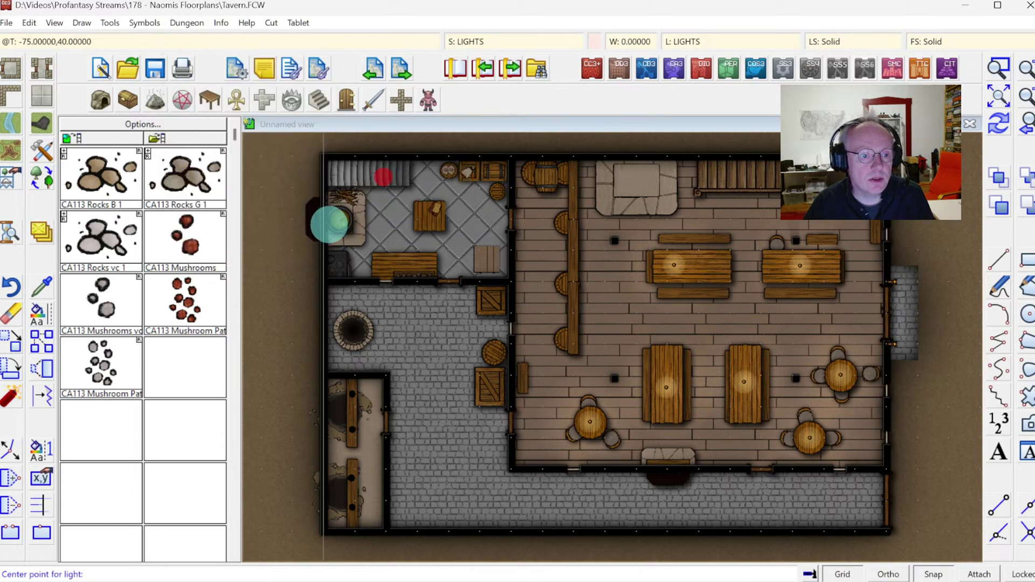
pyautogui.click(323, 220)
pyautogui.click(387, 222)
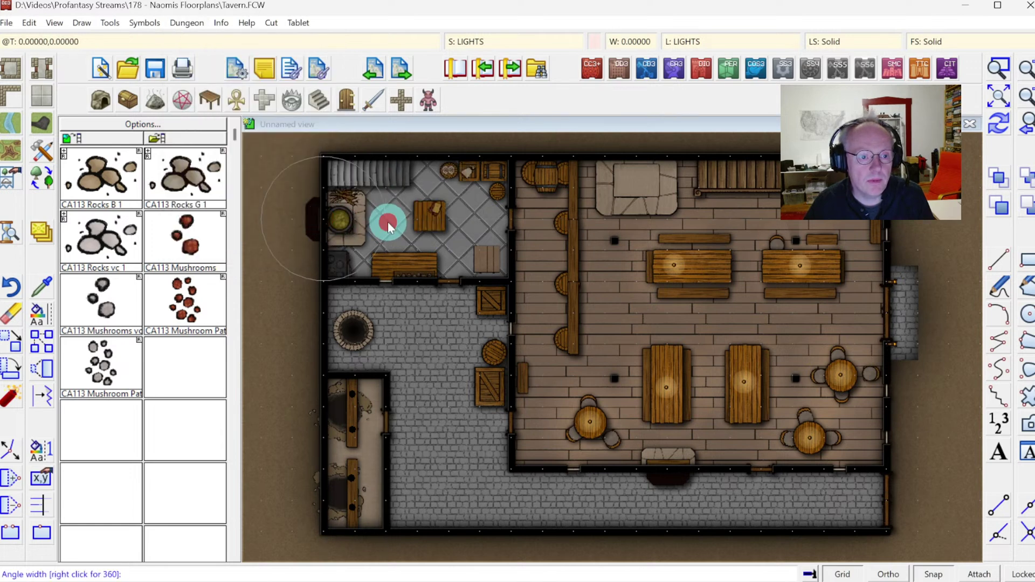
pyautogui.click(328, 157)
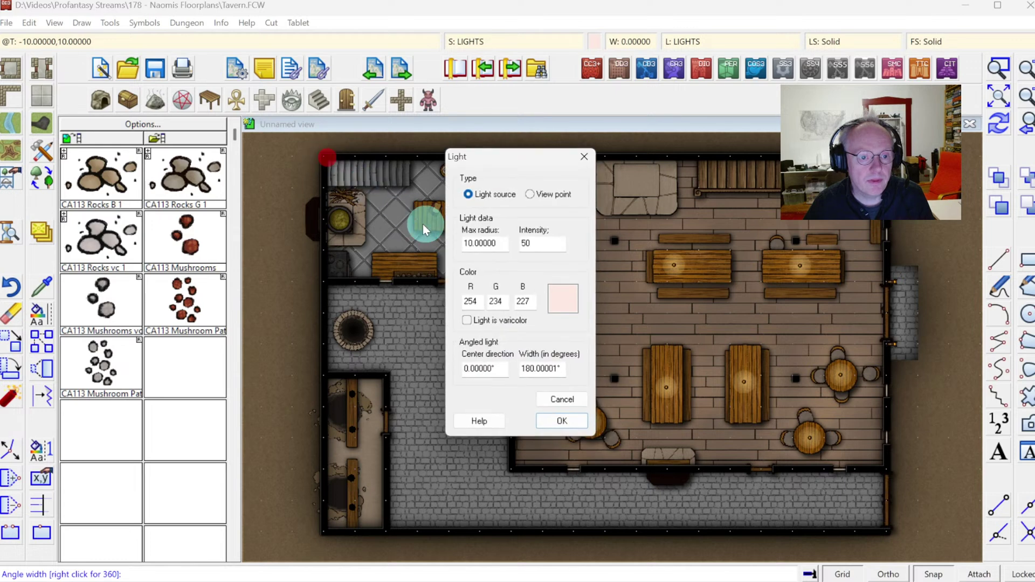
# Give the kitchen hearth light an intensity of 90, make it varicolor, and create it.
pyautogui.doubleClick(533, 243)
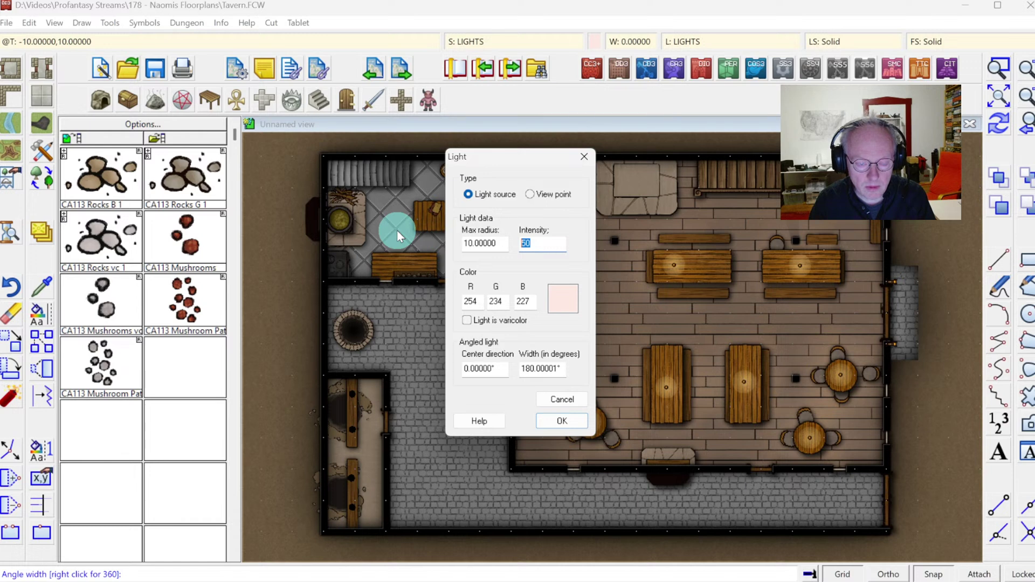
pyautogui.write('90')
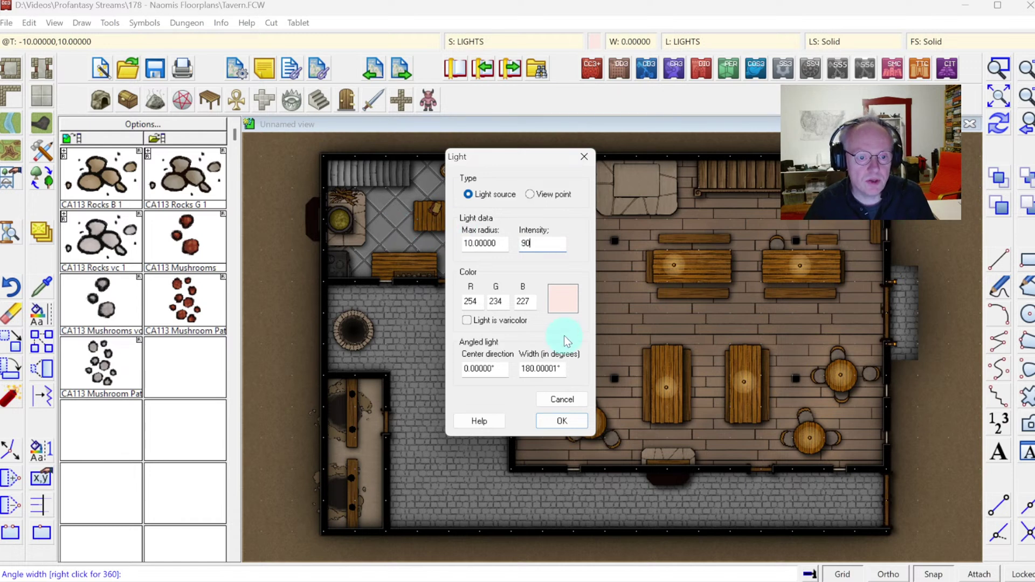
pyautogui.click(480, 320)
pyautogui.click(562, 421)
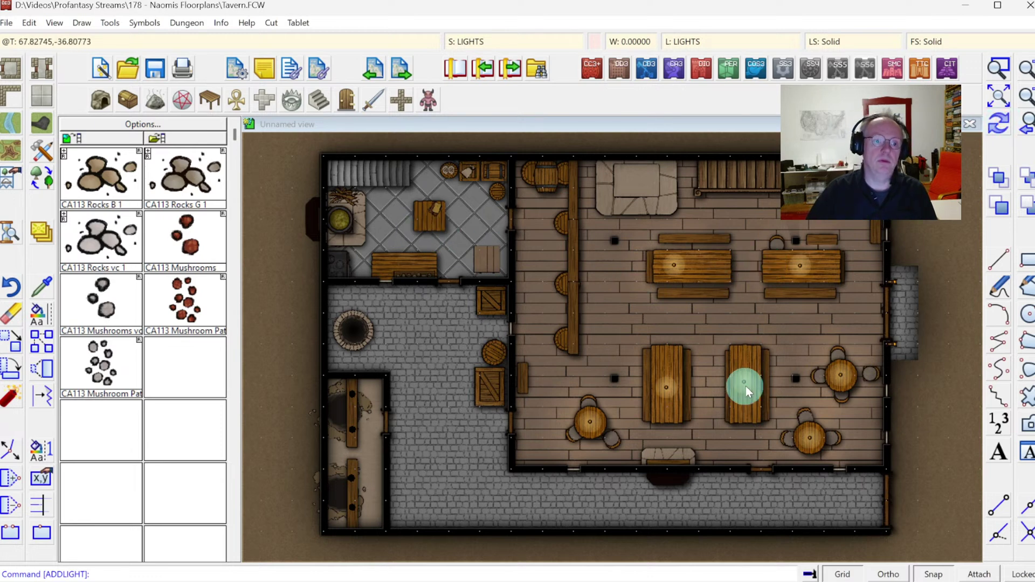
# Show the light symbols in the drawing.
pyautogui.click(190, 38)
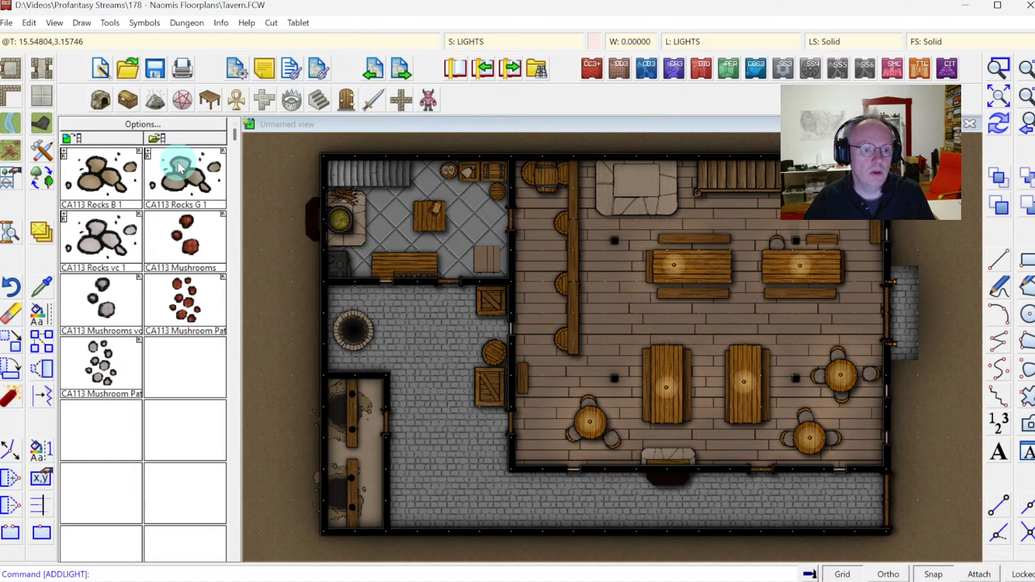
pyautogui.click(188, 23)
pyautogui.moveTo(240, 176)
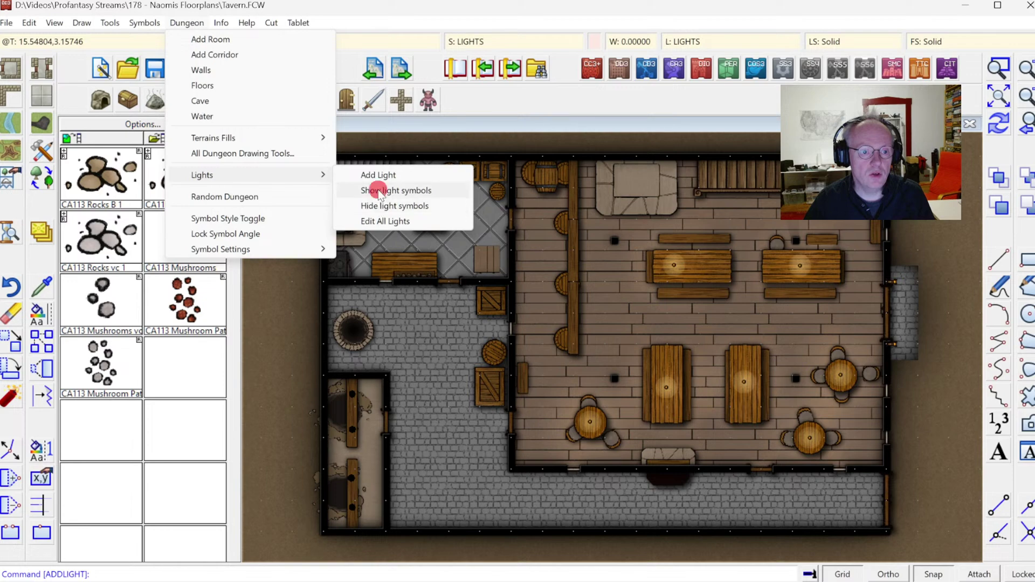
pyautogui.click(377, 191)
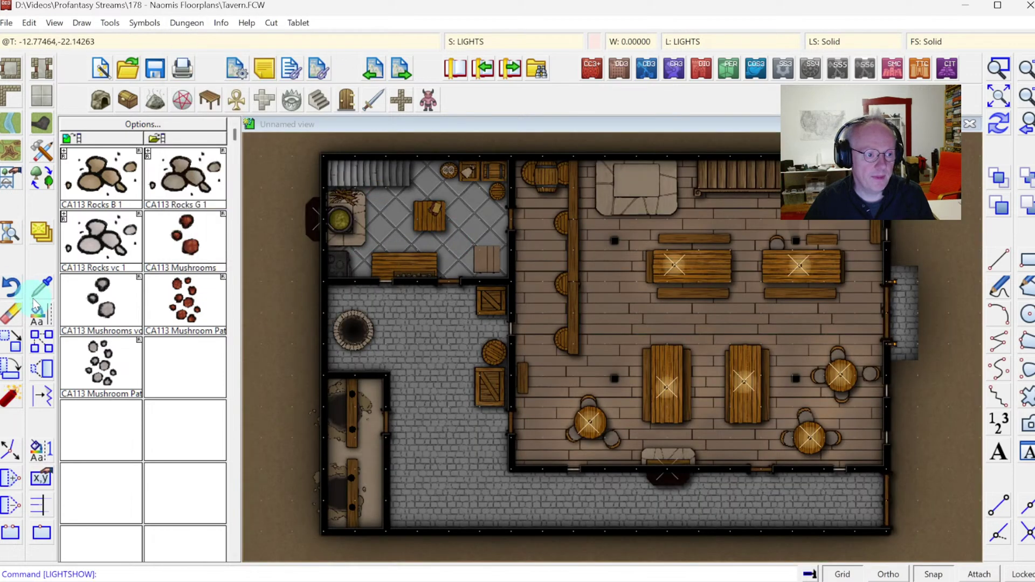
# Edit the kitchen hearth light and set its intensity to 120.
pyautogui.click(41, 479)
pyautogui.click(324, 219)
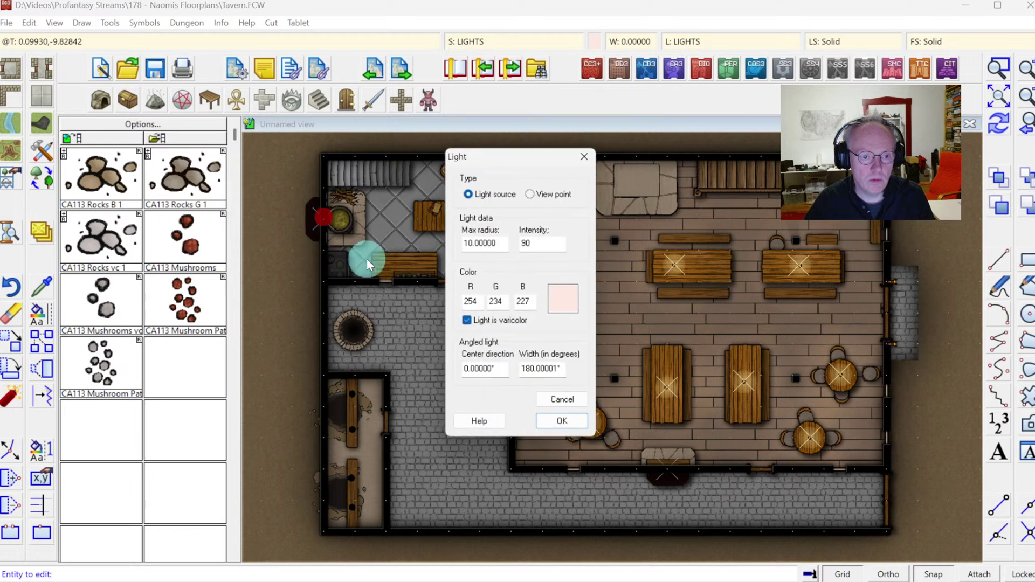
pyautogui.doubleClick(536, 243)
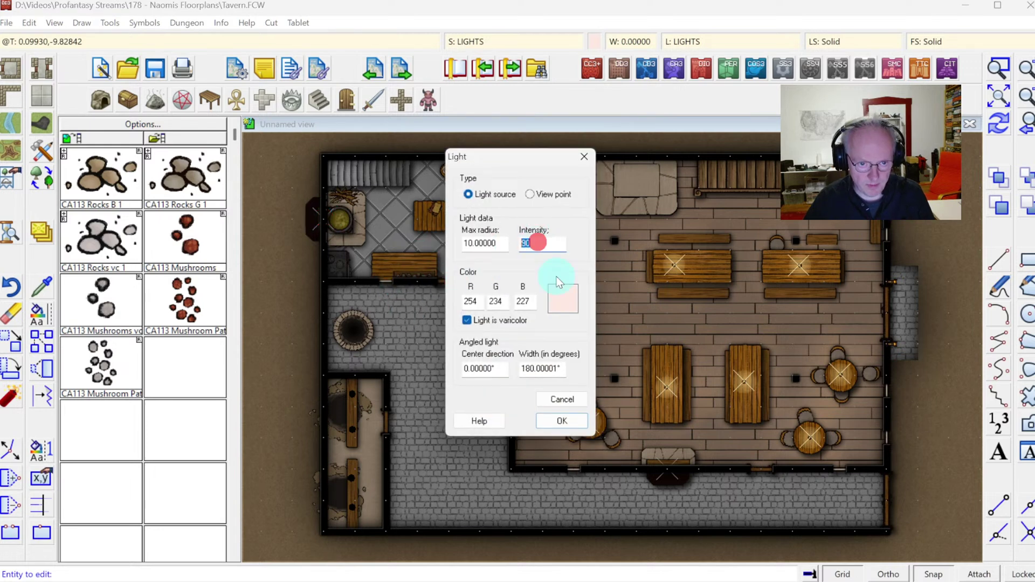
pyautogui.write('120')
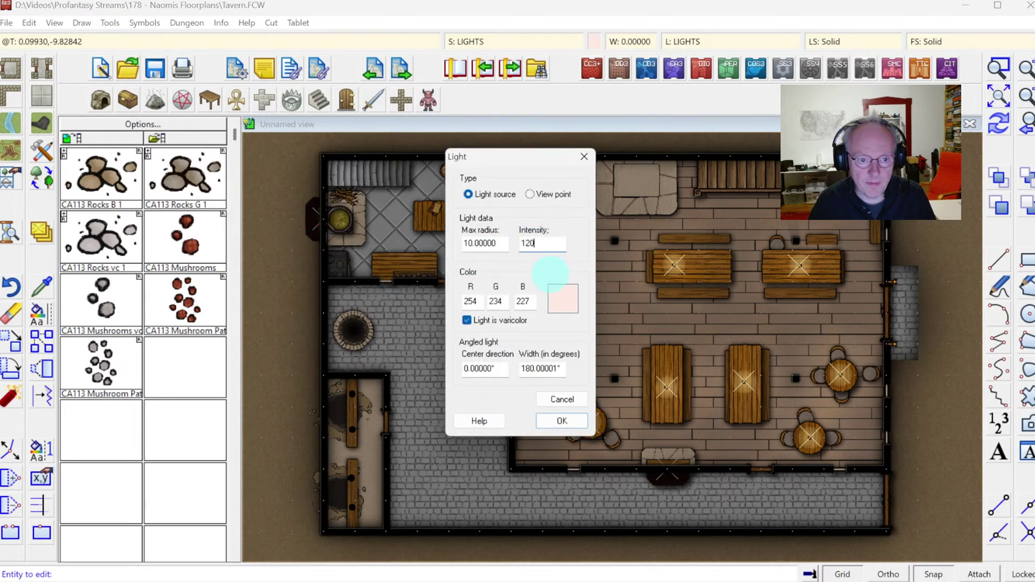
pyautogui.click(555, 423)
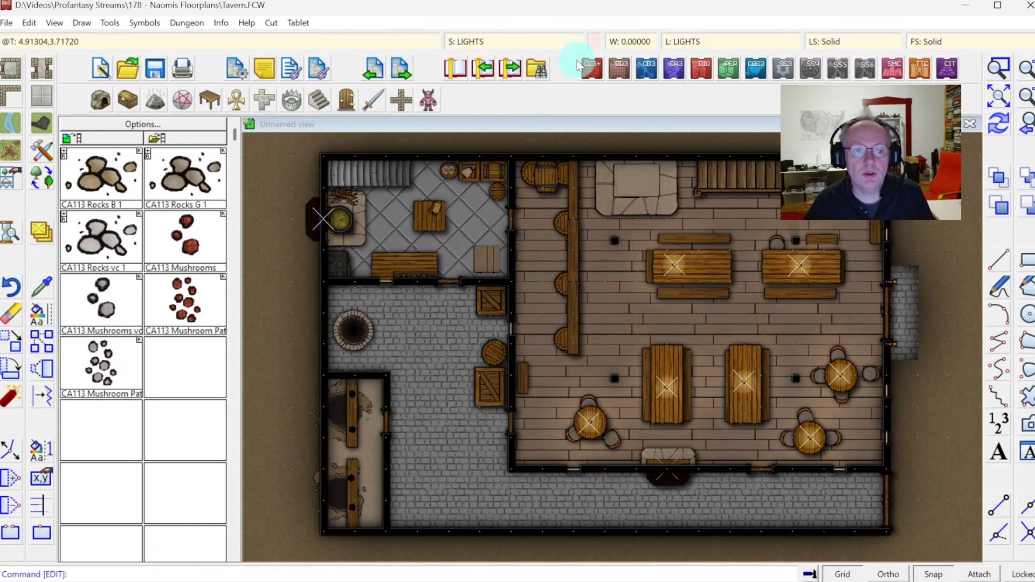
# With a pale cream color (RGB 255, 246, 230), place a 180-degree light of 12.5 radius at the entrance door's upper end, directed outward at 0 degrees.
pyautogui.click(595, 42)
pyautogui.click(557, 300)
pyautogui.click(593, 215)
pyautogui.click(139, 22)
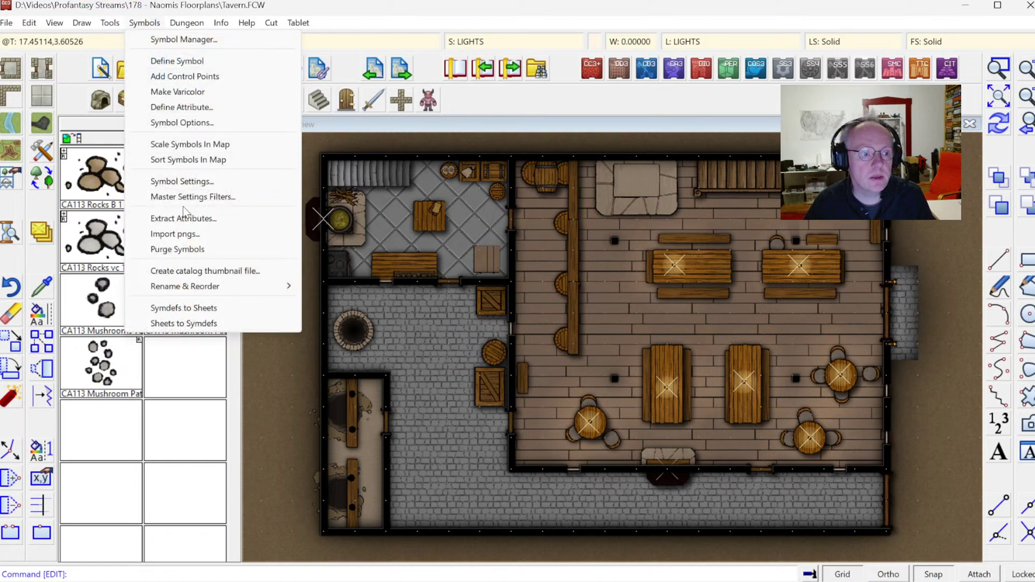
pyautogui.moveTo(174, 23)
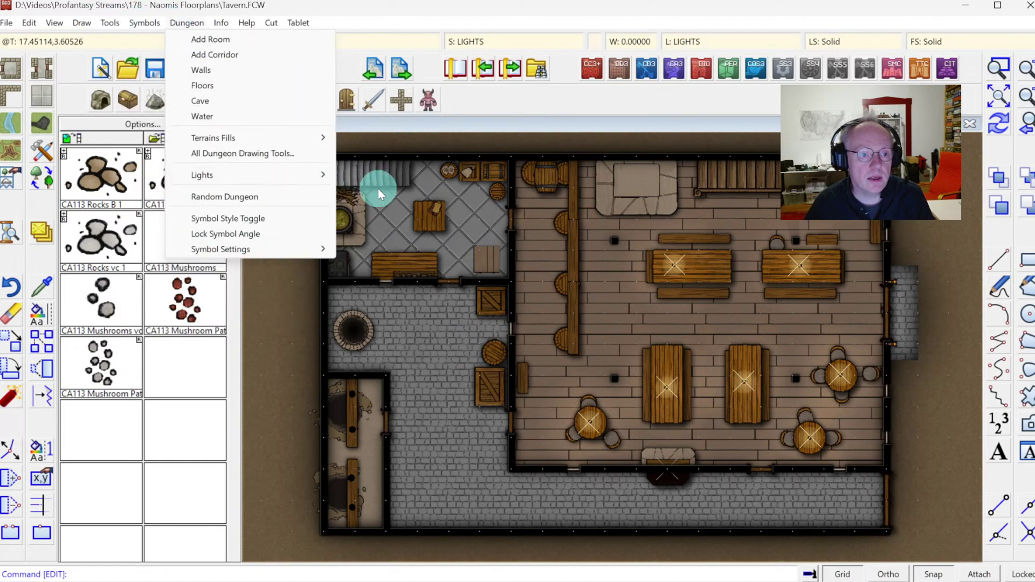
pyautogui.click(307, 173)
pyautogui.click(379, 177)
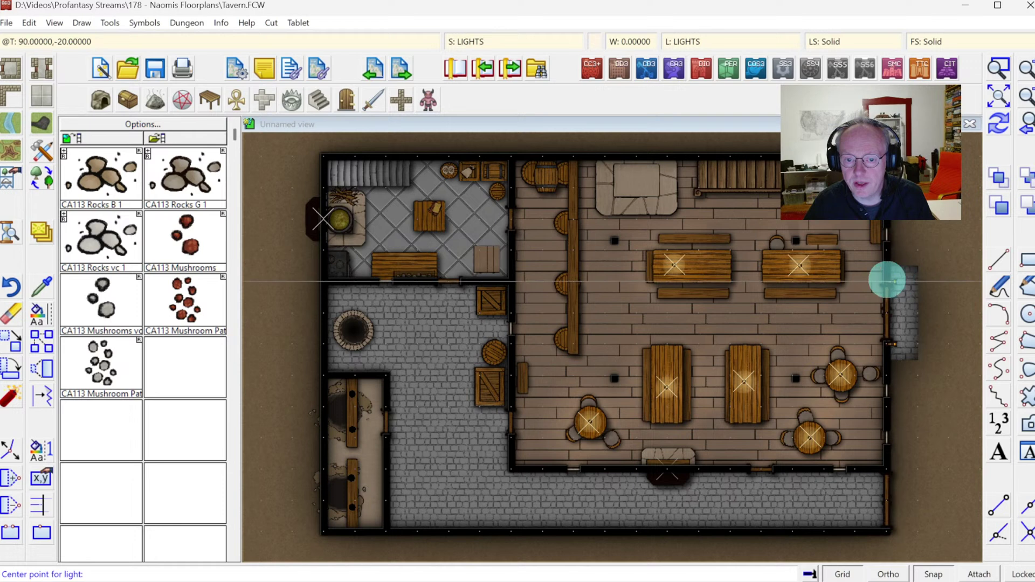
pyautogui.click(887, 281)
pyautogui.click(933, 277)
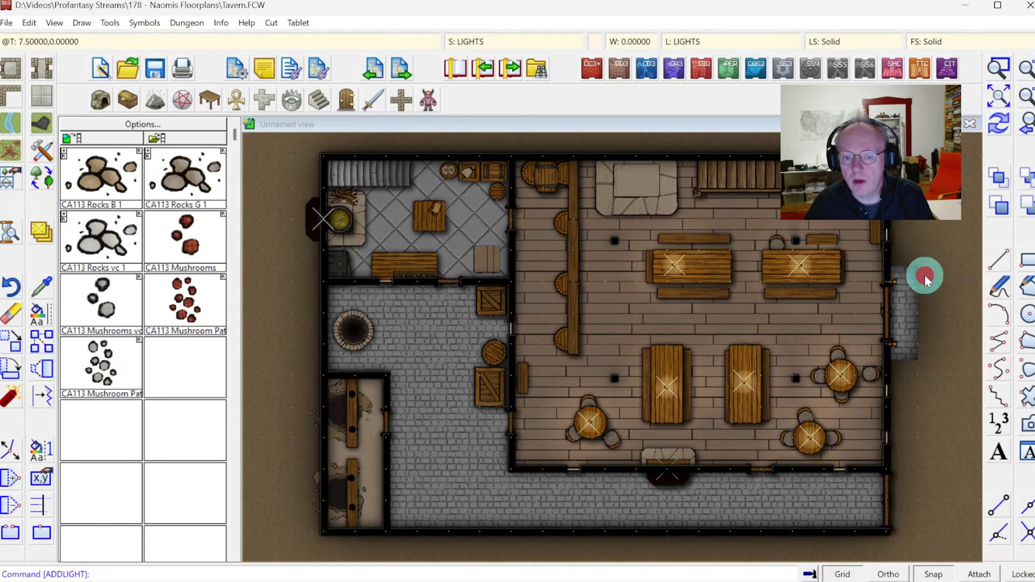
pyautogui.click(885, 277)
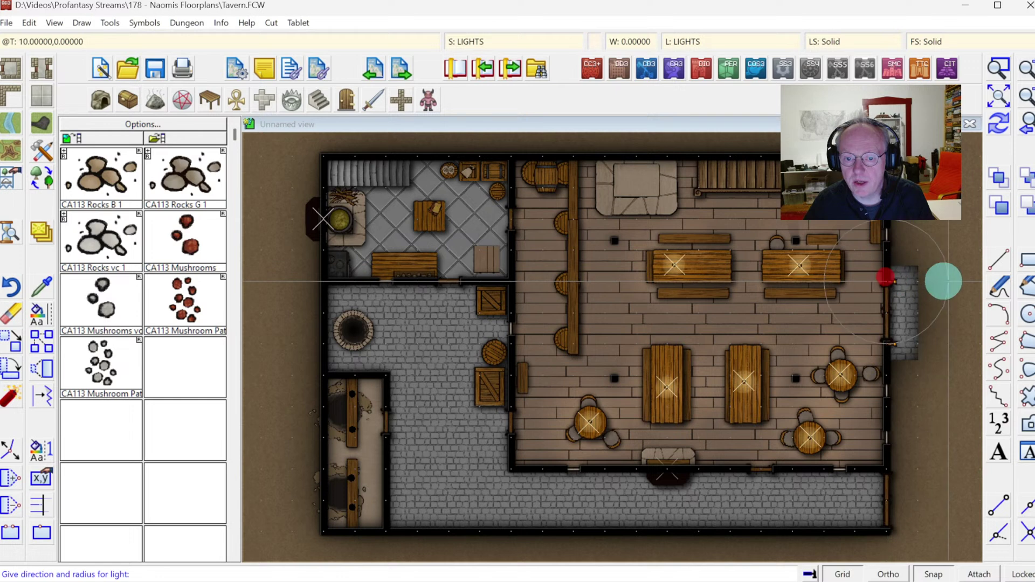
pyautogui.click(955, 279)
pyautogui.click(688, 234)
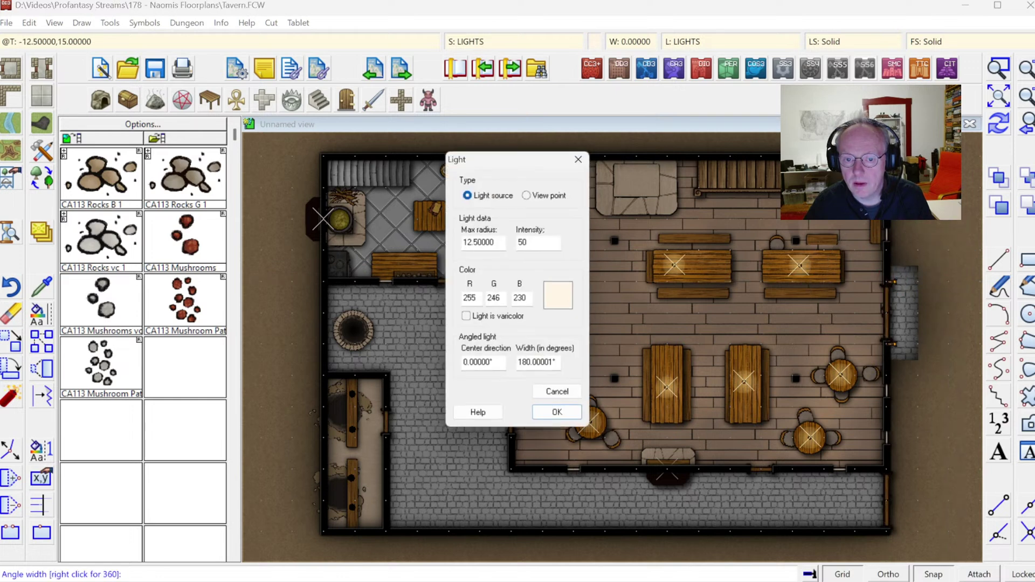
# Give the entrance light an intensity of 100, make it varicolor, and create it.
pyautogui.doubleClick(549, 241)
pyautogui.write('100')
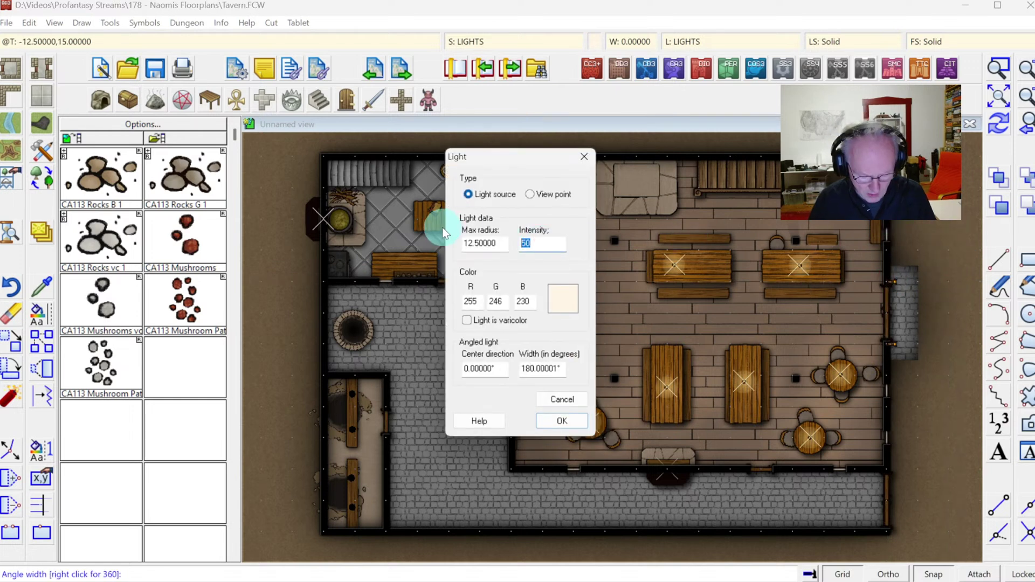
pyautogui.click(483, 320)
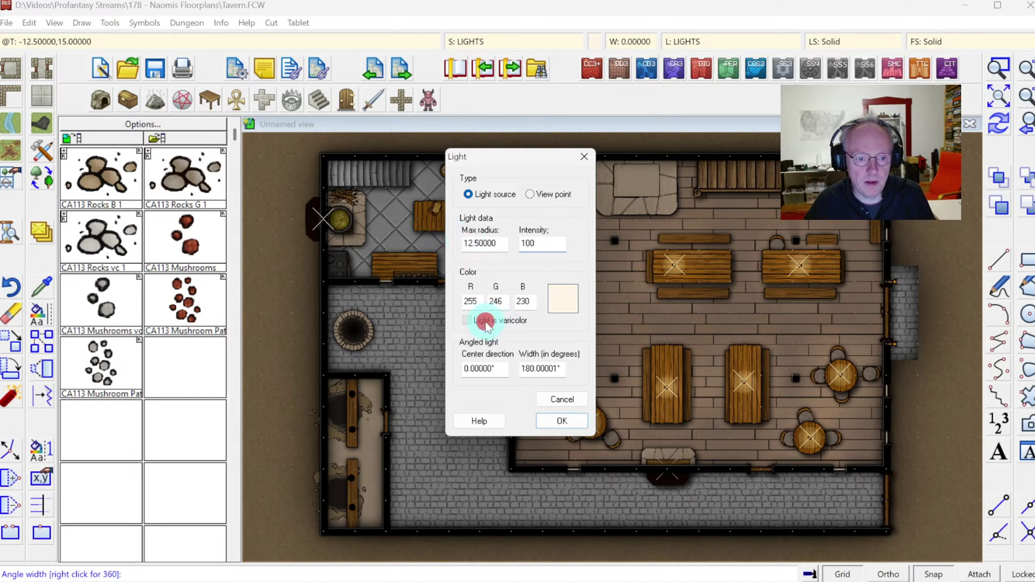
pyautogui.click(563, 421)
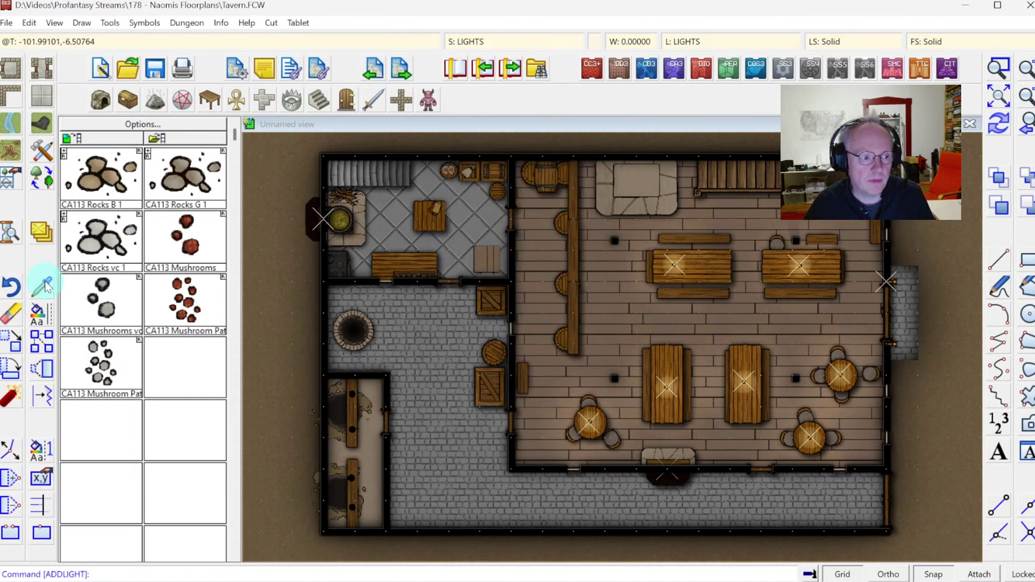
# Move the entrance light from the door's upper end straight down to its lower end.
pyautogui.click(11, 342)
pyautogui.rightClick(876, 293)
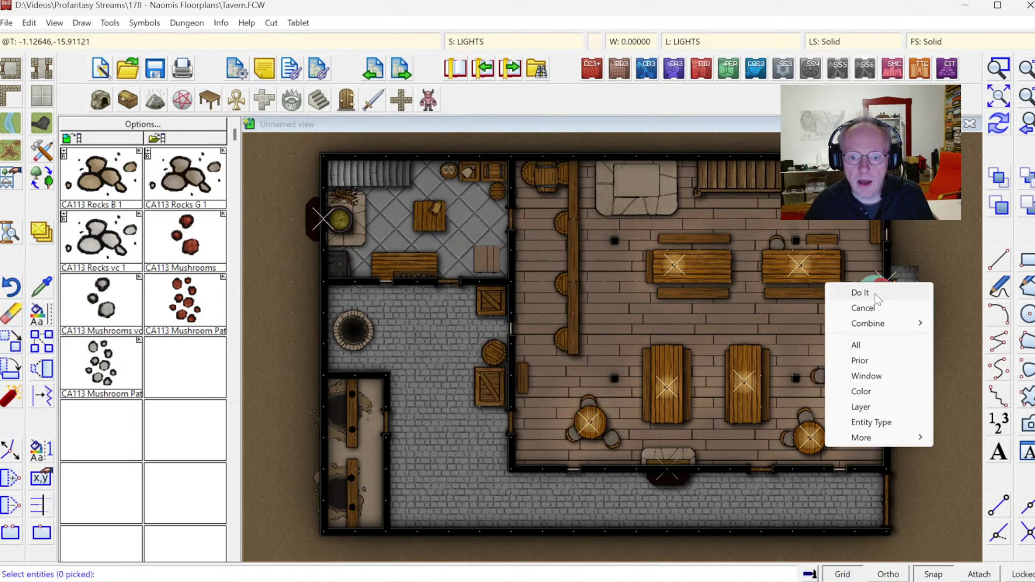
pyautogui.click(862, 363)
pyautogui.rightClick(924, 302)
pyautogui.click(924, 310)
pyautogui.moveTo(887, 281); pyautogui.dragTo(884, 340)
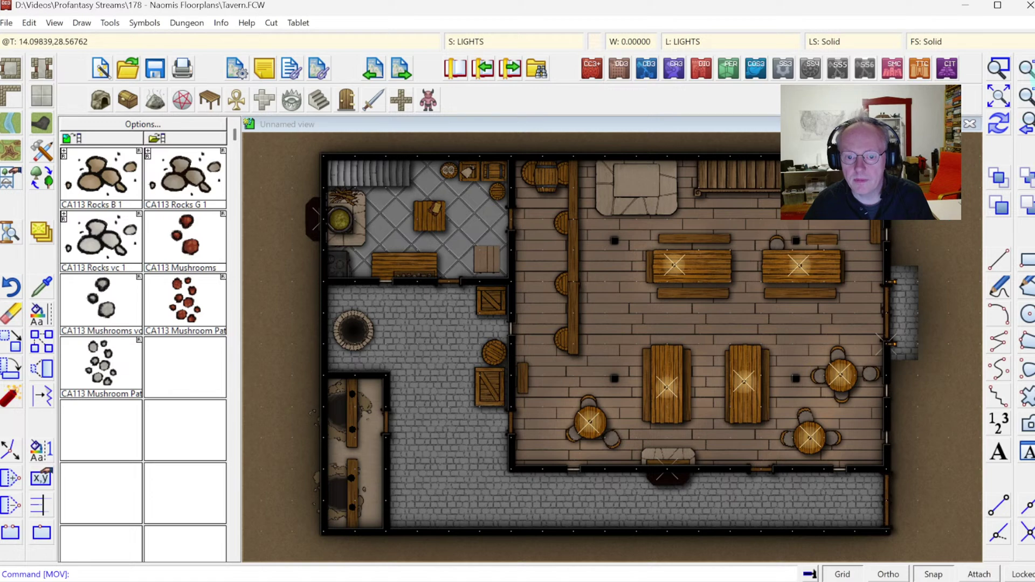
# Move the light at the entrance door's lower end onto the wall torch there.
pyautogui.click(998, 99)
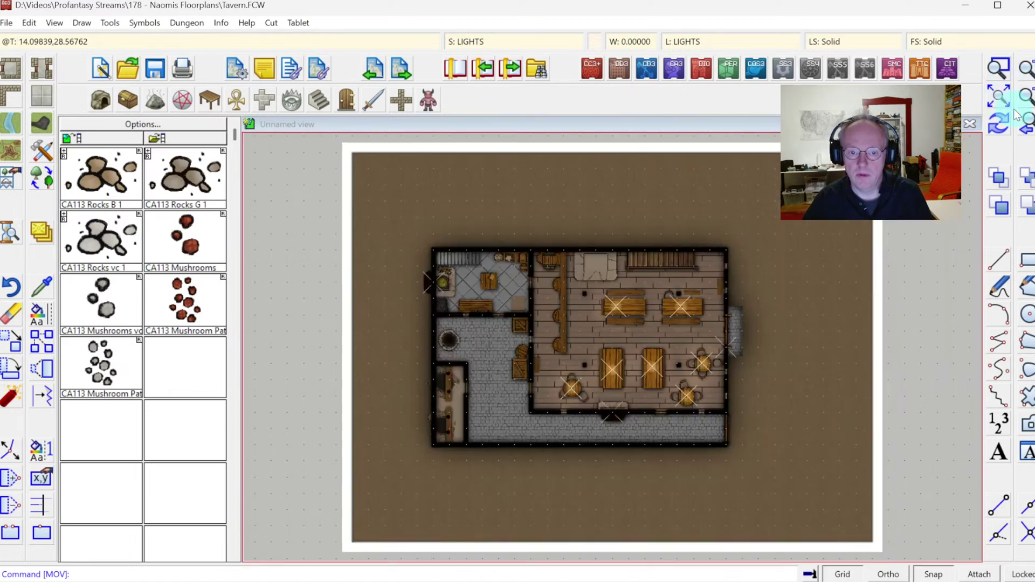
pyautogui.click(1026, 98)
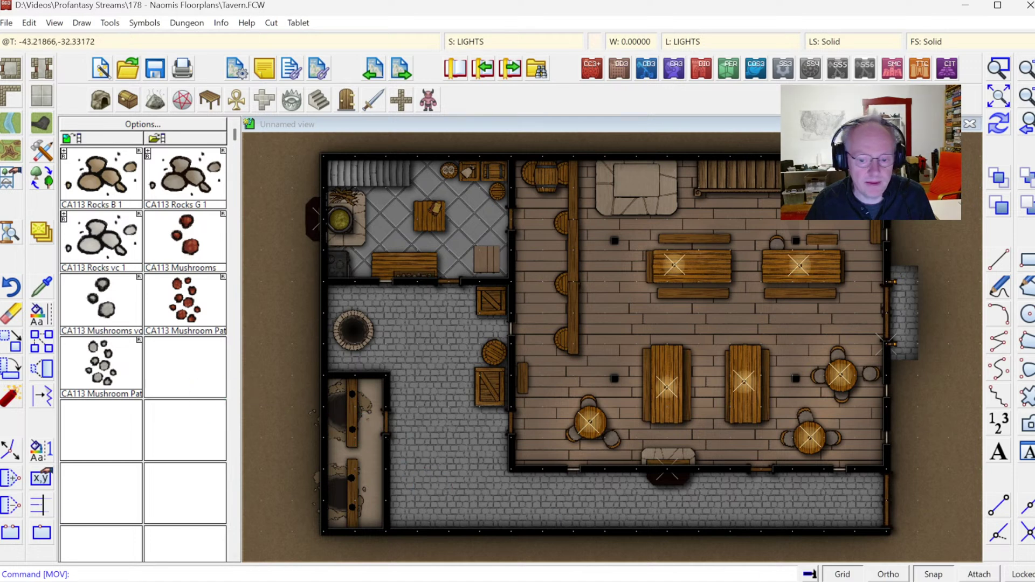
pyautogui.click(9, 339)
pyautogui.click(922, 351)
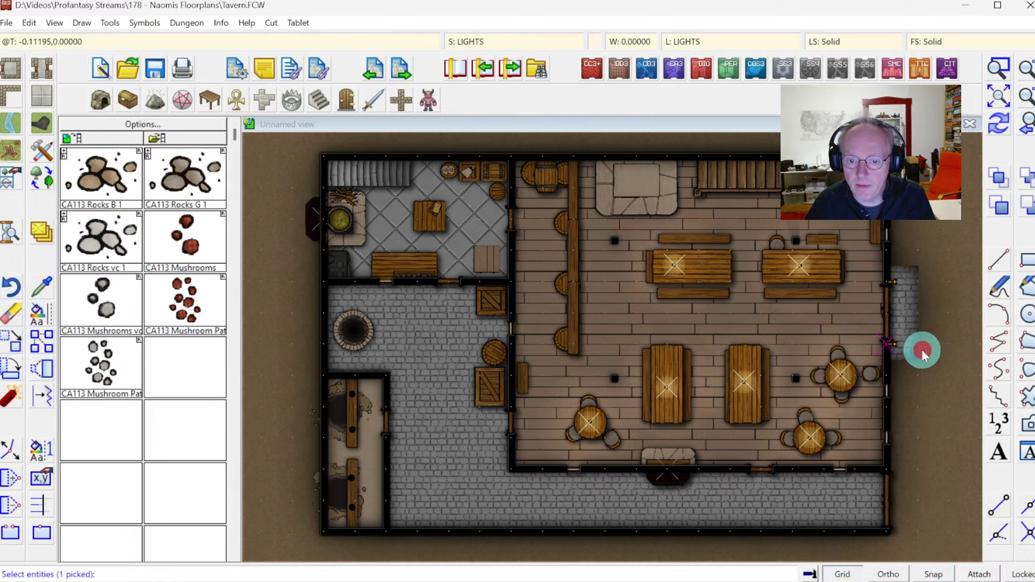
pyautogui.rightClick(923, 332)
pyautogui.click(887, 344)
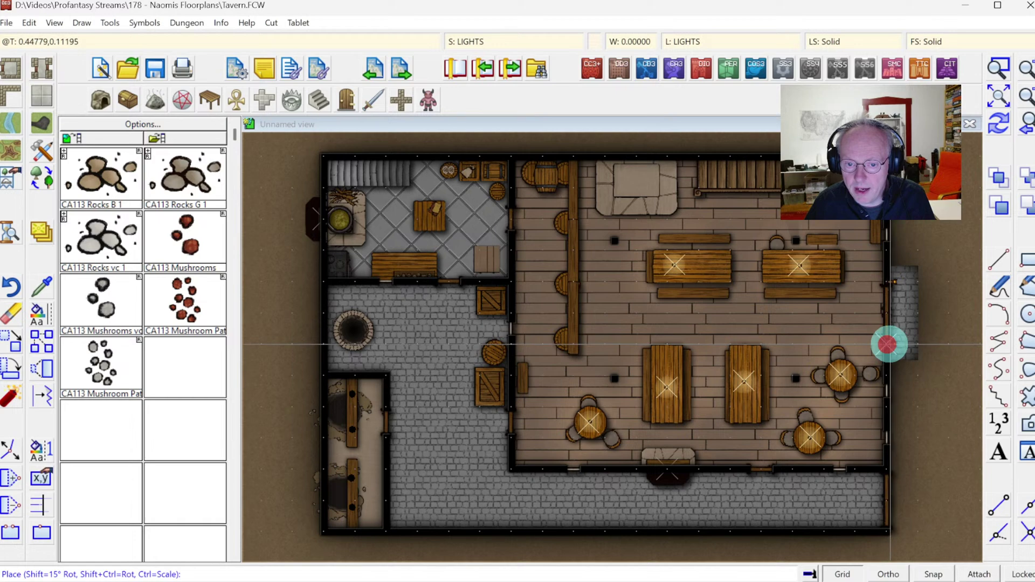
pyautogui.click(998, 68)
pyautogui.click(849, 251)
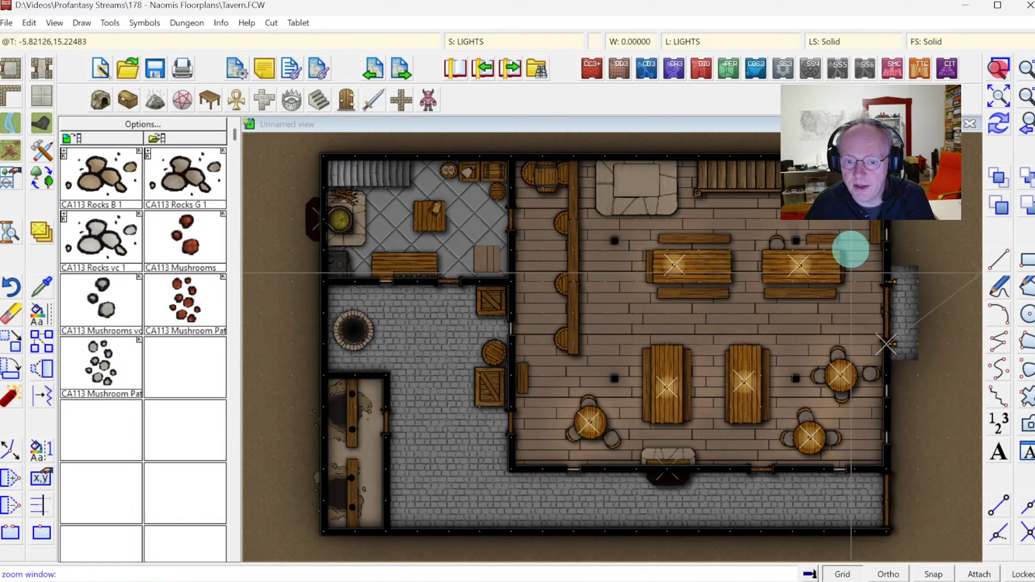
pyautogui.click(921, 369)
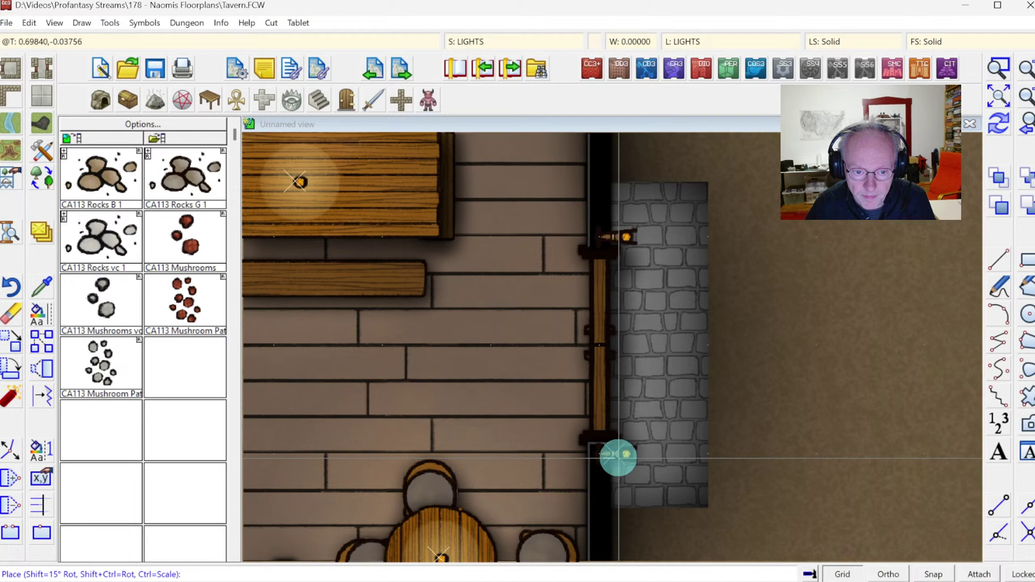
pyautogui.click(617, 457)
# Copy the lower entrance light straight up onto the torch at the door's upper end.
pyautogui.click(41, 342)
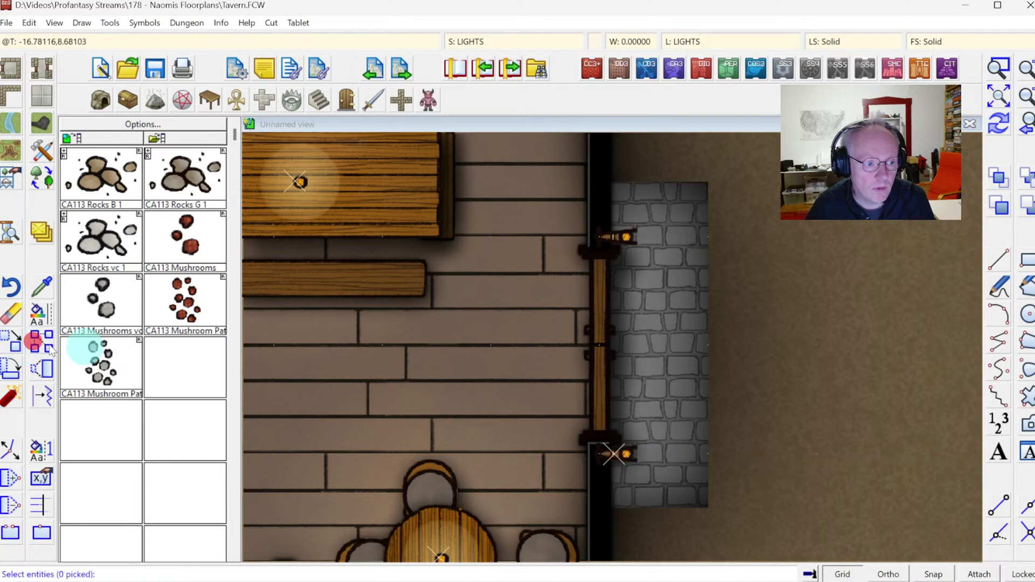
pyautogui.rightClick(487, 349)
pyautogui.click(519, 435)
pyautogui.rightClick(642, 446)
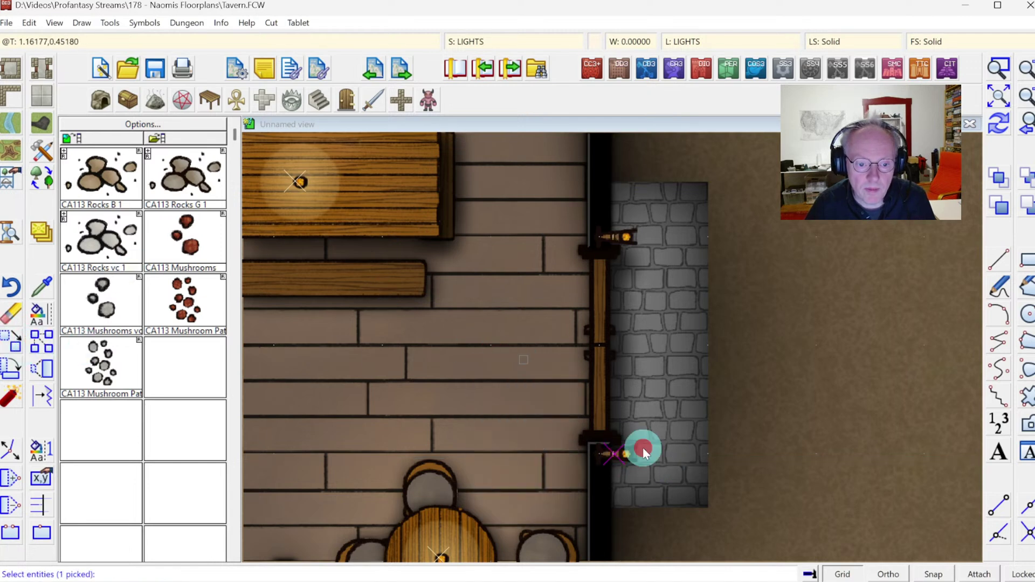
pyautogui.click(612, 455)
pyautogui.click(614, 235)
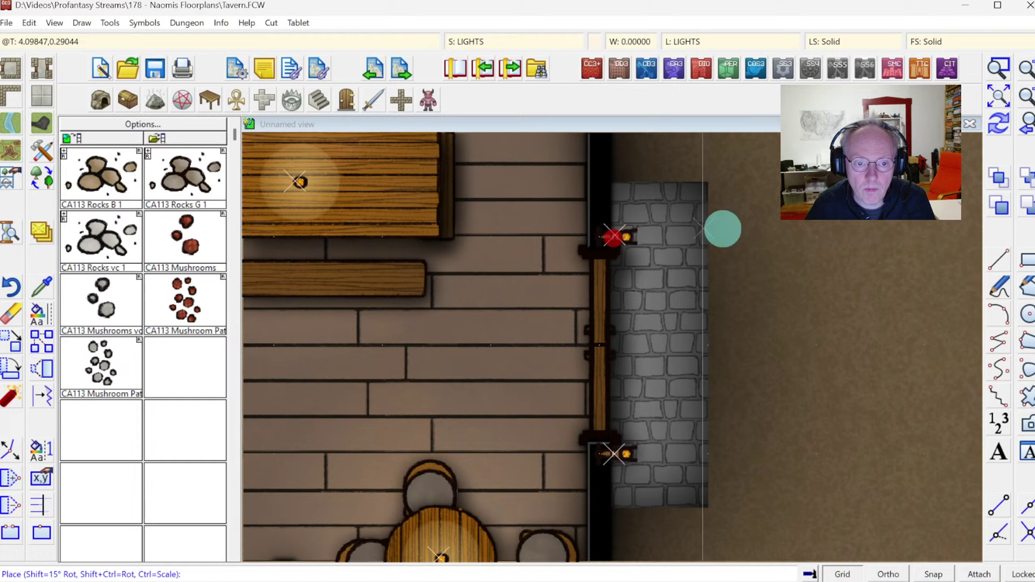
pyautogui.click(999, 124)
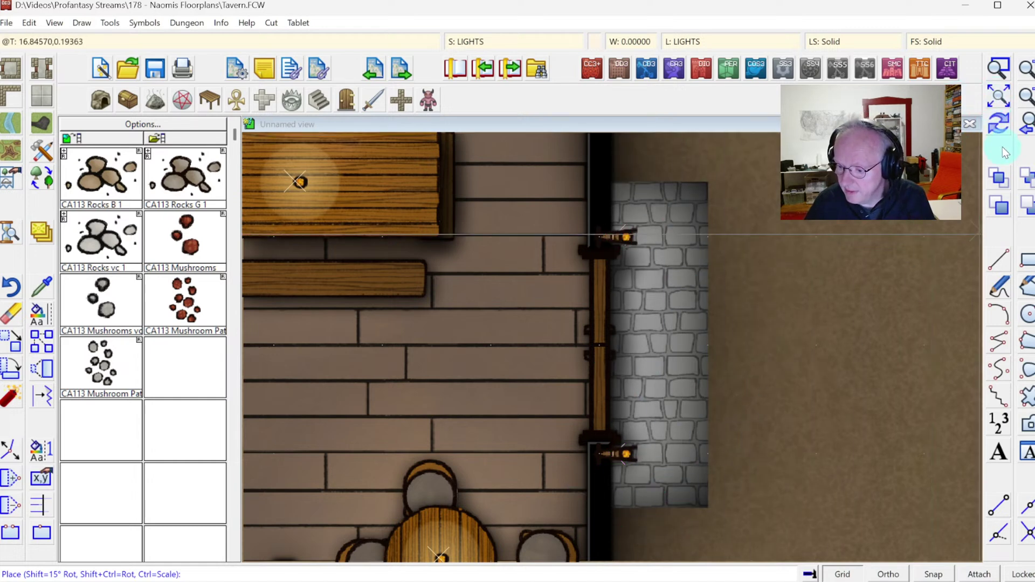
pyautogui.click(1027, 124)
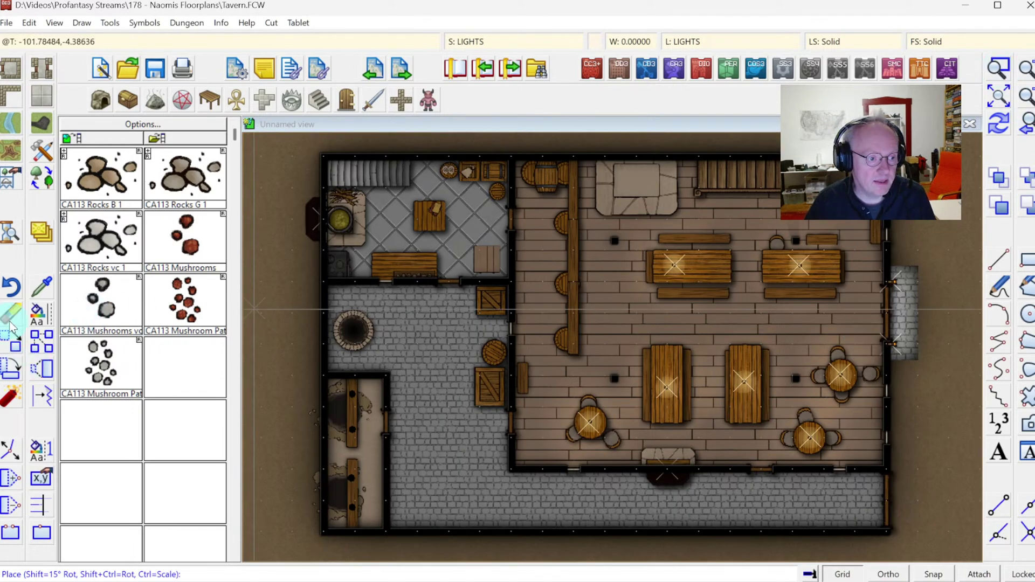
# Move the taproom fireplace light slightly up, to the wall's inner edge beside the fireplace opening.
pyautogui.click(11, 344)
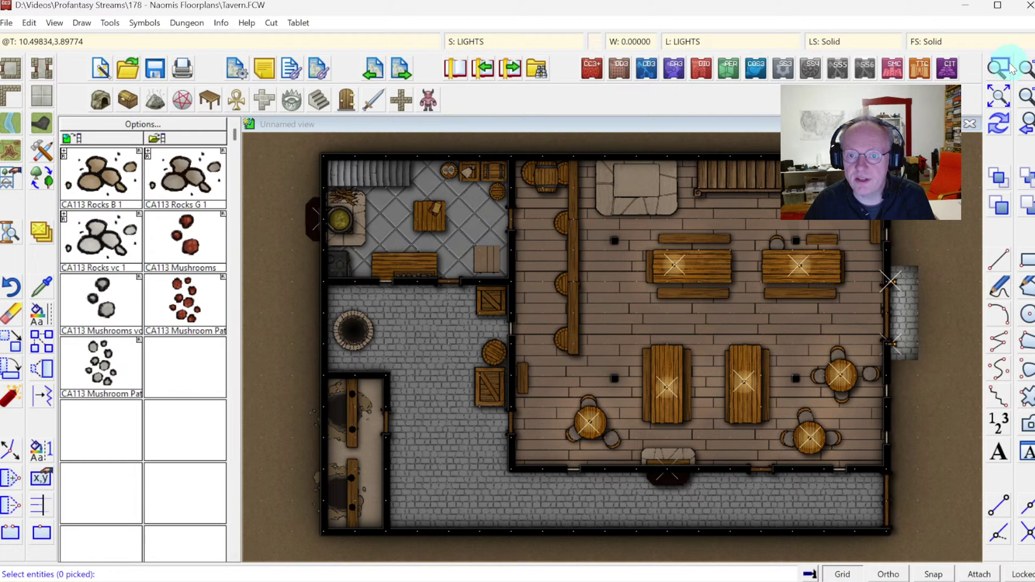
pyautogui.click(600, 447)
pyautogui.click(692, 500)
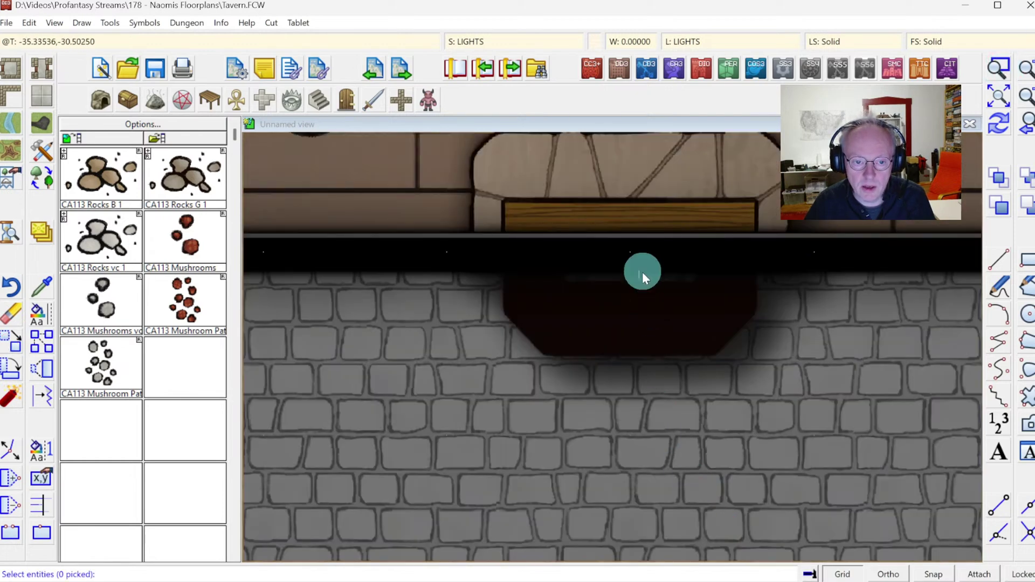
pyautogui.rightClick(633, 253)
pyautogui.click(634, 261)
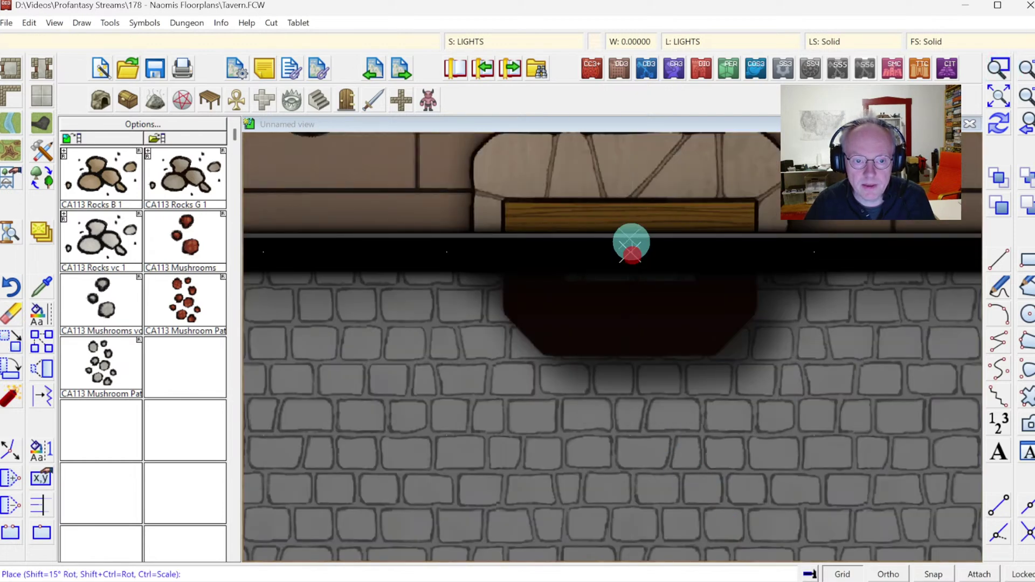
pyautogui.click(633, 252)
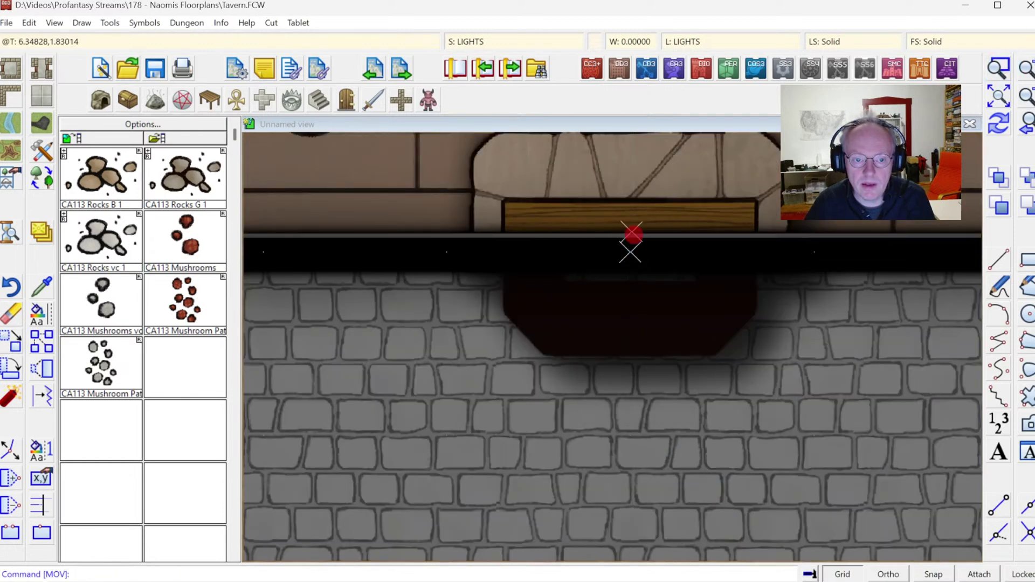
pyautogui.click(1000, 123)
pyautogui.click(998, 97)
# Move the kitchen hearth light horizontally about 0.62 units toward the room, to the wall's inner edge beside the cauldron.
pyautogui.click(998, 68)
pyautogui.click(289, 192)
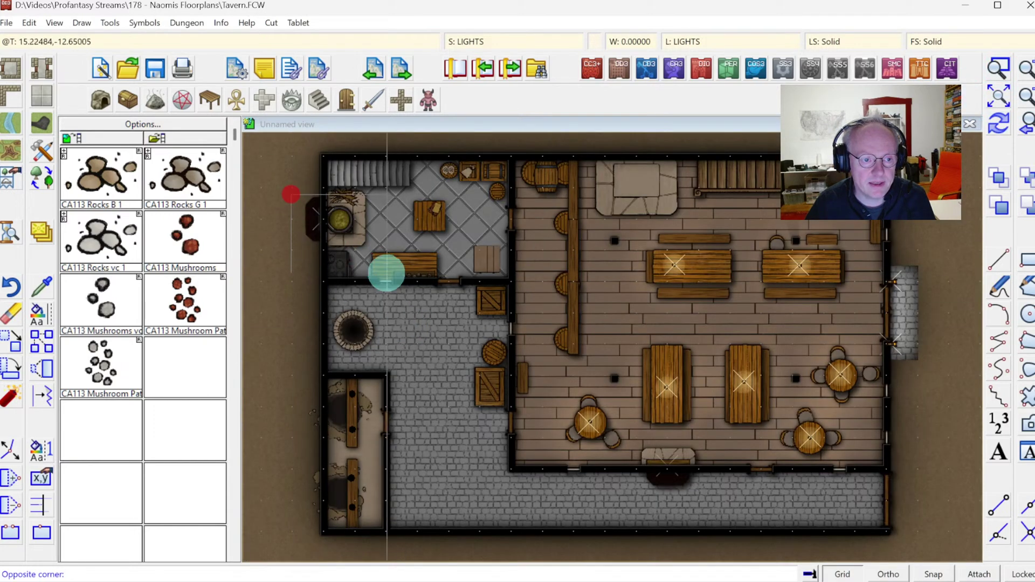
pyautogui.click(388, 273)
pyautogui.click(11, 341)
pyautogui.click(523, 268)
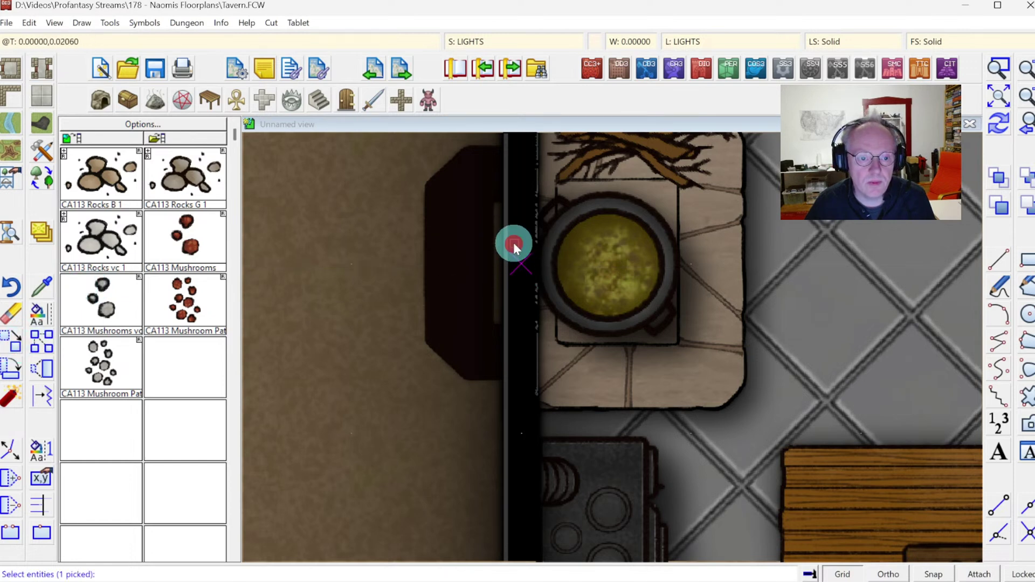
pyautogui.rightClick(528, 262)
pyautogui.click(519, 263)
pyautogui.click(540, 263)
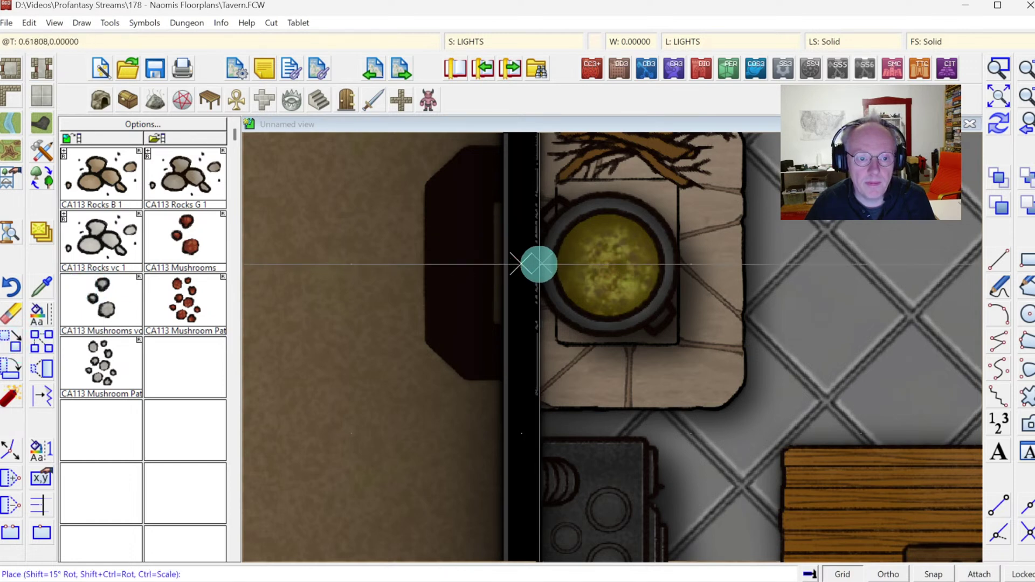
pyautogui.click(998, 123)
pyautogui.click(1025, 123)
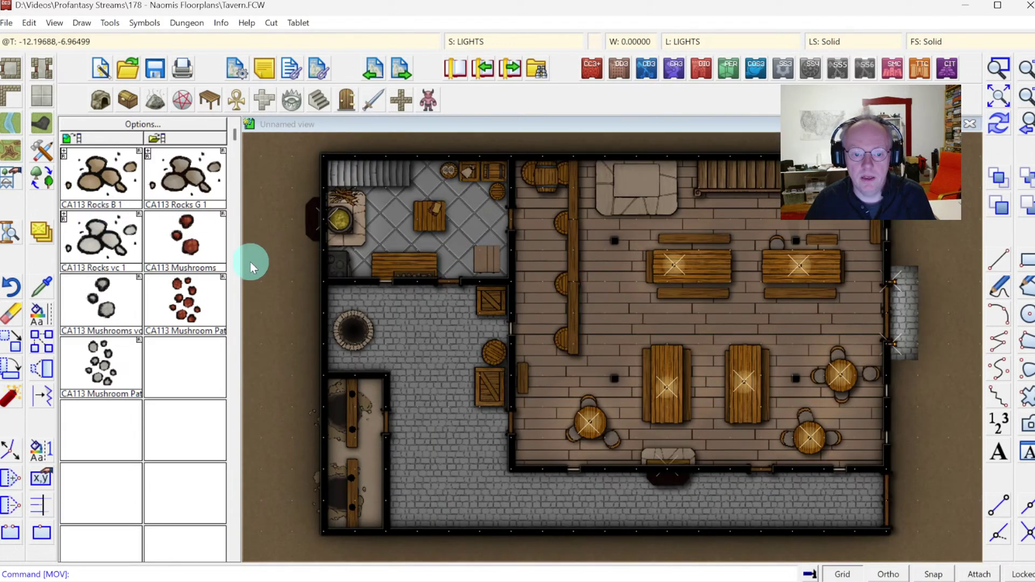
# Set the global sun's light intensity to 50.
pyautogui.click(10, 233)
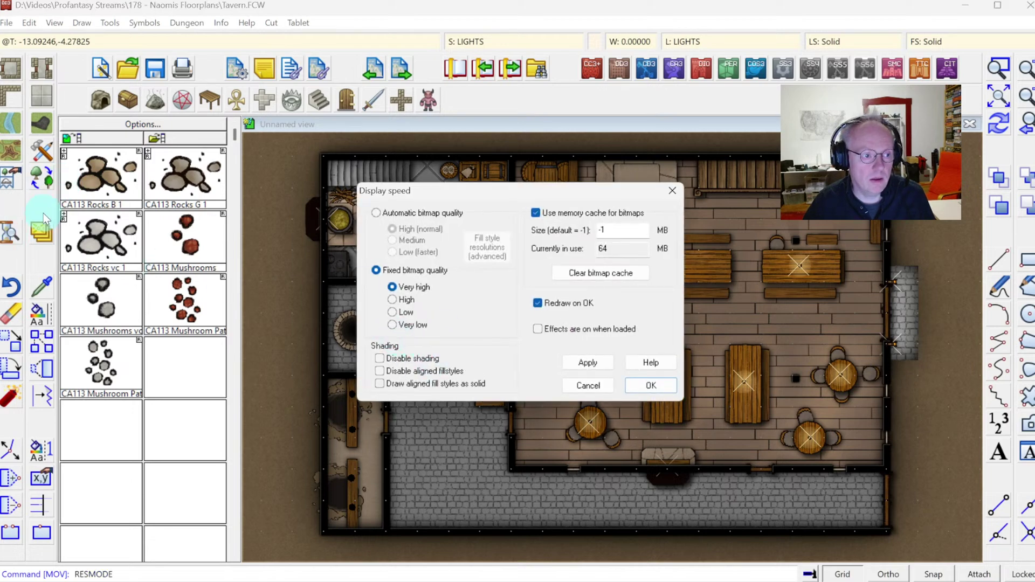
pyautogui.press('Escape')
pyautogui.rightClick(12, 237)
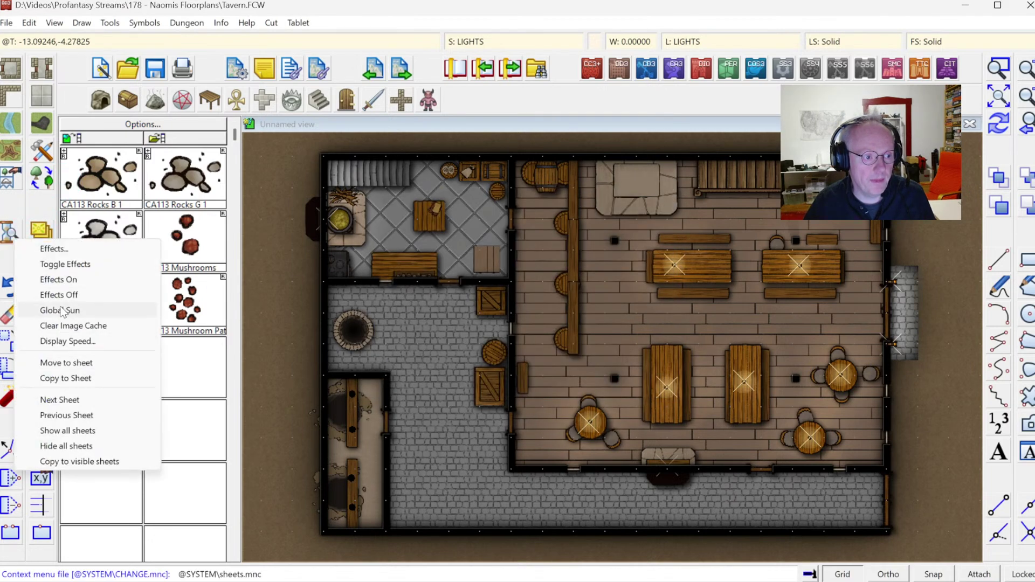
pyautogui.click(61, 311)
pyautogui.doubleClick(519, 327)
pyautogui.write('50')
pyautogui.click(597, 203)
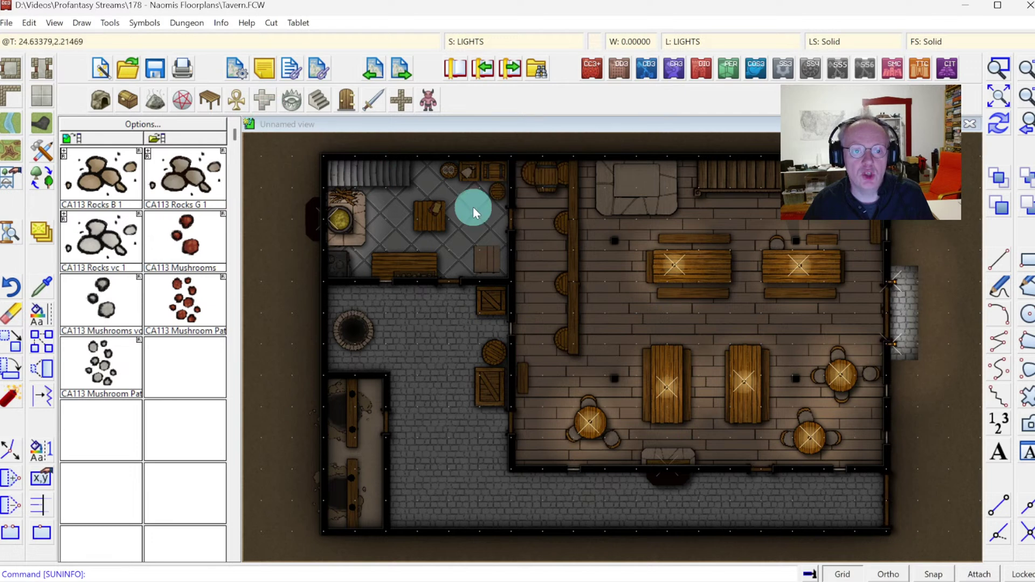
# Set the current drawing color to pale yellow, palette number 141.
pyautogui.click(596, 42)
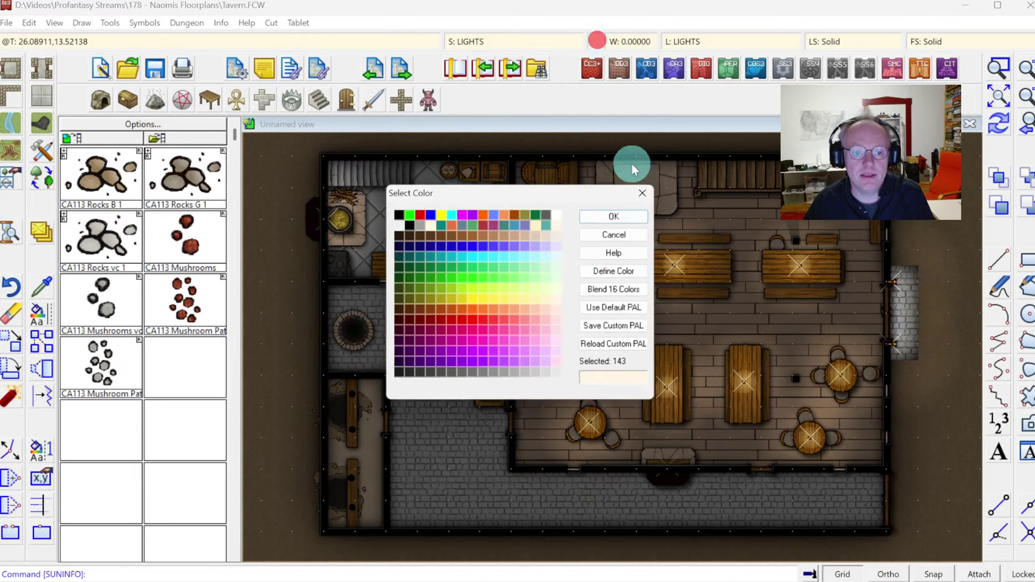
pyautogui.click(538, 300)
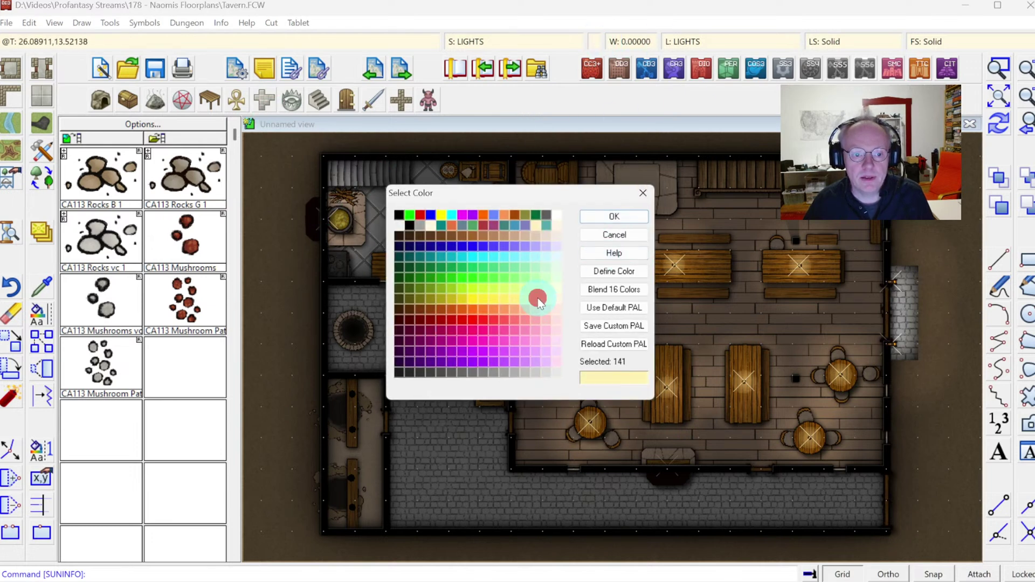
pyautogui.click(600, 217)
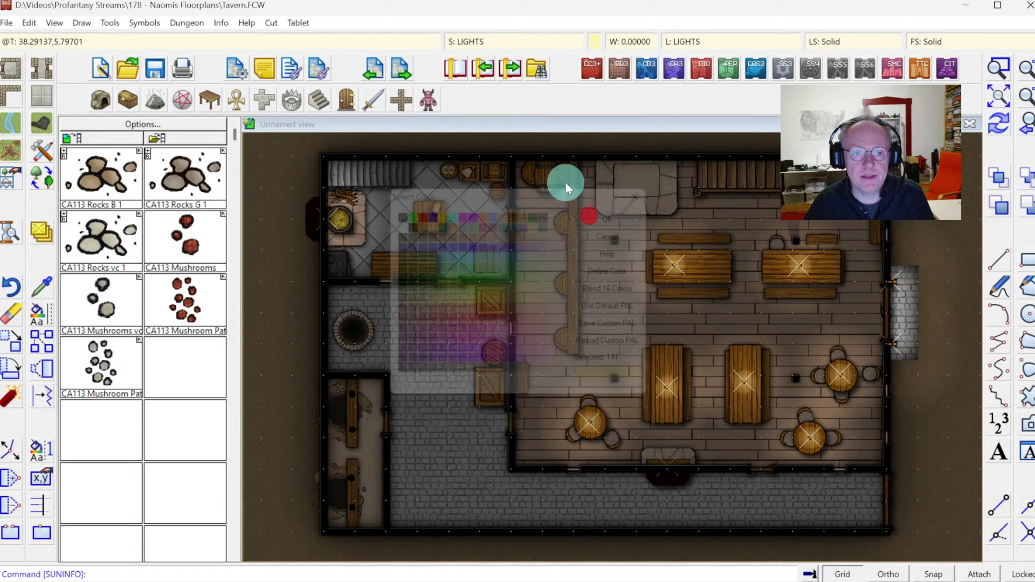
# Add a varicolor light beside the bar counter in the taproom, with radius about 22.8, intensity 50 and color RGB 255, 242, 180.
pyautogui.click(144, 23)
pyautogui.click(186, 23)
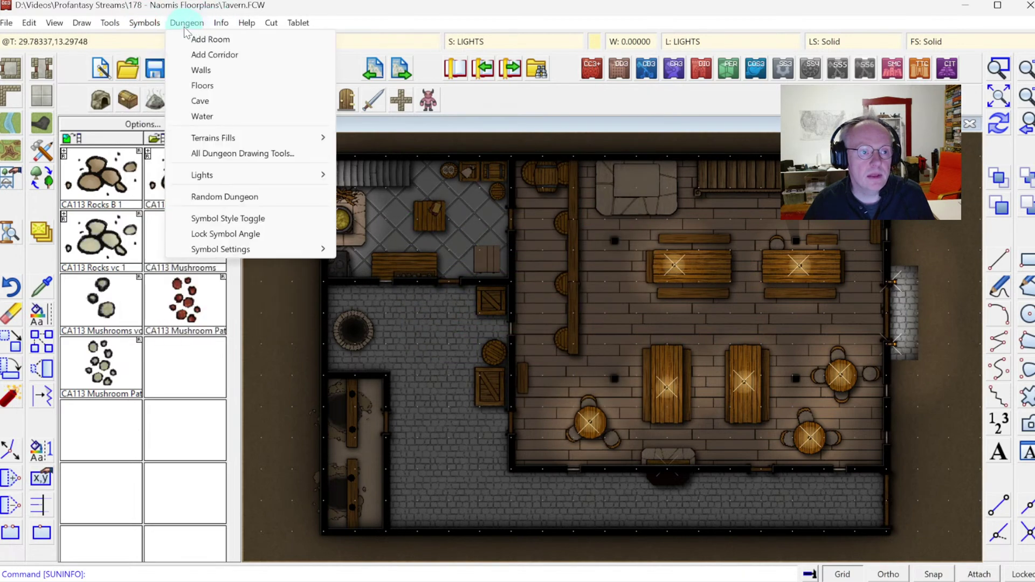
pyautogui.click(211, 176)
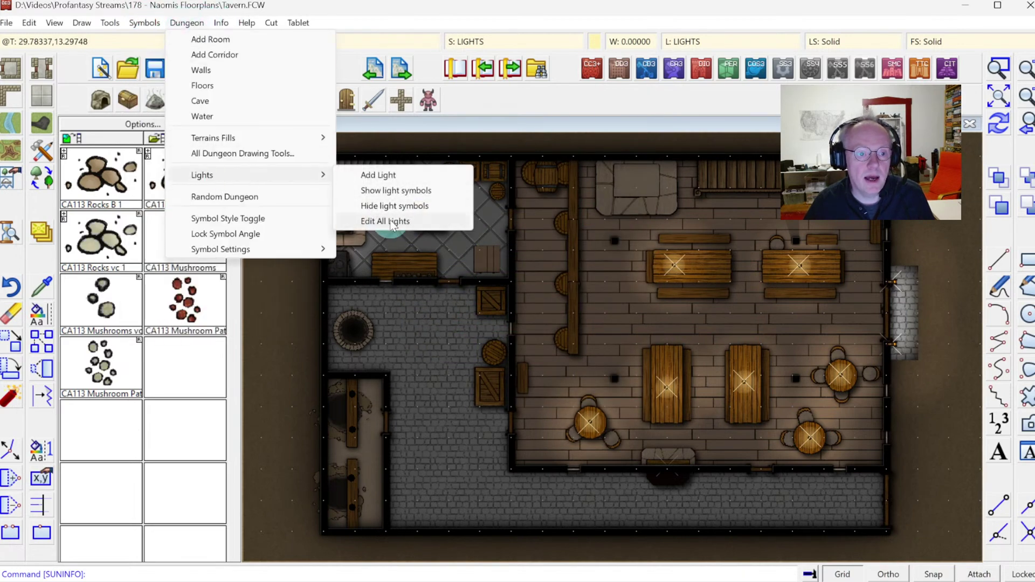
pyautogui.click(381, 176)
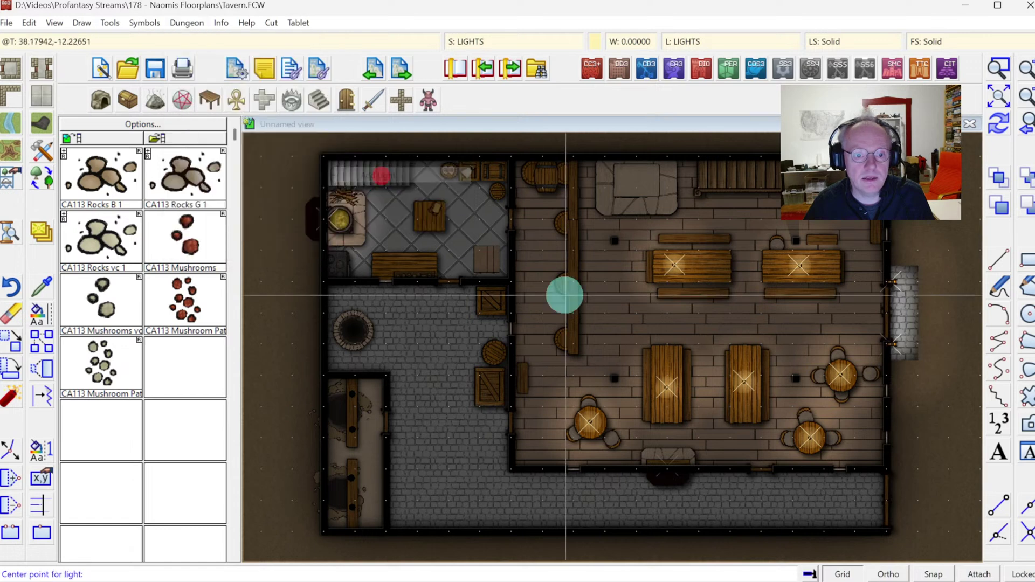
pyautogui.click(590, 285)
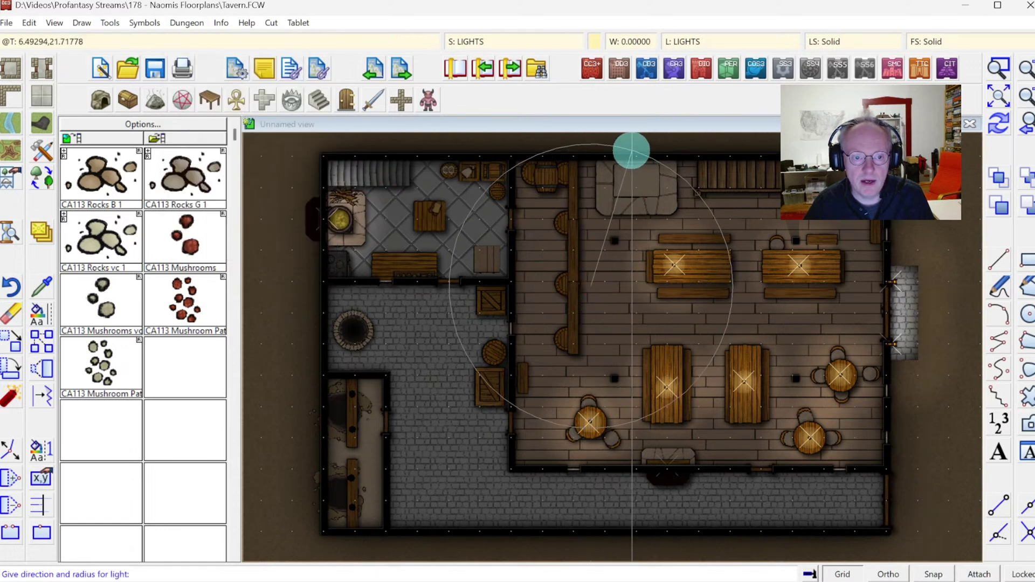
pyautogui.click(631, 149)
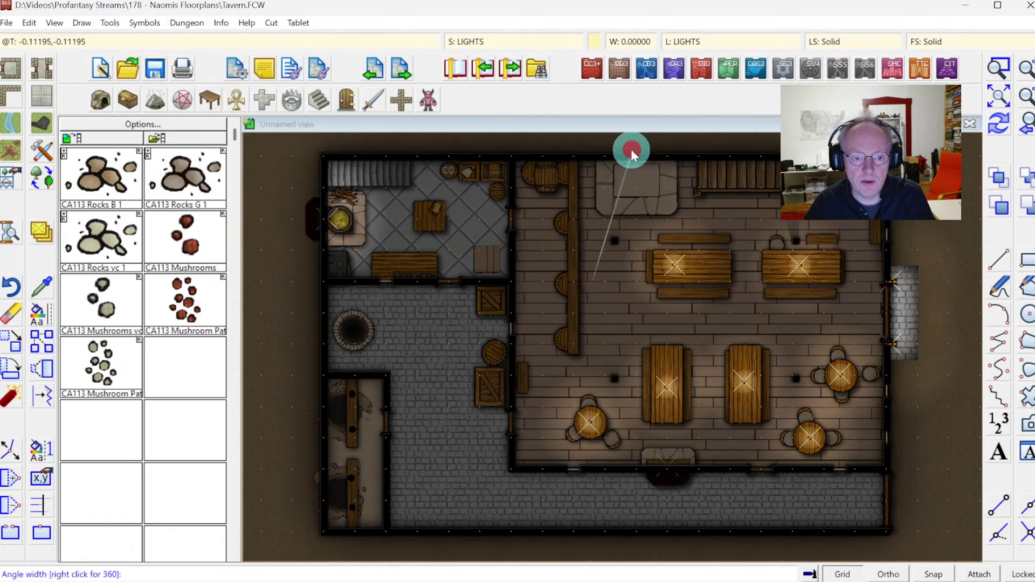
pyautogui.click(664, 293)
pyautogui.click(479, 320)
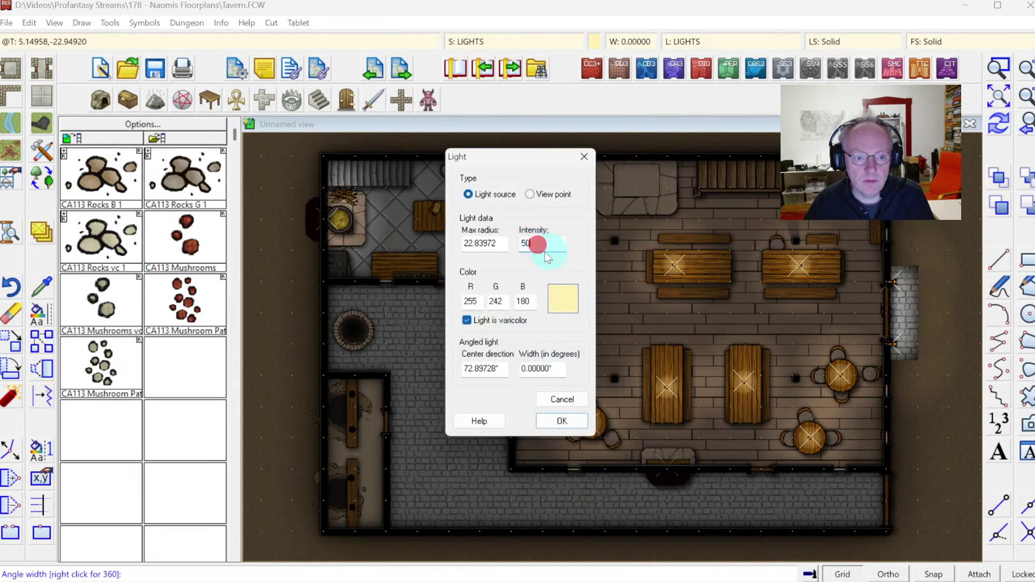
pyautogui.click(579, 422)
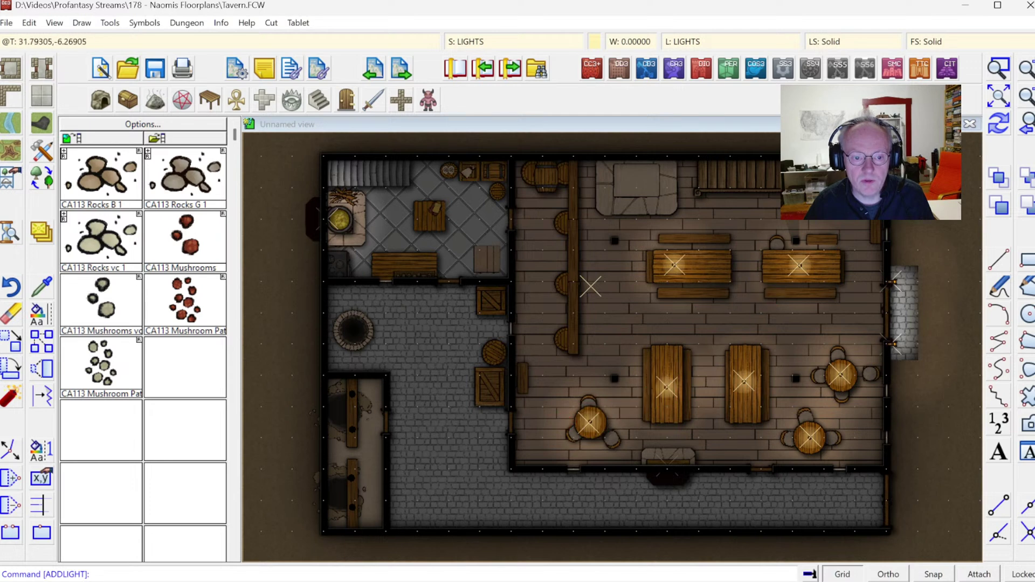
pyautogui.click(672, 288)
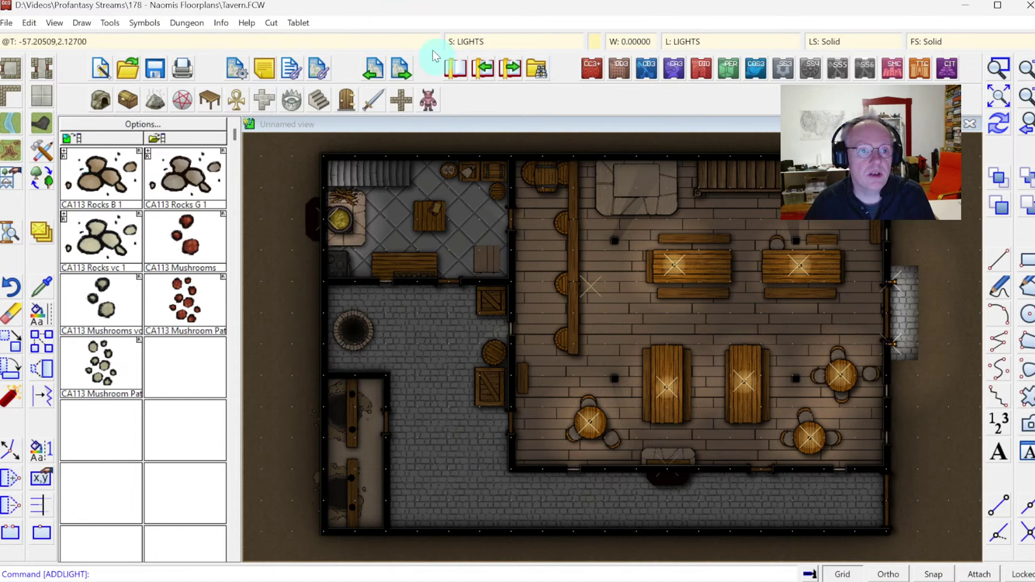
# Set the current drawing color to pale lavender, palette number 63.
pyautogui.click(594, 42)
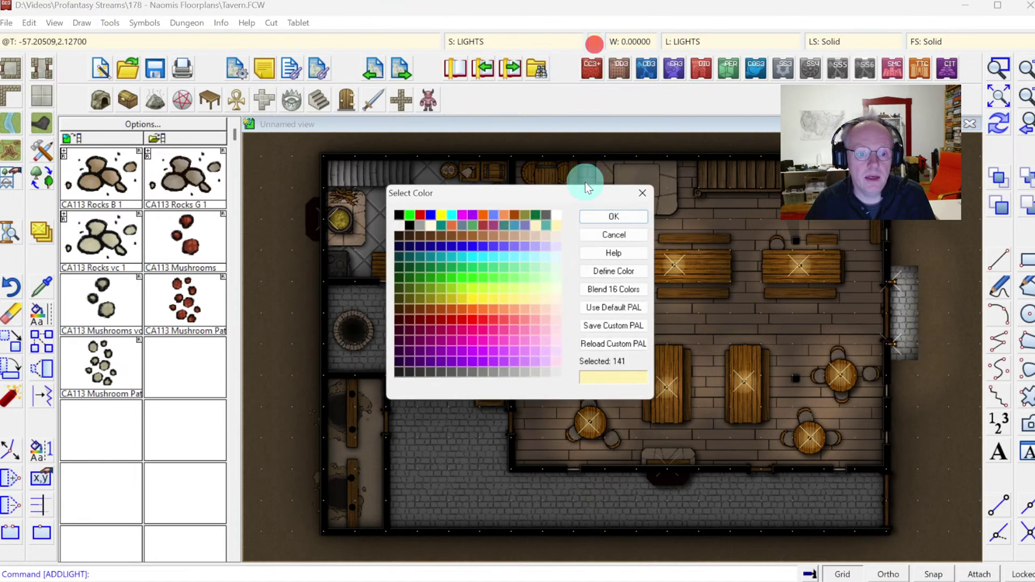
pyautogui.click(544, 245)
pyautogui.click(555, 249)
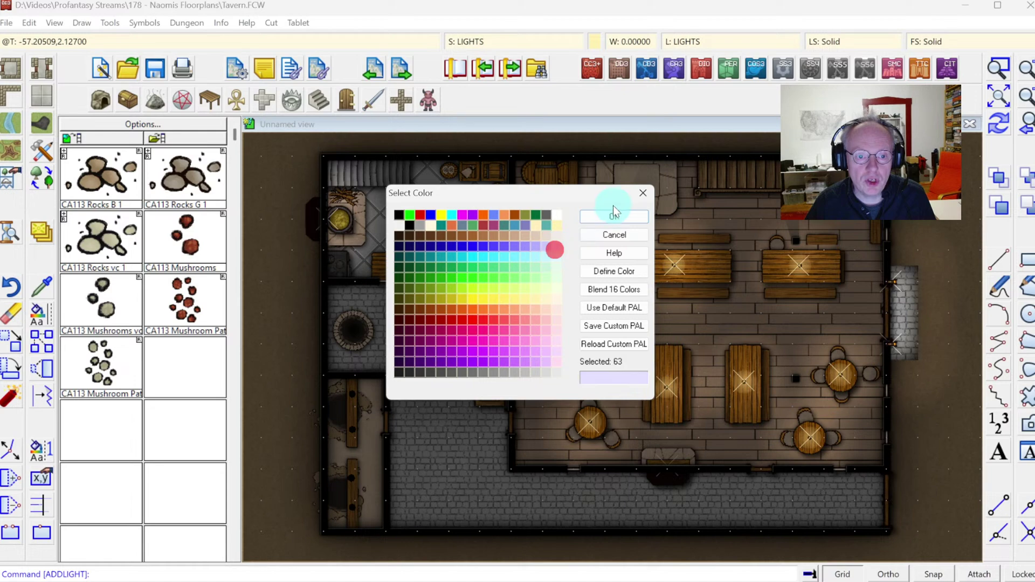
pyautogui.click(606, 215)
# Add a varicolor light in the grey stone-paved area, with radius about 20.5, intensity 50 and color RGB 229, 225, 255.
pyautogui.click(144, 22)
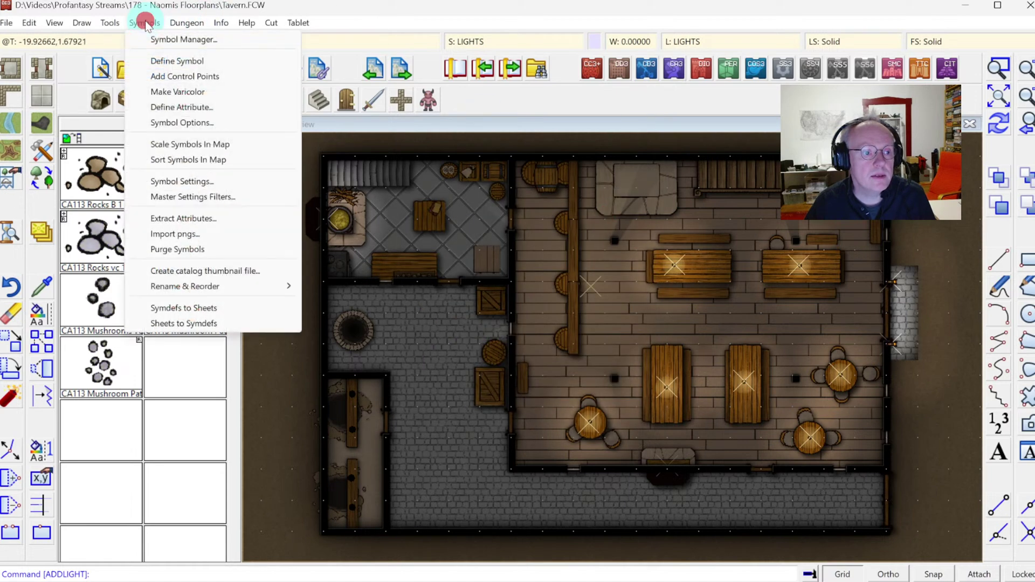
pyautogui.moveTo(186, 22)
pyautogui.moveTo(210, 176)
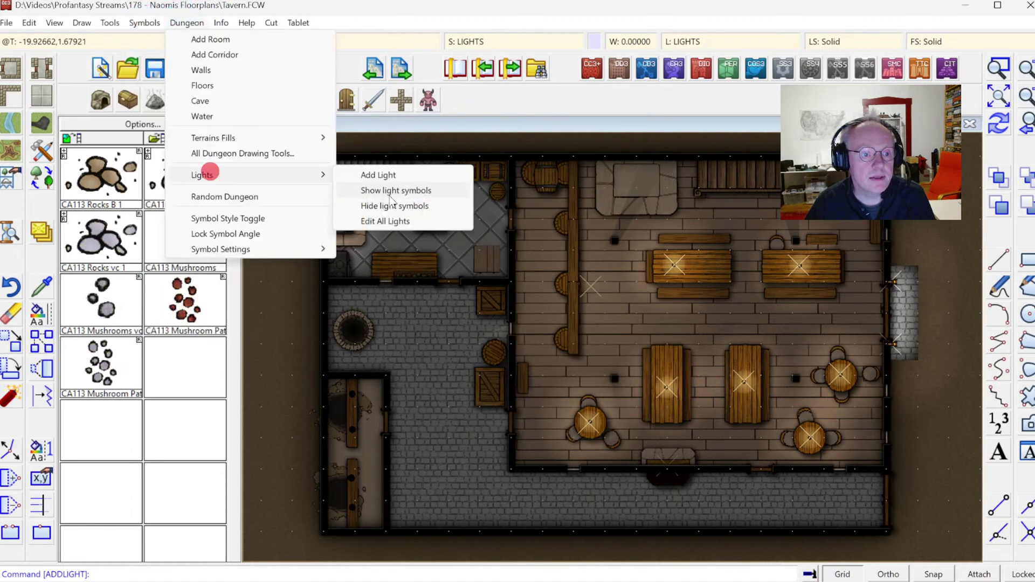
pyautogui.click(372, 174)
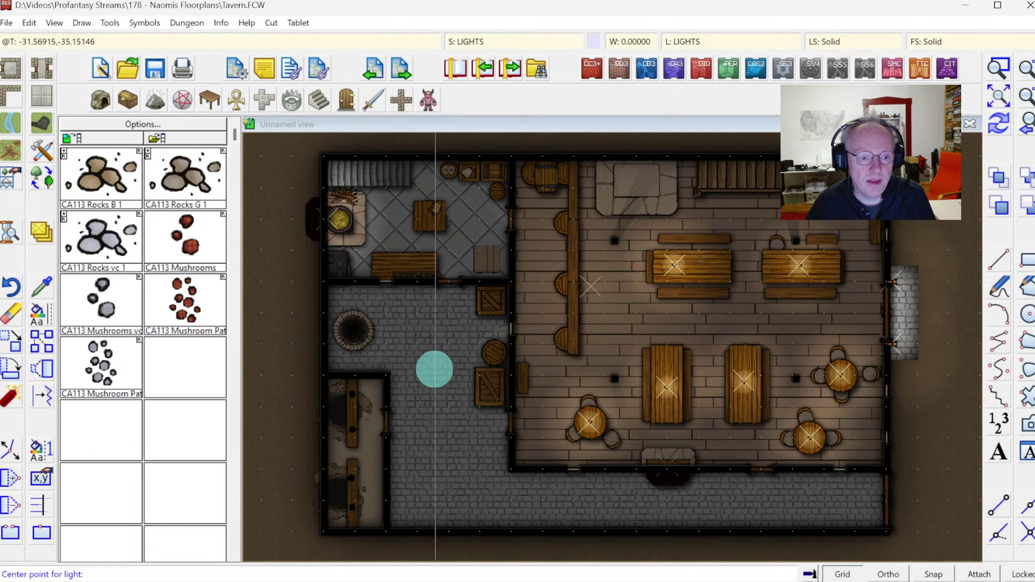
pyautogui.click(446, 439)
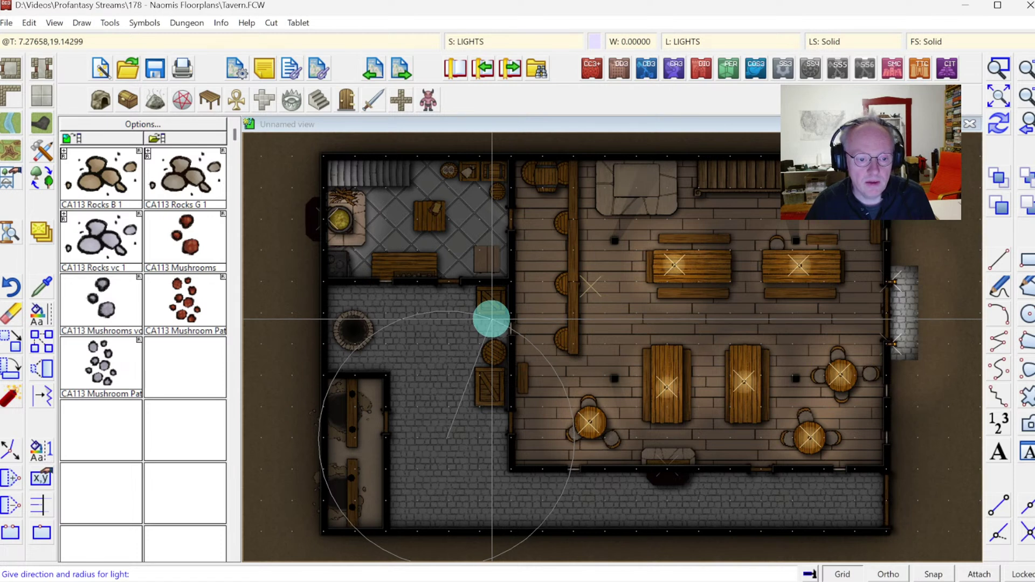
pyautogui.click(492, 319)
pyautogui.click(526, 340)
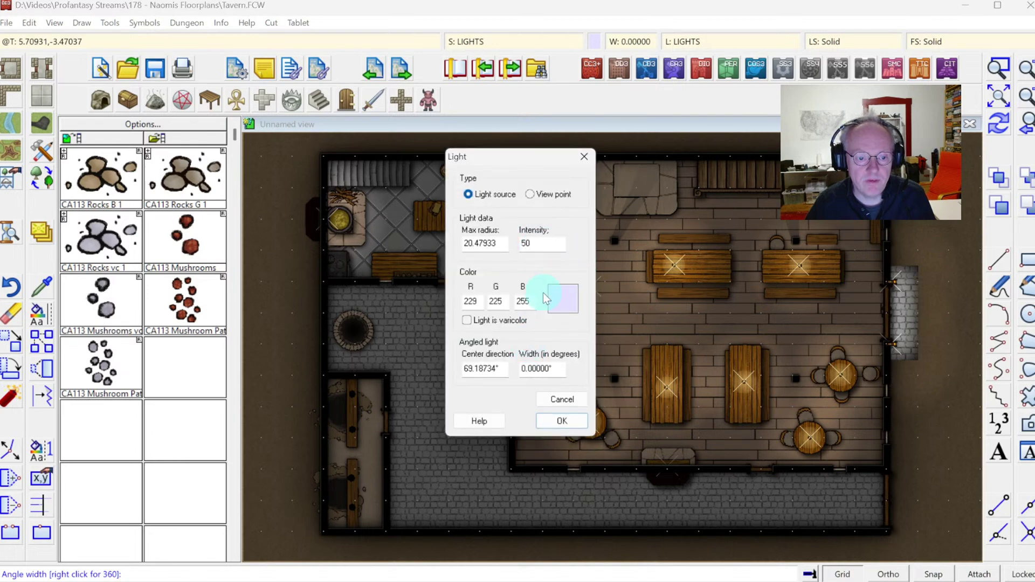
pyautogui.click(490, 320)
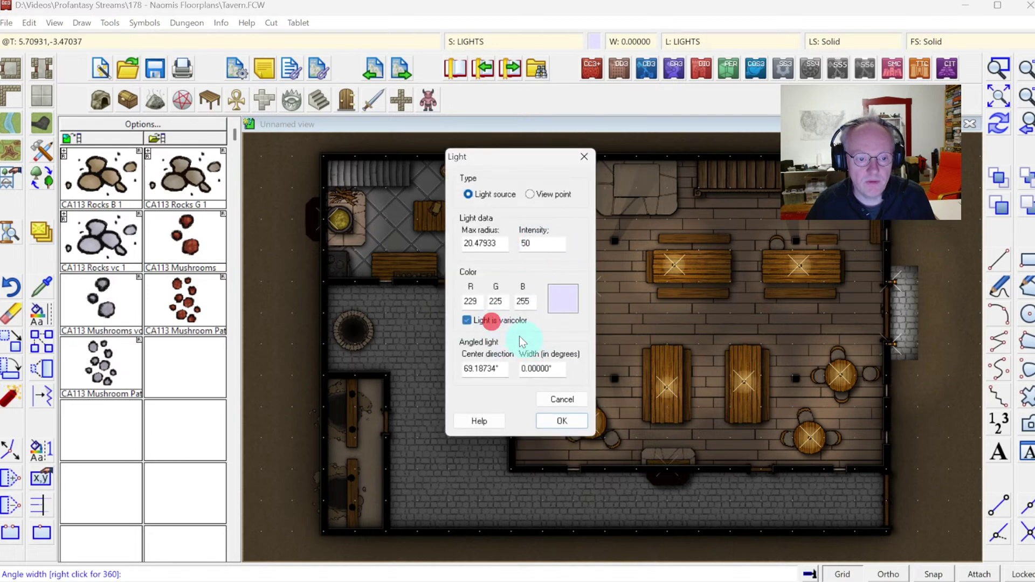
pyautogui.click(560, 420)
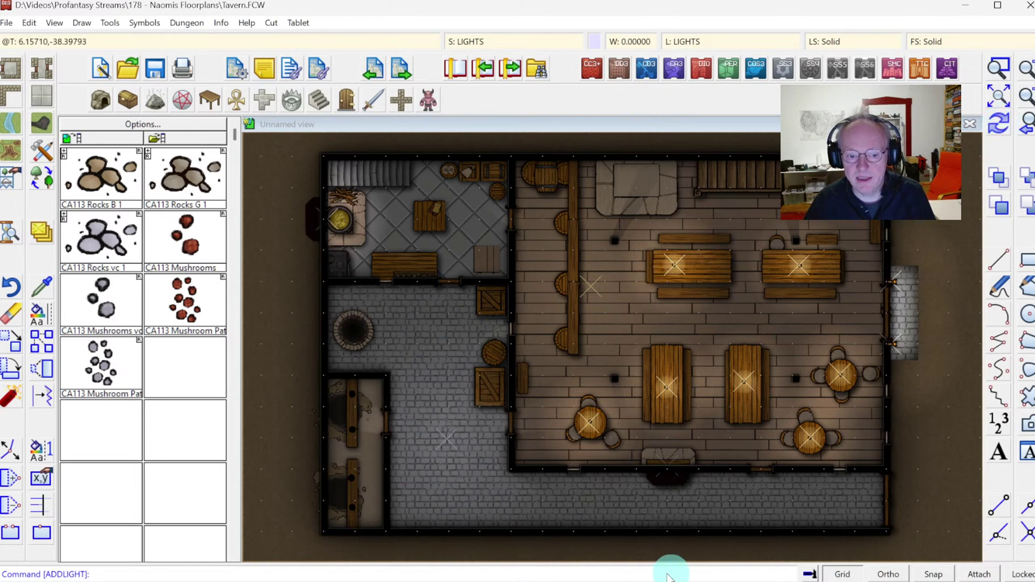
# Hide the light symbols on the map and turn off the grid display.
pyautogui.click(188, 23)
pyautogui.click(215, 174)
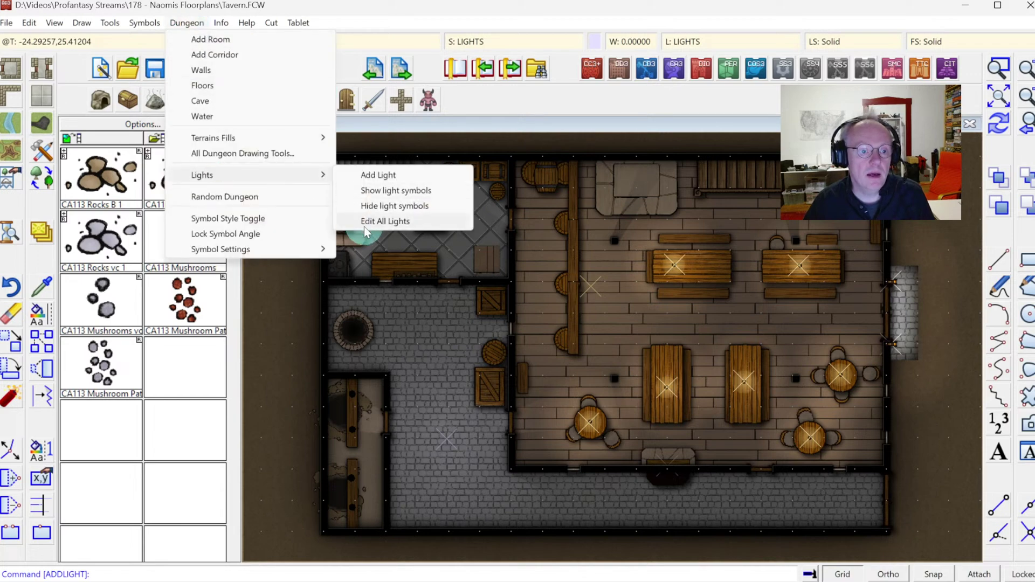
pyautogui.click(364, 204)
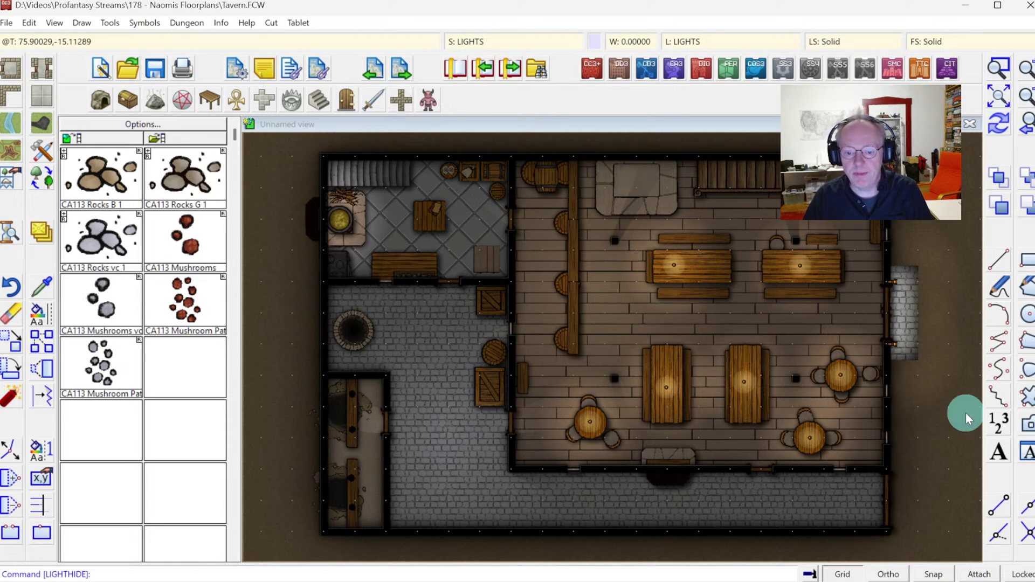
pyautogui.click(857, 574)
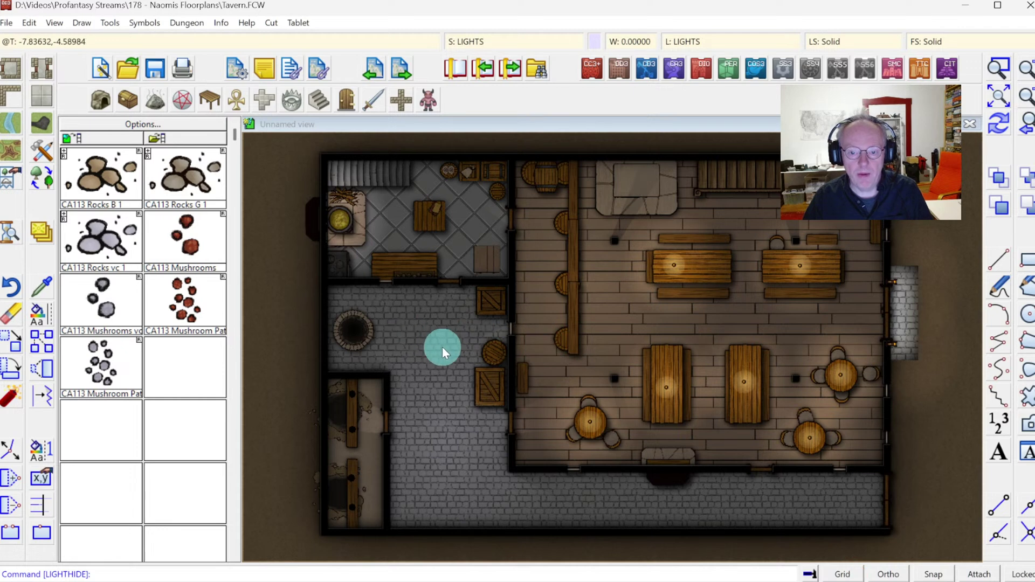